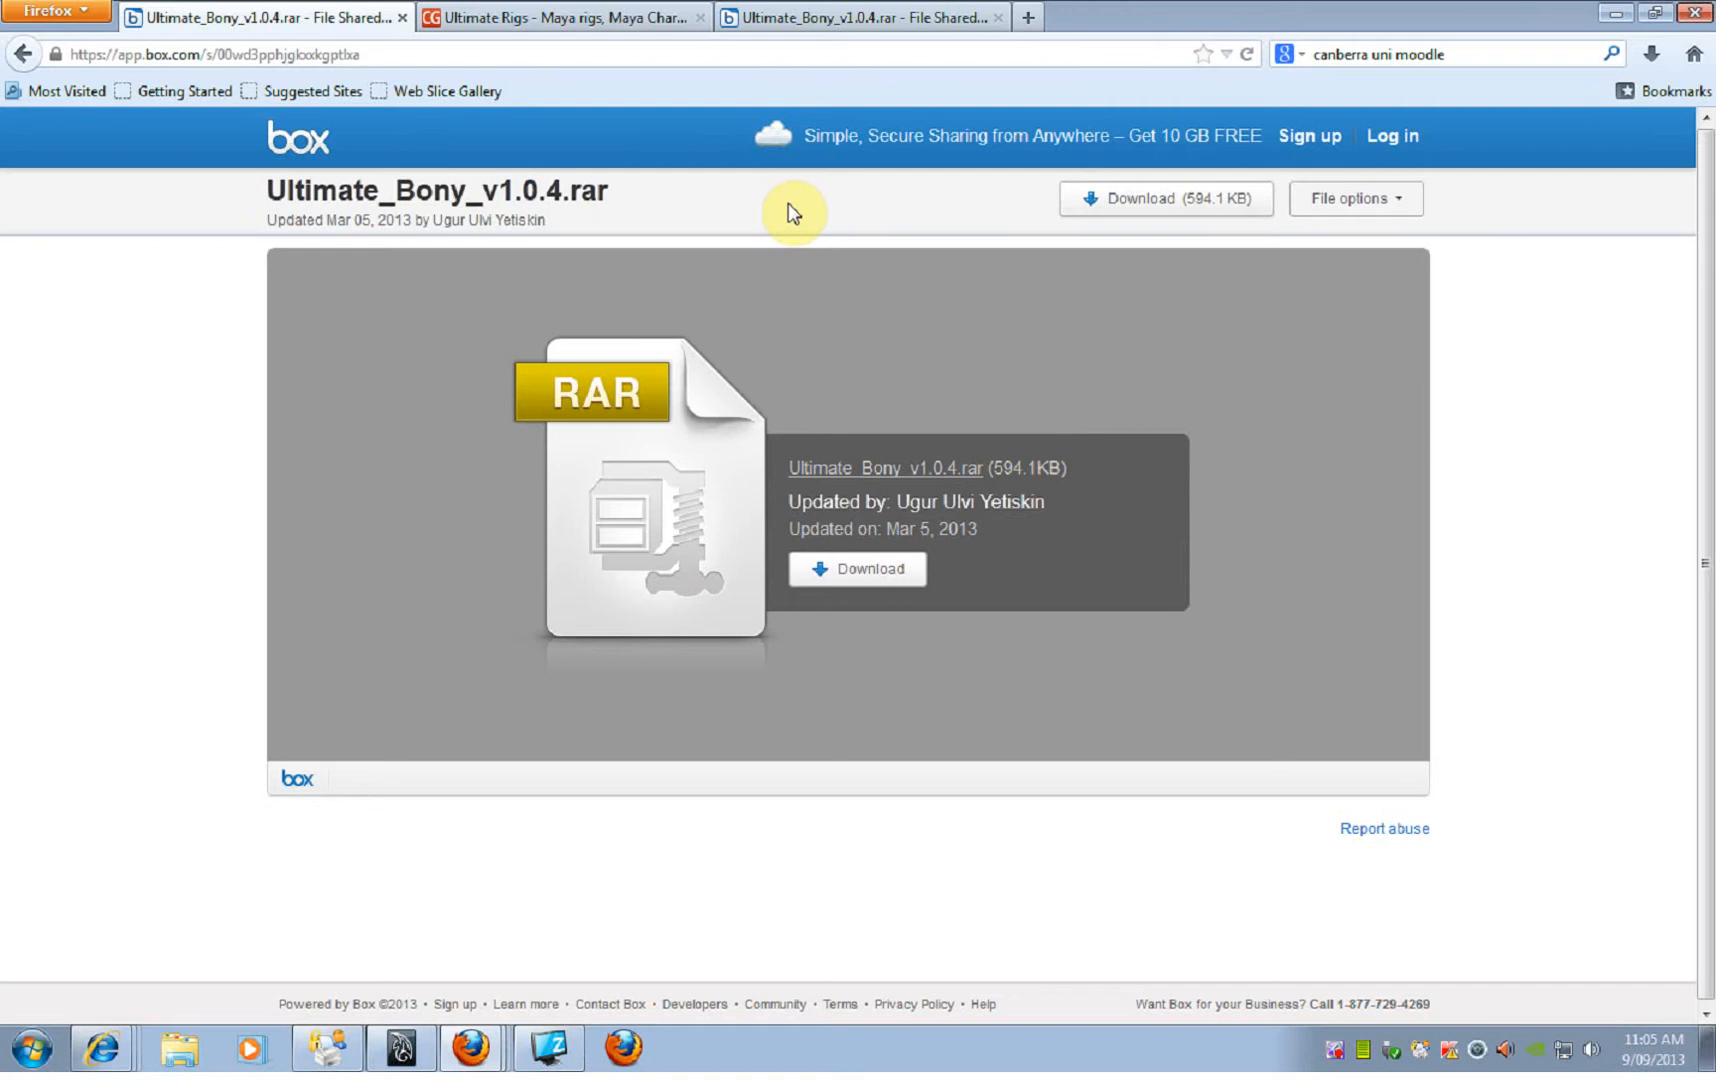
Step: Switch to Autodesk Maya and frame the Ultimate Bony character's torso and pelvis controls
key("alt+Tab")
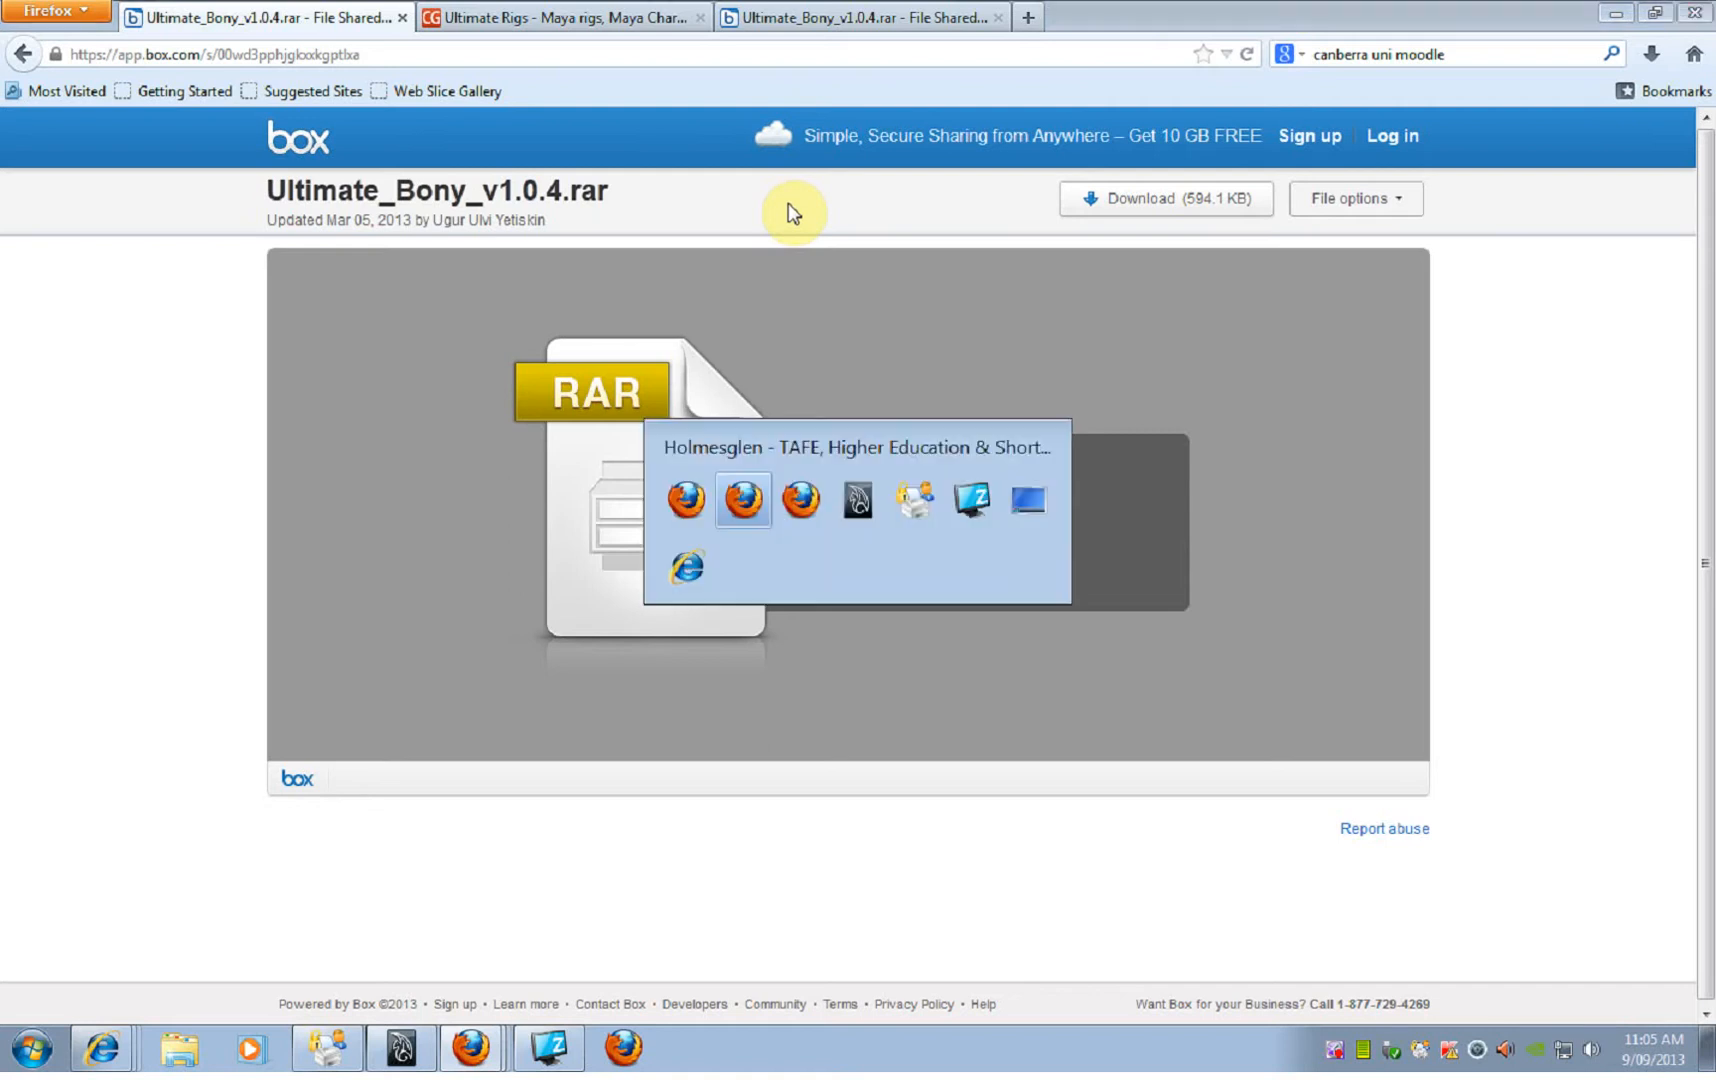
key("Tab")
key("Tab")
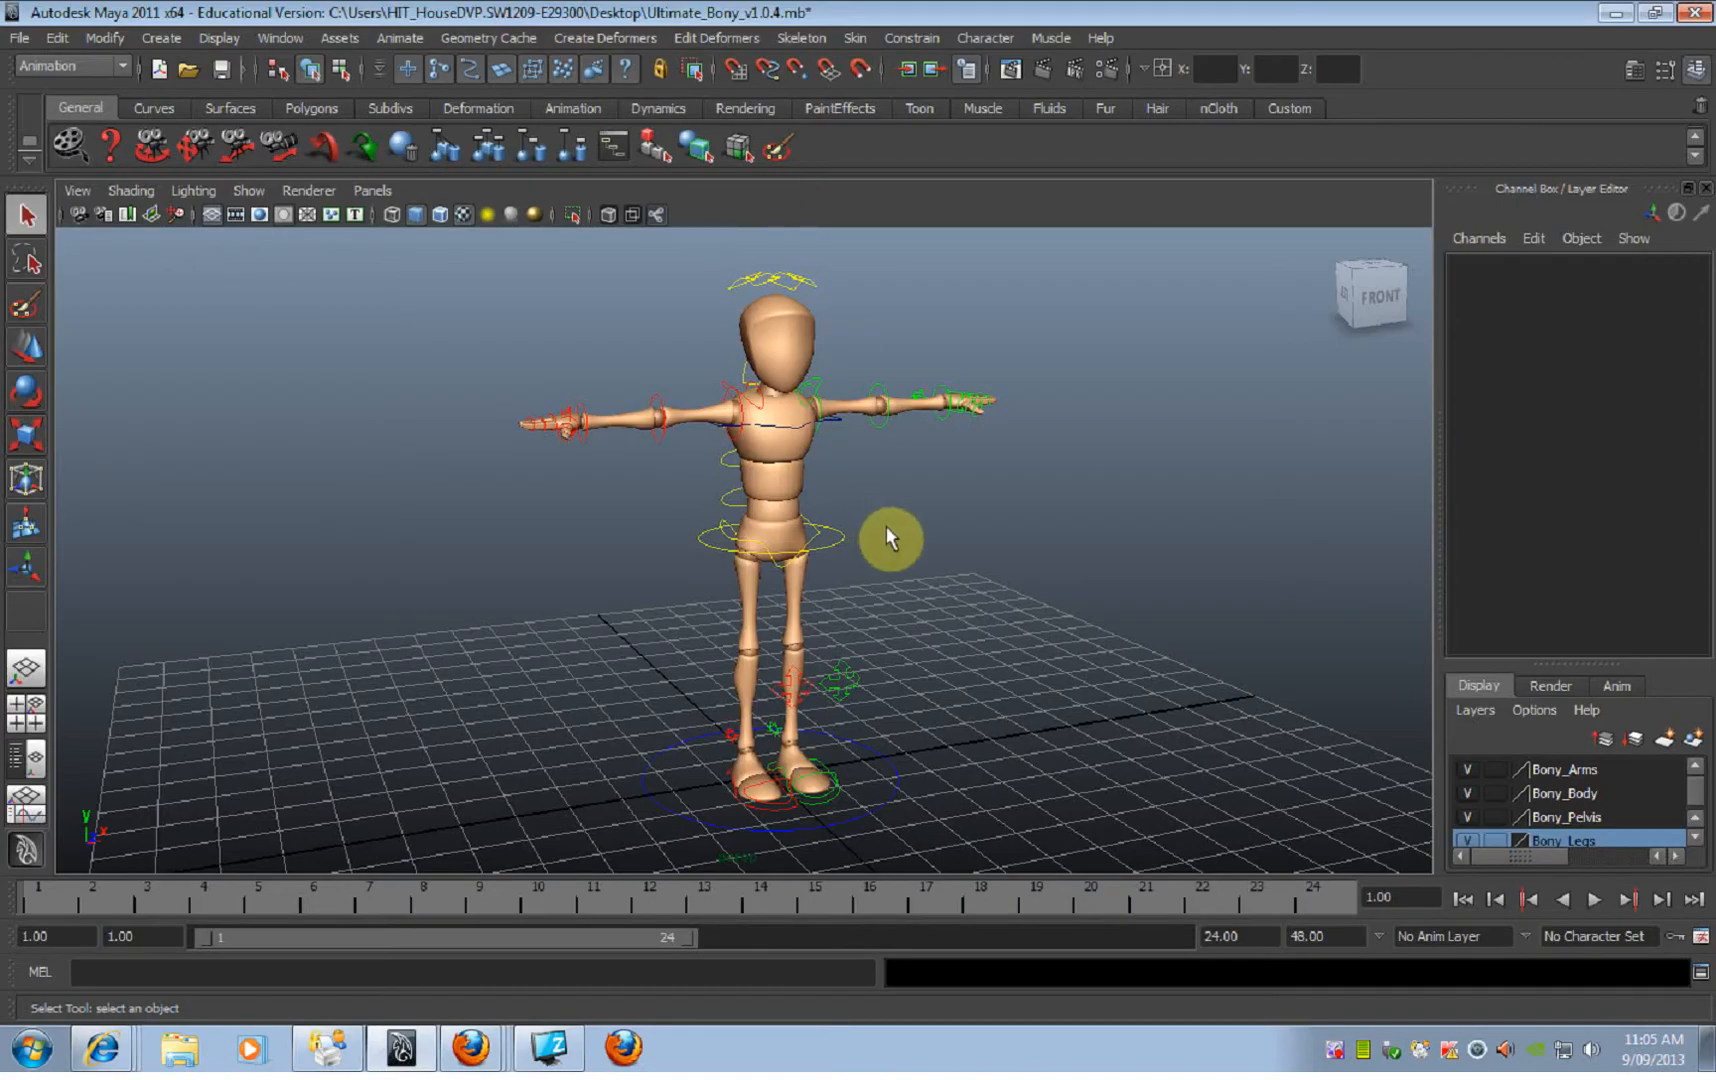
left_click_drag(969, 605, 886, 535, "alt")
right_click_drag(888, 534, 1022, 545, "alt")
middle_click_drag(918, 508, 932, 597, "alt")
right_click_drag(962, 599, 1180, 612, "alt")
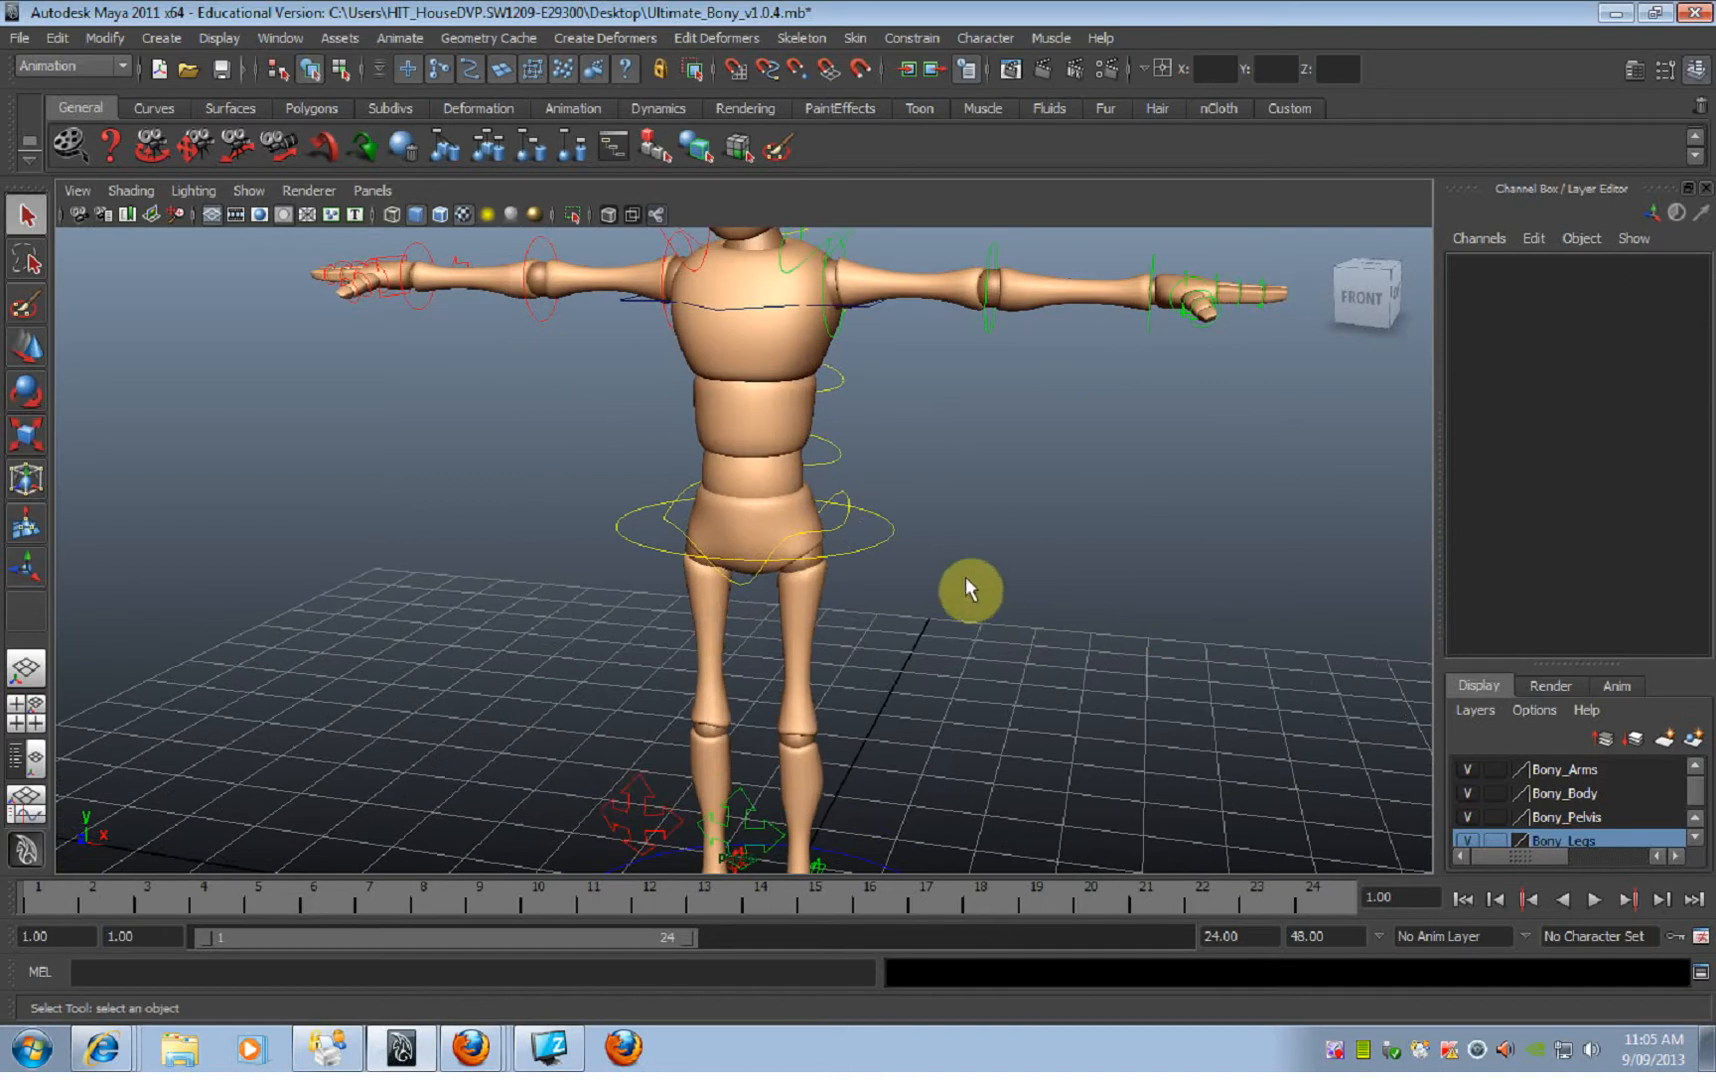
Step: Try moving the whole body with the root control around the pelvis, and undo the move
left_click(873, 541)
mouse_move(898, 588)
left_mouse_down("alt")
mouse_move(980, 574)
mouse_move(904, 579)
left_mouse_up("alt")
key("w")
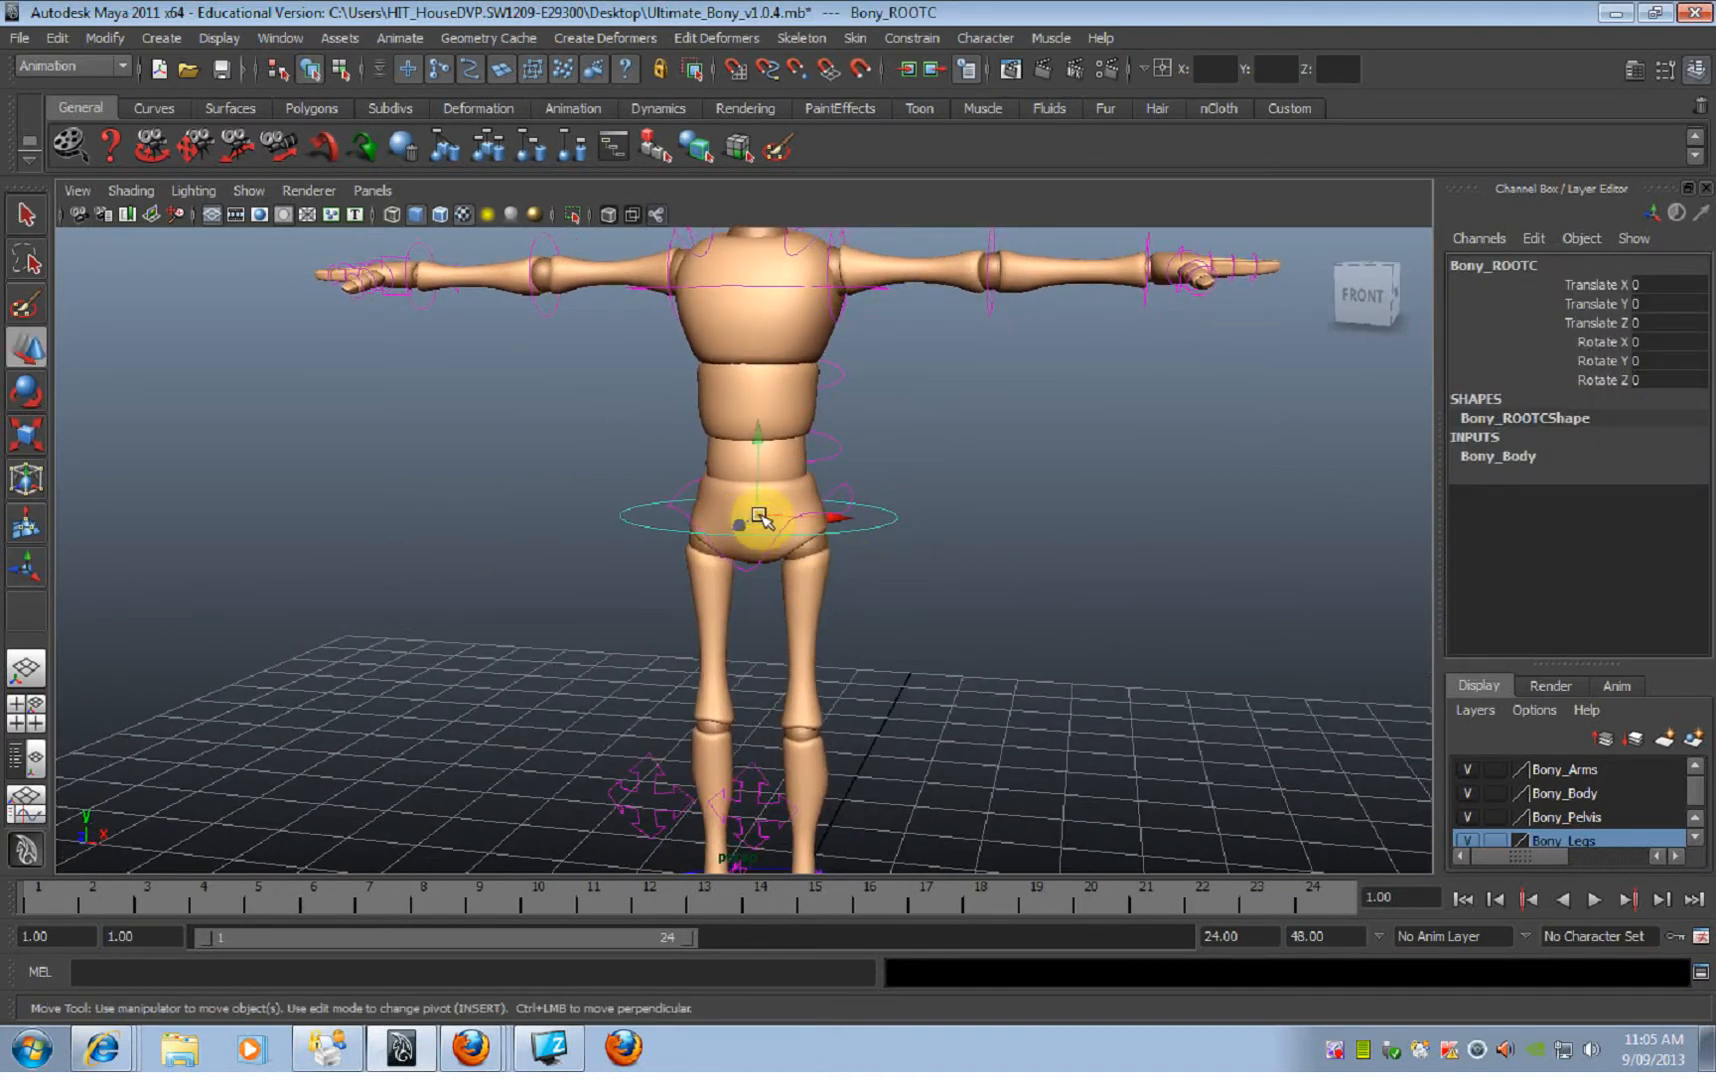
left_click_drag(759, 514, 772, 476)
key("ctrl+z")
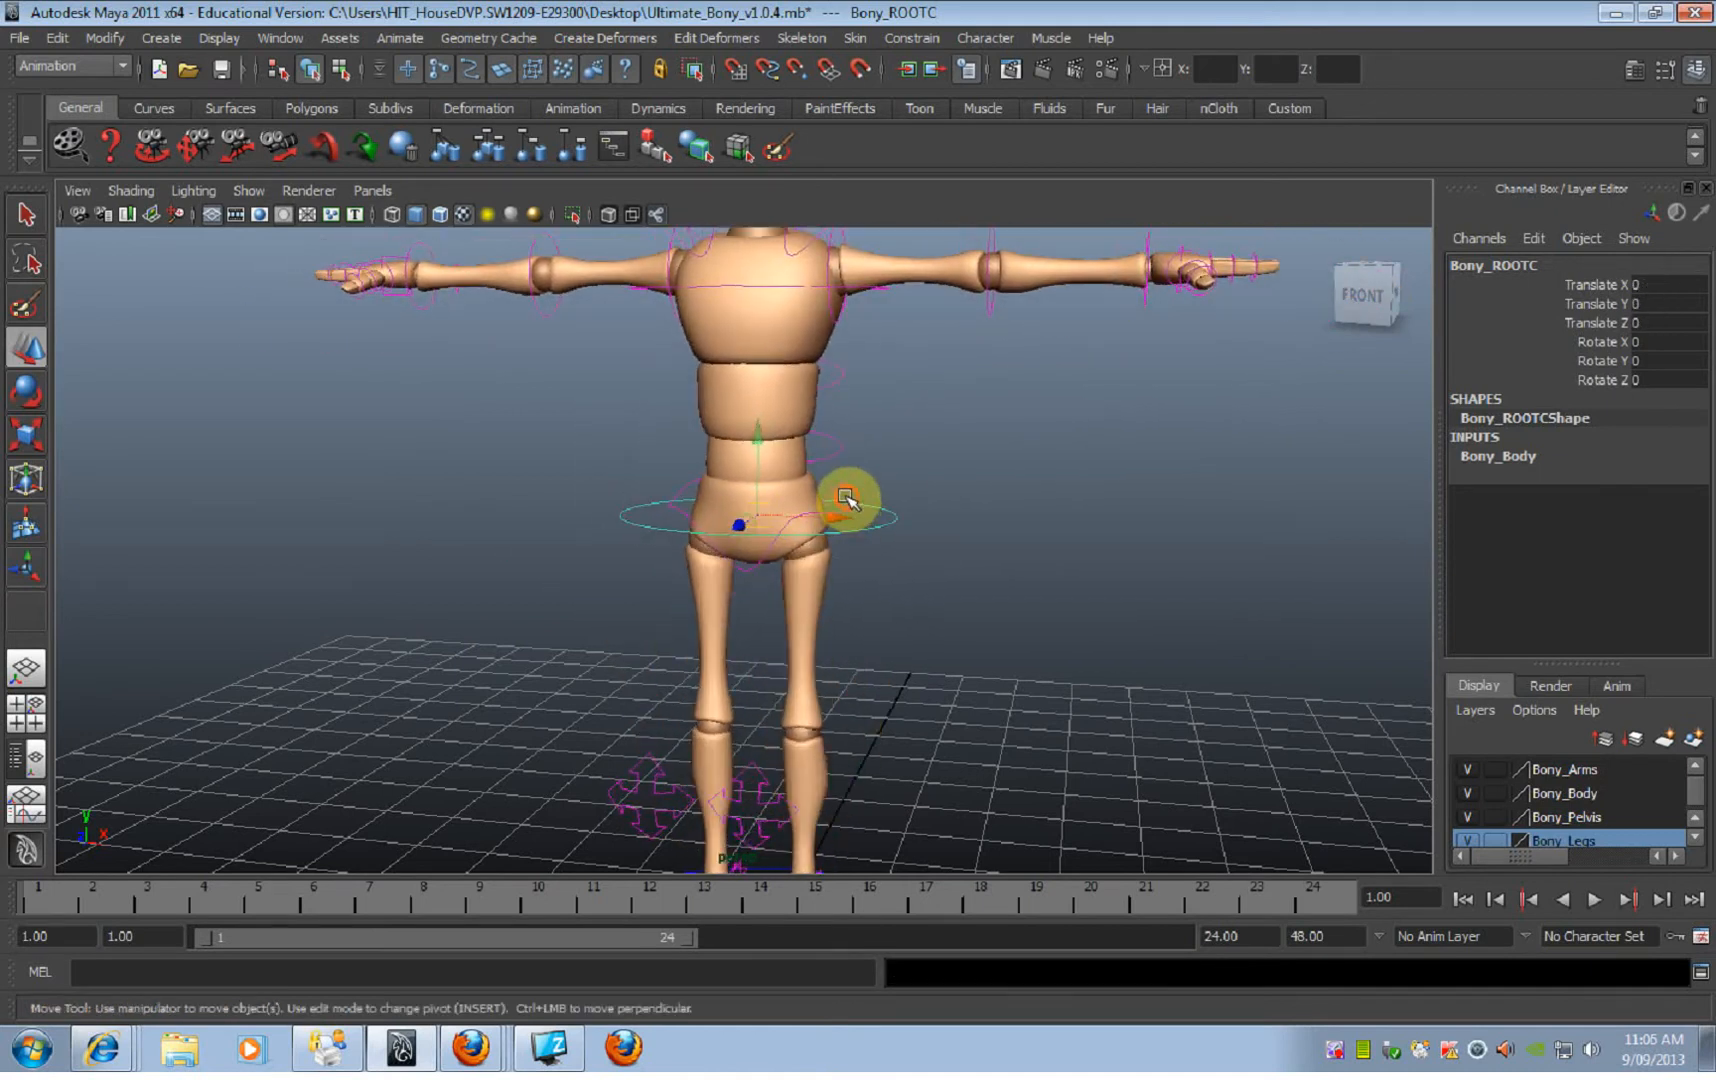
Step: Try moving the left foot's IK controls to see how the leg follows, and undo the moves
left_click_drag(884, 533, 916, 537, "alt")
right_click_drag(916, 537, 660, 548, "alt")
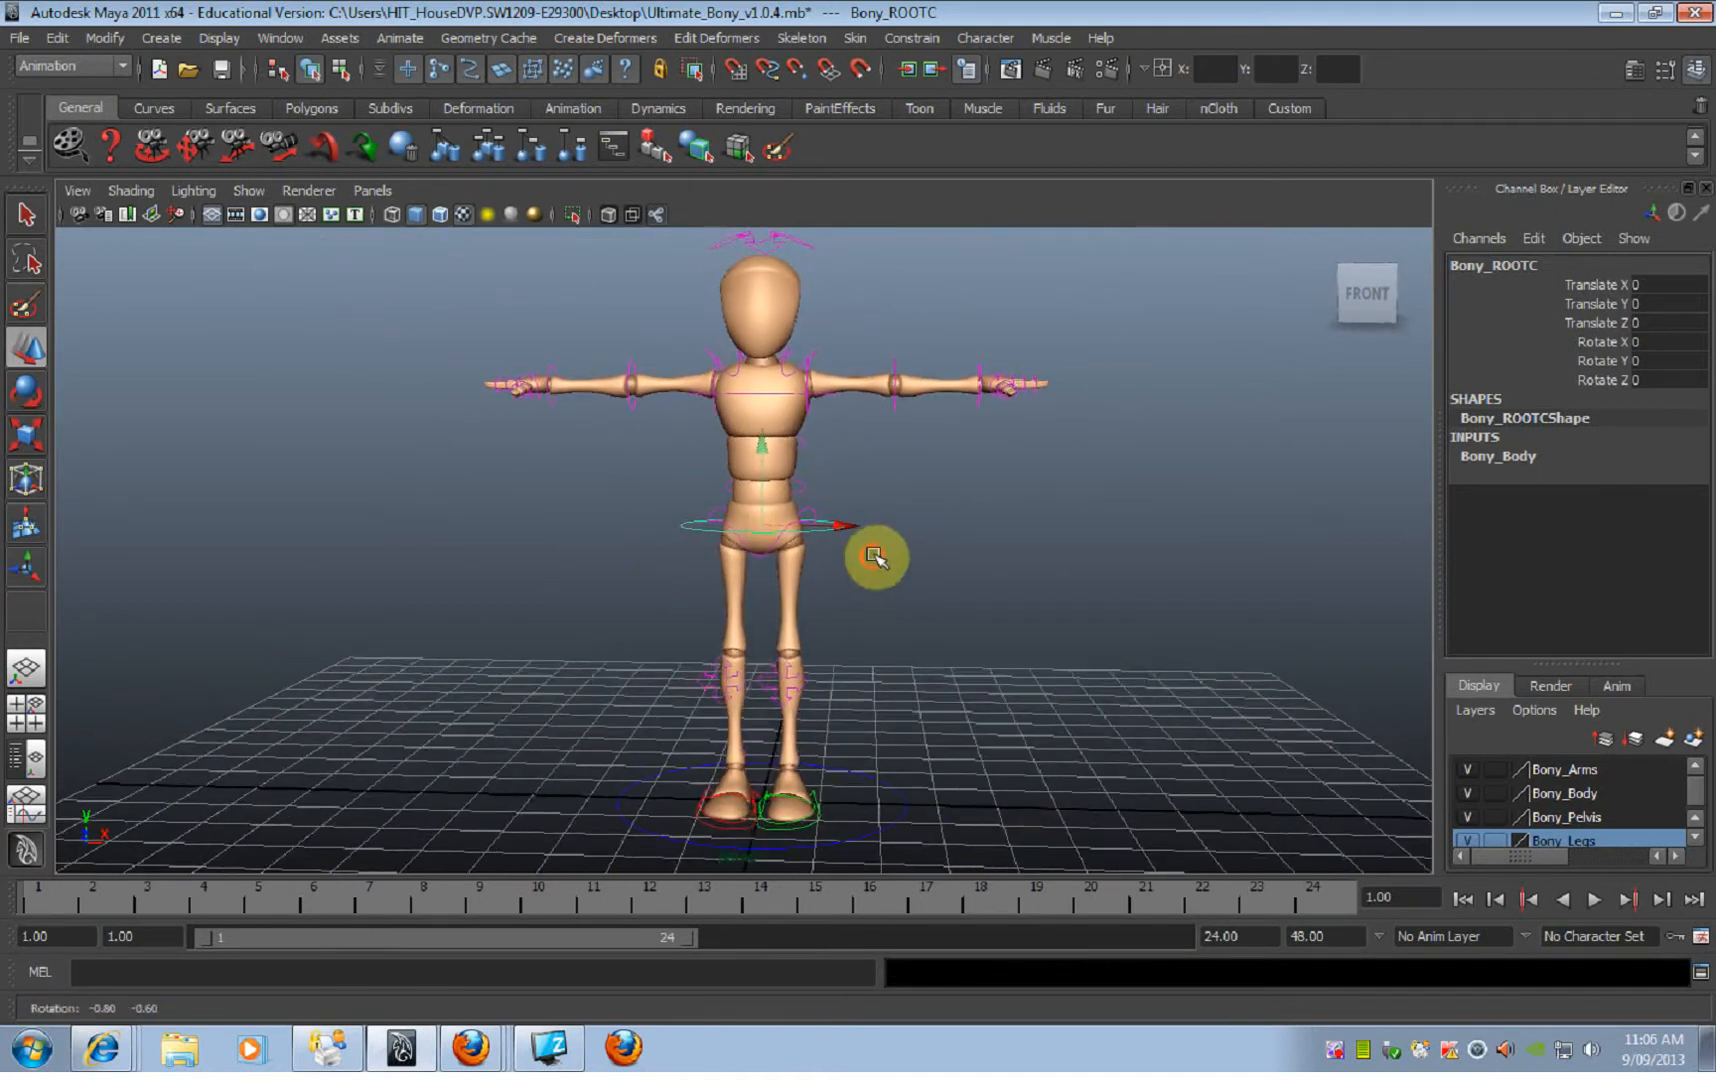
left_click_drag(873, 567, 835, 586, "alt")
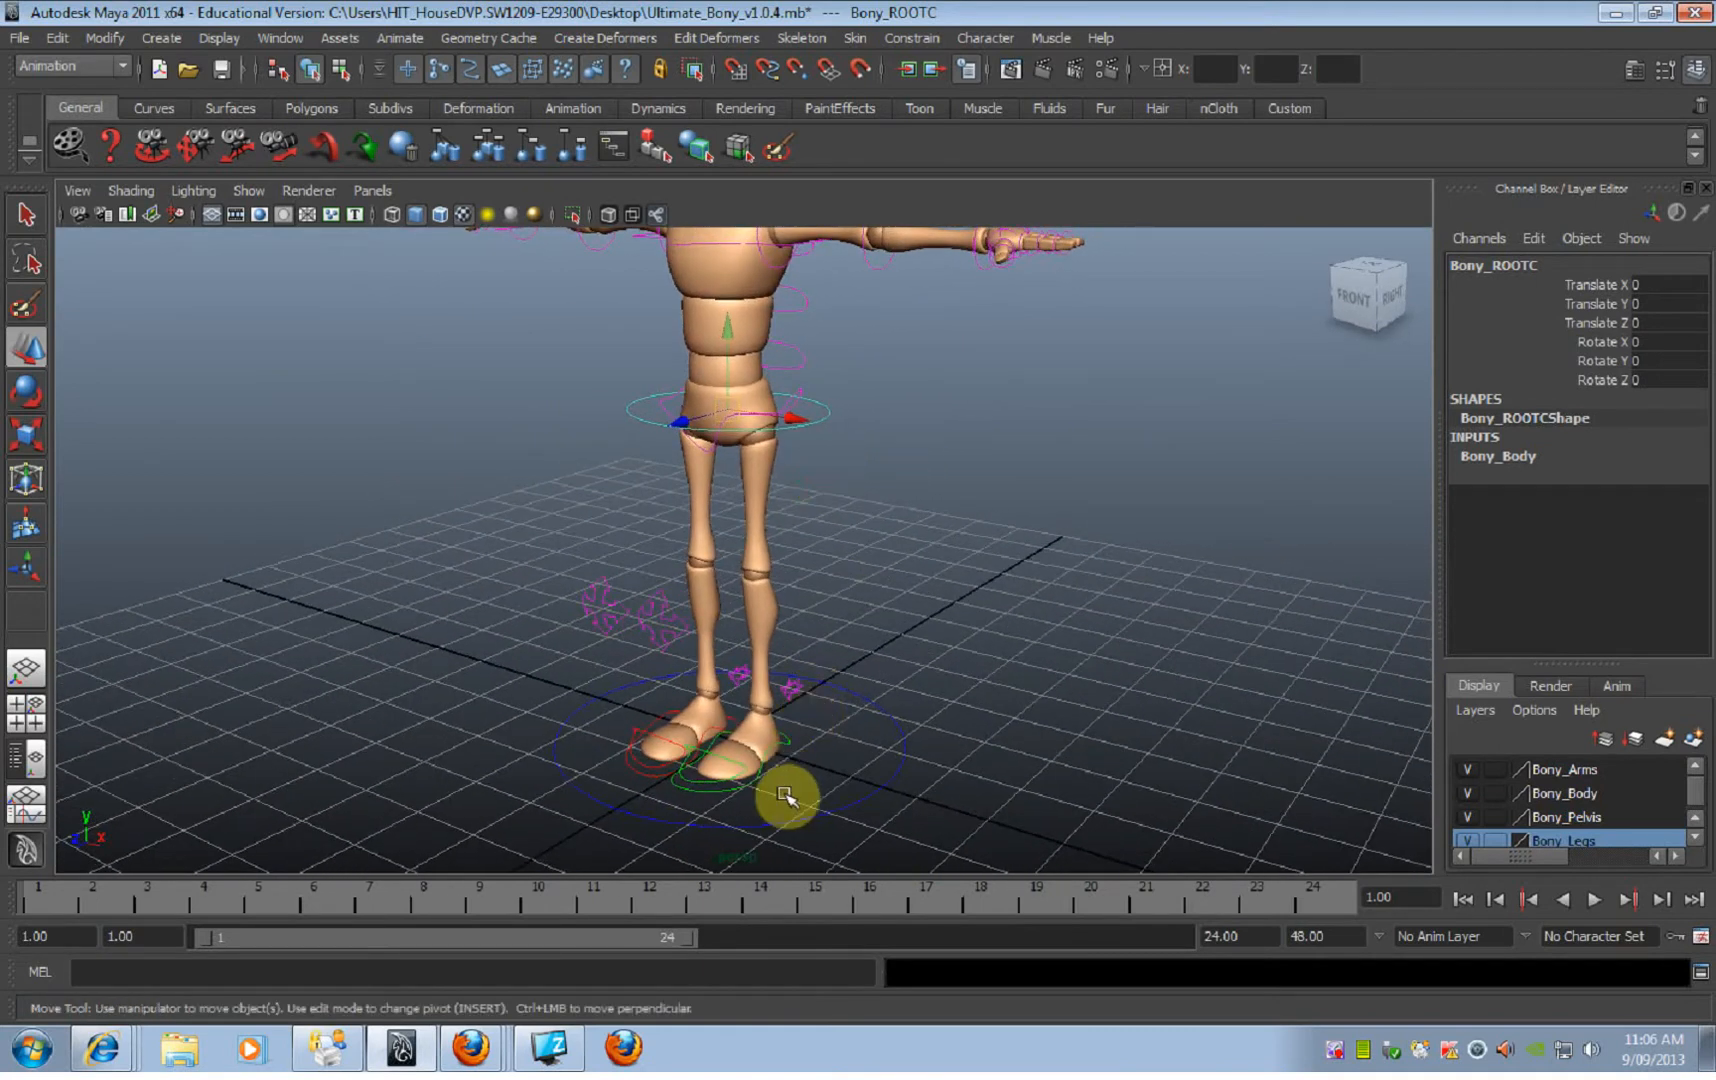
left_click_drag(785, 797, 837, 748, "alt")
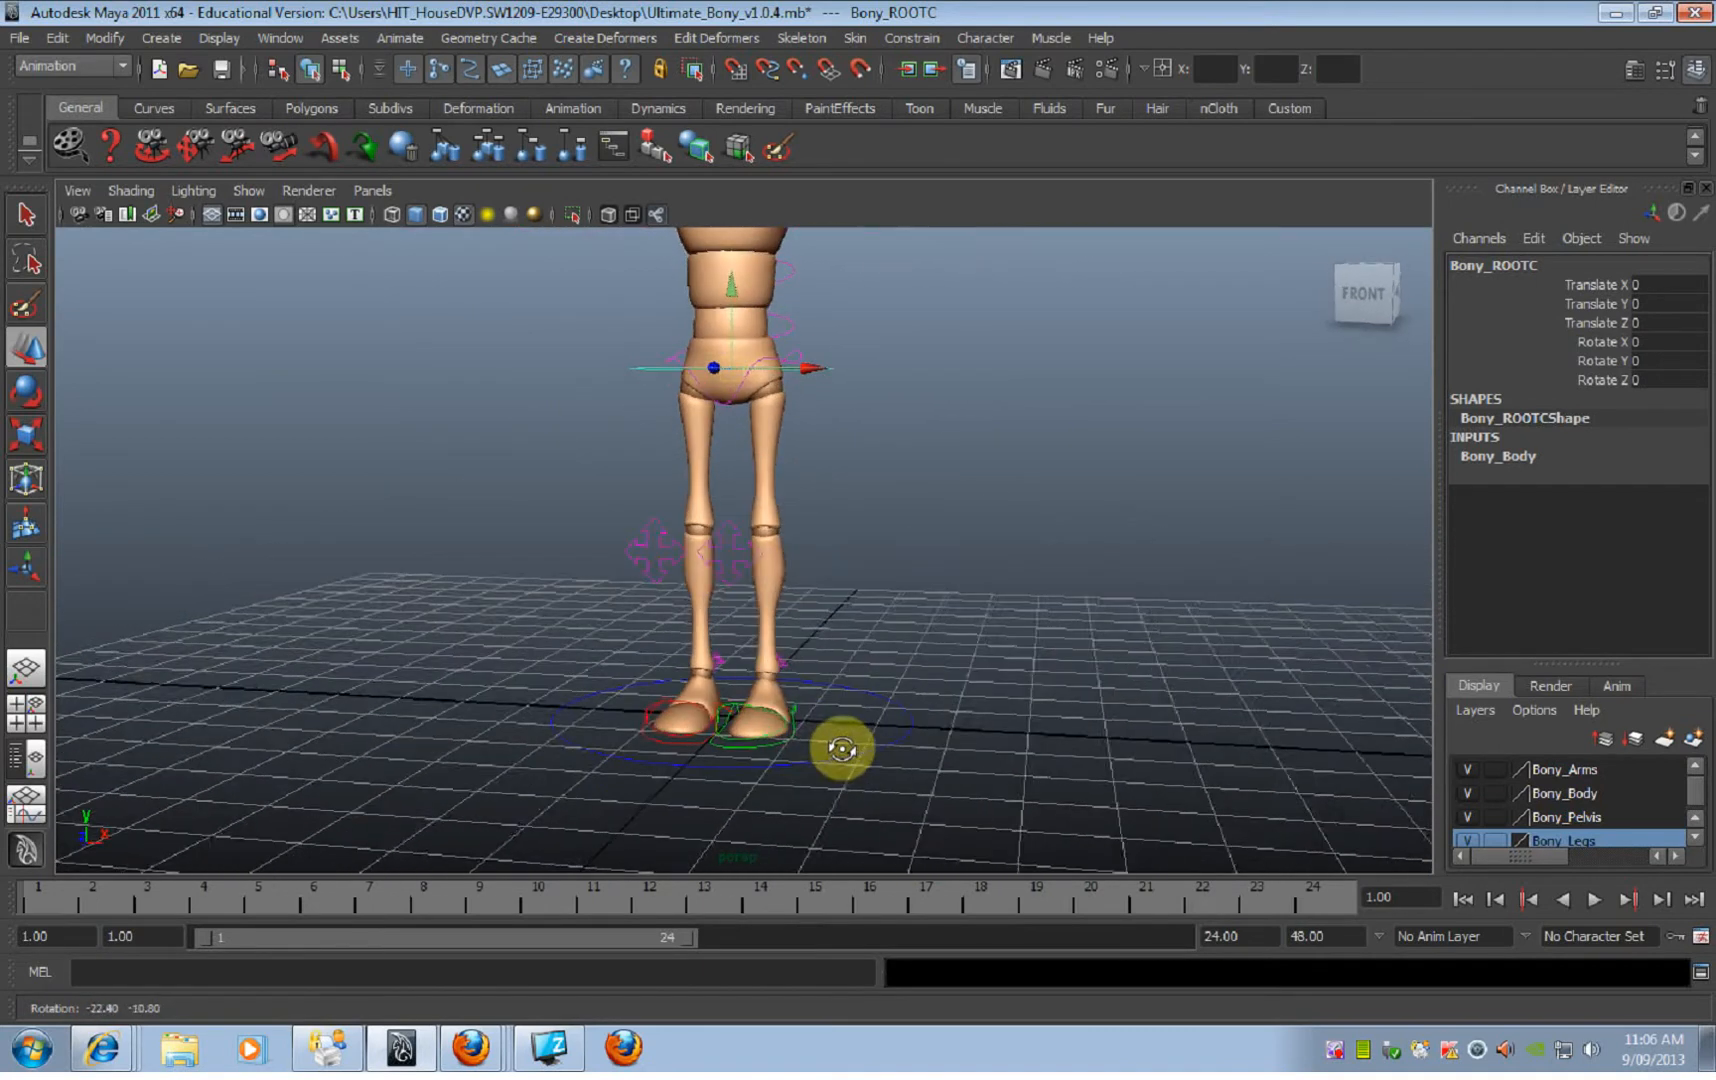
left_click(798, 712)
left_click(795, 725)
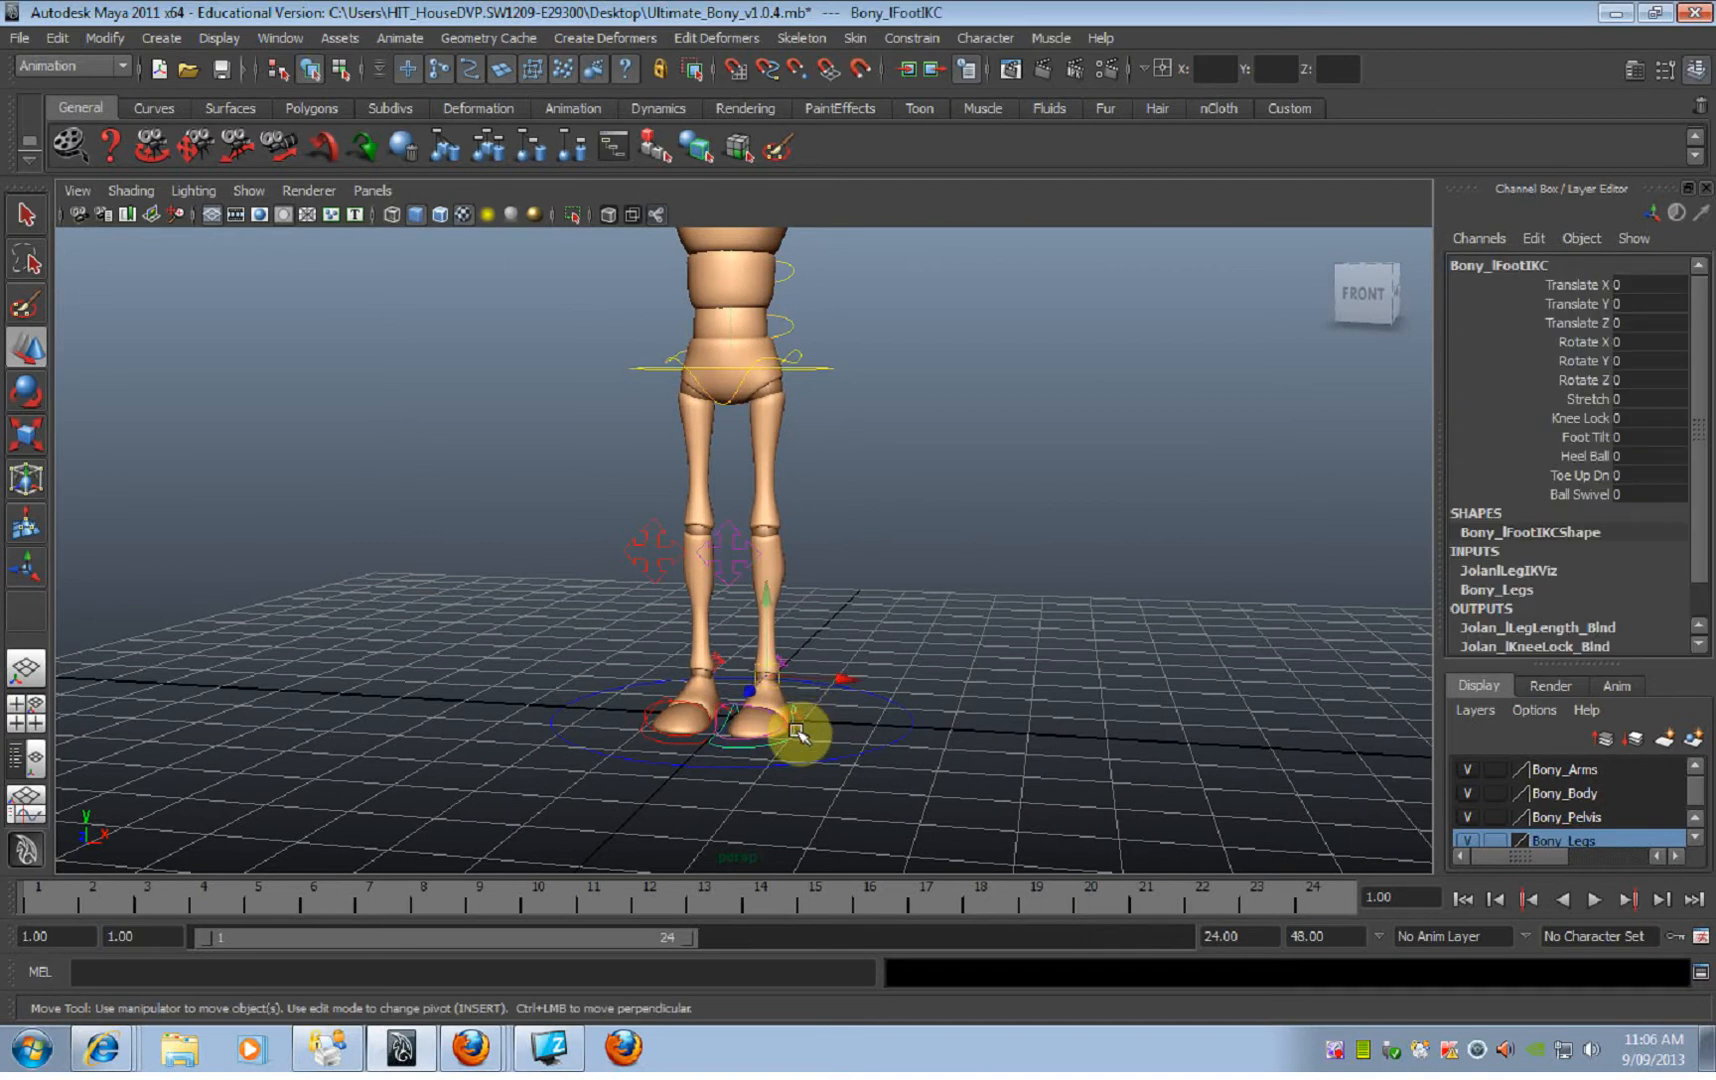
left_click_drag(765, 685, 797, 605)
key("ctrl+z")
left_click_drag(726, 694, 735, 597, "alt")
left_click(722, 756)
key("ctrl+z")
Step: Try rotating the left arm with its shoulder FK control, and undo the rotation
middle_click_drag(843, 460, 848, 705, "alt")
left_click_drag(846, 706, 977, 490, "alt")
left_click(858, 509)
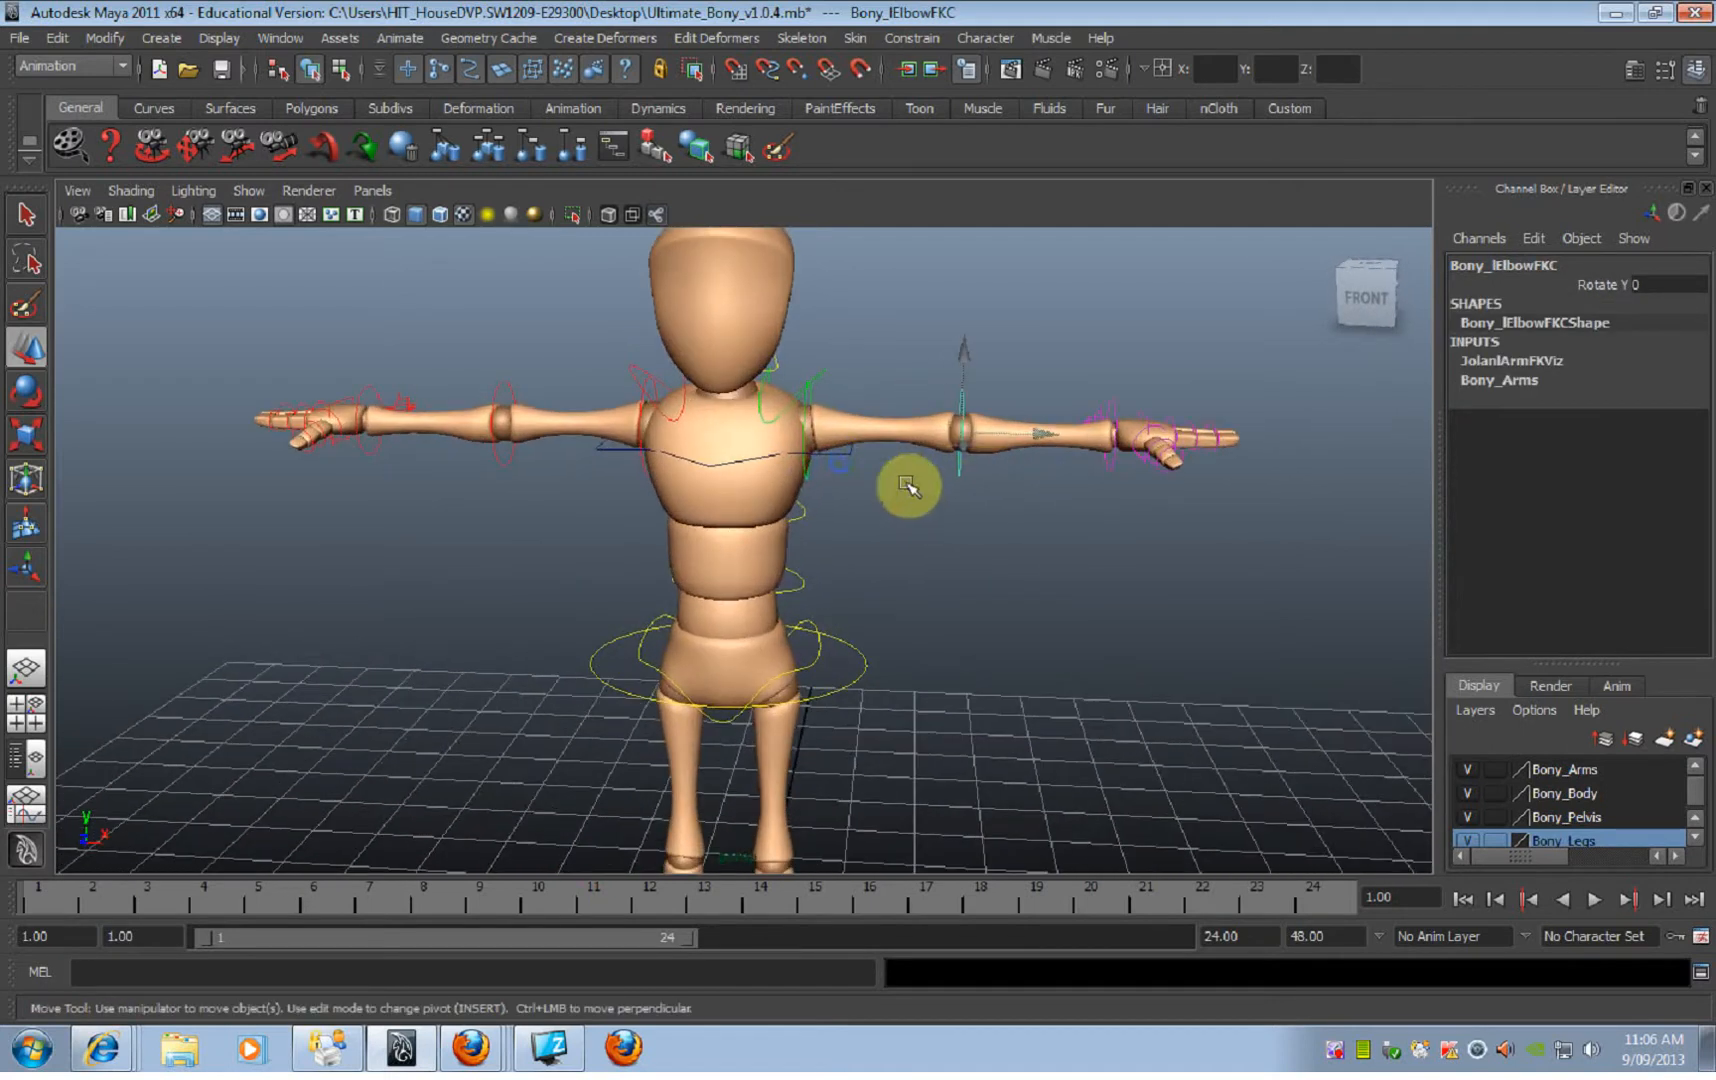
left_click(812, 479)
left_click_drag(853, 492, 850, 387, "alt")
key("e")
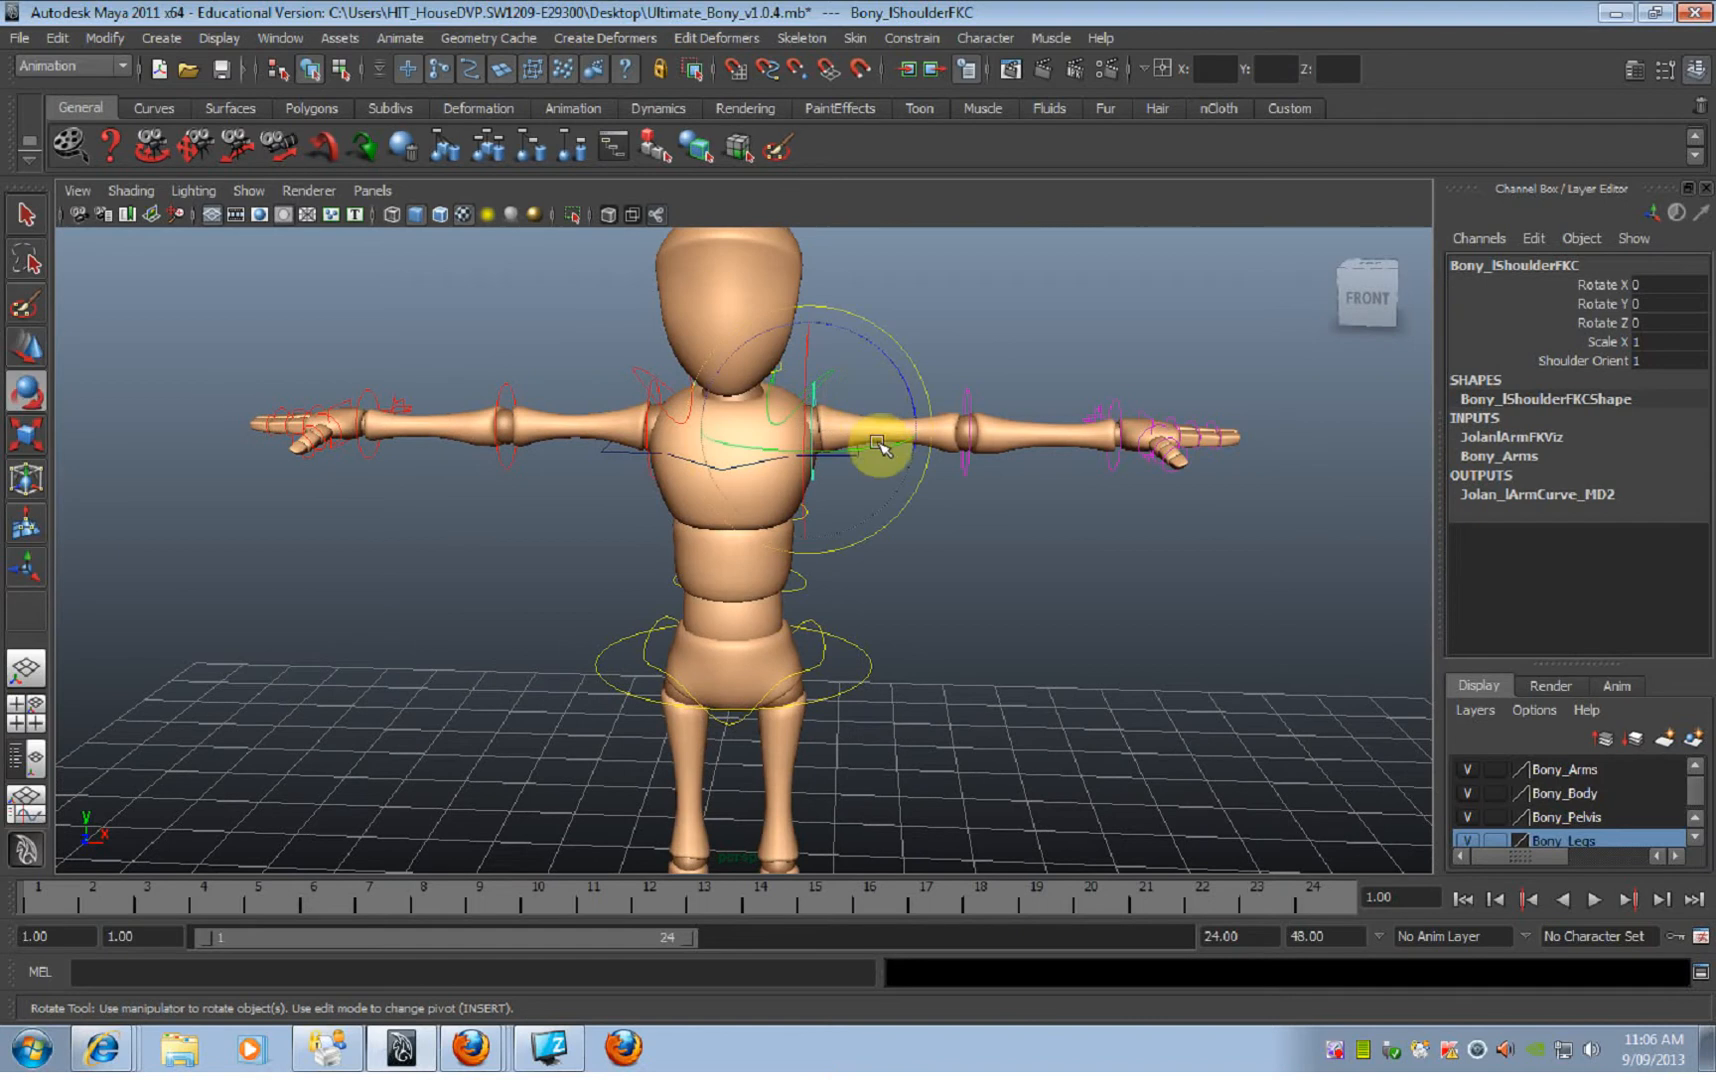
left_click_drag(875, 453, 993, 400)
key("ctrl+z")
Step: Clear the selection and examine the character's body, leg and foot controls from several angles
left_click_drag(1130, 594, 1049, 594, "alt")
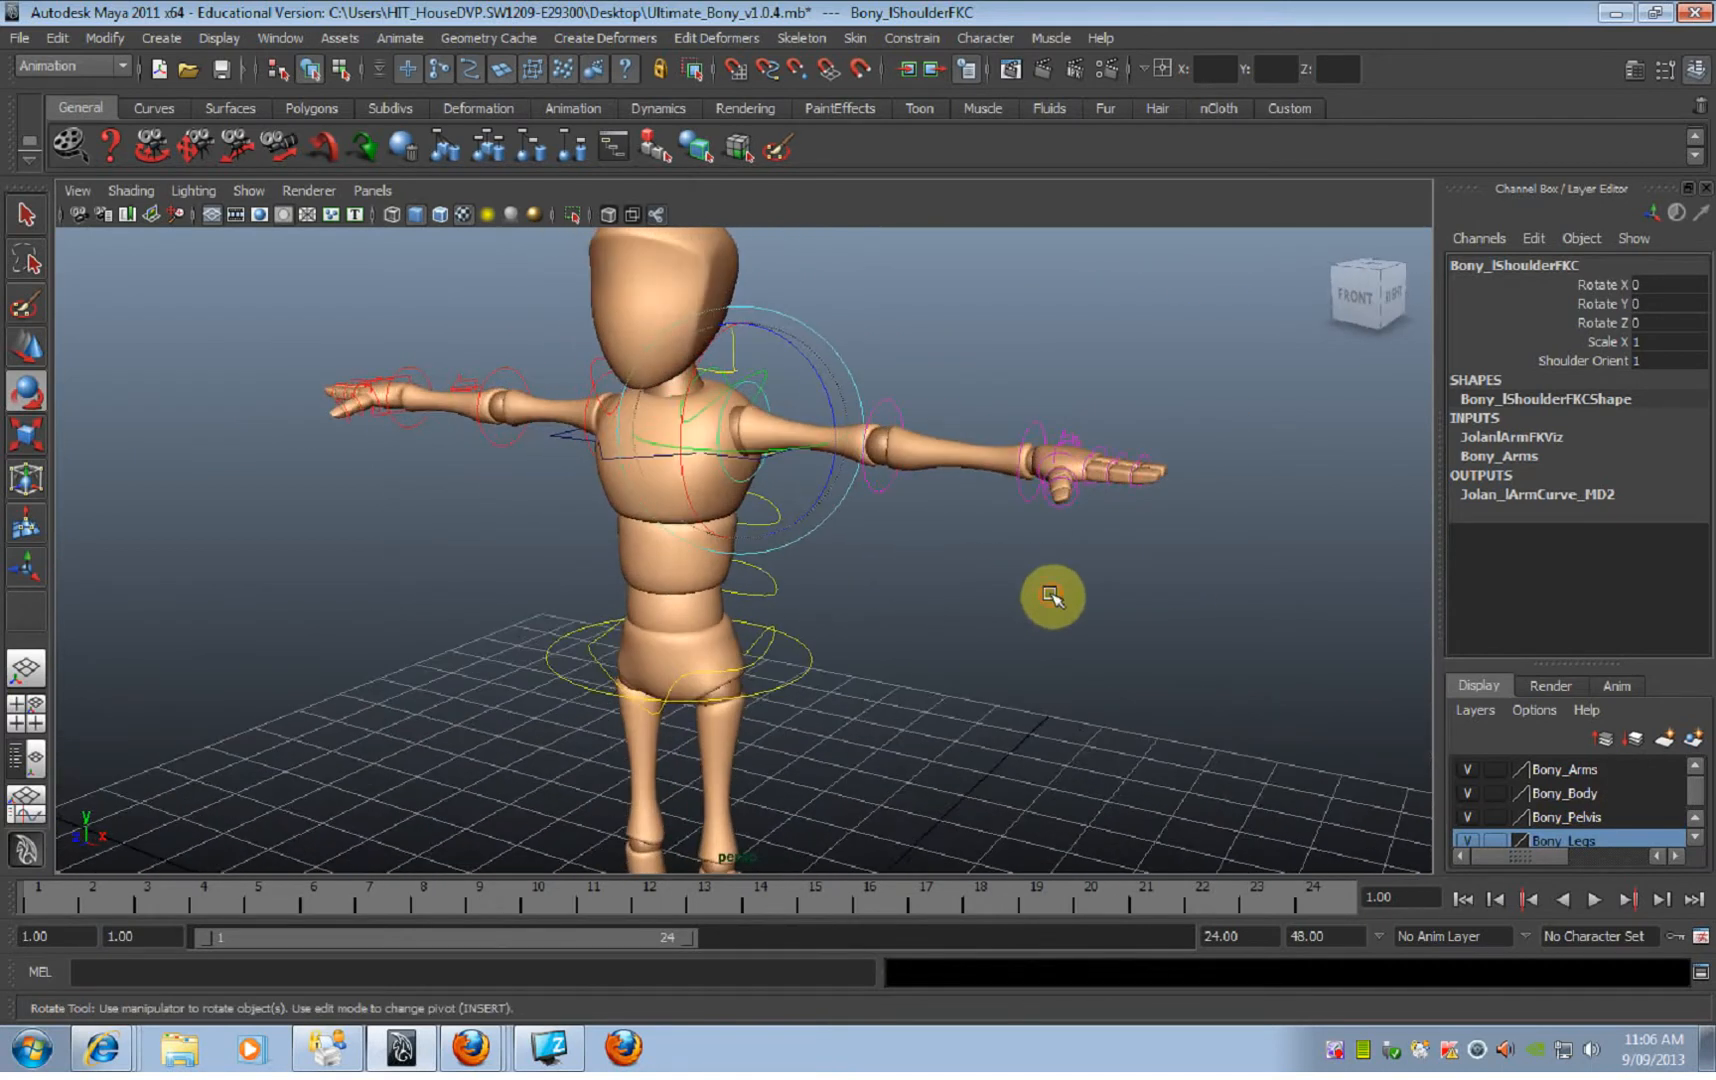
left_click_drag(844, 687, 888, 690, "alt")
right_click_drag(884, 690, 757, 645, "alt")
middle_click_drag(757, 643, 768, 563, "alt")
right_click_drag(768, 563, 668, 618, "alt")
left_click(887, 667)
mouse_move(818, 780)
left_mouse_down("alt")
mouse_move(896, 755)
mouse_move(837, 761)
left_mouse_up("alt")
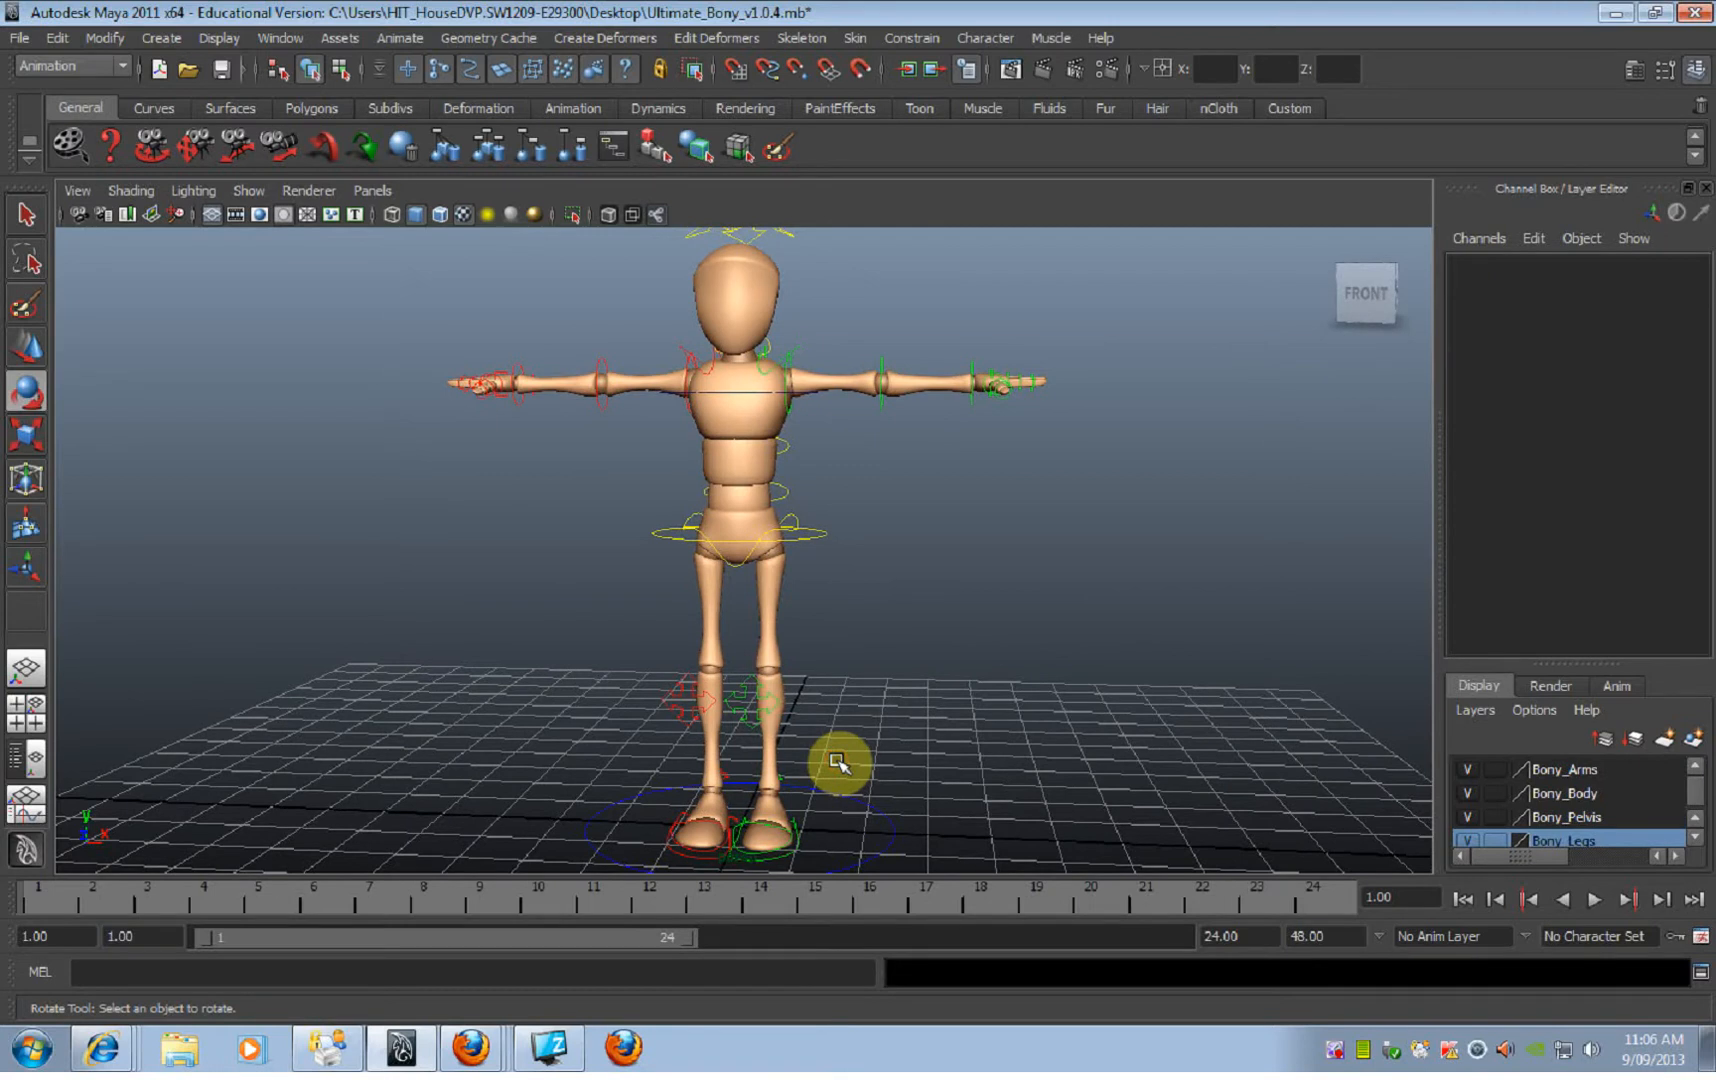
left_click_drag(852, 728, 863, 564, "alt")
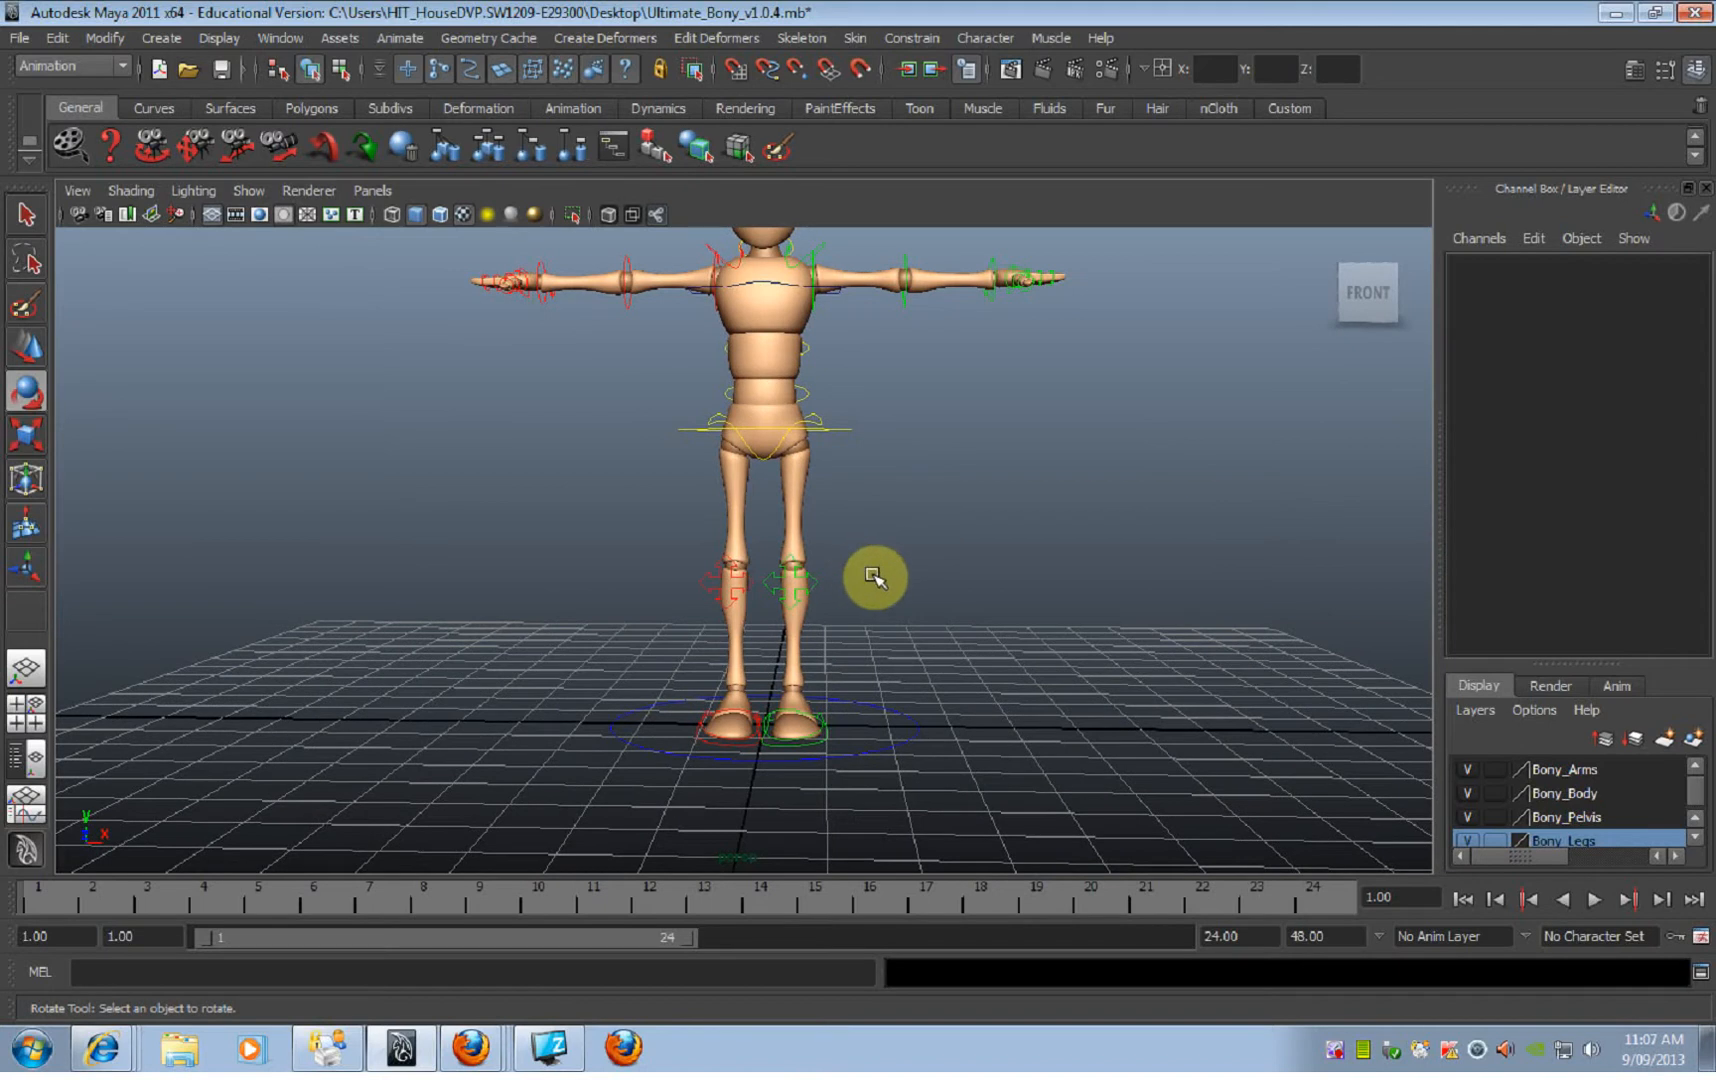
middle_click_drag(893, 594, 866, 596, "alt")
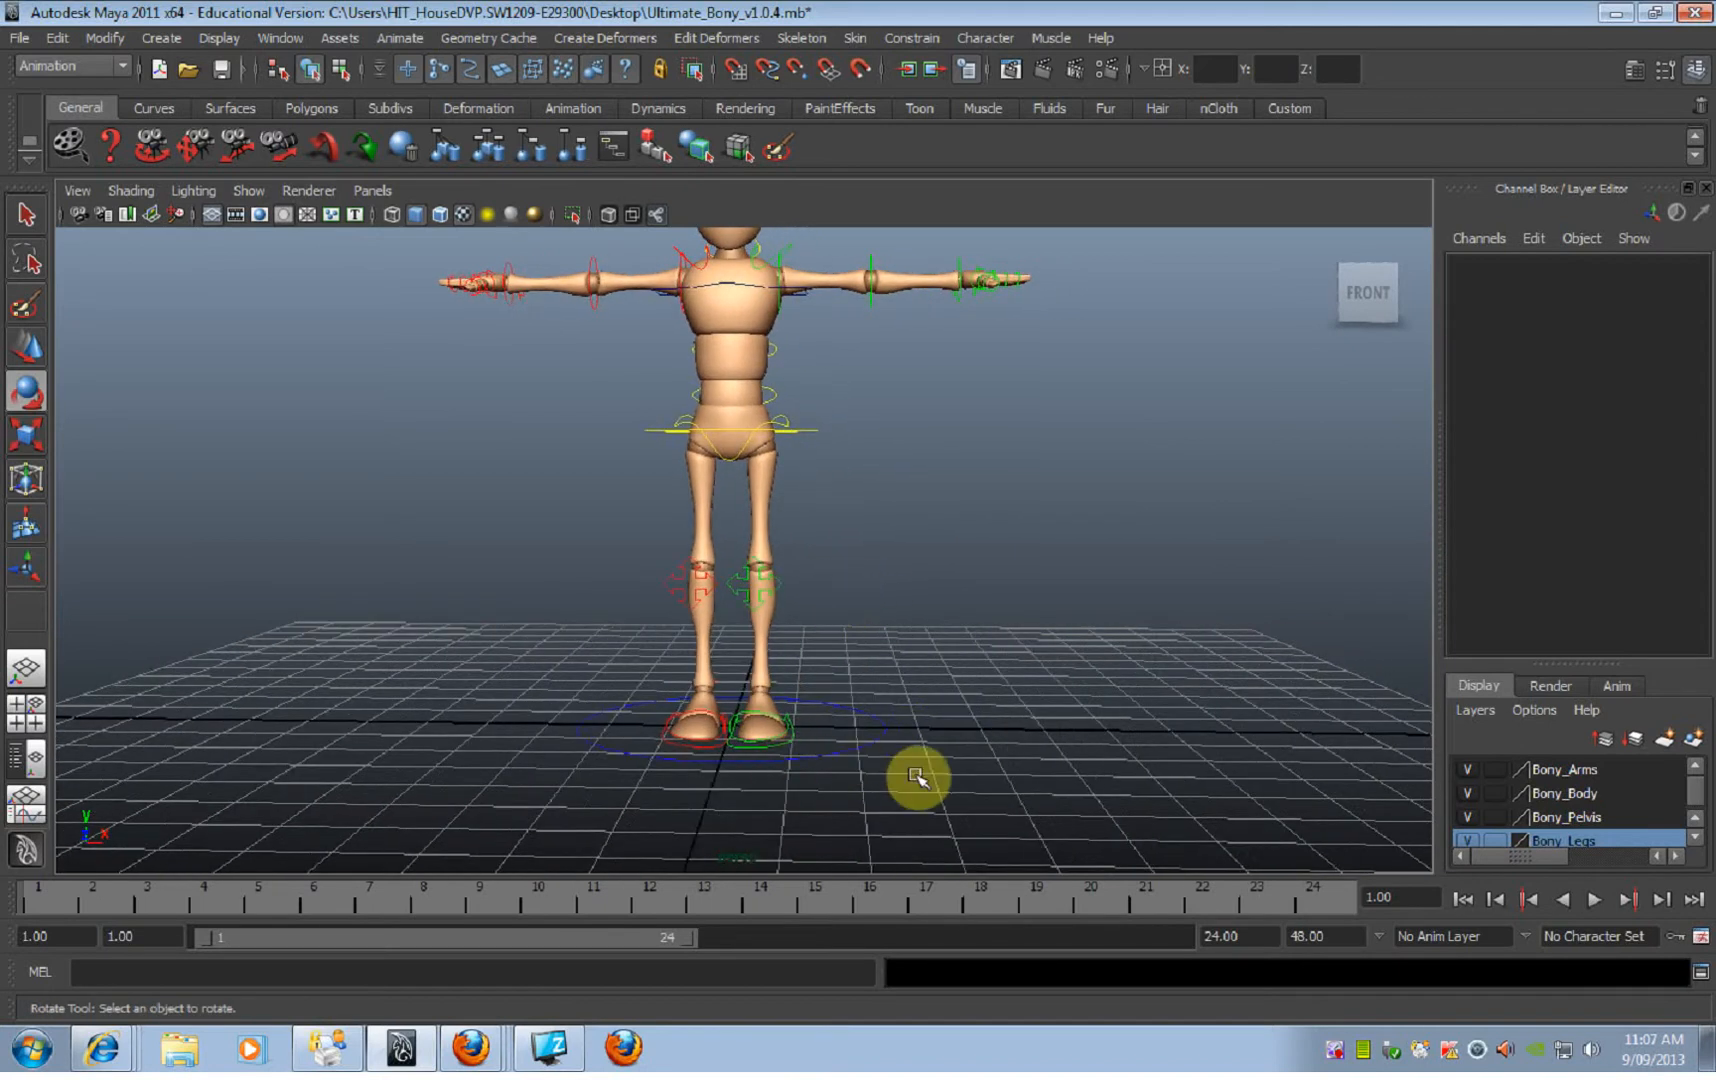
Step: Move the left foot IK control sideways to about 3.539 on Translate X
left_click(790, 724)
key("w")
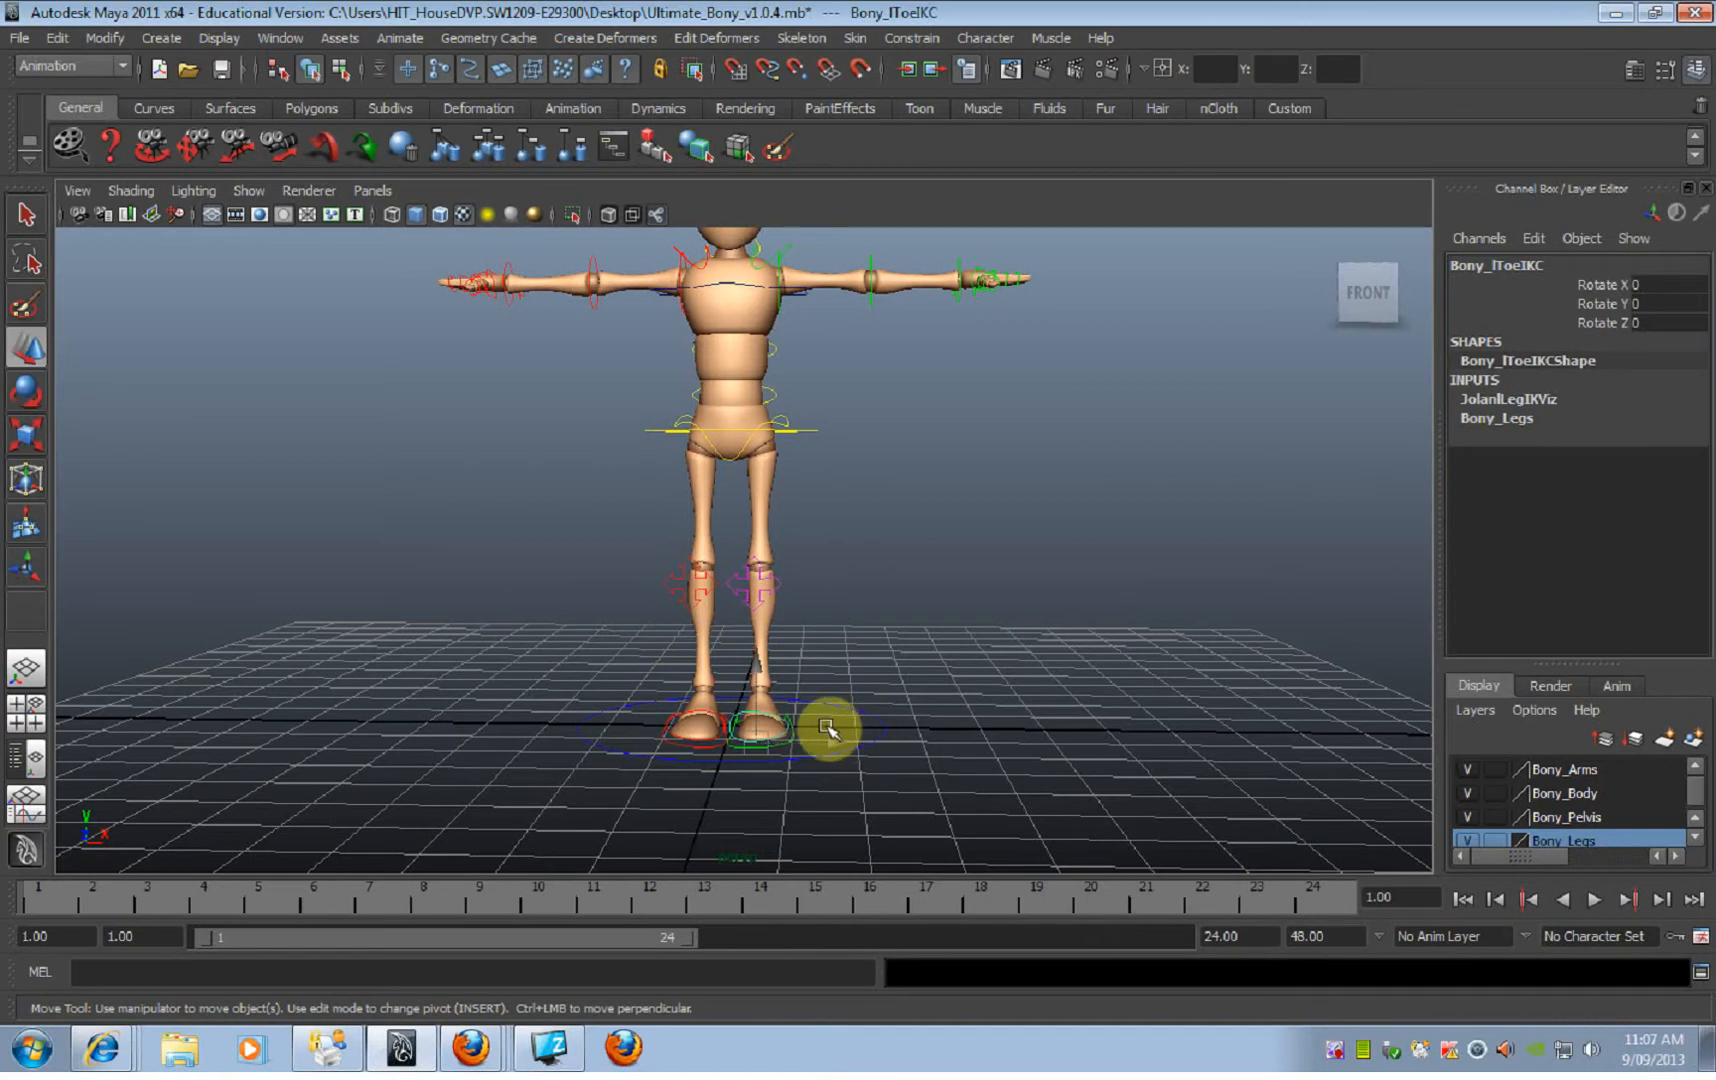
left_click(795, 715)
left_click(790, 718)
left_click_drag(843, 720, 804, 674, "alt")
left_click(804, 674)
left_click(790, 722)
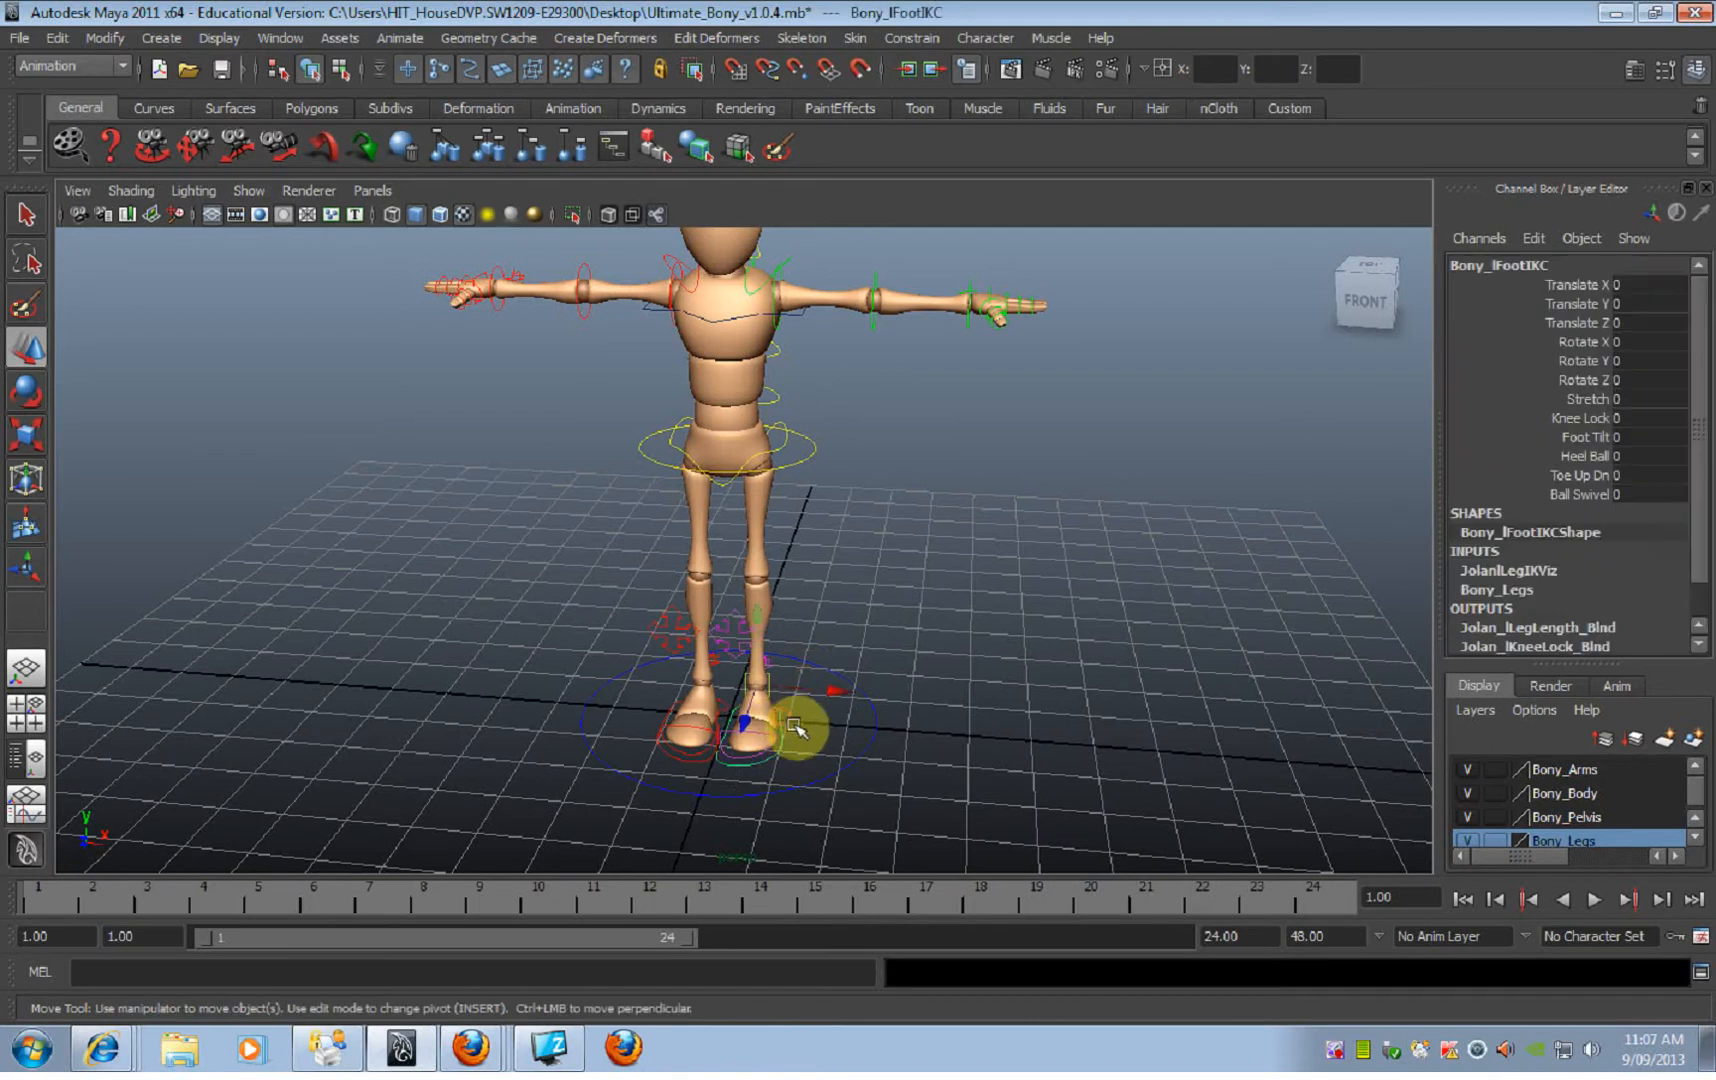
left_click_drag(815, 690, 1084, 674)
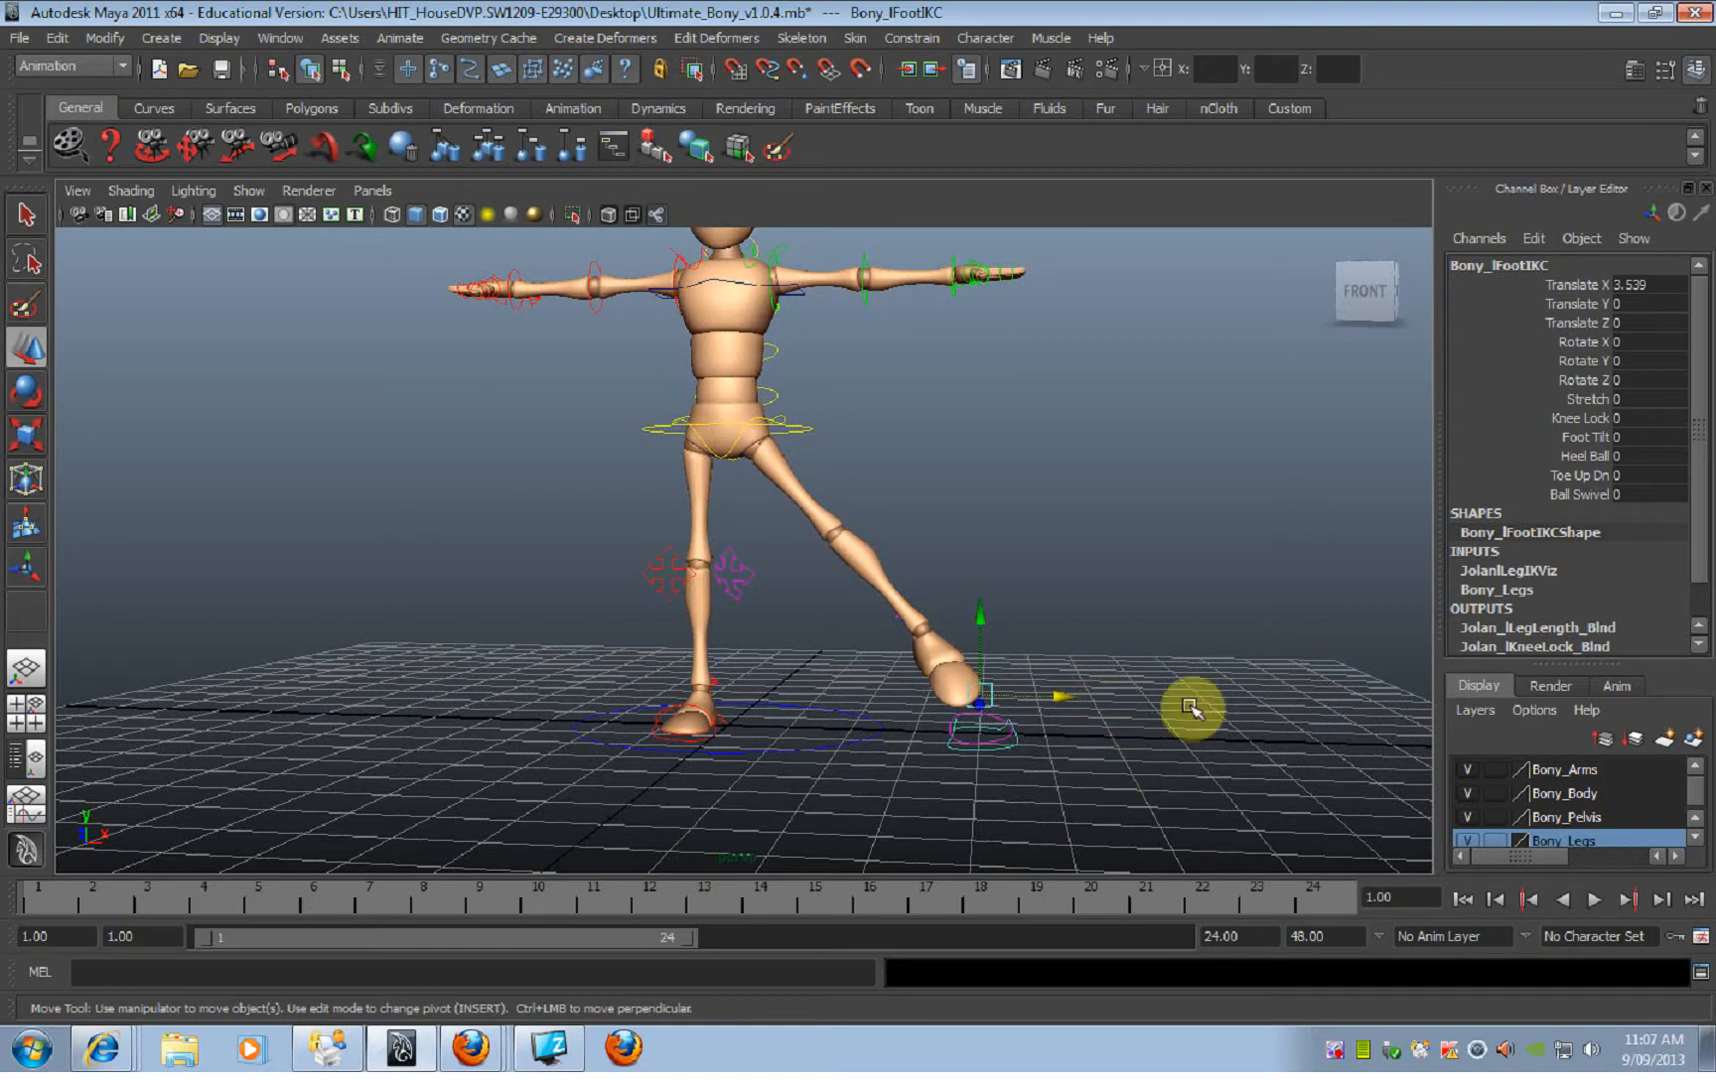
Step: Move the root control sideways over the left foot to about 3.053 on Translate X
middle_click_drag(1149, 662, 1085, 699, "alt")
right_click_drag(1085, 699, 912, 678, "alt")
left_click_drag(912, 678, 848, 641, "alt")
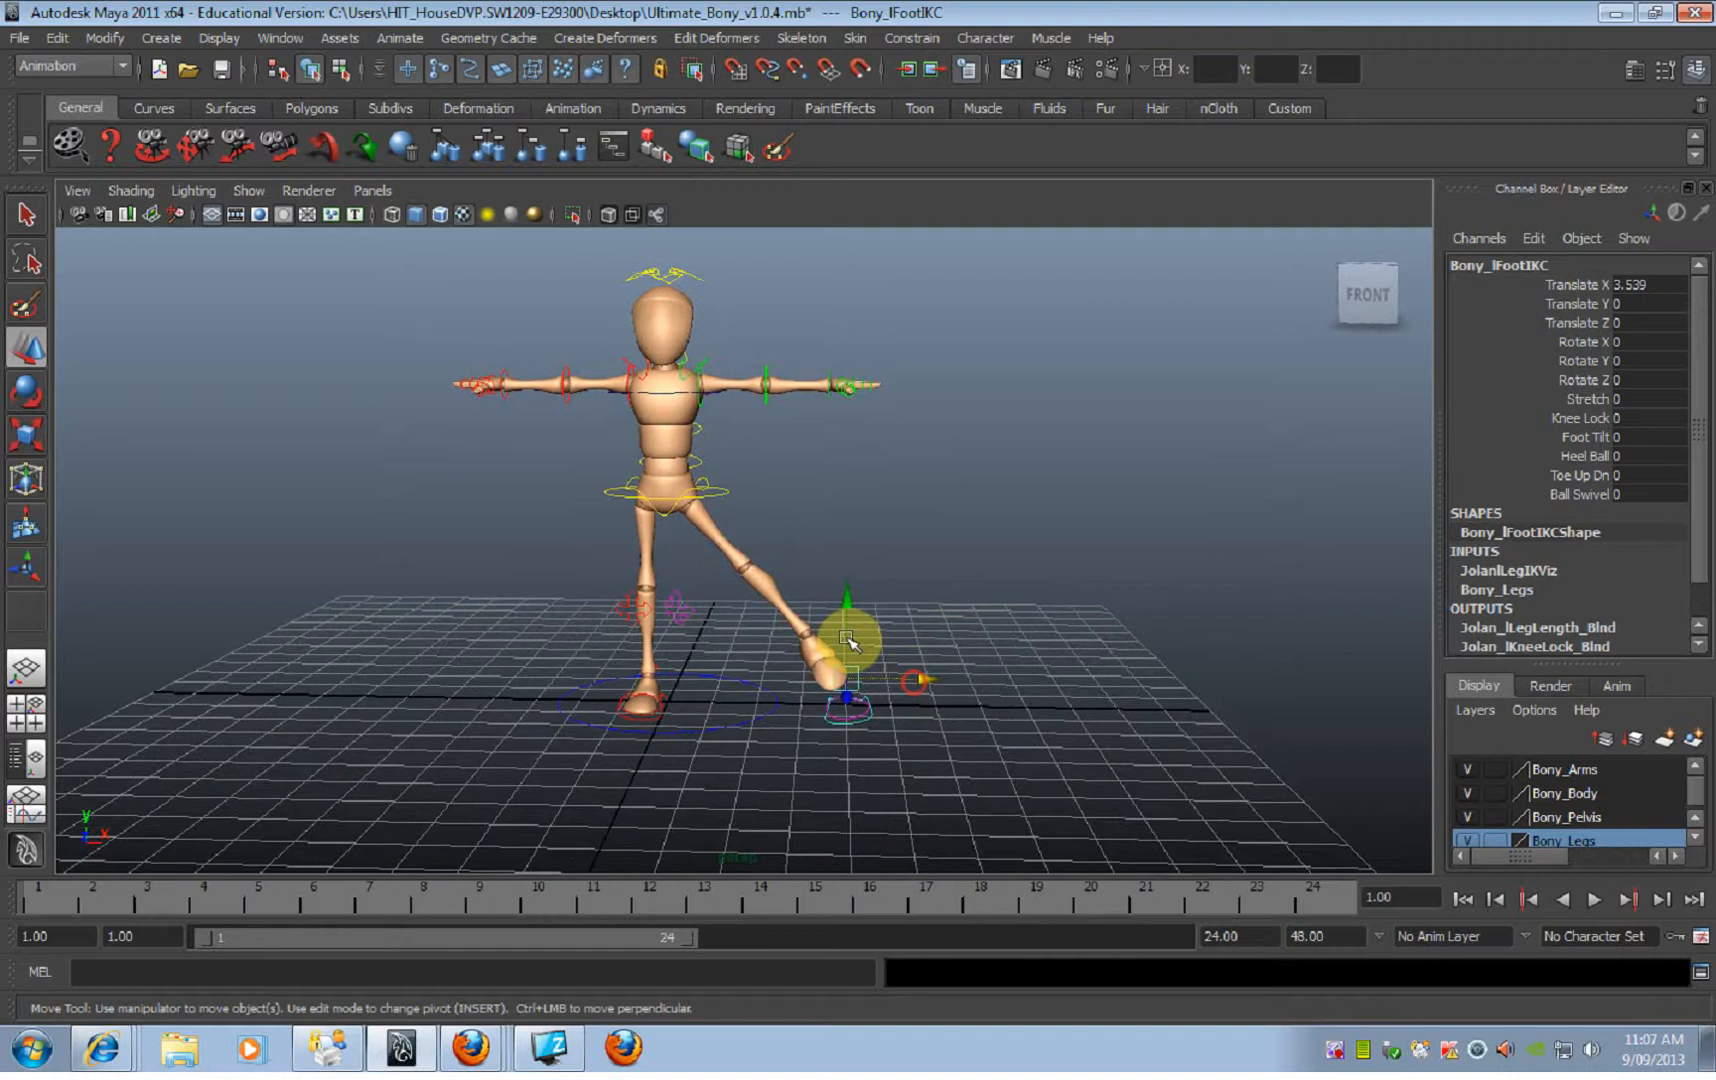
left_click(722, 497)
left_click_drag(752, 489, 833, 506)
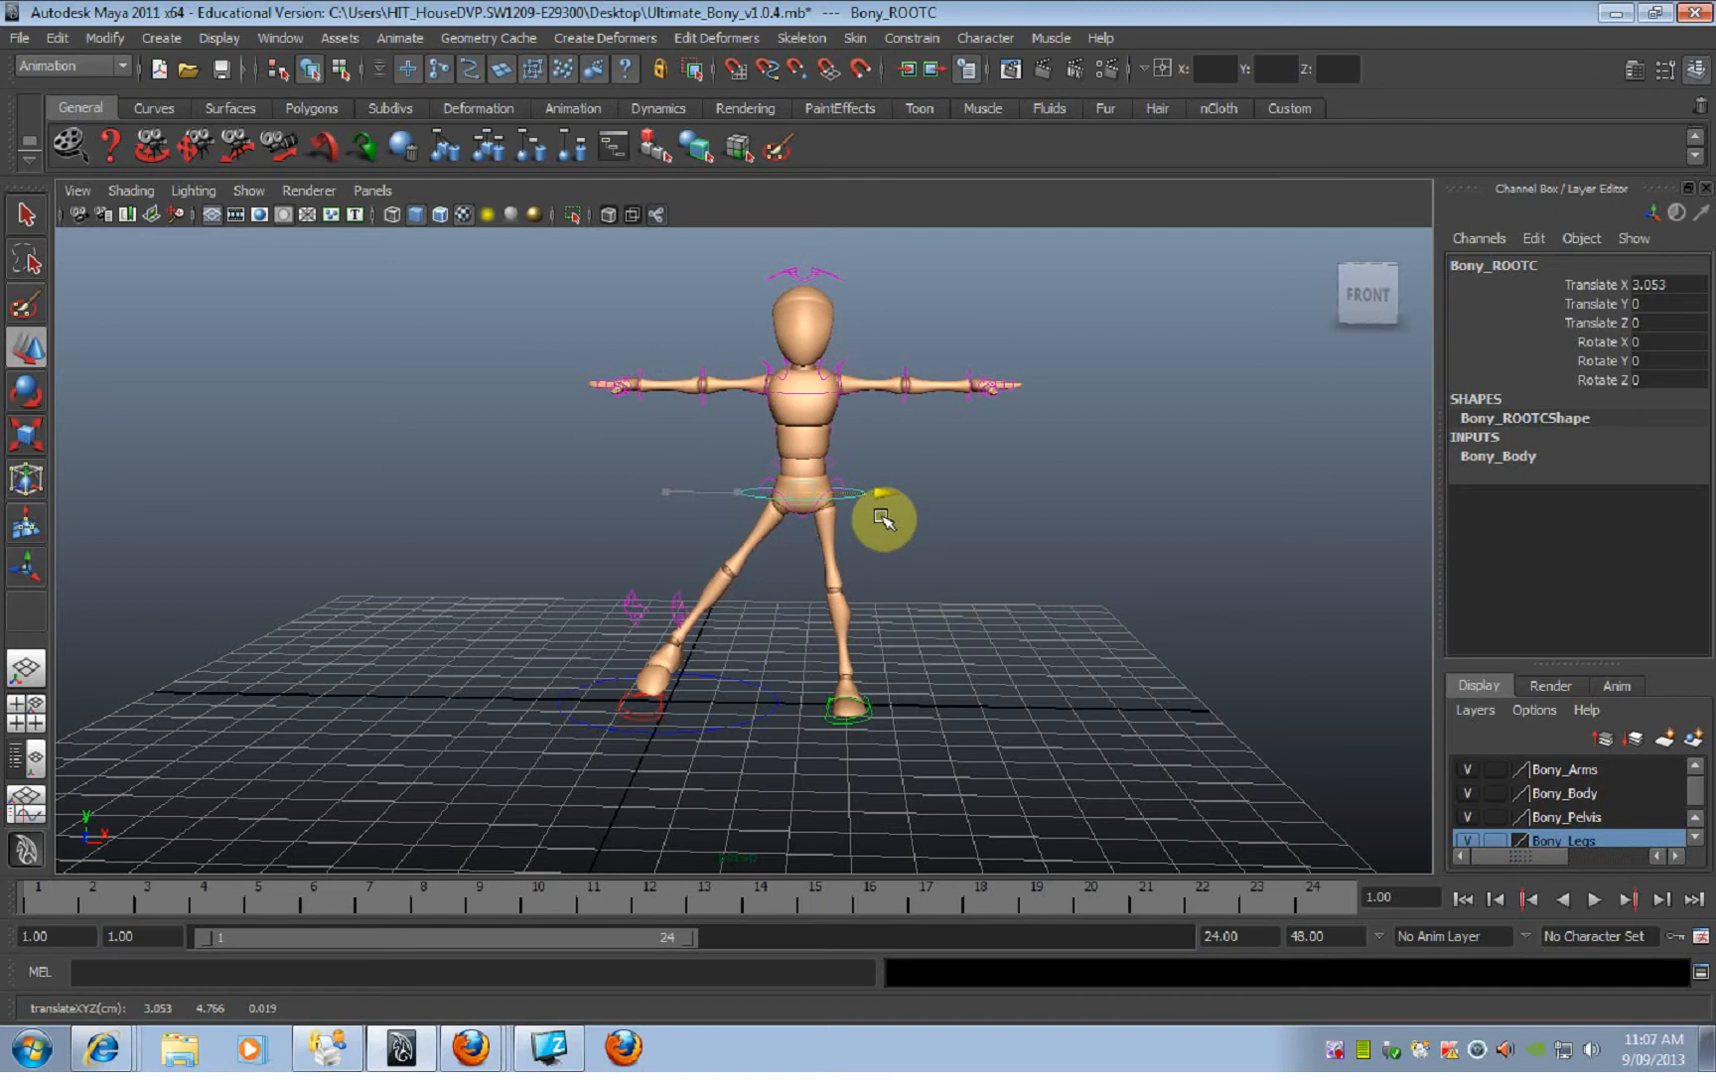
Step: Select the lowest spine FK control at the back of the waist with the Select tool active
right_click_drag(889, 555, 973, 571, "alt")
mouse_move(919, 543)
left_mouse_down("alt")
mouse_move(901, 544)
mouse_move(920, 556)
left_mouse_up("alt")
left_click(938, 472)
mouse_move(857, 478)
left_mouse_down("alt")
mouse_move(838, 487)
mouse_move(908, 498)
mouse_move(836, 440)
mouse_move(755, 440)
mouse_move(772, 418)
mouse_move(847, 413)
mouse_move(965, 433)
mouse_move(869, 463)
mouse_move(779, 428)
mouse_move(728, 448)
mouse_move(869, 449)
left_mouse_up("alt")
left_click(840, 474)
left_click(772, 396)
key("e")
left_click(724, 536)
mouse_move(724, 536)
left_mouse_down("alt")
mouse_move(804, 525)
mouse_move(774, 555)
mouse_move(678, 506)
mouse_move(713, 508)
left_mouse_up("alt")
left_click(736, 506)
key("q")
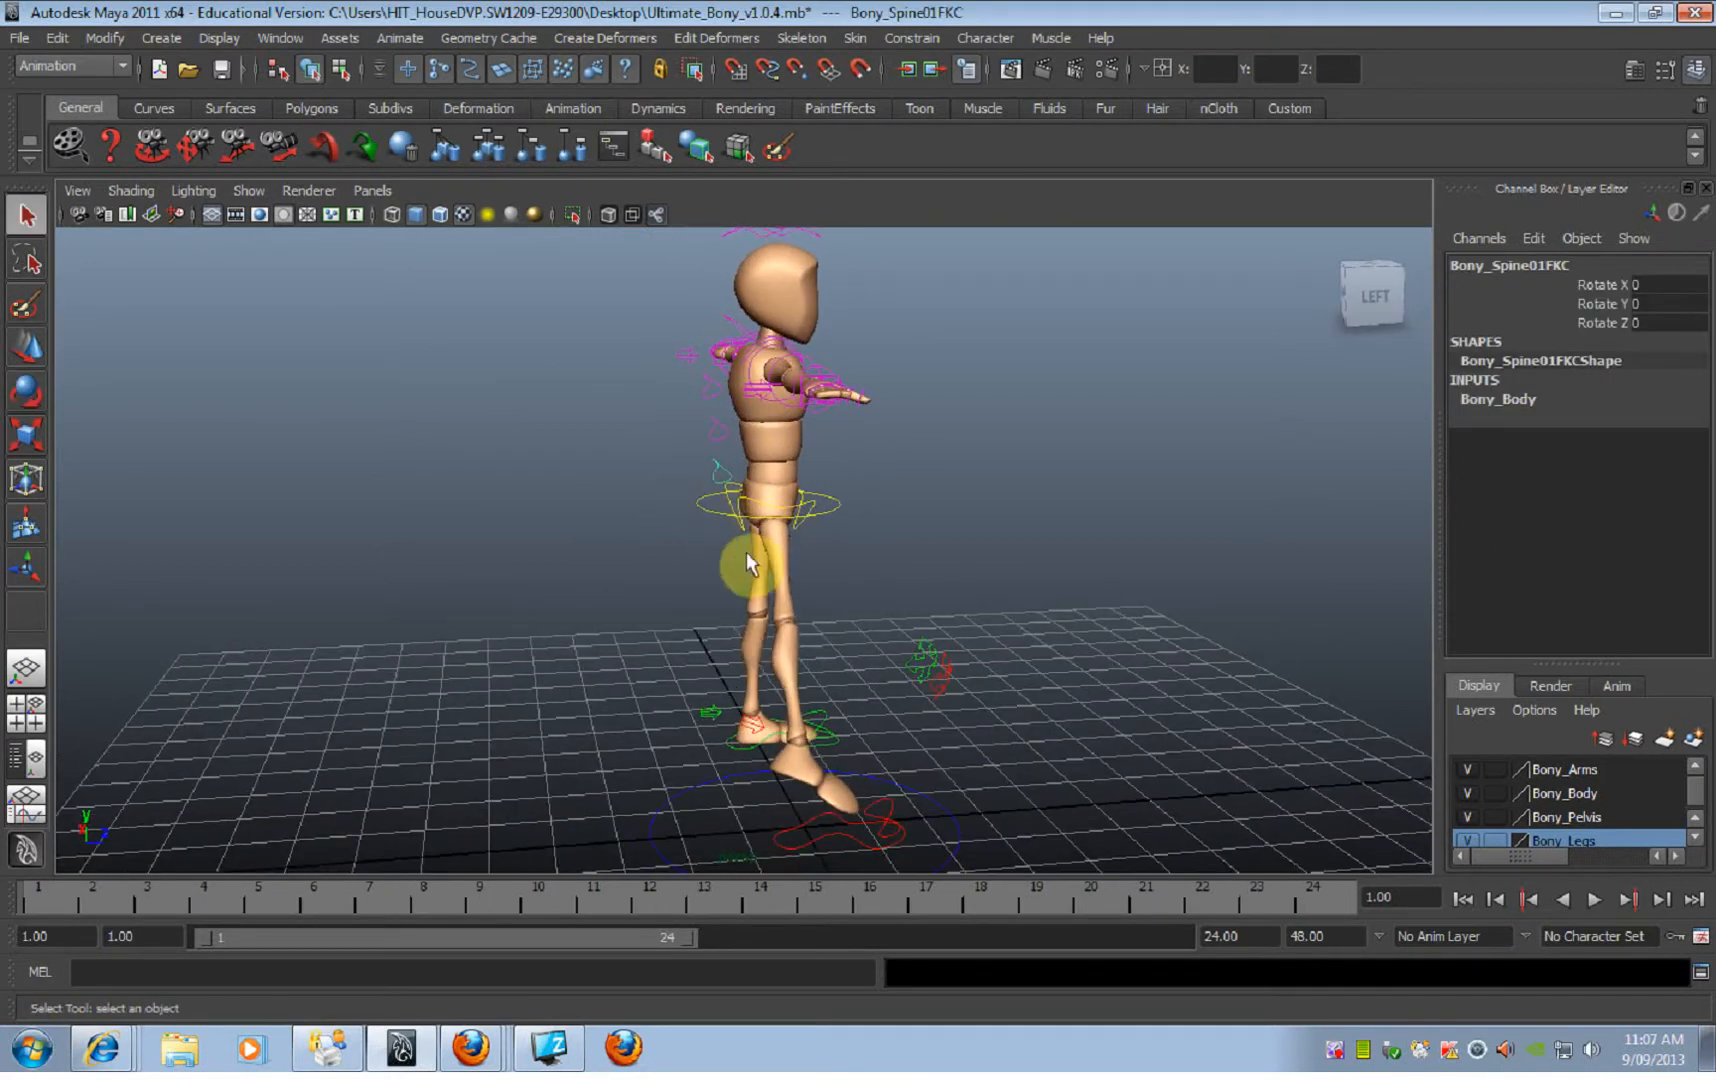
Step: Cycle through the Move, Rotate and Scale tools on the lowest spine control, ending on the Select tool
key("w")
left_click_drag(738, 562, 777, 530, "alt")
key("e")
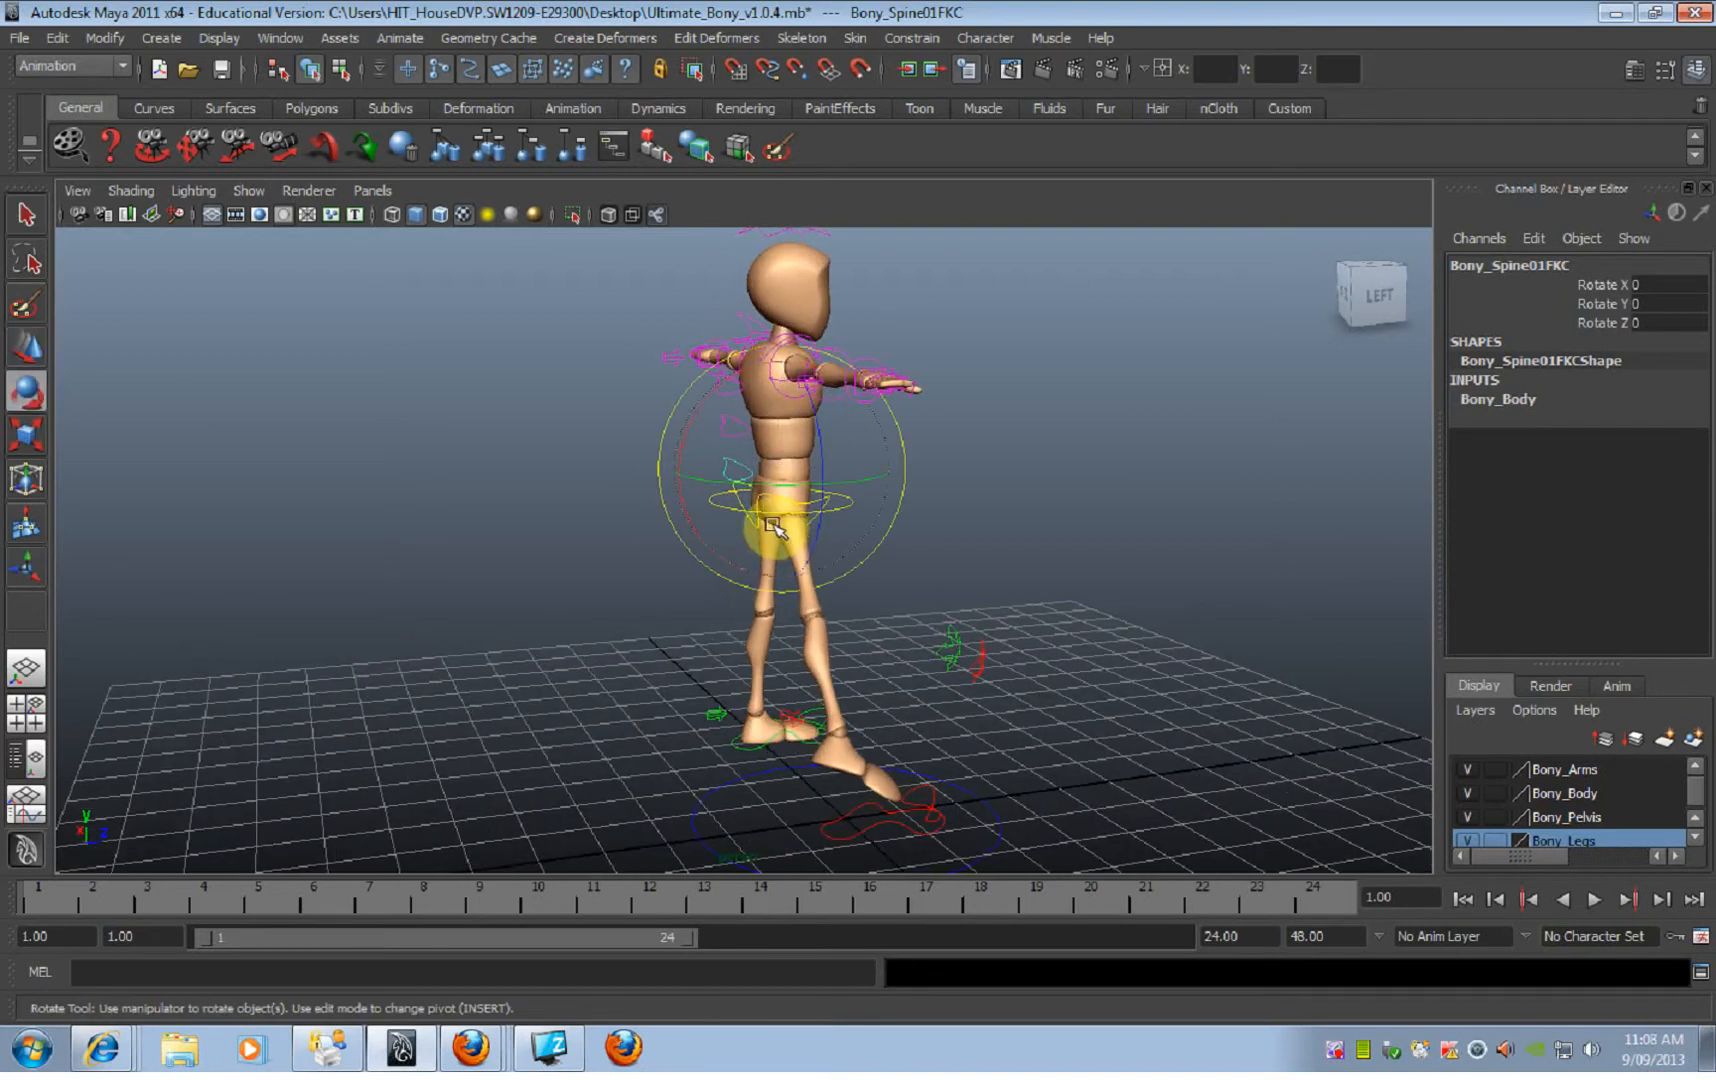
key("r")
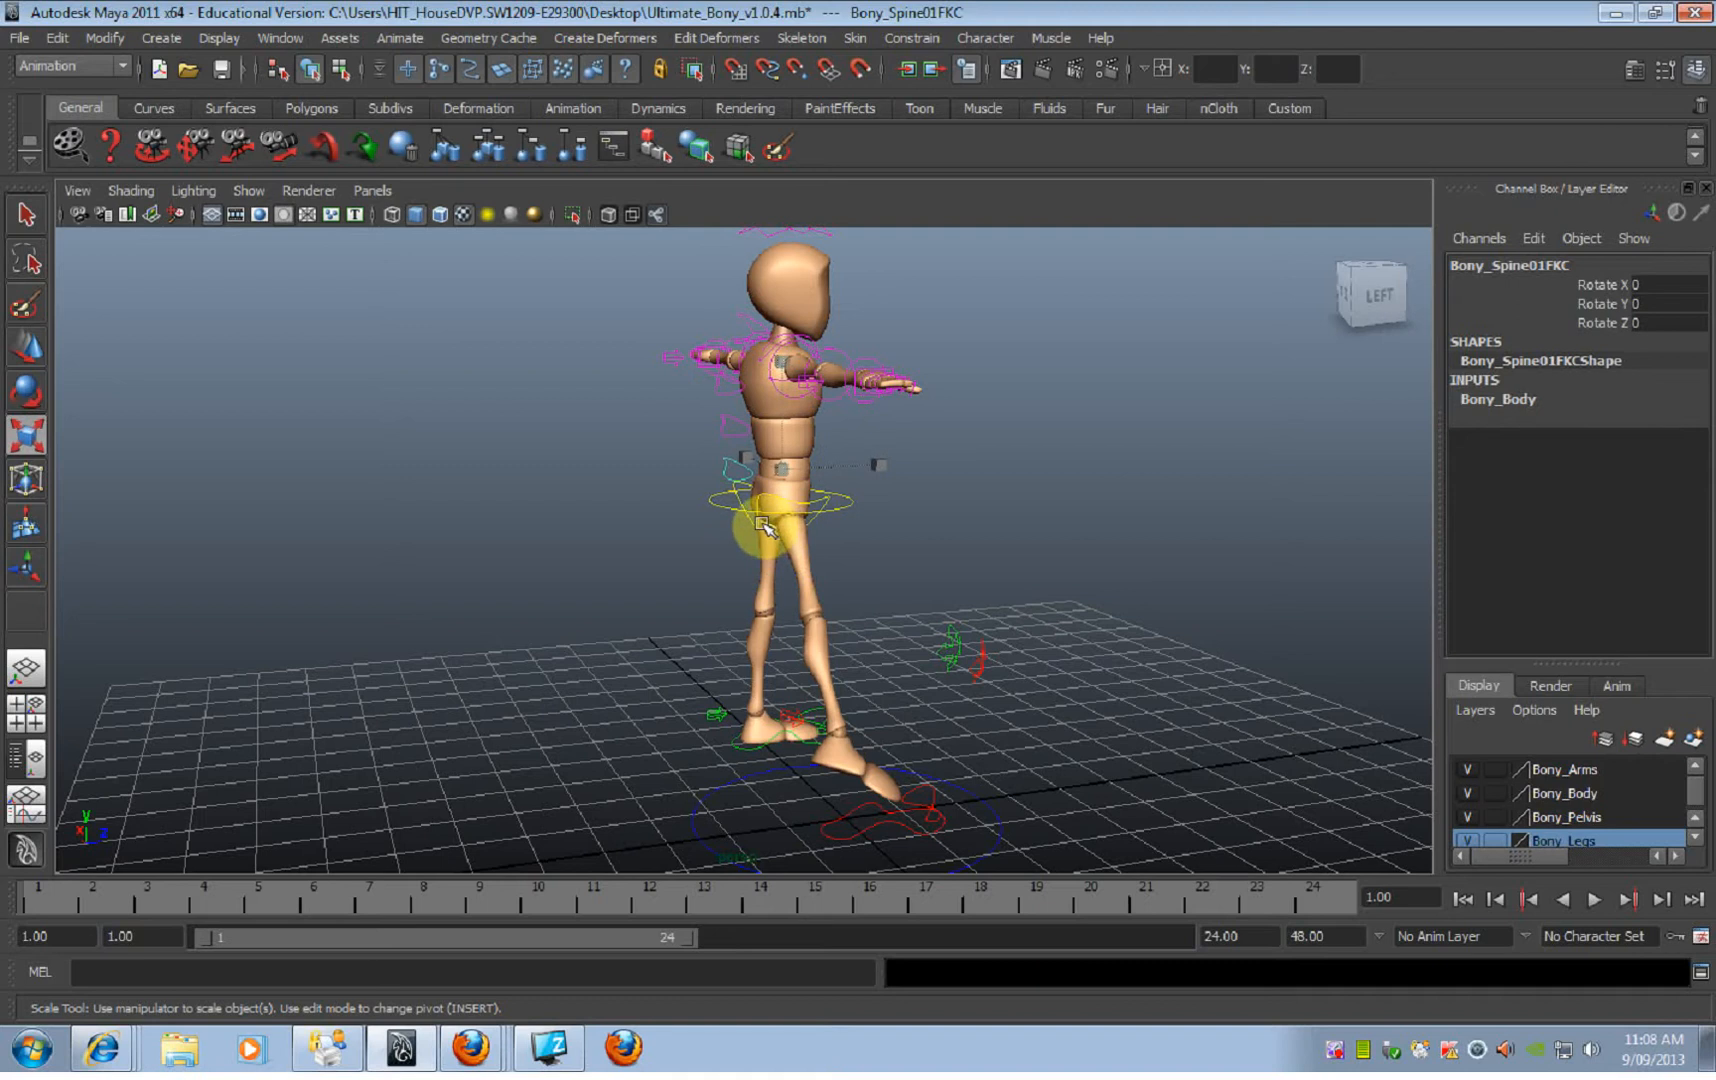
key("q")
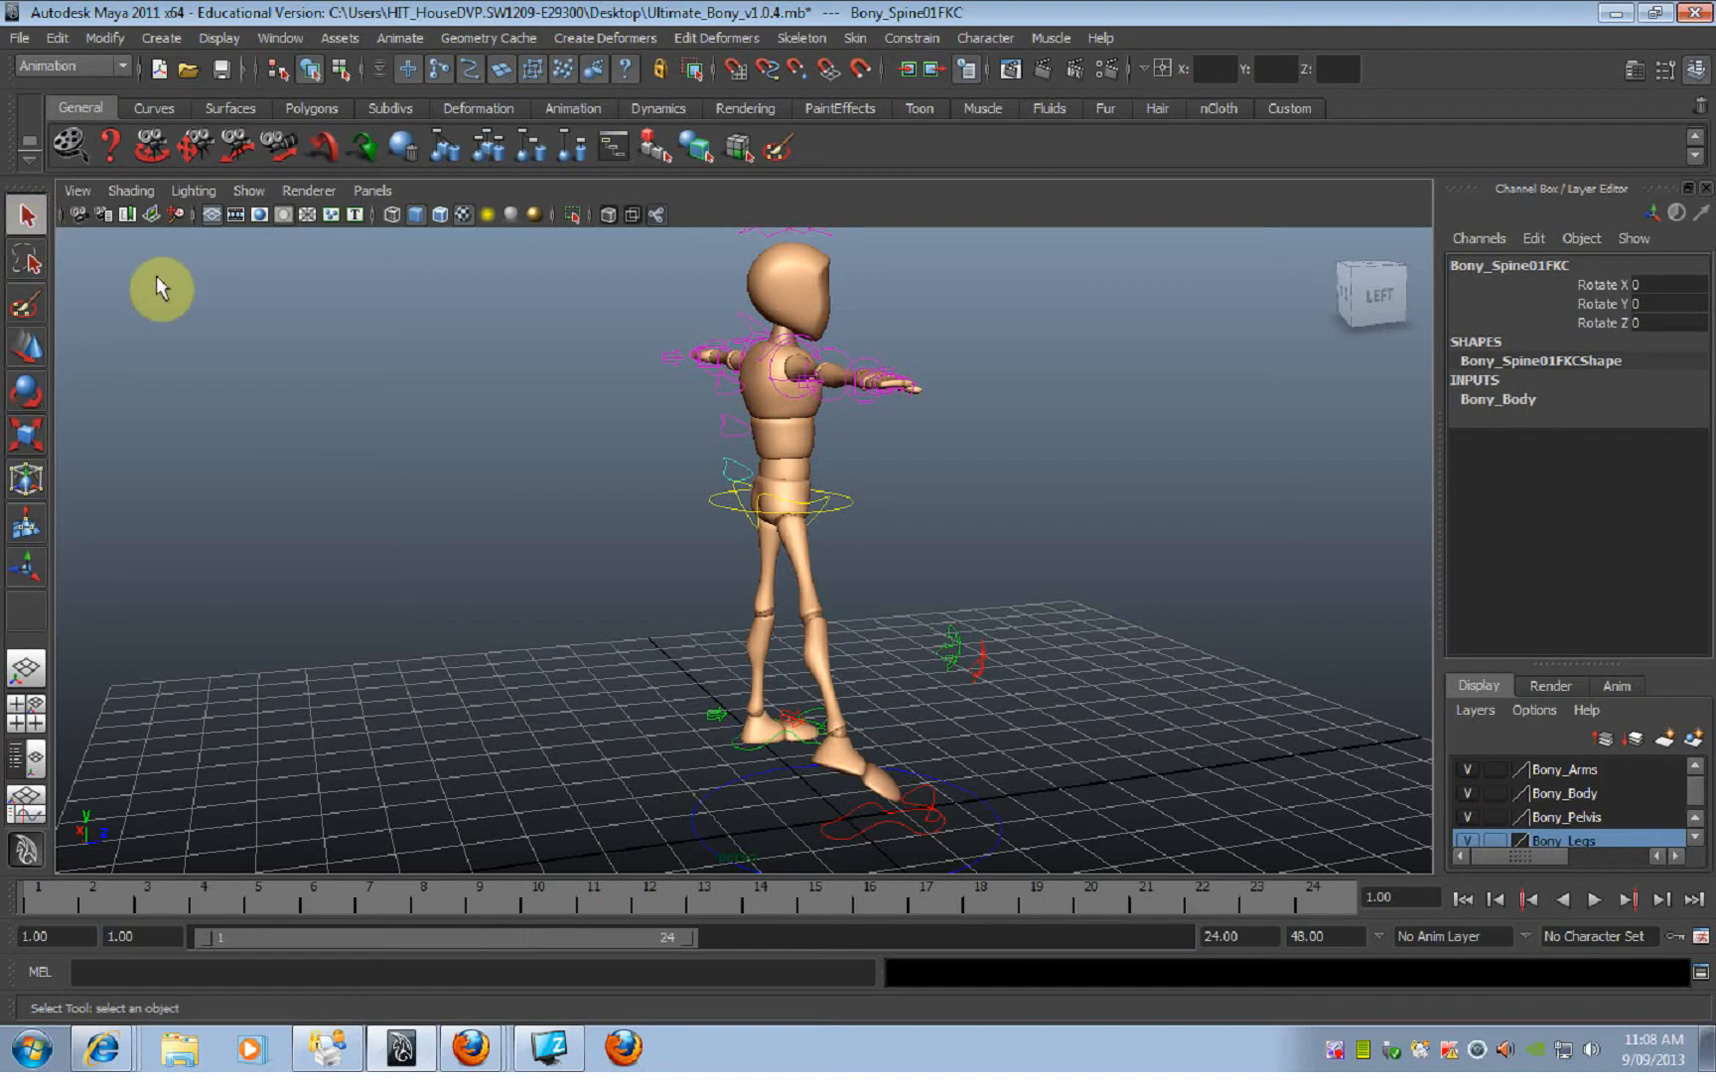
Step: Select all three spine FK controls together along the character's back
left_click_drag(775, 448, 755, 515, "alt")
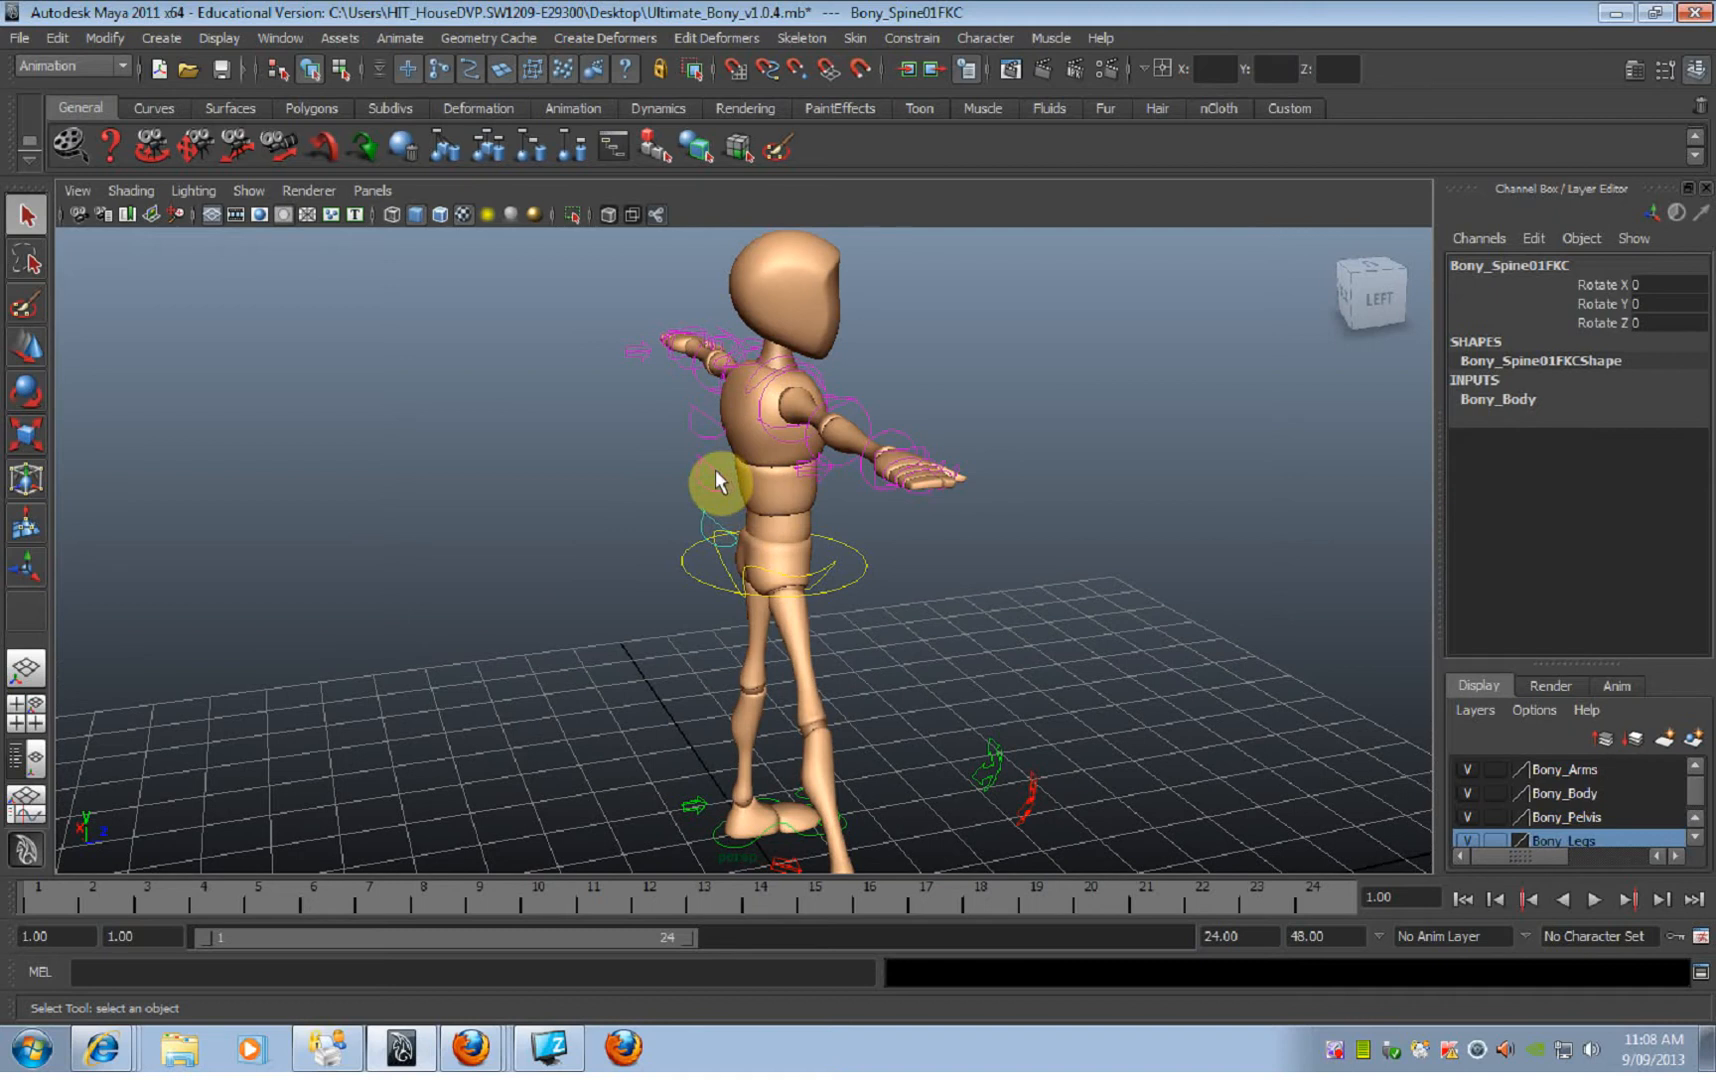
left_click_drag(909, 526, 768, 523, "alt")
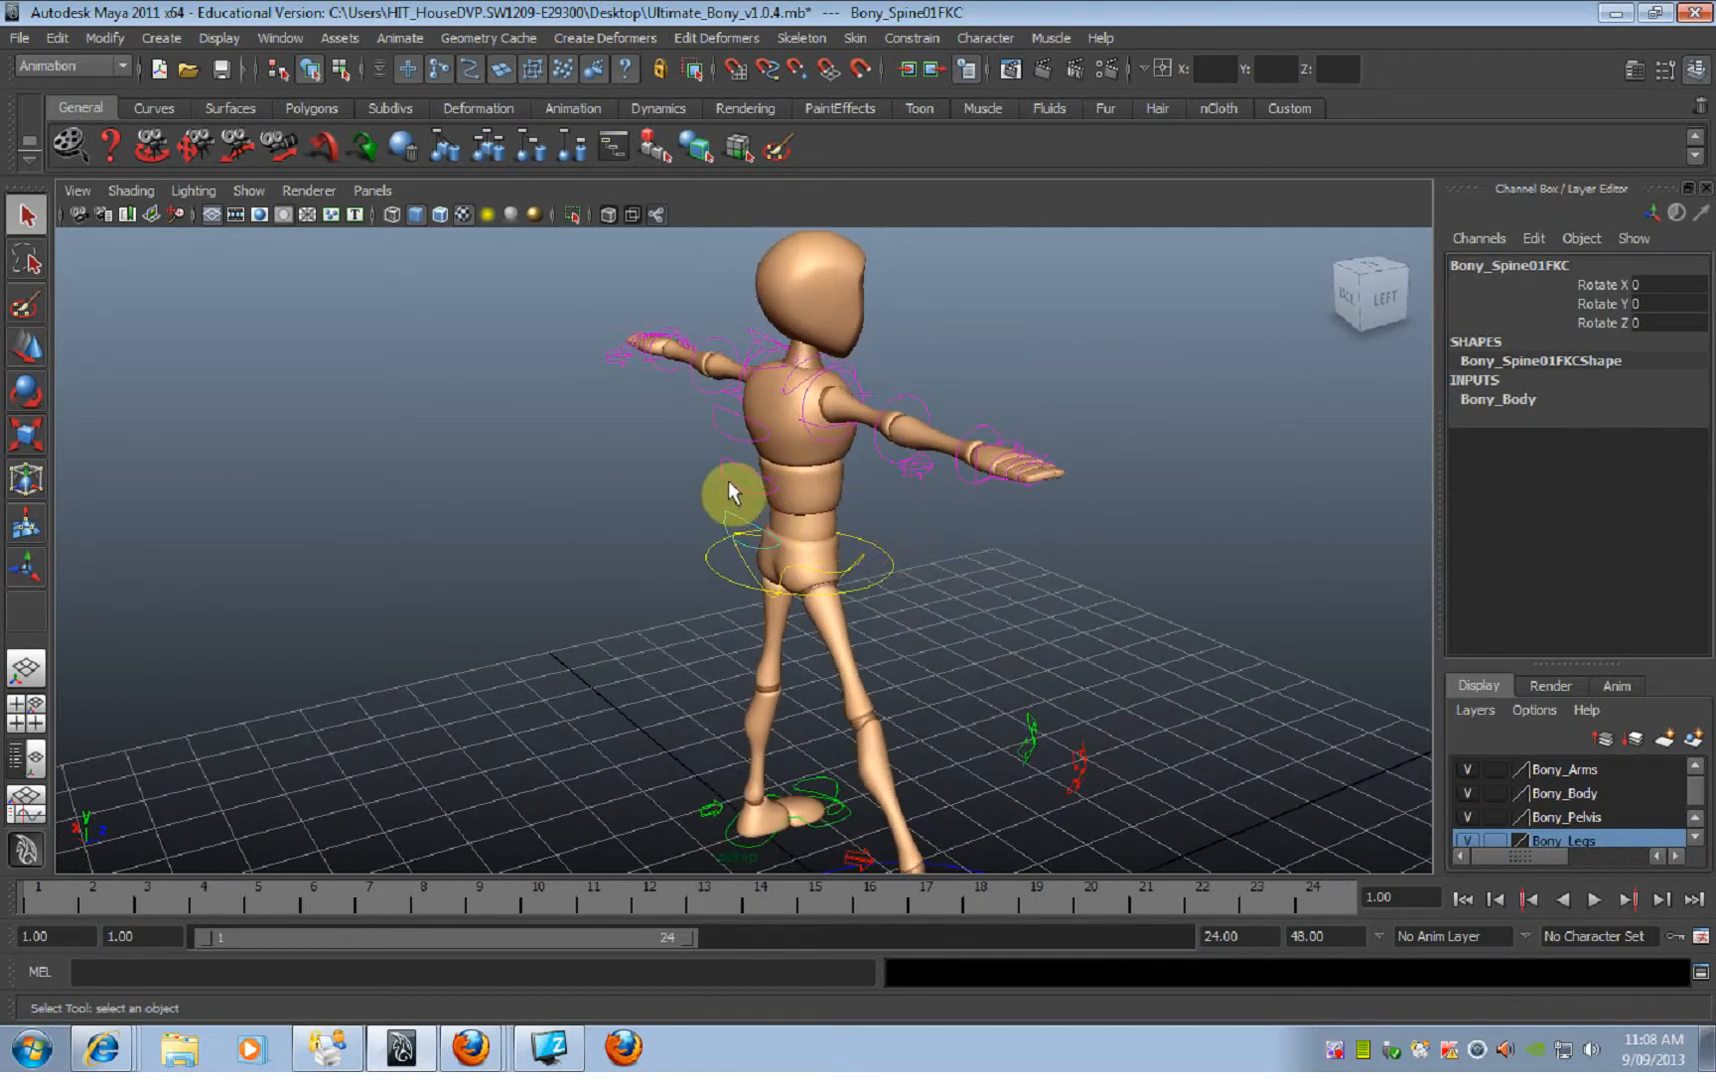
left_click(746, 470)
left_click_drag(740, 452, 684, 448, "alt")
left_click(715, 497)
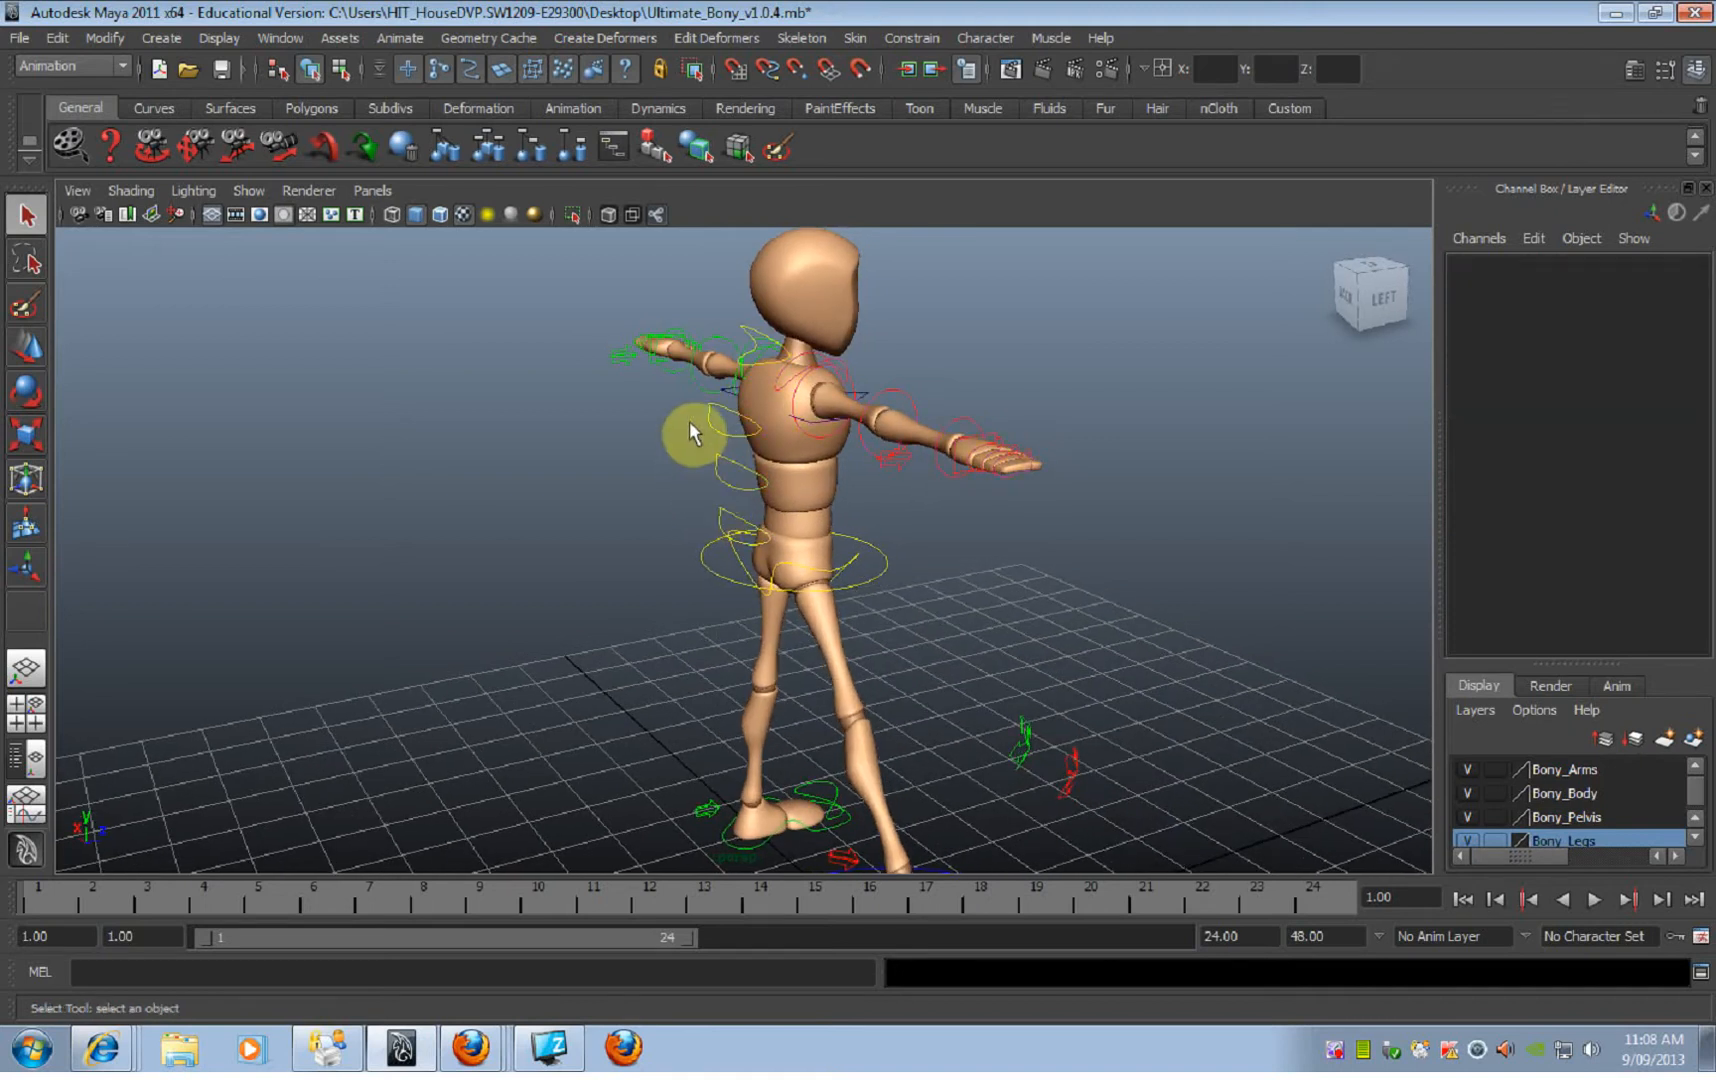
left_click(730, 521)
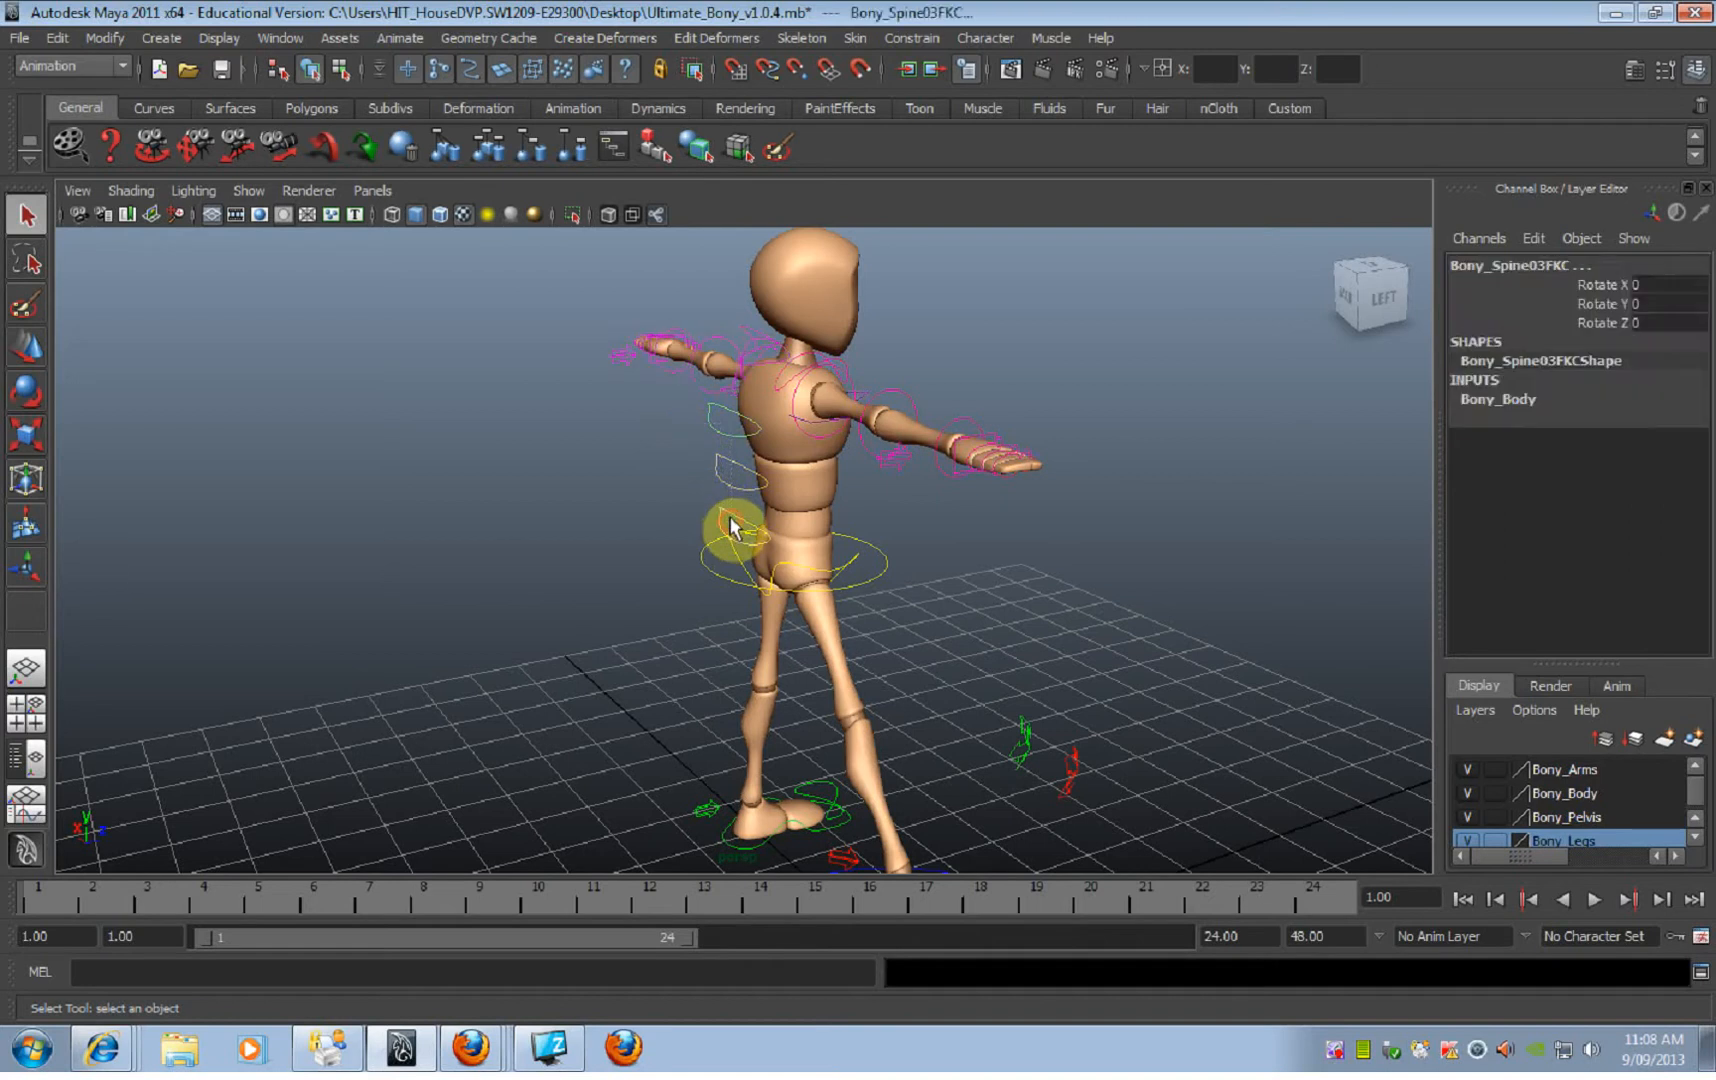
left_click(750, 525)
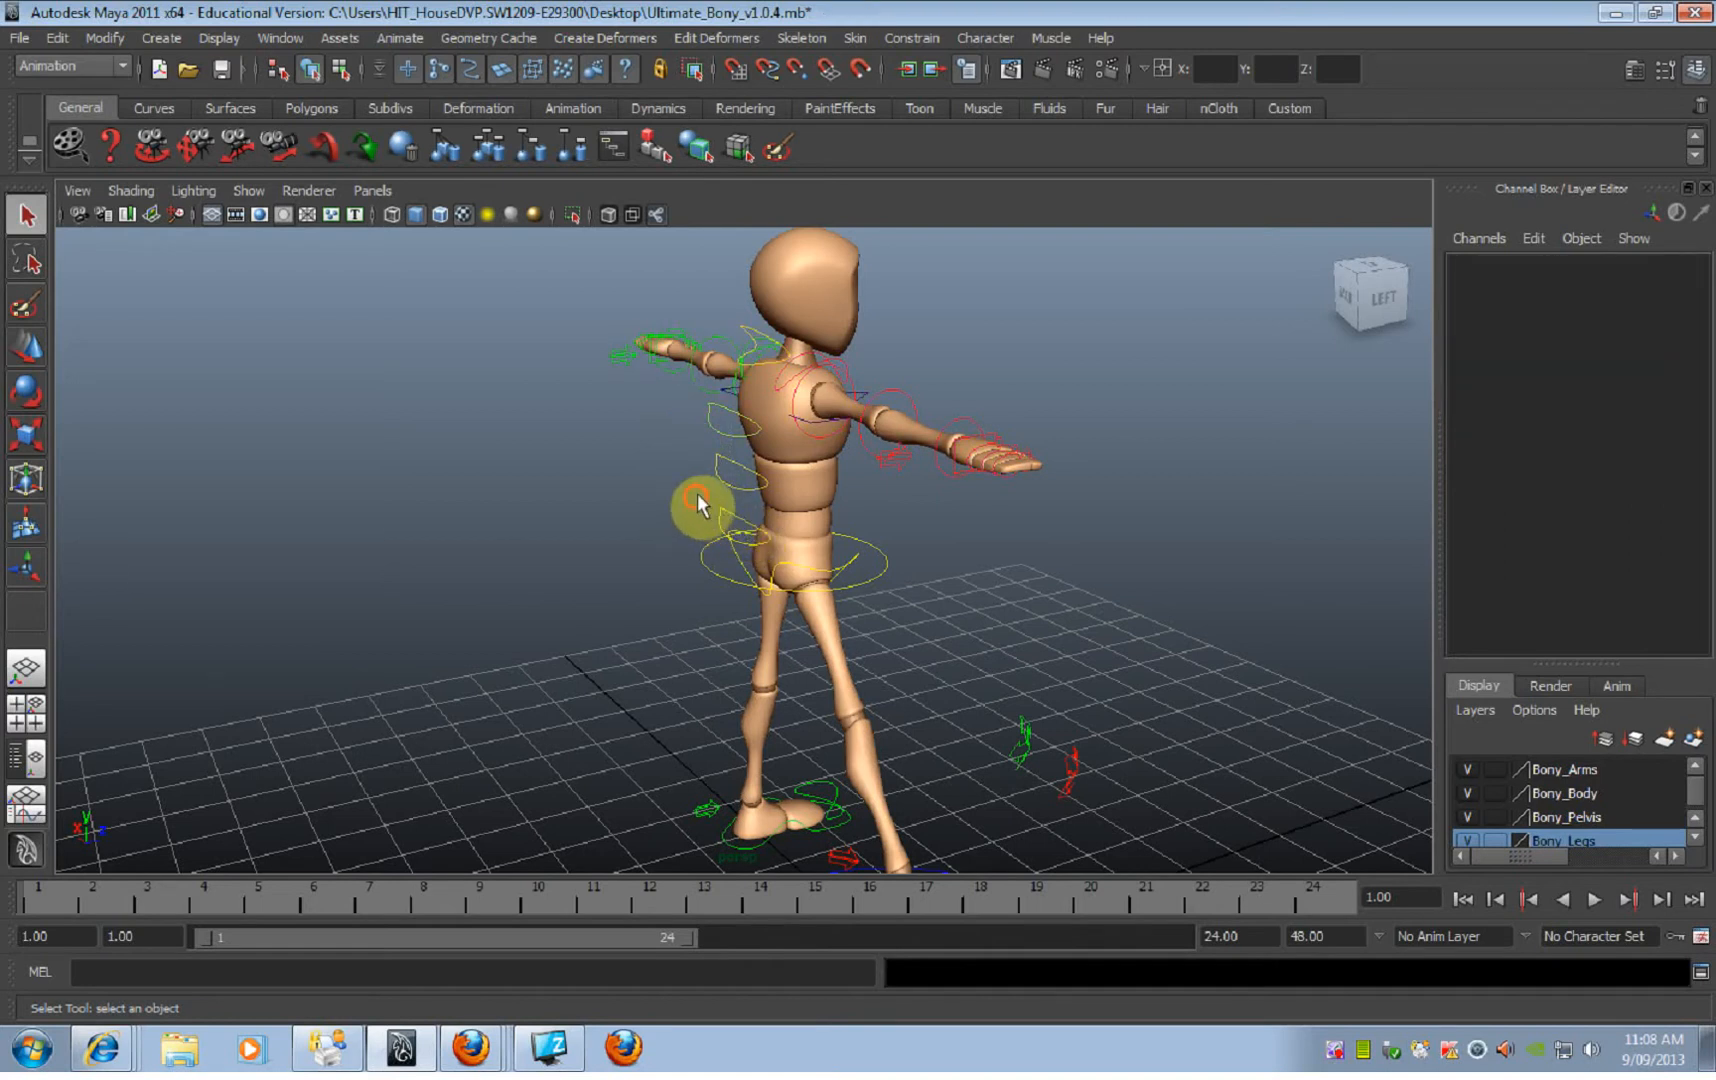
left_click(724, 527)
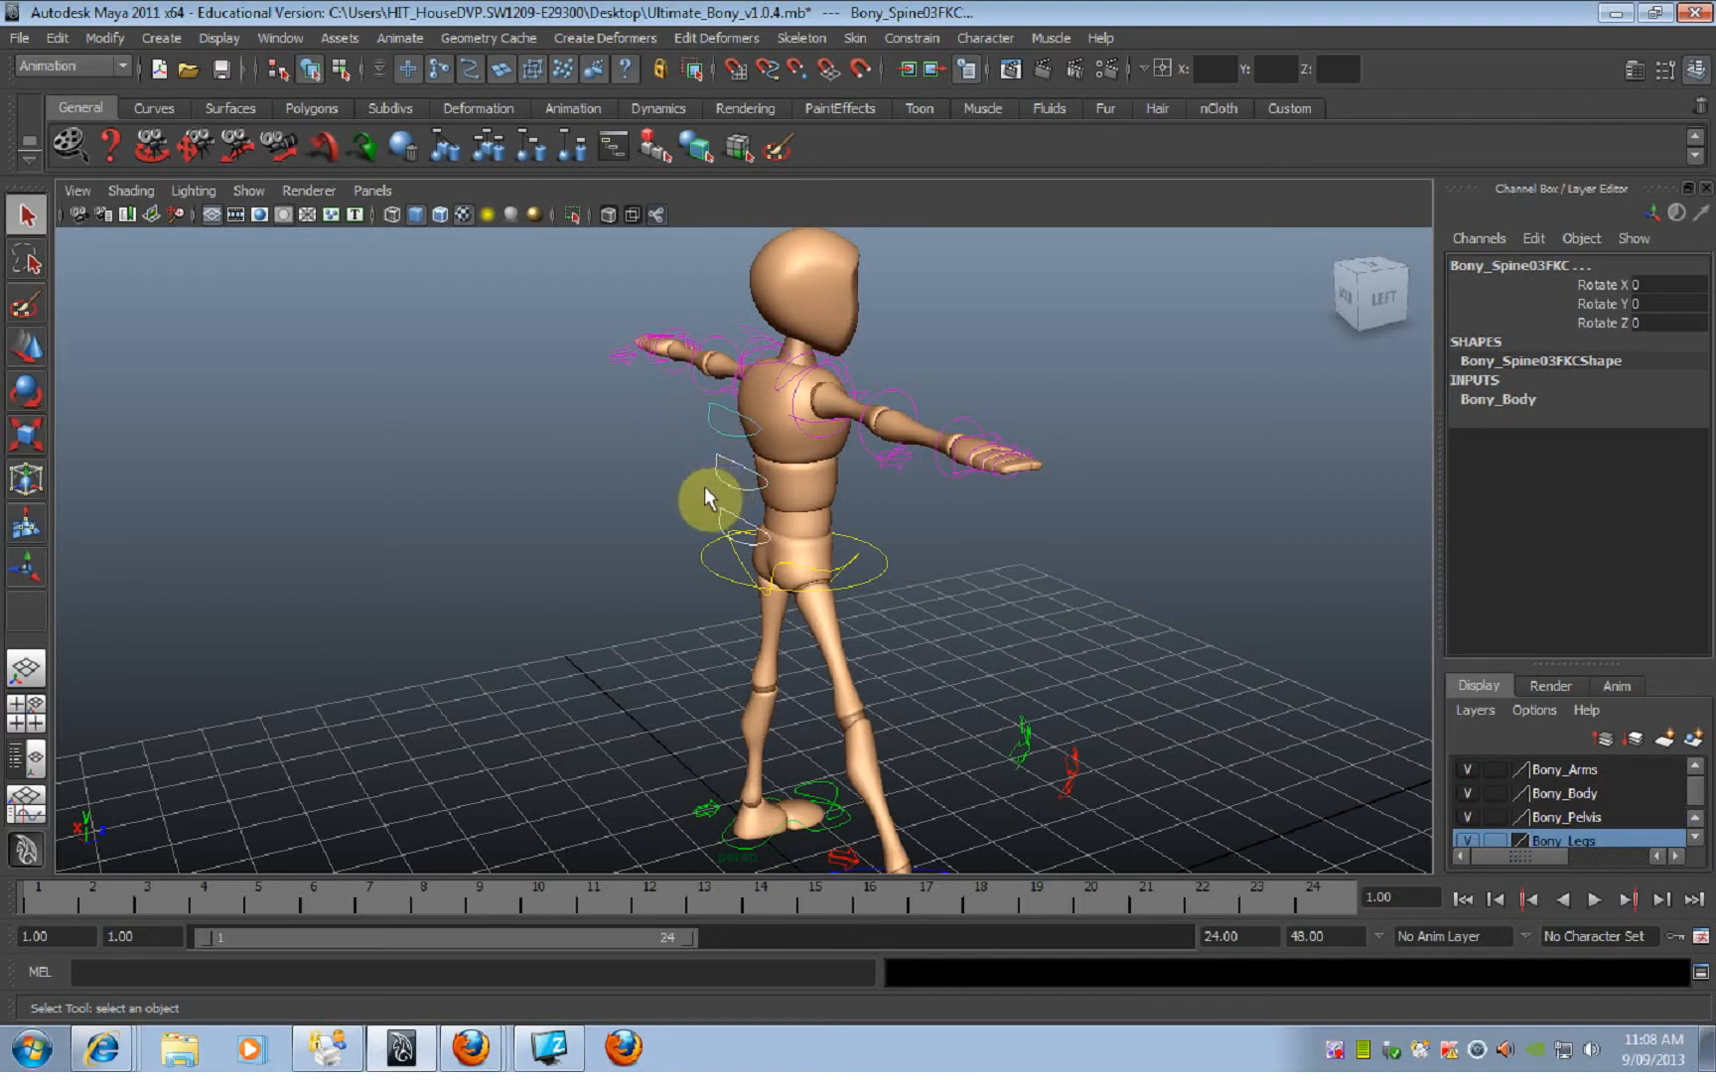
Step: Bend the torso sideways by rotating the three selected spine controls to about -11.176 on Rotate Z
left_click_drag(942, 544, 1034, 555, "alt")
middle_click_drag(1034, 555, 939, 514, "alt")
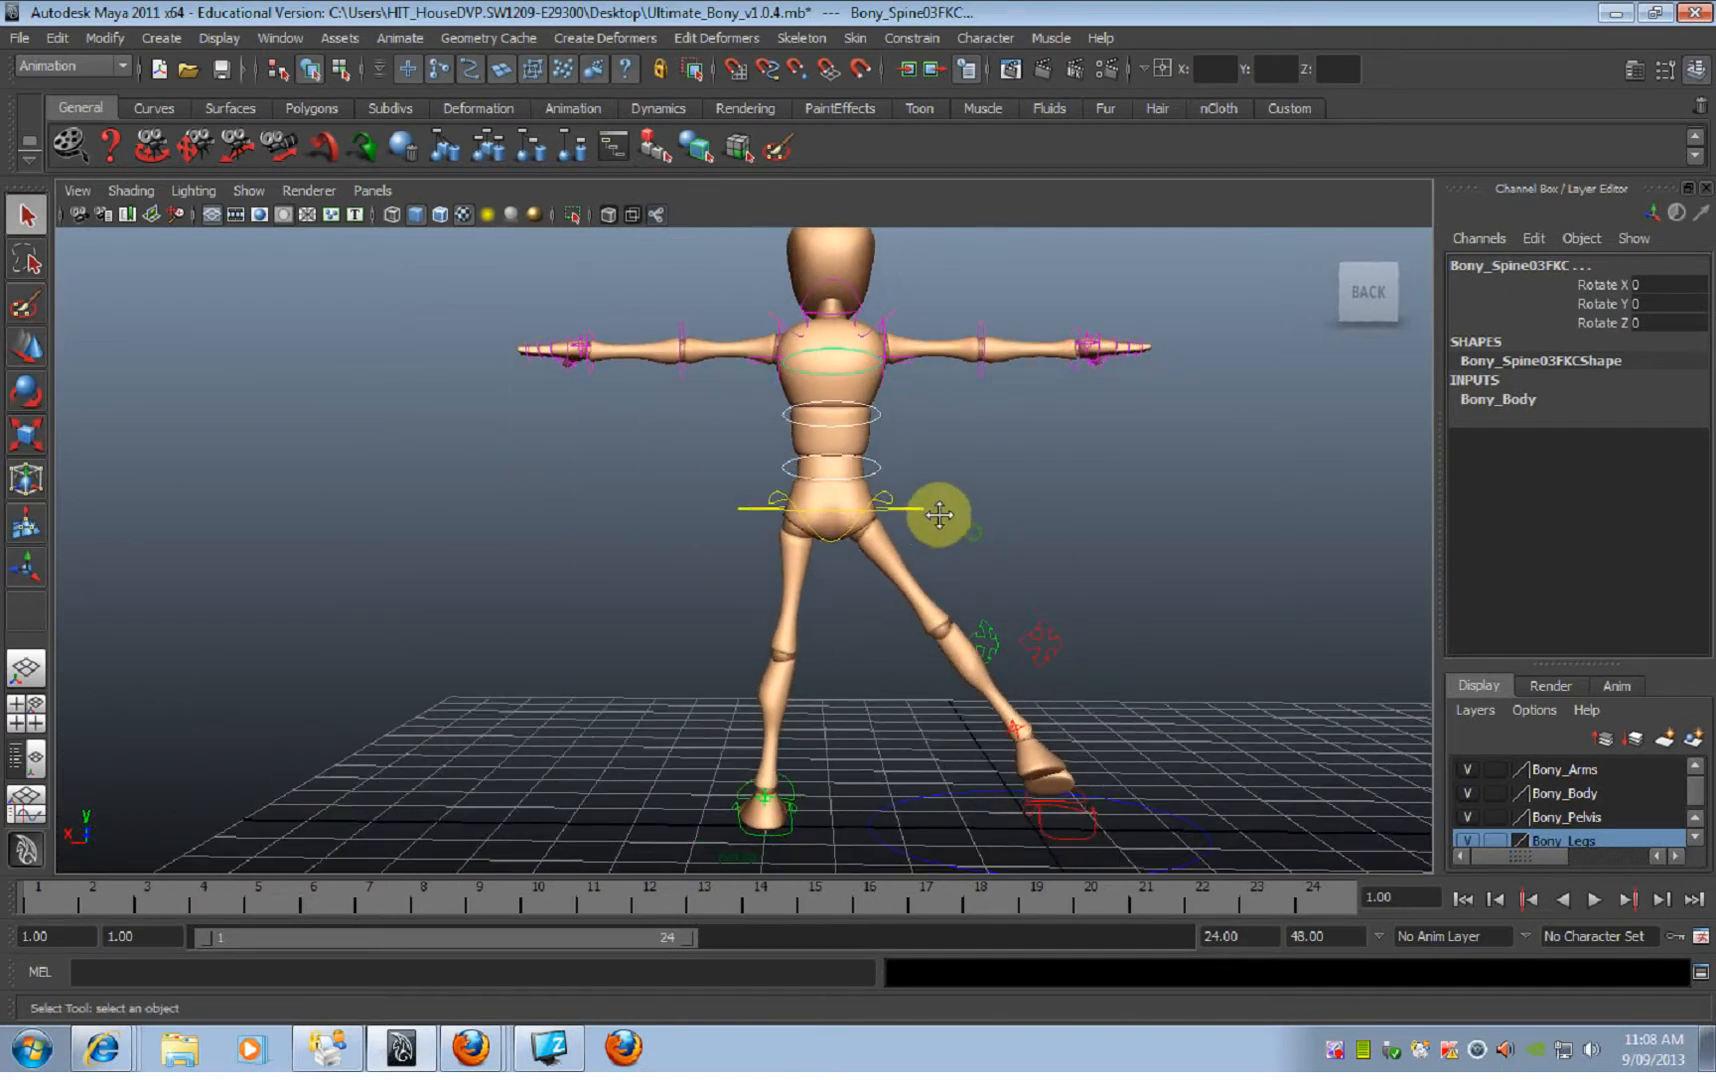
key("e")
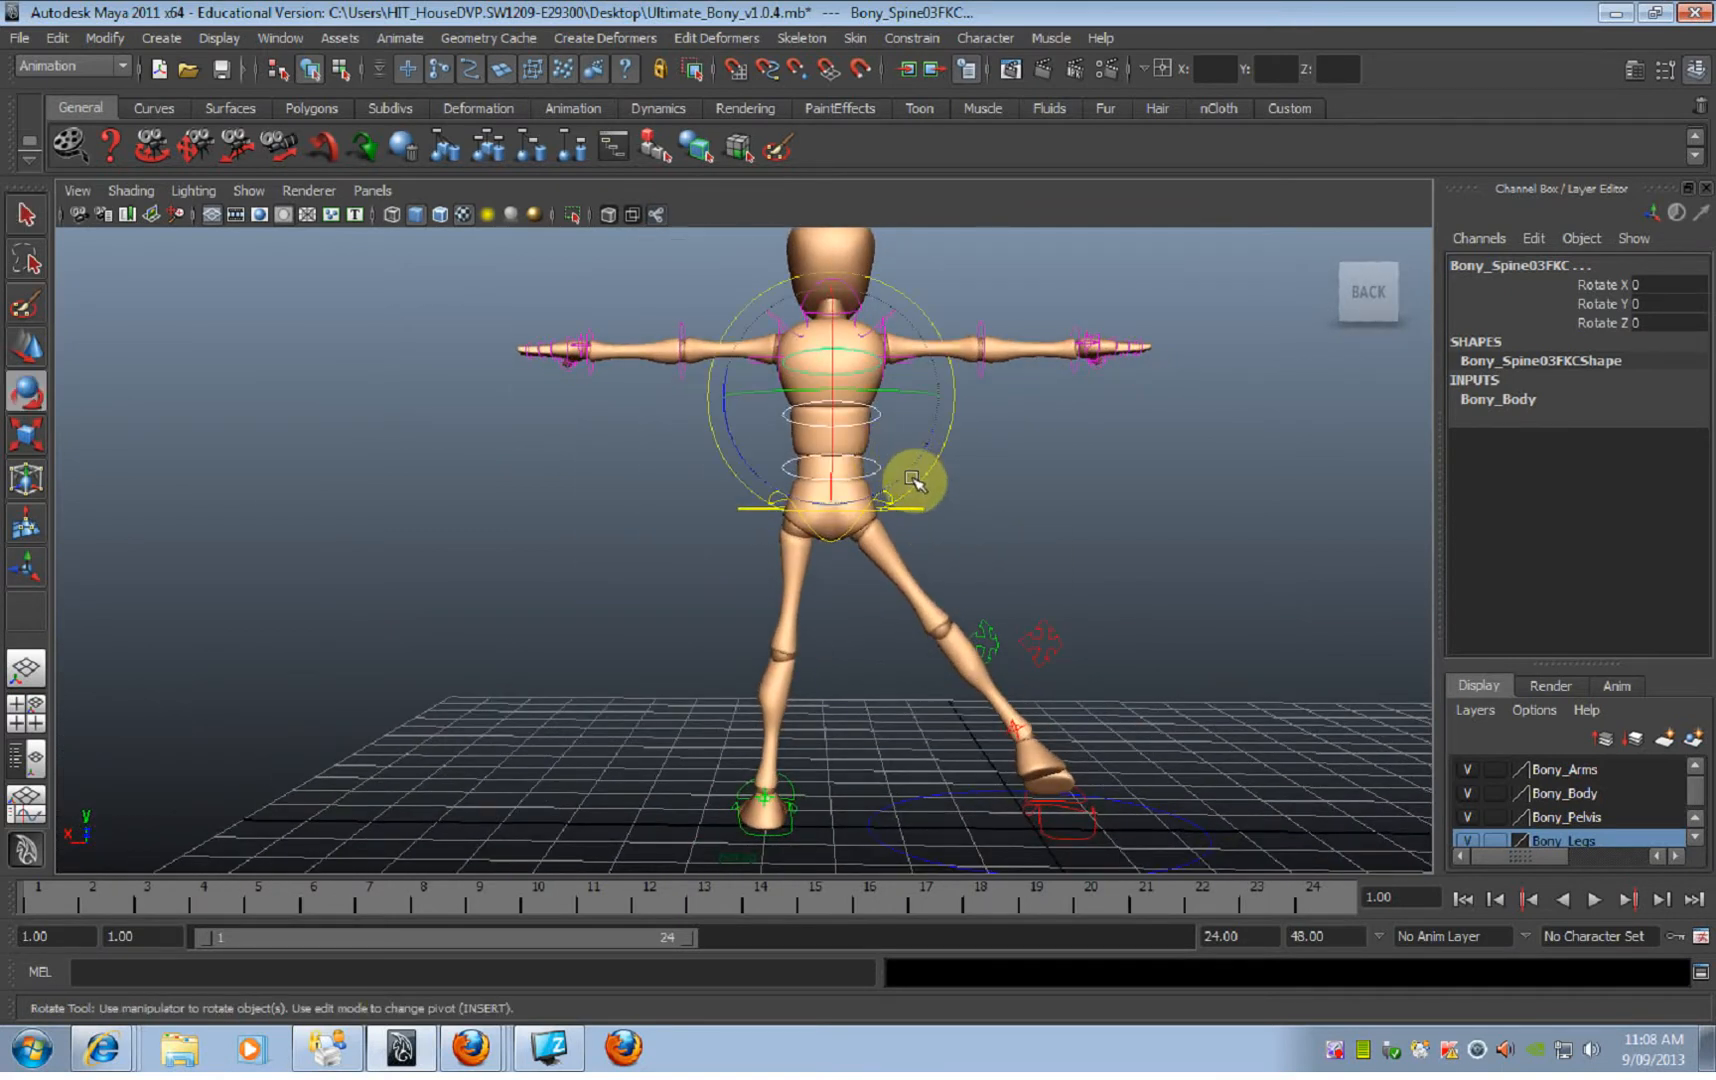
left_click_drag(914, 460, 926, 446)
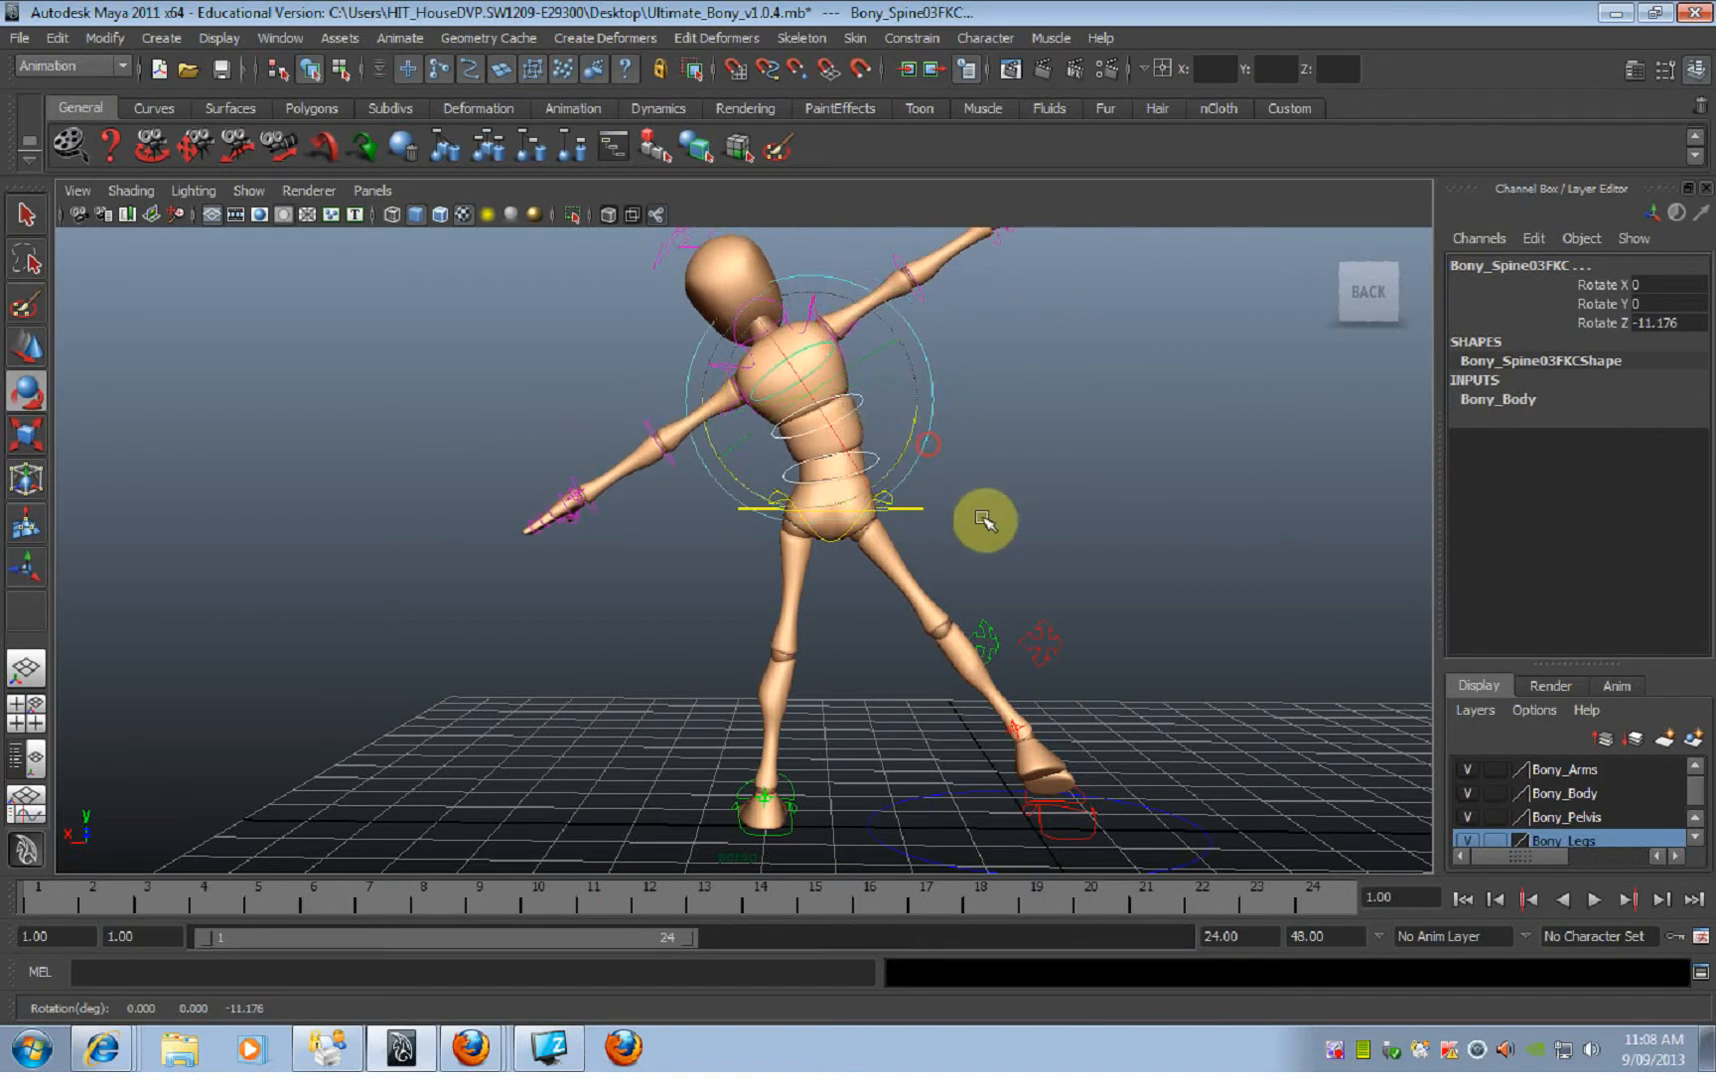
Step: Tilt the root control to about -11.036 on Rotate Z and shift it to about 3.318 on Translate X
left_click(919, 506)
left_click_drag(893, 417, 880, 412)
key("w")
left_click_drag(817, 510, 793, 506)
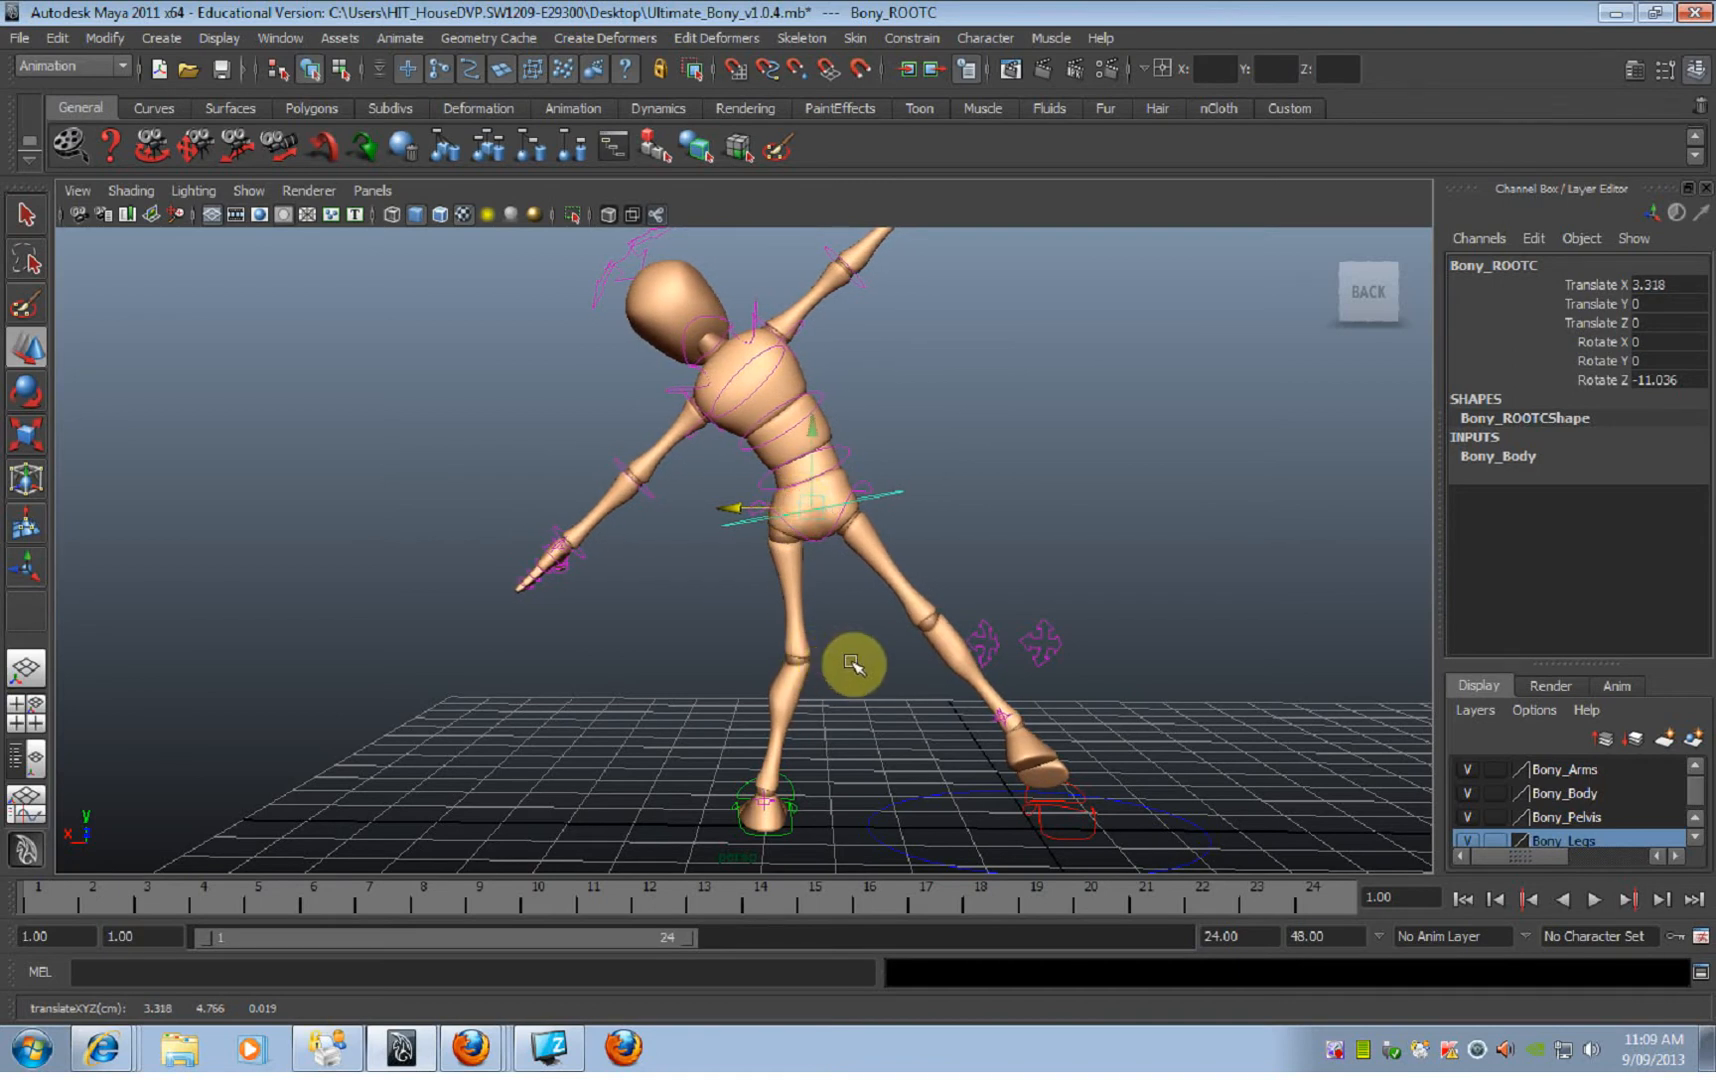
Step: Move the left knee IK control to about 3.635 on Translate X, 0.101 on Y and 0.078 on Z
left_click(993, 638)
mouse_move(1007, 659)
left_mouse_down("alt")
mouse_move(877, 682)
mouse_move(1007, 666)
mouse_move(988, 685)
left_mouse_up("alt")
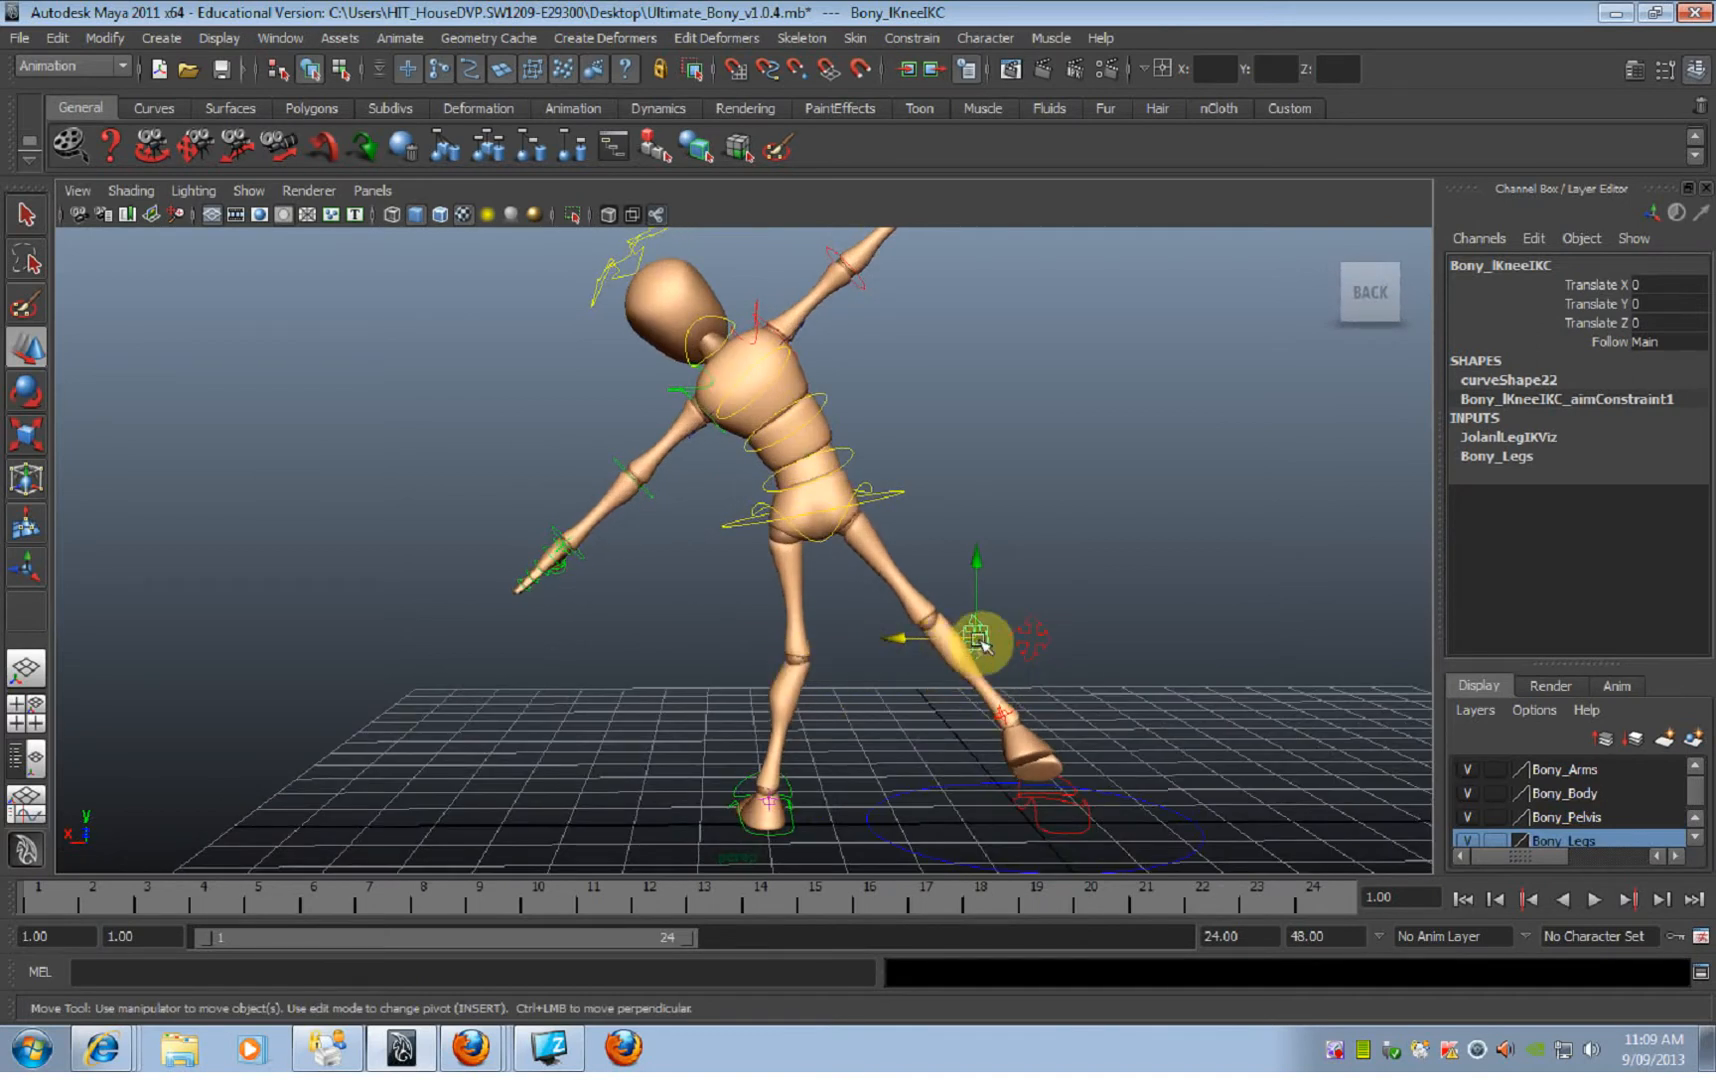
left_click_drag(978, 634, 764, 628)
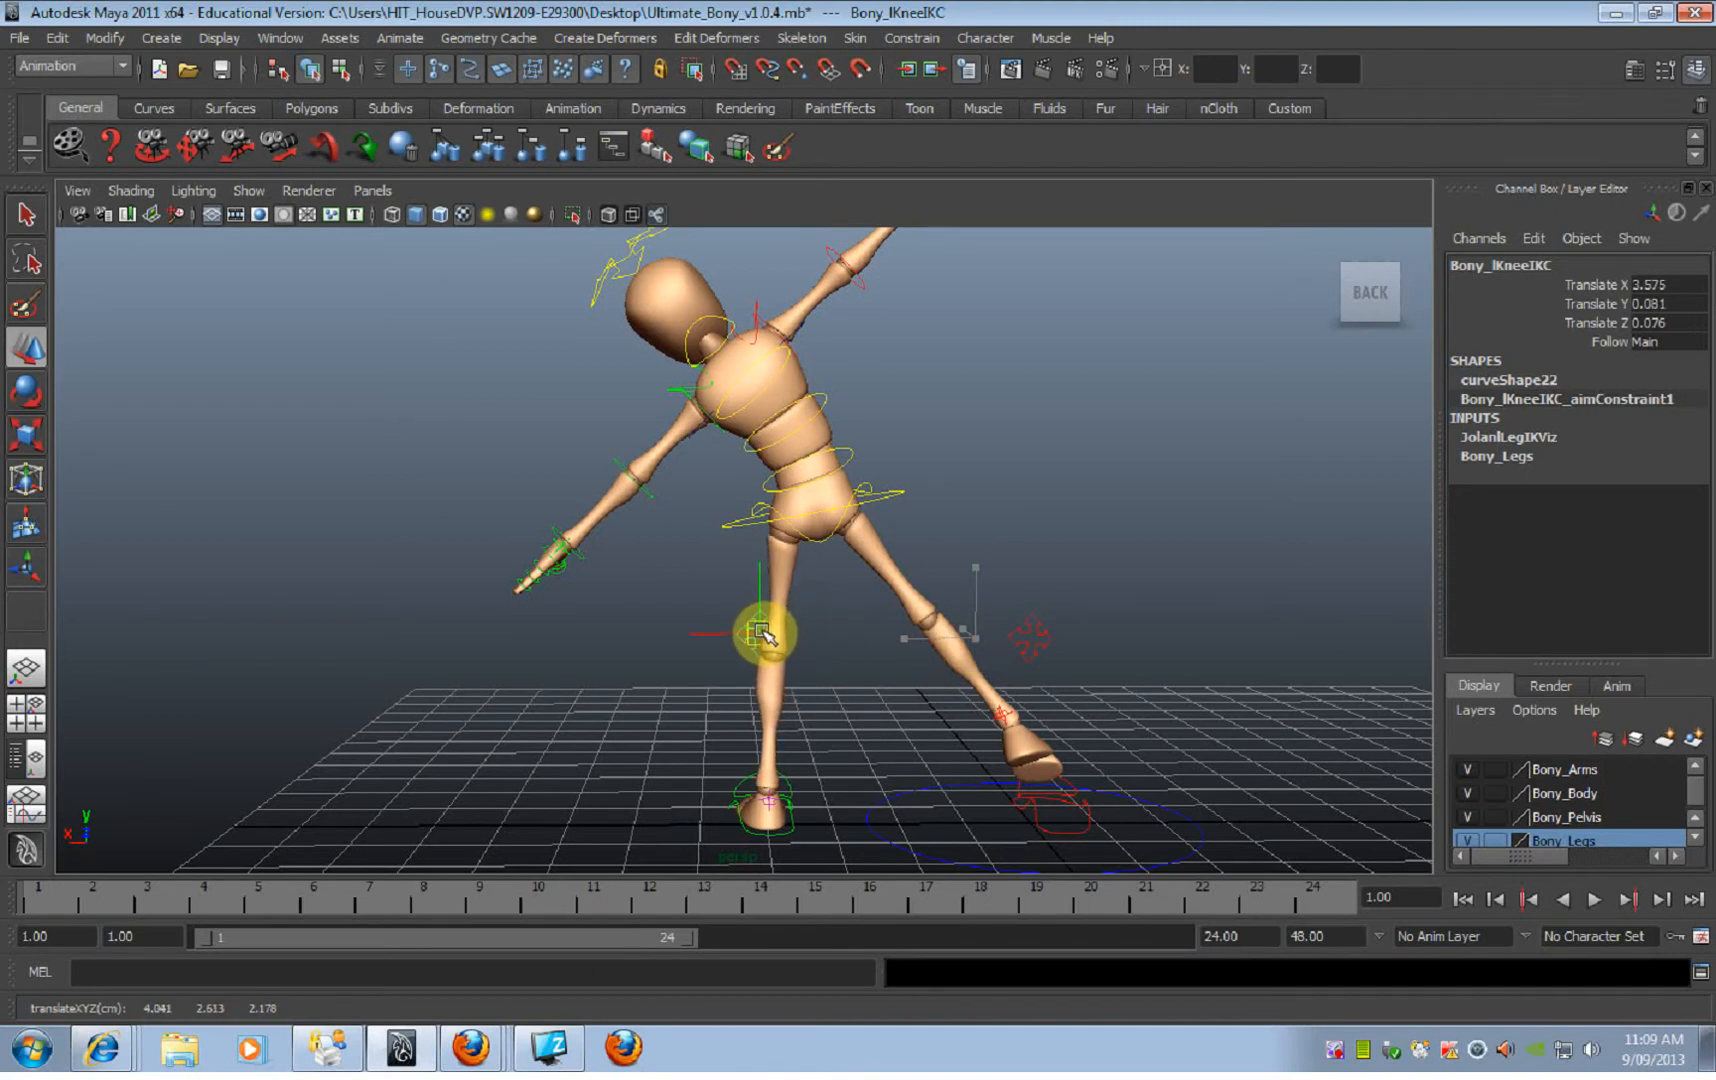
left_click_drag(760, 636, 794, 736, "alt")
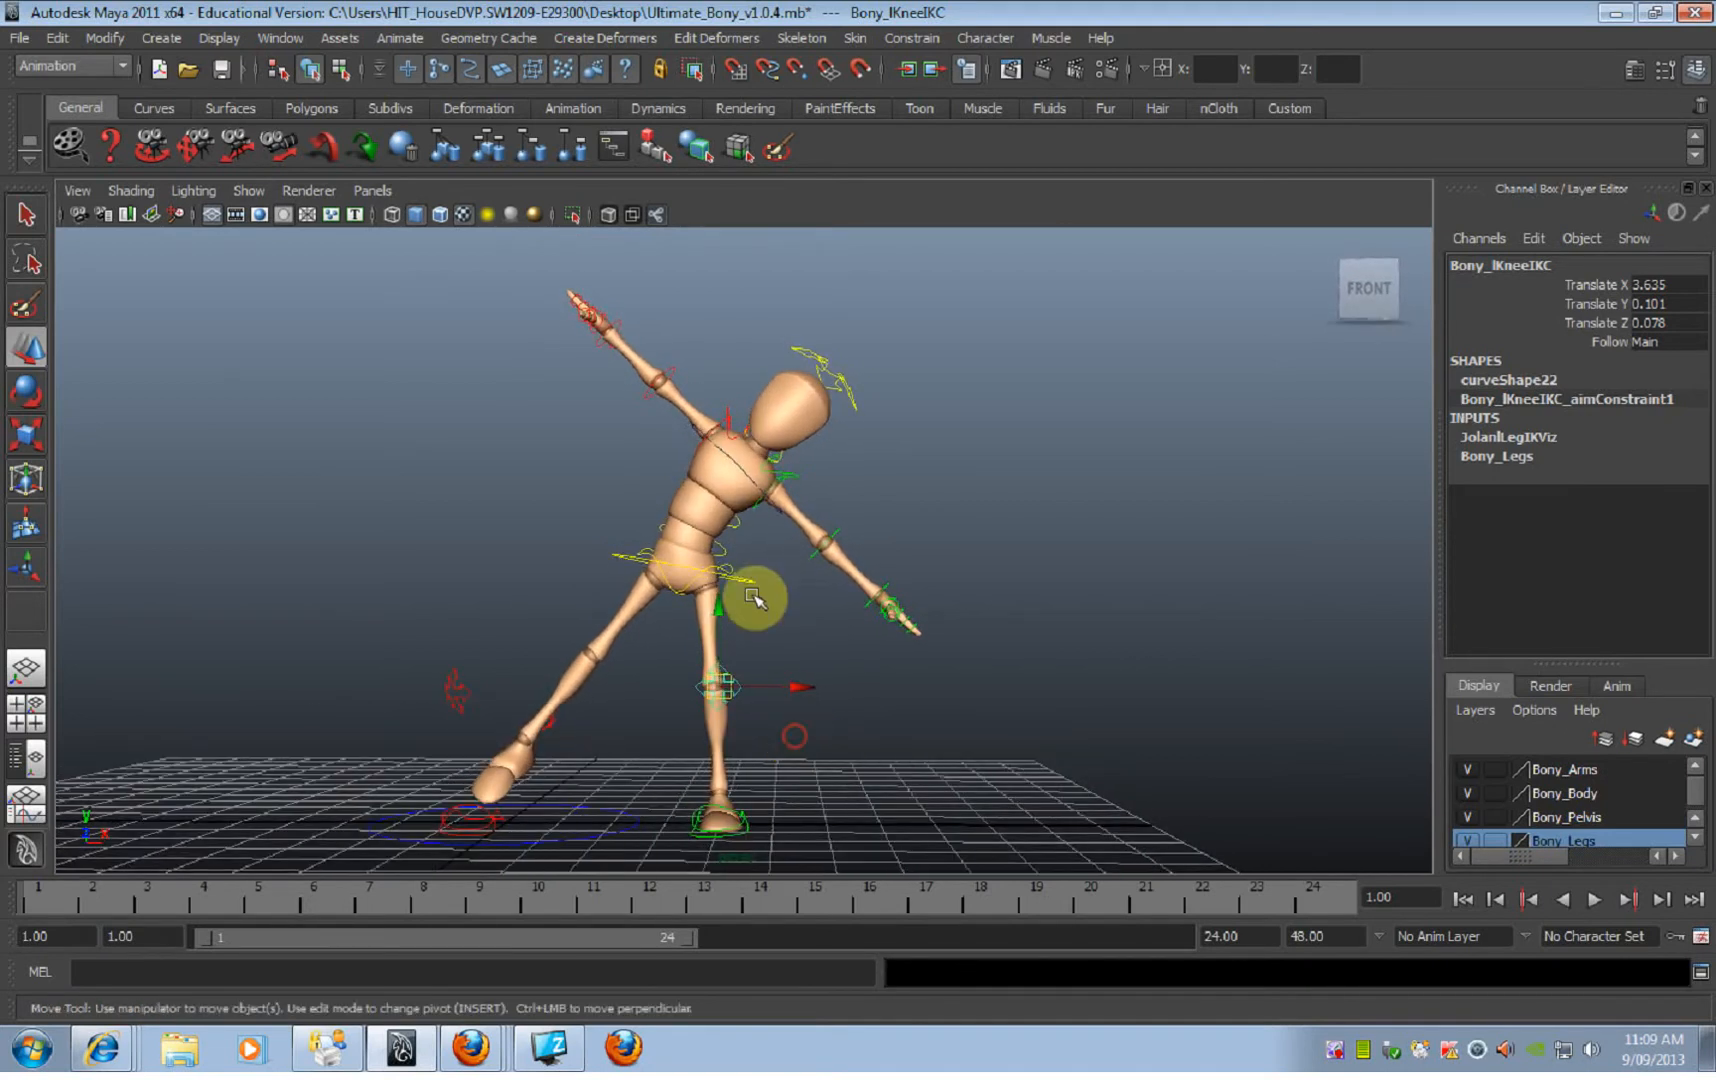
left_click_drag(655, 614, 652, 676, "alt")
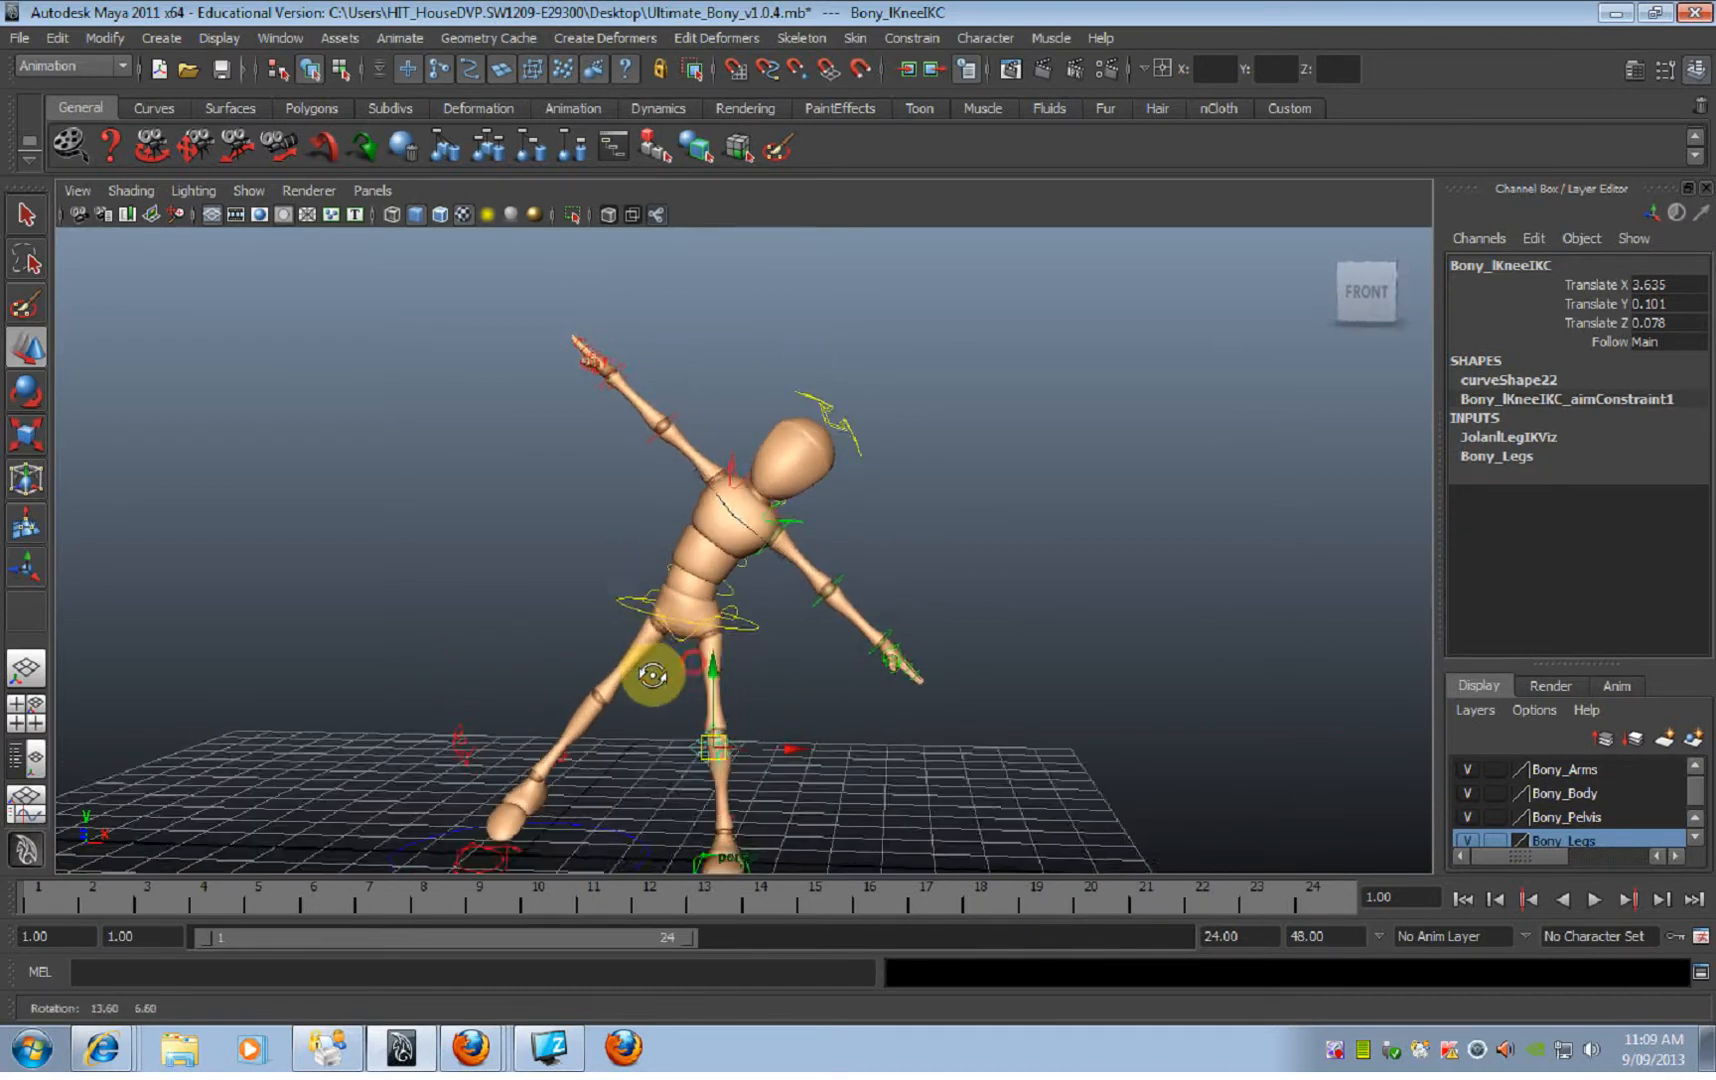
right_click_drag(690, 672, 715, 671, "alt")
middle_click_drag(751, 670, 793, 515, "alt")
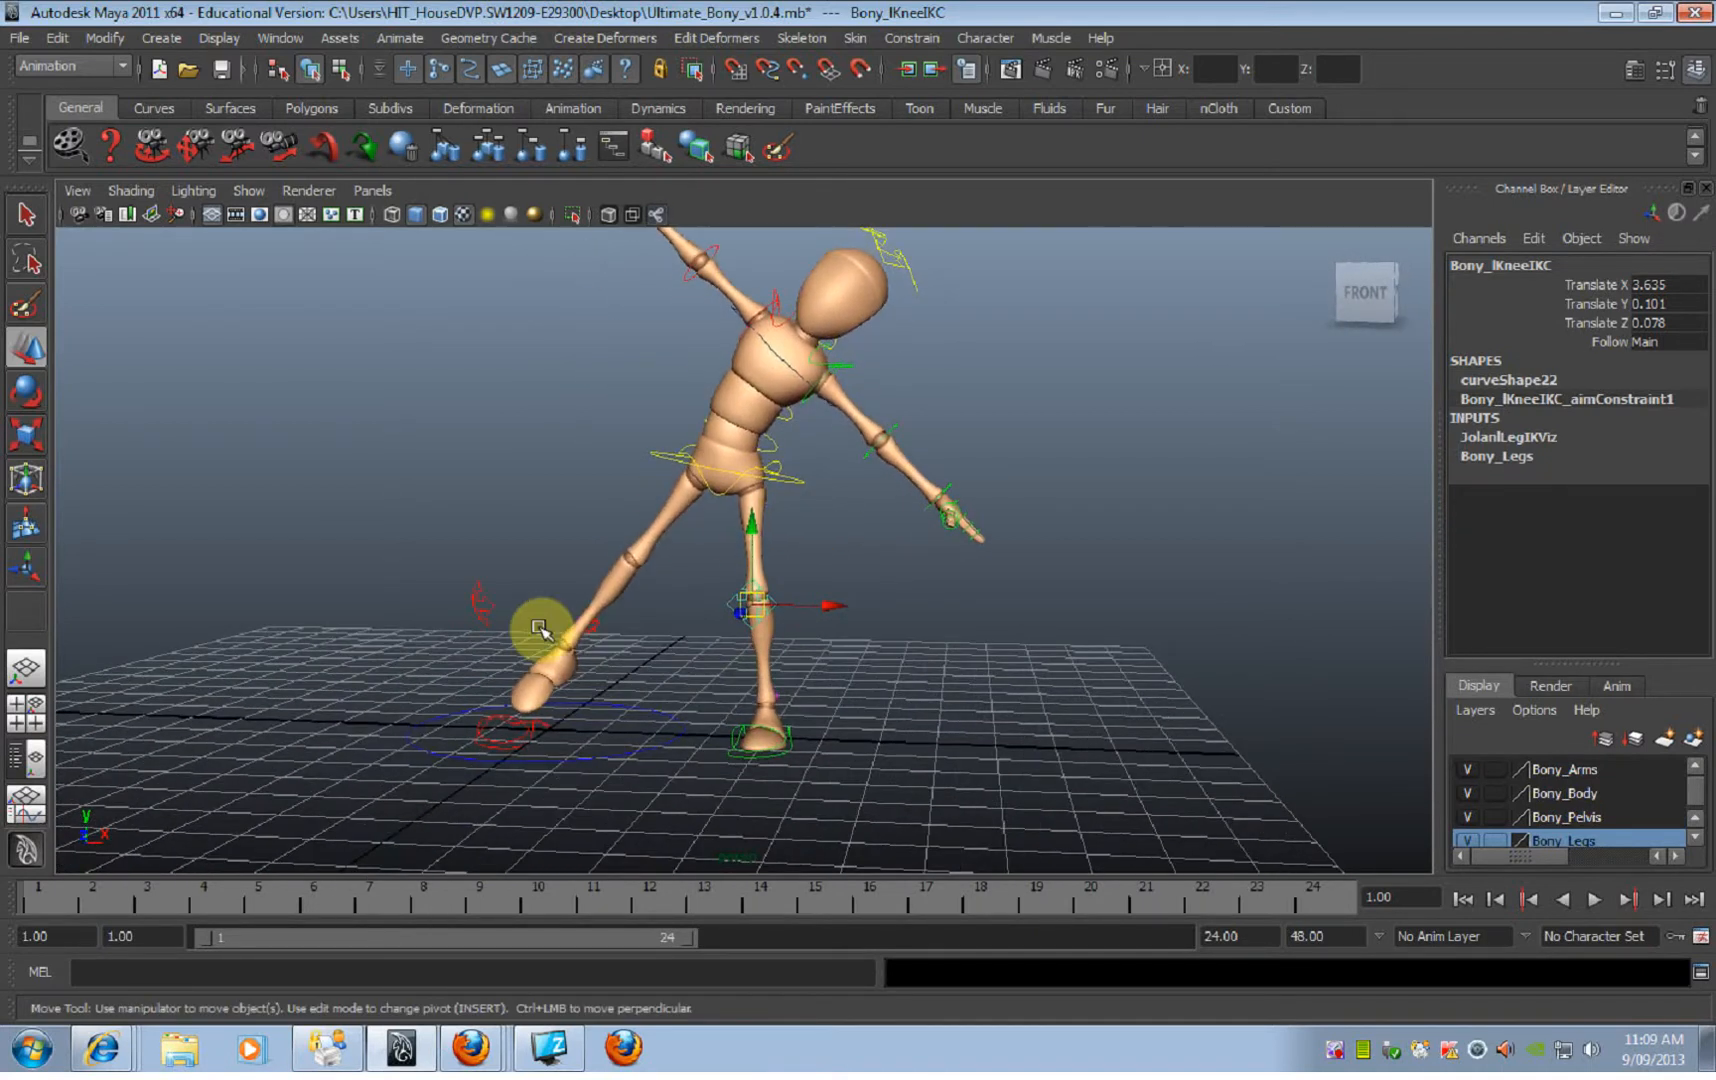
Step: Examine the right foot IK control and the right leg's IK/FK switch control from the front and side
left_click(535, 731)
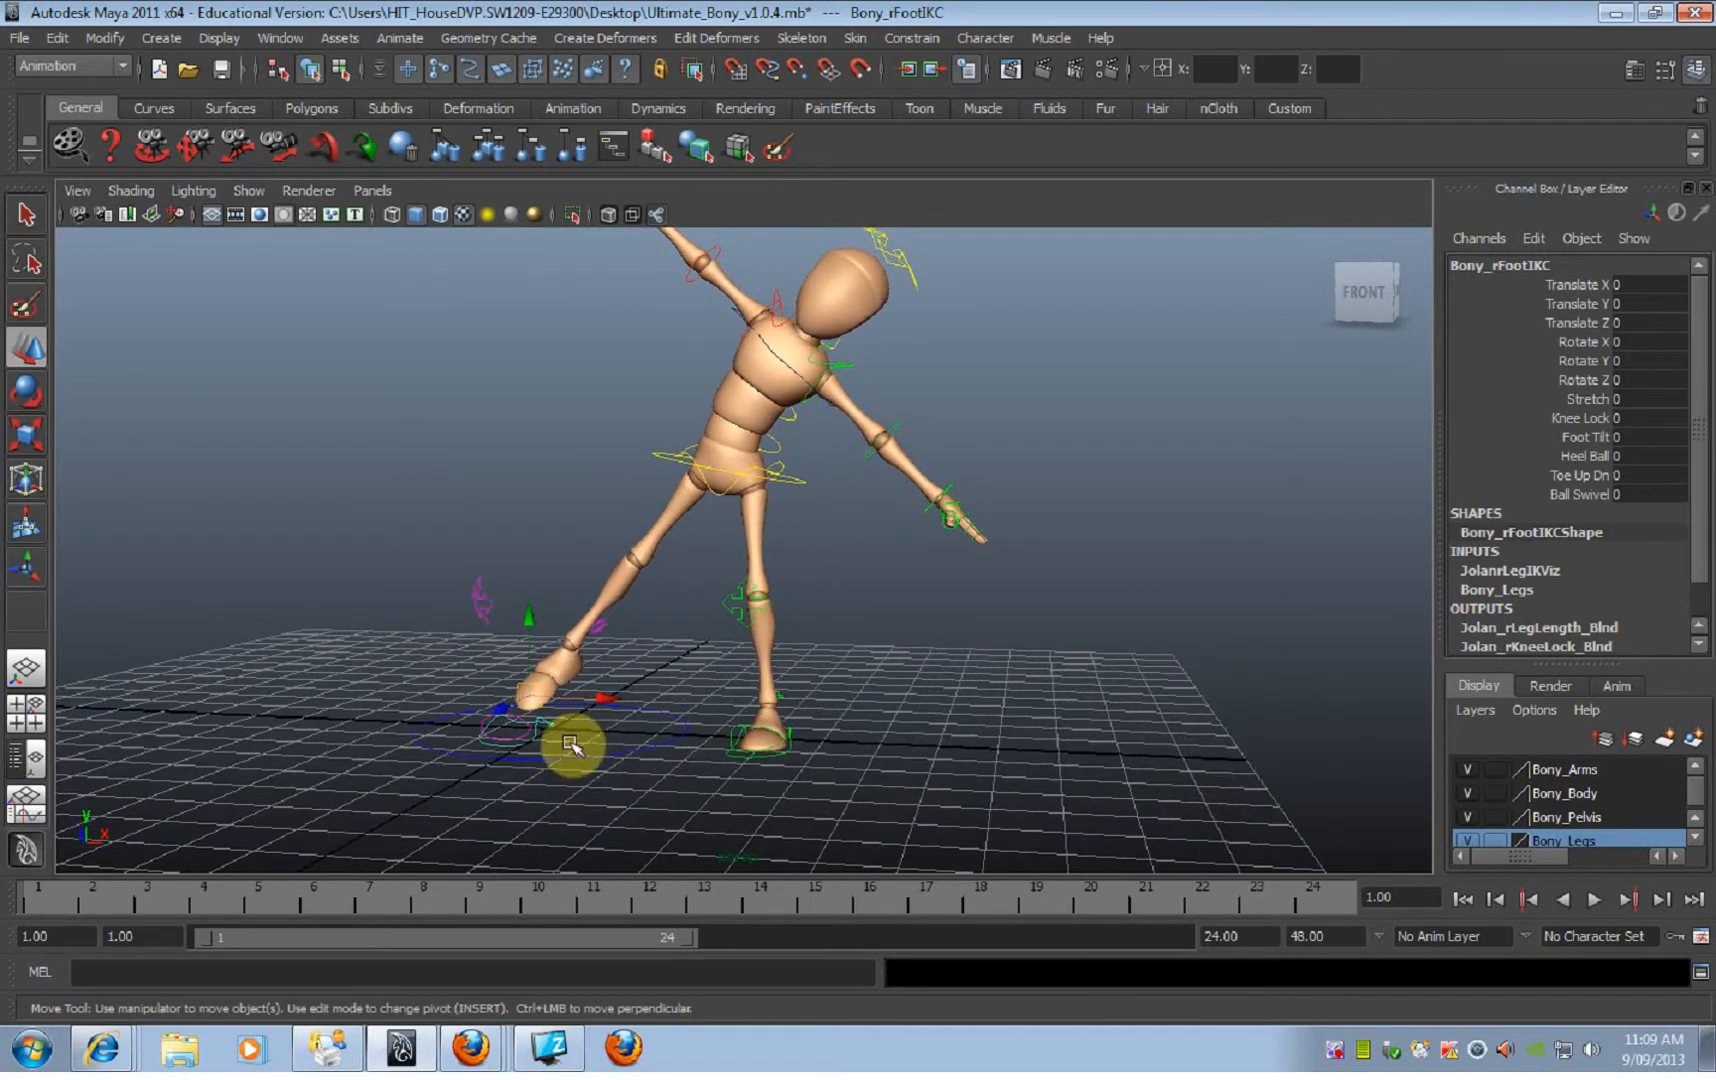
left_click_drag(630, 748, 587, 672, "alt")
left_click(665, 688)
left_click(571, 667)
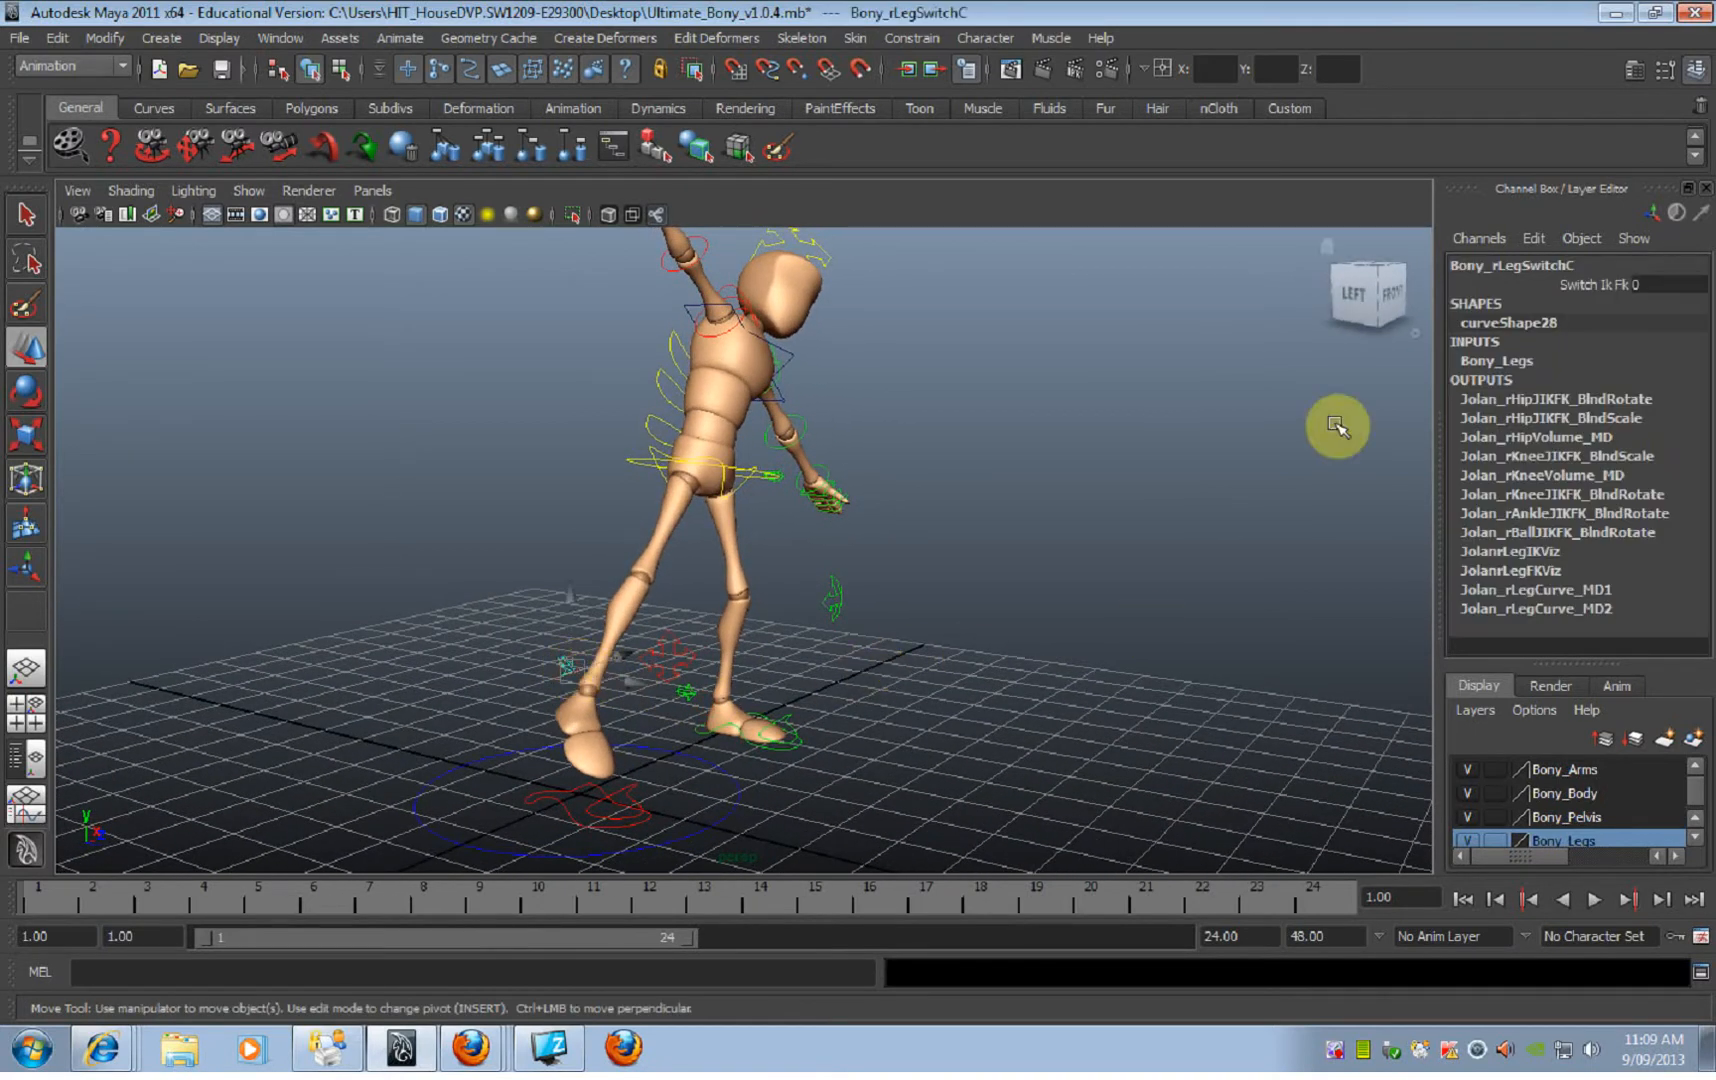
left_click_drag(1030, 560, 766, 574, "alt")
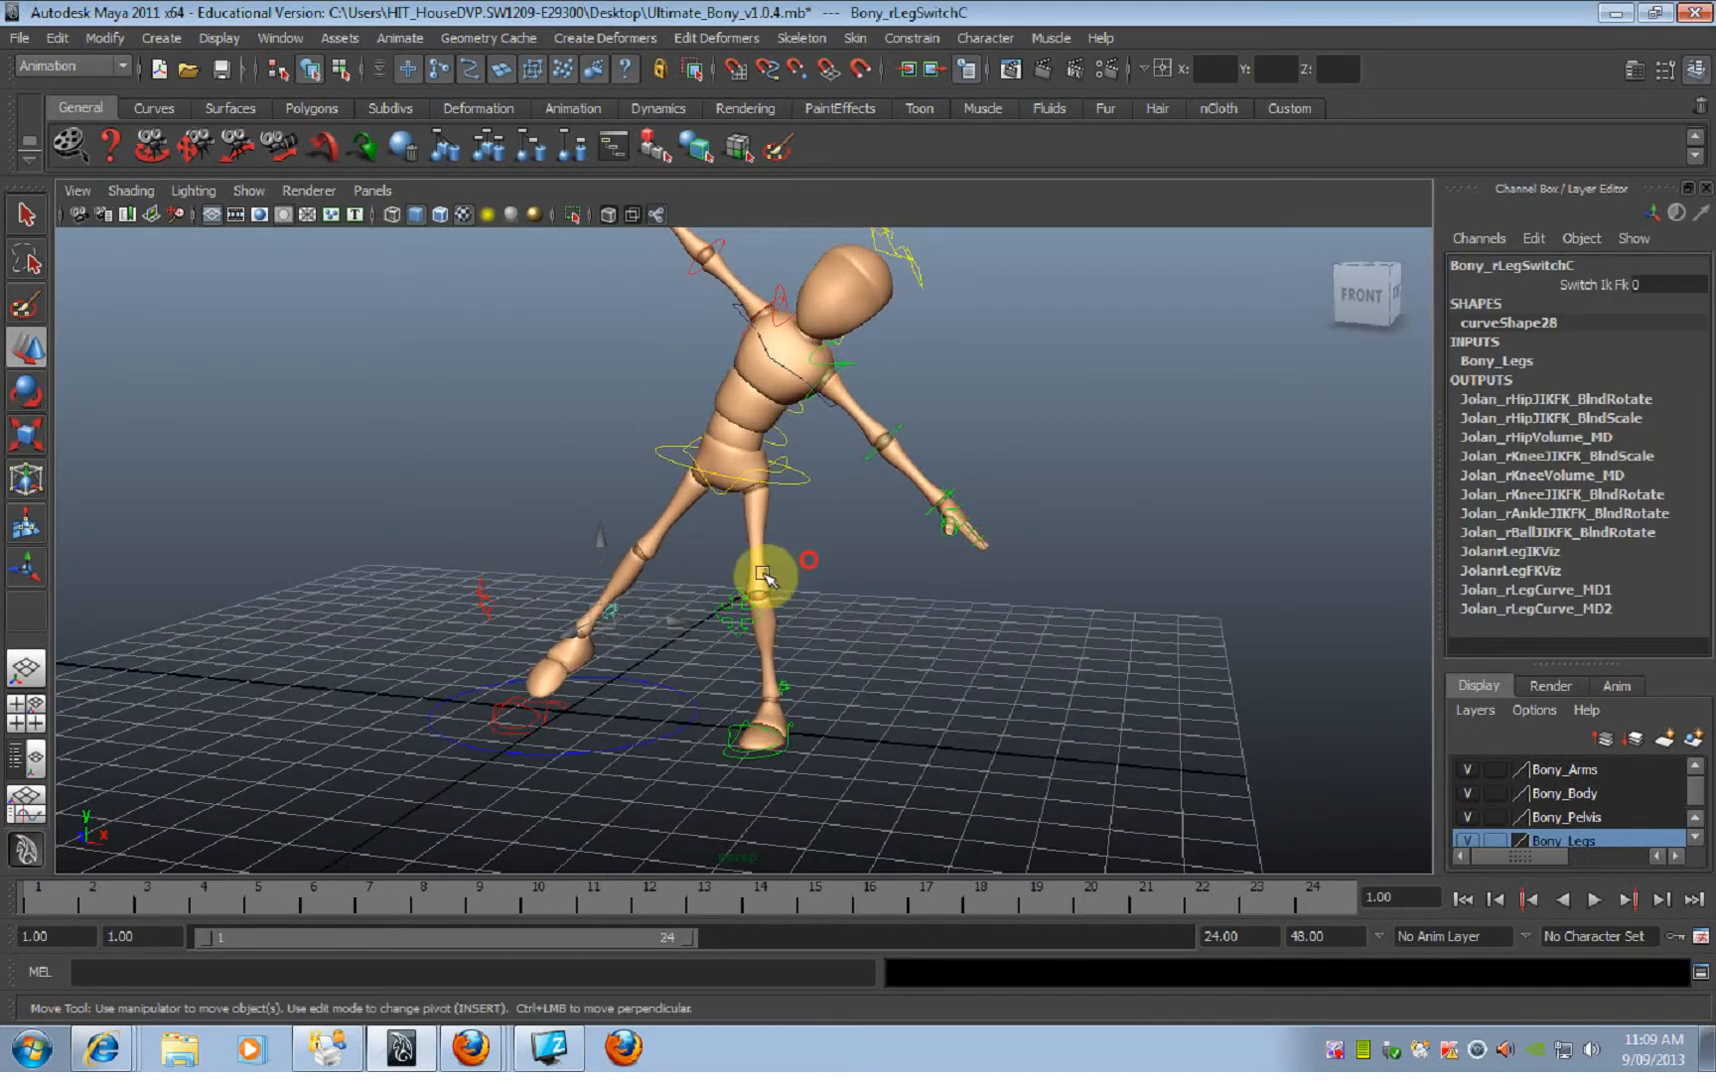
left_click(643, 617)
left_click_drag(643, 617, 908, 617, "alt")
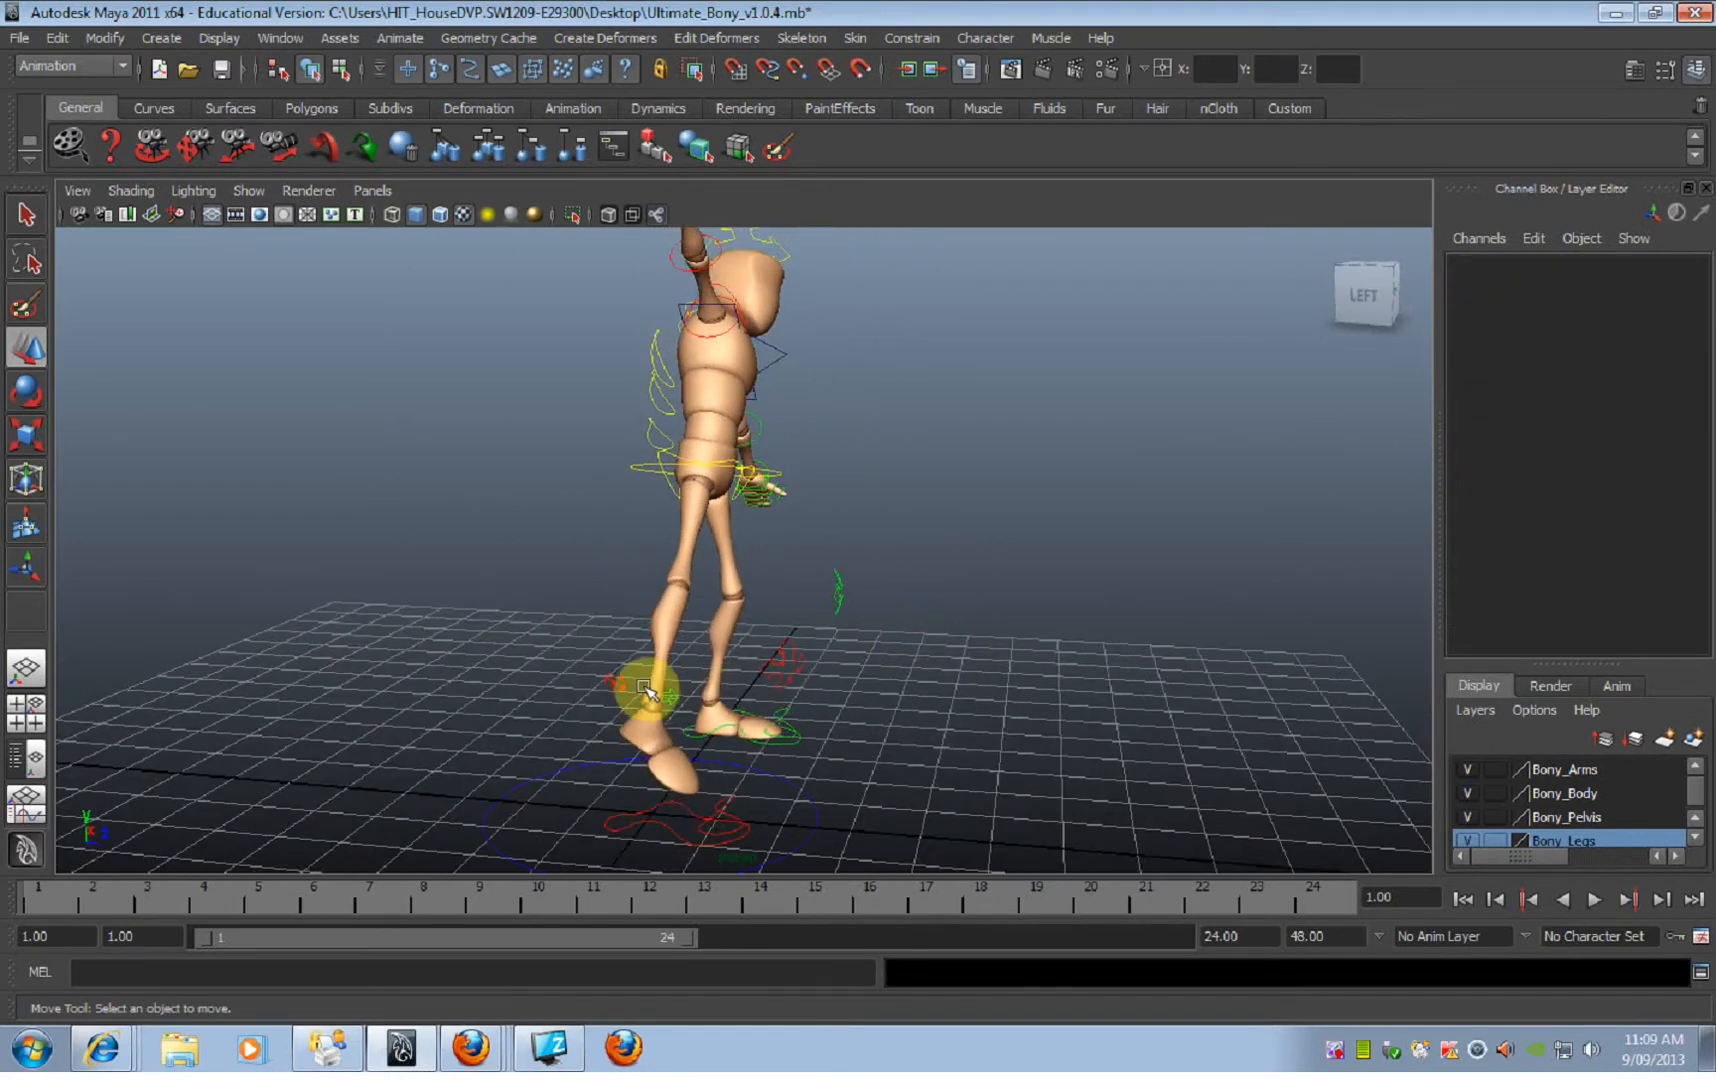
right_click_drag(631, 683, 839, 712, "alt")
middle_click_drag(839, 712, 930, 525, "alt")
left_click_drag(678, 555, 655, 567, "alt")
right_click_drag(655, 567, 820, 580, "alt")
Step: Try setting the right leg's Switch Ik Fk to 1 and undo the change
left_click(618, 556)
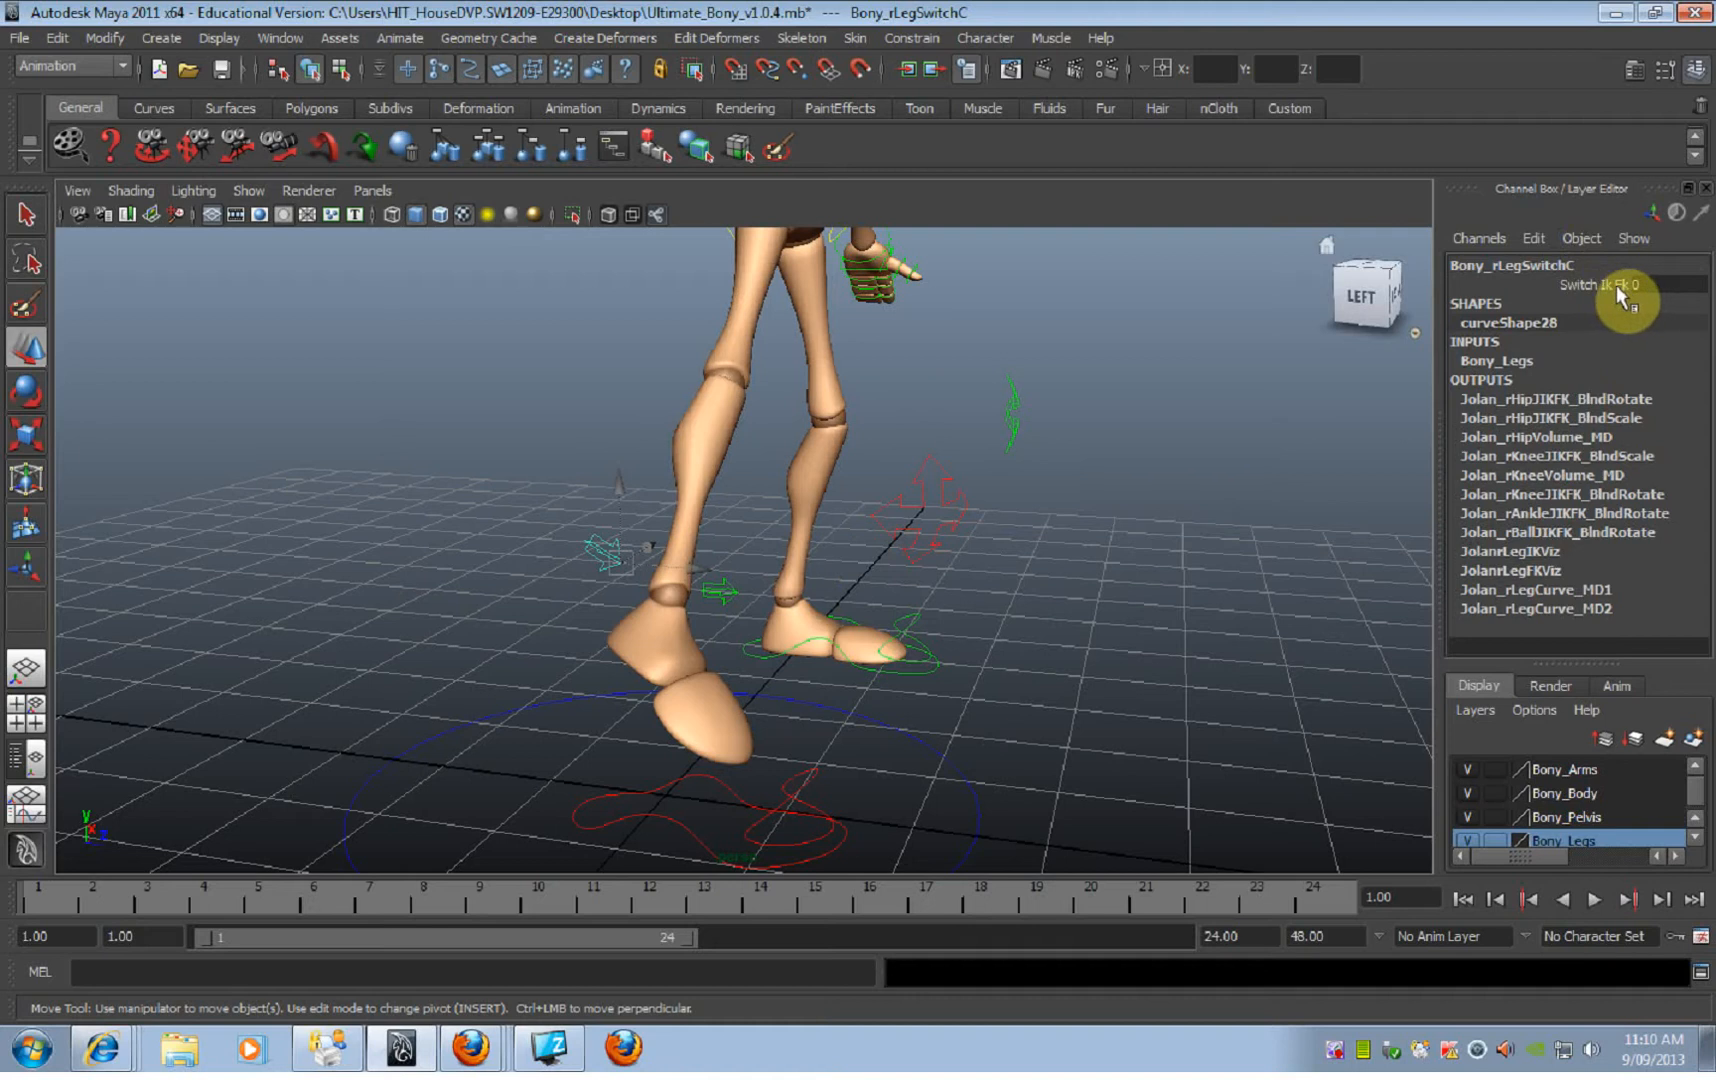
left_click(1652, 284)
type("1")
key("Return")
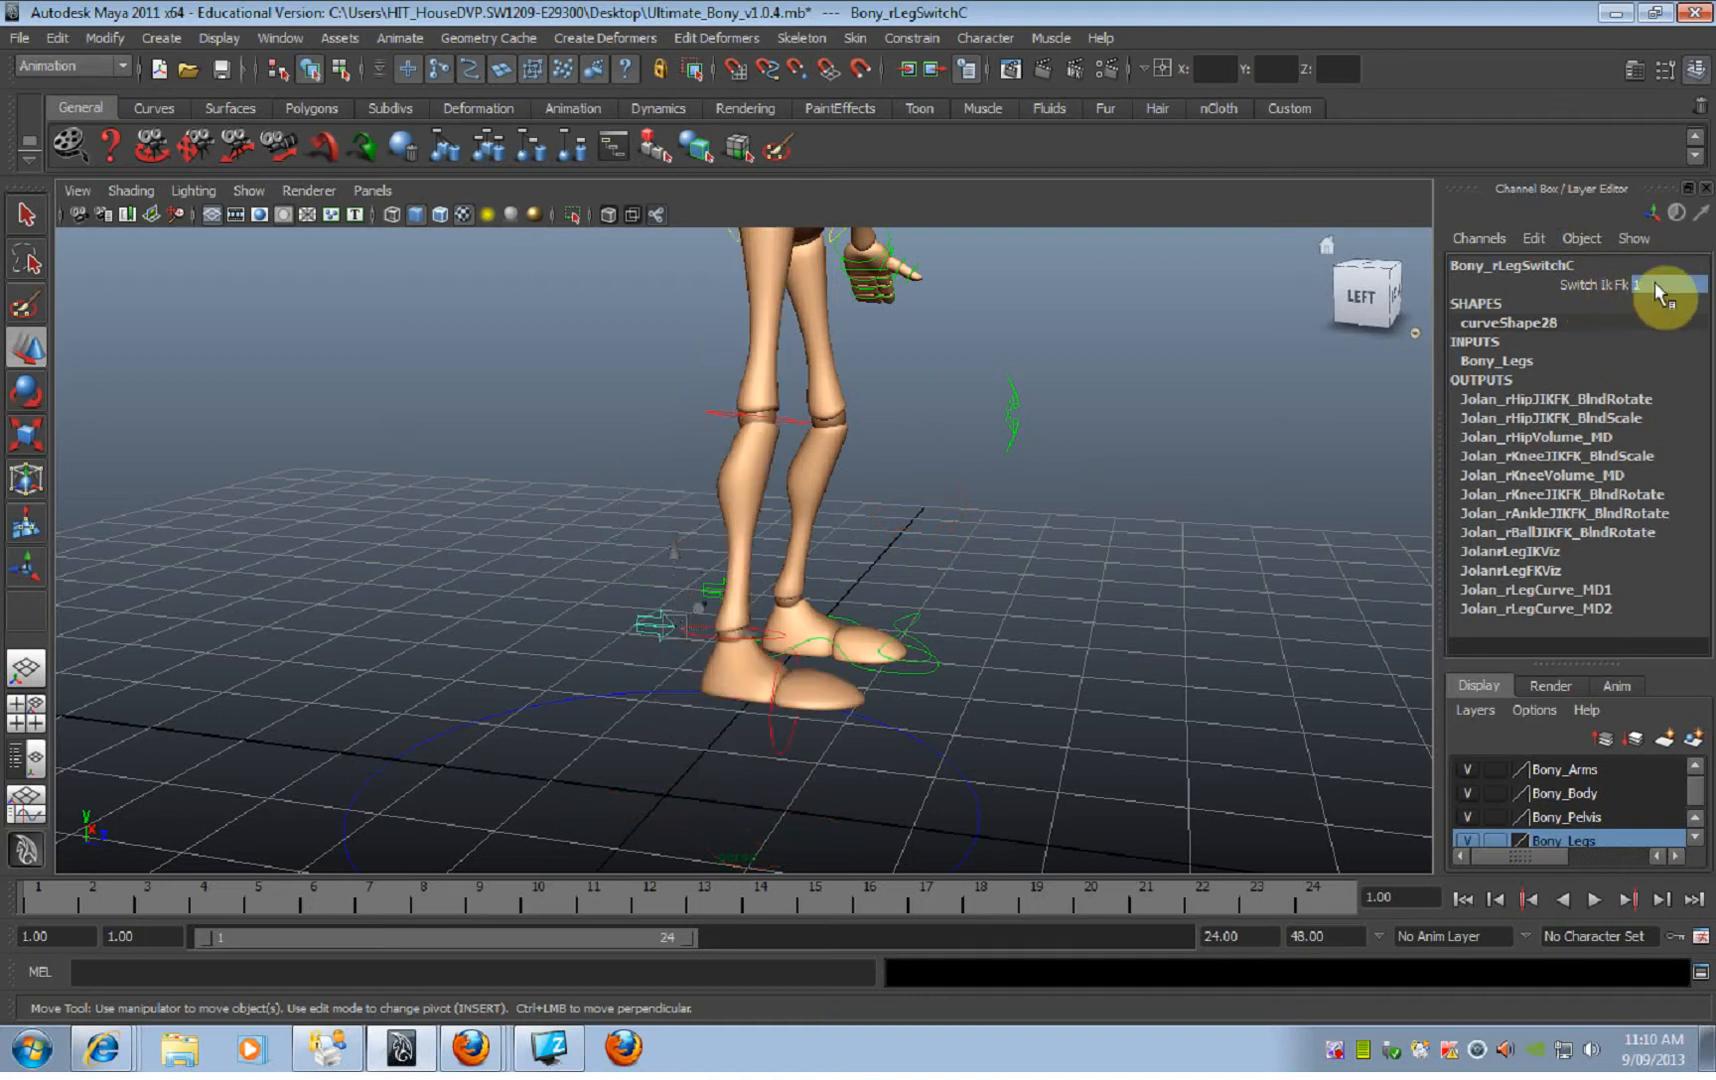
left_click_drag(981, 617, 737, 614, "alt")
key("ctrl+z")
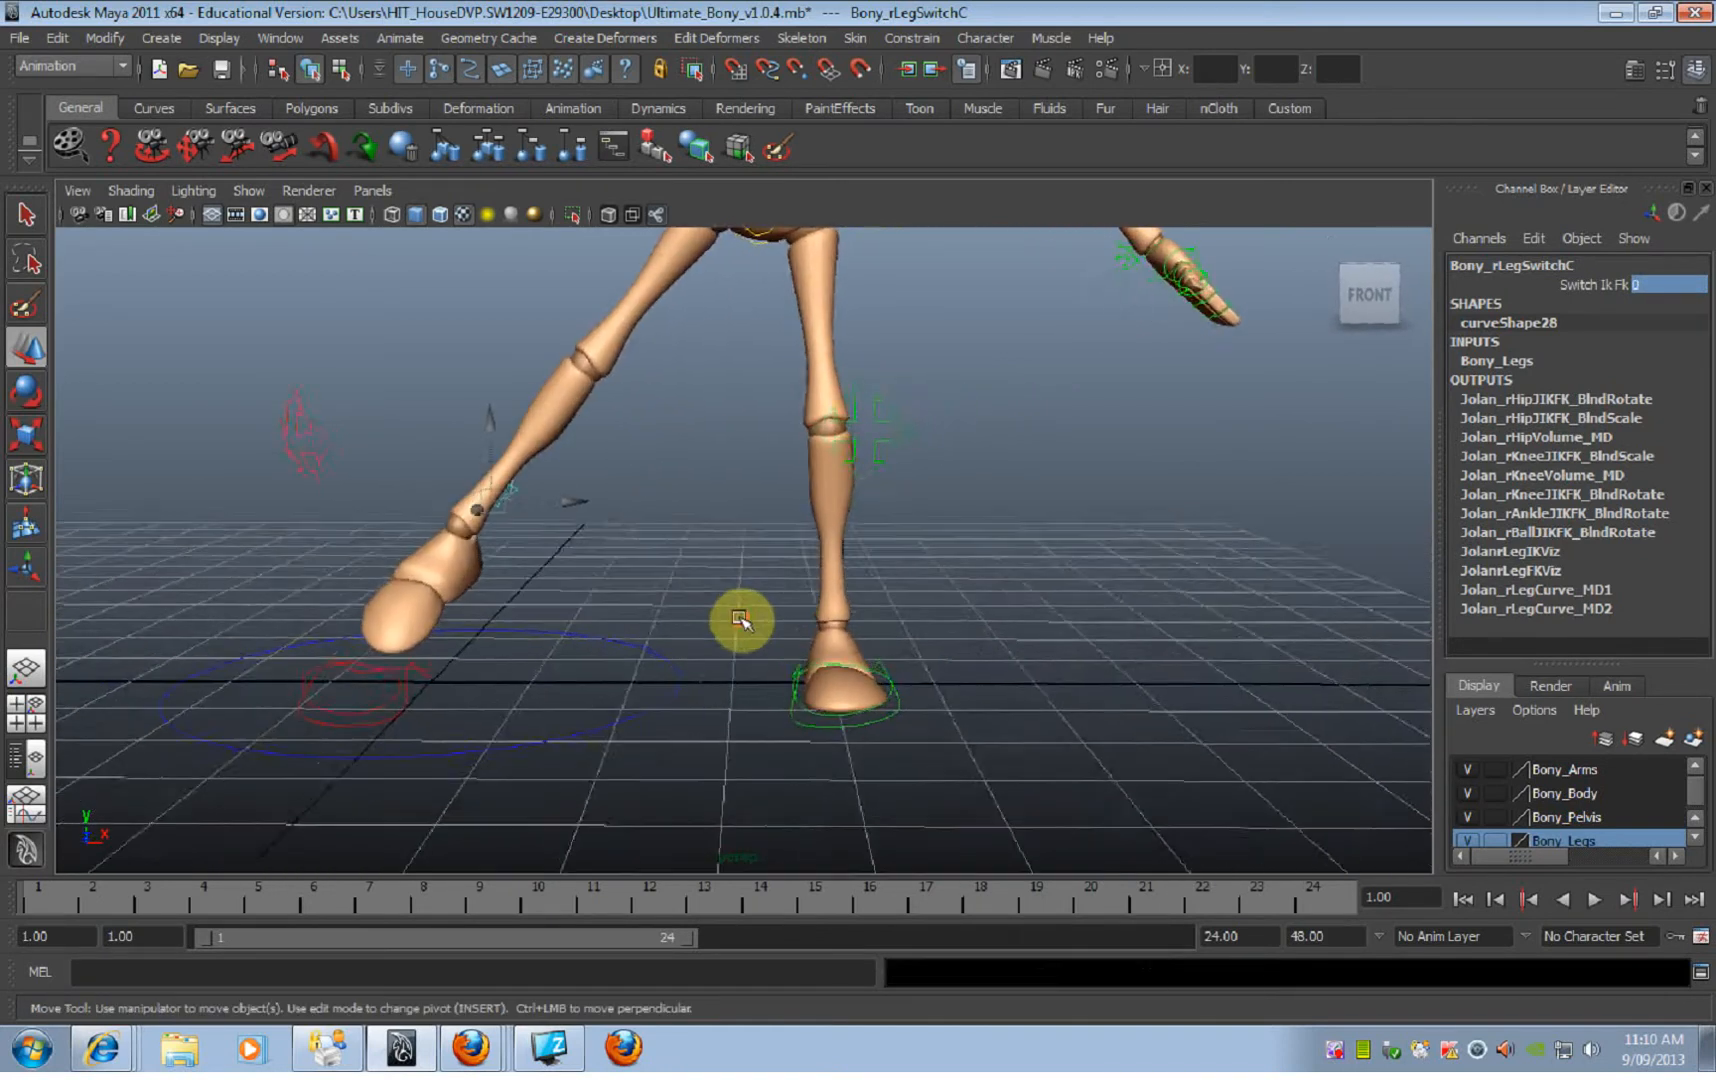
Step: Try moving the root control with both legs in IK and undo the move
right_click_drag(737, 614, 828, 424, "alt")
left_click(818, 390)
left_click_drag(762, 383, 912, 487)
key("ctrl+z")
Step: Select the right leg's switch control and scrub its Switch Ik Fk value to 1 for FK
left_click_drag(759, 494, 970, 527, "alt")
left_click(629, 533)
left_click(640, 535)
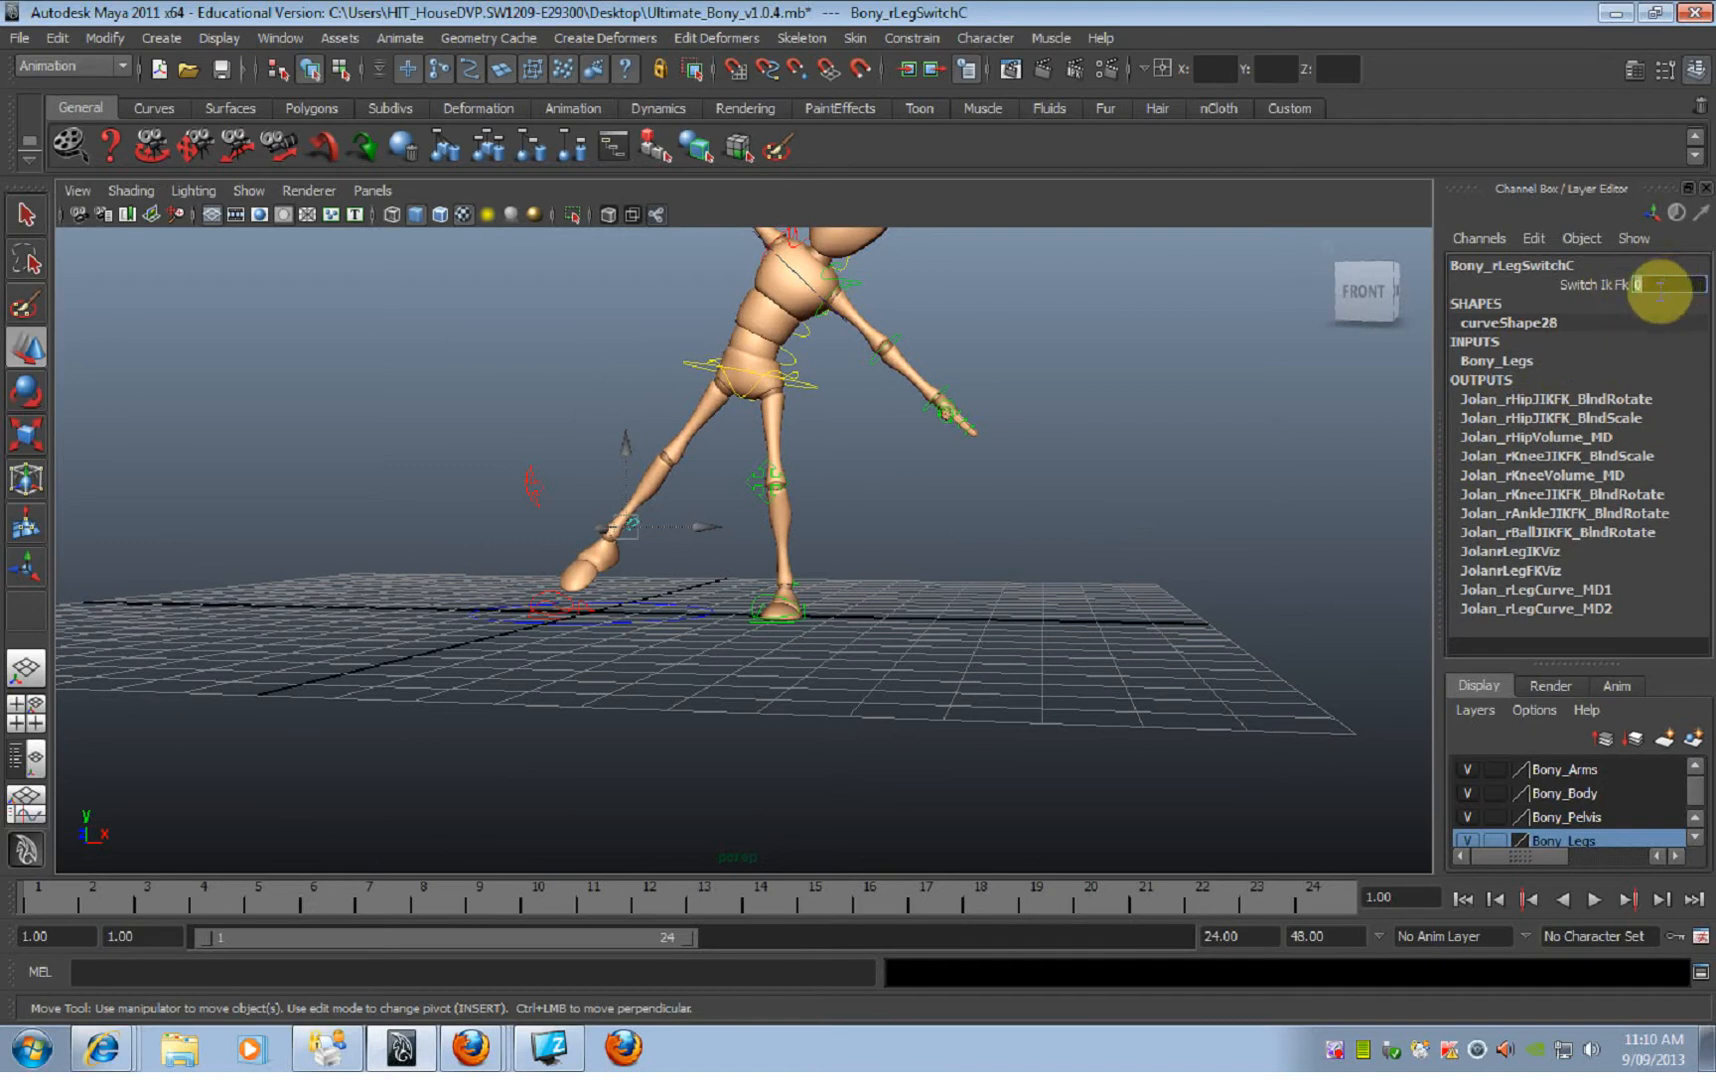
left_click(1580, 285)
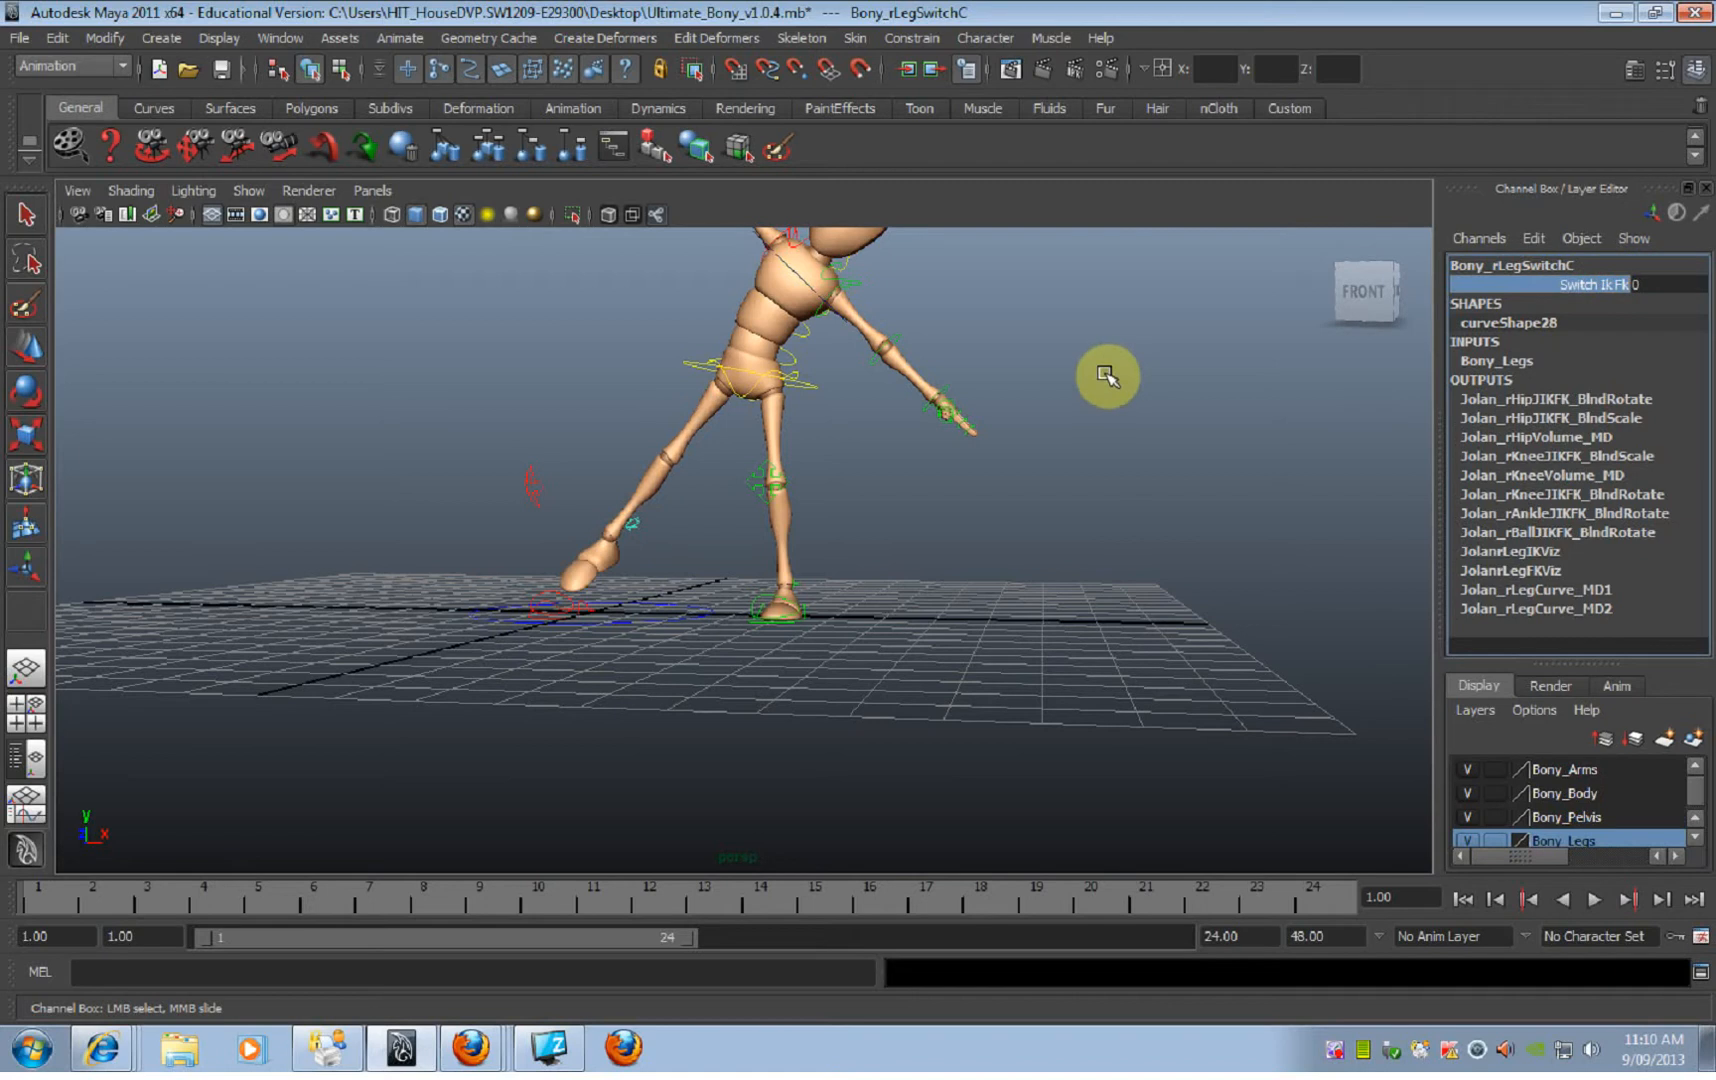
middle_click_drag(1107, 372, 1210, 433)
left_click(1336, 424)
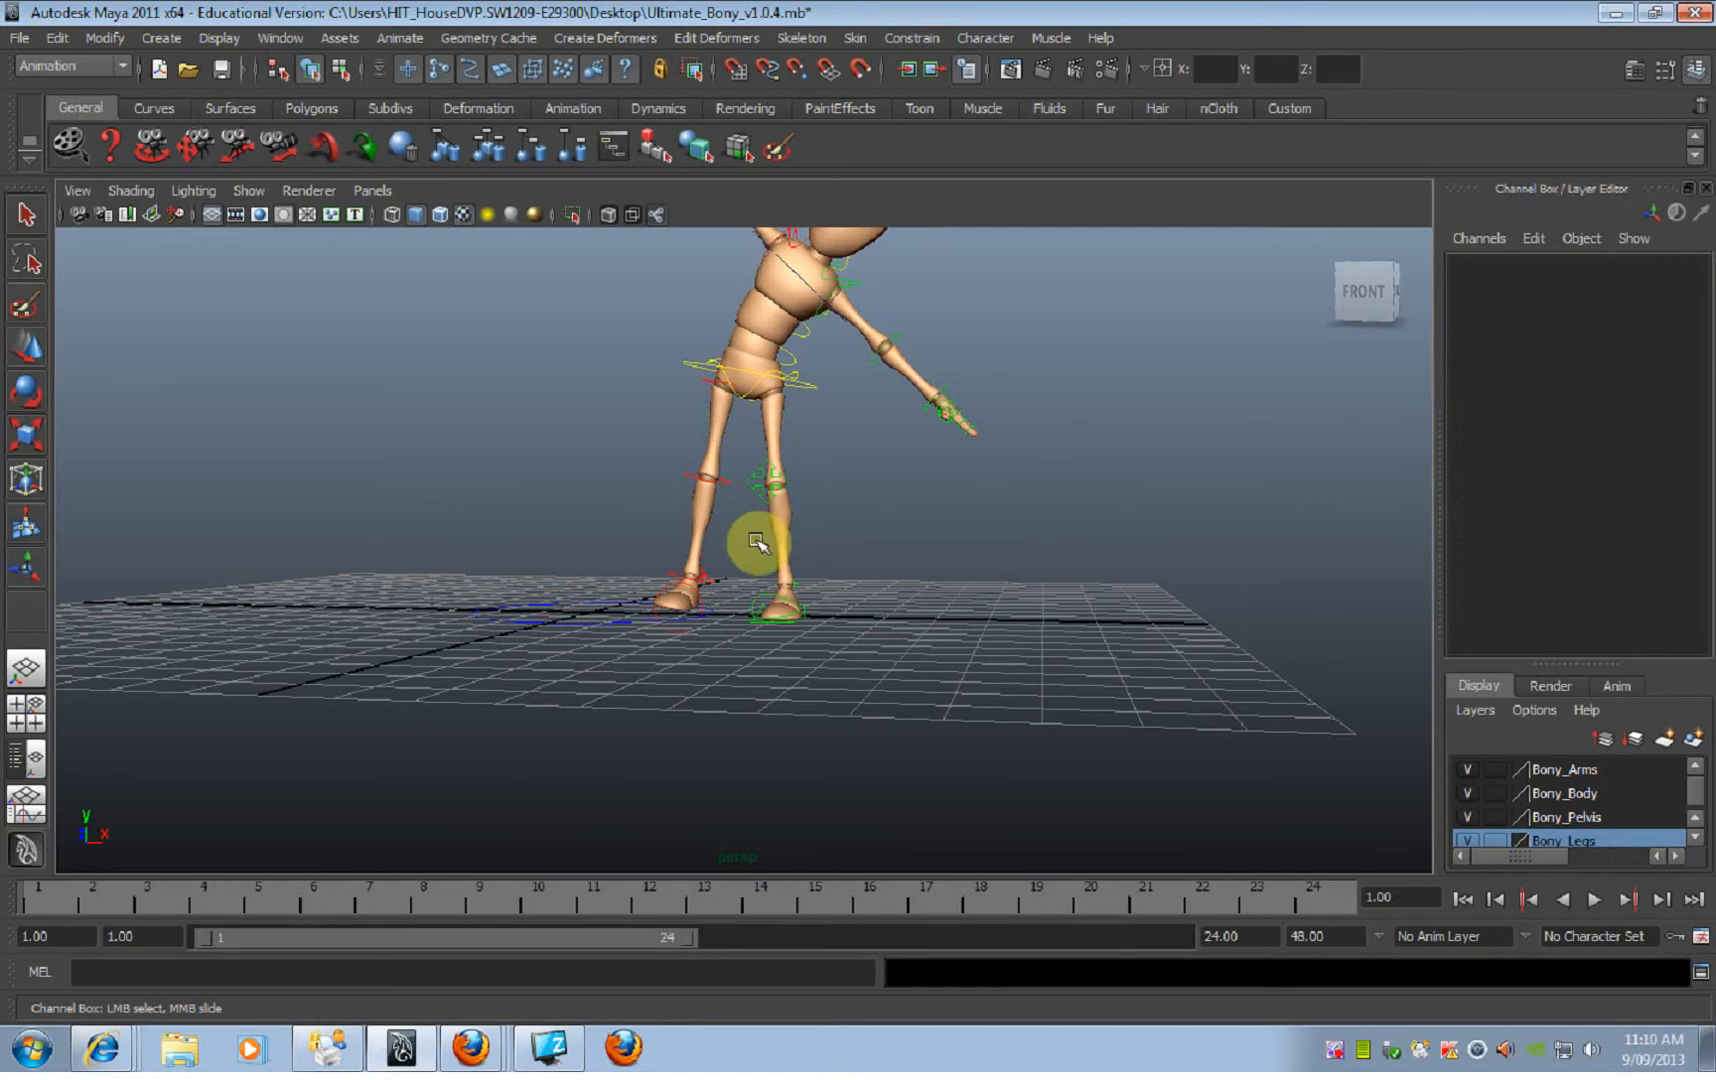
Step: Scrub the right leg's Switch Ik Fk value through 0.9 back to 0 for IK
left_click(704, 580)
left_click_drag(777, 548, 682, 601, "alt")
left_click(677, 575)
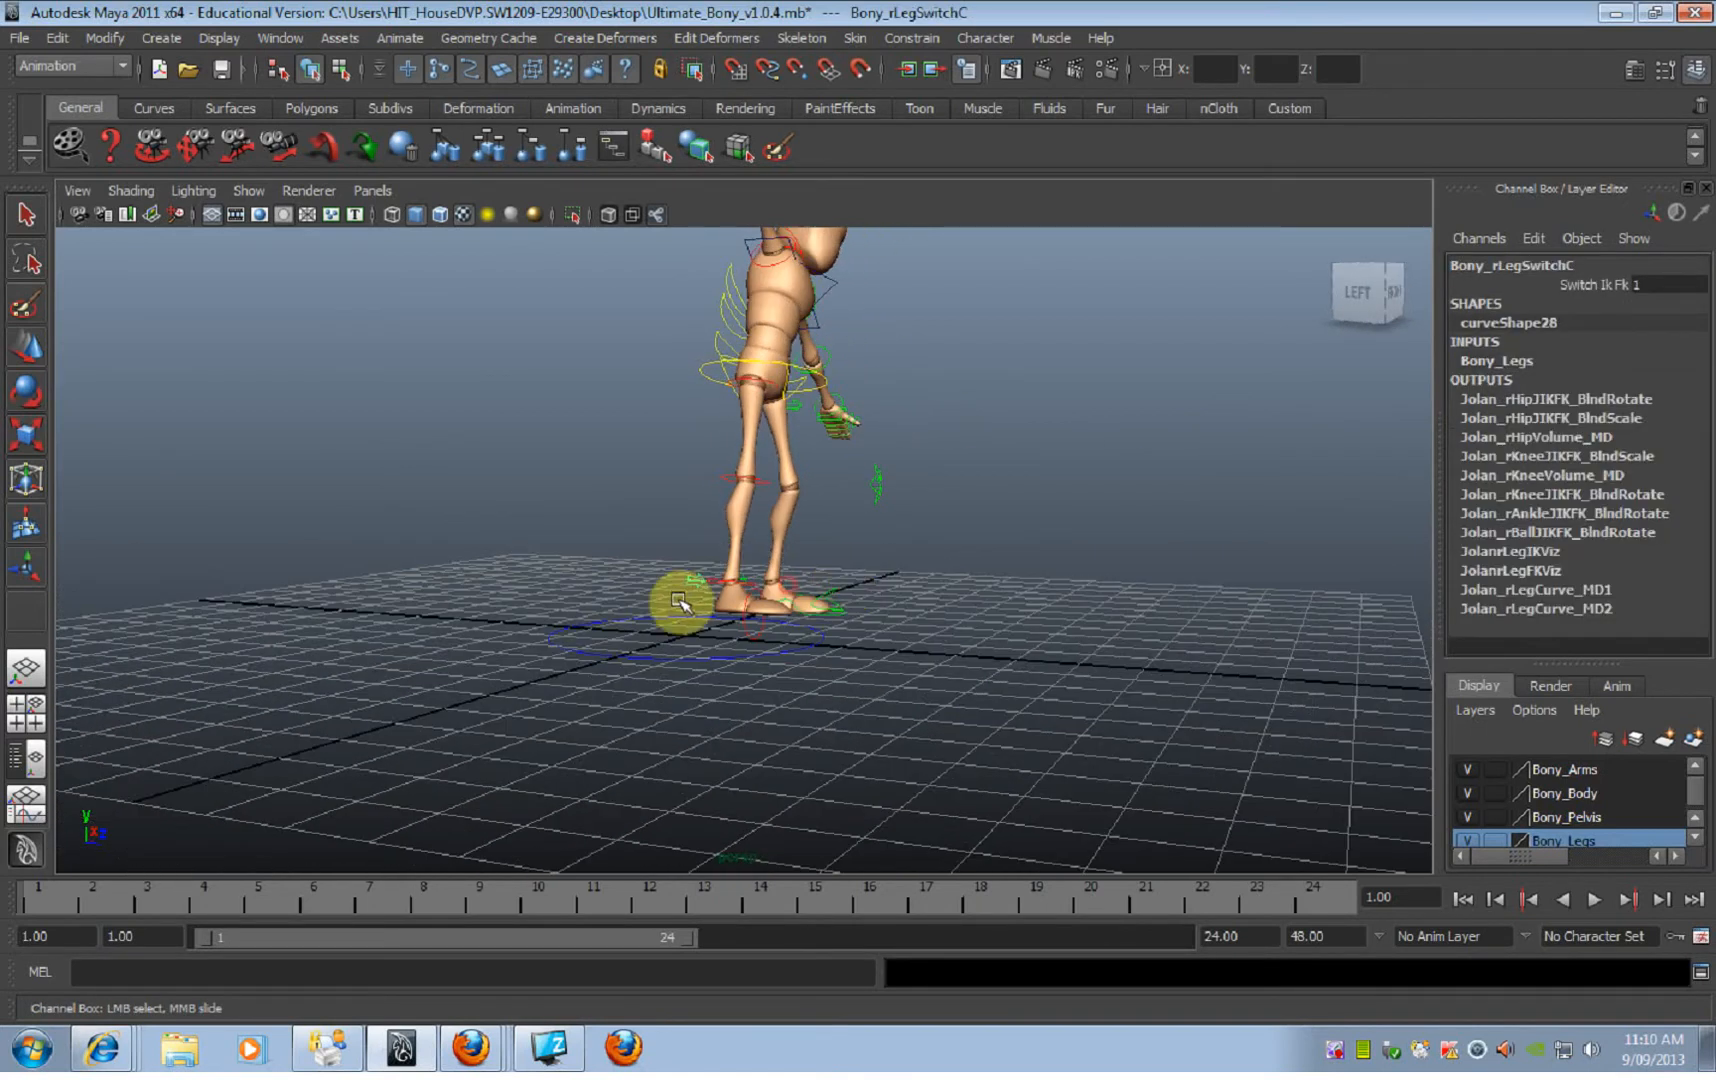
left_click(1593, 282)
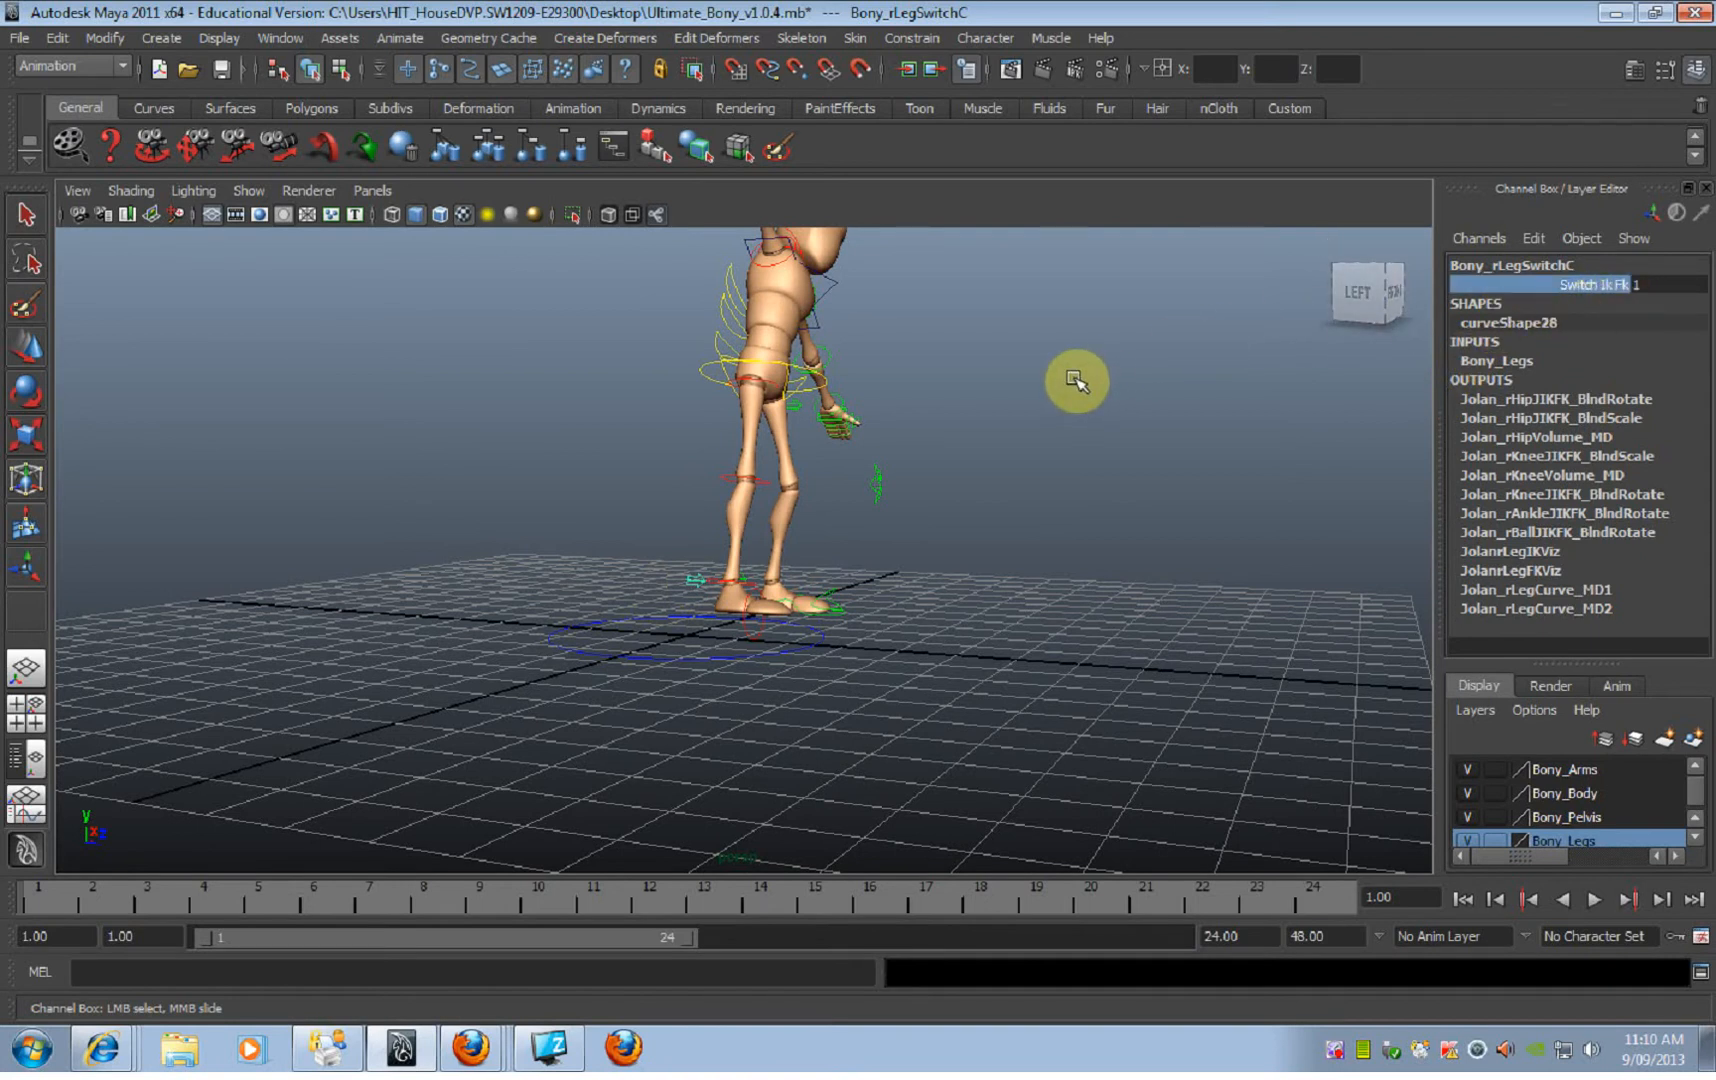
mouse_move(1066, 374)
middle_mouse_down()
mouse_move(1046, 368)
mouse_move(1095, 369)
mouse_move(1064, 377)
middle_mouse_up()
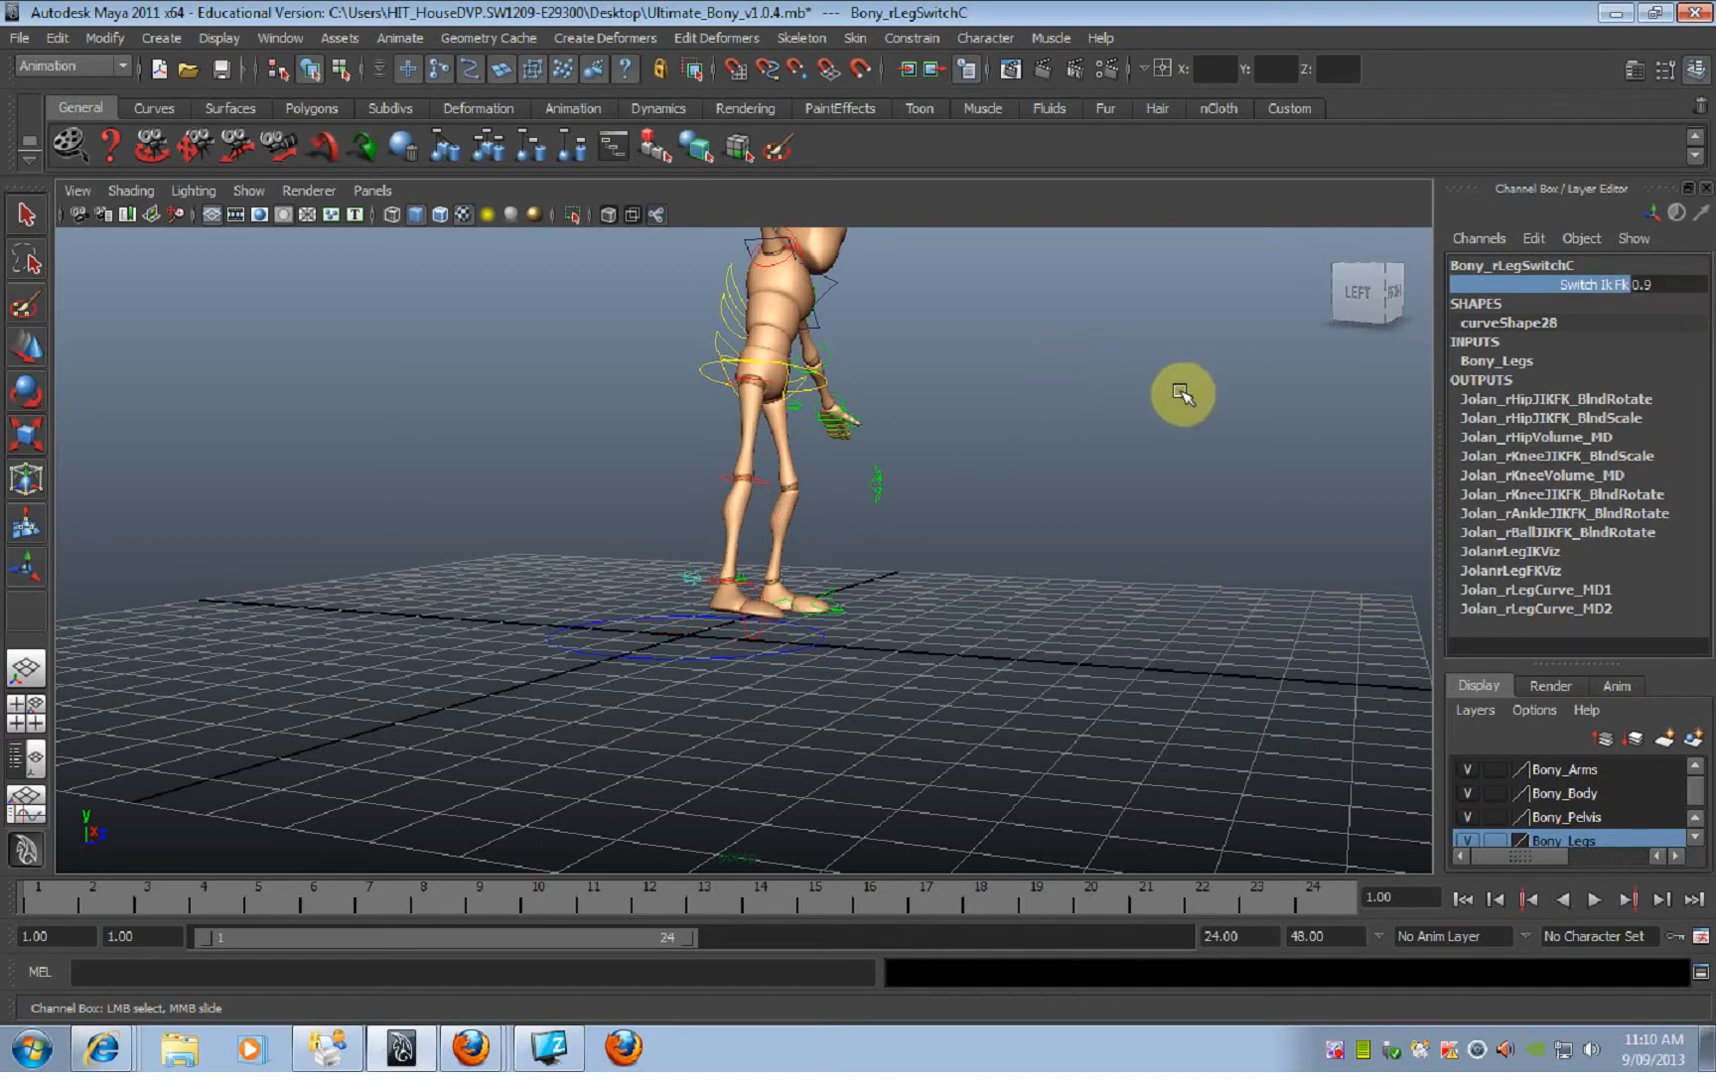
mouse_move(1178, 391)
middle_mouse_down()
mouse_move(1168, 379)
mouse_move(1184, 379)
middle_mouse_up()
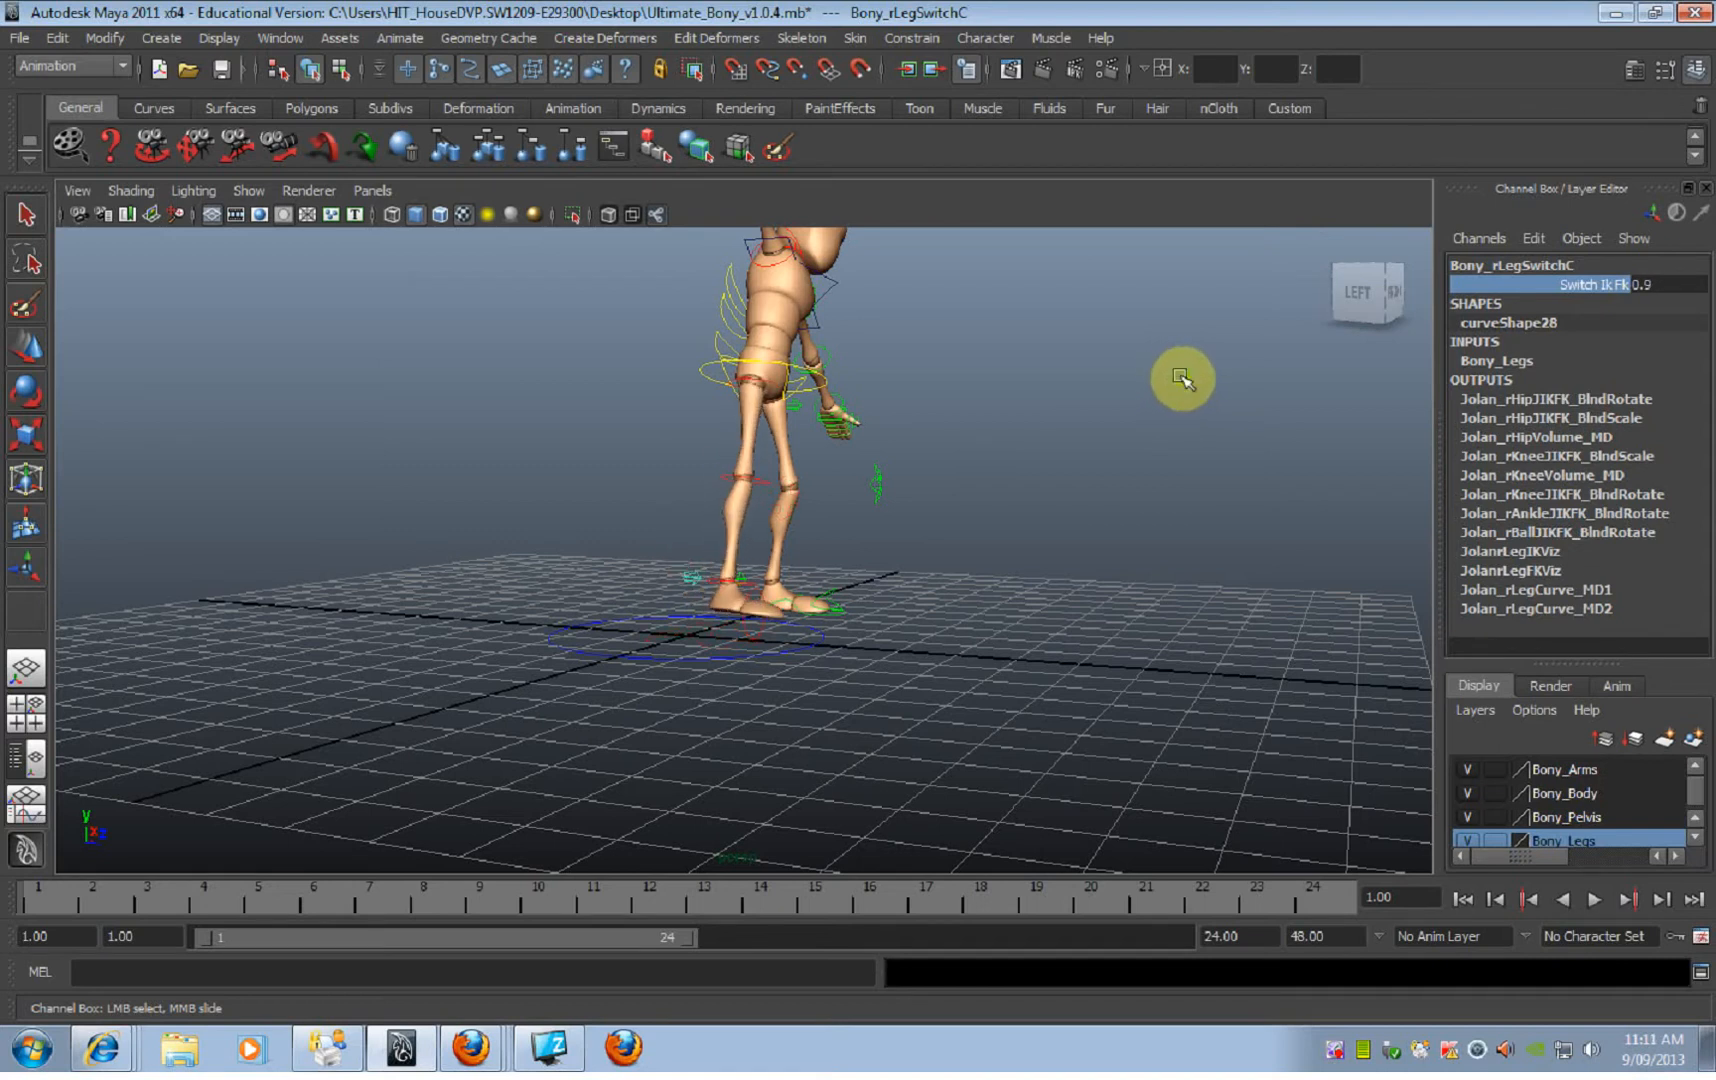
left_click_drag(1145, 525, 980, 528, "alt")
middle_click_drag(980, 528, 812, 517)
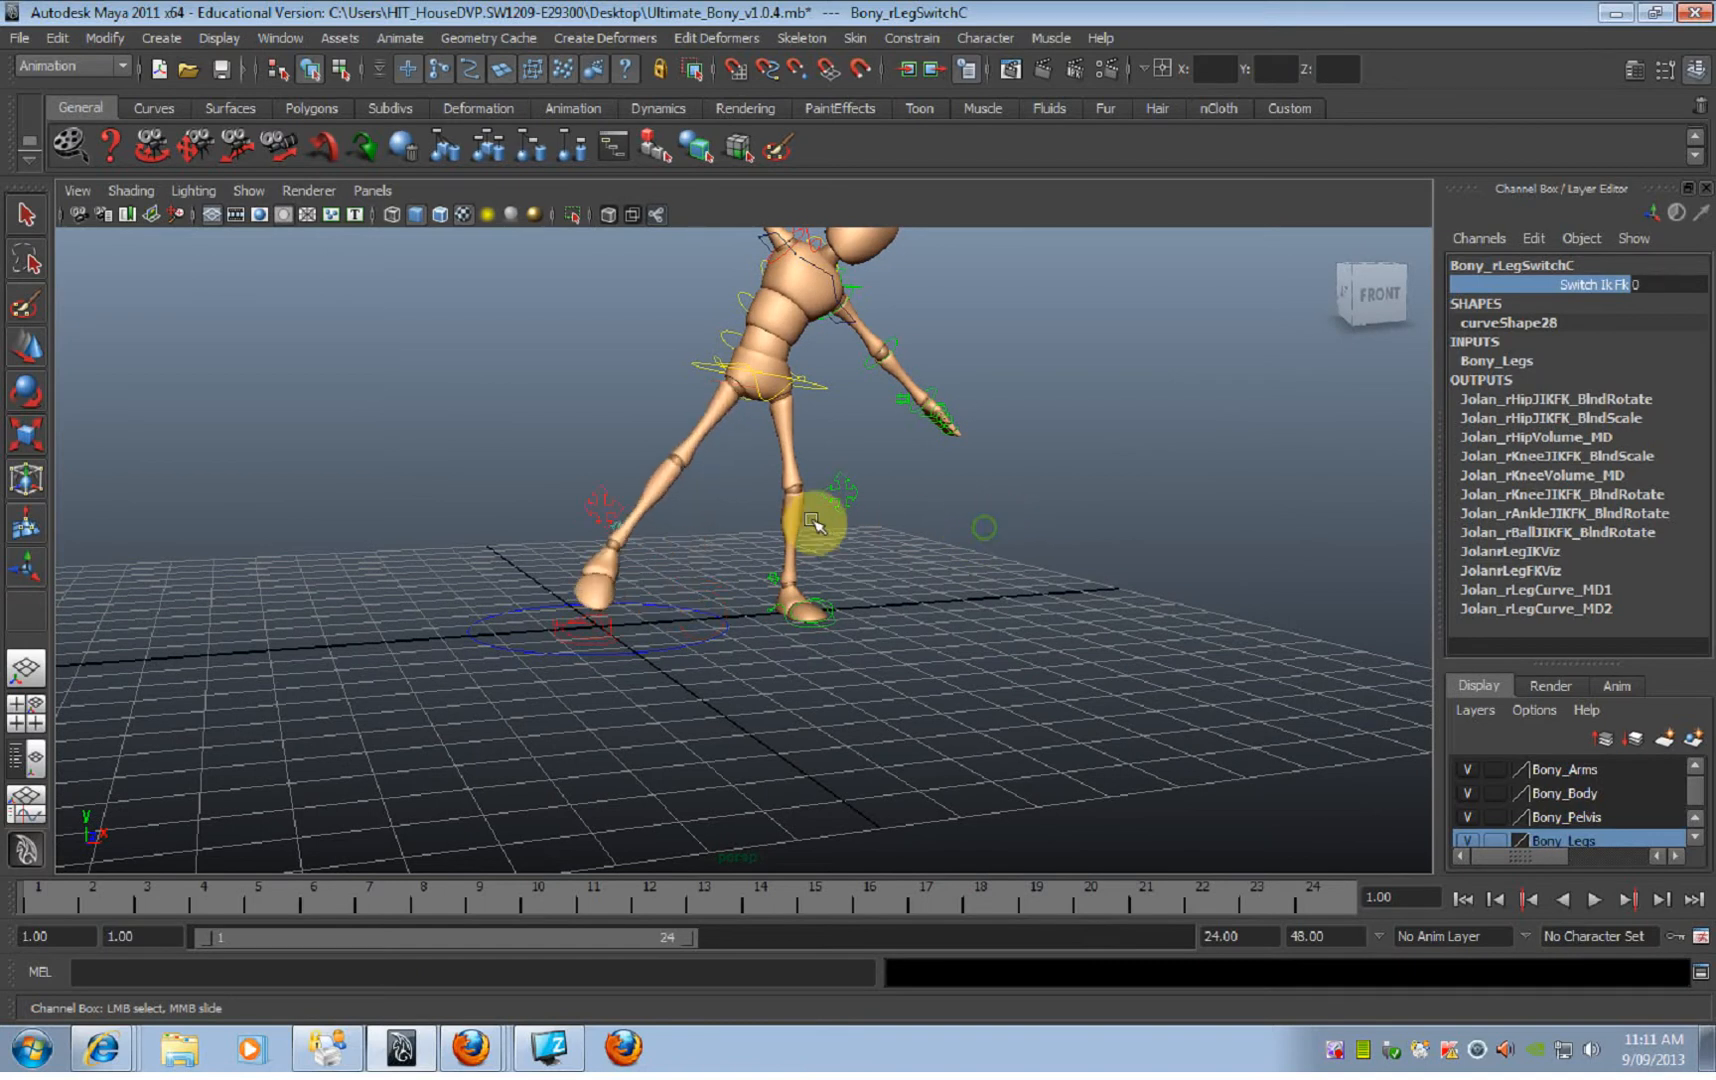
Step: Select the right foot IK control with the Move tool and examine its Translate X channel
left_click(600, 620)
key("w")
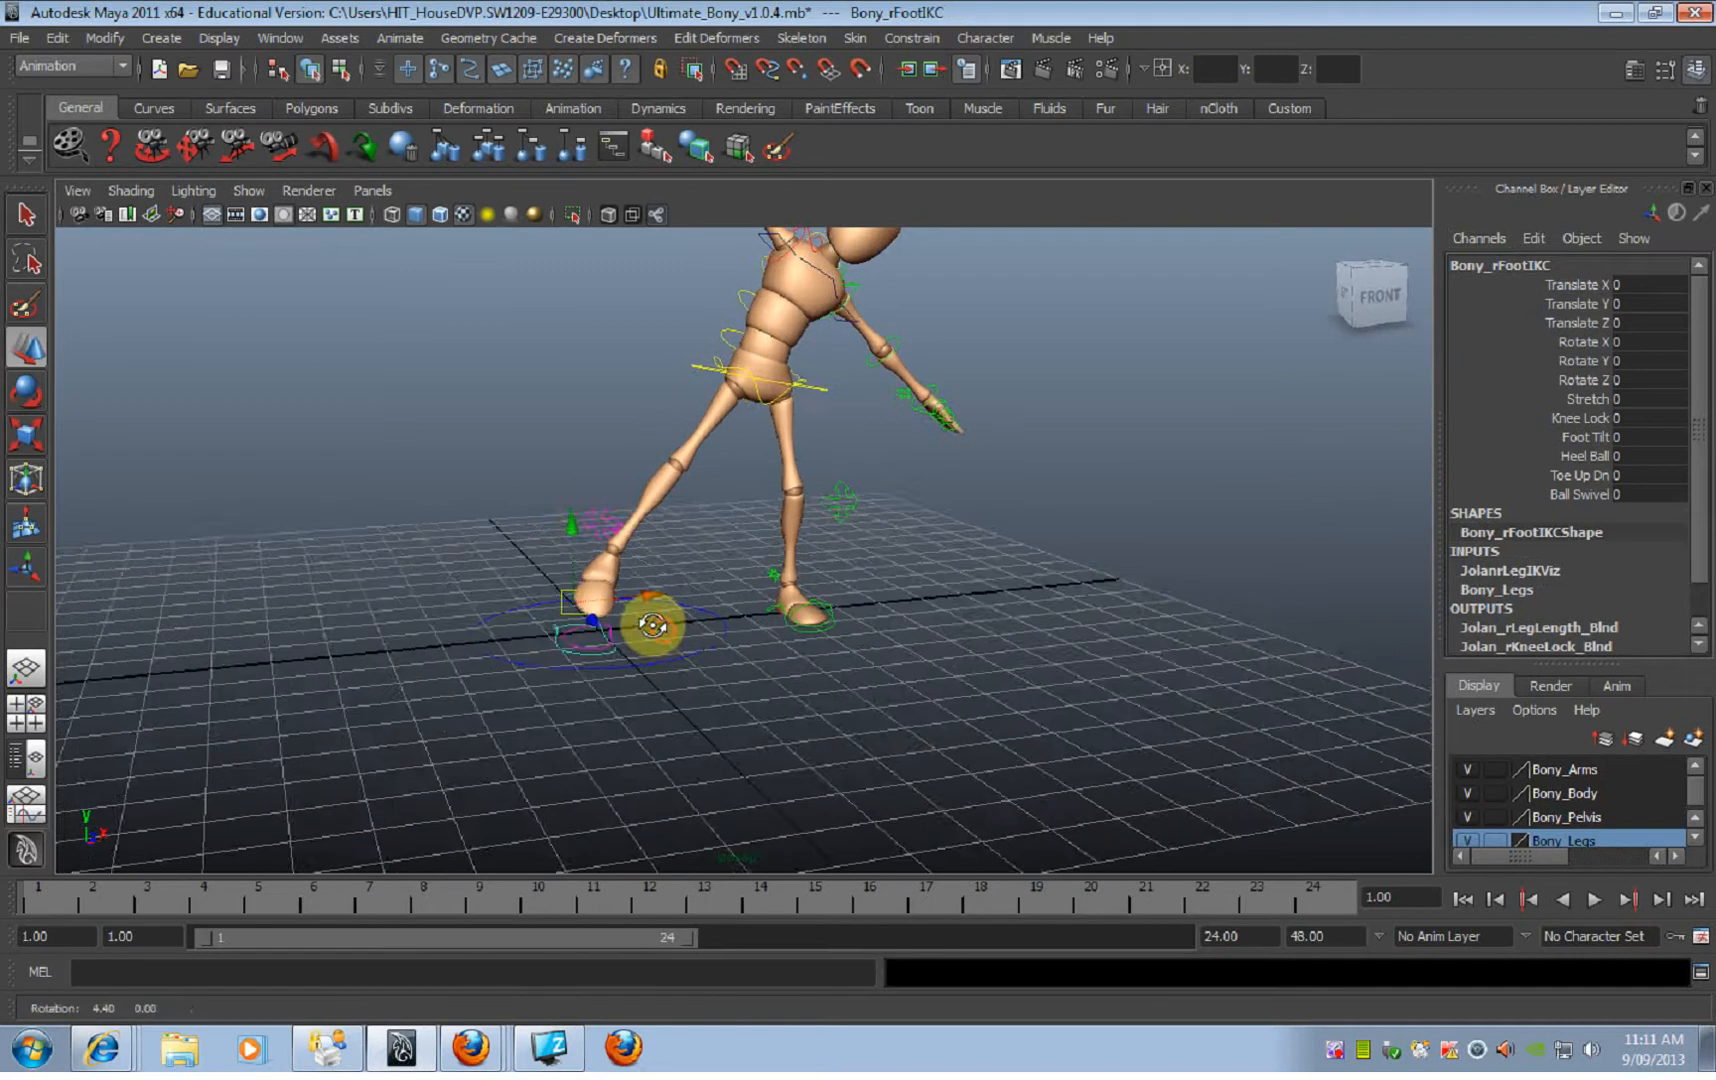
left_click(1590, 288)
middle_click_drag(945, 482, 1010, 488)
left_click_drag(989, 486, 708, 551, "alt")
Step: Switch the right leg to FK by scrubbing its Switch Ik Fk value to 1
left_click(673, 560)
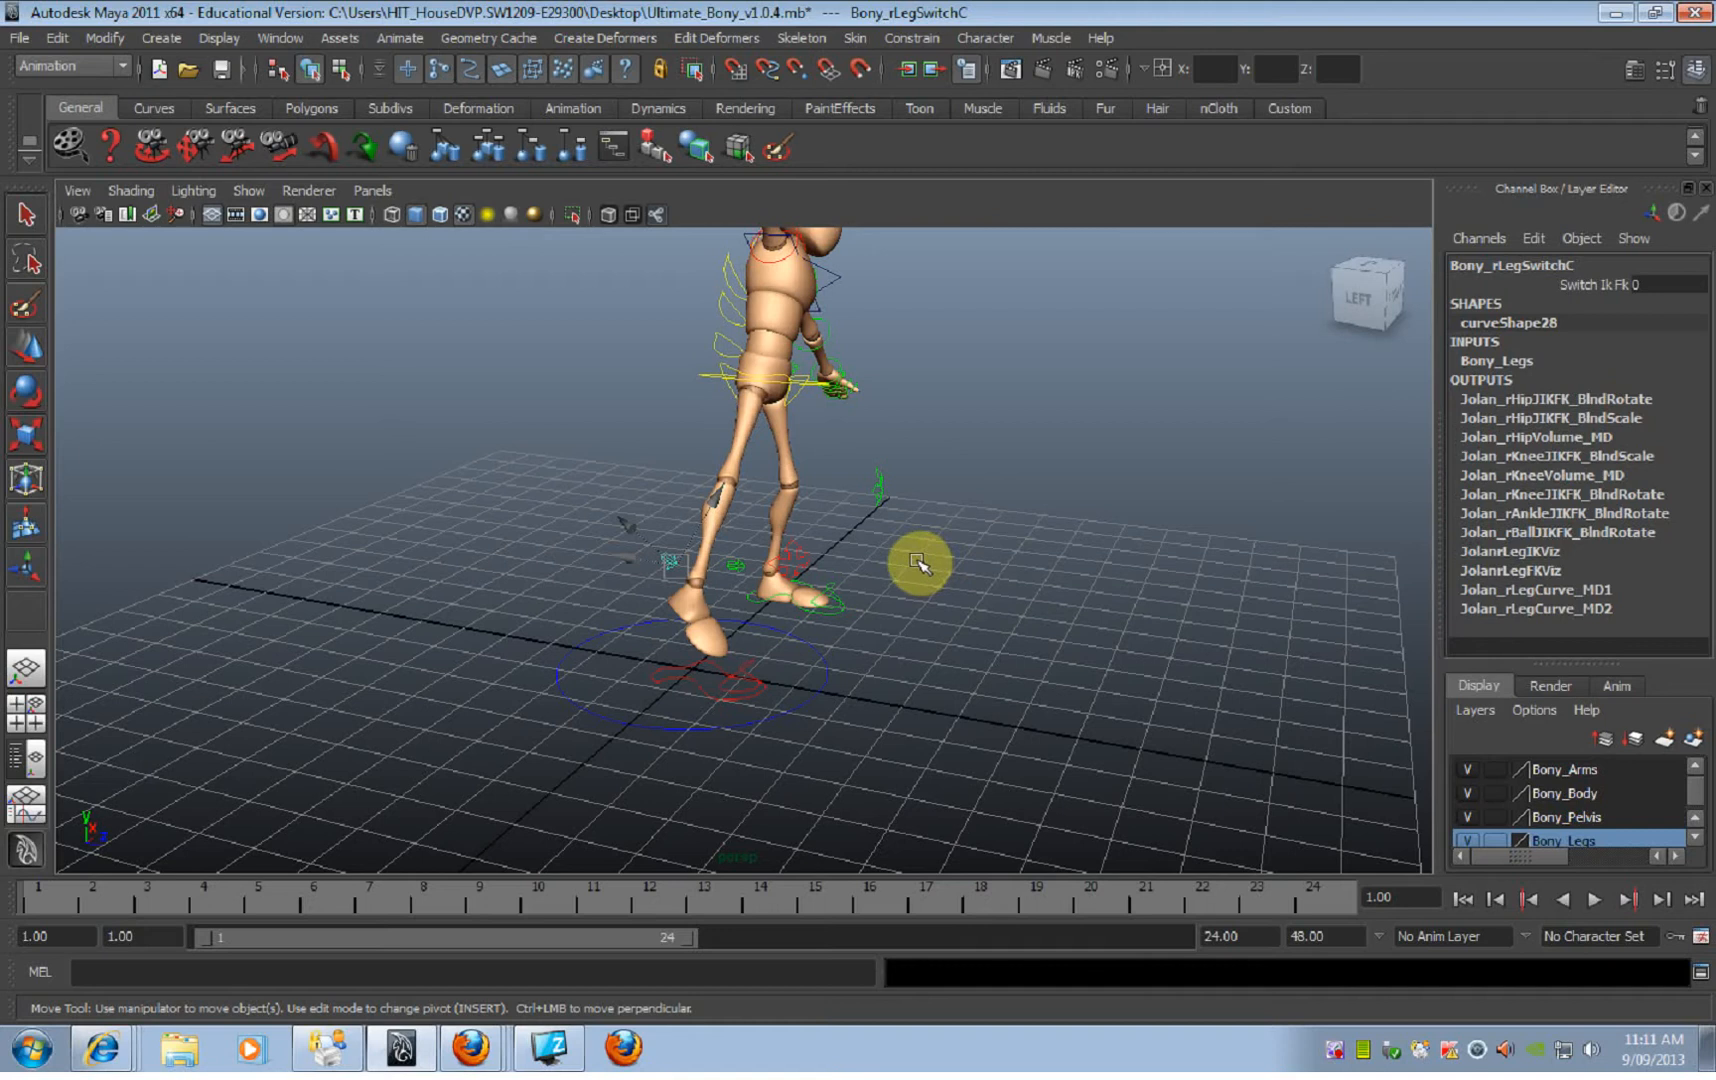
left_click_drag(908, 567, 797, 527, "alt")
left_click(1606, 288)
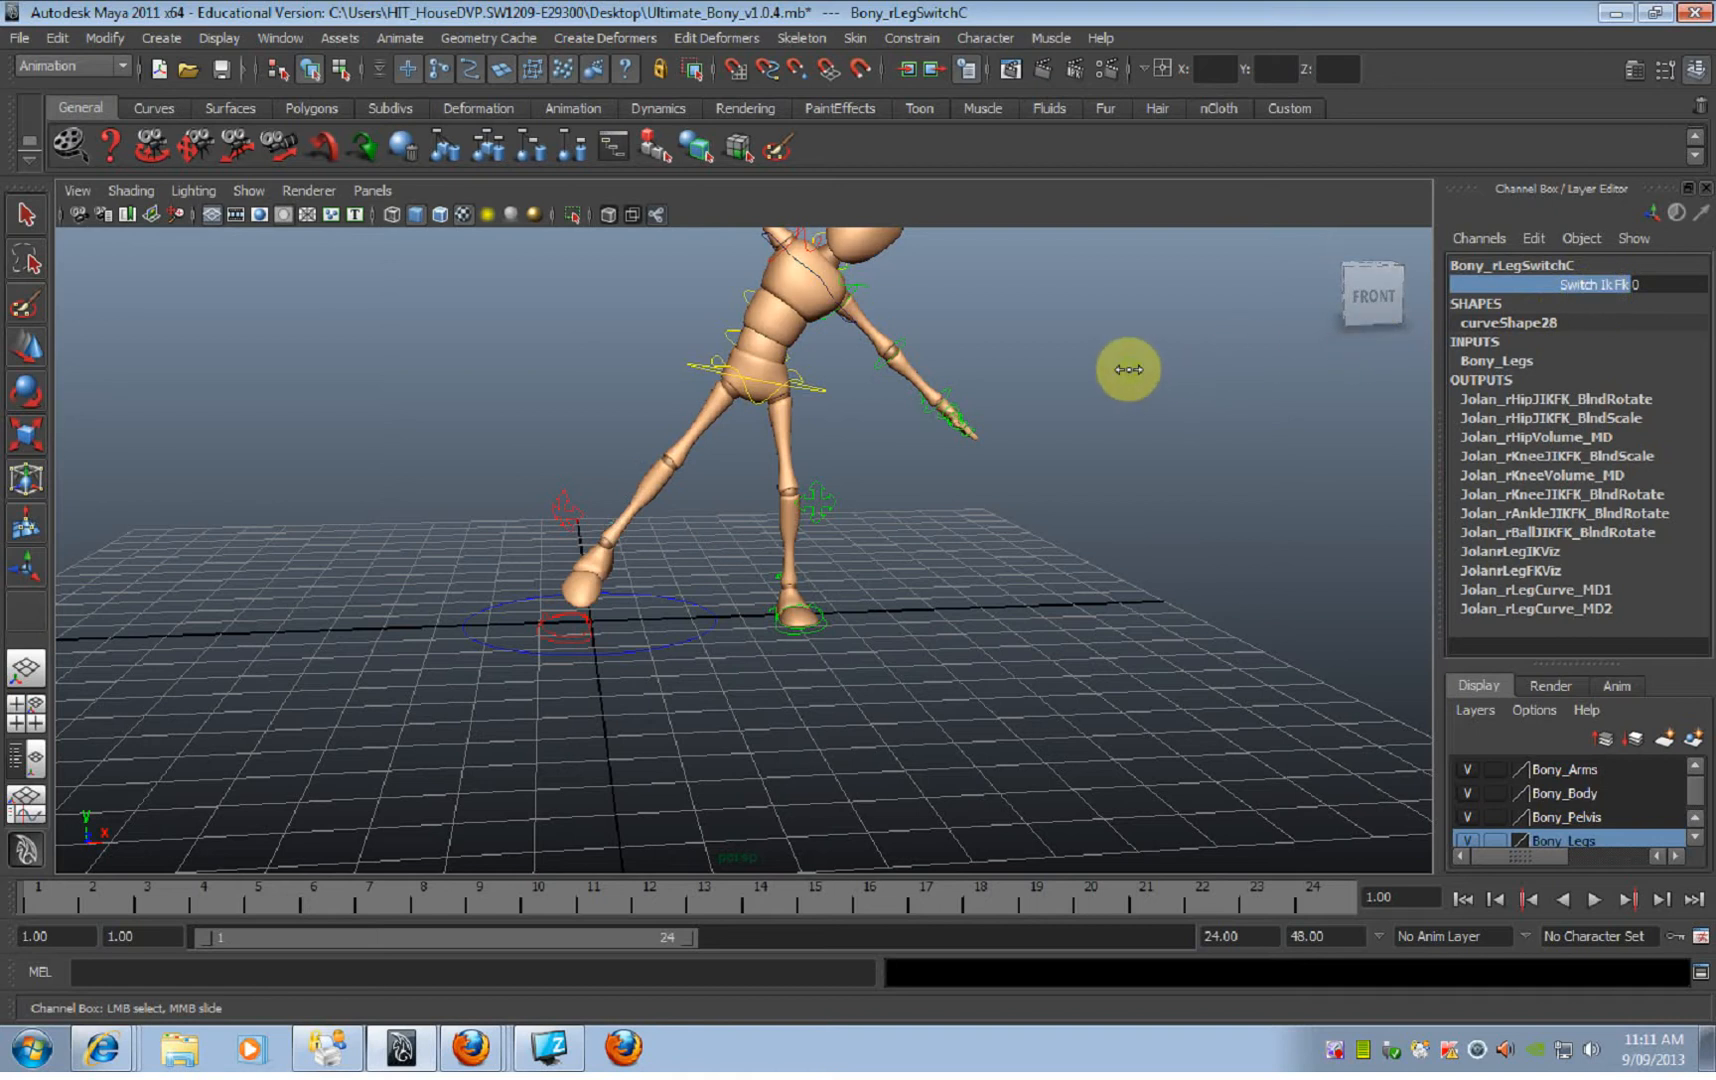
middle_click_drag(1128, 369, 1153, 368)
left_click_drag(806, 617, 757, 573, "alt")
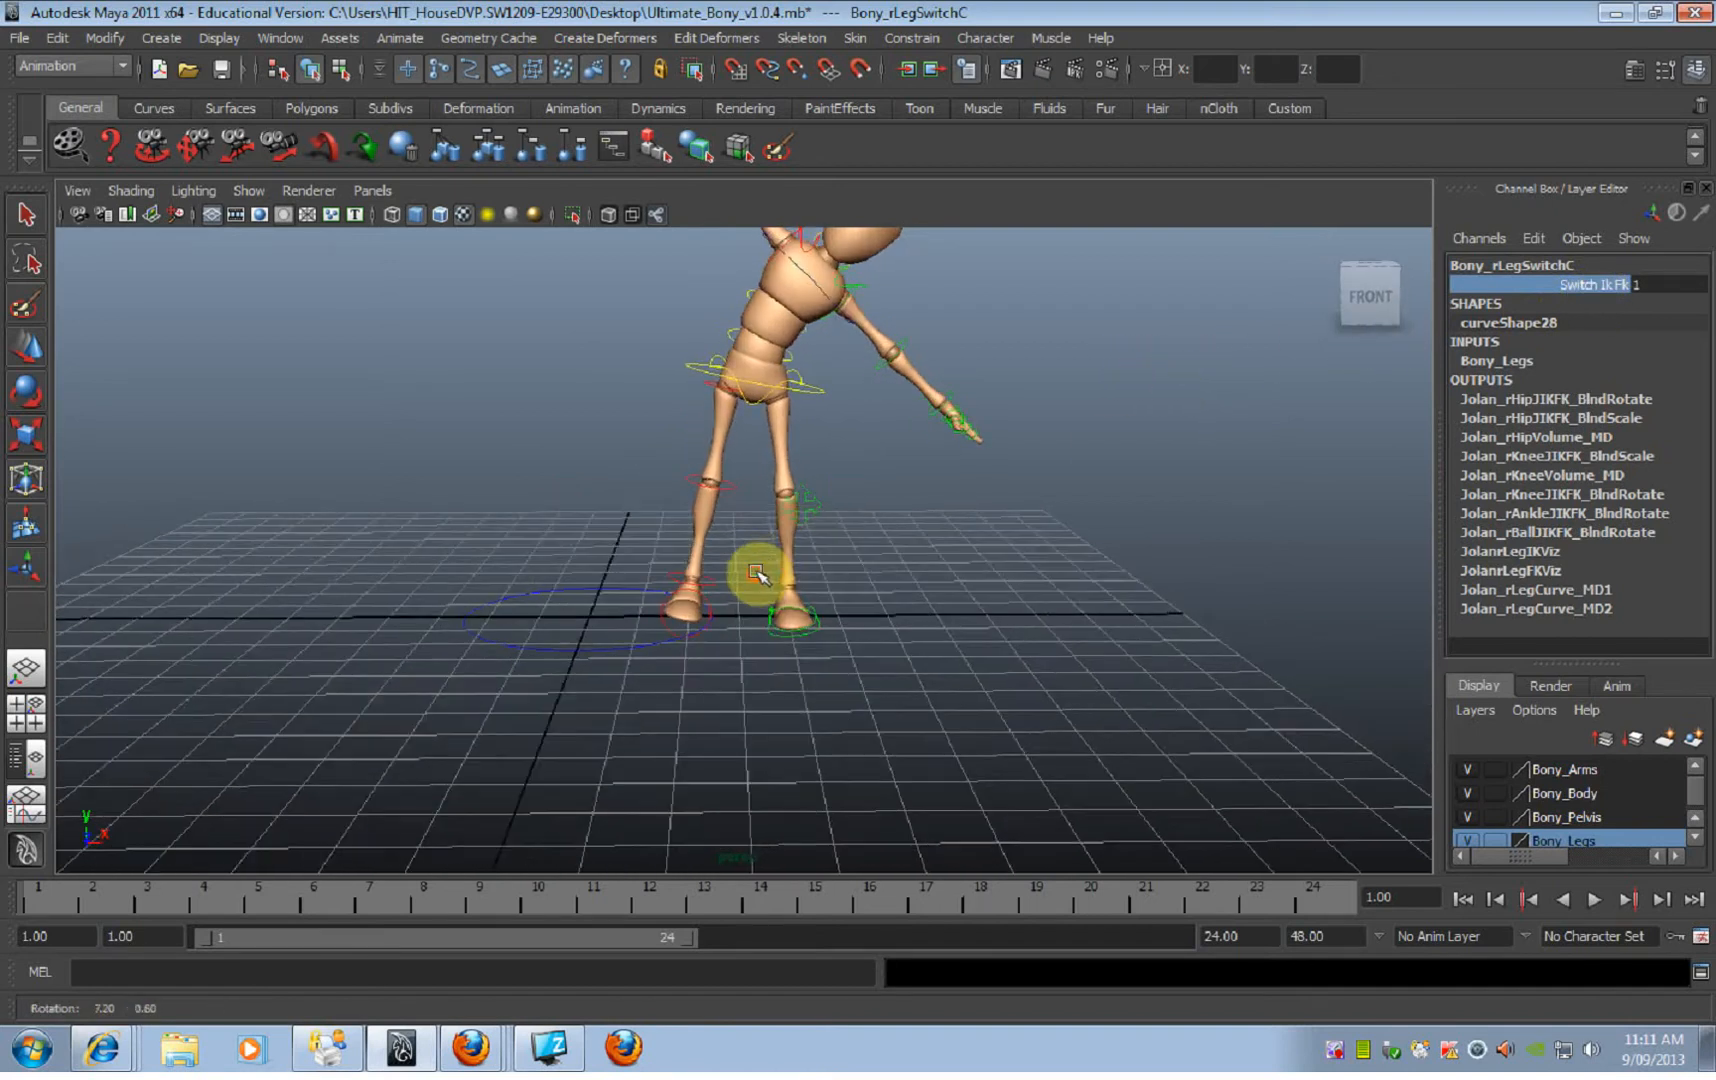
Step: Try rotating the root control about Z with the right leg in FK and undo the rotation
left_click_drag(800, 433, 858, 436, "alt")
left_click(818, 393)
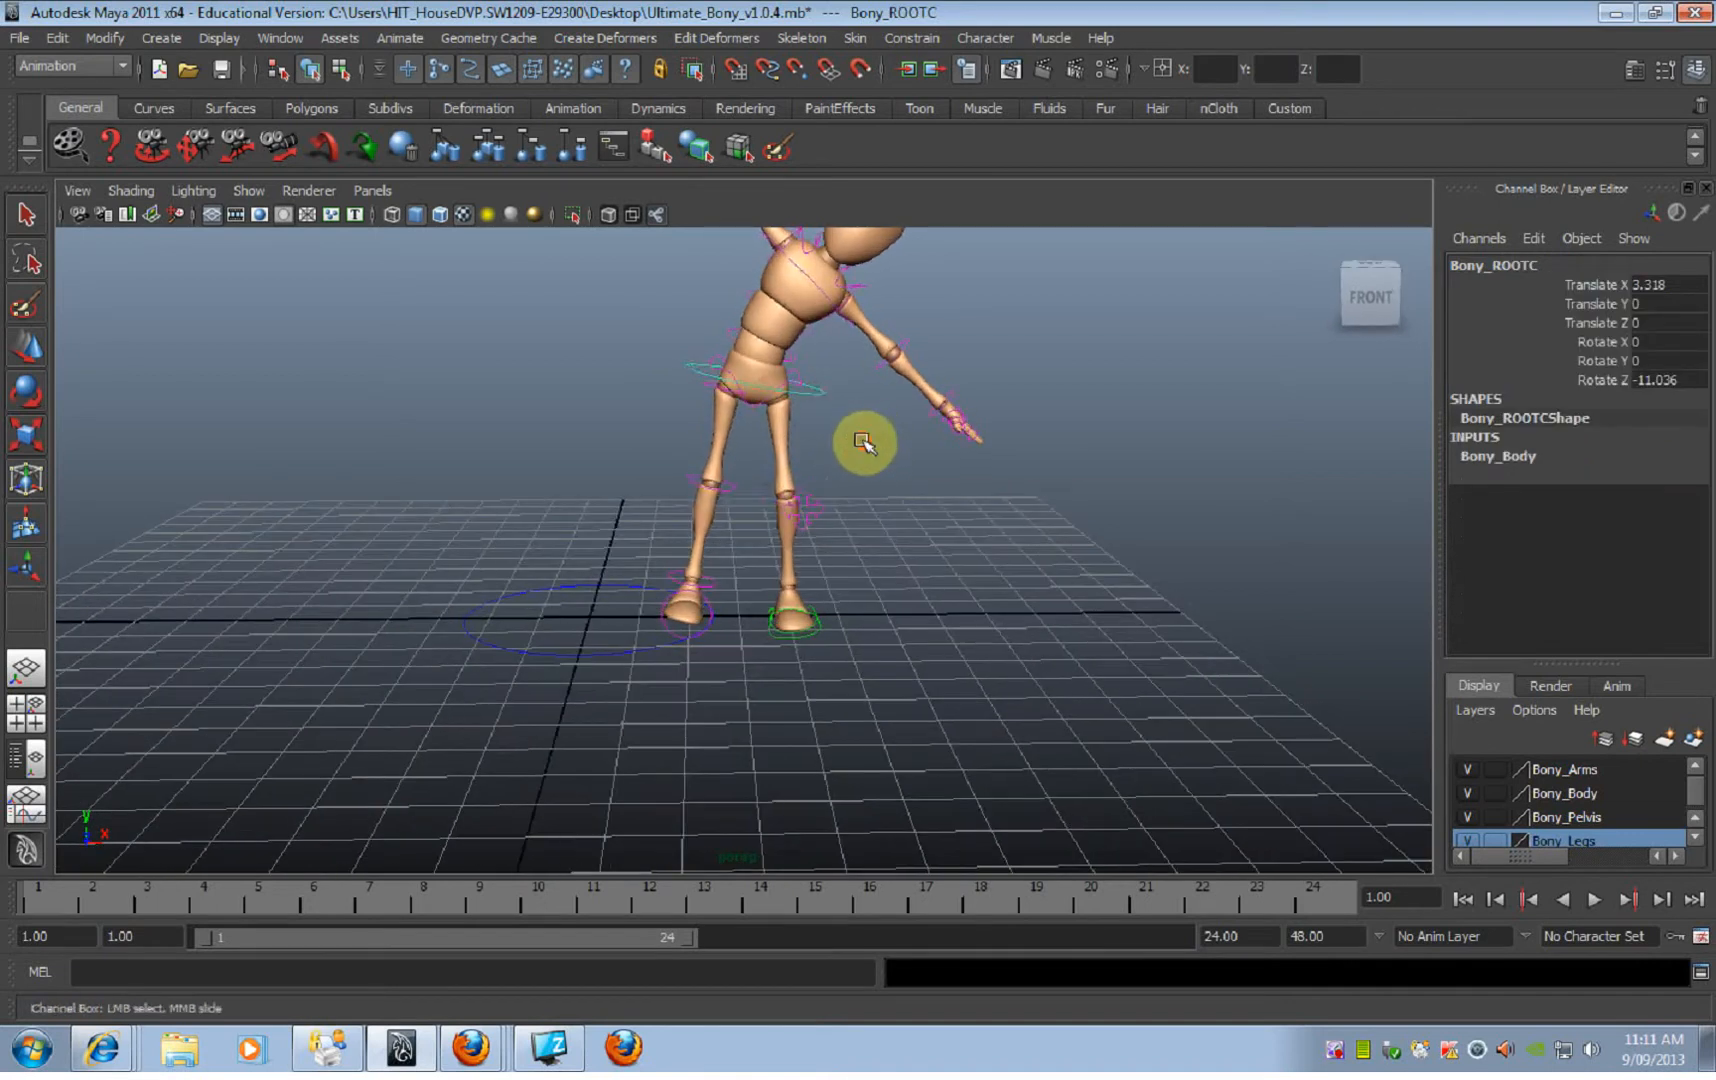
key("e")
left_click_drag(825, 292, 858, 402)
key("ctrl+z")
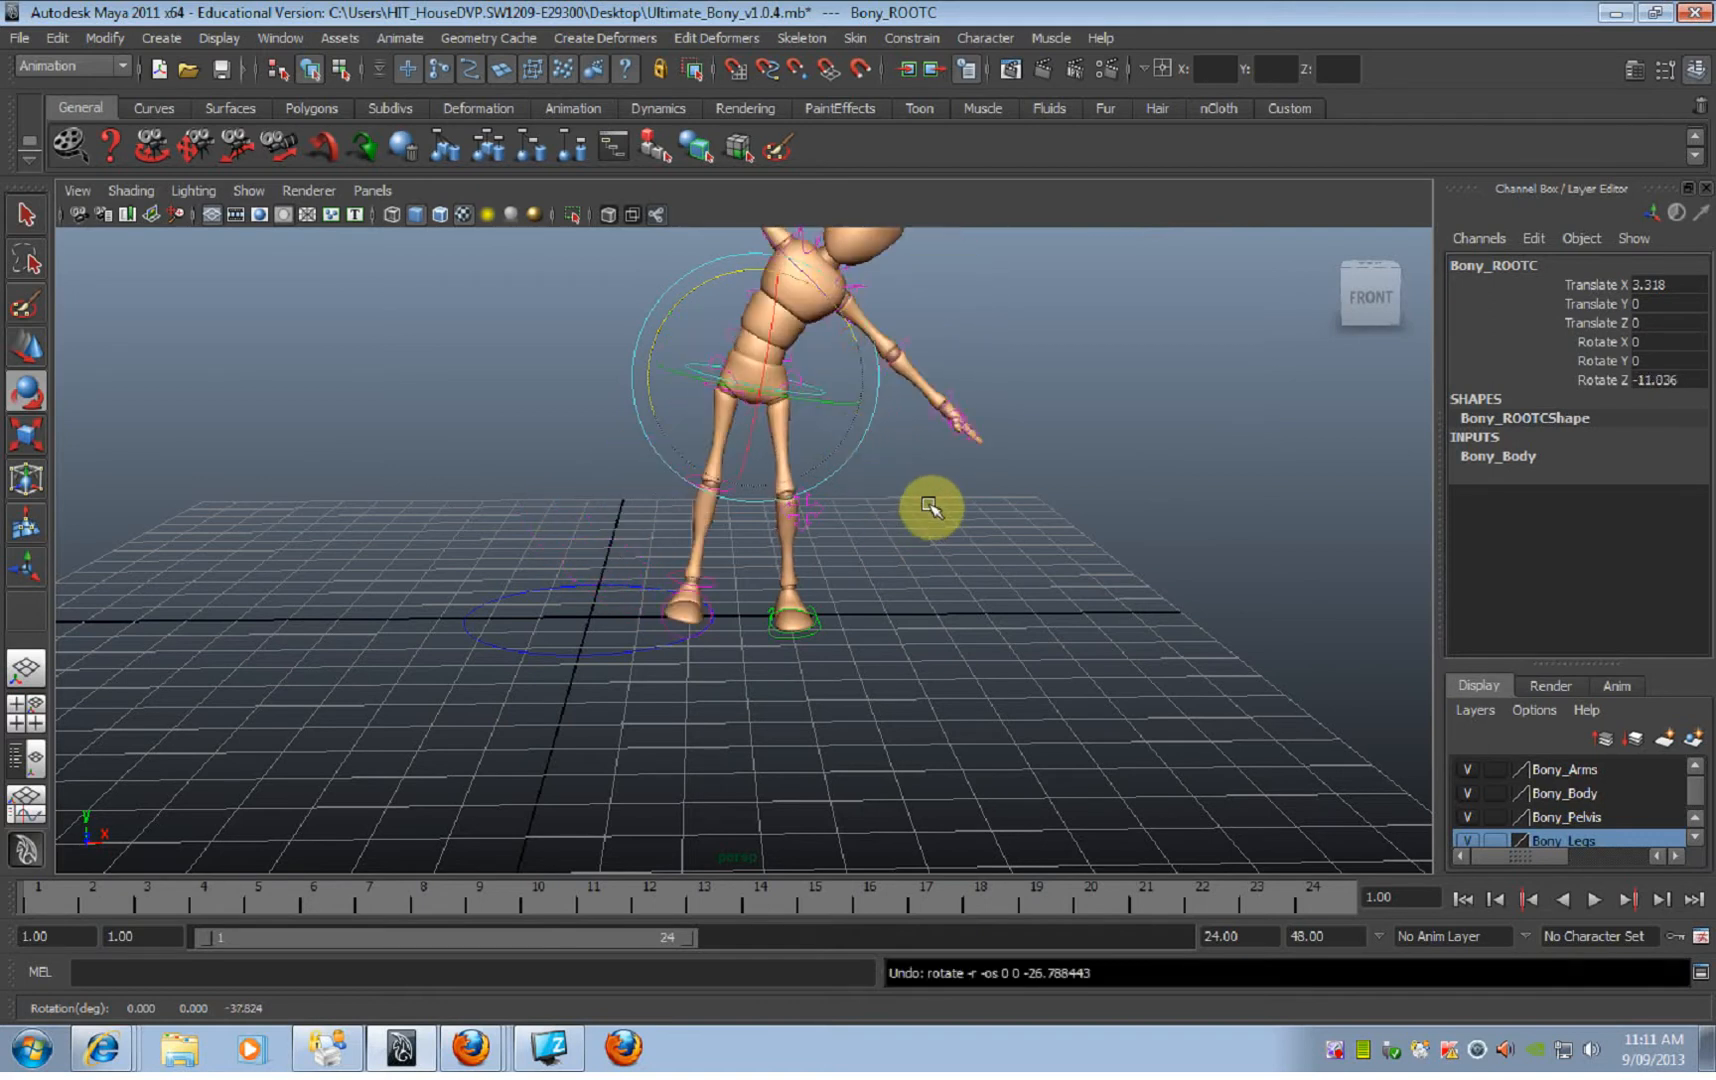
Step: Swing the right leg outward by rotating its hip FK control to about 22.204 on Rotate Y
left_click(929, 508)
left_click_drag(900, 502, 869, 483, "alt")
middle_click_drag(869, 483, 925, 527, "alt")
right_click_drag(926, 528, 1101, 553, "alt")
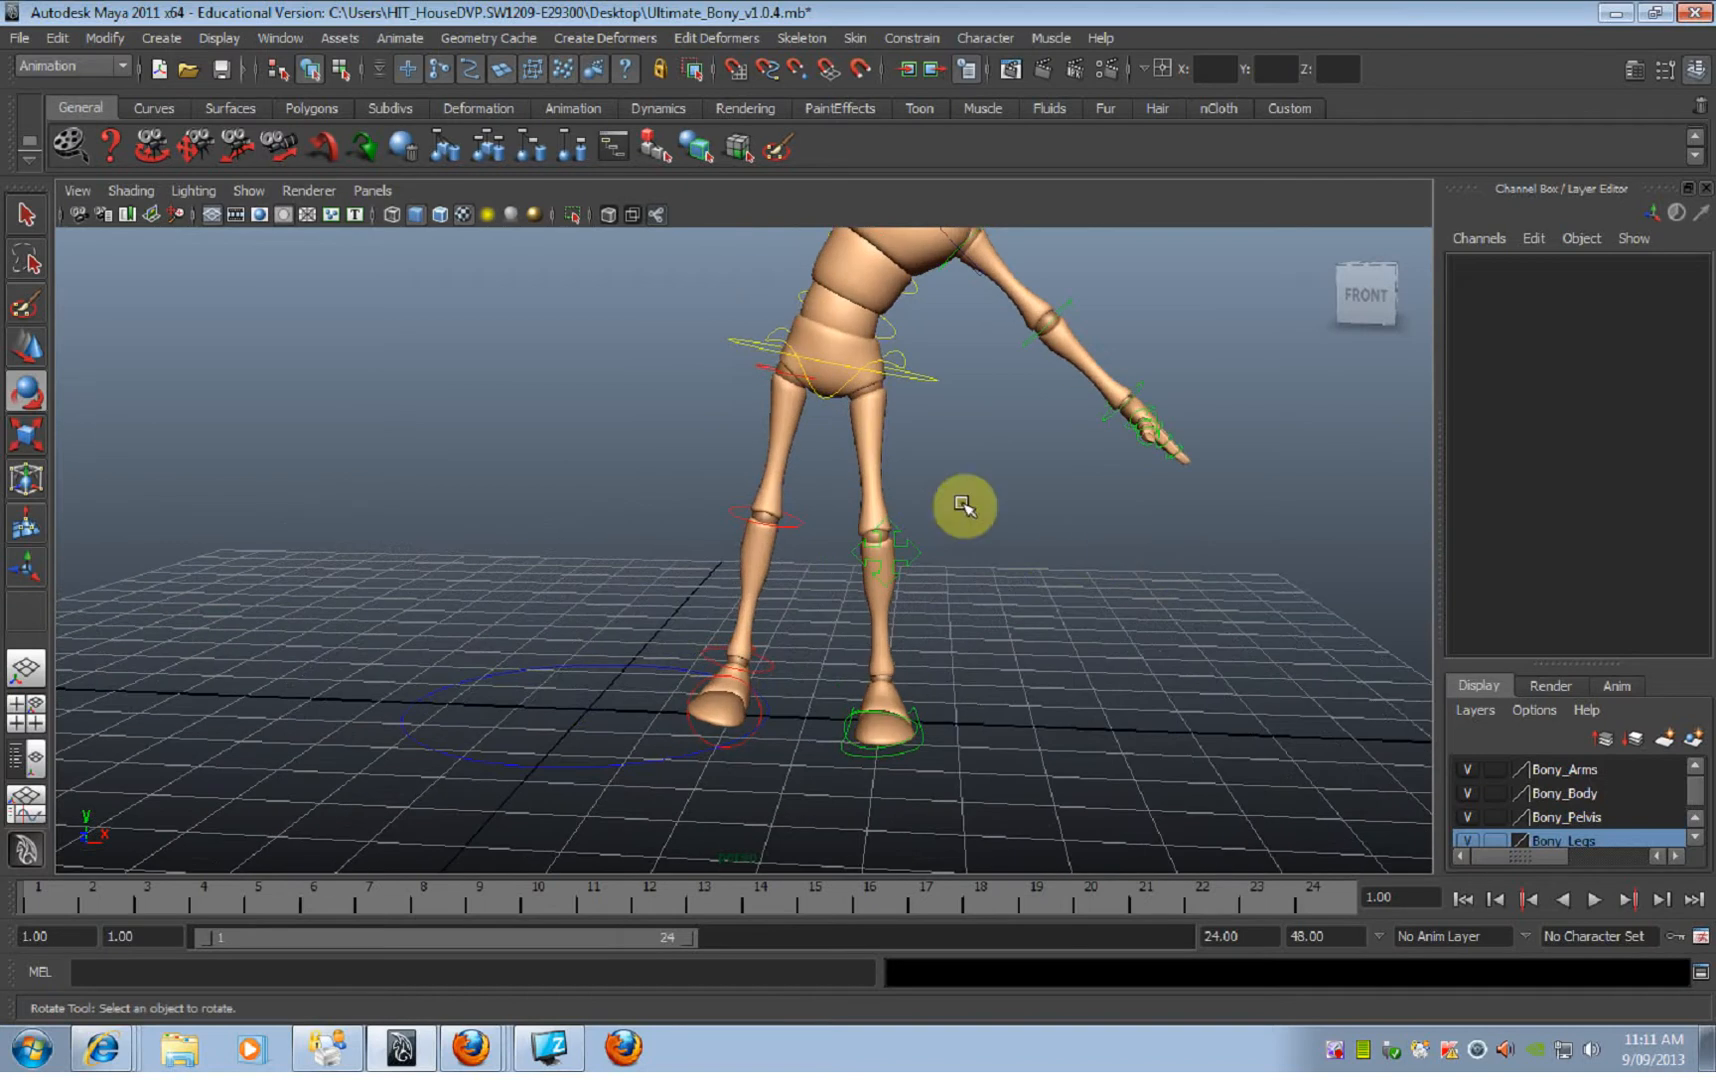
left_click(775, 392)
right_click_drag(766, 383, 695, 402, "alt")
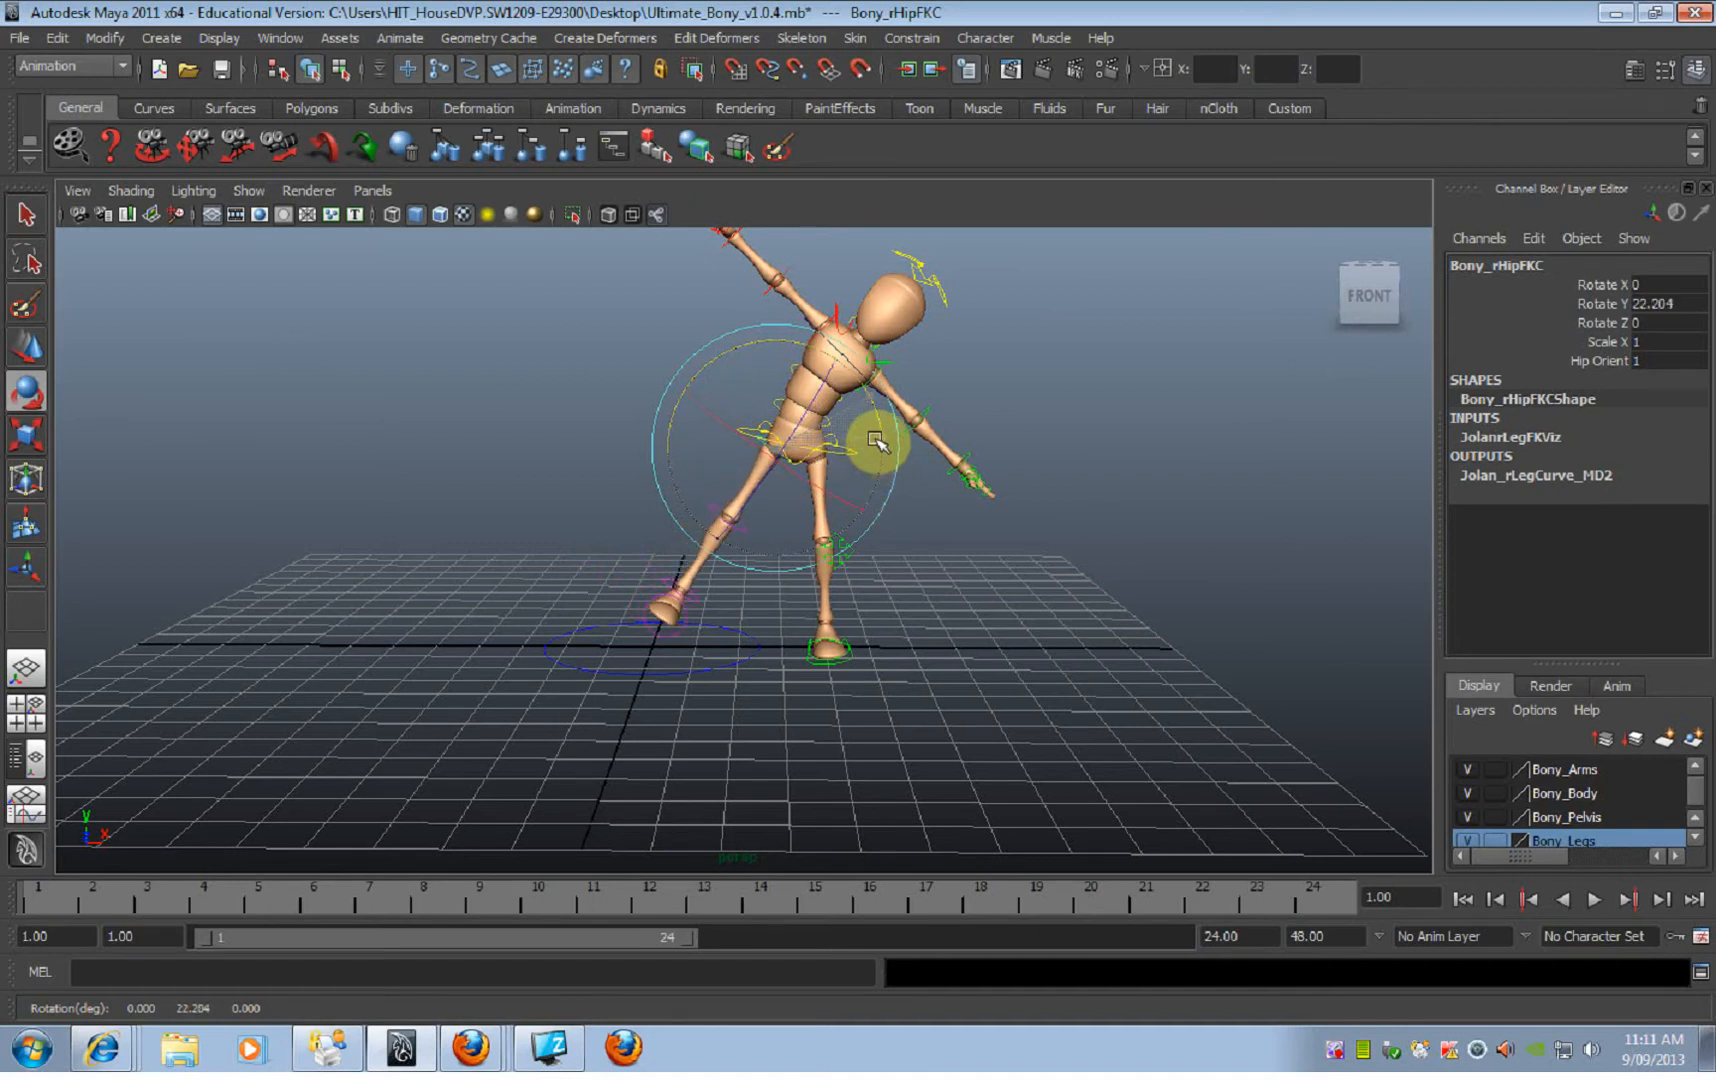
left_click_drag(910, 558, 873, 541, "alt")
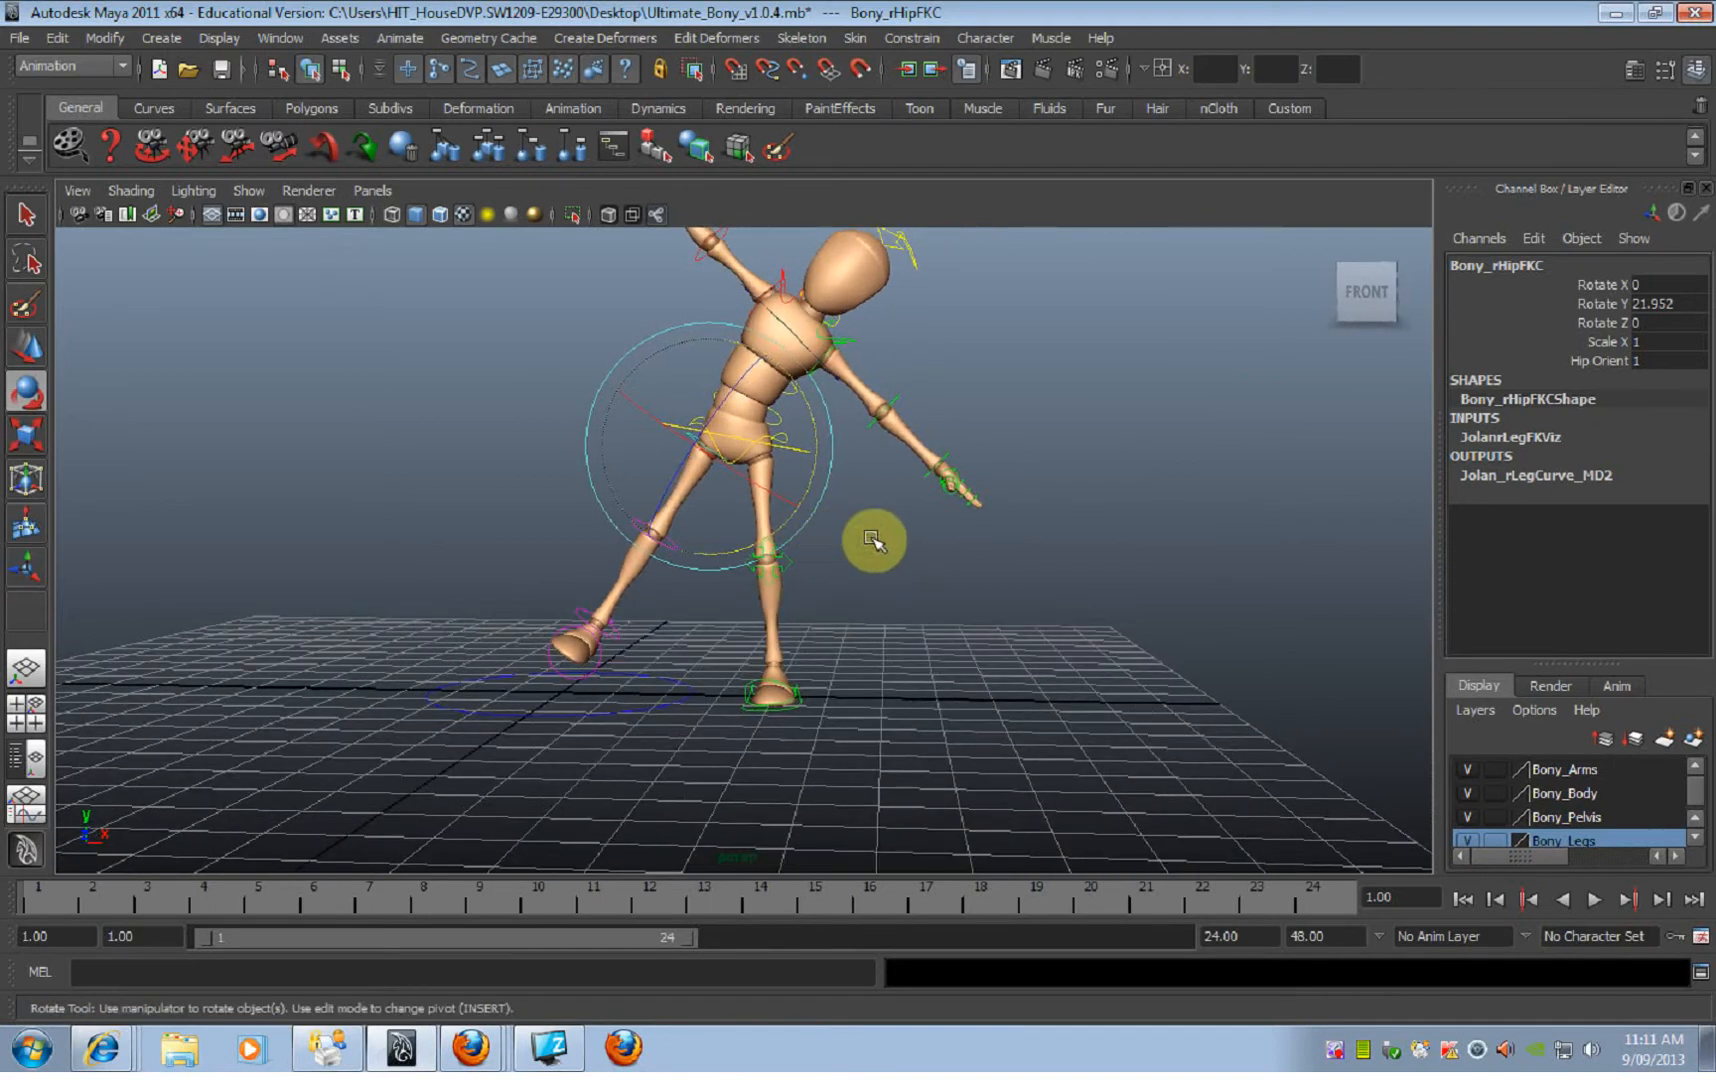
Step: Tilt the root control further sideways over the standing leg with the Rotate tool and check it with the Move tool
left_click(797, 452)
left_click_drag(843, 418, 706, 464)
left_click(1004, 444)
left_click_drag(1004, 444, 783, 484, "alt")
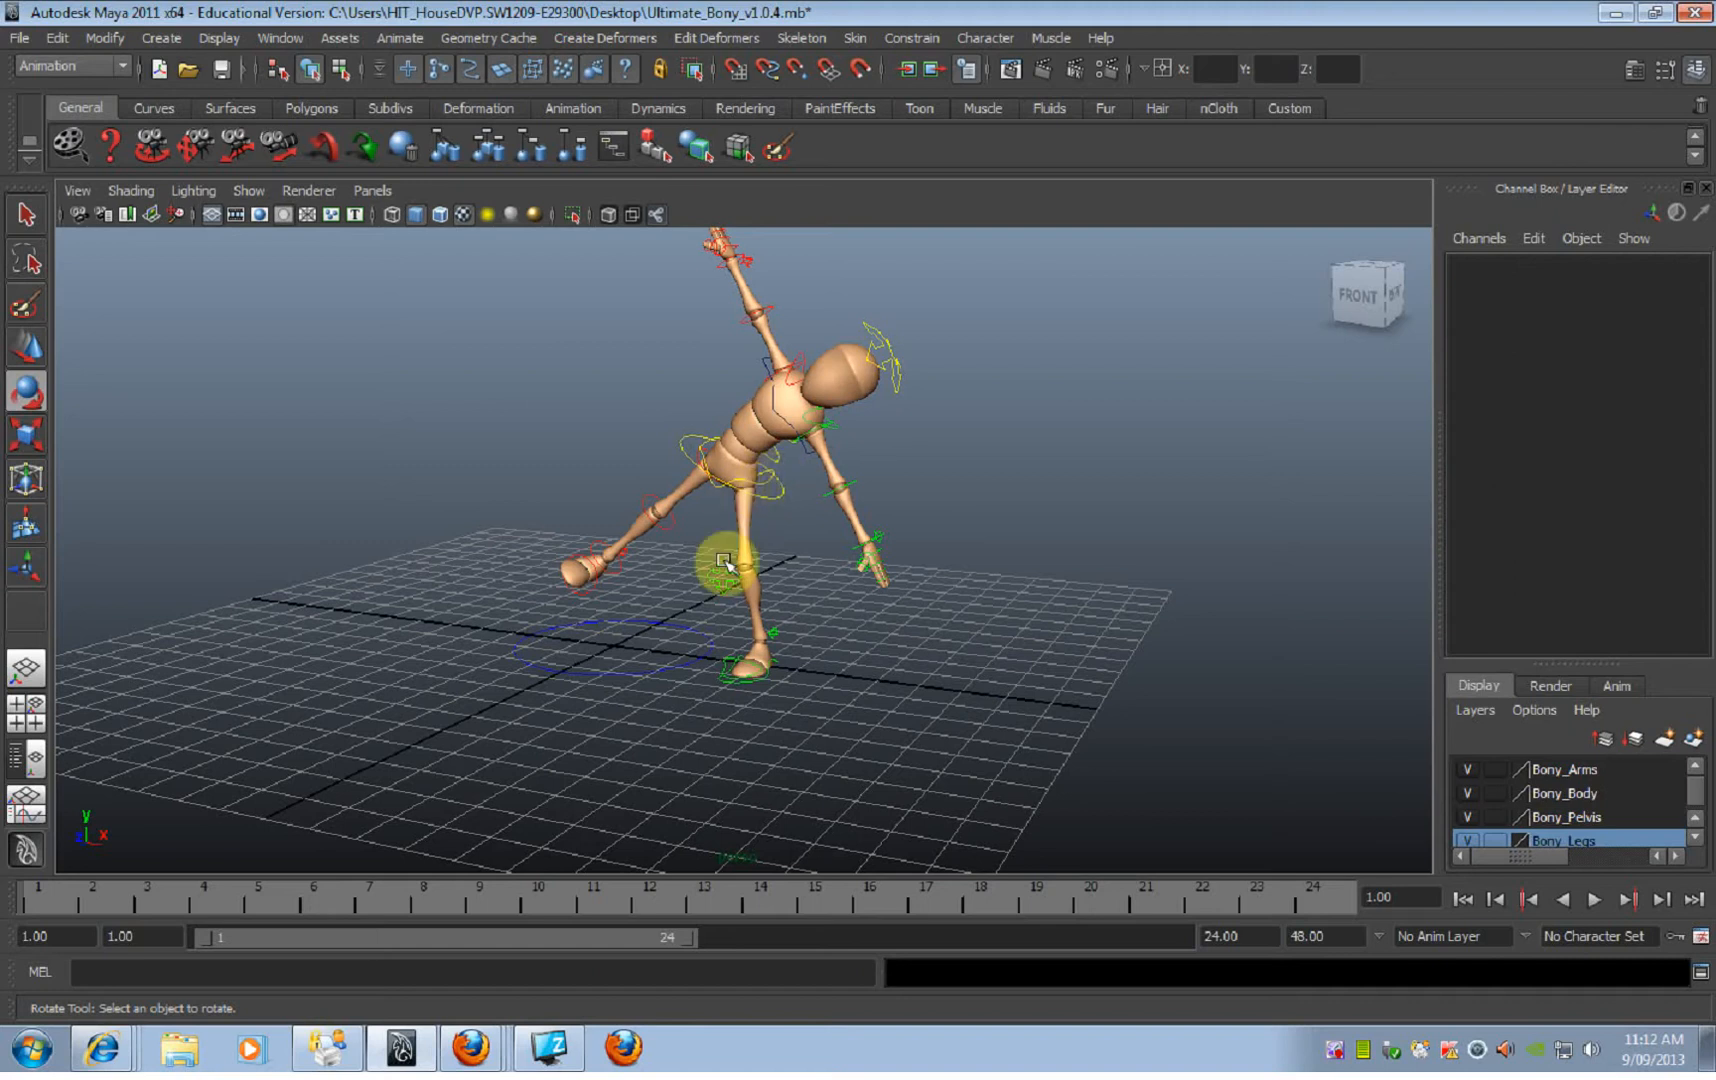
left_click_drag(812, 601, 858, 536, "alt")
left_click(783, 497)
left_click_drag(766, 506, 782, 462, "alt")
key("w")
left_click_drag(921, 476, 862, 552, "alt")
left_click(797, 534)
Step: Select the spine FK controls together and bend the torso back upright to about 13.576 on Rotate Z
left_click(742, 430)
key("q")
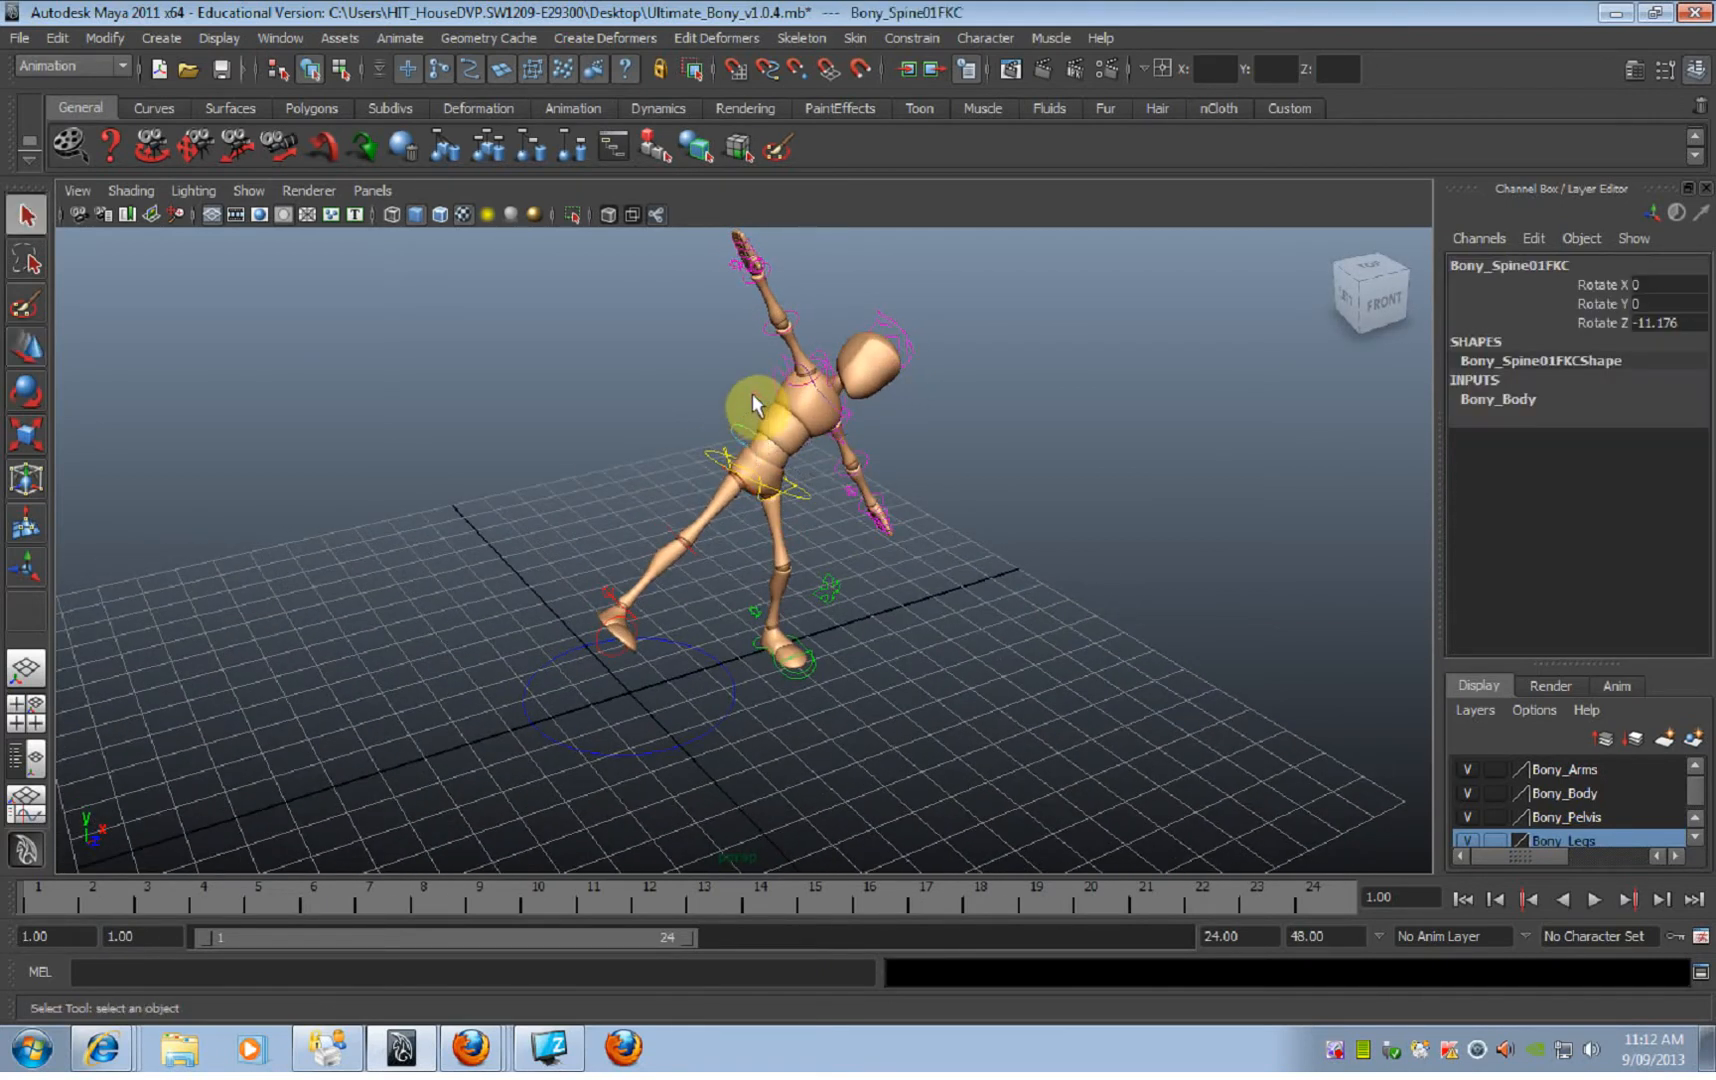
left_click_drag(861, 443, 849, 392, "alt")
key("e")
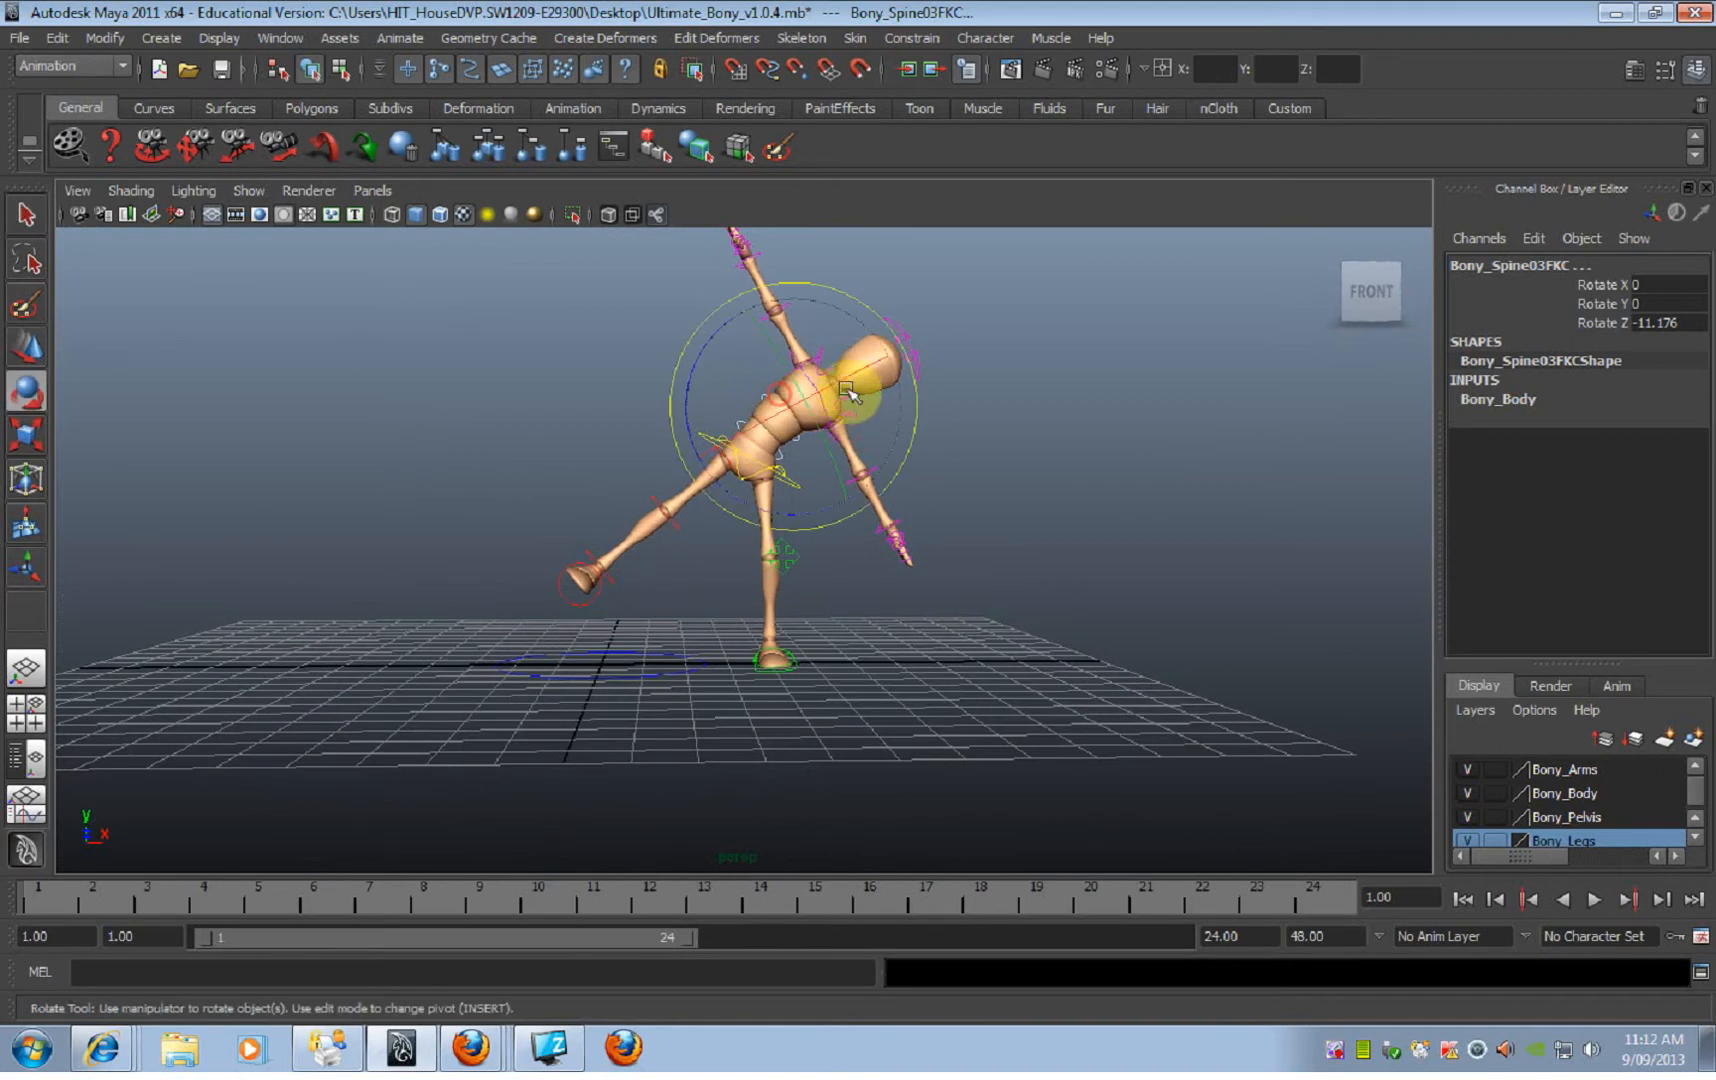
left_click_drag(718, 333, 665, 372)
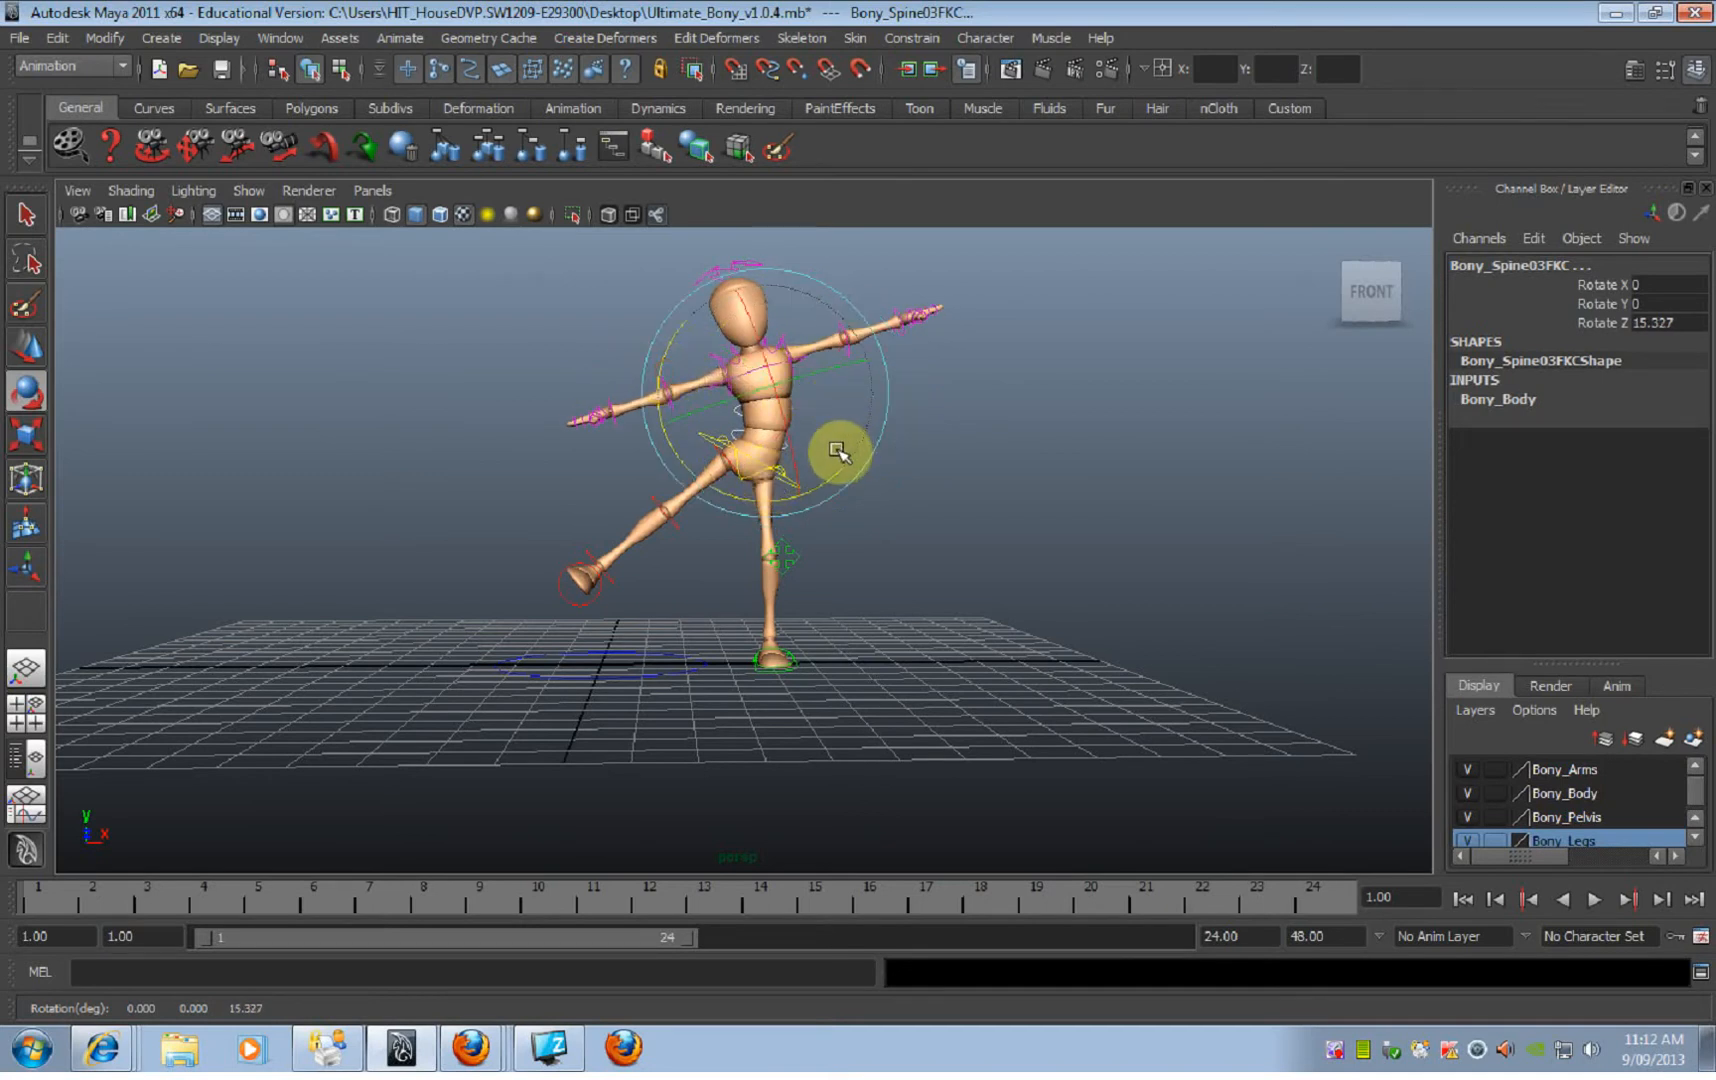
left_click_drag(826, 484, 821, 480)
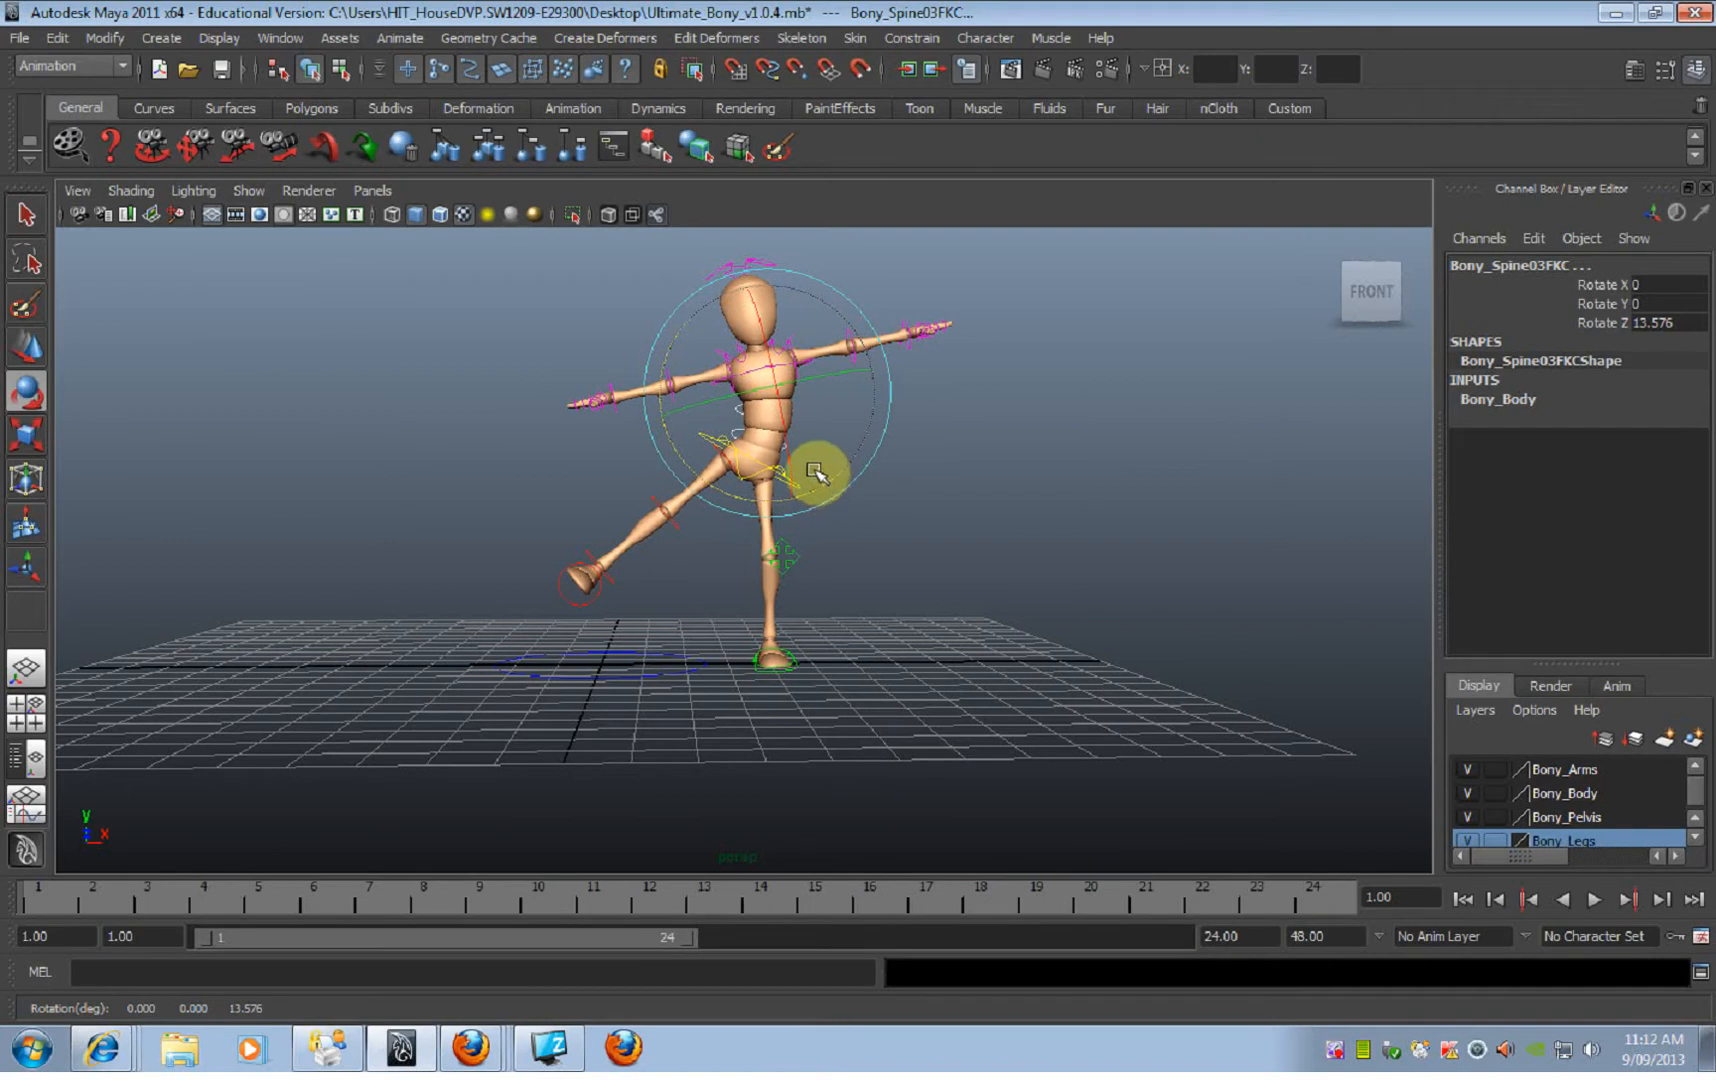
left_click_drag(919, 521, 884, 541, "alt")
left_click(889, 537)
mouse_move(846, 458)
left_mouse_down("alt")
mouse_move(835, 446)
mouse_move(852, 452)
left_mouse_up("alt")
right_click_drag(852, 452, 1096, 479, "alt")
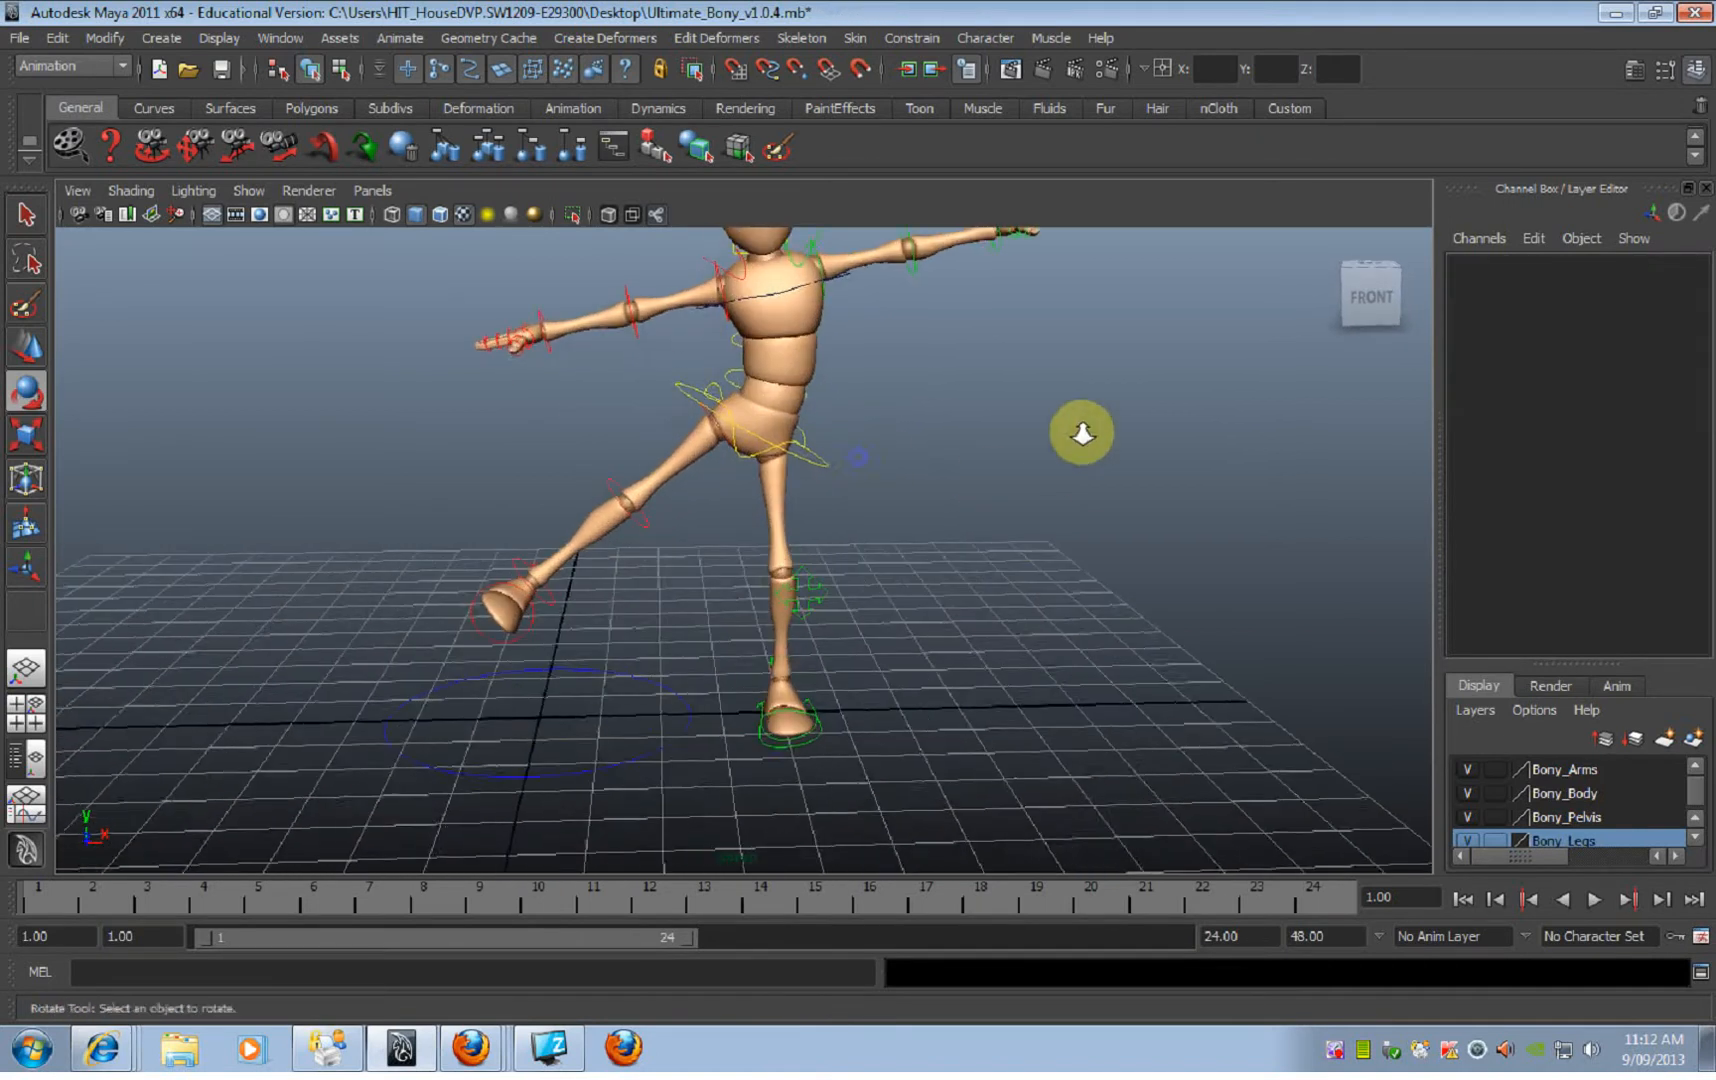
Step: Raise the left arm by rotating its shoulder FK control to about 32.396 on Rotate Z
middle_click_drag(888, 305, 840, 493, "alt")
left_click(775, 441)
left_click_drag(892, 502, 785, 314, "alt")
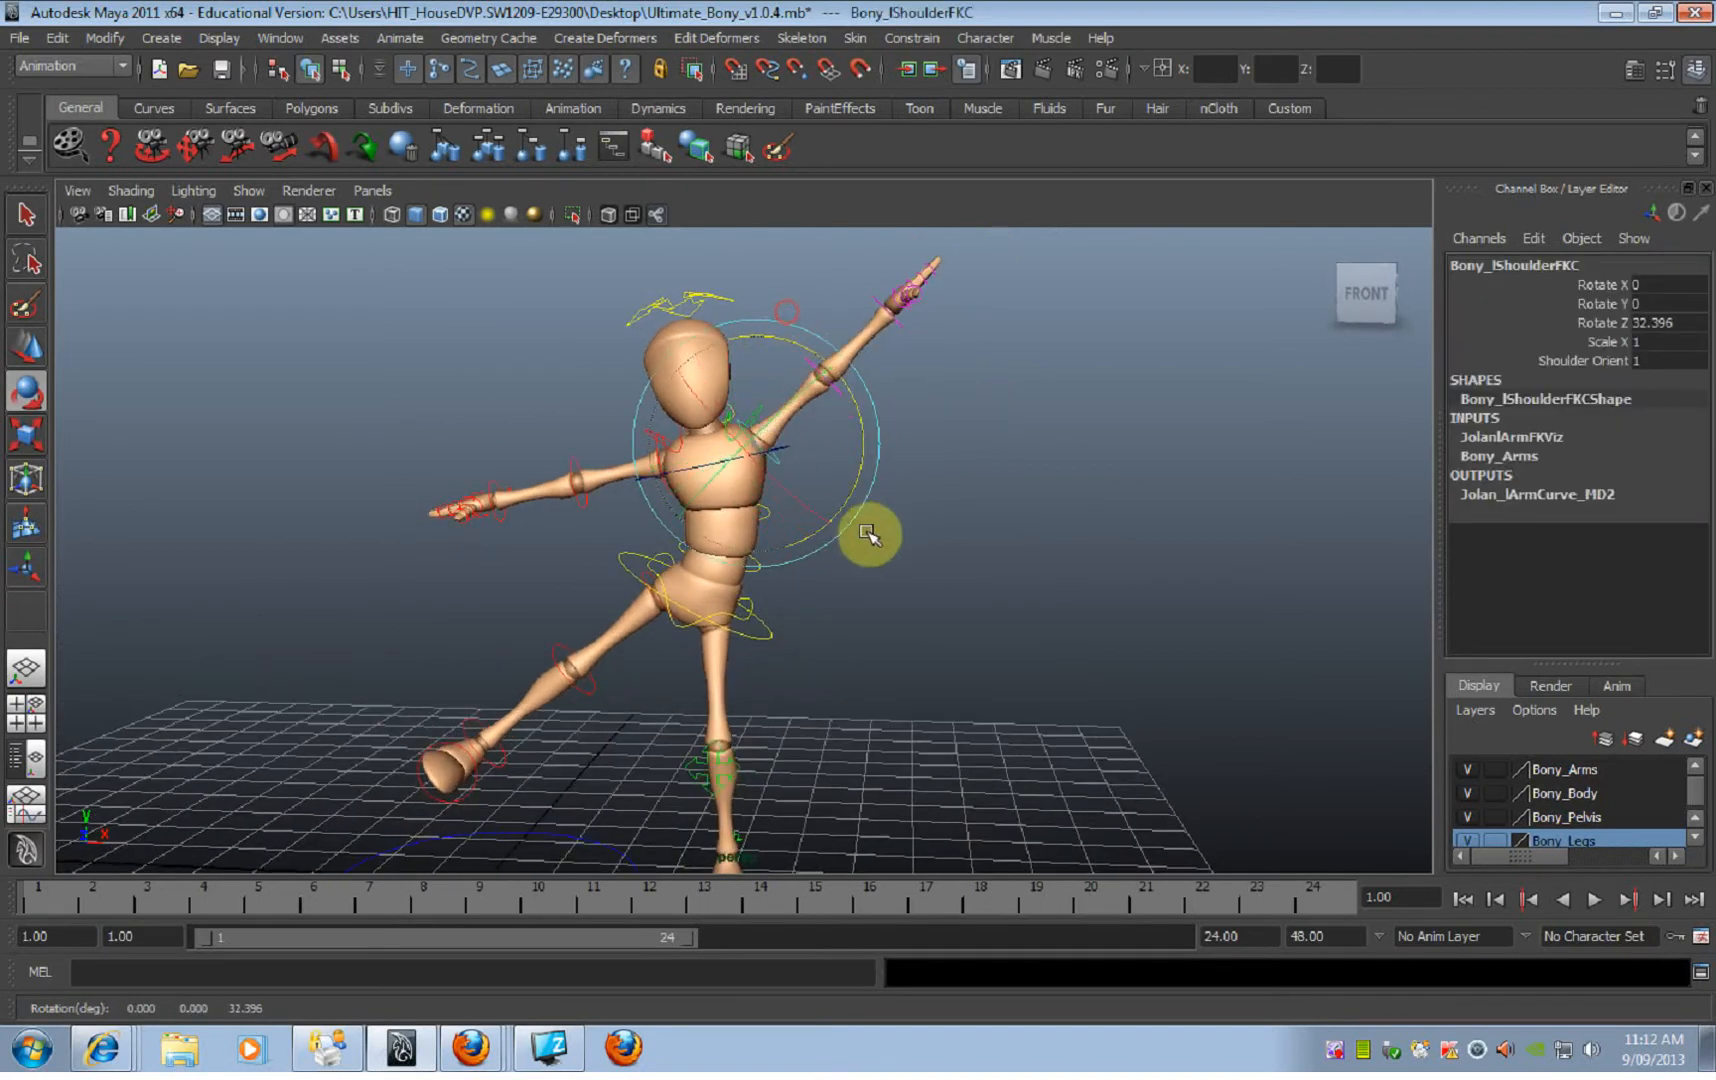
left_click_drag(869, 532, 858, 521, "alt")
left_click(958, 545)
Step: Examine the left elbow FK control and its rotation rings from several angles
left_click(832, 376)
left_click_drag(850, 395, 854, 452, "alt")
middle_click_drag(854, 452, 860, 538, "alt")
right_click_drag(860, 538, 946, 571, "alt")
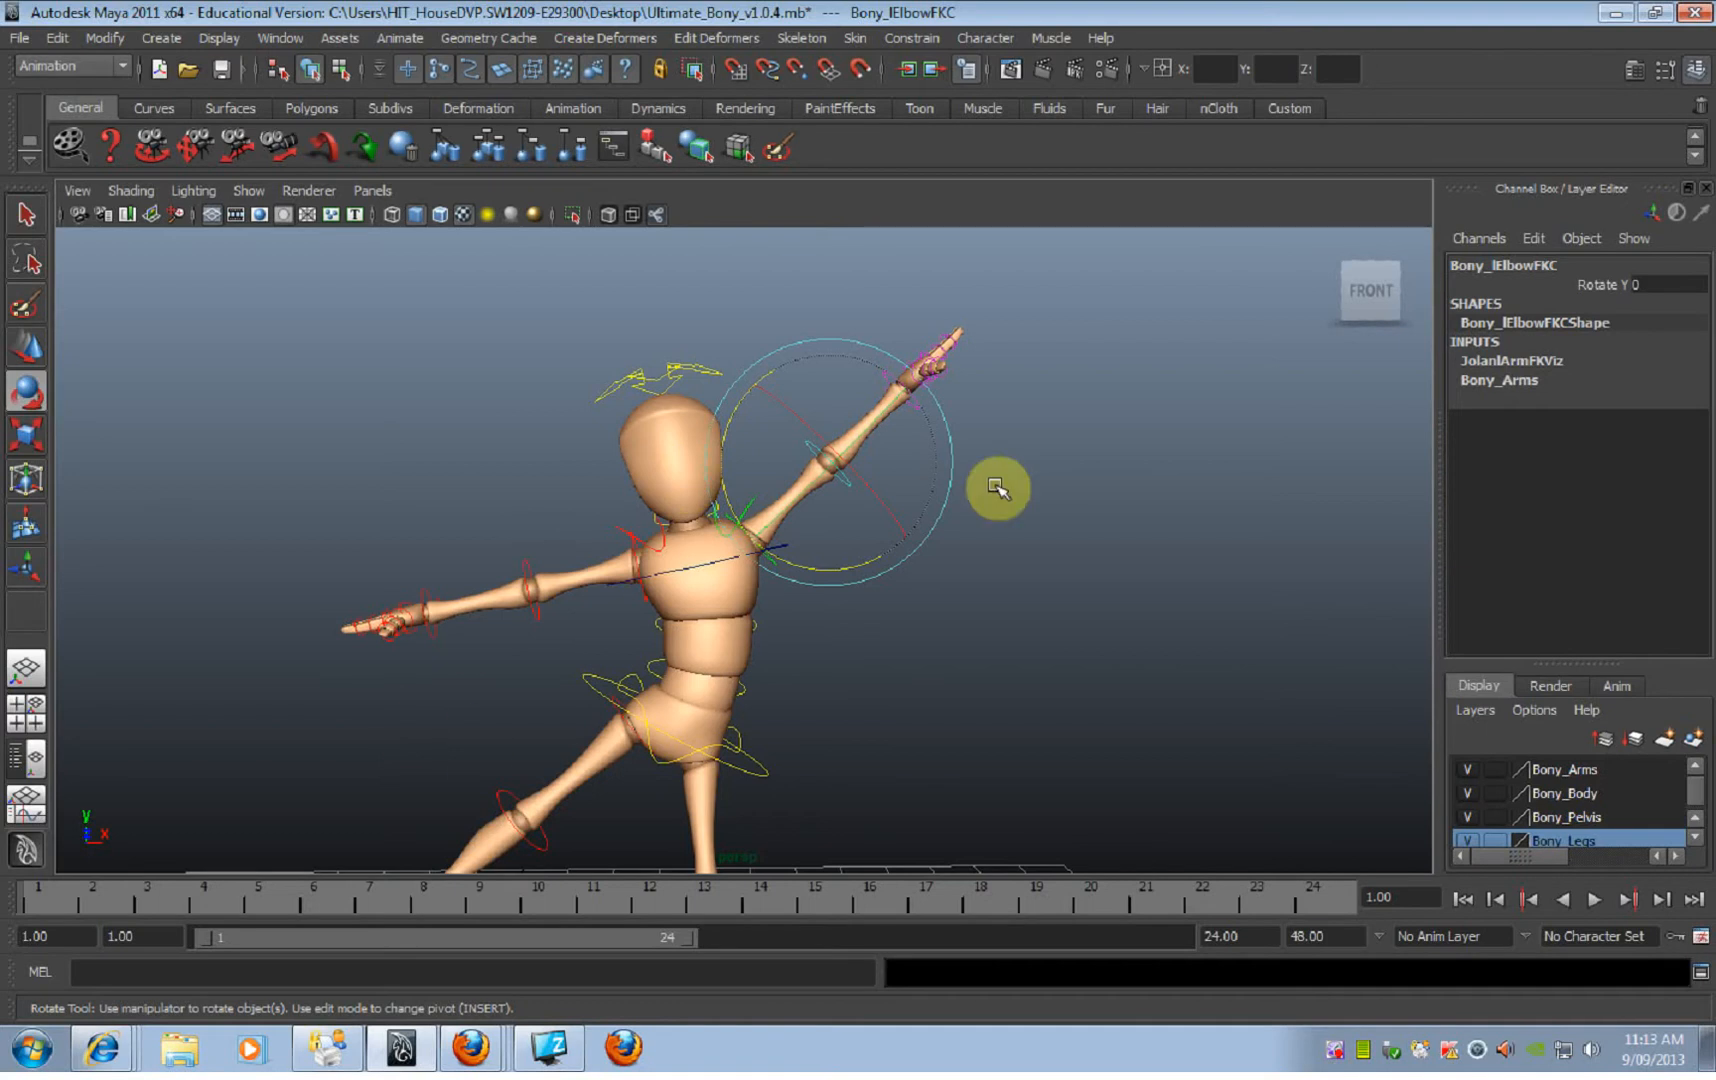
left_click_drag(1011, 497, 945, 513, "alt")
left_click(945, 513)
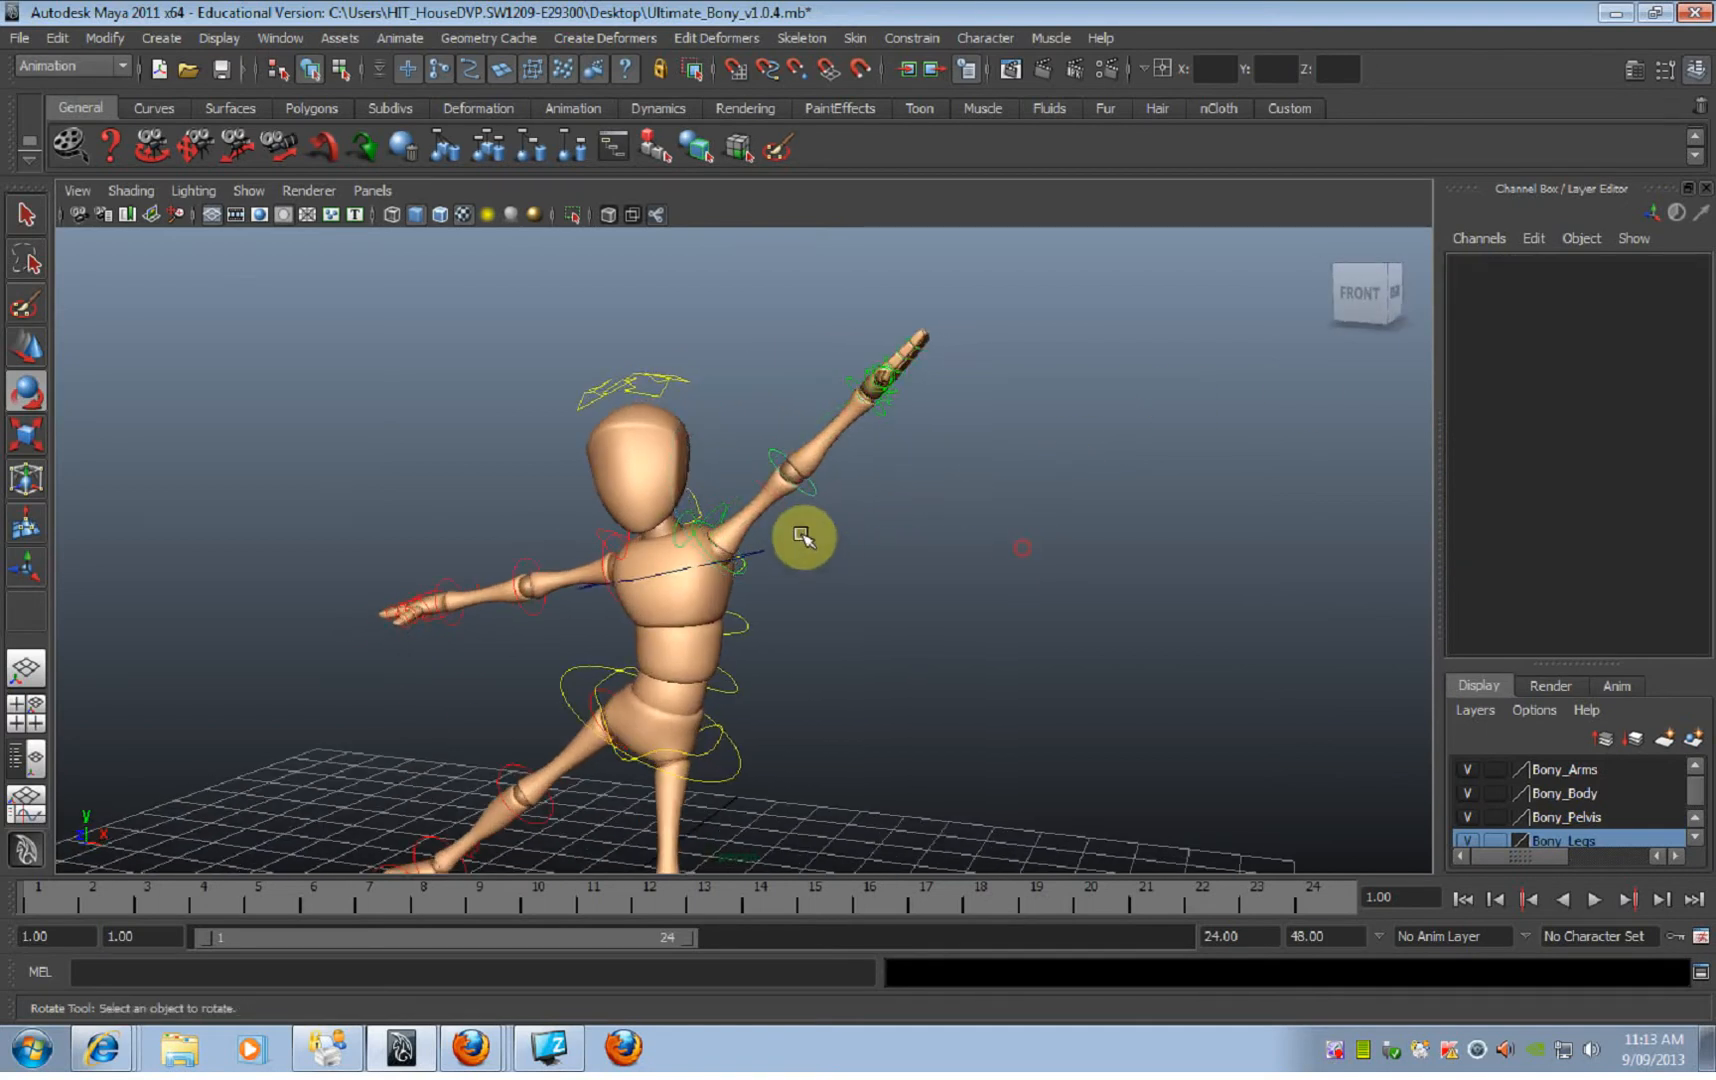
left_click(820, 494)
left_click_drag(820, 494, 931, 556, "alt")
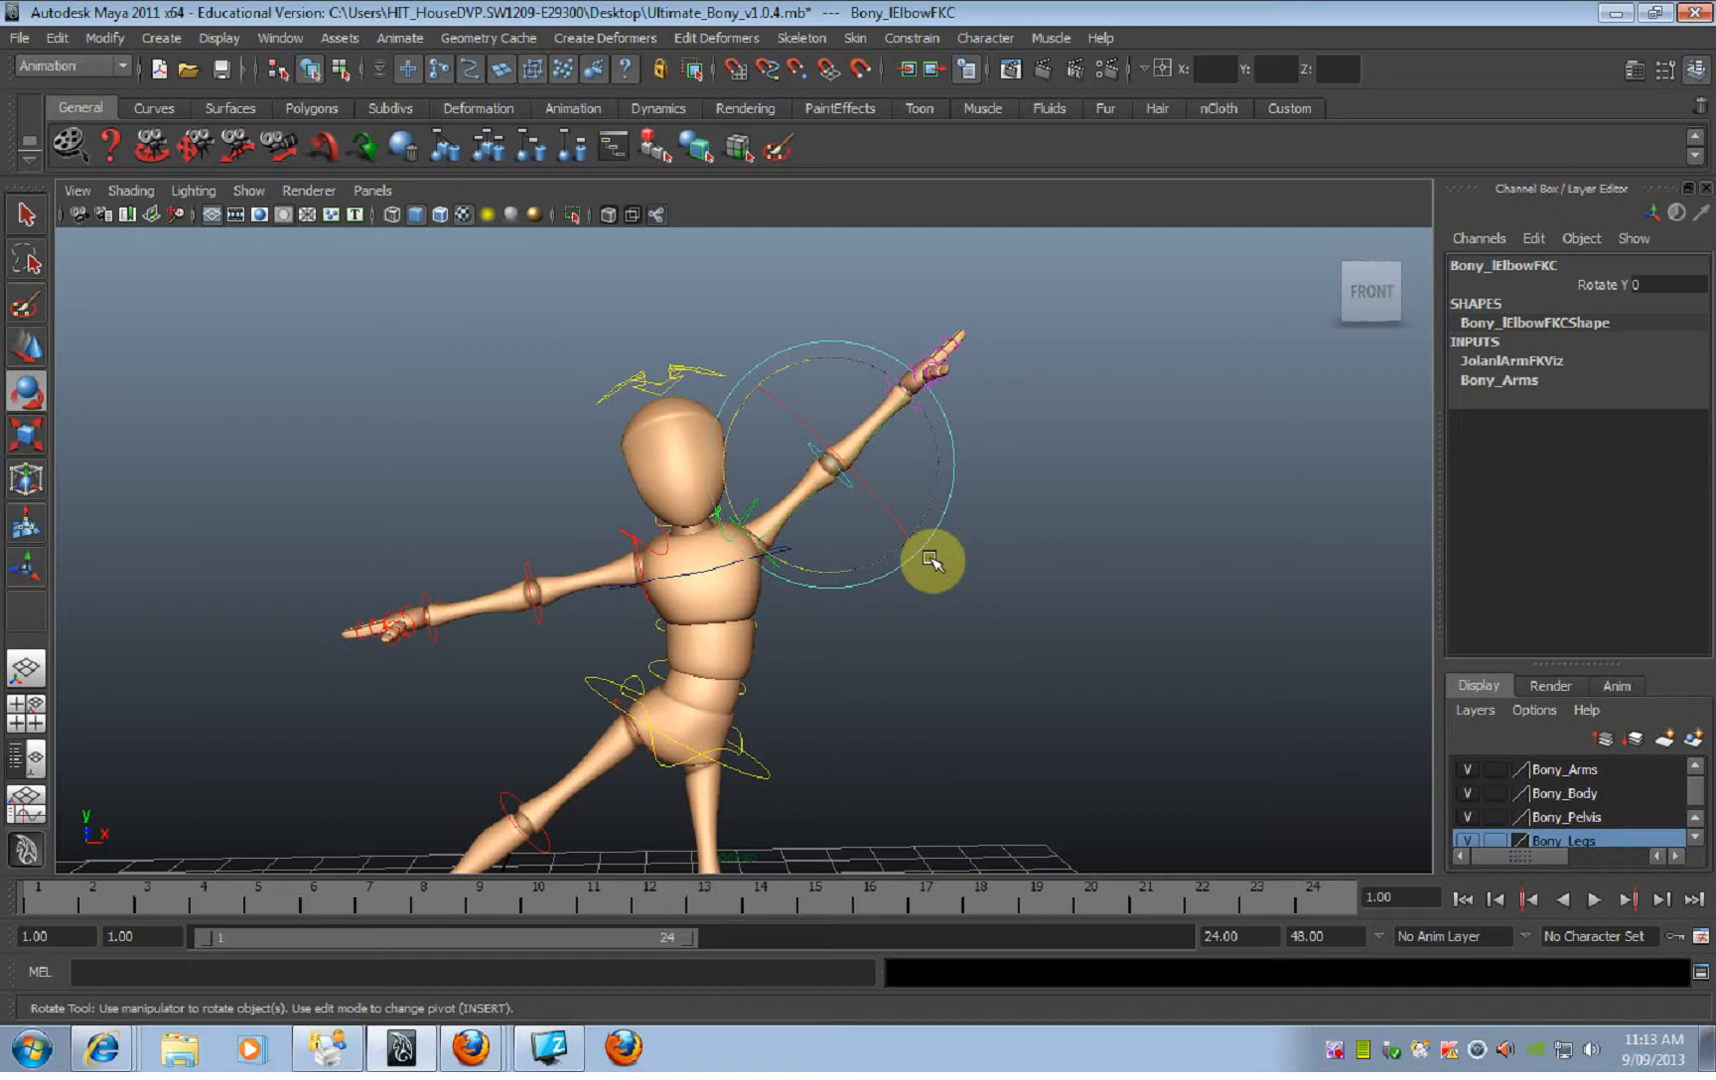
mouse_move(931, 525)
left_mouse_down("alt")
mouse_move(877, 532)
mouse_move(1059, 550)
mouse_move(936, 502)
left_mouse_up("alt")
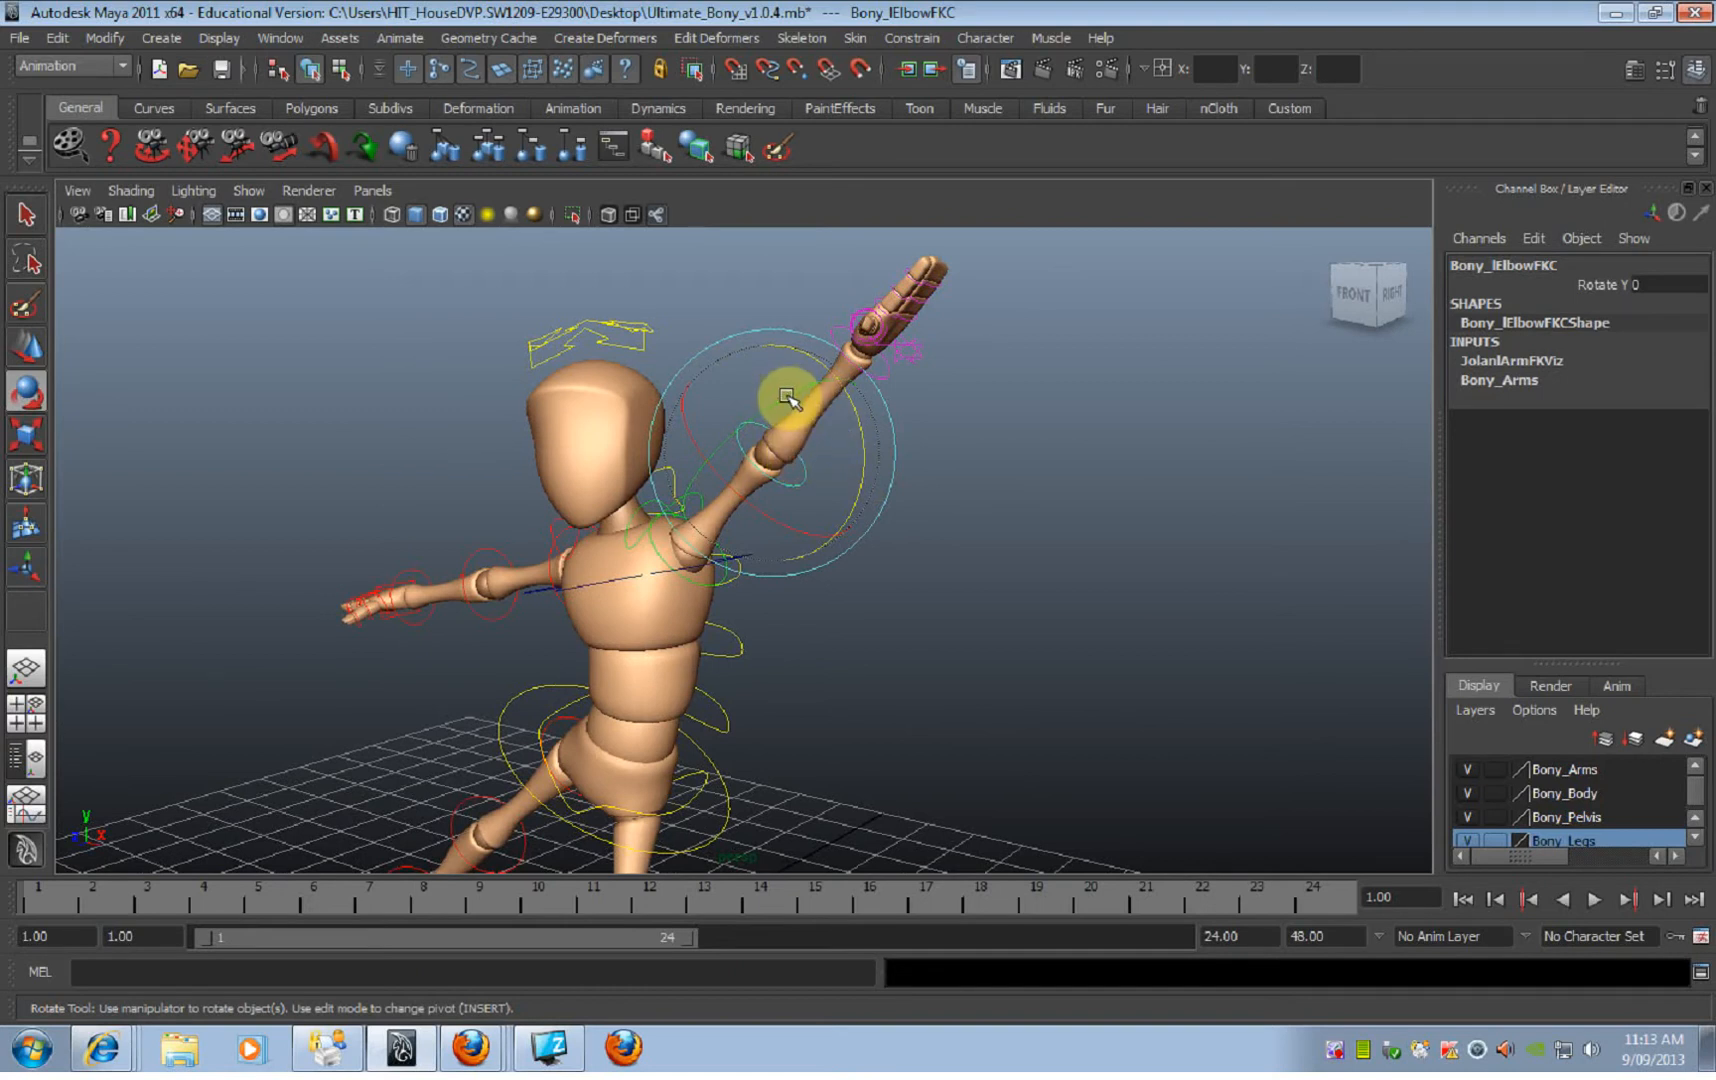
Step: Try bending the left elbow with its FK control's rotation ring, undo the bend and deselect the control
mouse_move(792, 395)
left_mouse_down()
mouse_move(762, 415)
mouse_move(789, 402)
mouse_move(878, 420)
mouse_move(845, 369)
left_mouse_up()
key("ctrl+z")
mouse_move(858, 437)
left_mouse_down("alt")
mouse_move(781, 463)
mouse_move(845, 455)
mouse_move(888, 425)
mouse_move(781, 498)
mouse_move(777, 471)
mouse_move(938, 536)
left_mouse_up("alt")
left_click_drag(792, 418, 846, 380, "alt")
left_click(813, 593)
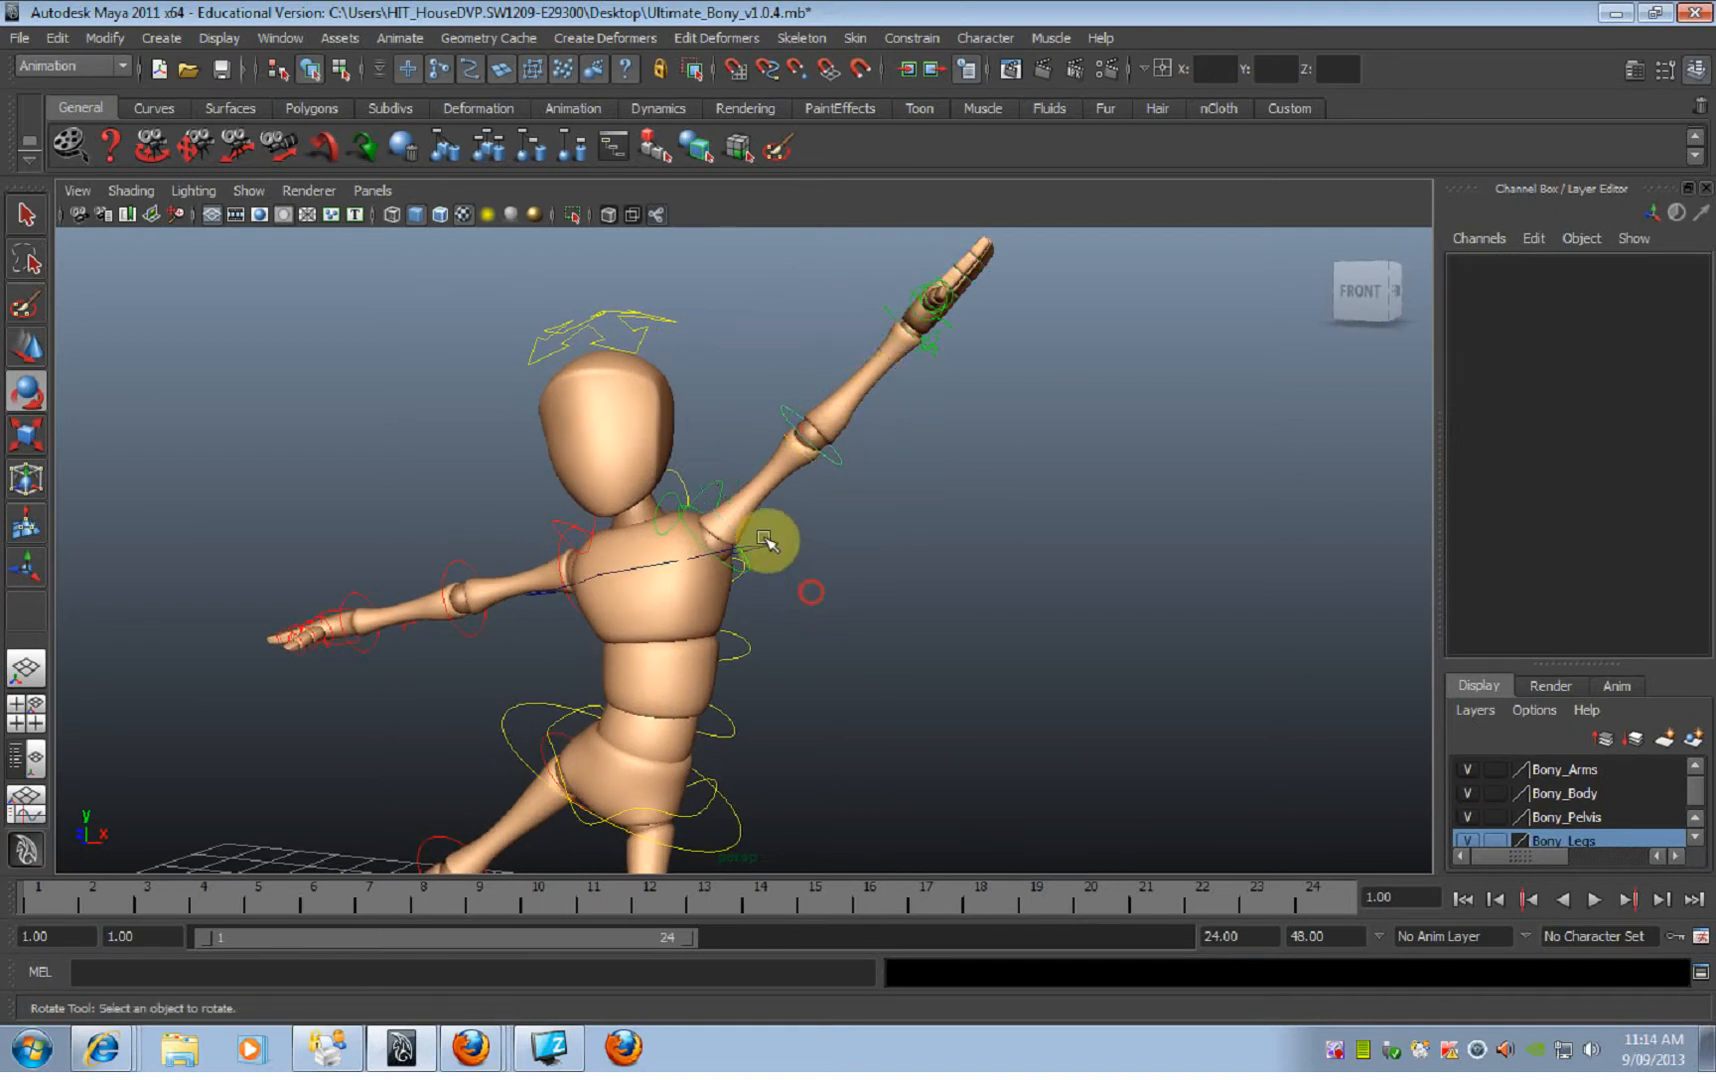
Step: Try rotating the left shoulder FK control about its Y axis and undo the rotation
left_click(700, 520)
left_click_drag(808, 521, 797, 536)
key("ctrl+z")
left_click_drag(740, 615, 873, 456)
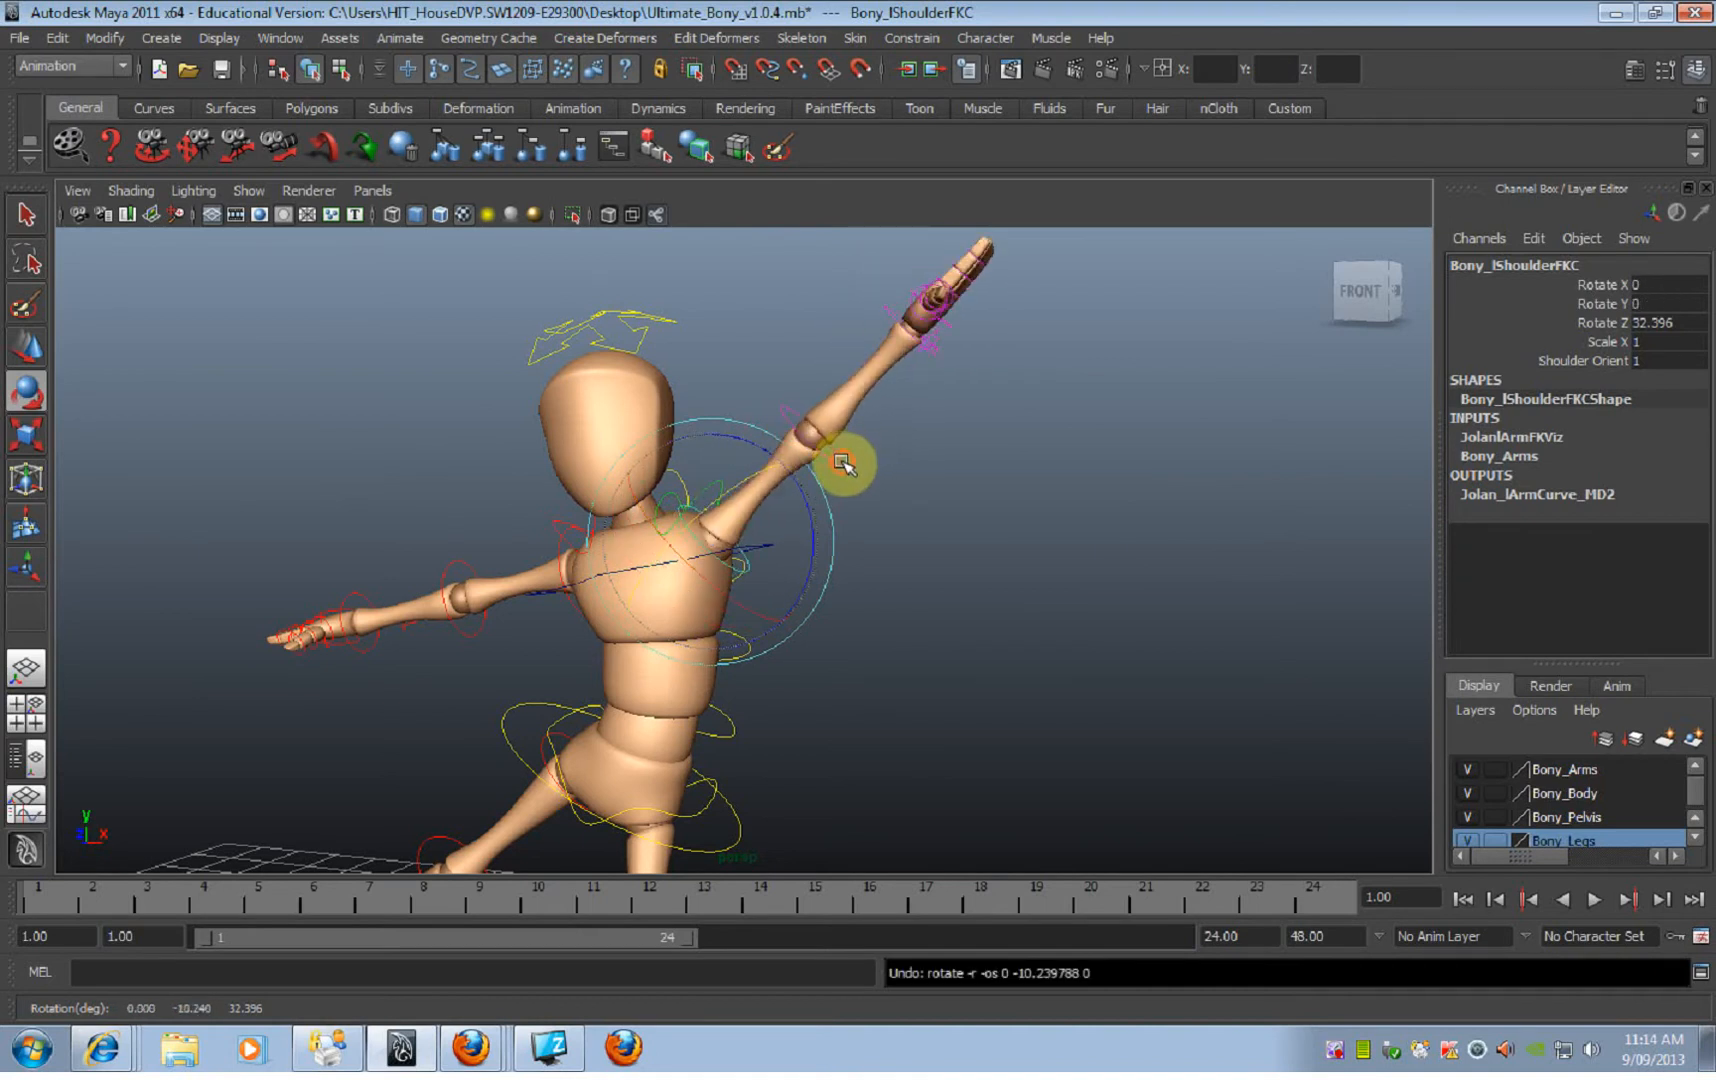
left_click(903, 502)
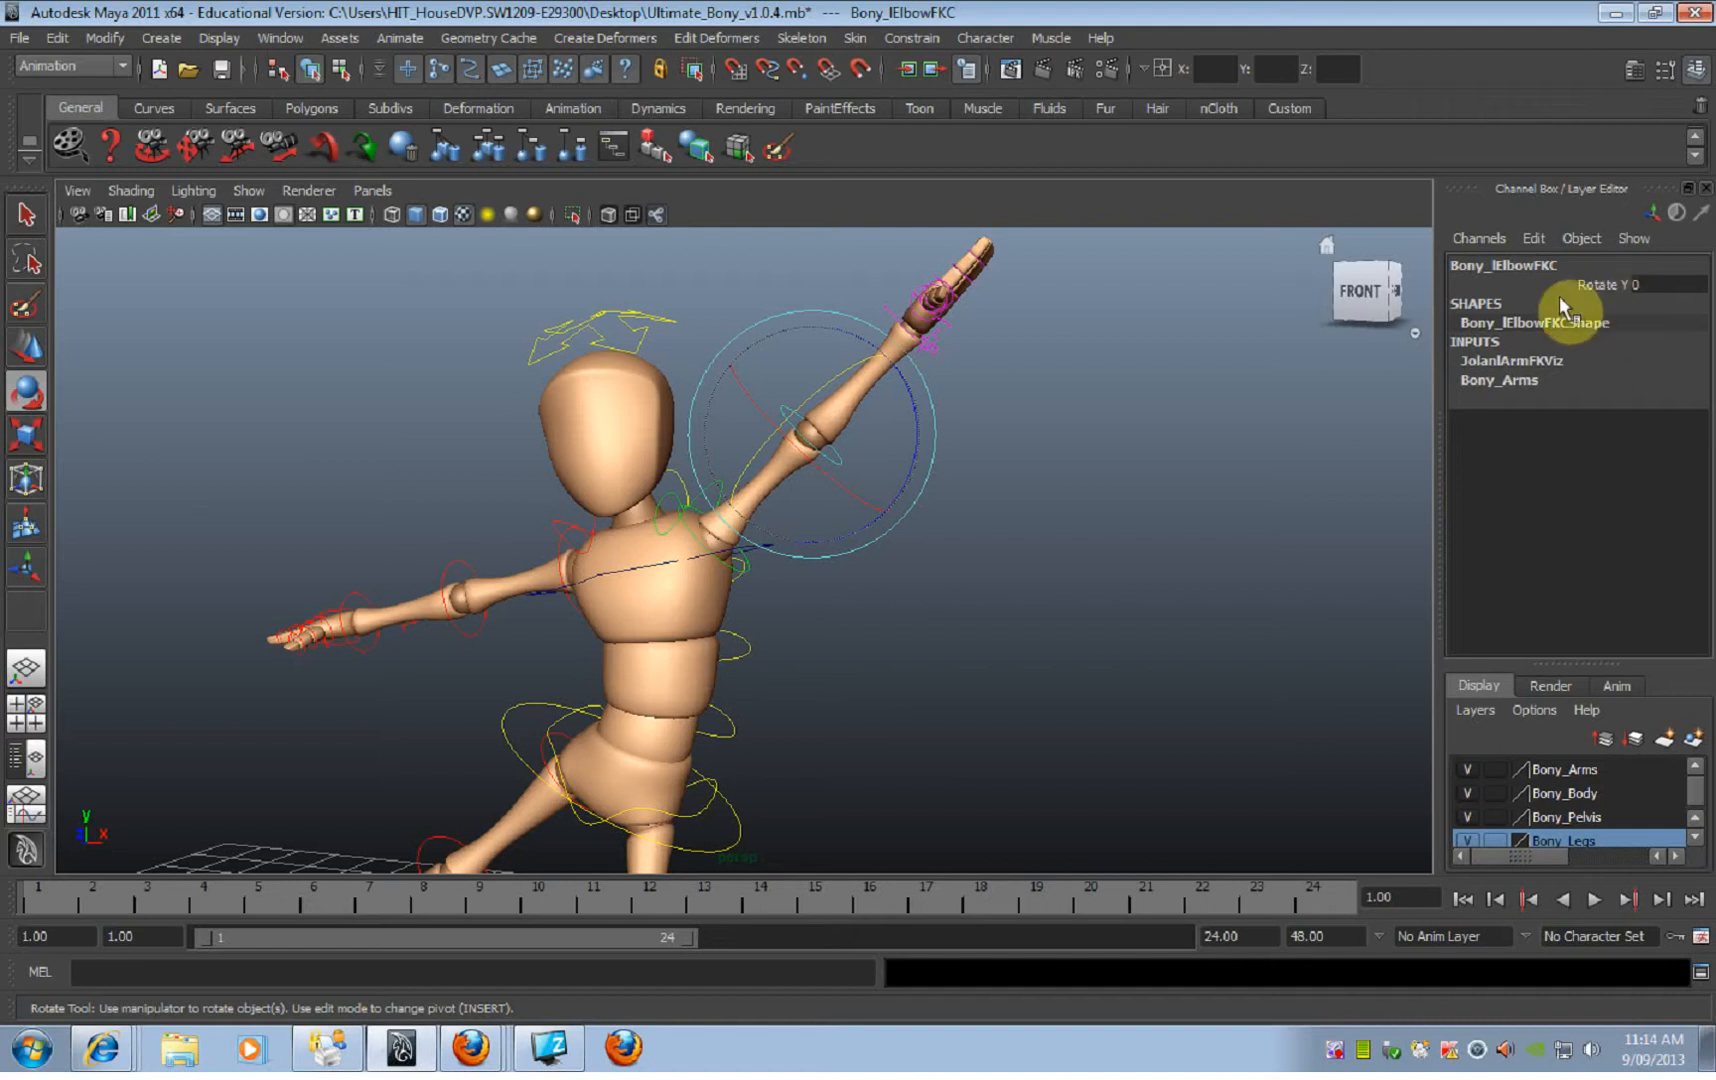
Step: Bend the left elbow FK control to about -15.44 on Rotate Y and test that channel with a value change
left_click(770, 410)
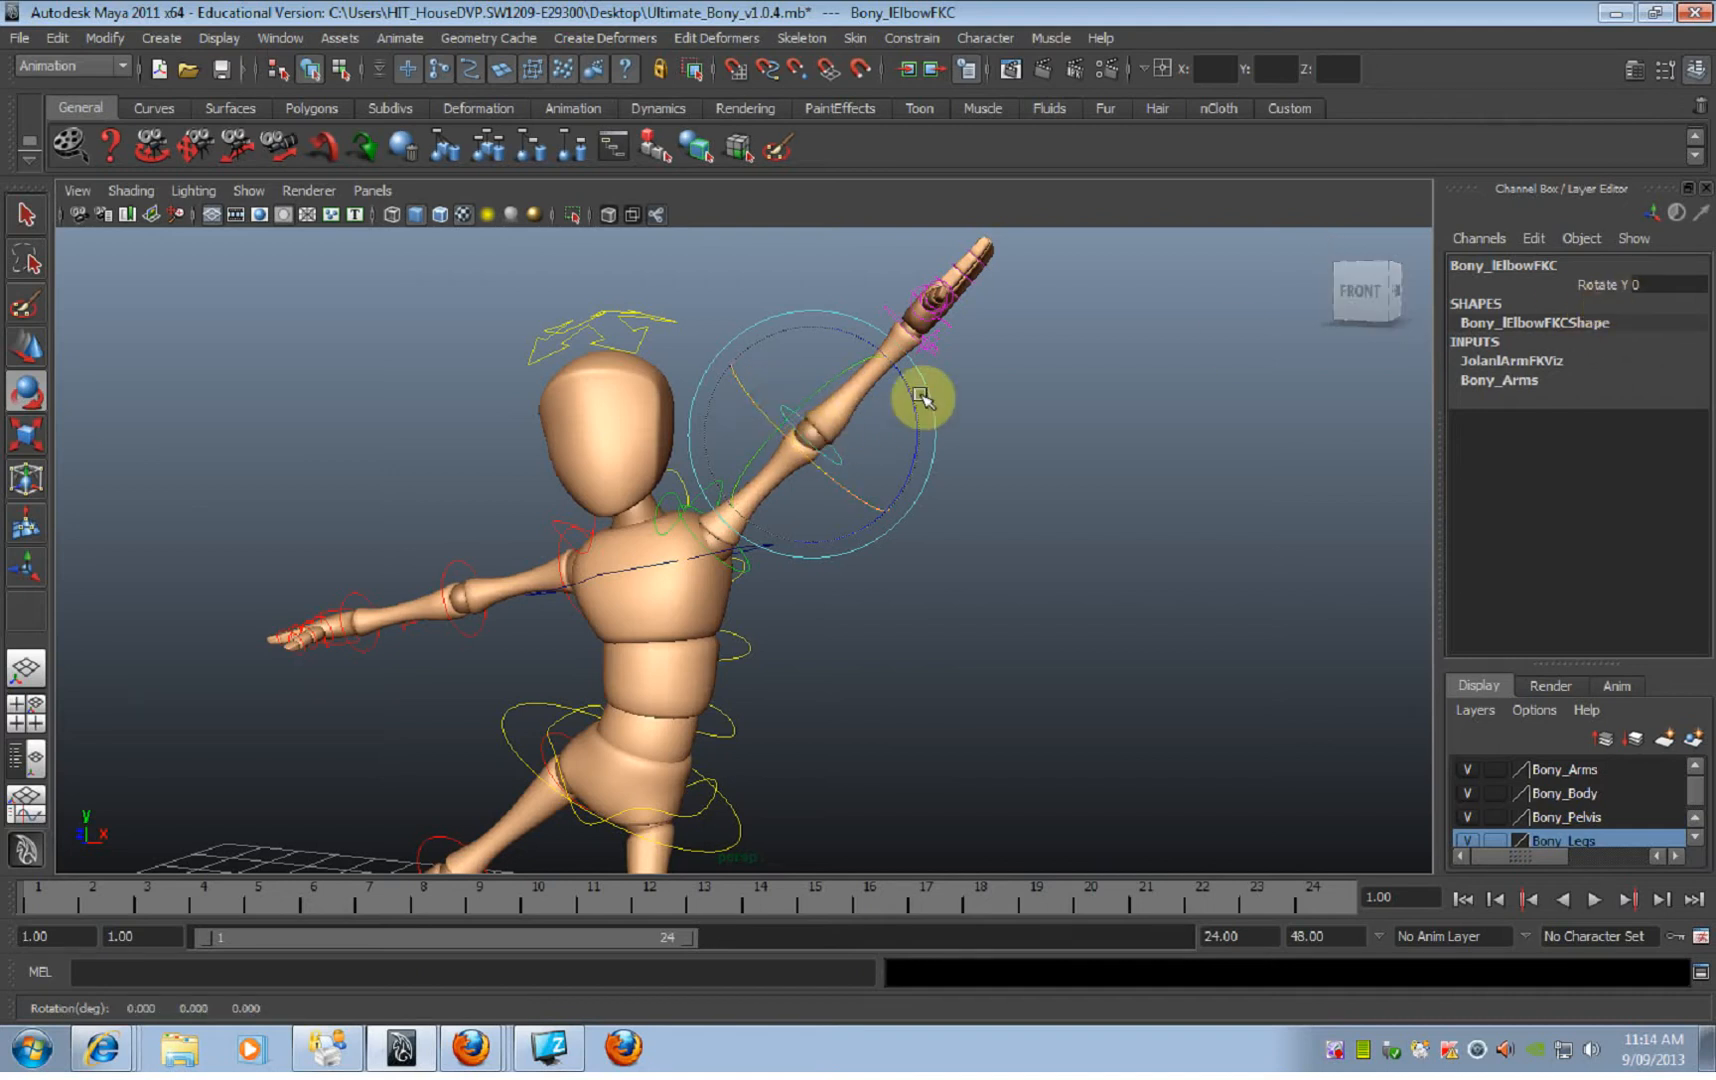
left_click_drag(910, 407, 843, 395)
key("ctrl+z")
mouse_move(919, 517)
left_mouse_down("alt")
mouse_move(958, 528)
mouse_move(919, 525)
left_mouse_up("alt")
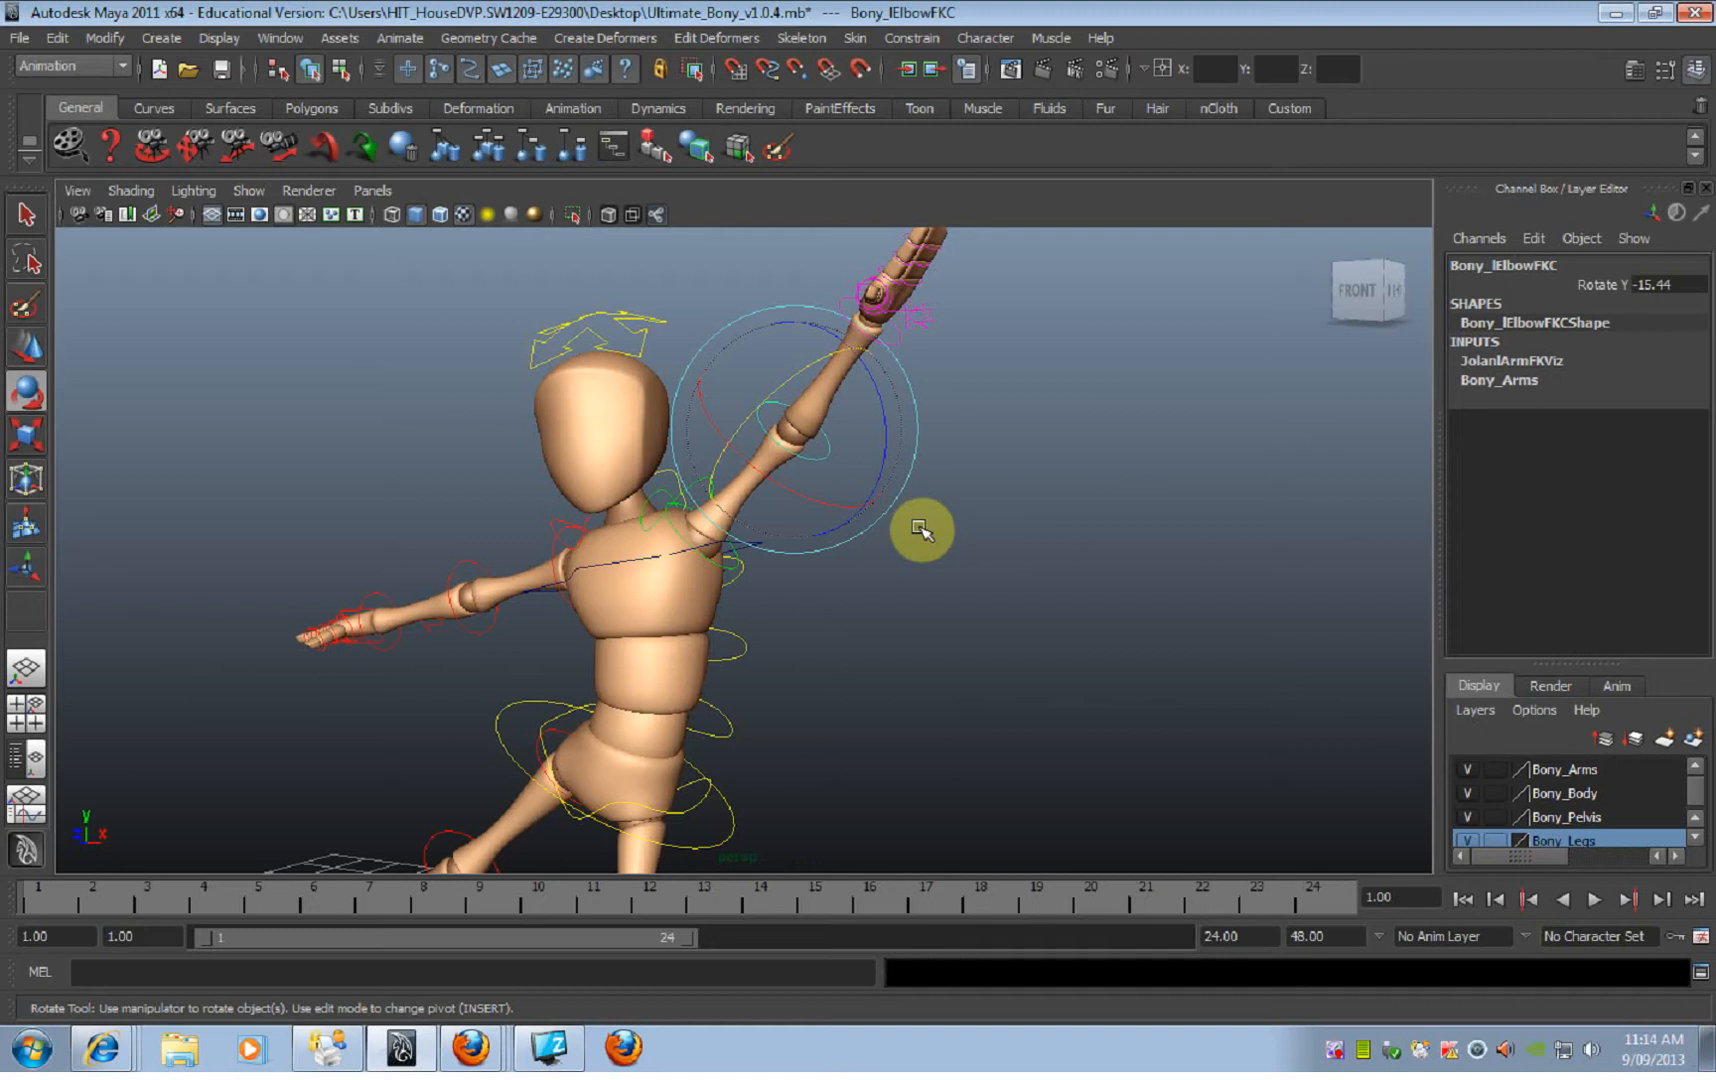
left_click(1605, 284)
mouse_move(1228, 465)
middle_mouse_down()
mouse_move(1161, 475)
mouse_move(1398, 463)
mouse_move(1222, 475)
middle_mouse_up()
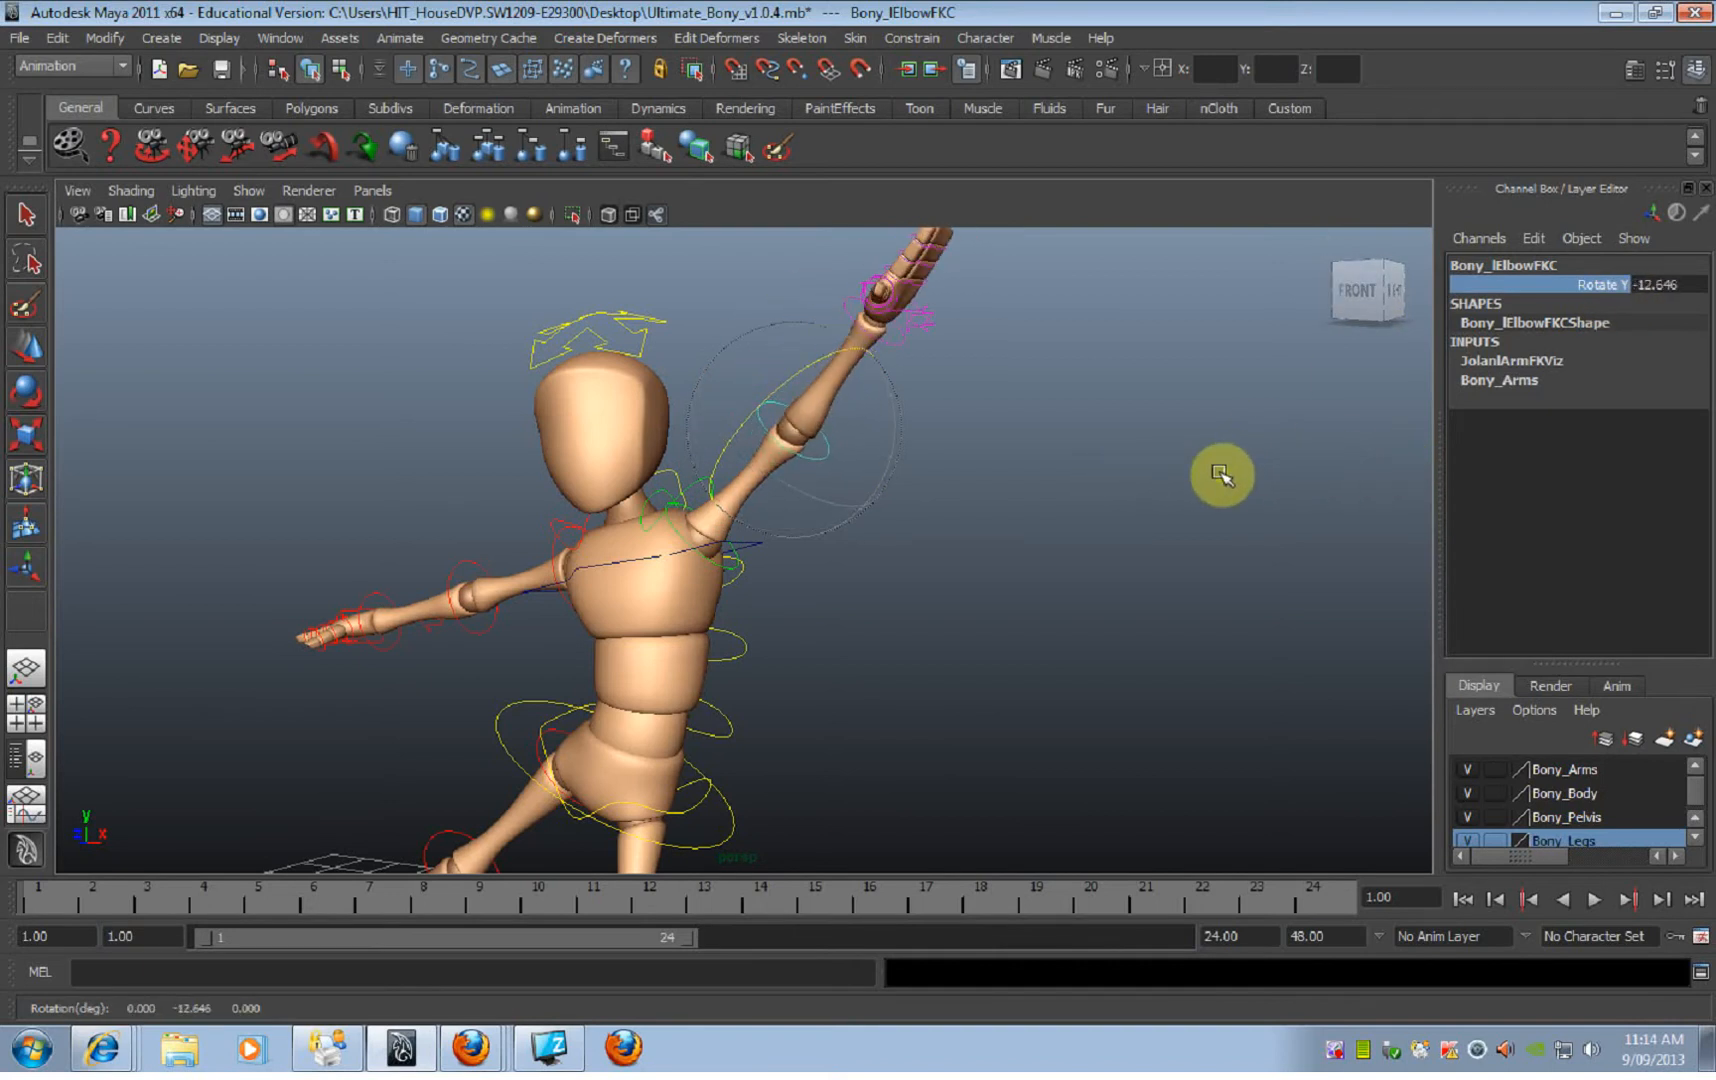
Step: Try changing the left shoulder FK control's Rotate Z and Rotate X channels one at a time, undoing each change
left_click(720, 567)
left_click(1605, 322)
middle_click_drag(1138, 488, 1099, 518)
key("ctrl+z")
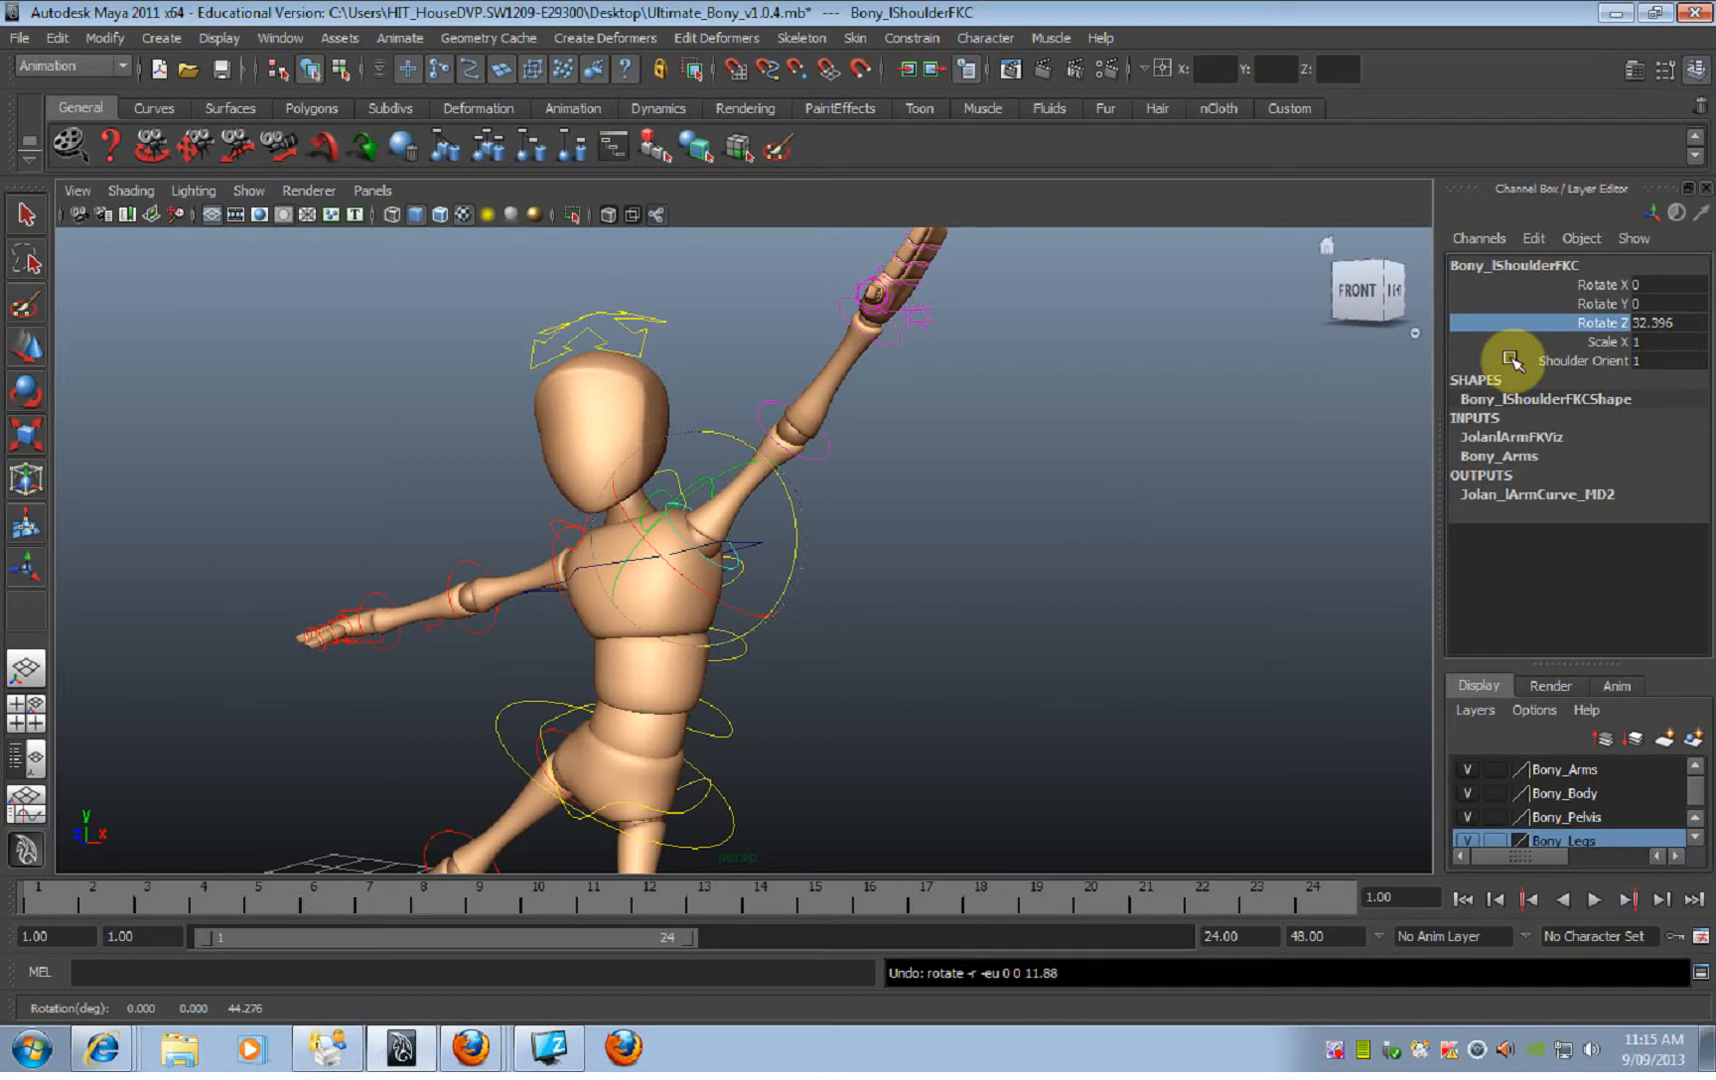
left_click(1605, 285)
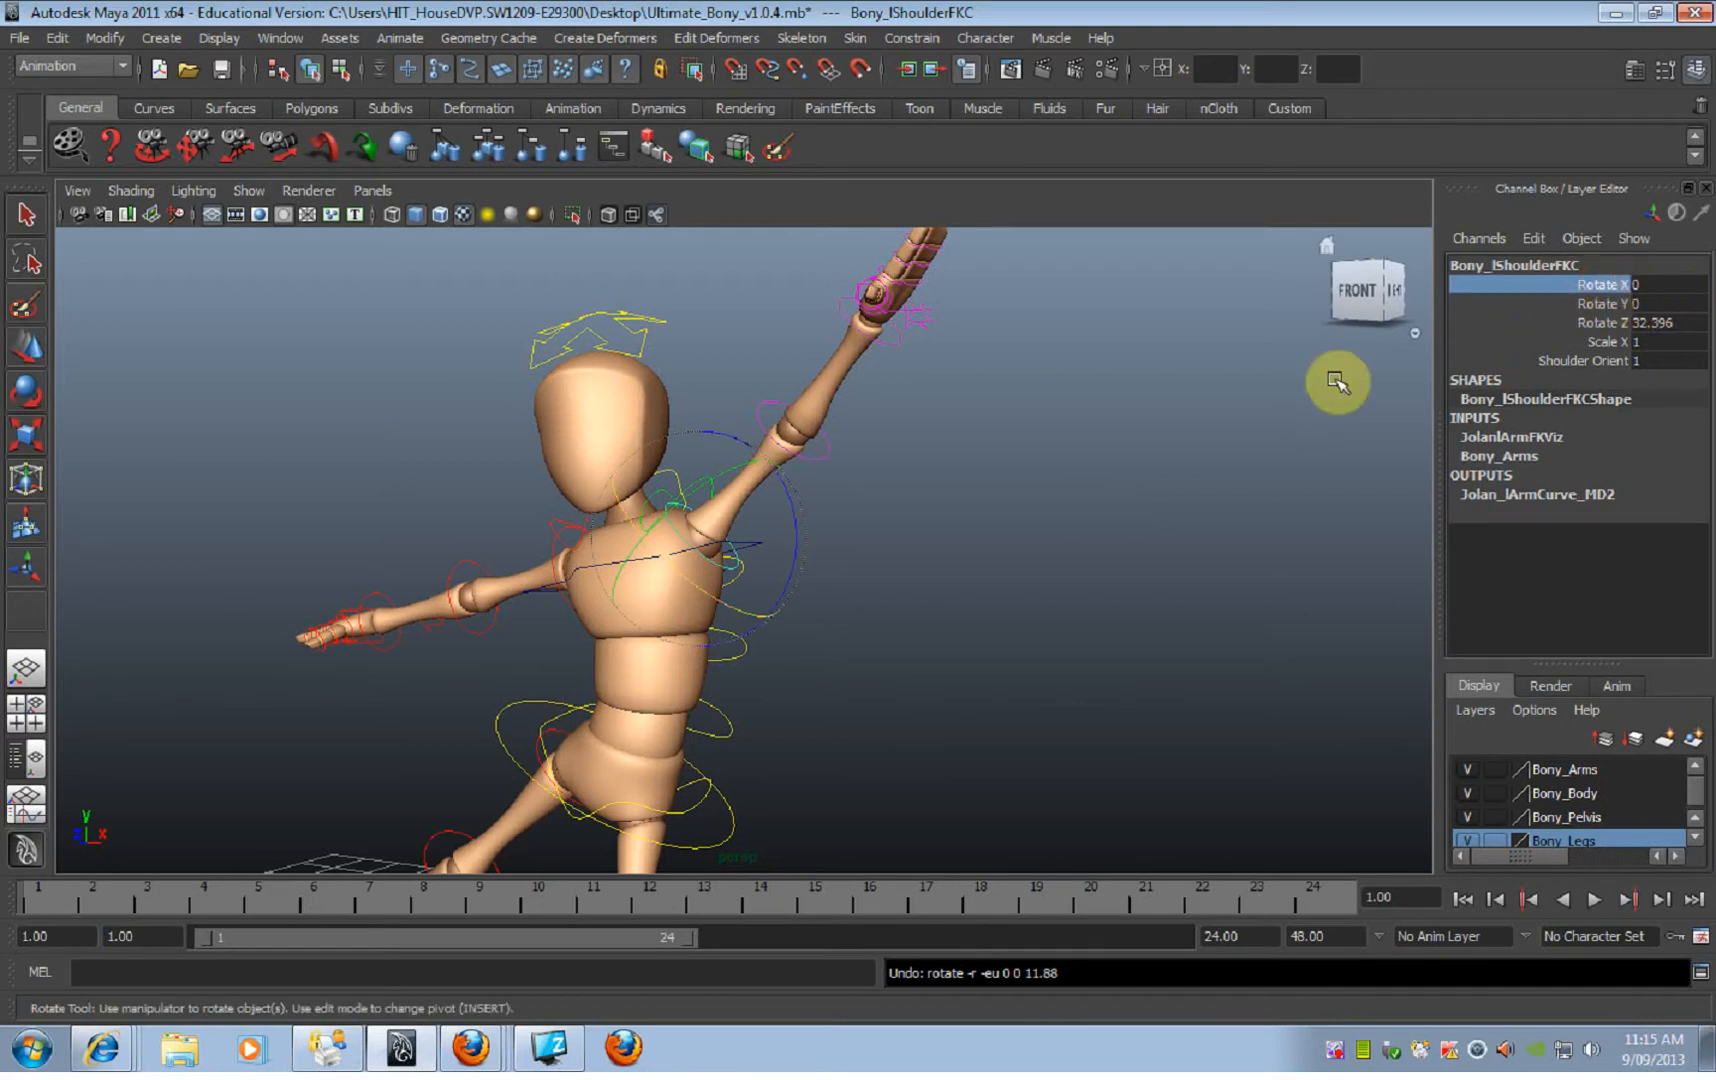
middle_click_drag(1245, 452, 1105, 452)
middle_click_drag(1175, 468, 1272, 505)
key("ctrl+z")
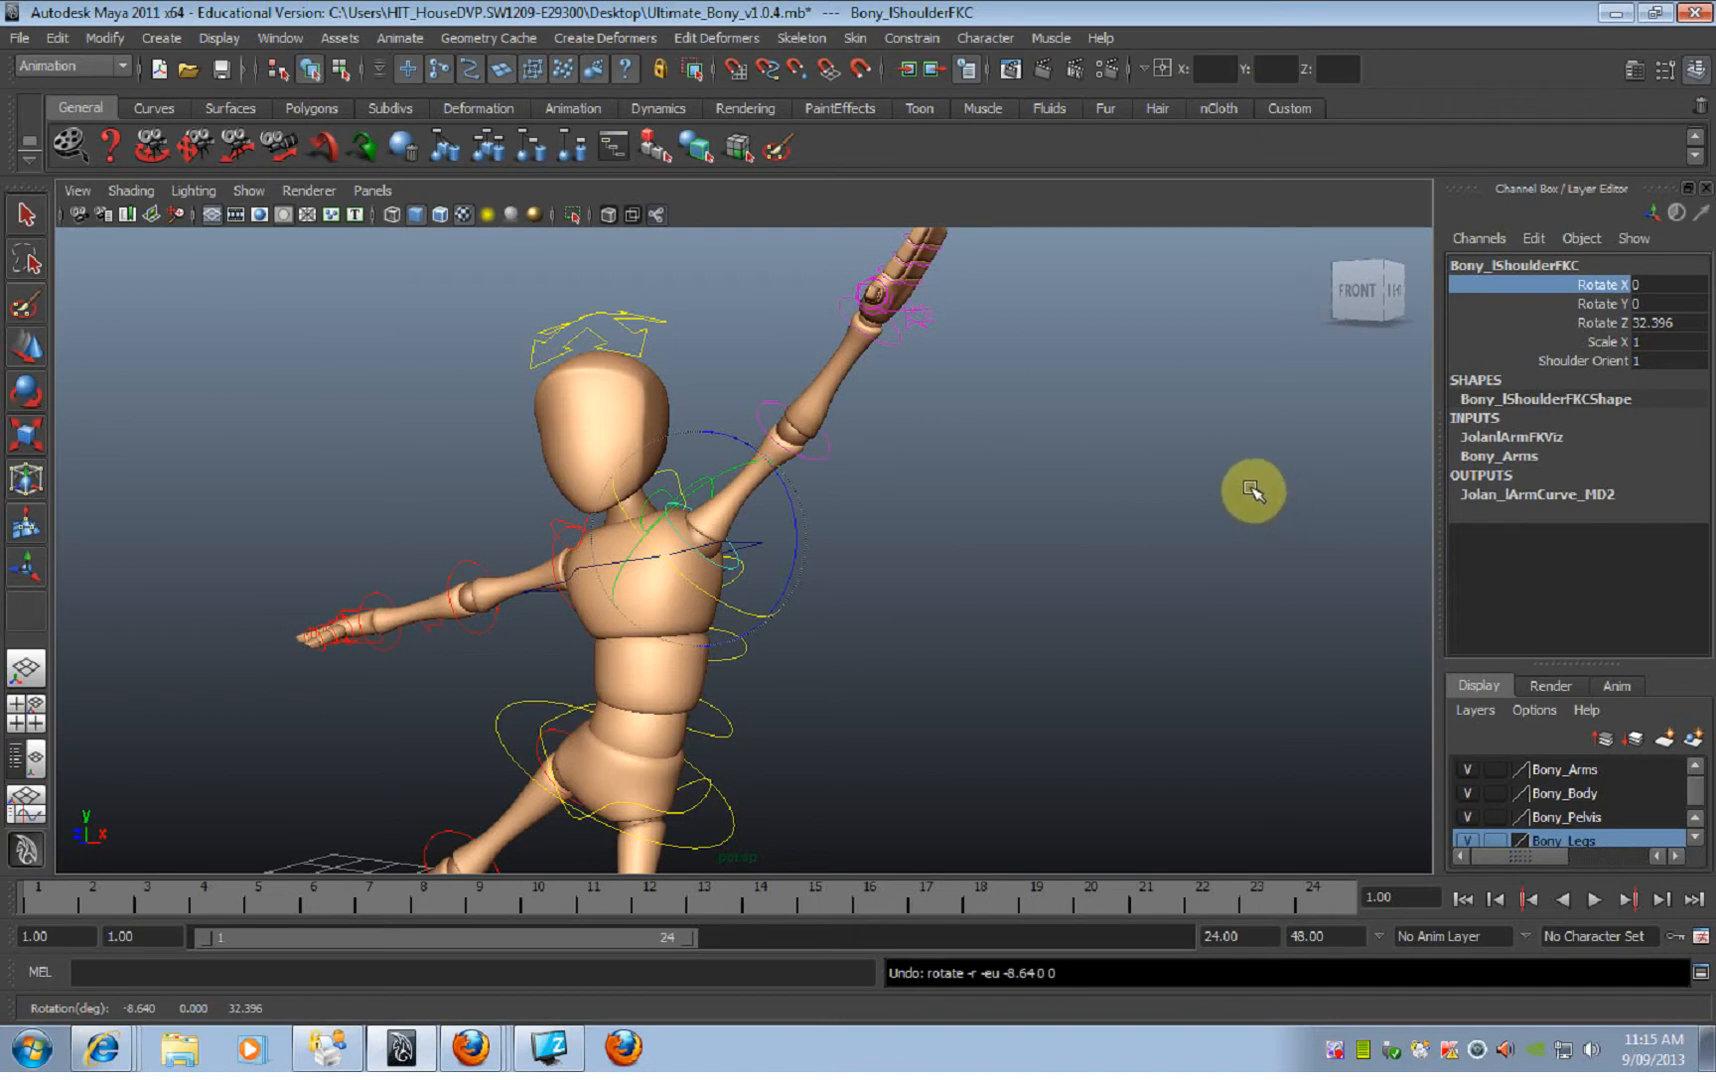
Step: Rotate the left shoulder FK control freely on several axes, lowering the arm to about -8.362, -1.217, -31.657 on X, Y, Z
left_click(1008, 543)
left_click(740, 565)
left_click_drag(740, 565, 835, 532)
key("e")
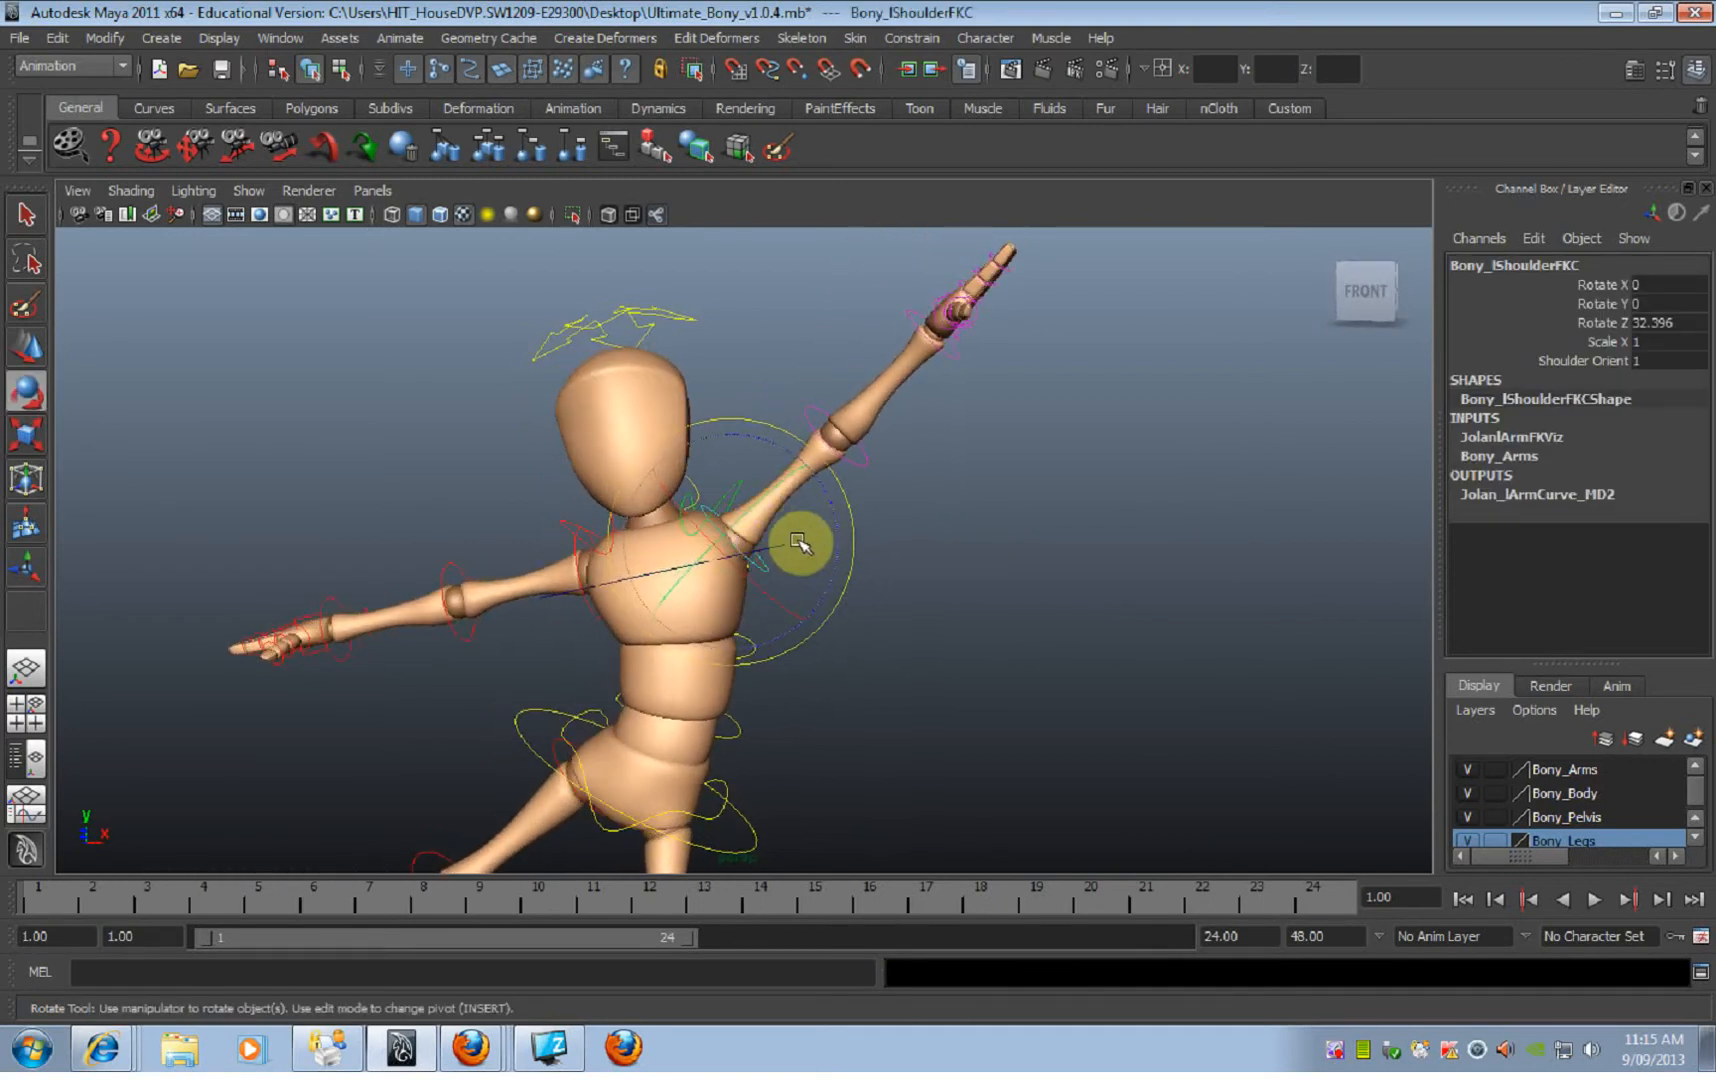
left_click_drag(749, 512, 752, 509)
key("ctrl+z")
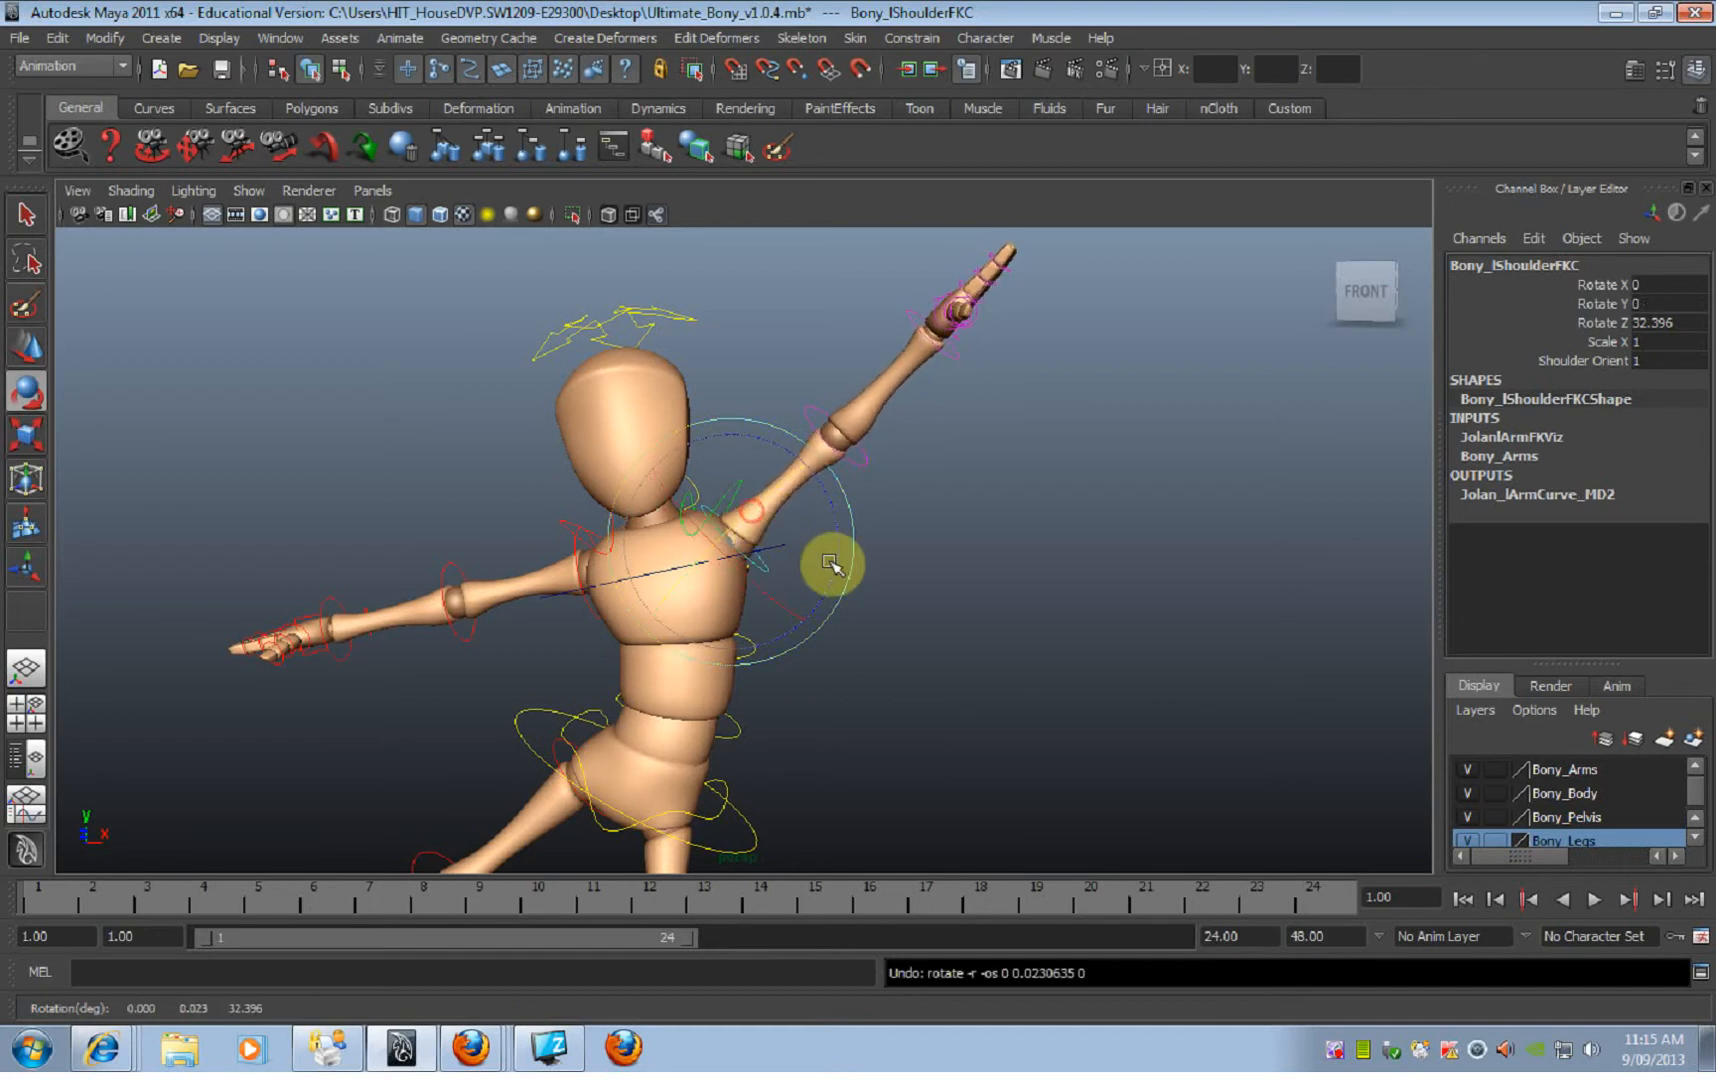
left_click_drag(775, 552, 690, 567)
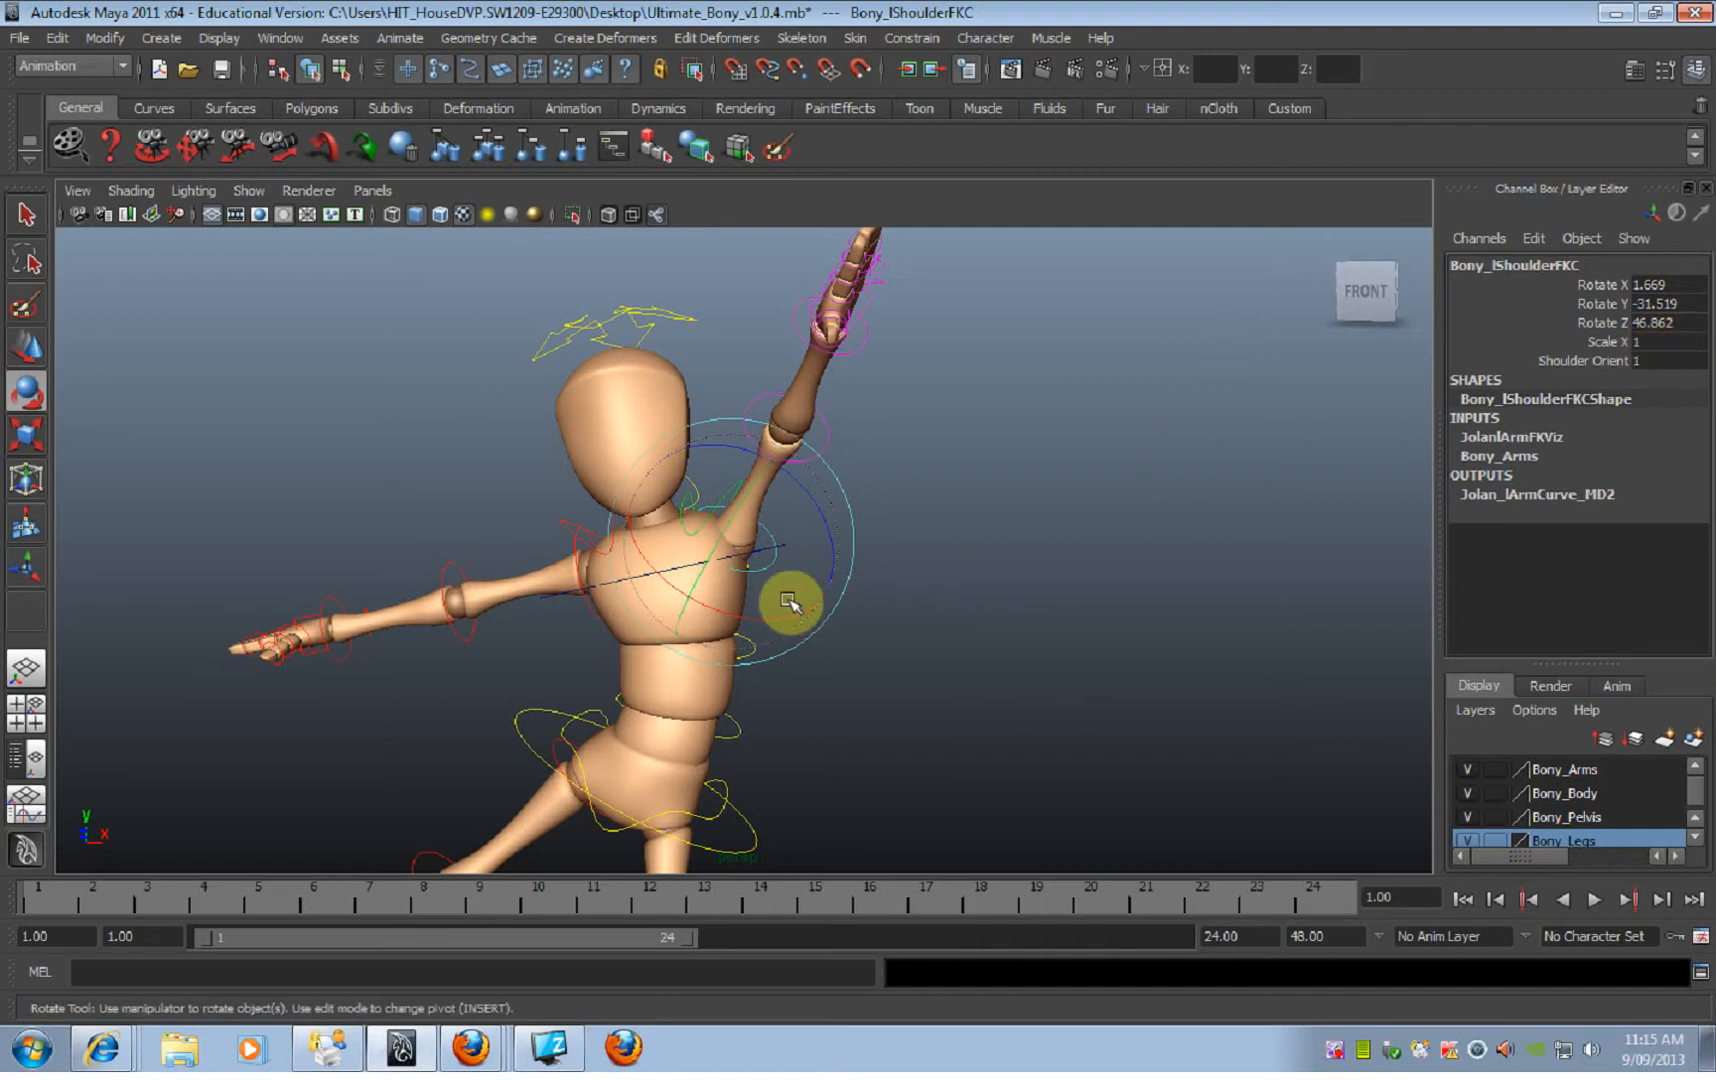
left_click_drag(758, 573, 798, 481)
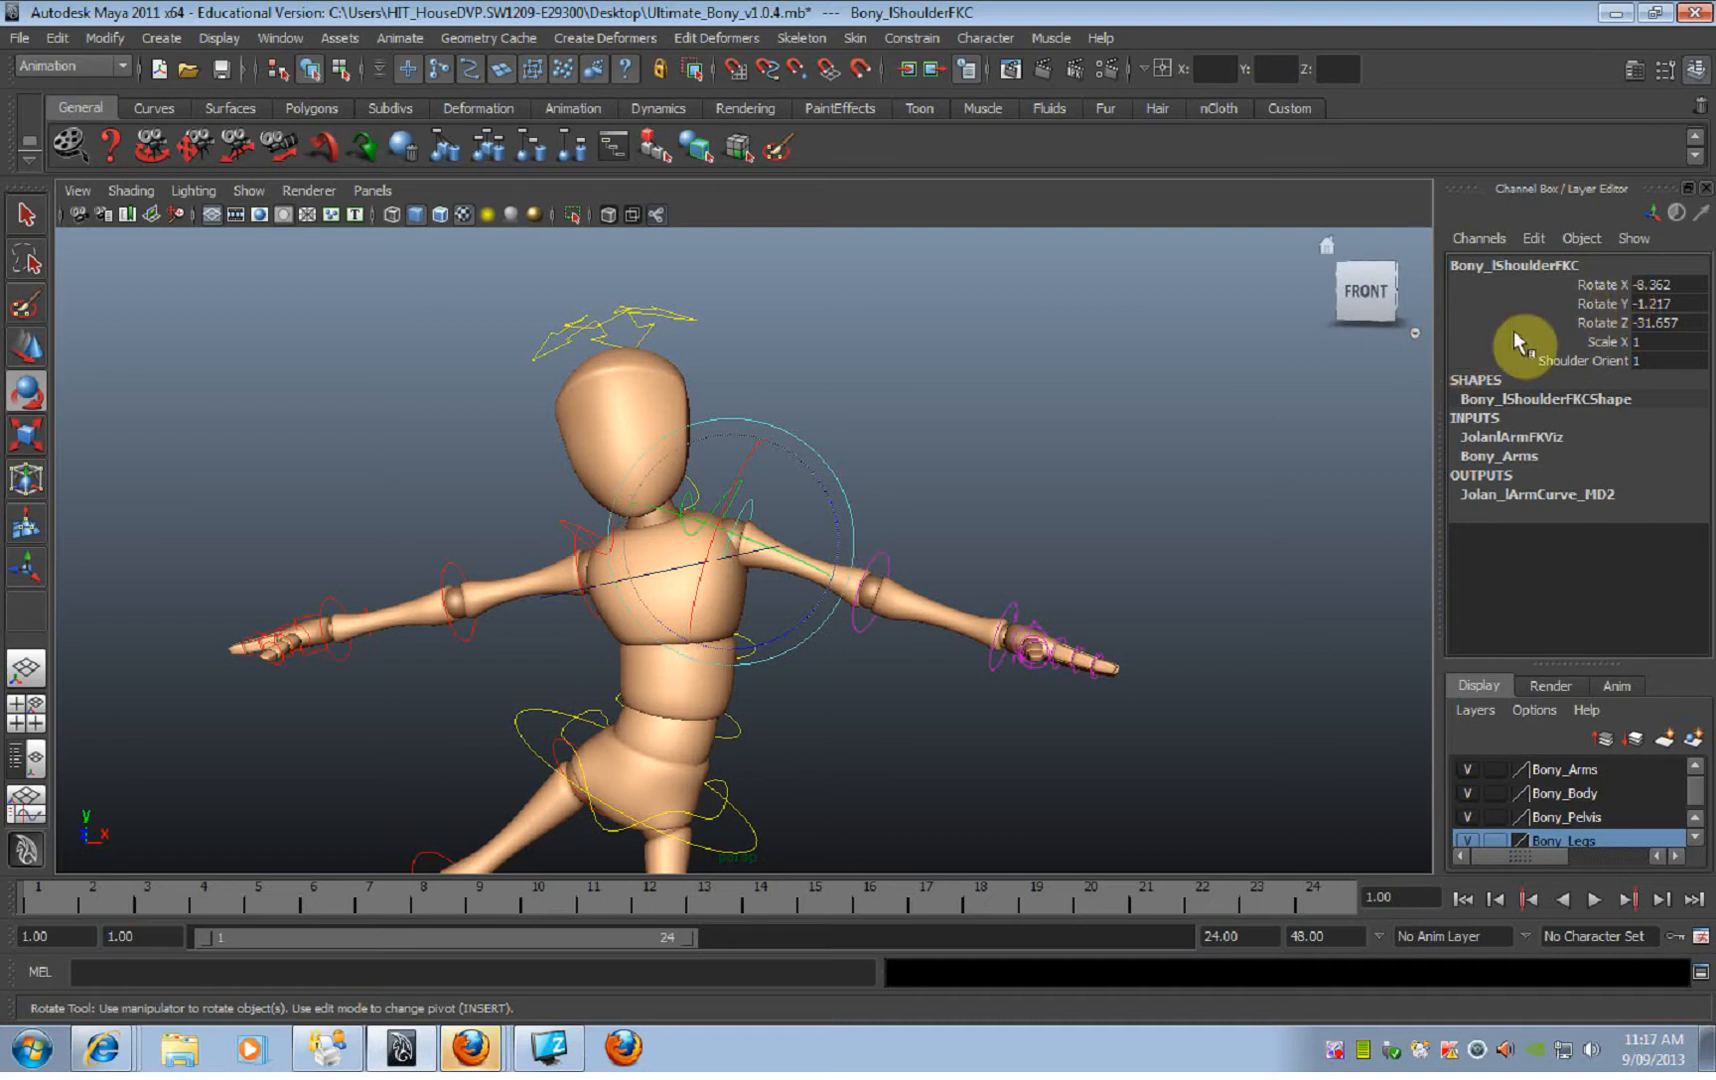
Step: Reset the left shoulder FK control's Rotate X, Rotate Y and Rotate Z to 0
left_click_drag(1660, 285, 1664, 322)
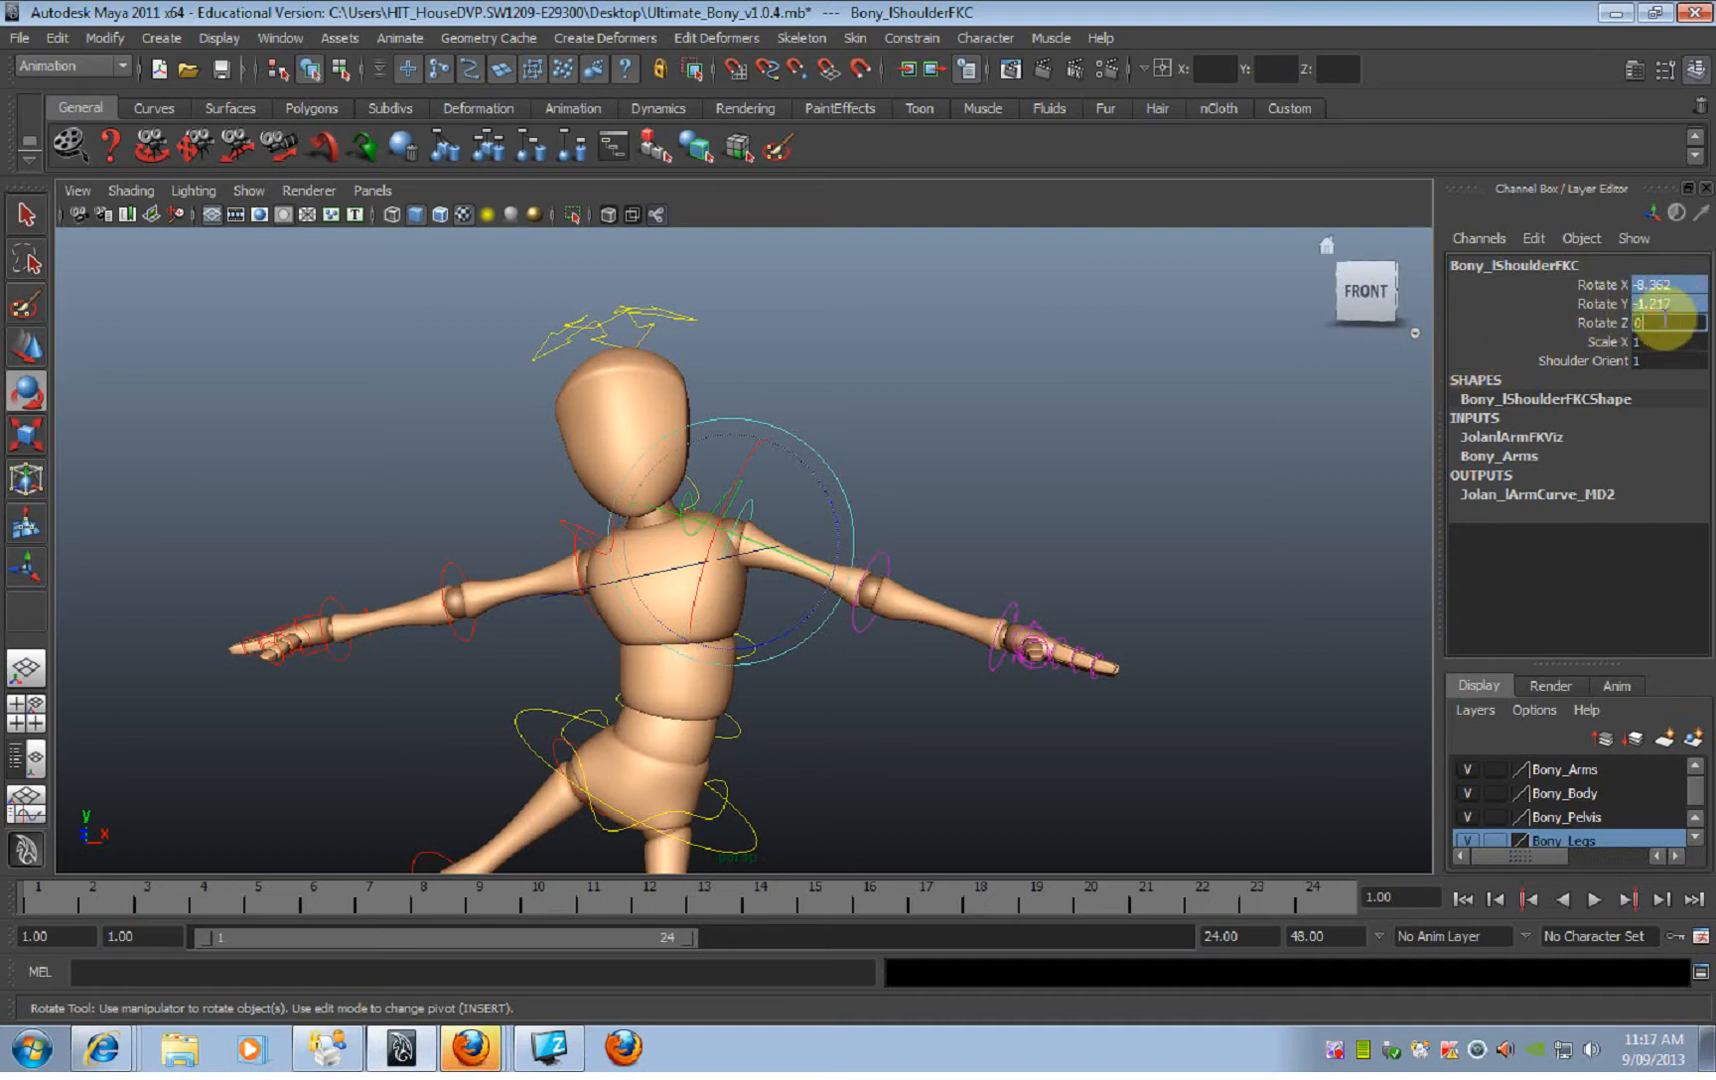
type("0")
key("Return")
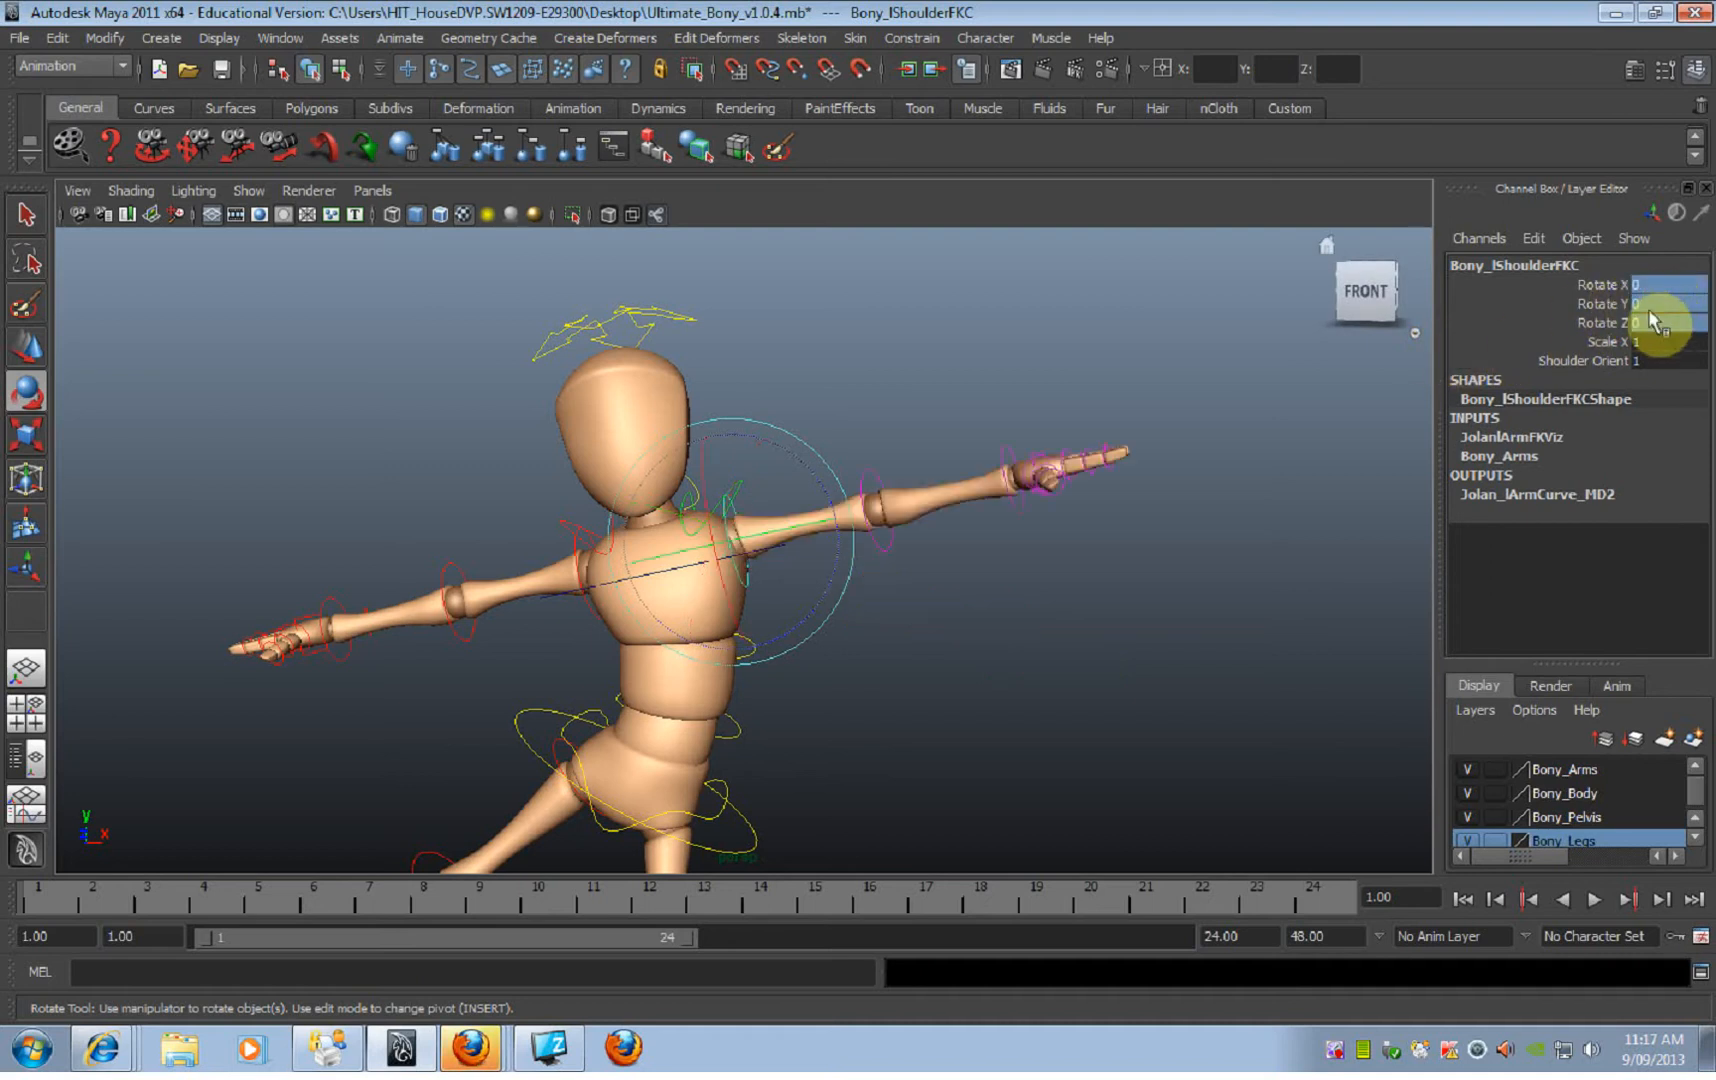
Step: Try adjusting the left shoulder FK control's Rotate X and Rotate Y channels and undo the changes
left_click(1595, 285)
middle_click_drag(1084, 601, 984, 575)
key("ctrl+z")
left_click(1600, 303)
key("ctrl+z")
Step: Display the Rotate Tool's settings at full width and set its rotate mode to Gimbal
left_click_drag(800, 580, 740, 551, "alt")
key("e")
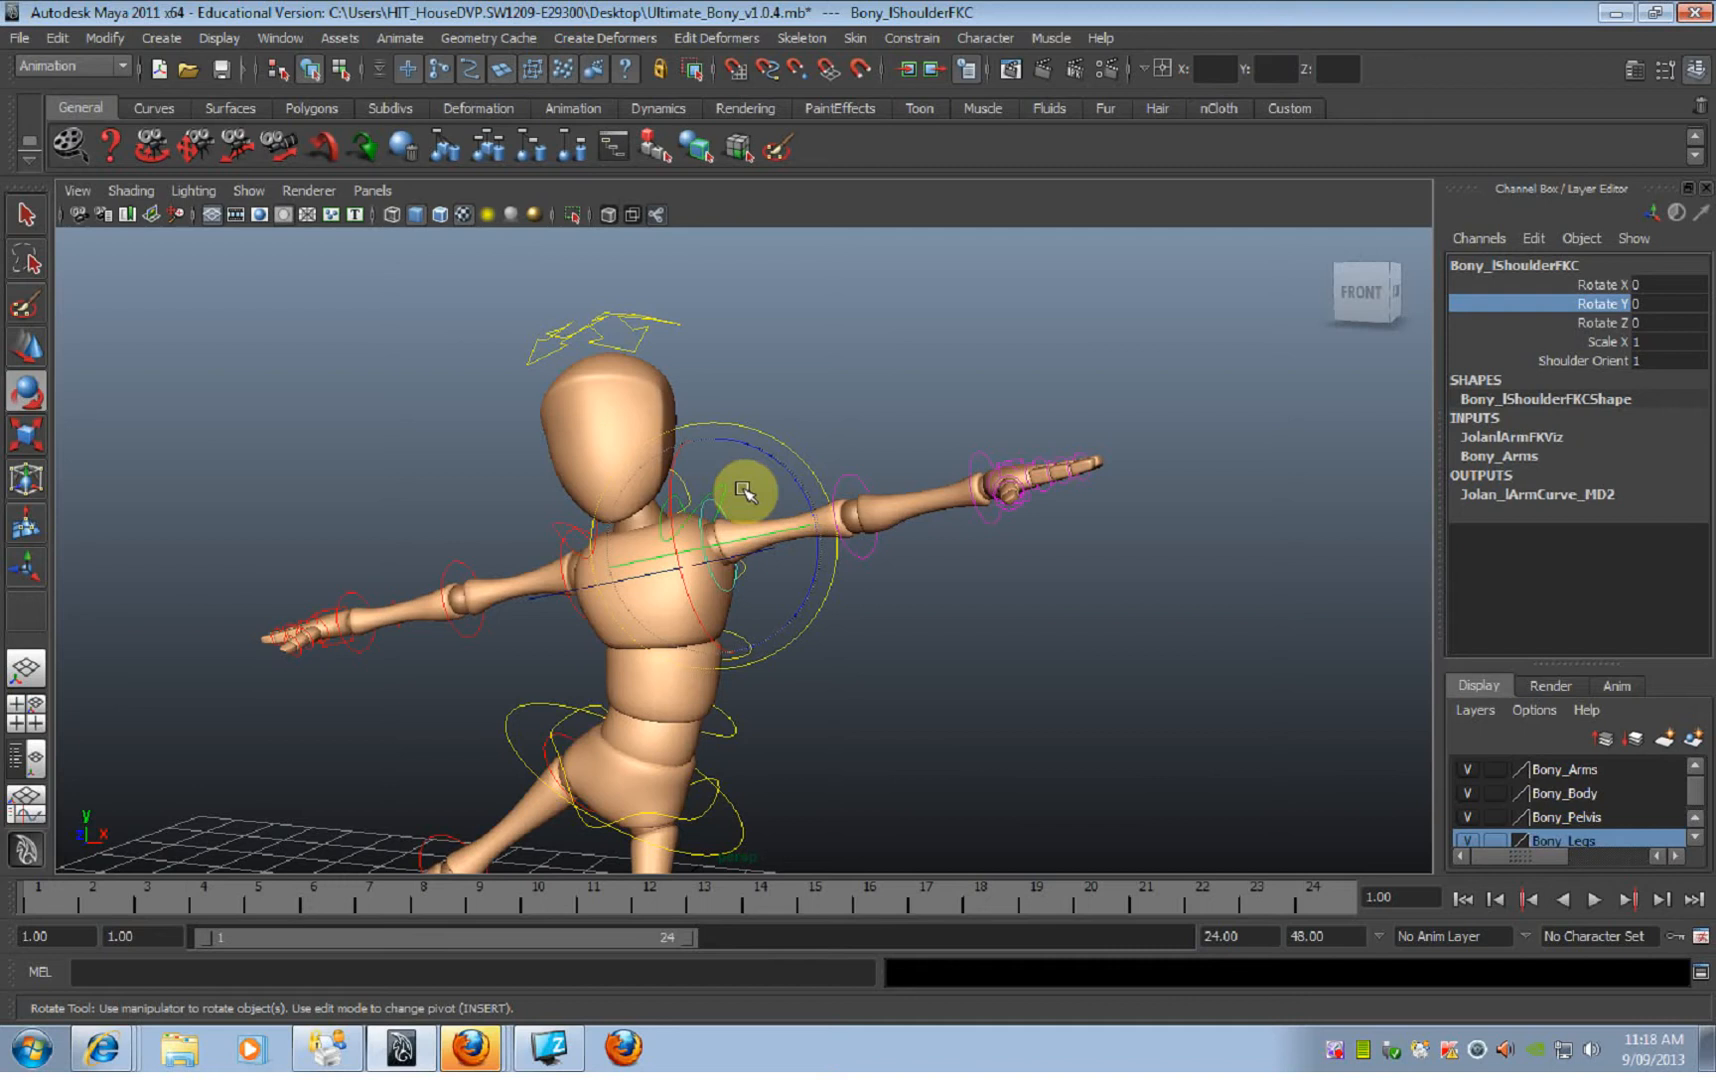
double_click(29, 403)
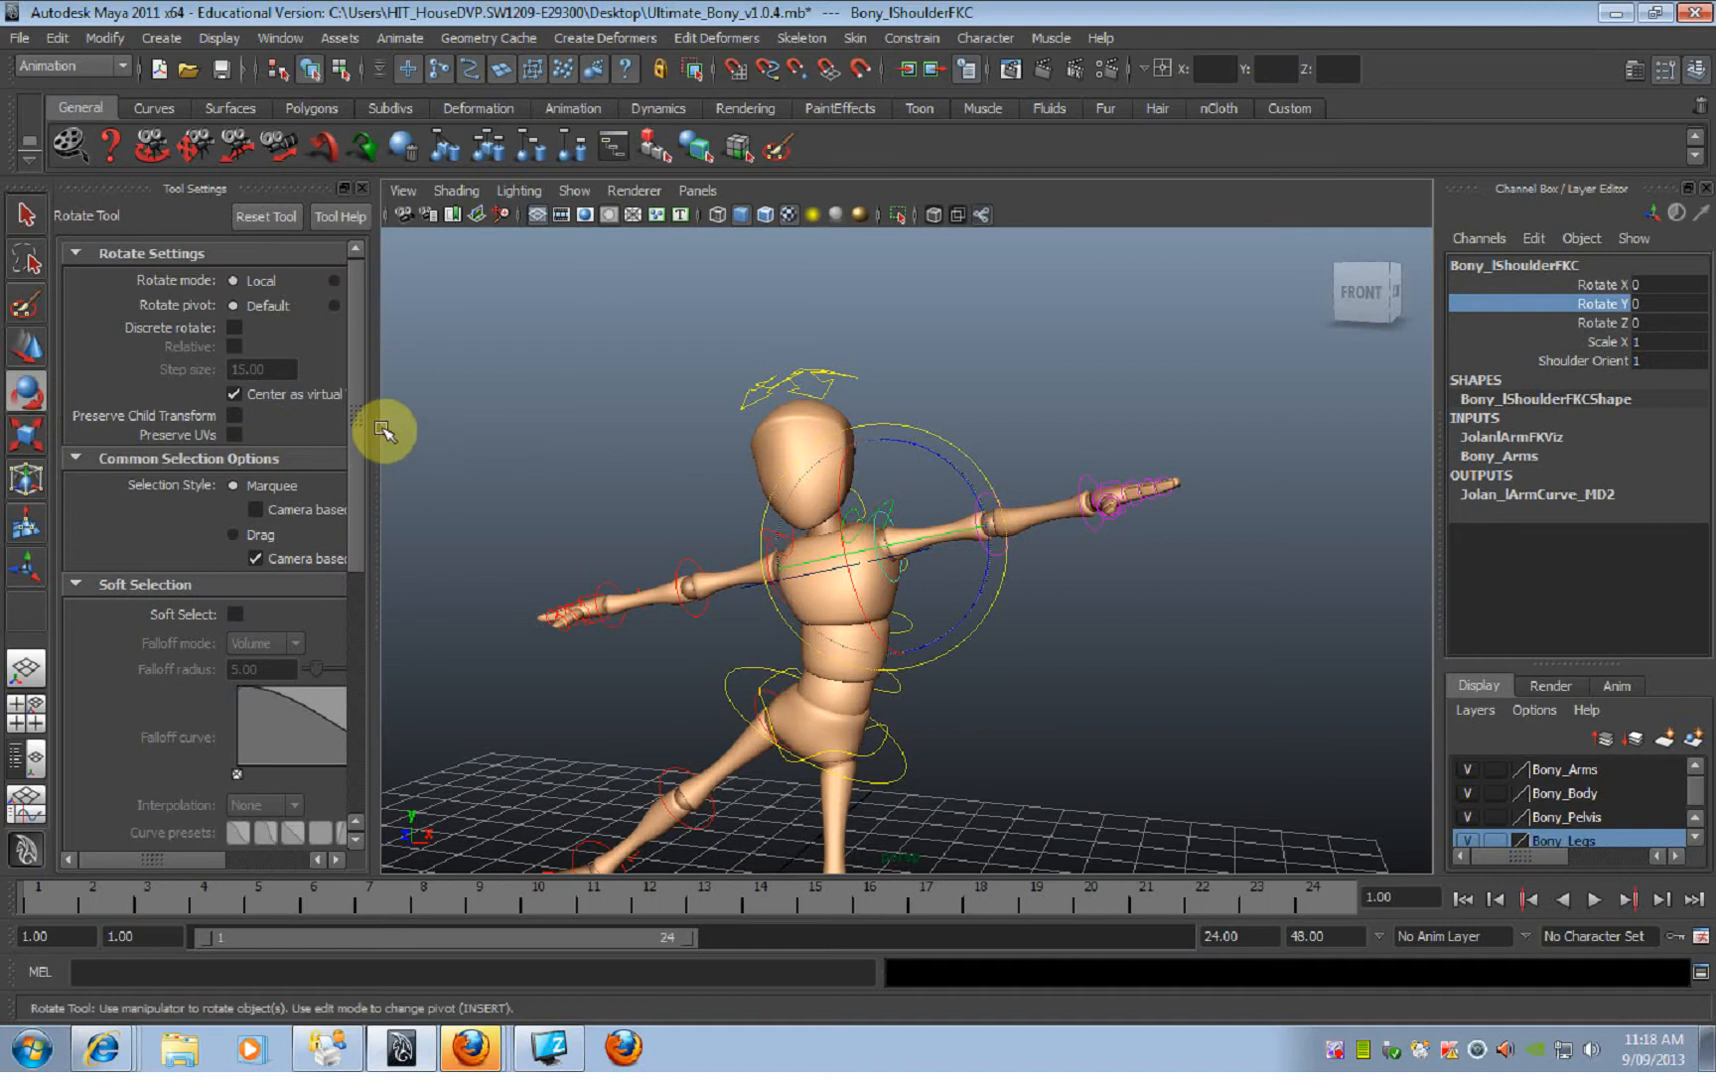
left_click_drag(373, 414, 633, 390)
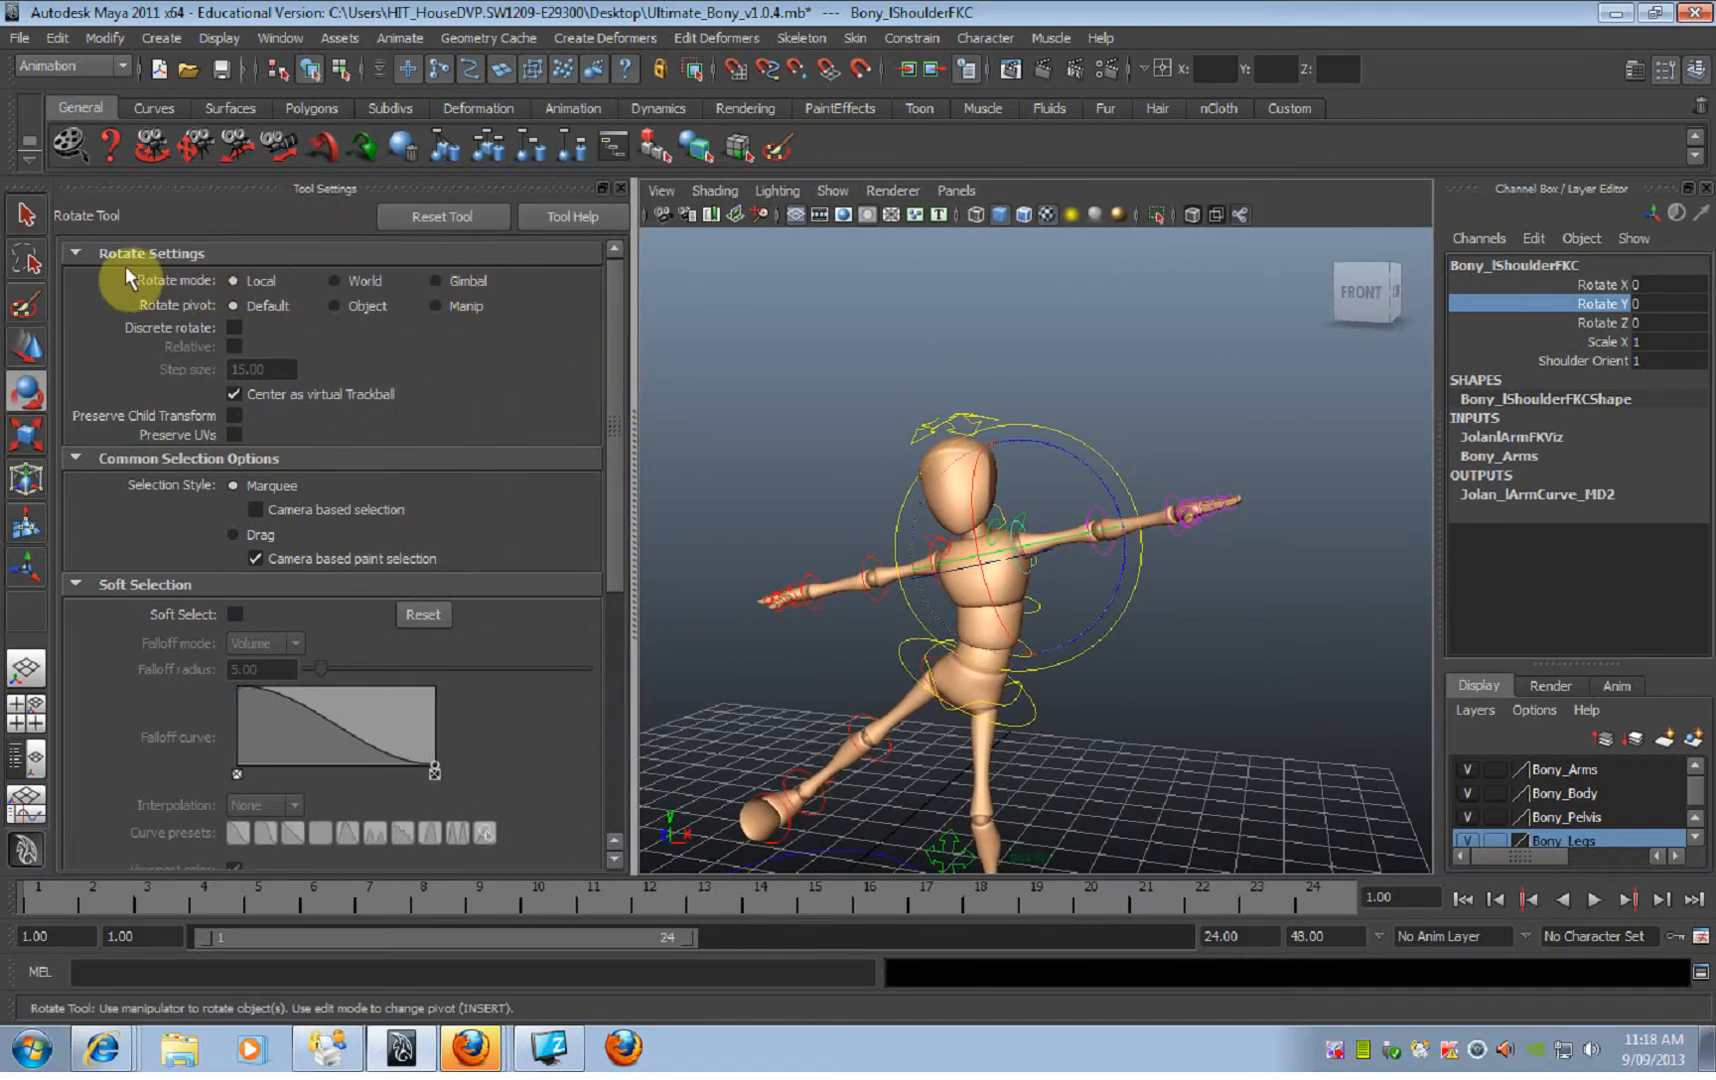
left_click(446, 282)
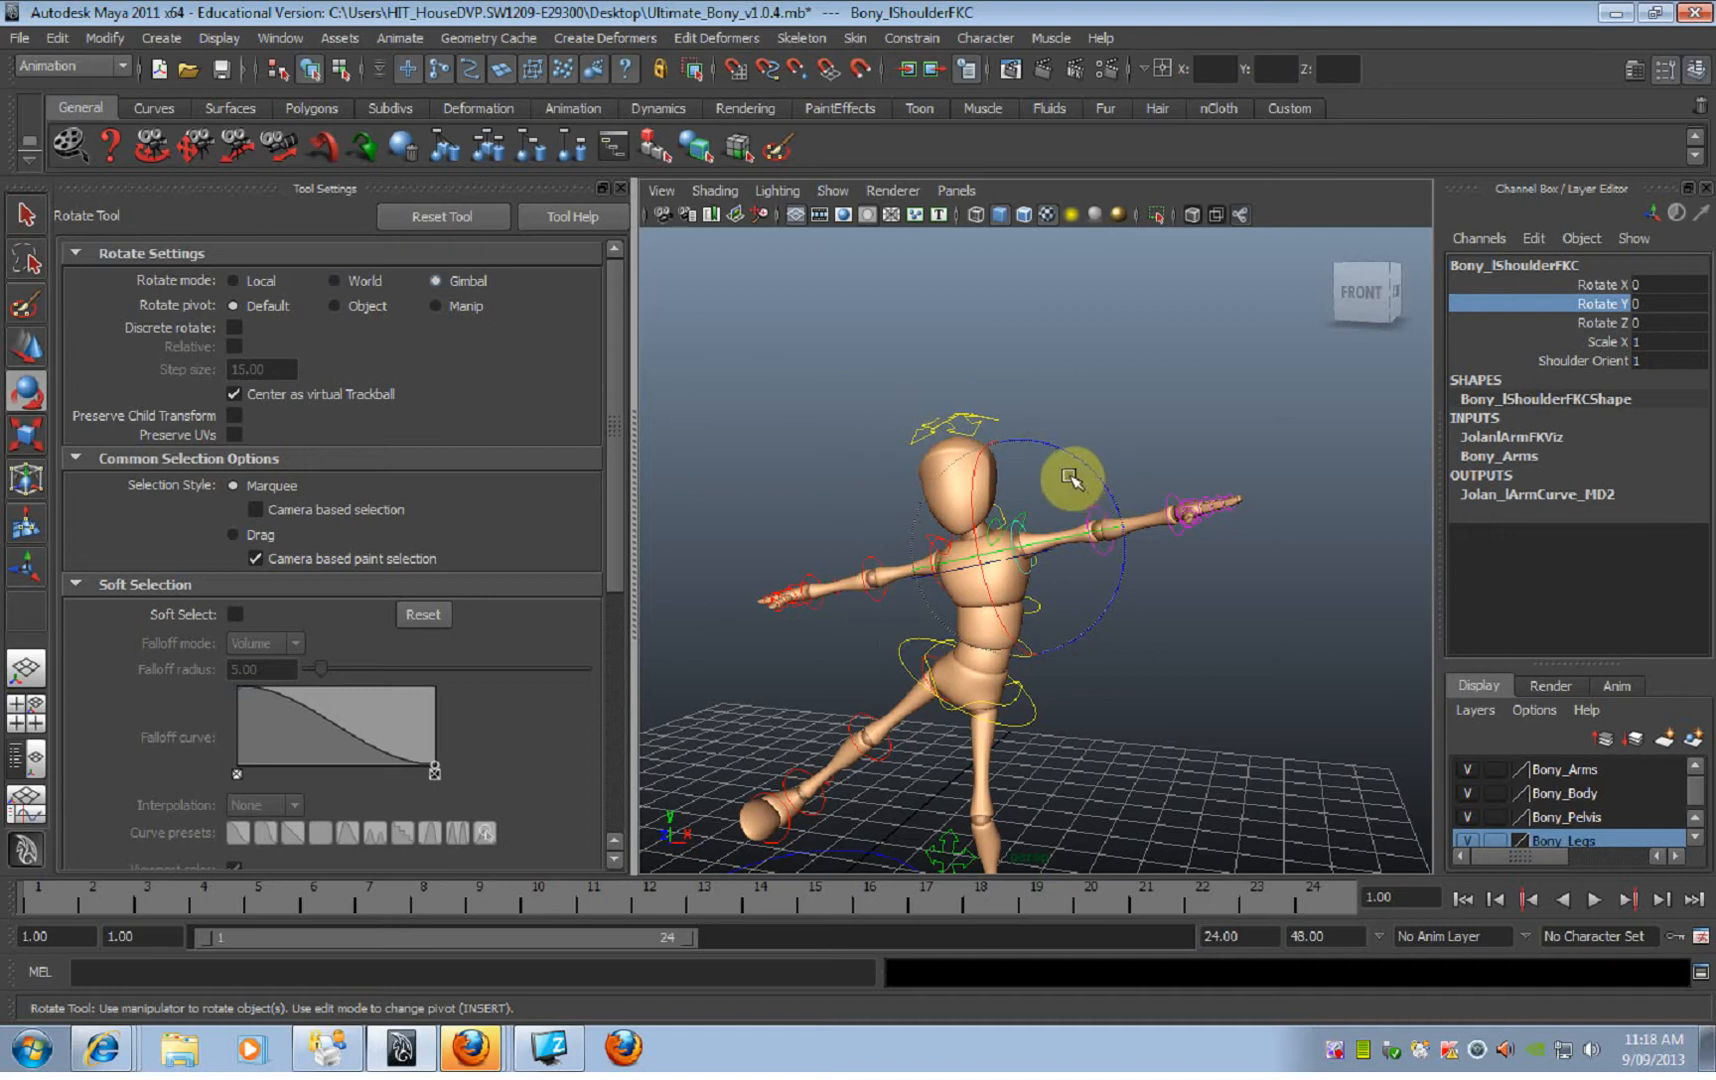
Step: Try rotating the left shoulder FK control about Z in Gimbal mode, undo it and deselect the control
mouse_move(1096, 464)
left_mouse_down()
mouse_move(1065, 428)
mouse_move(1088, 492)
mouse_move(1115, 463)
left_mouse_up()
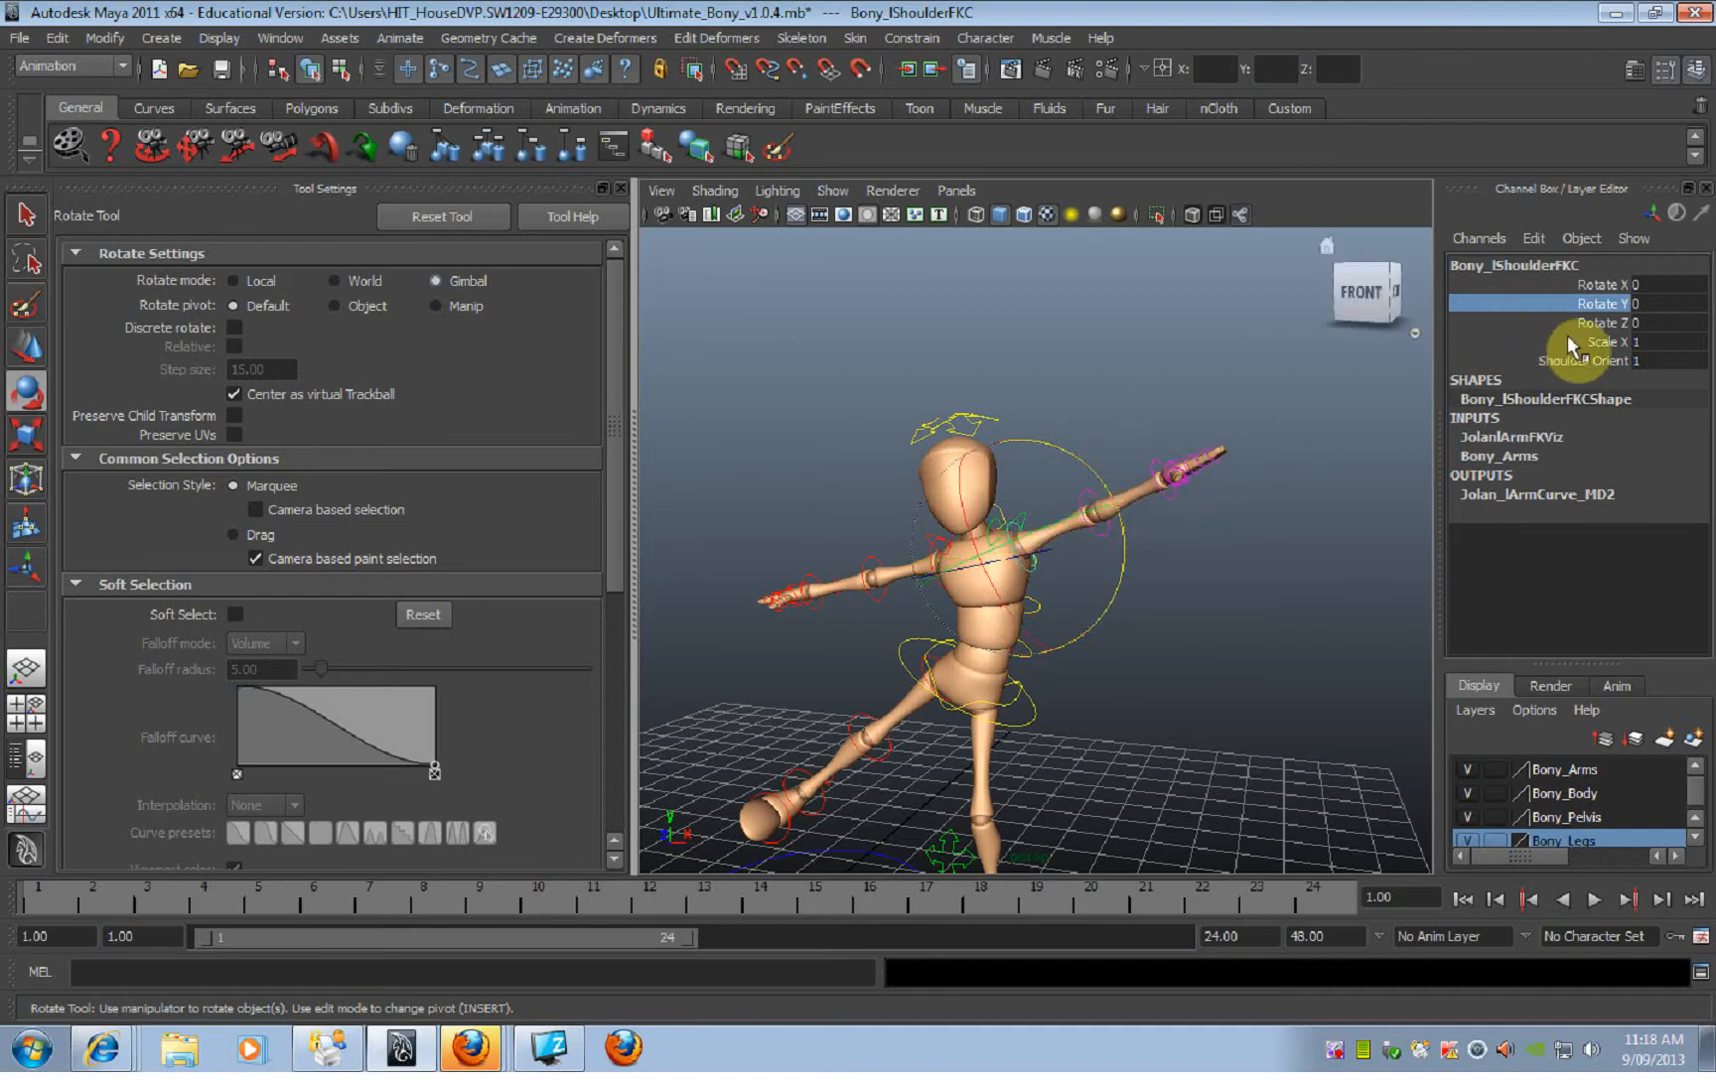
key("ctrl+z")
mouse_move(1074, 550)
left_mouse_down()
mouse_move(1026, 556)
mouse_move(1106, 562)
left_mouse_up()
left_click(1209, 619)
right_click_drag(1168, 626, 1258, 628, "alt")
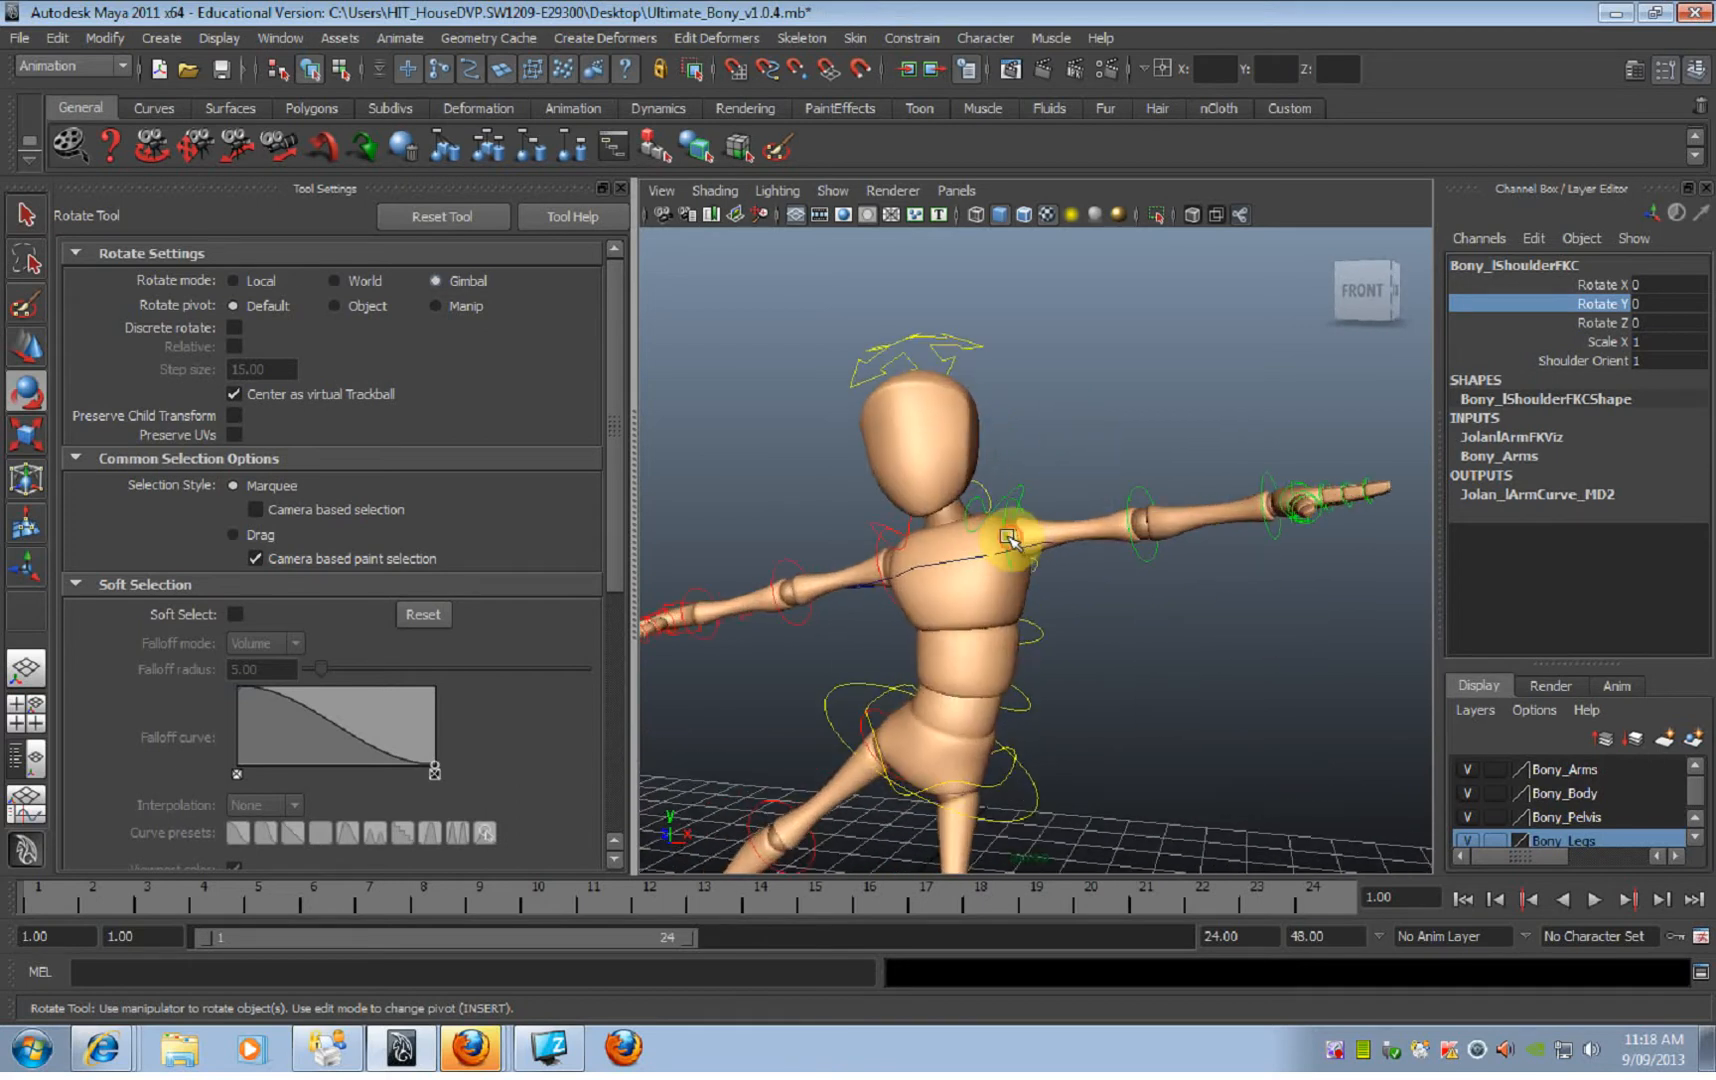
Step: Try swinging the left arm forward by rotating its shoulder FK control about Y in Gimbal mode
left_click(1088, 520)
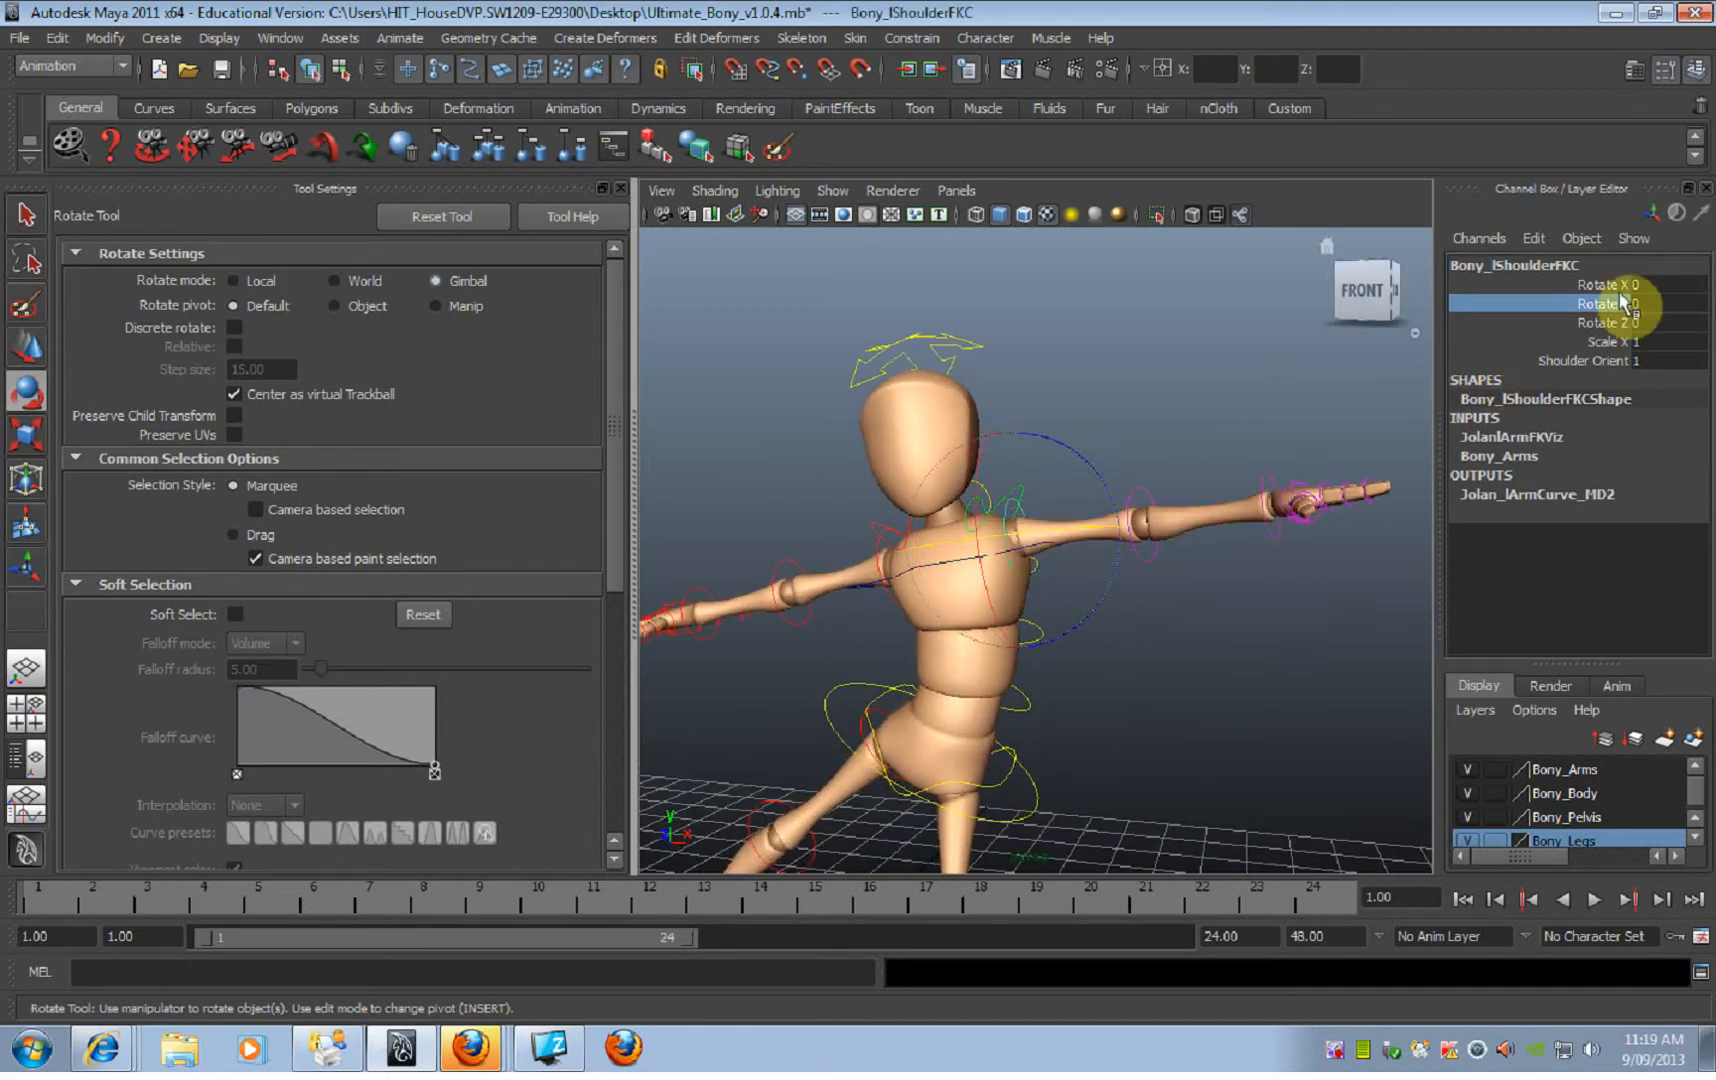
middle_click_drag(1283, 386, 1233, 396)
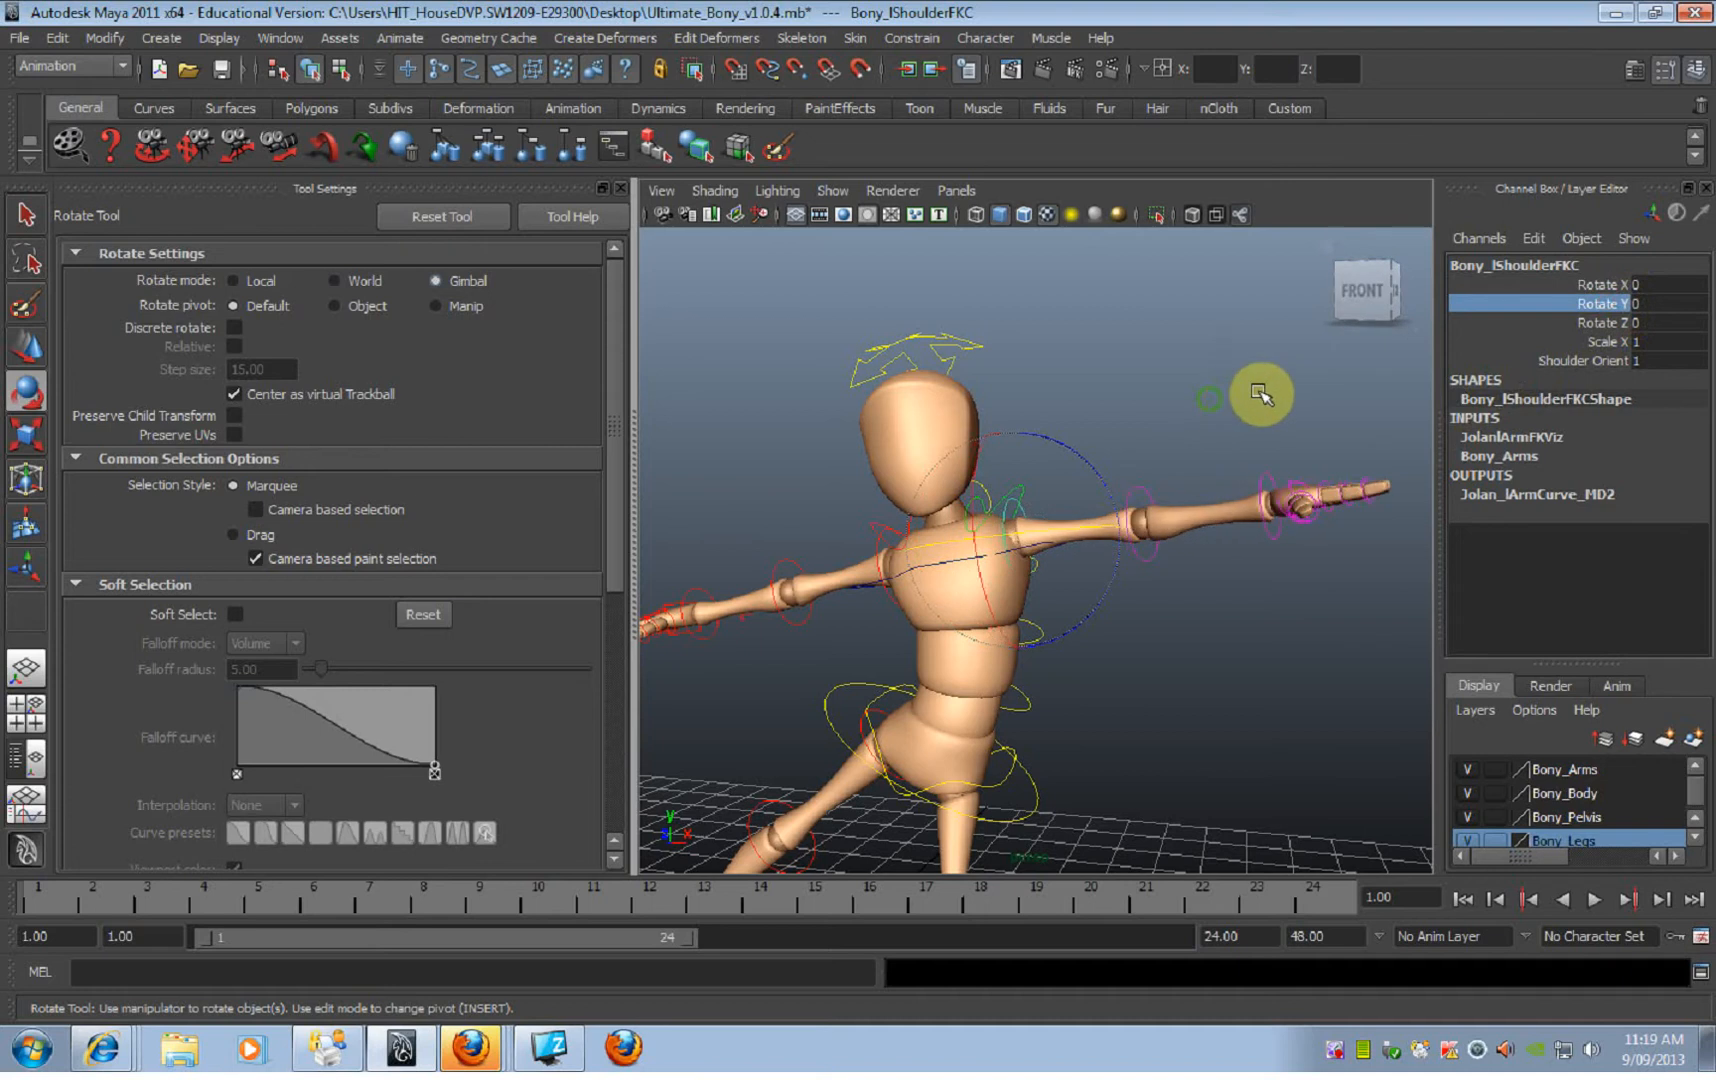
left_click(1300, 430)
left_click_drag(1038, 517, 1068, 516, "alt")
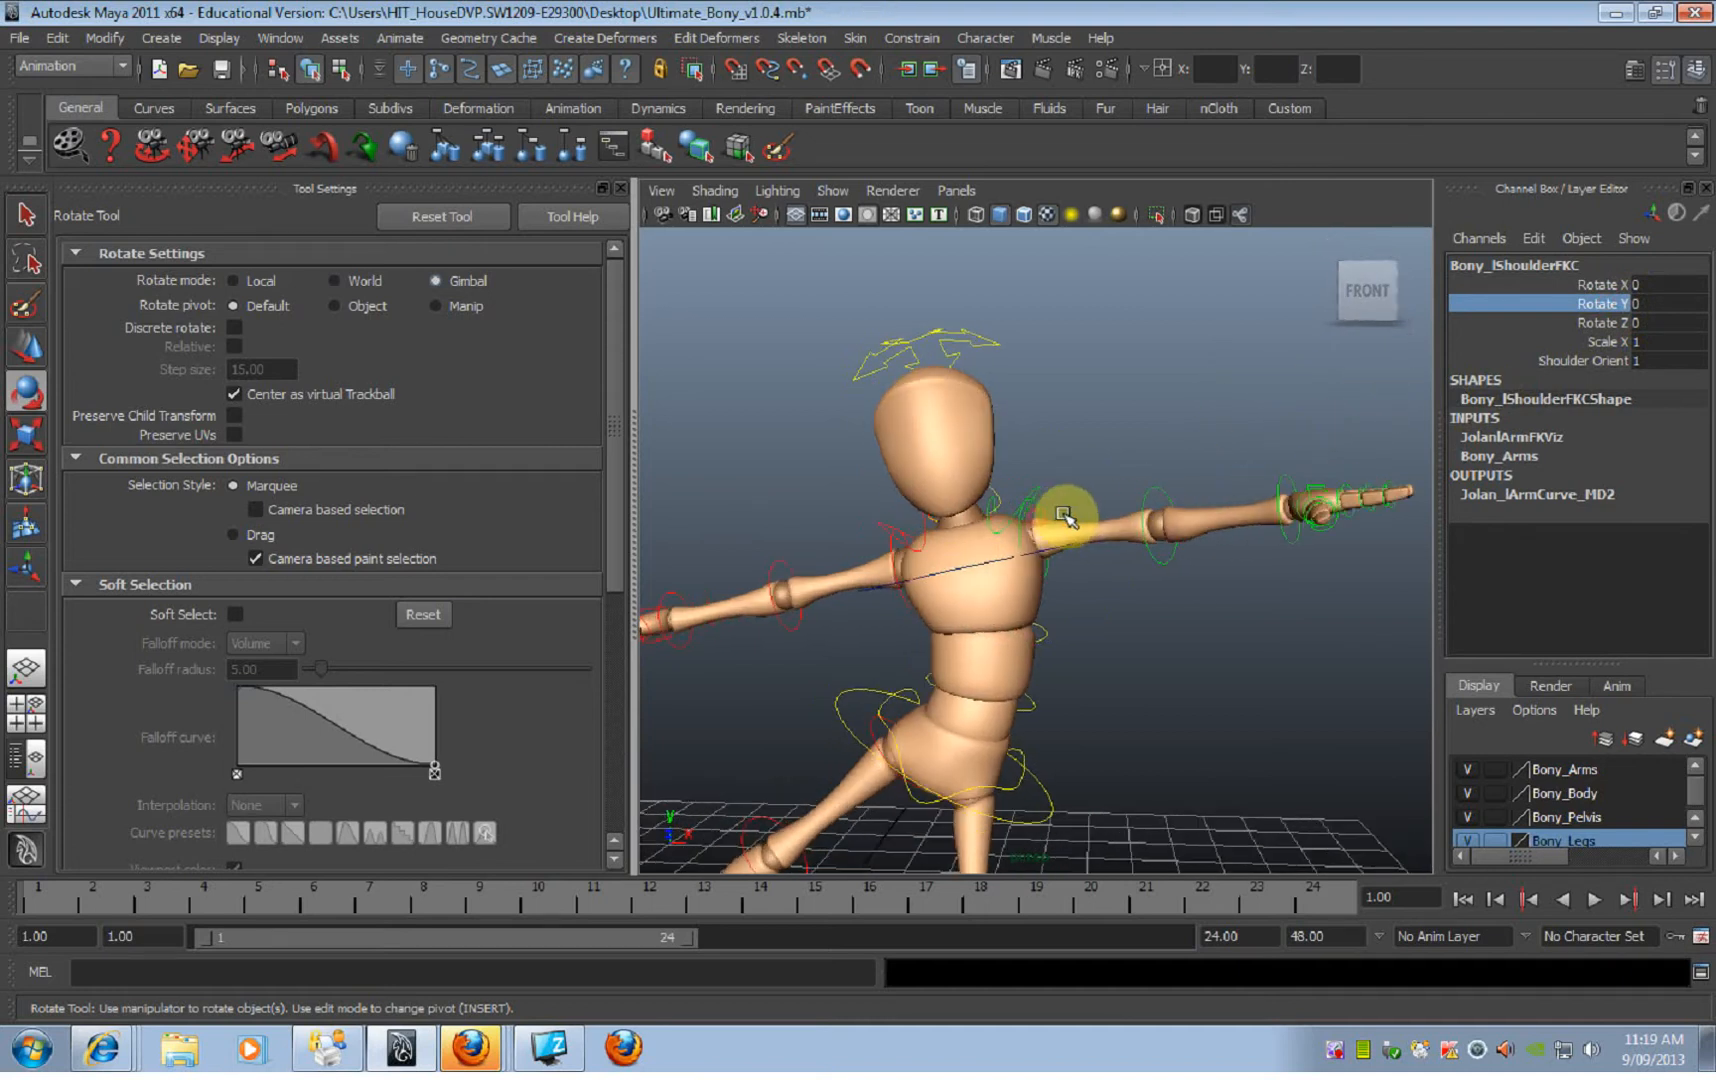
left_click(1082, 516)
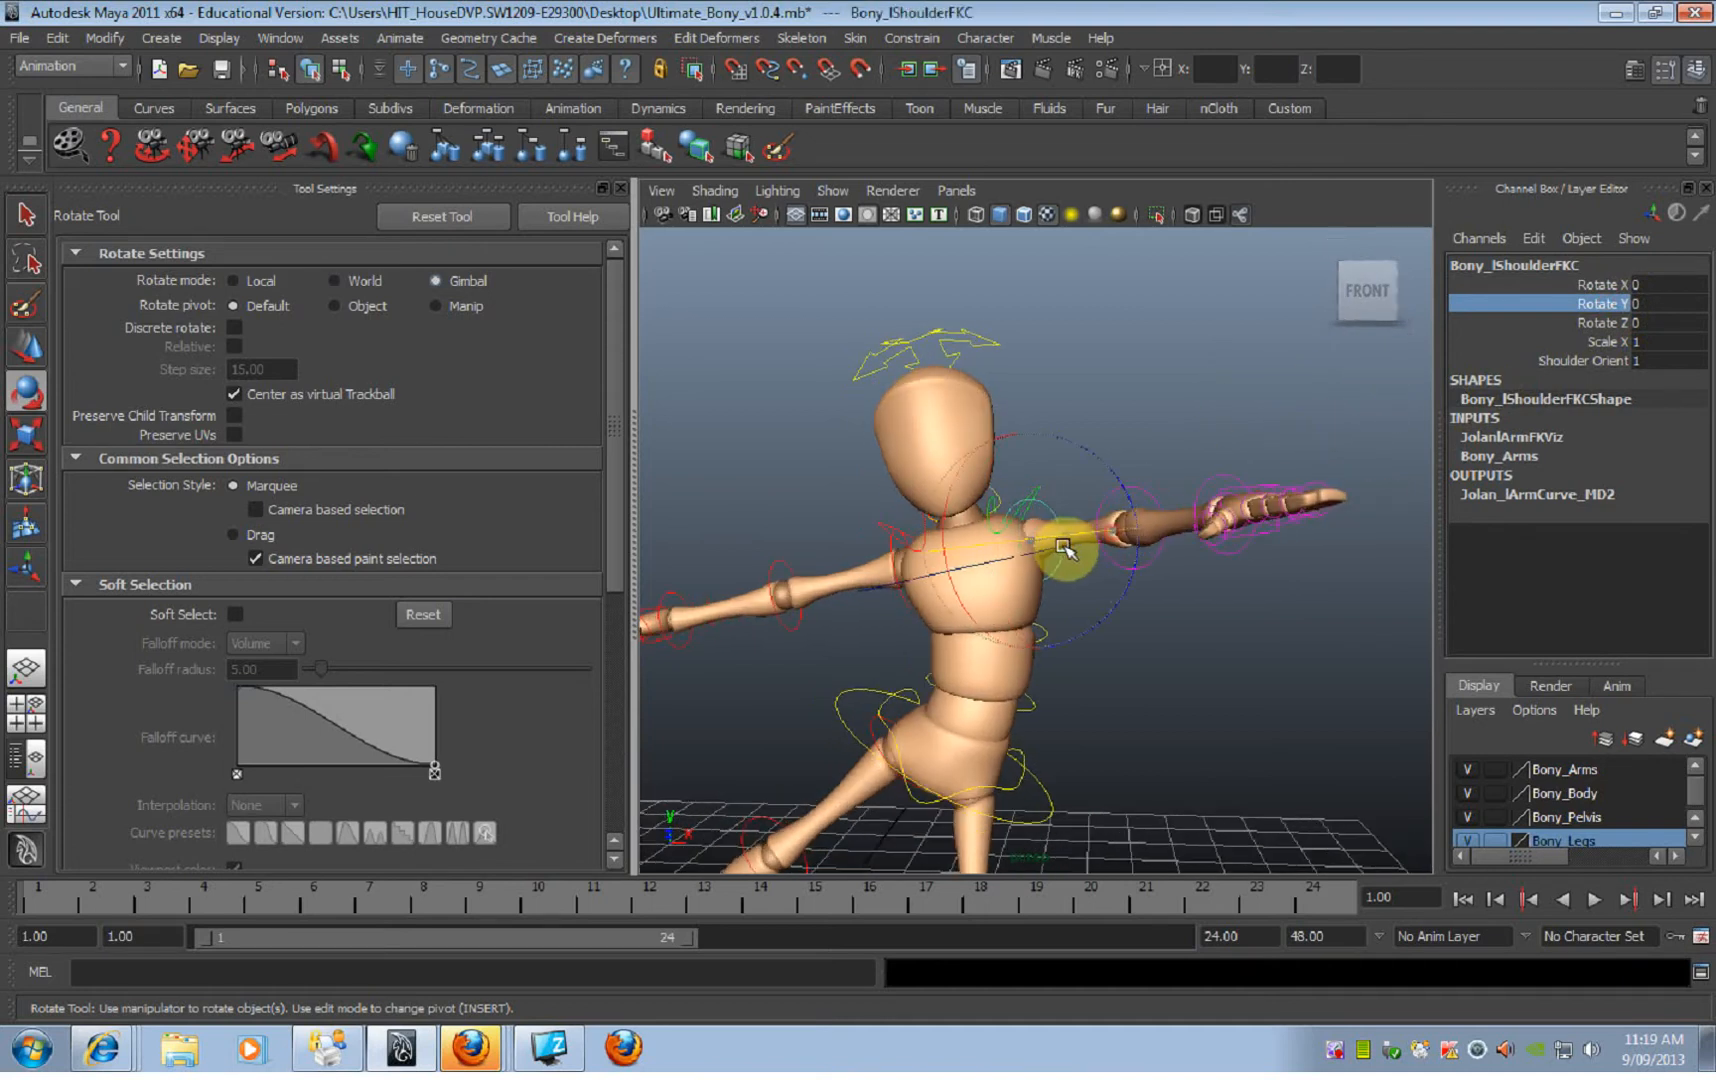
left_click(1206, 489)
Step: Try bending the left elbow FK control further on Rotate Y in Gimbal mode and undo the bend
left_click(1163, 500)
left_click_drag(1207, 498, 1090, 447, "alt")
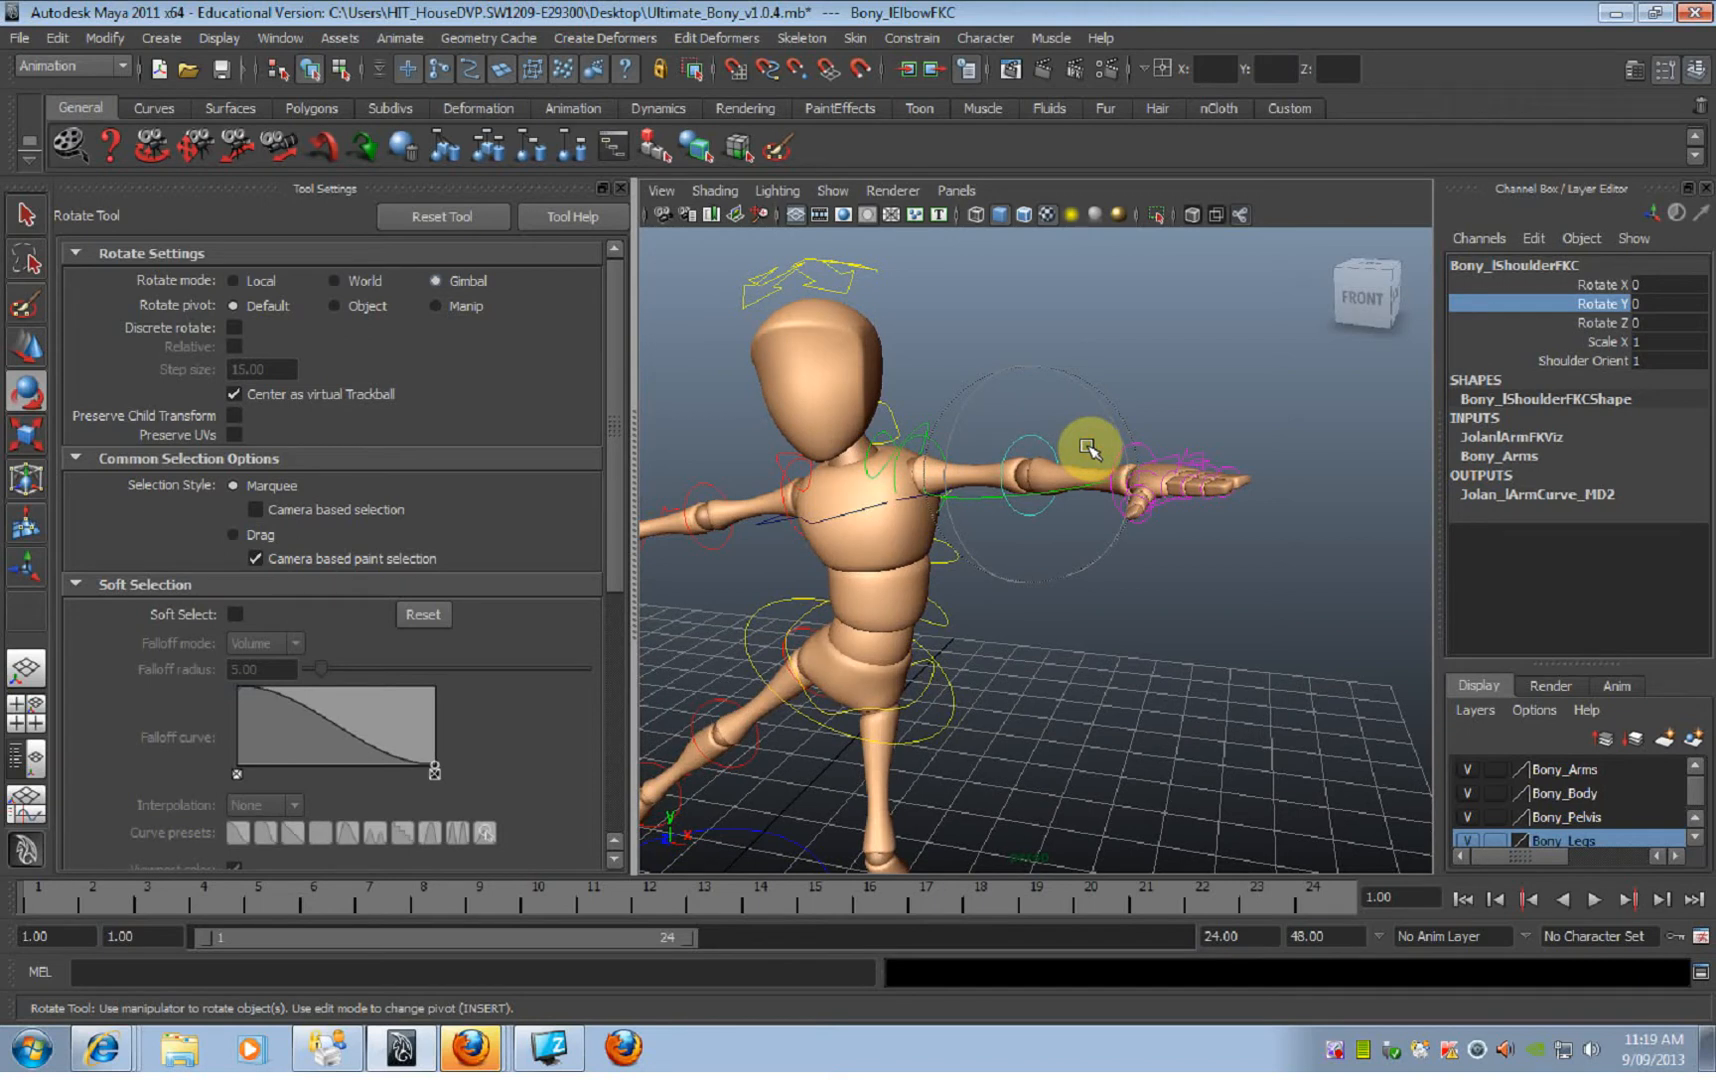
left_click_drag(1075, 492, 1117, 462)
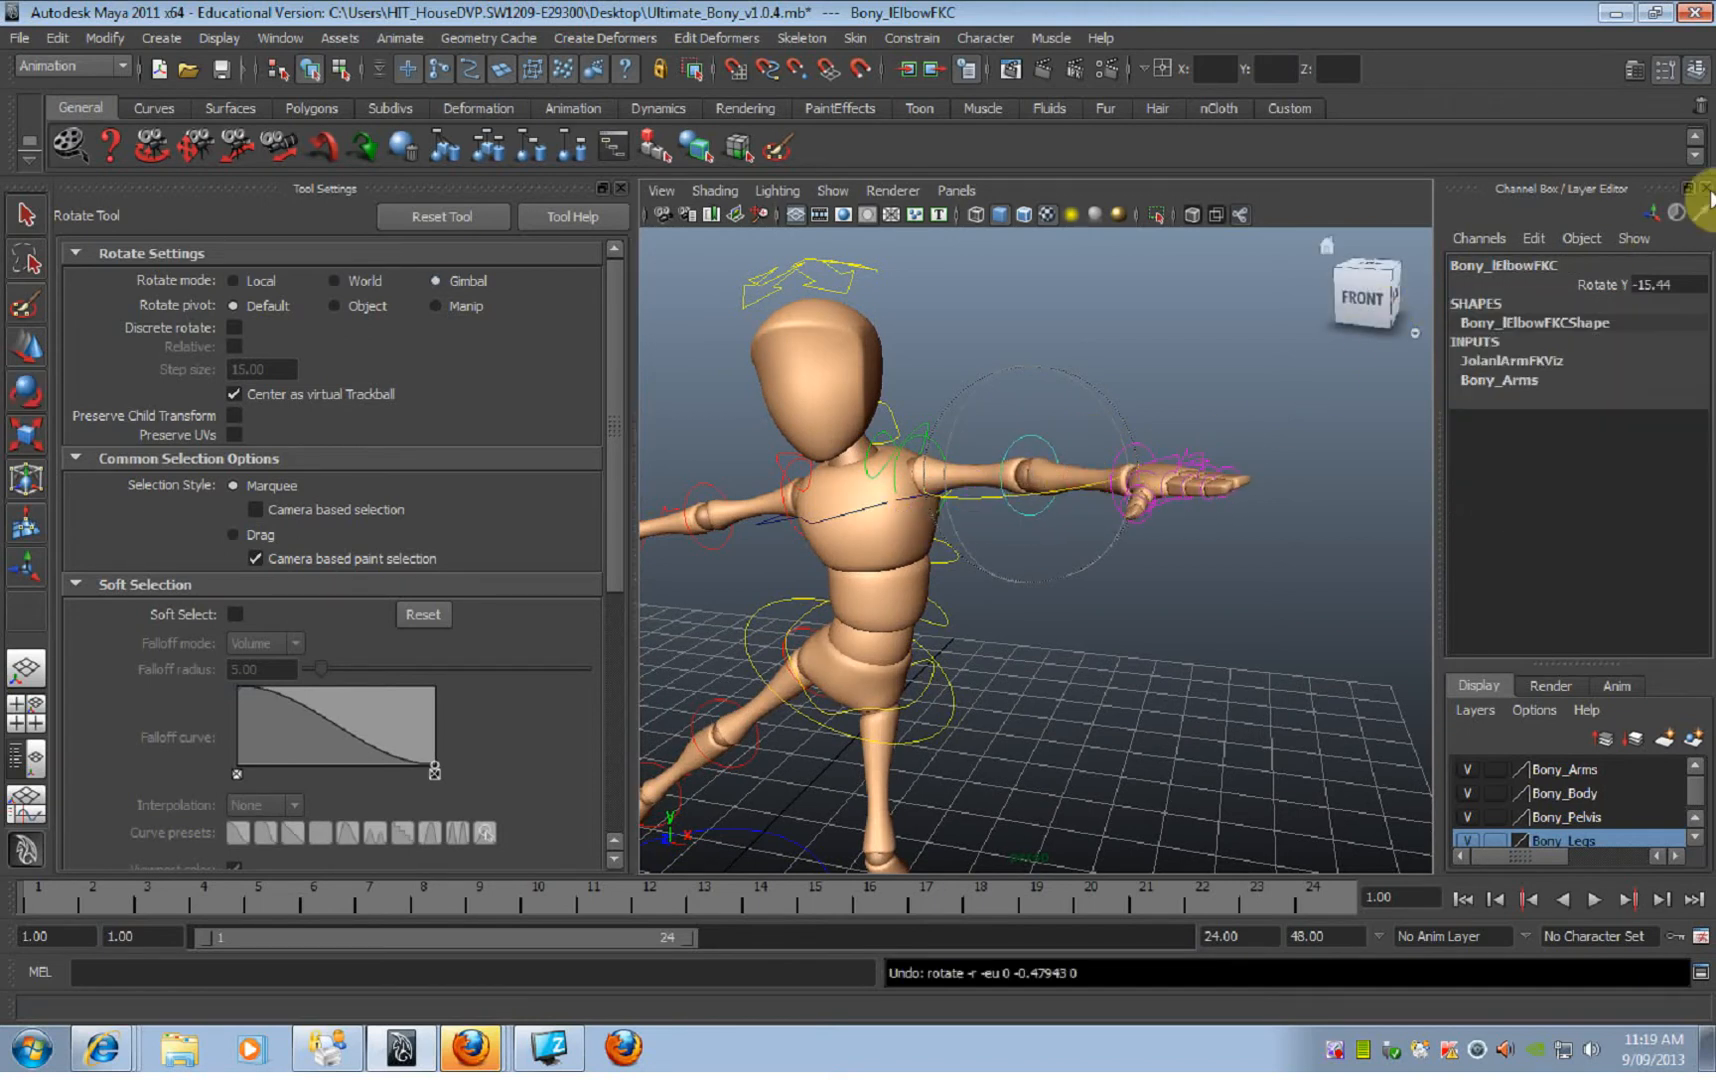
left_click_drag(1098, 705, 1130, 688, "alt")
left_click(1075, 480)
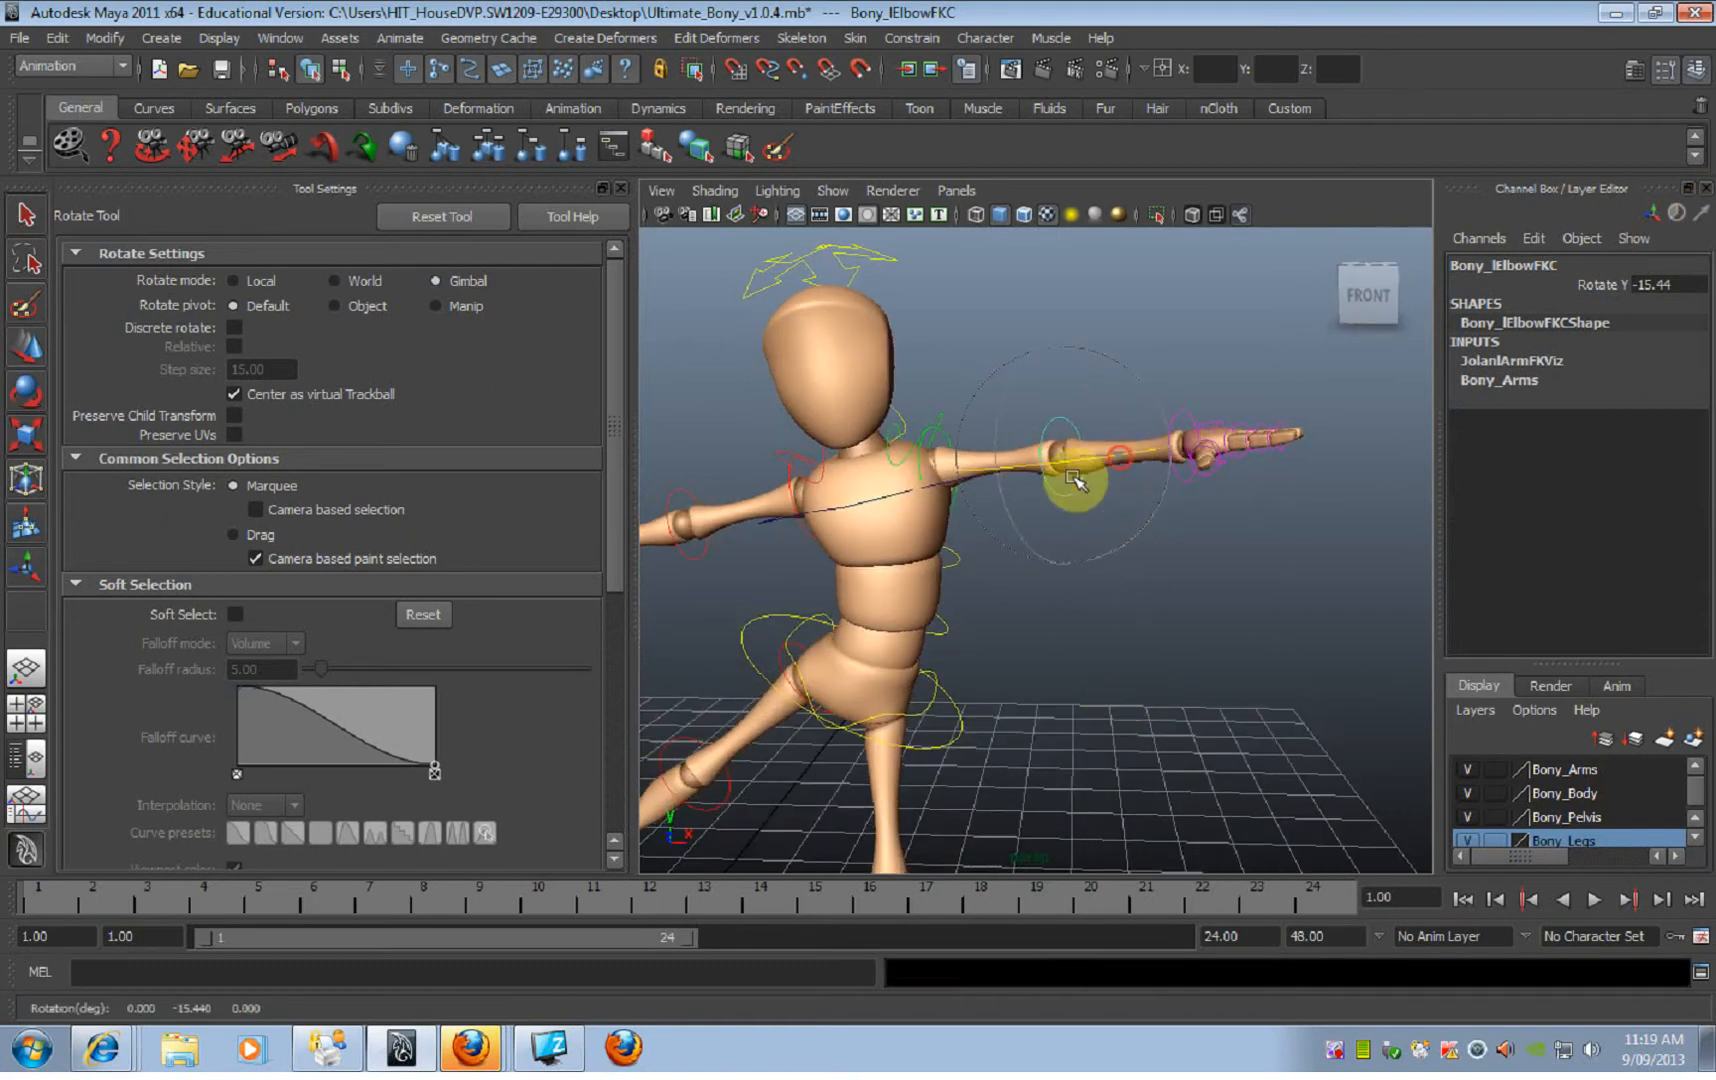
left_click_drag(1180, 447, 1080, 502)
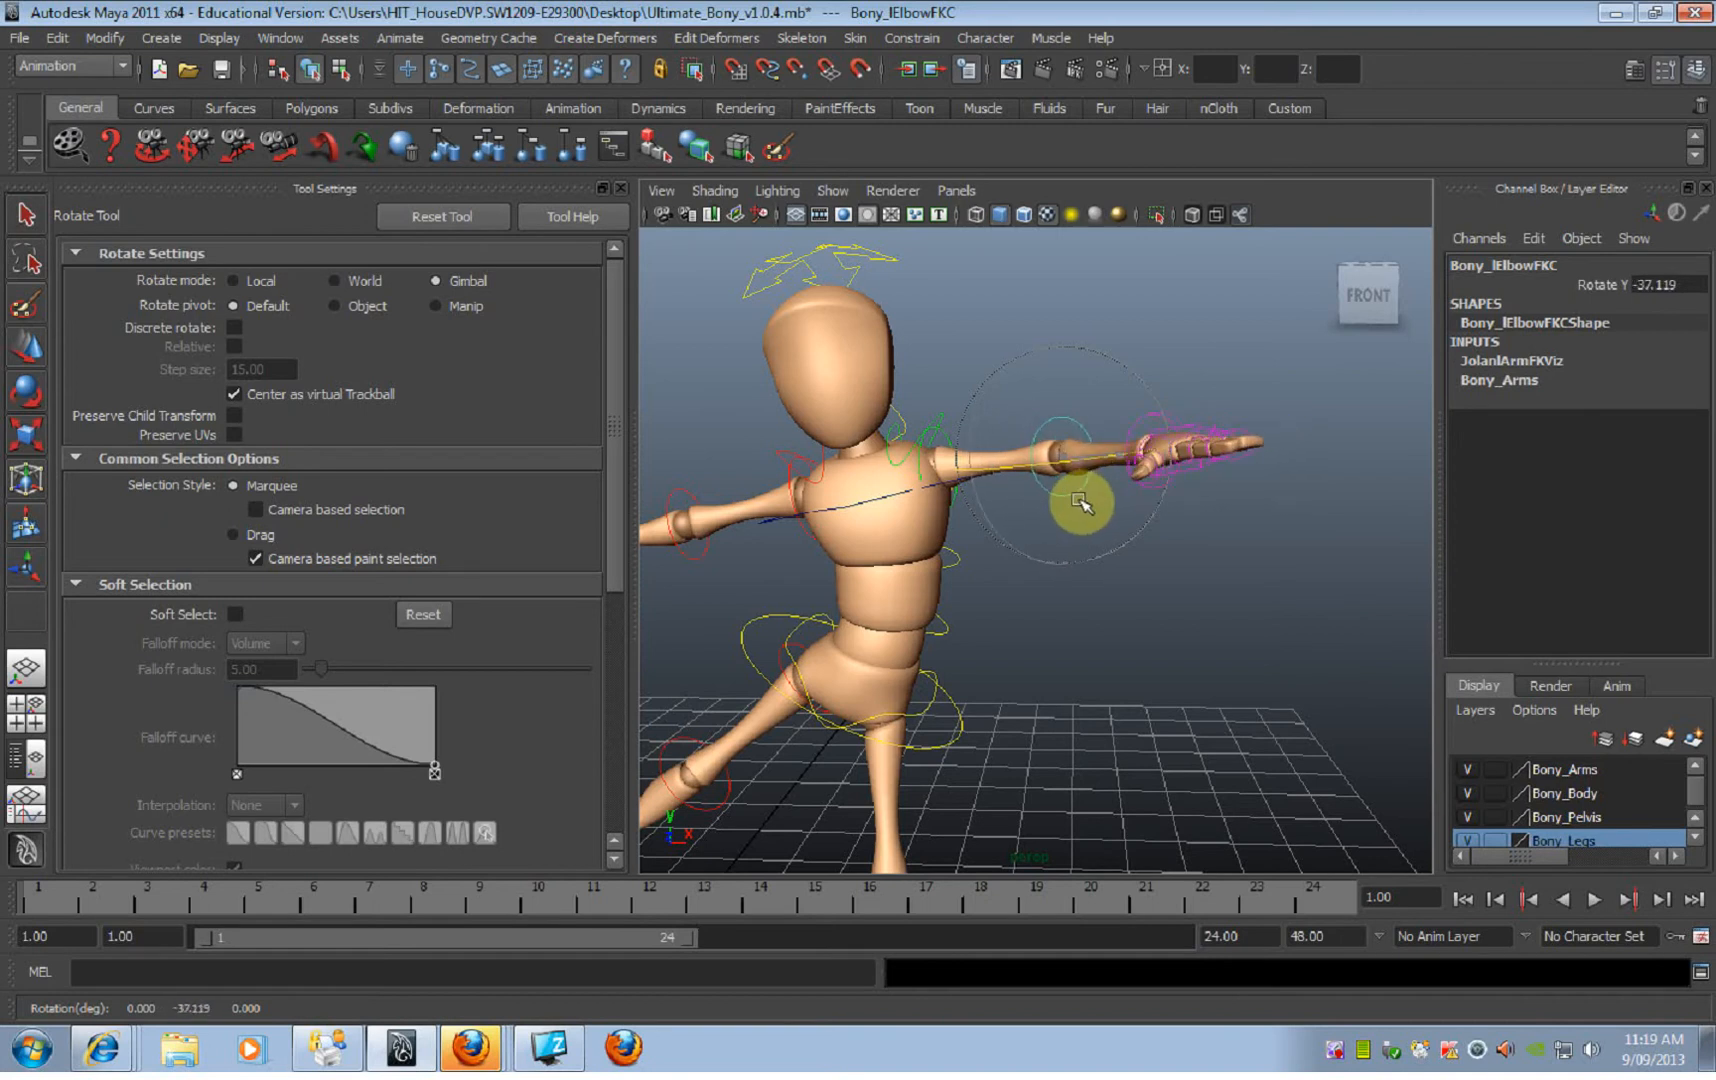
key("ctrl+z")
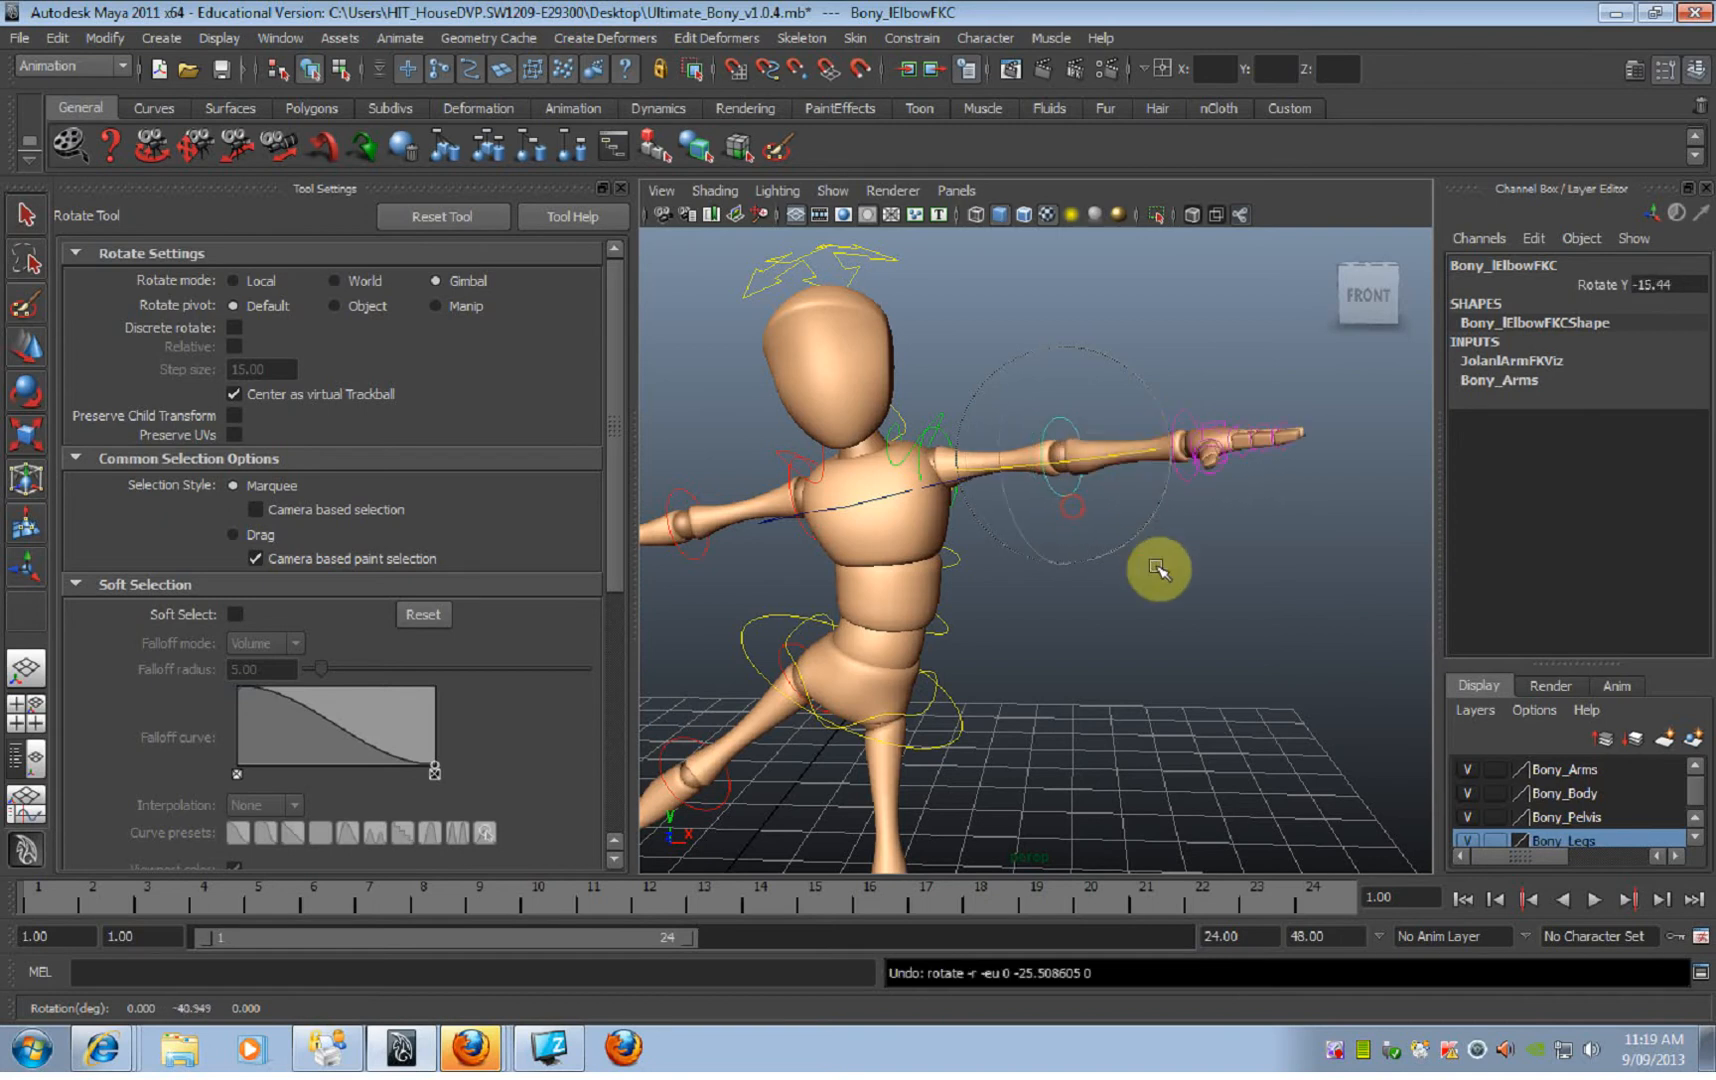
Step: Try rotating the left wrist FK control in Gimbal mode, undo the rotation and deselect the control
left_click_drag(1161, 571, 1196, 567, "alt")
left_click(1197, 567)
left_click(1222, 432)
left_click_drag(1222, 432, 960, 558, "alt")
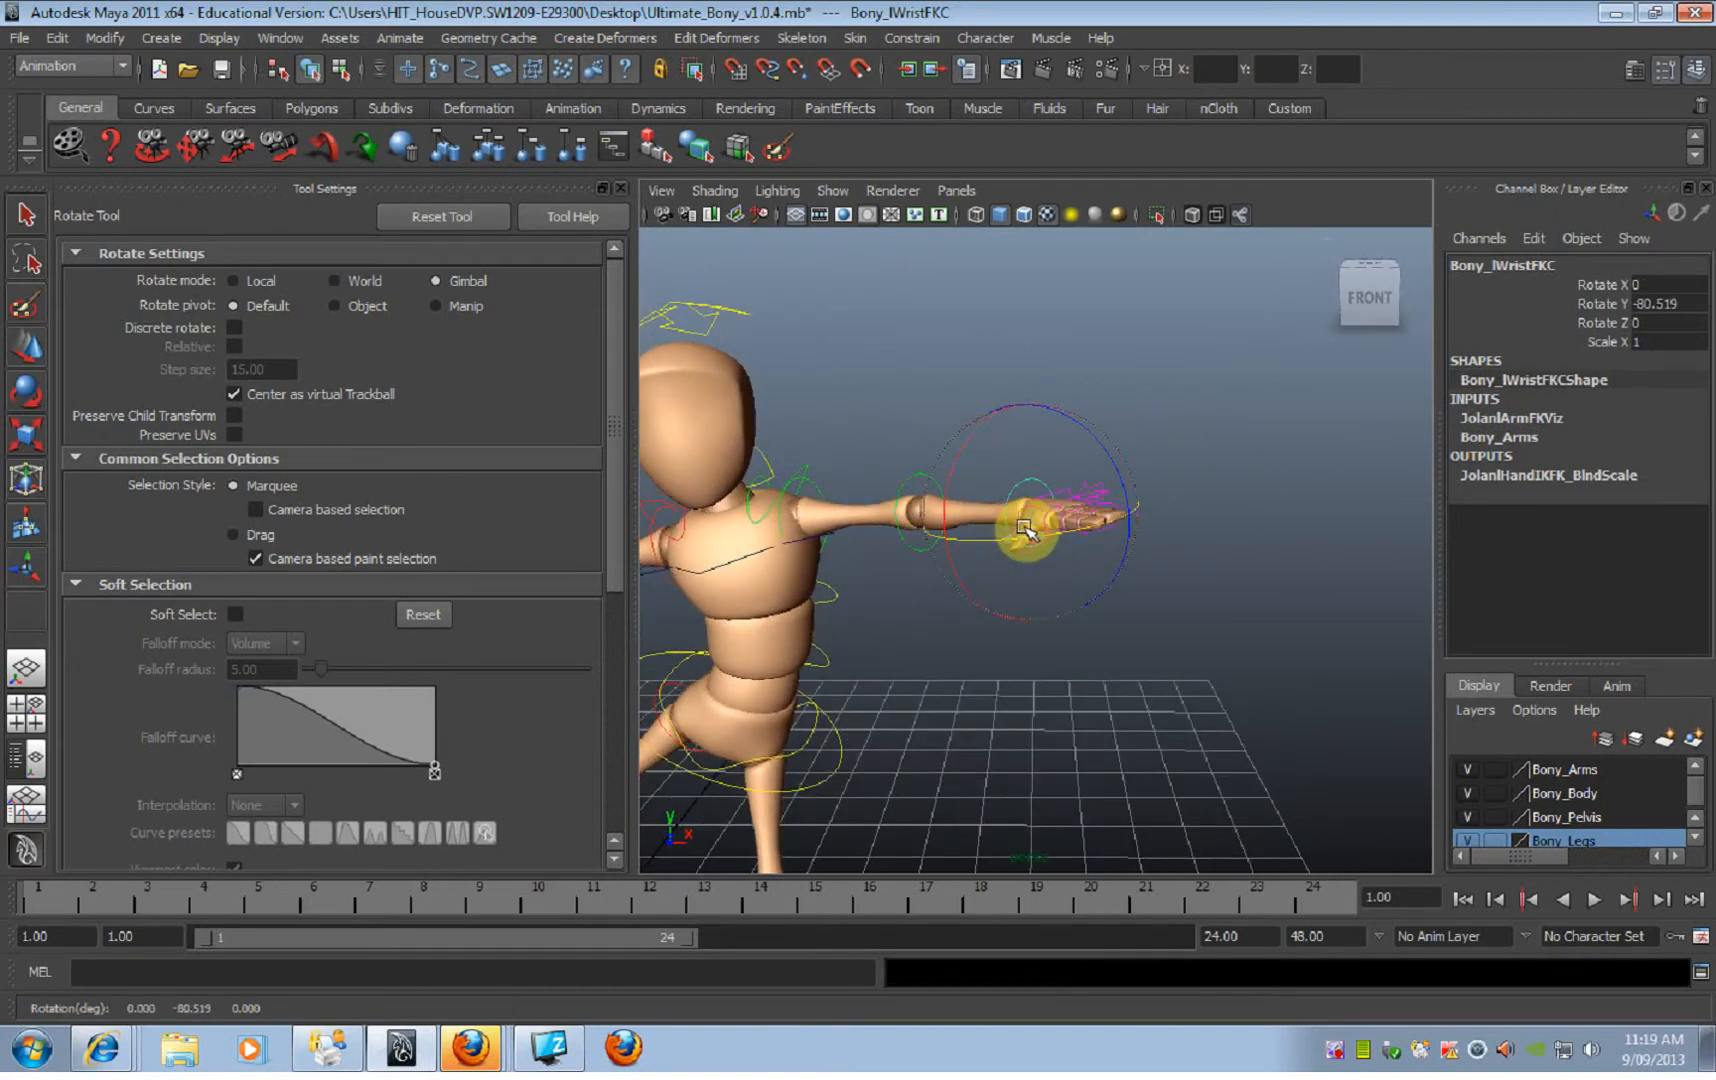
mouse_move(1118, 463)
left_mouse_down()
mouse_move(1110, 522)
mouse_move(1088, 457)
left_mouse_up()
key("ctrl+z")
left_click_drag(1042, 664, 1087, 667, "alt")
left_click(962, 666)
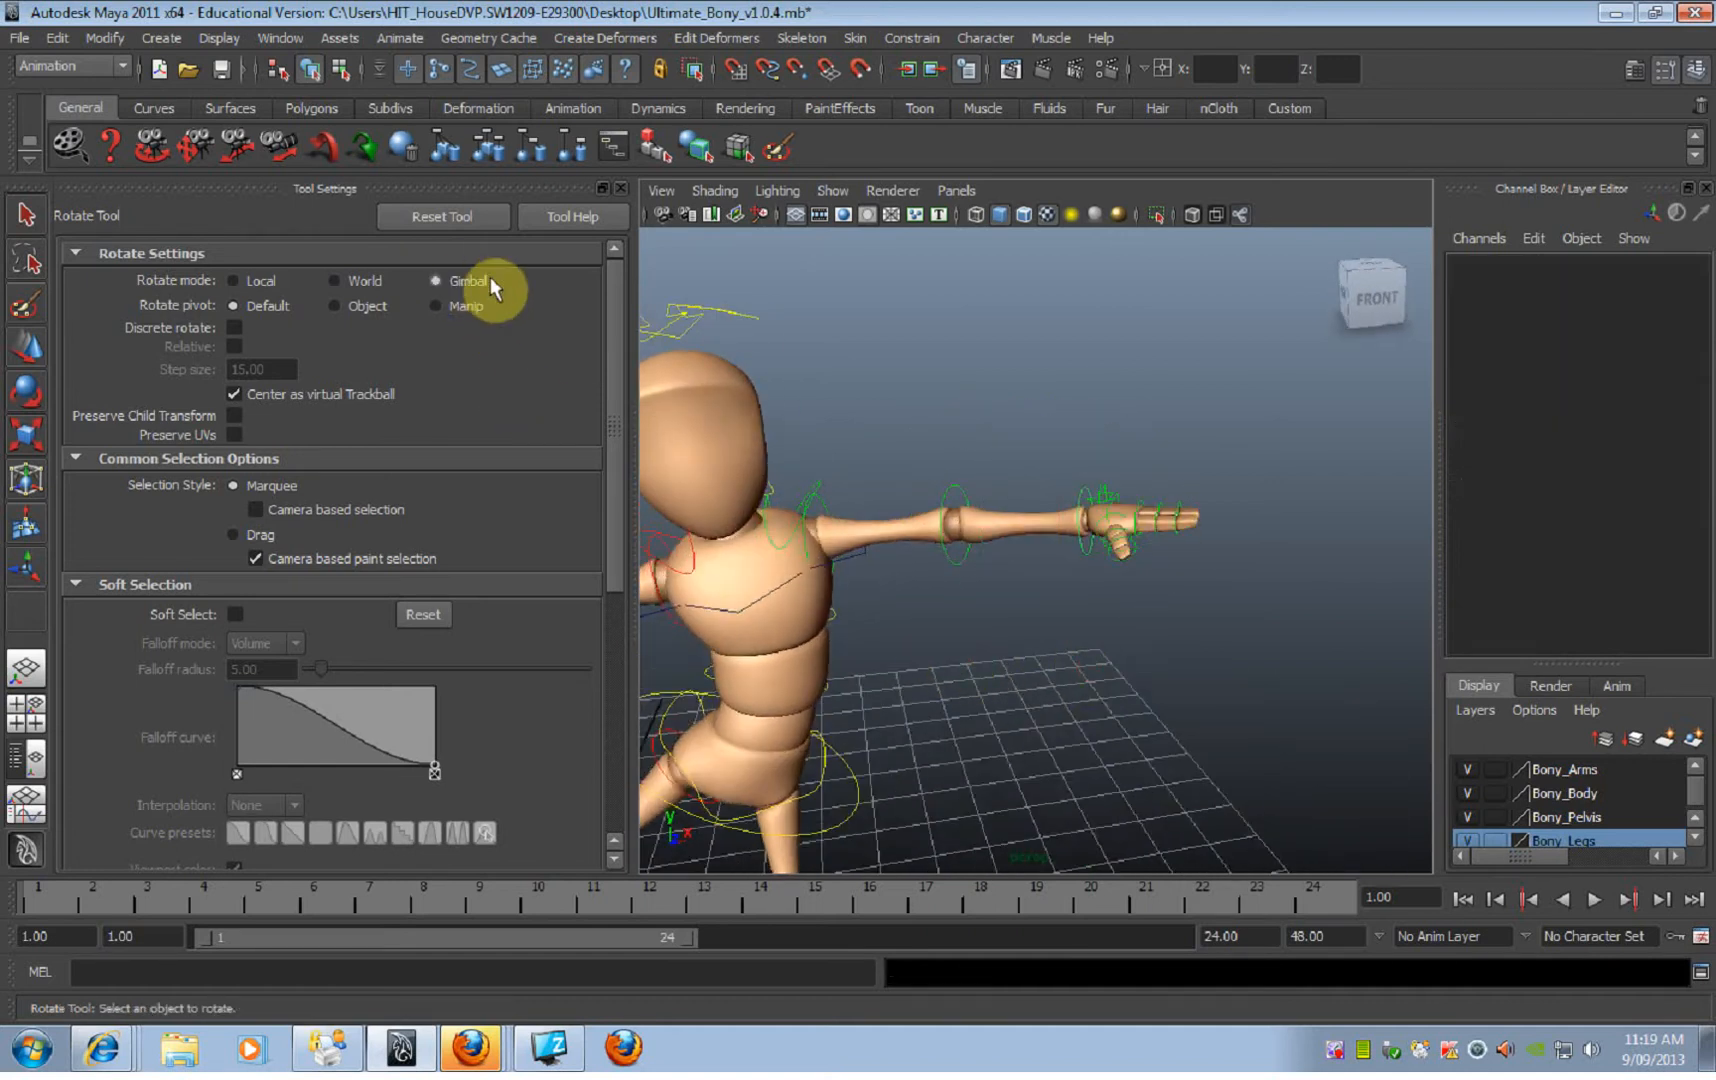
Step: Close the Rotate Tool's settings and return the viewport to full width
key("space")
key("space")
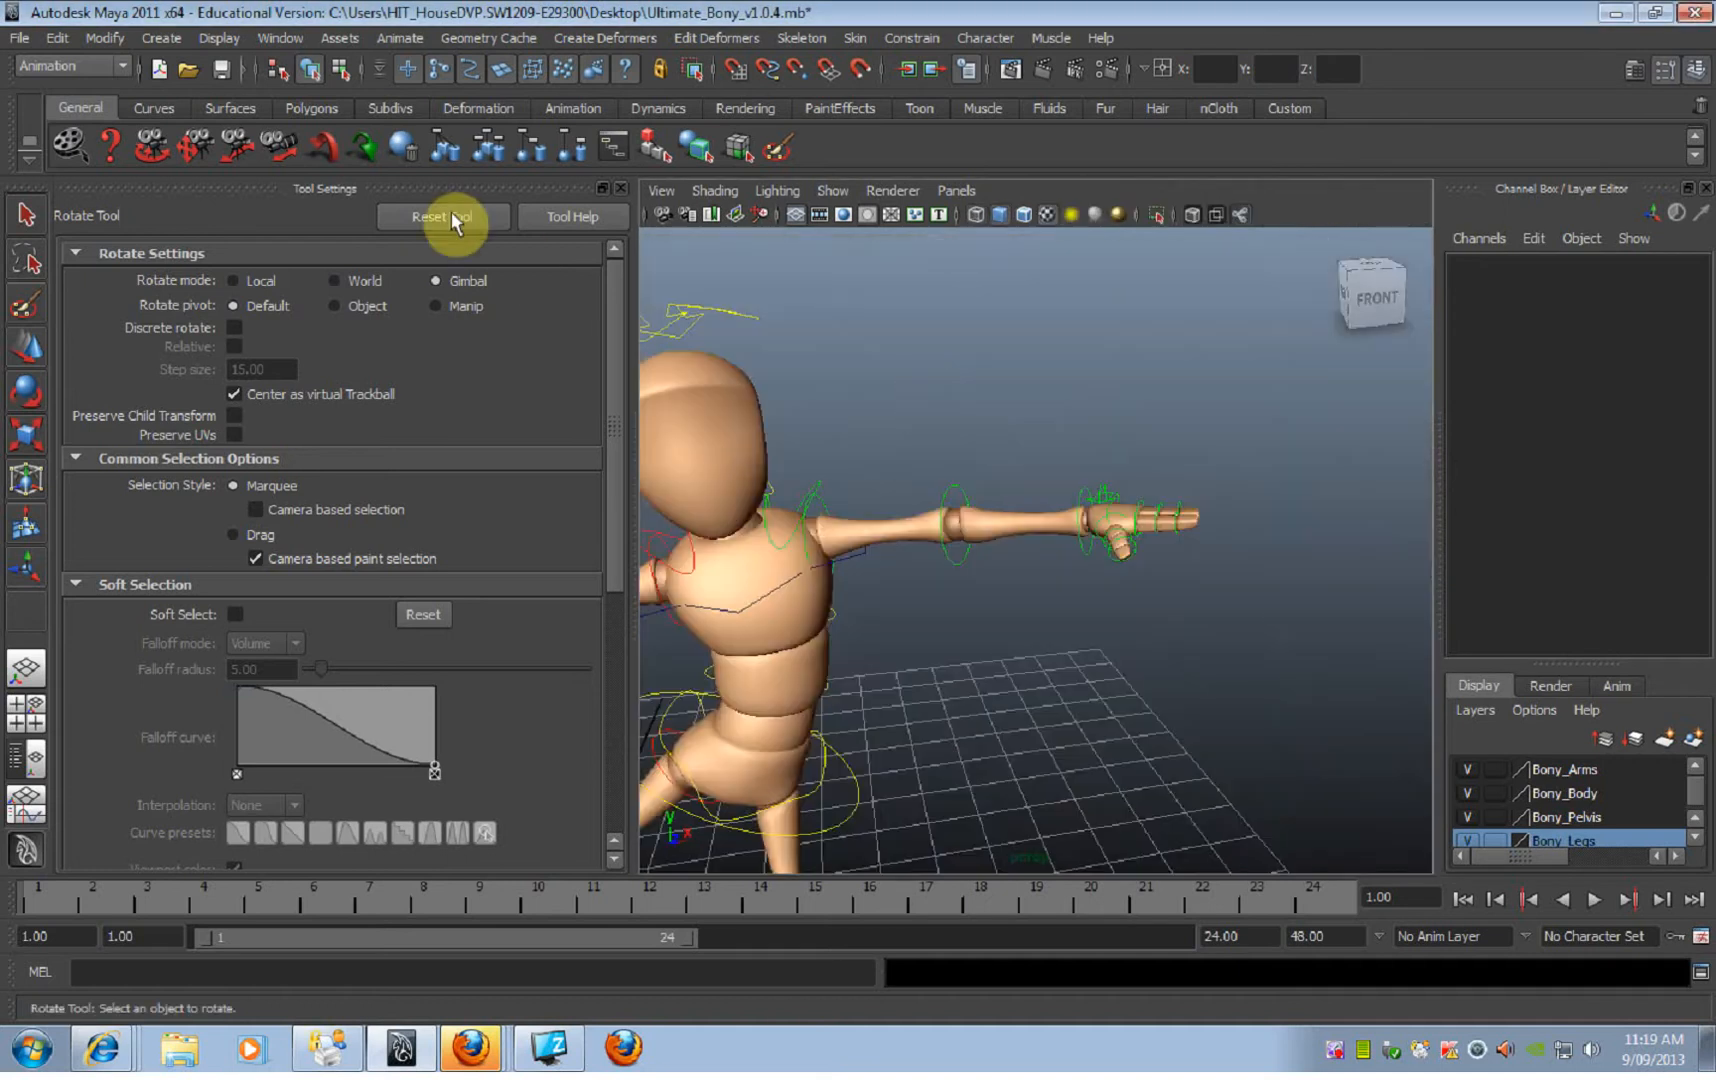
left_click(621, 190)
left_click_drag(720, 525, 710, 397, "alt")
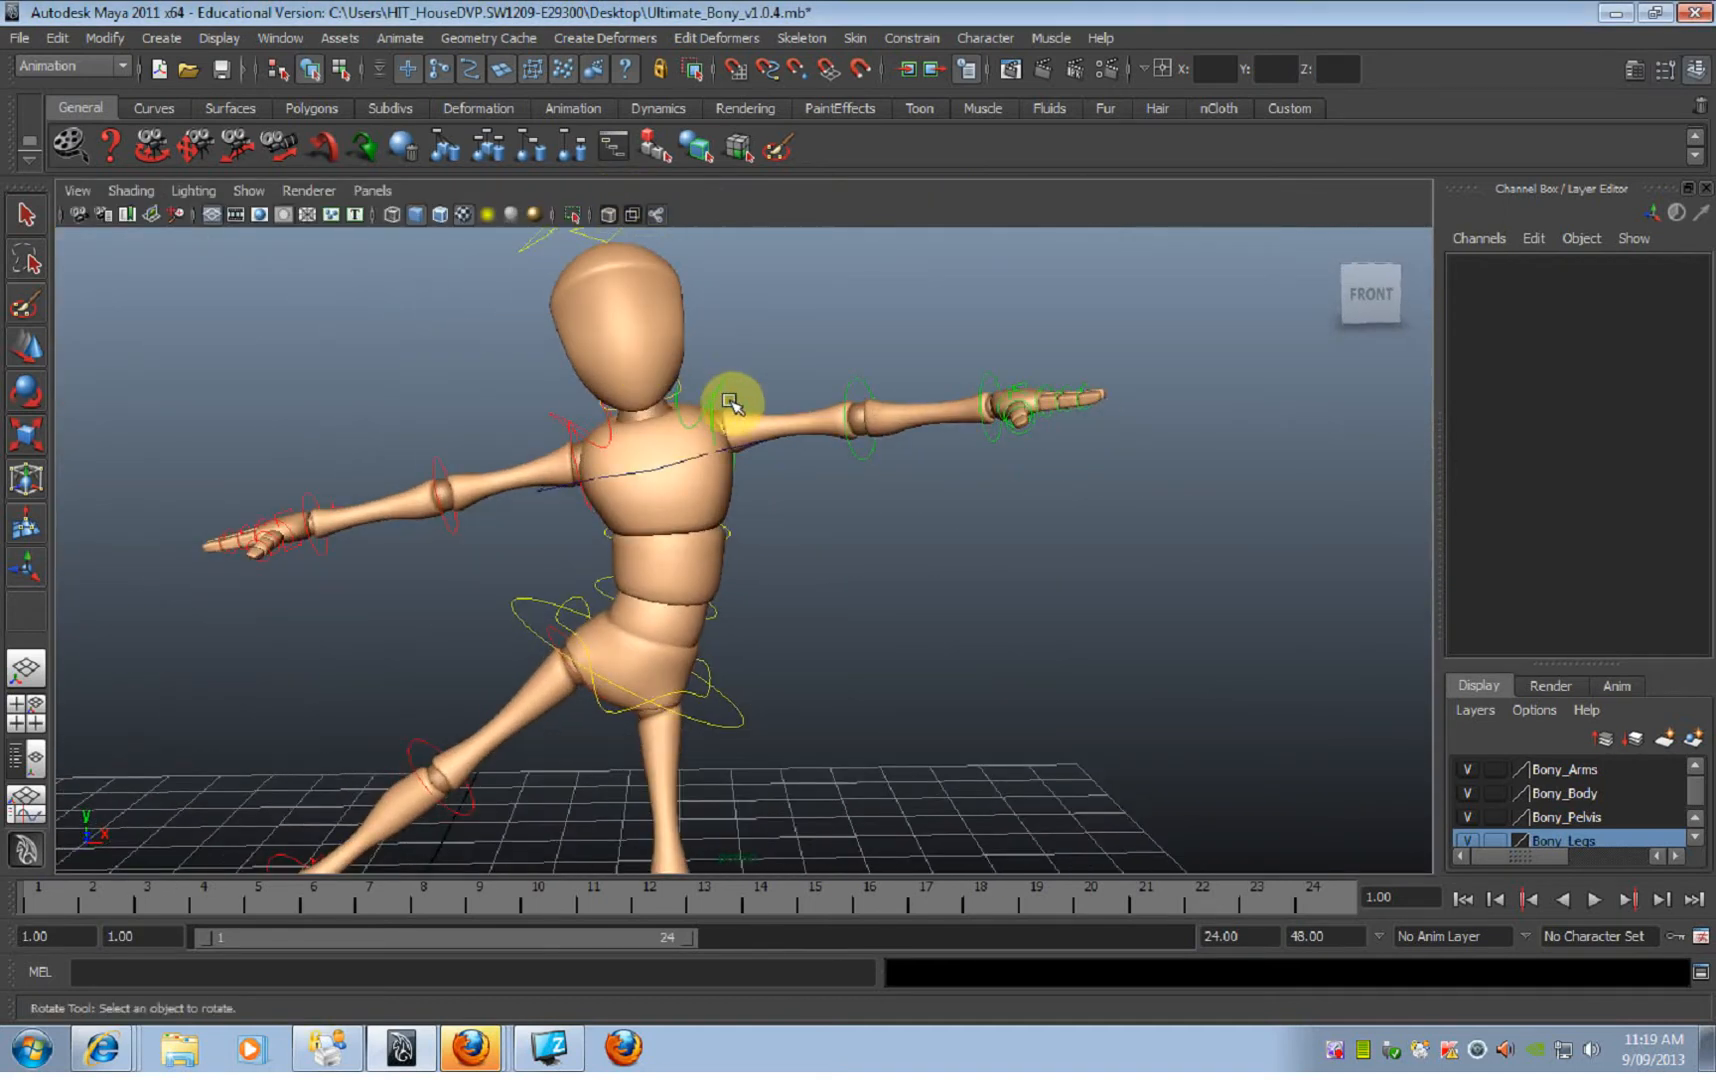
Step: Select the left shoulder FK control and review the Rotate Tool's rotate mode settings, closing them again
left_click(733, 403)
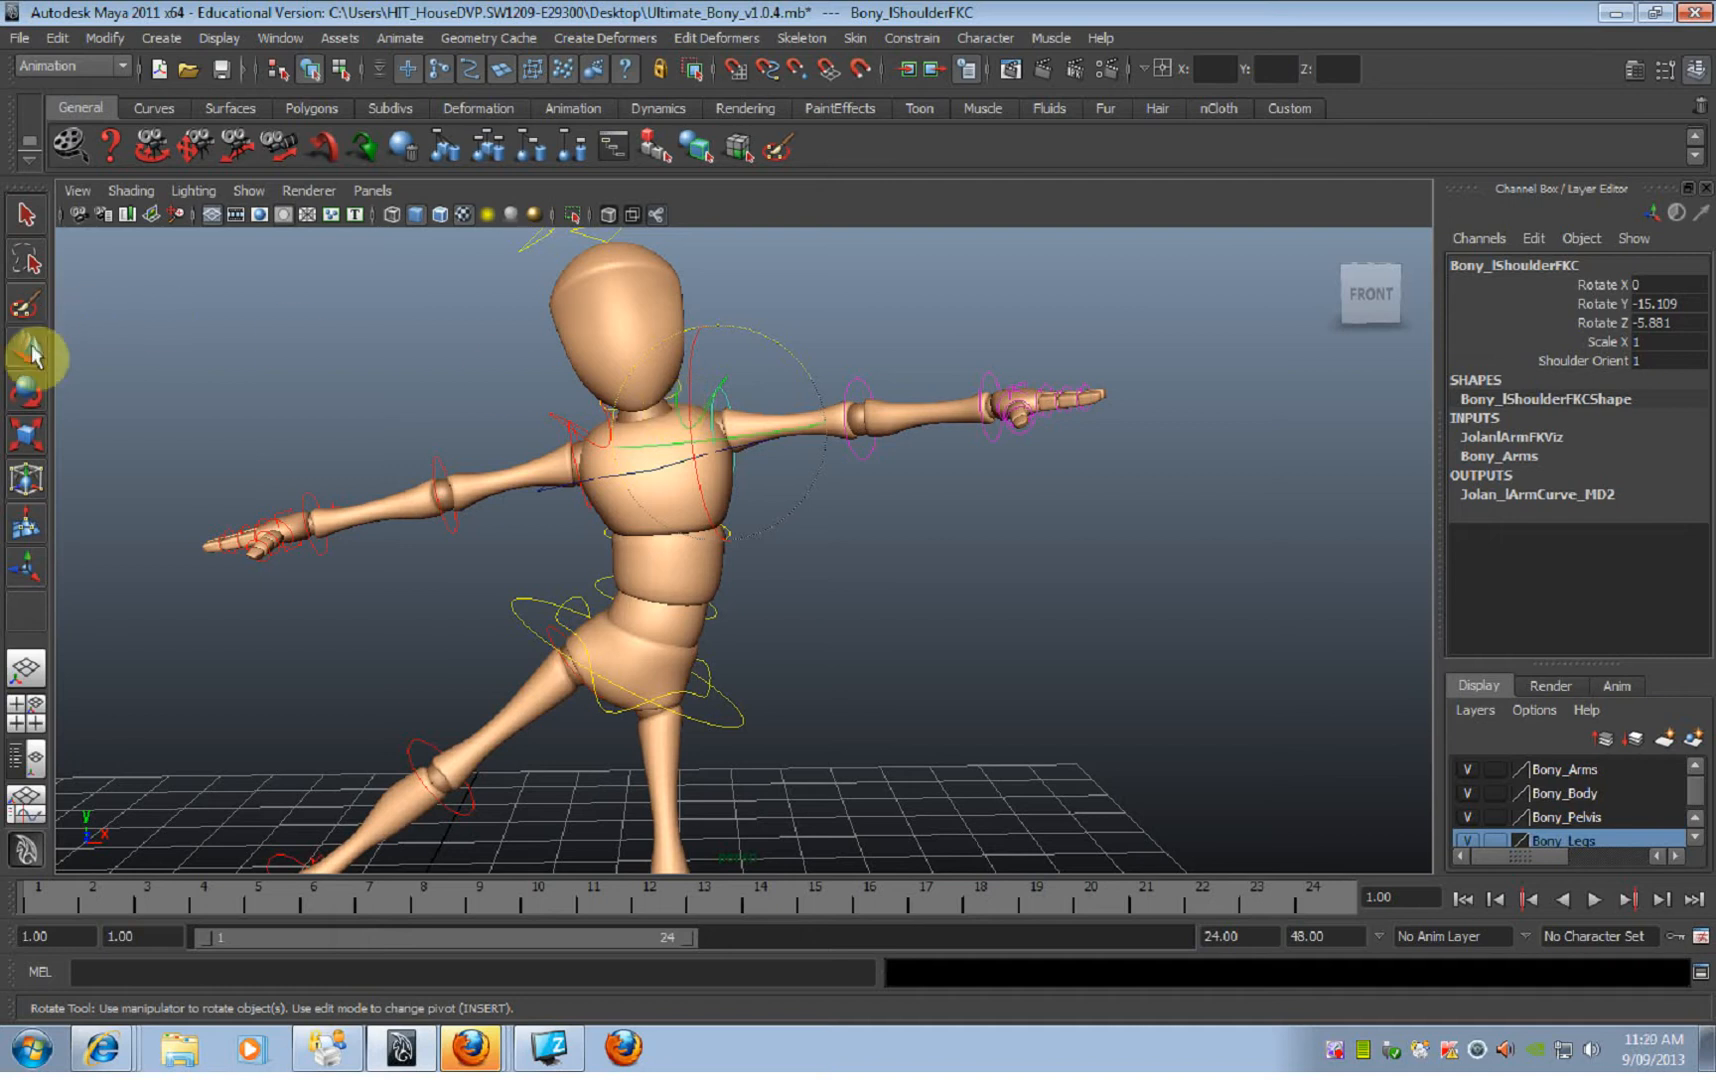
double_click(31, 400)
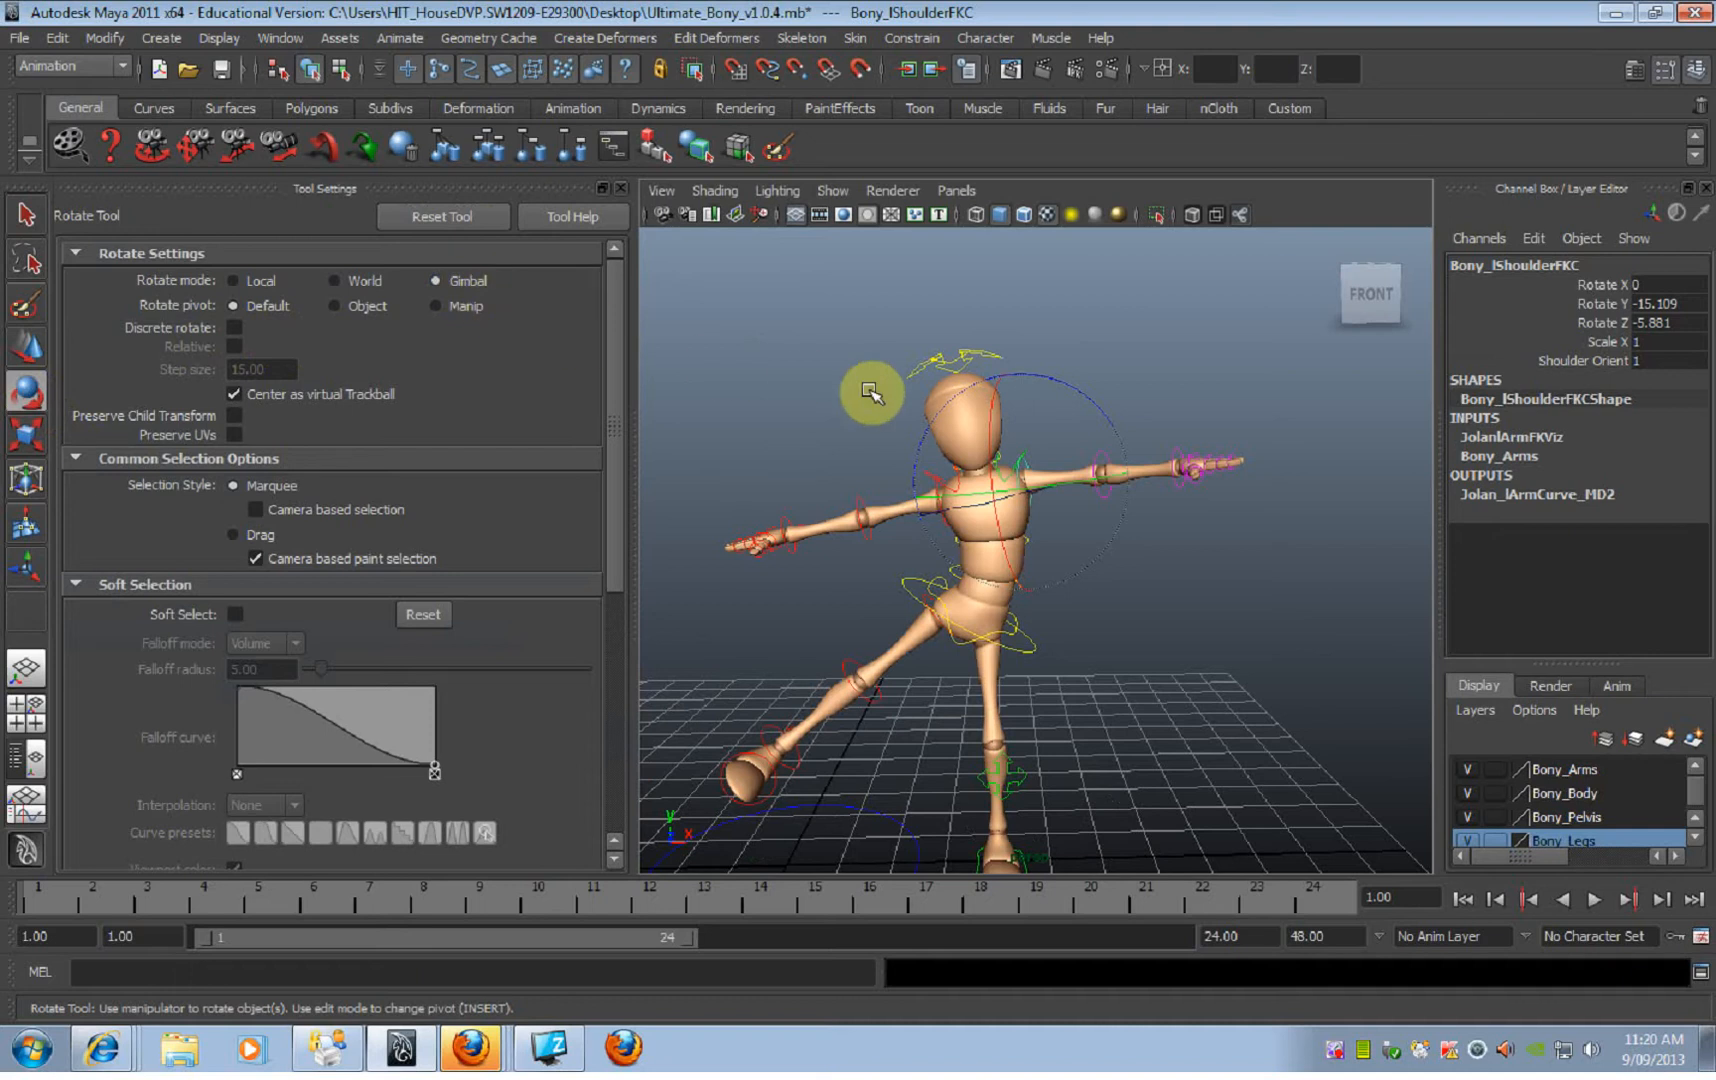
key("space")
key("space")
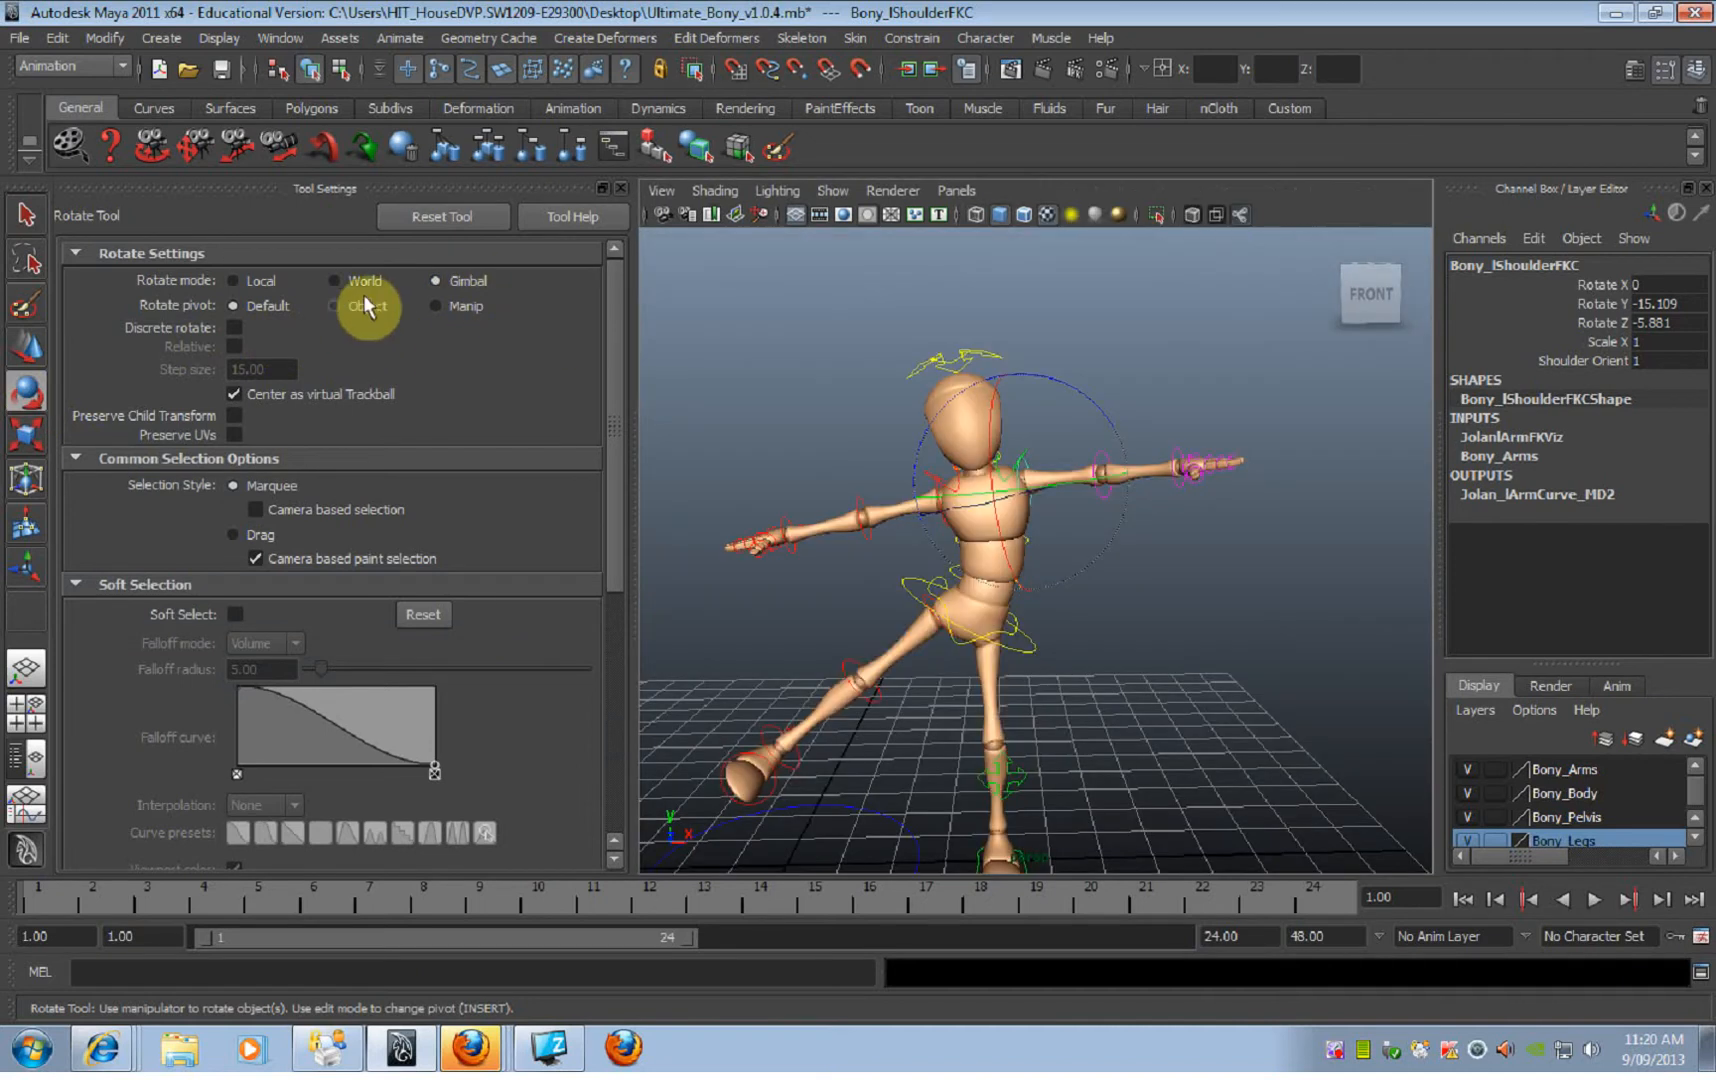
left_click(623, 189)
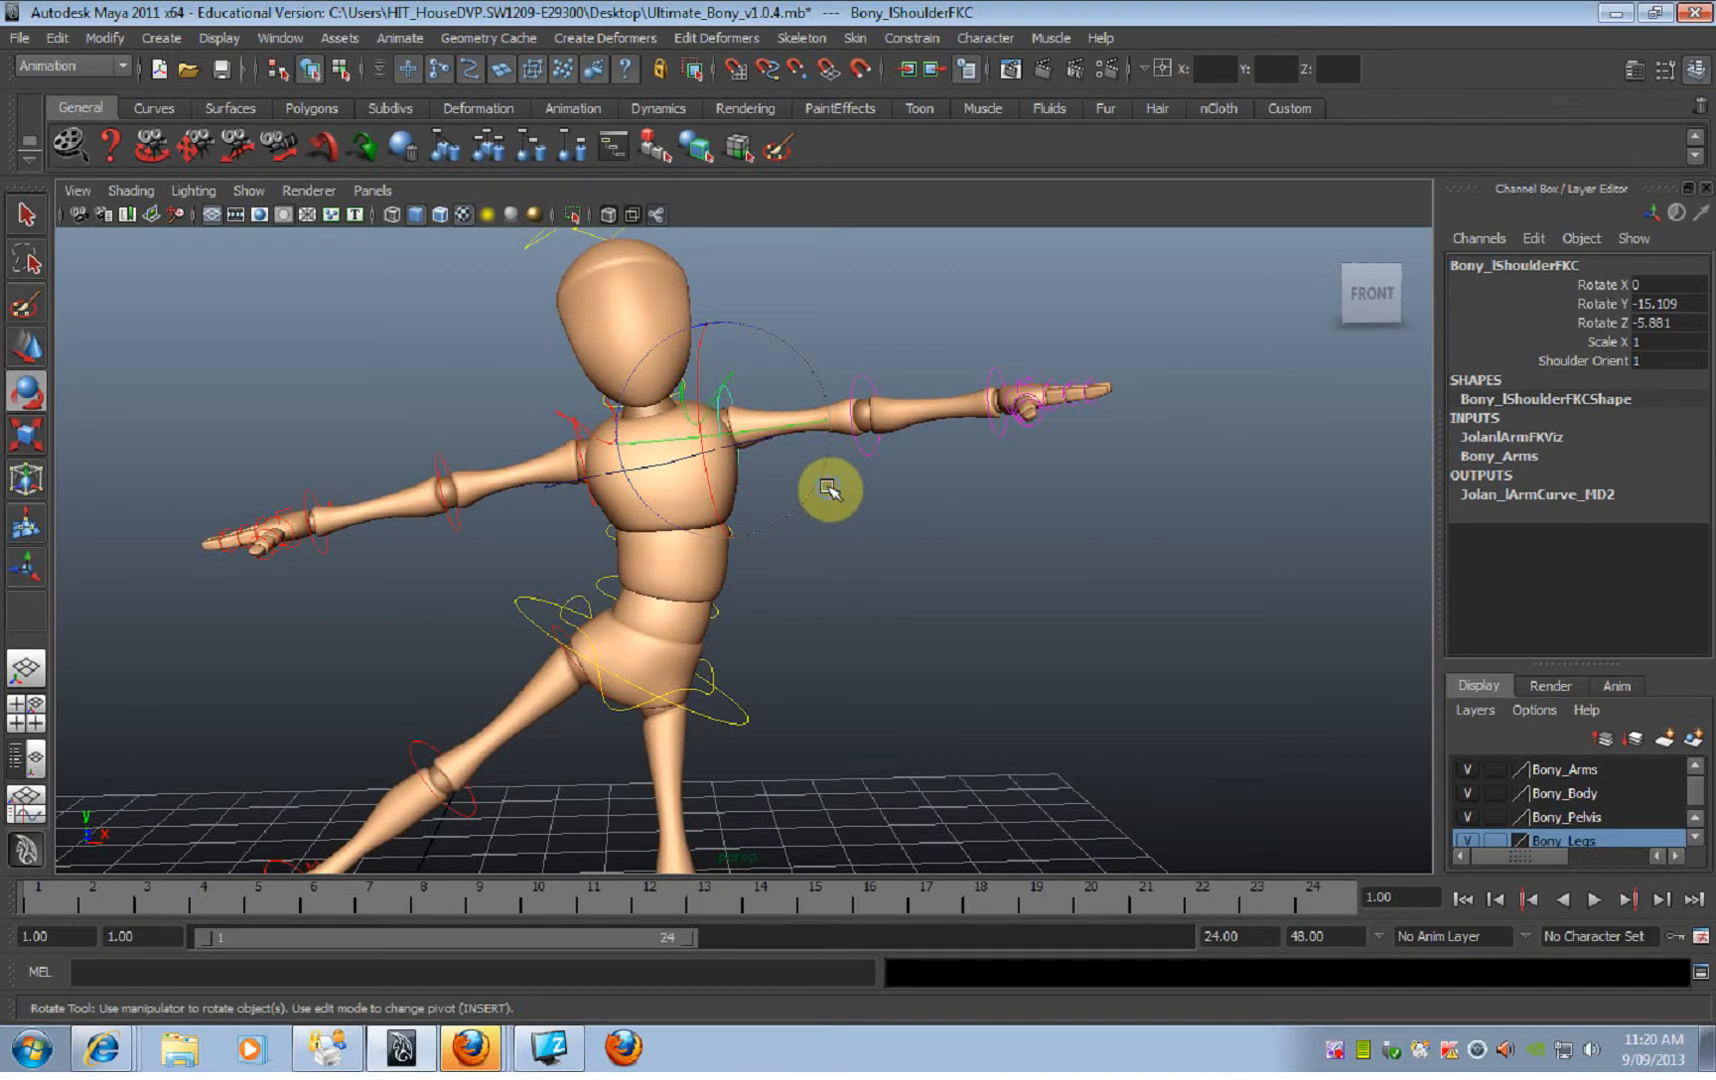
Step: Raise the left arm with its shoulder FK control to about Rotate X -18.1, Y 12.8 and Z 27.6, and deselect it
left_click_drag(781, 498, 730, 433, "alt")
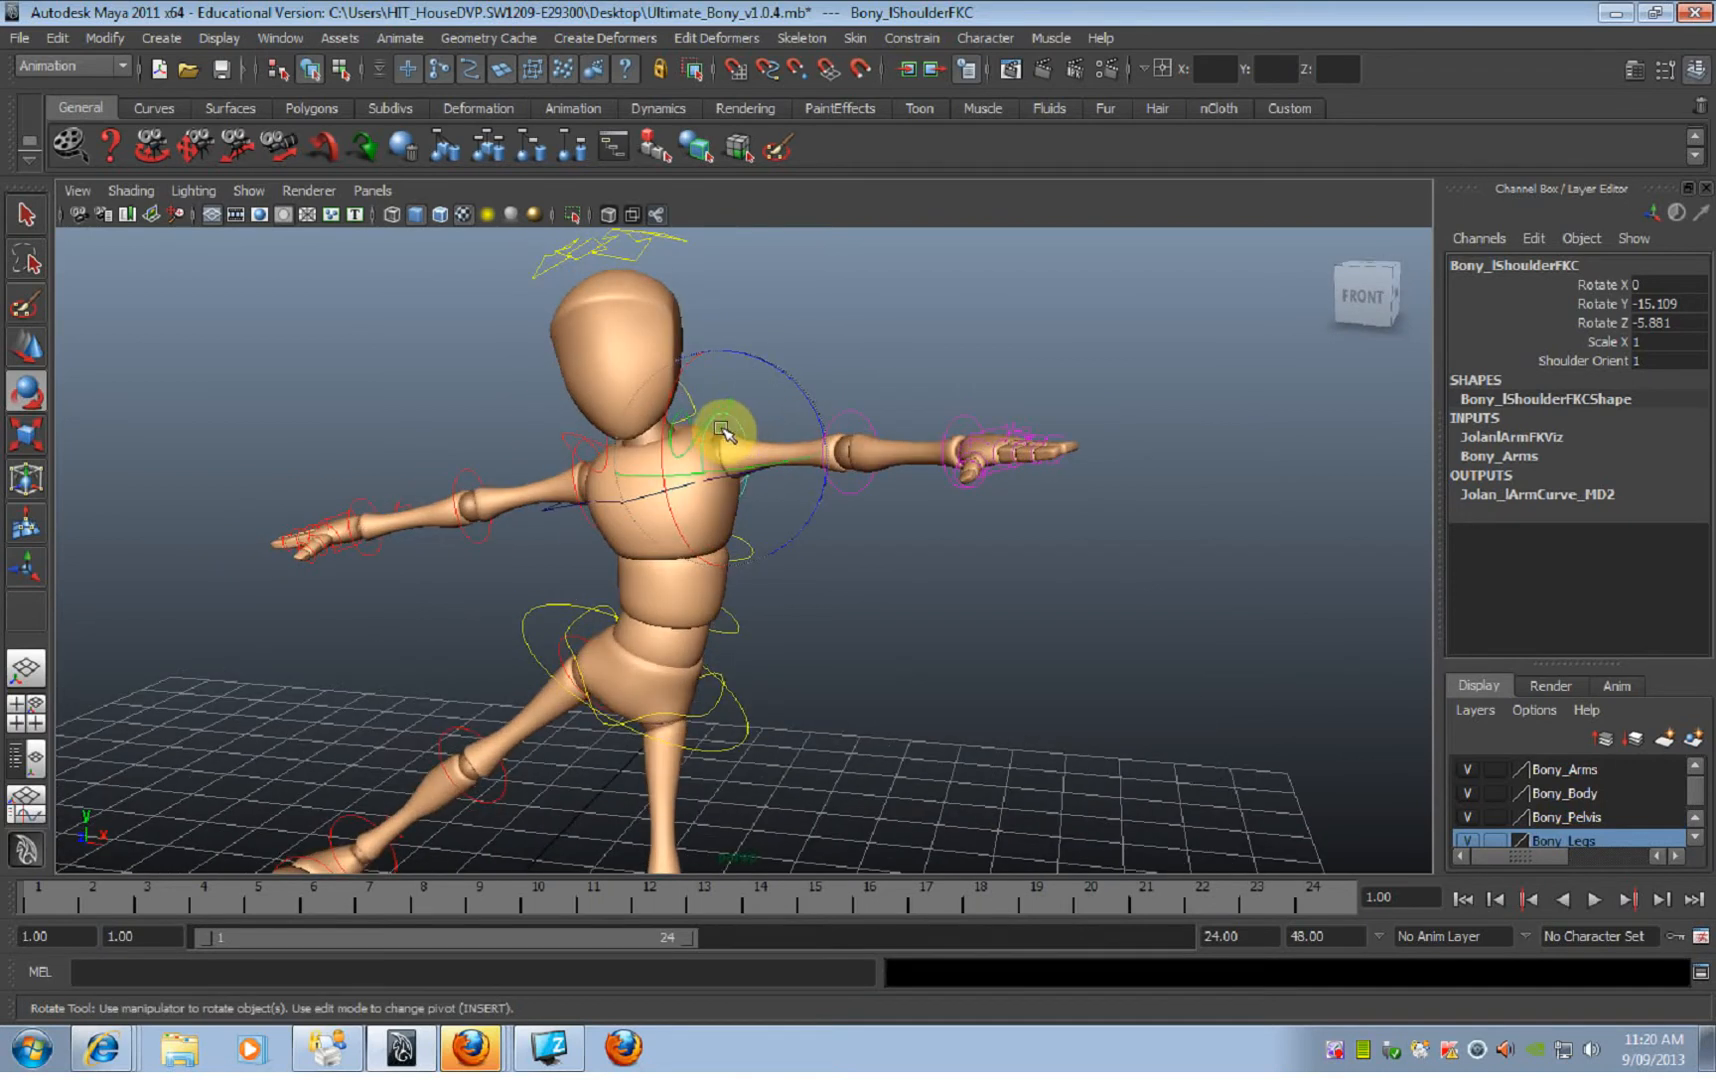
right_click_drag(755, 467, 899, 479, "alt")
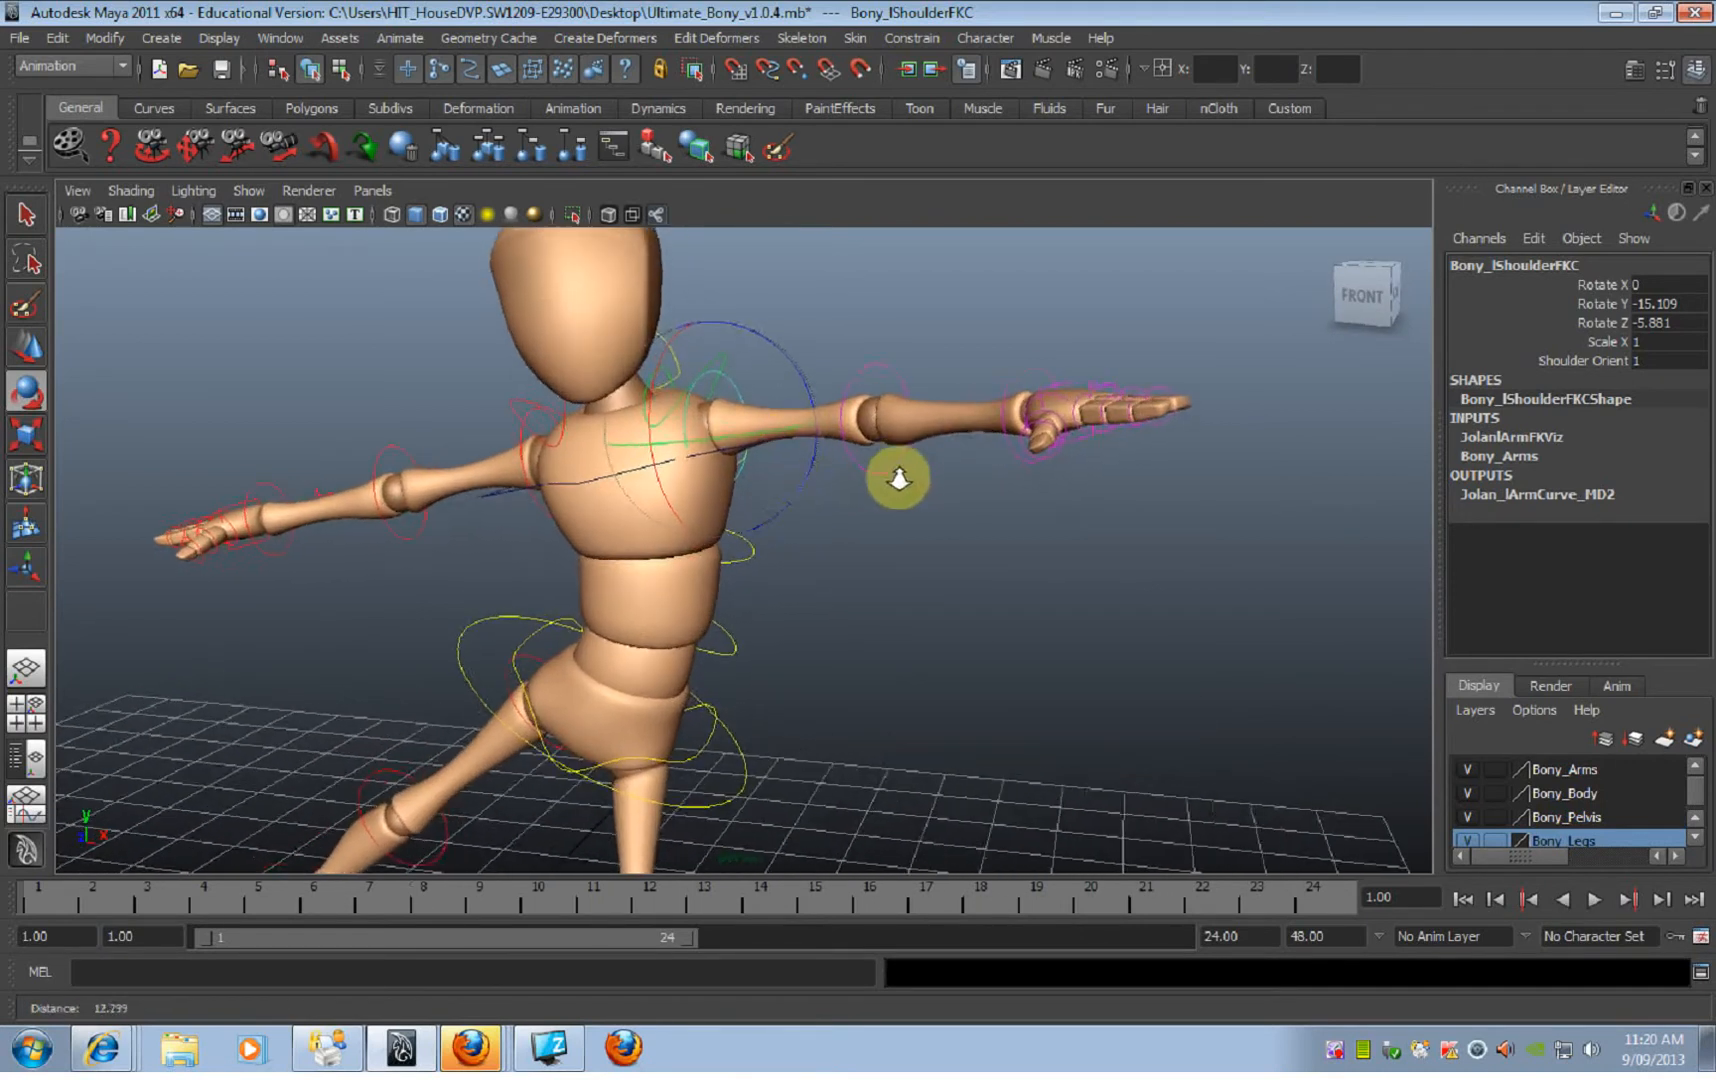
middle_click_drag(774, 430, 873, 505, "alt")
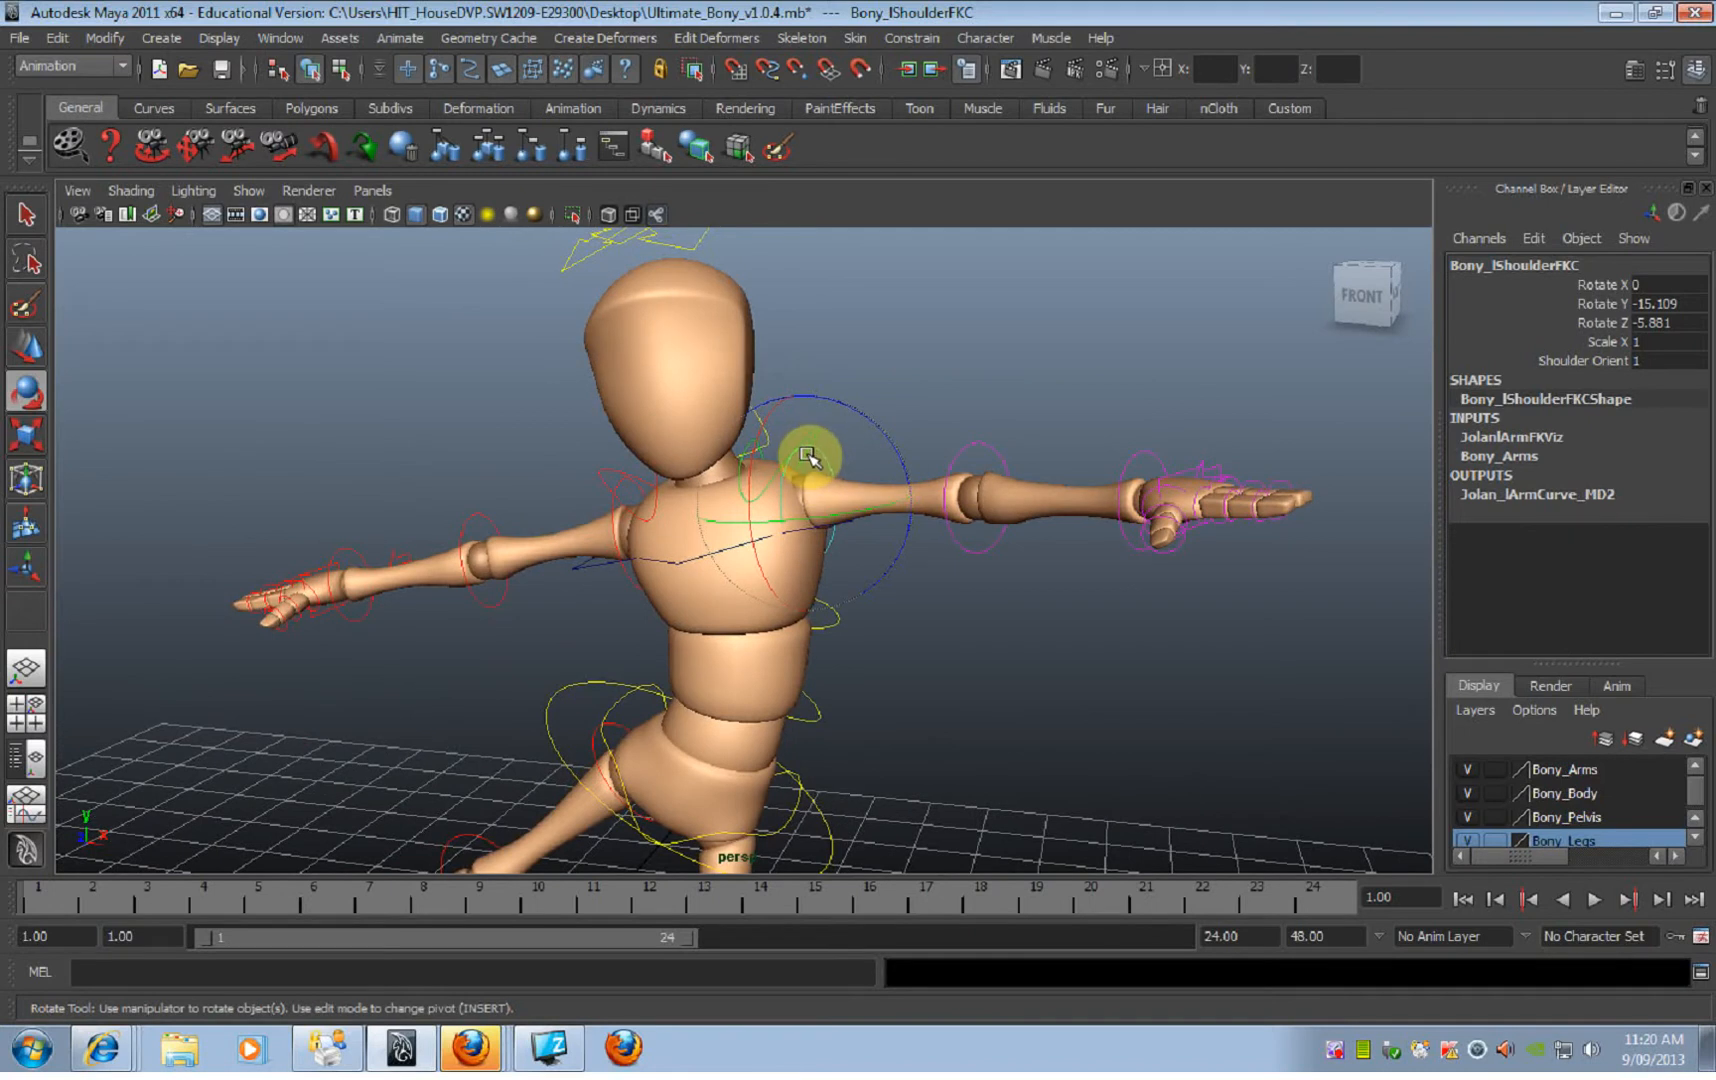
mouse_move(810, 458)
left_mouse_down("alt")
mouse_move(793, 448)
mouse_move(830, 440)
left_mouse_up("alt")
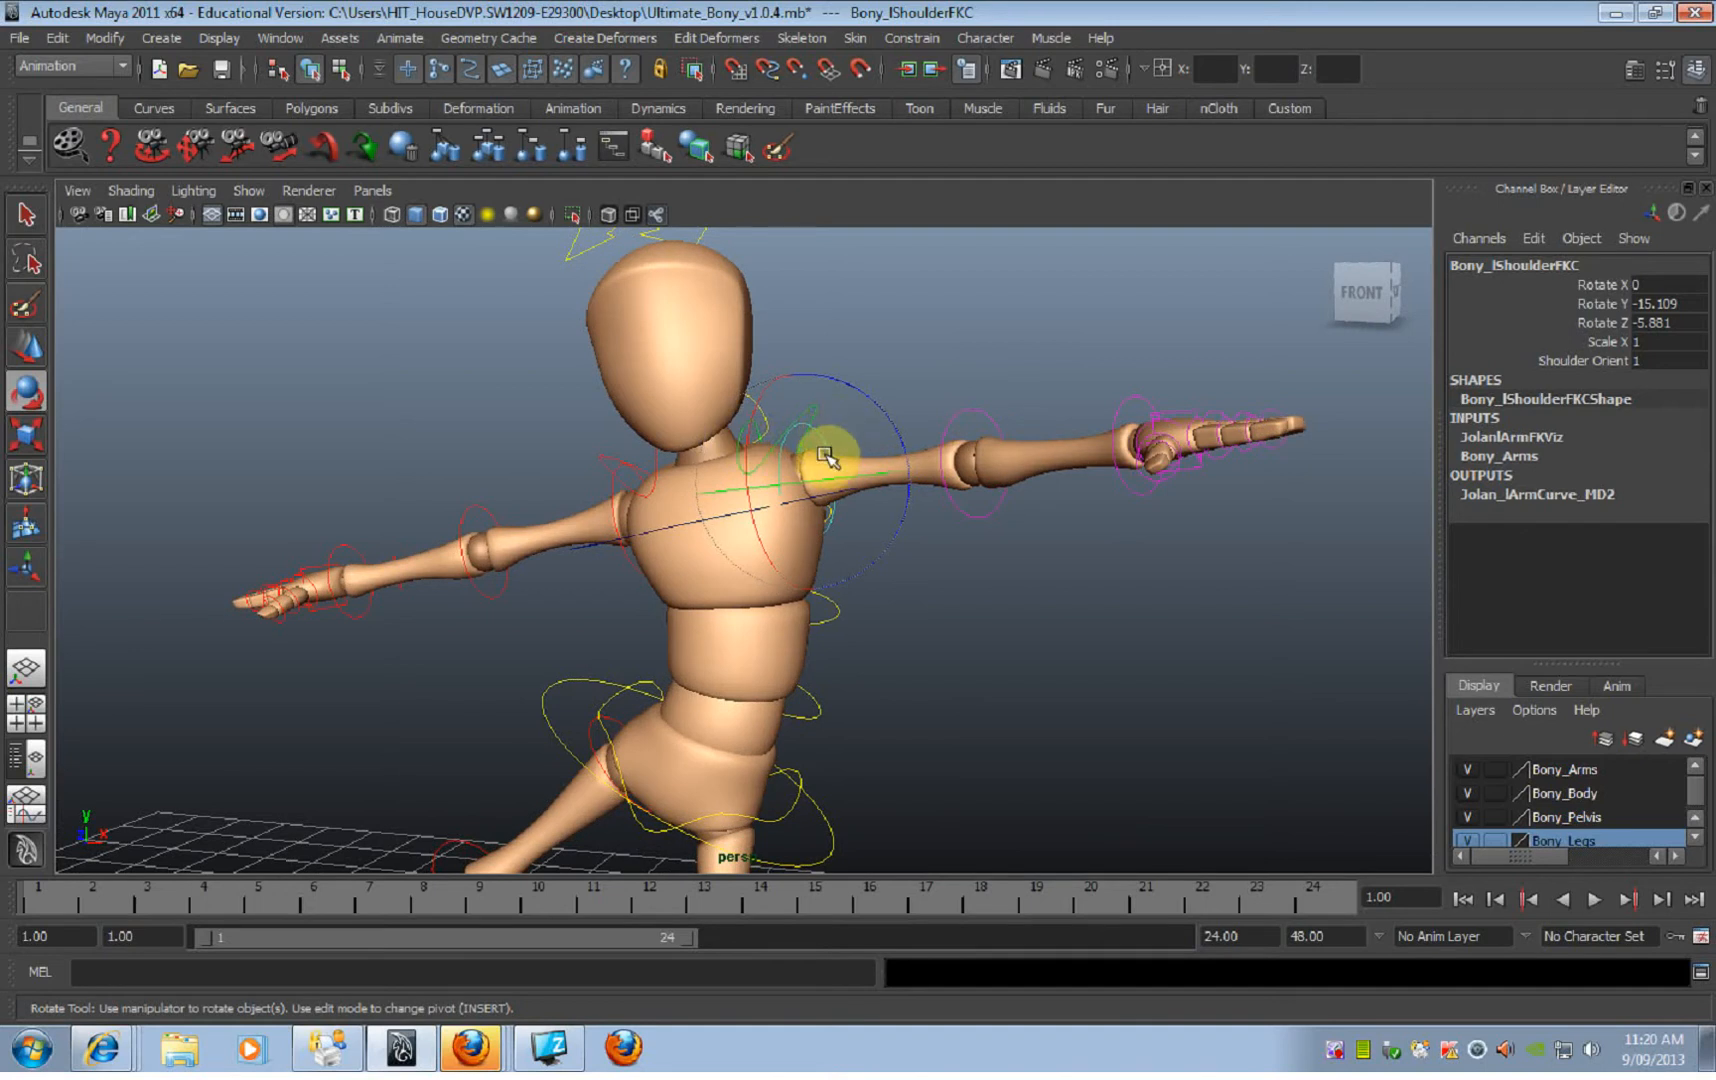
left_click_drag(1170, 510, 1130, 550, "alt")
right_click_drag(1130, 550, 904, 597, "alt")
left_click_drag(904, 597, 862, 604, "alt")
middle_click_drag(854, 551, 874, 382, "alt")
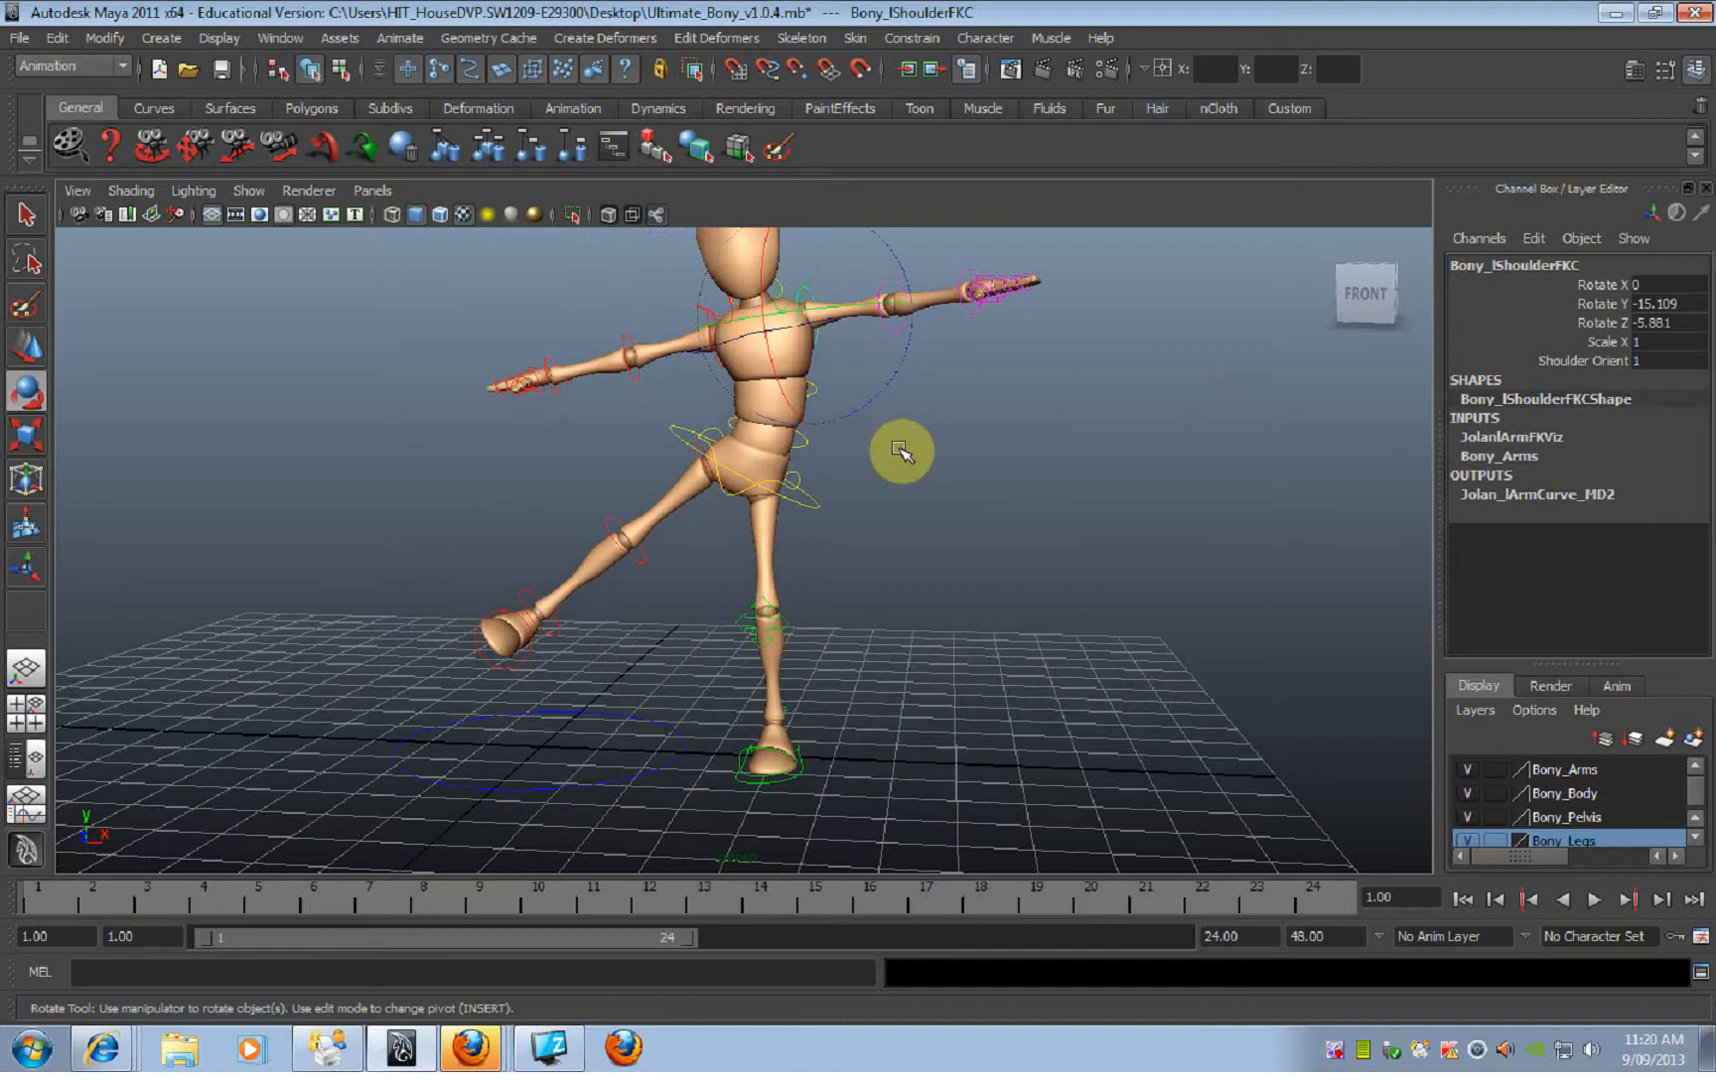
left_click_drag(927, 452, 971, 451, "alt")
middle_click_drag(971, 451, 935, 580, "alt")
mouse_move(935, 580)
left_mouse_down("alt")
mouse_move(912, 577)
mouse_move(935, 577)
left_mouse_up("alt")
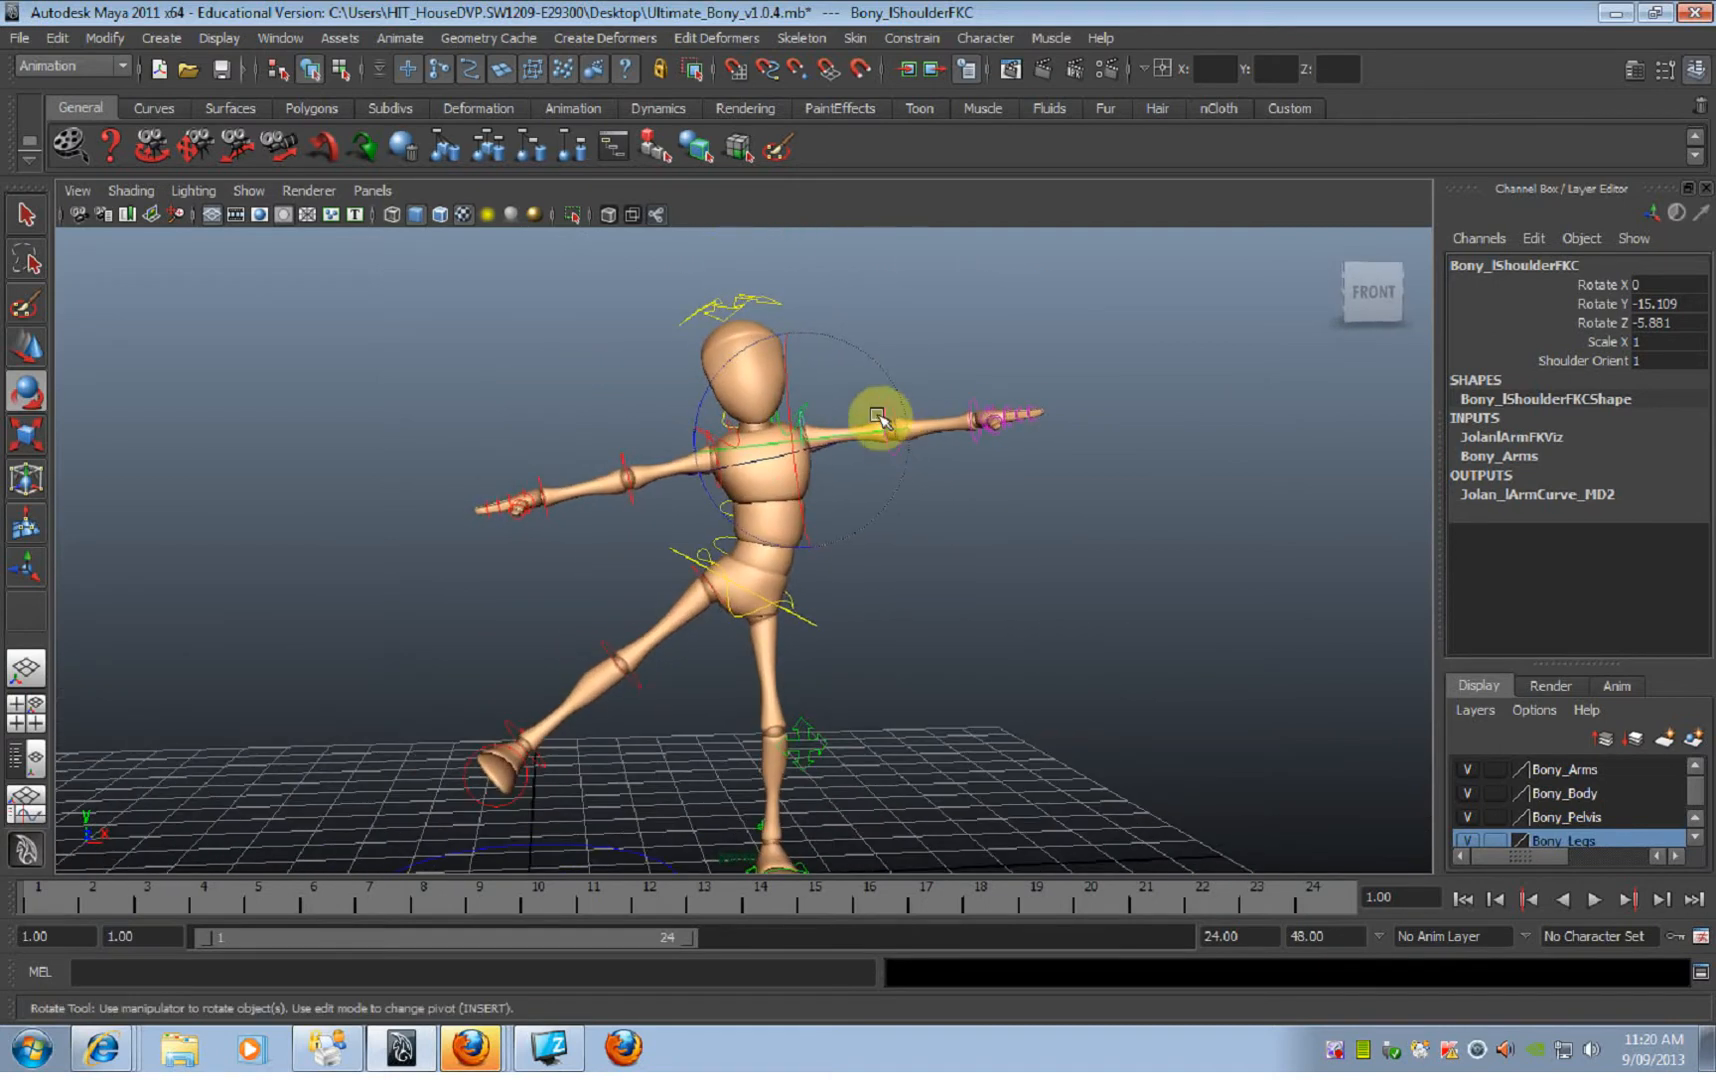
left_click_drag(731, 364, 1025, 480)
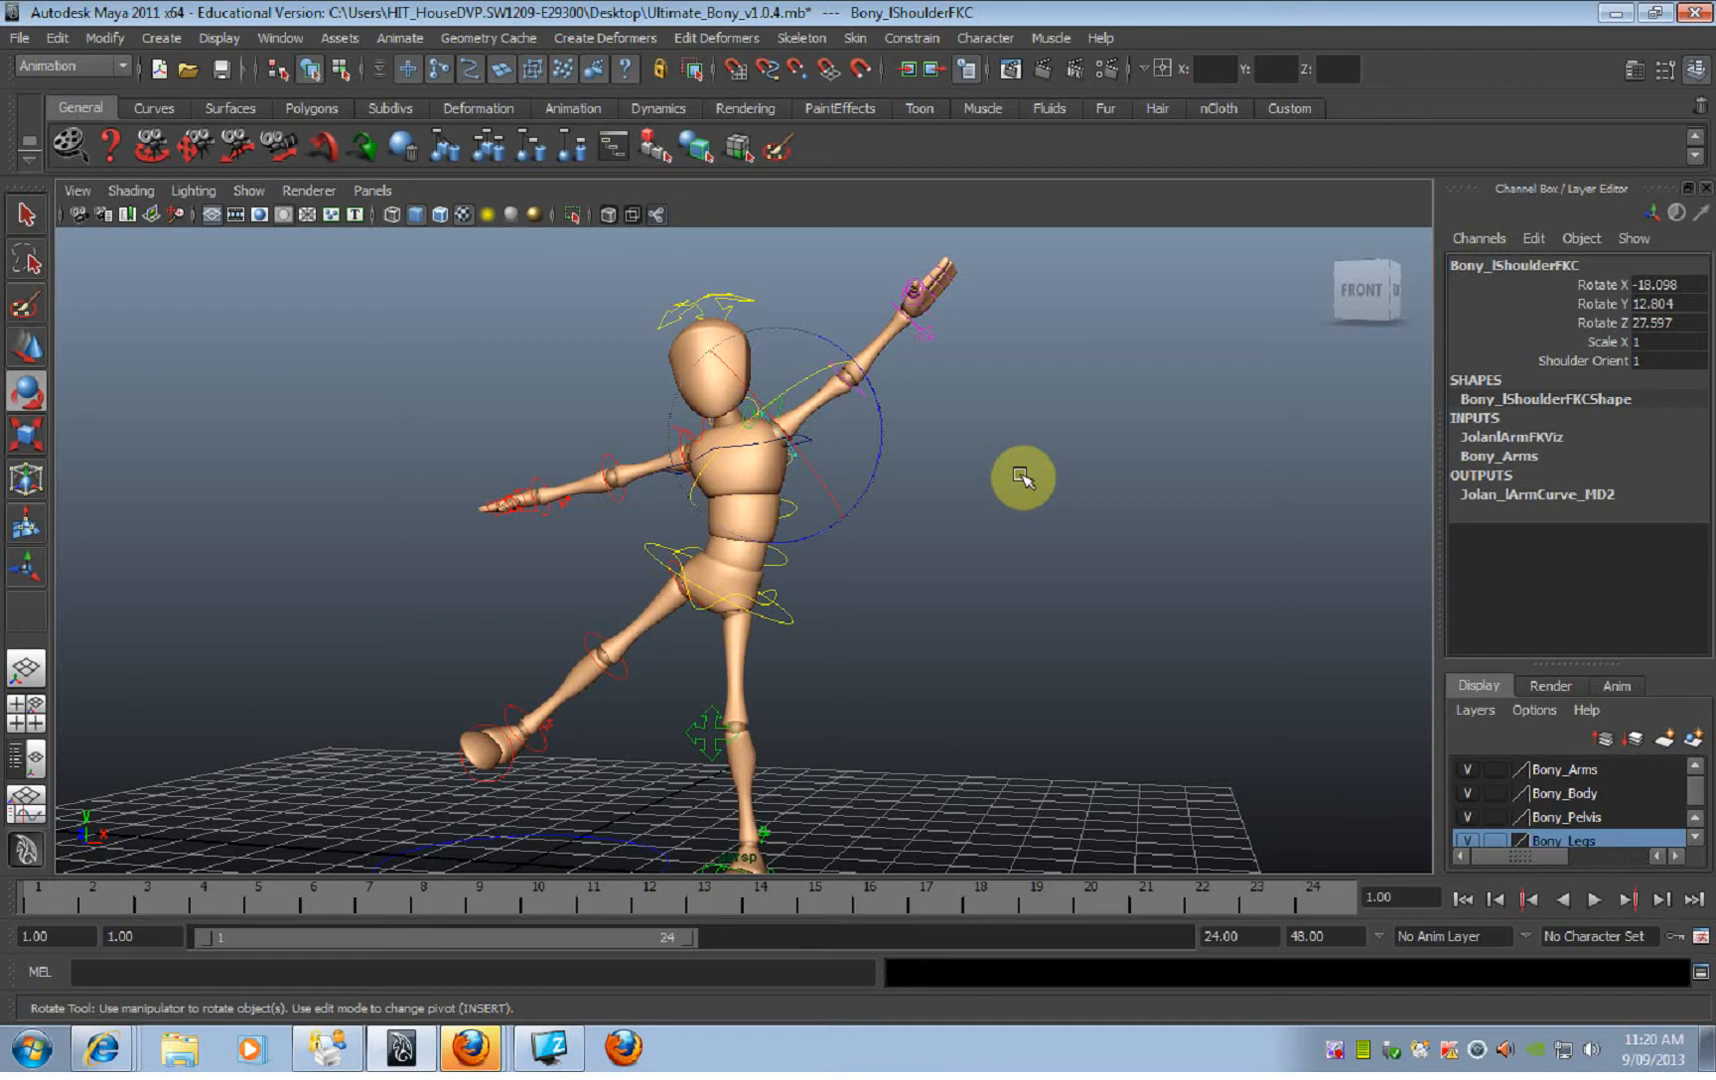
left_click(1022, 478)
Step: Select all of the rig's controls including the main one, reset their Translate and Rotate channels to 0, and deselect them
left_click_drag(908, 594, 916, 512, "alt")
right_click_drag(916, 512, 698, 515, "alt")
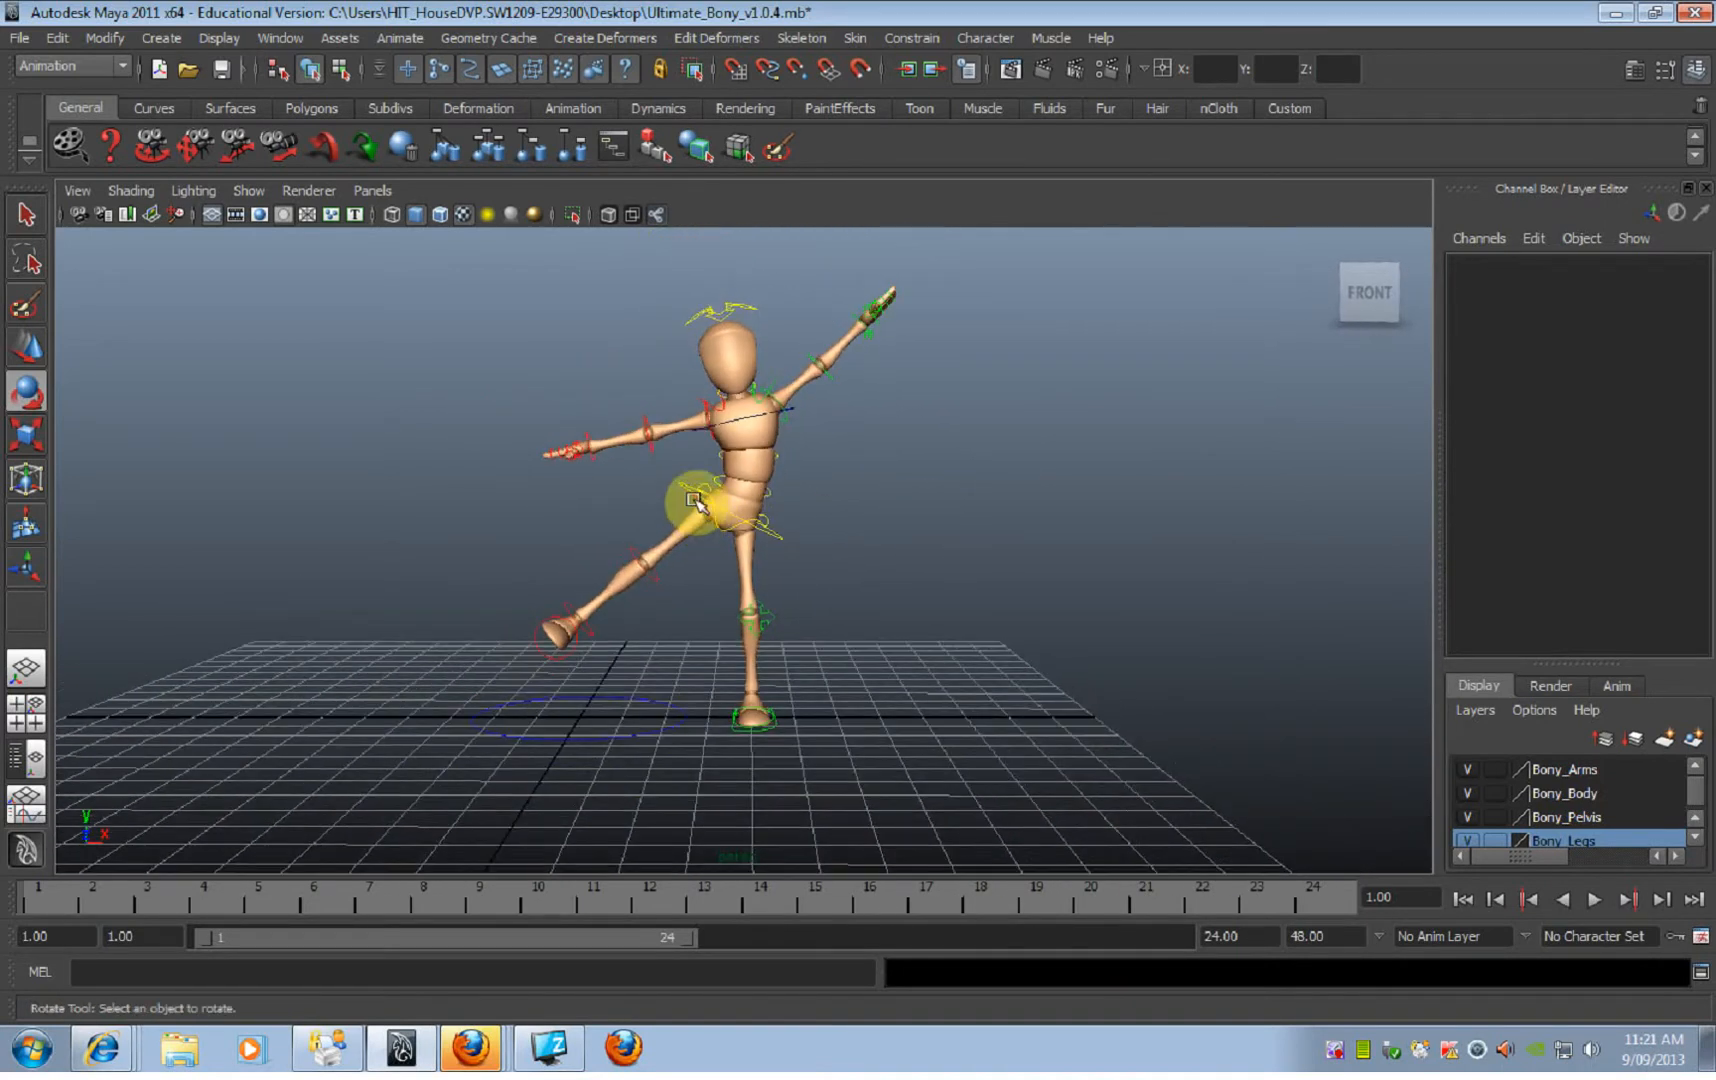
right_click_drag(655, 402, 563, 360, "alt")
left_click_drag(494, 310, 797, 601)
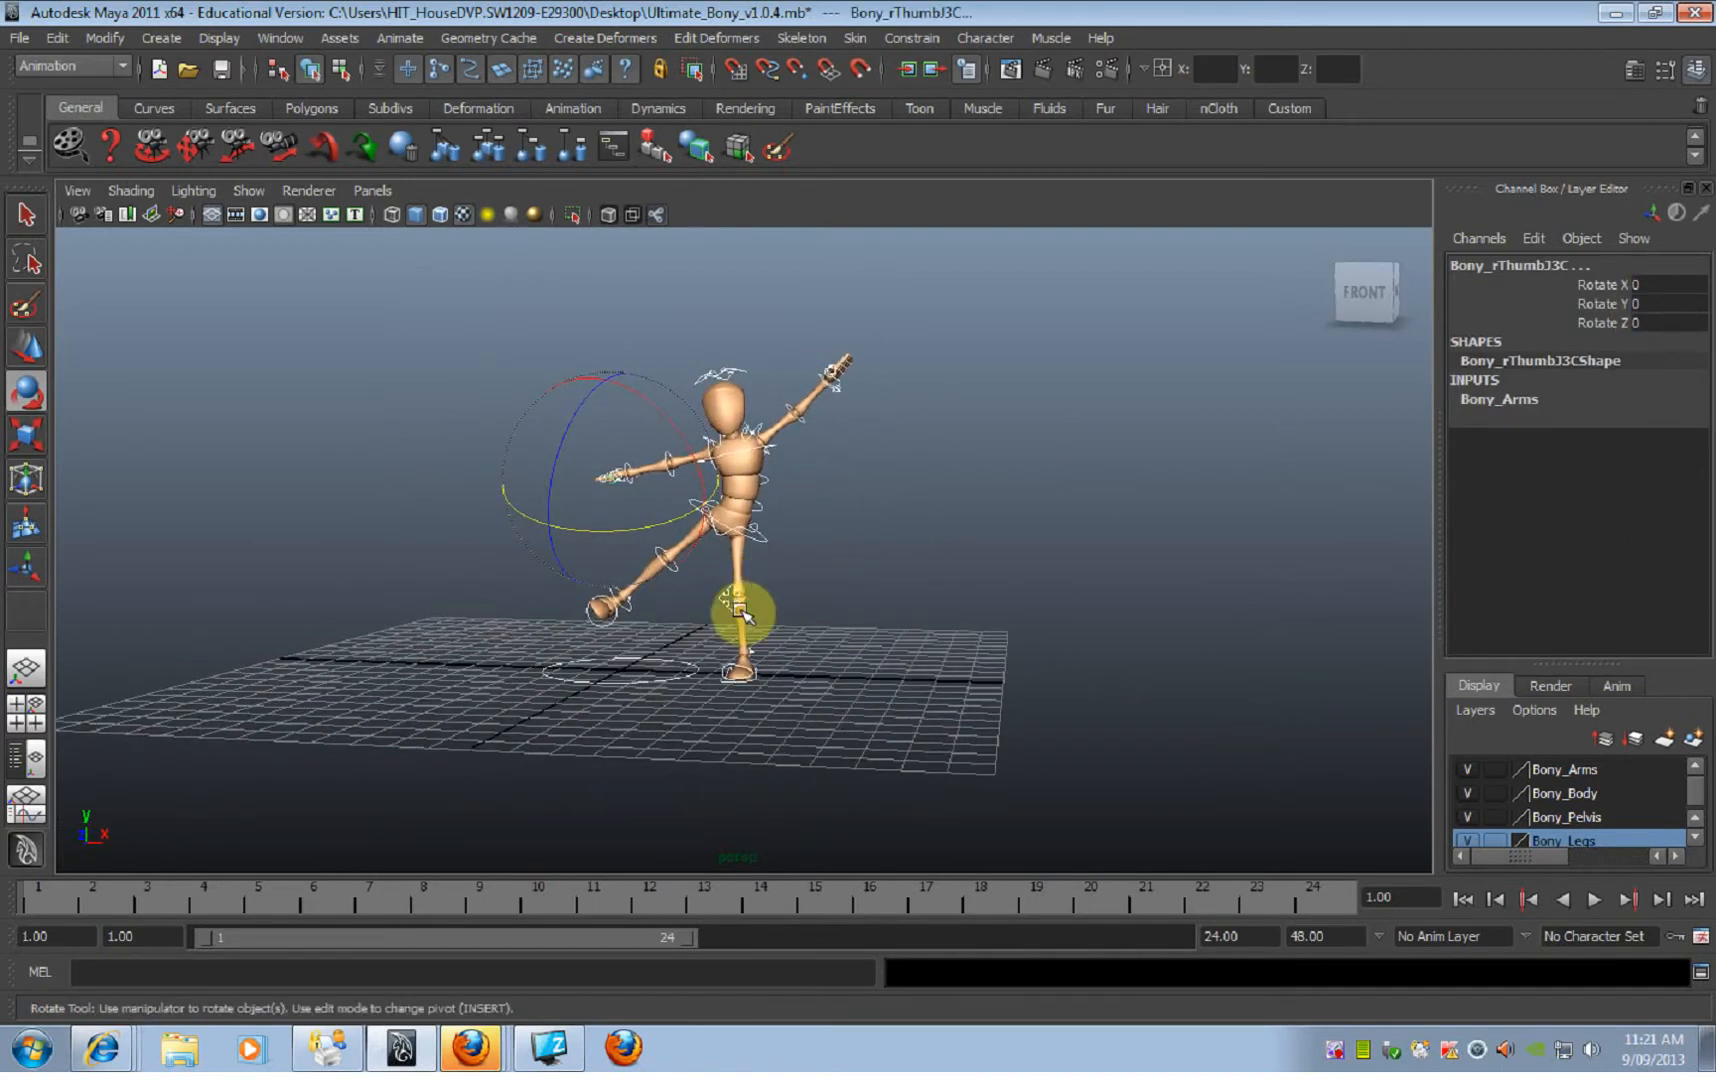
left_click(663, 676)
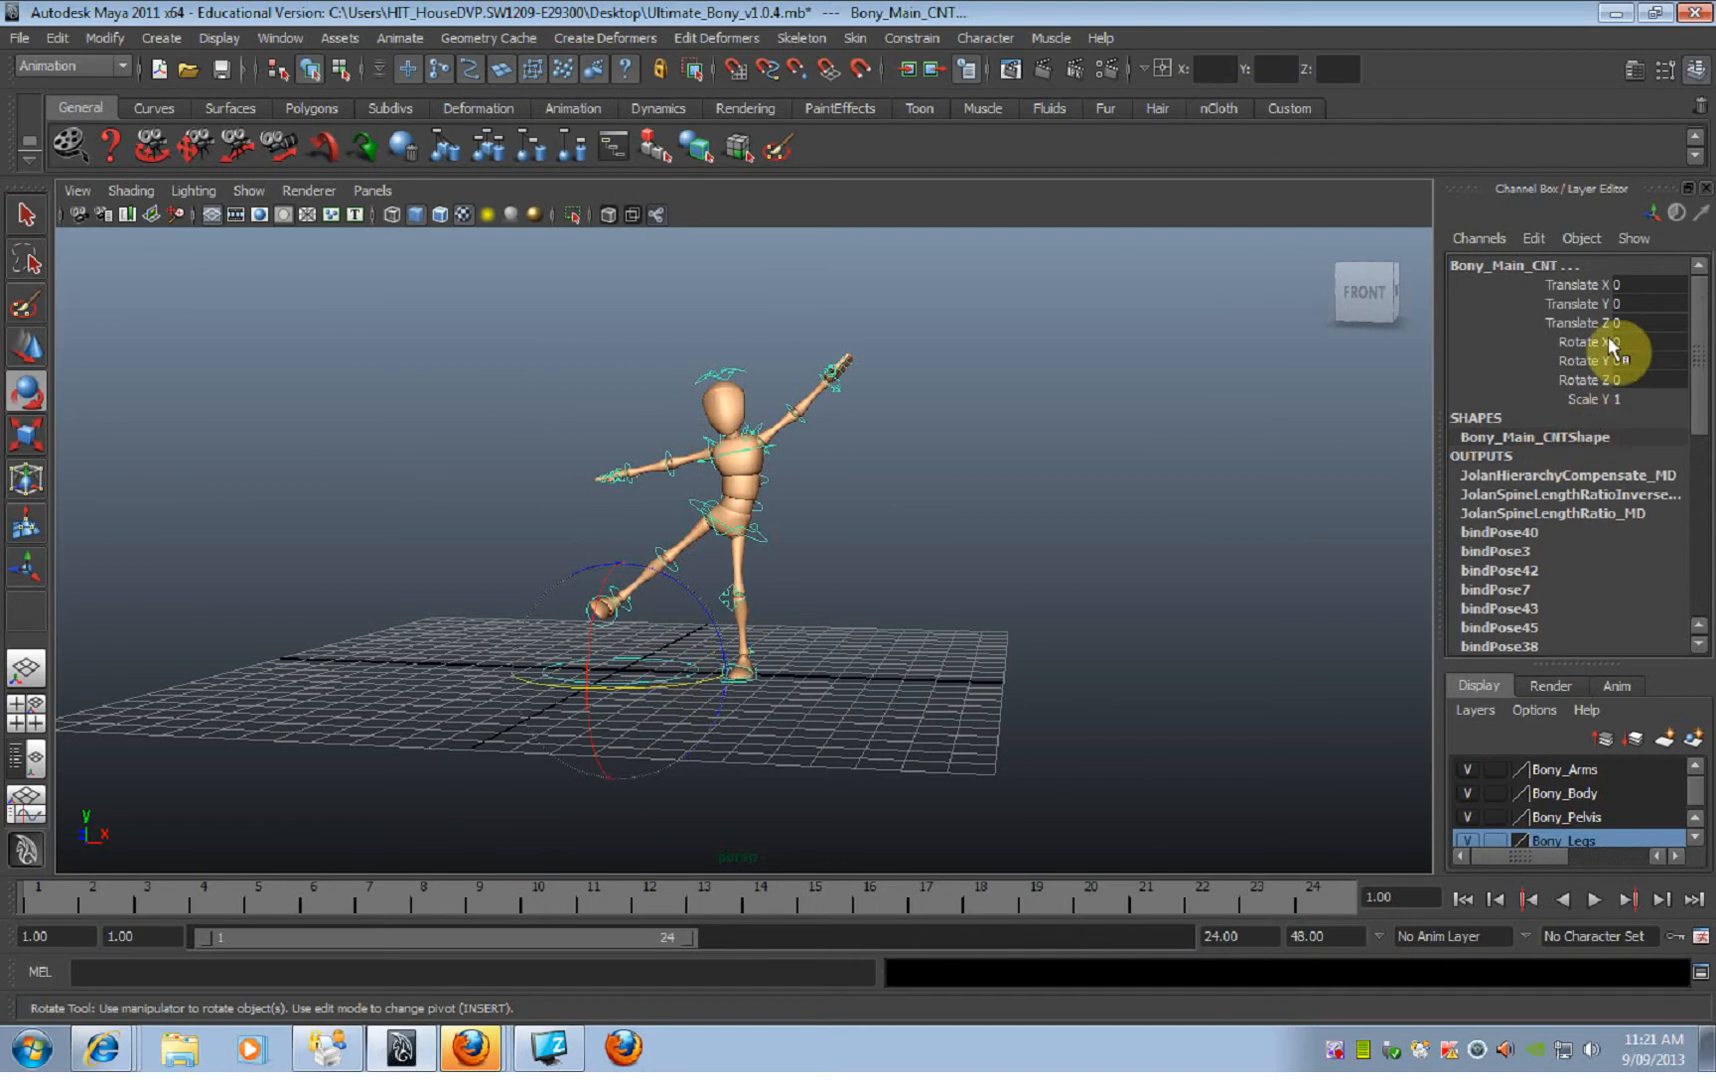
left_click_drag(391, 697, 402, 694, "alt")
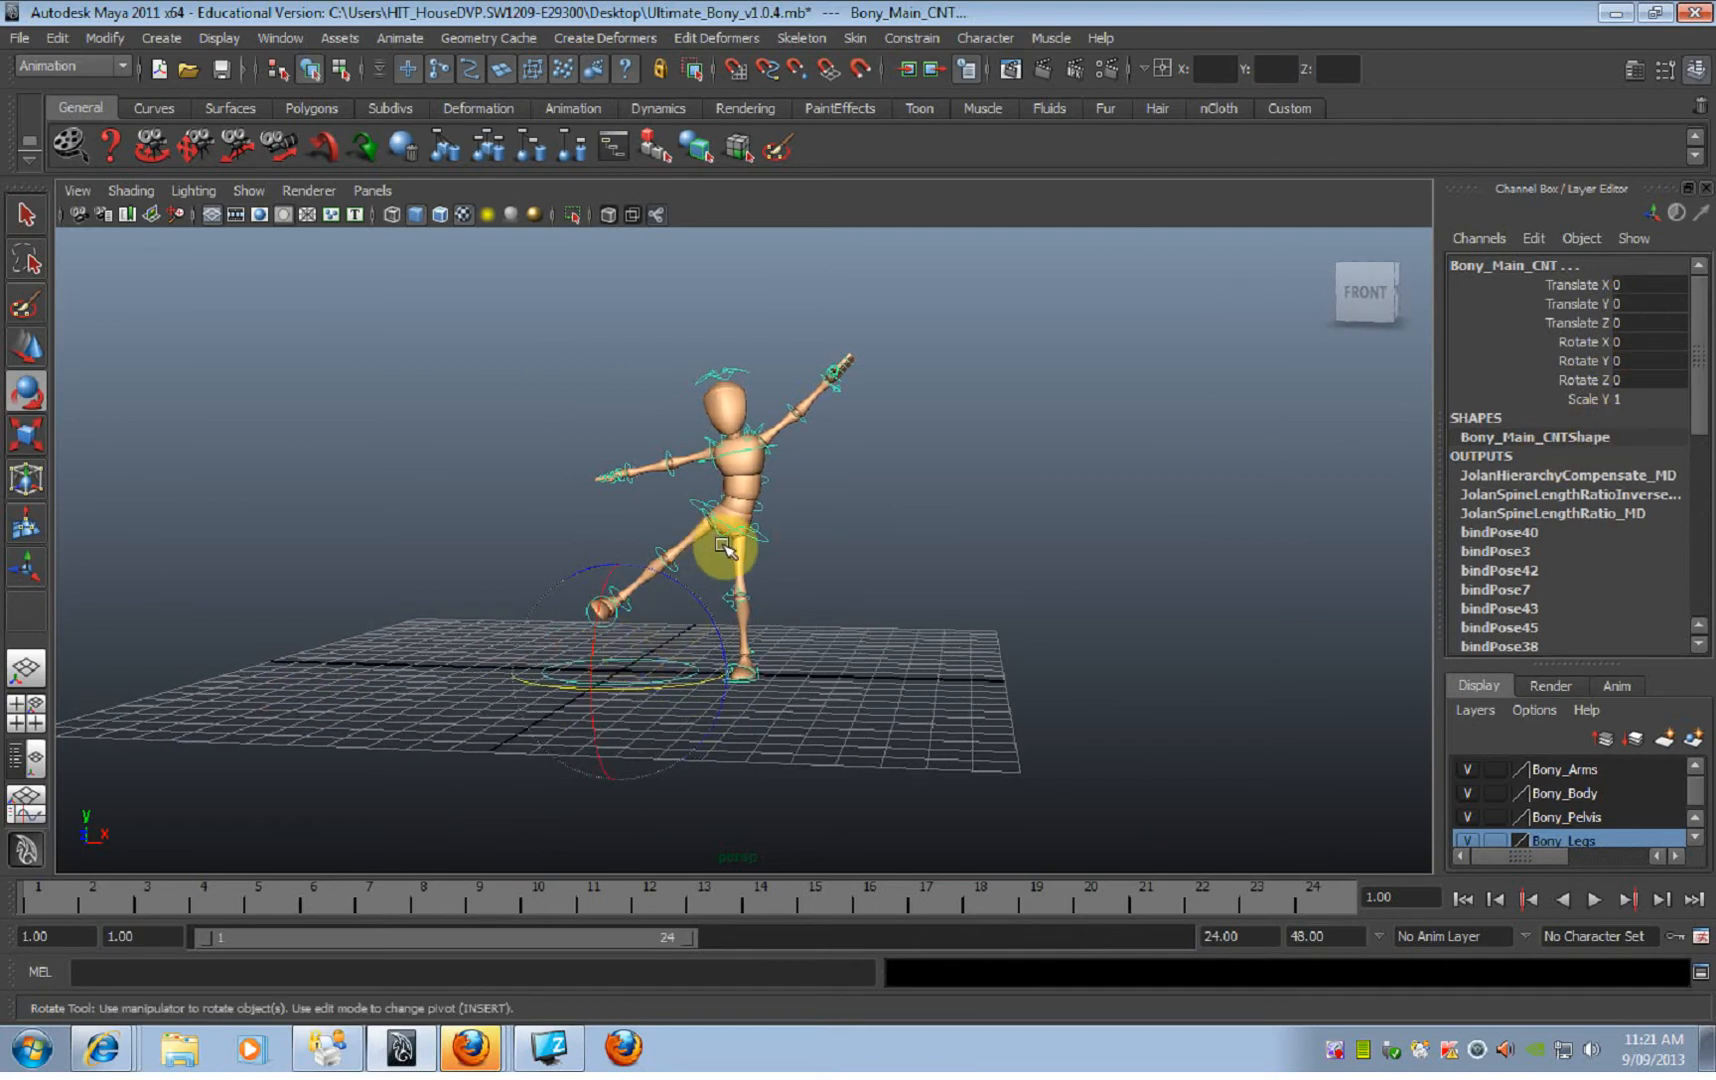
left_click_drag(1620, 288, 1634, 374)
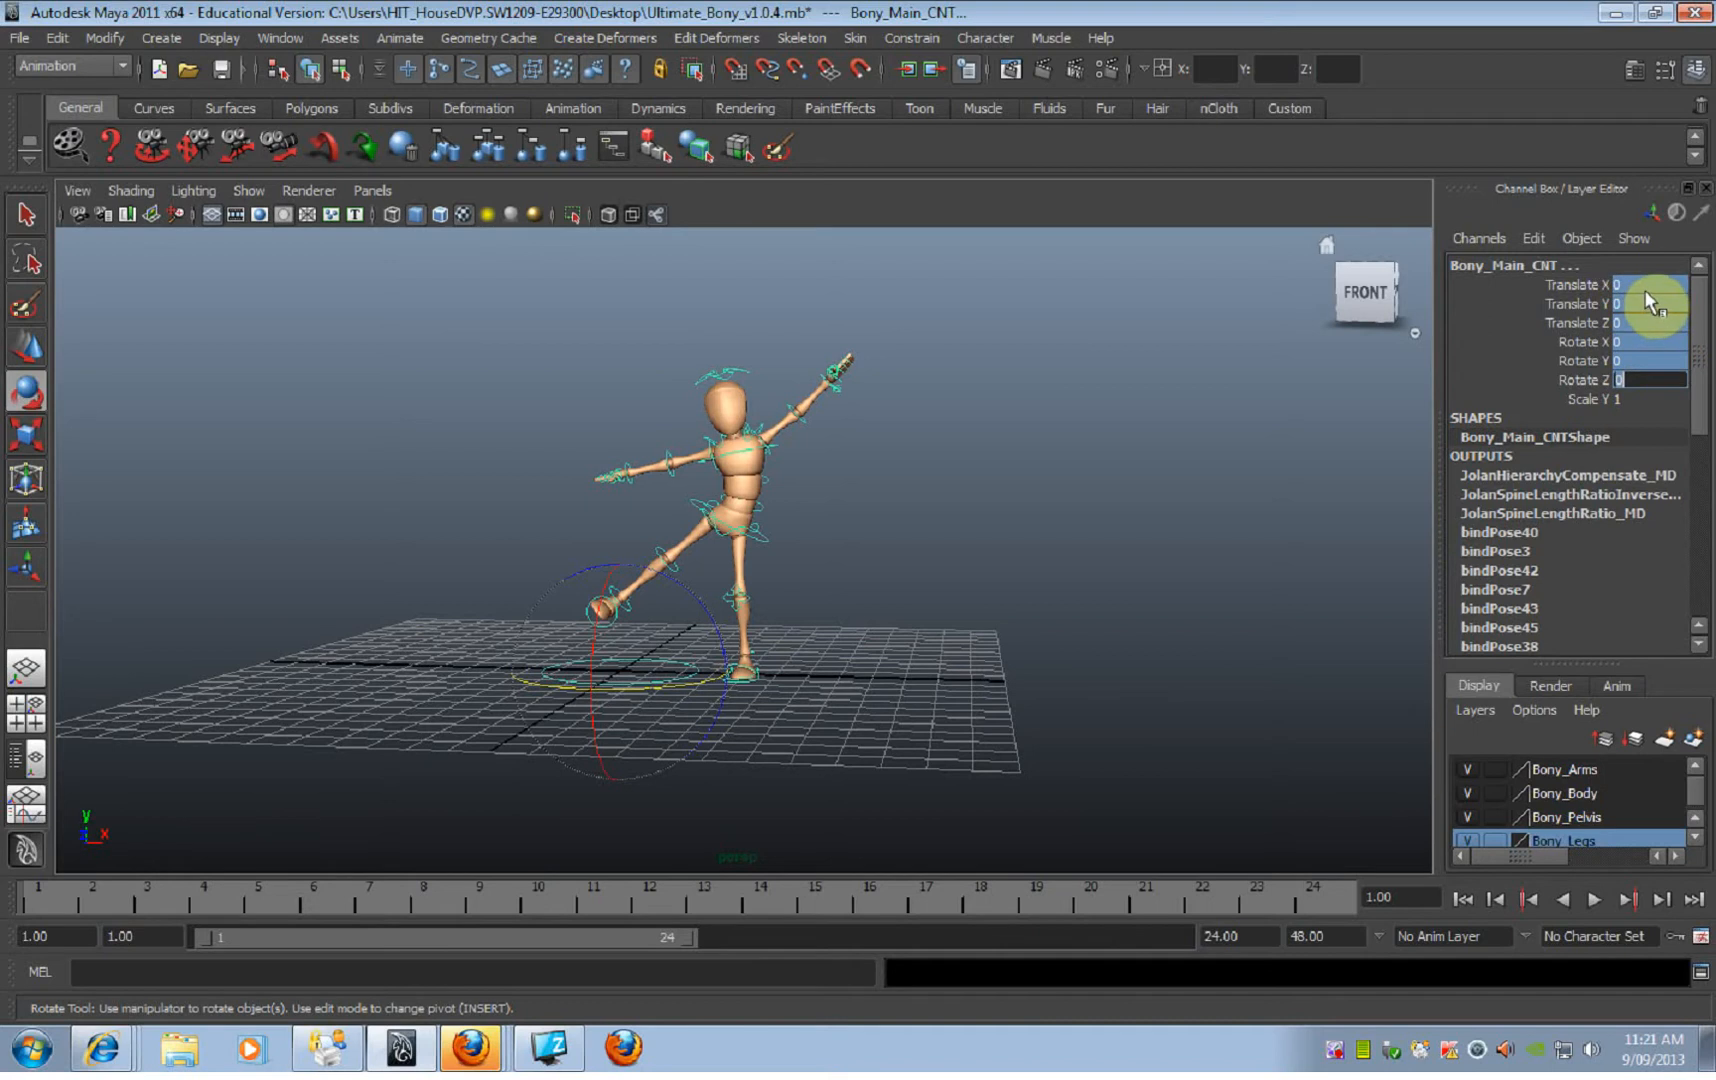
key("Return")
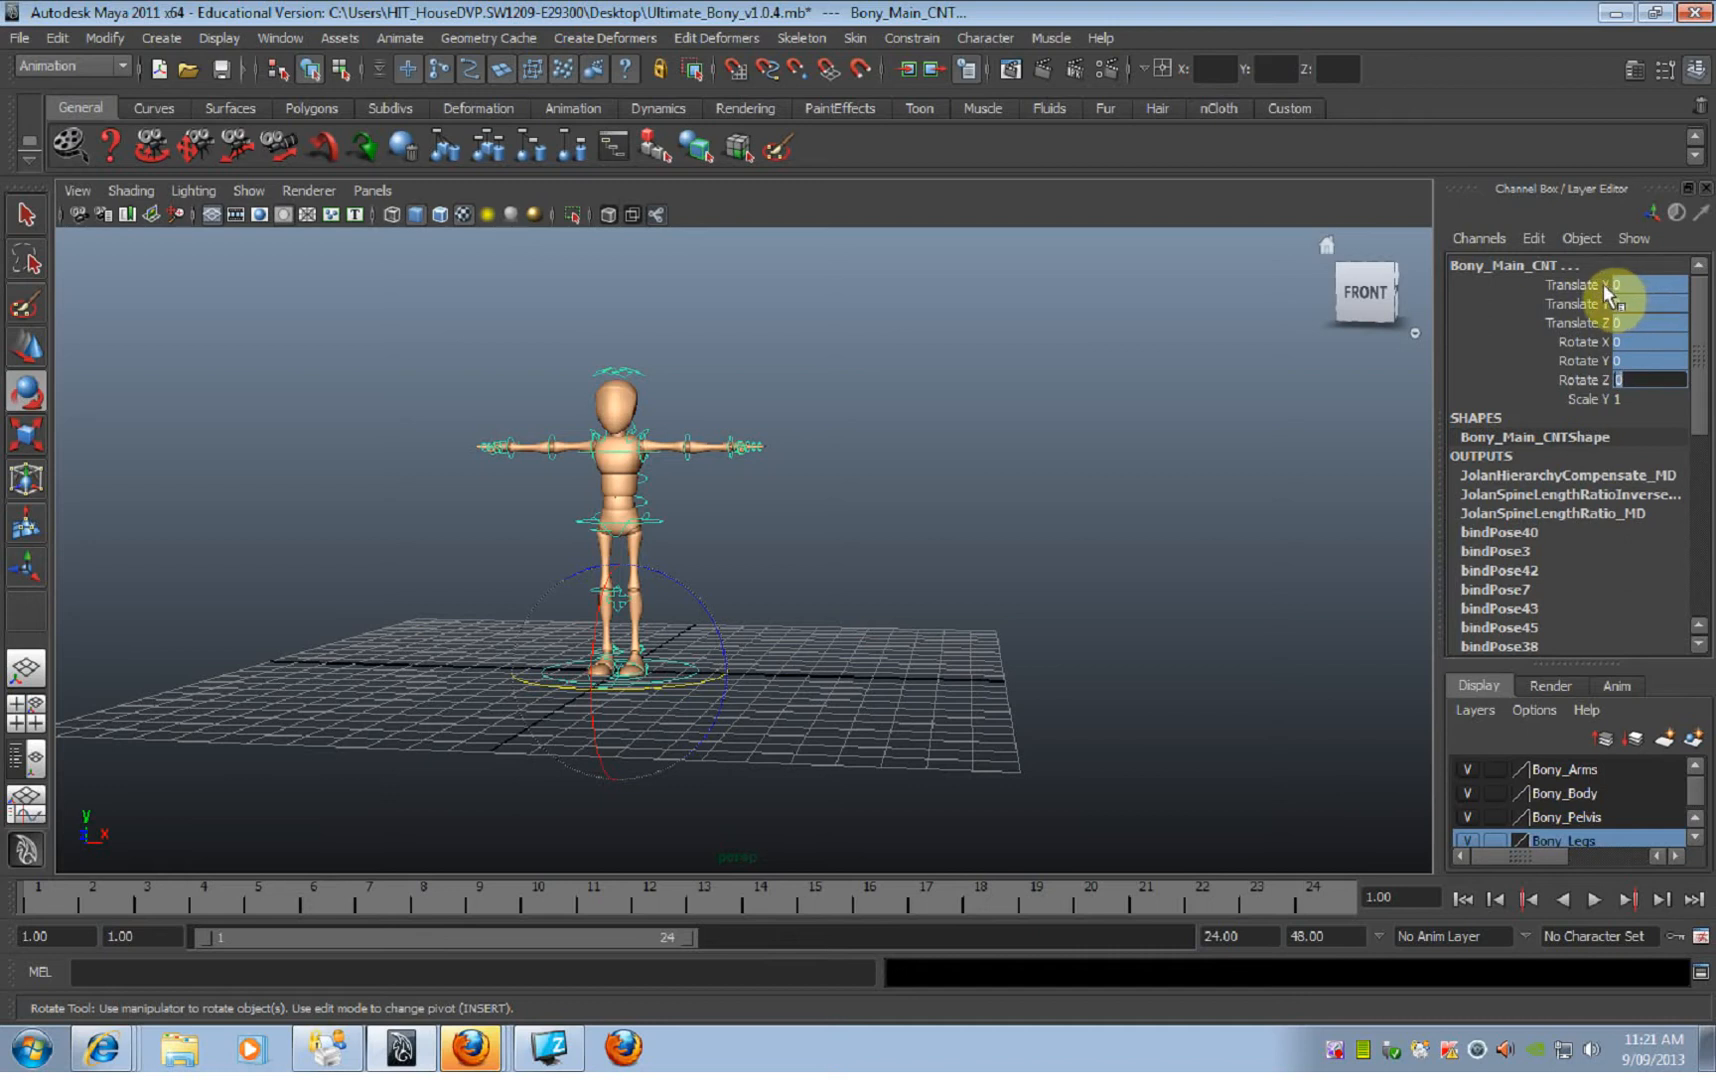
left_click(810, 611)
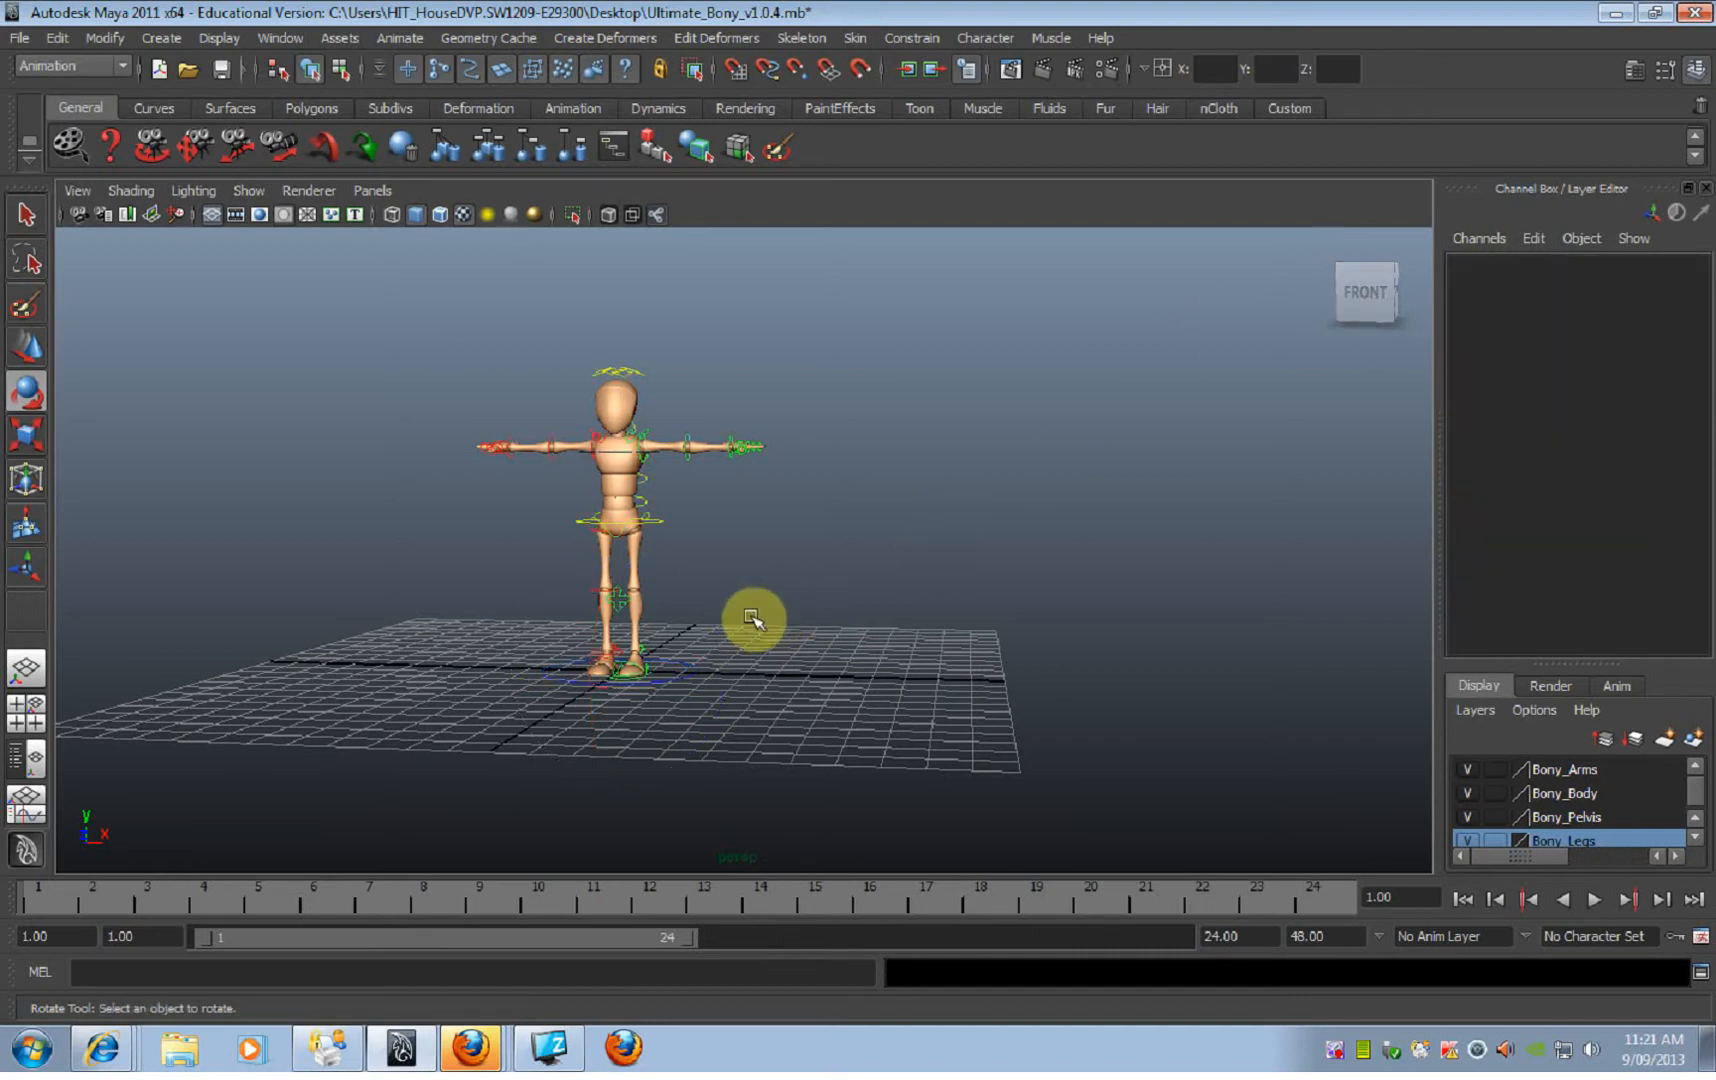
Step: Try sliding the Switch Ik Fk attribute on the right leg's switch control
left_click_drag(755, 617, 782, 615, "alt")
right_click_drag(782, 615, 678, 536, "alt")
left_click_drag(678, 536, 985, 559, "alt")
left_click(700, 655)
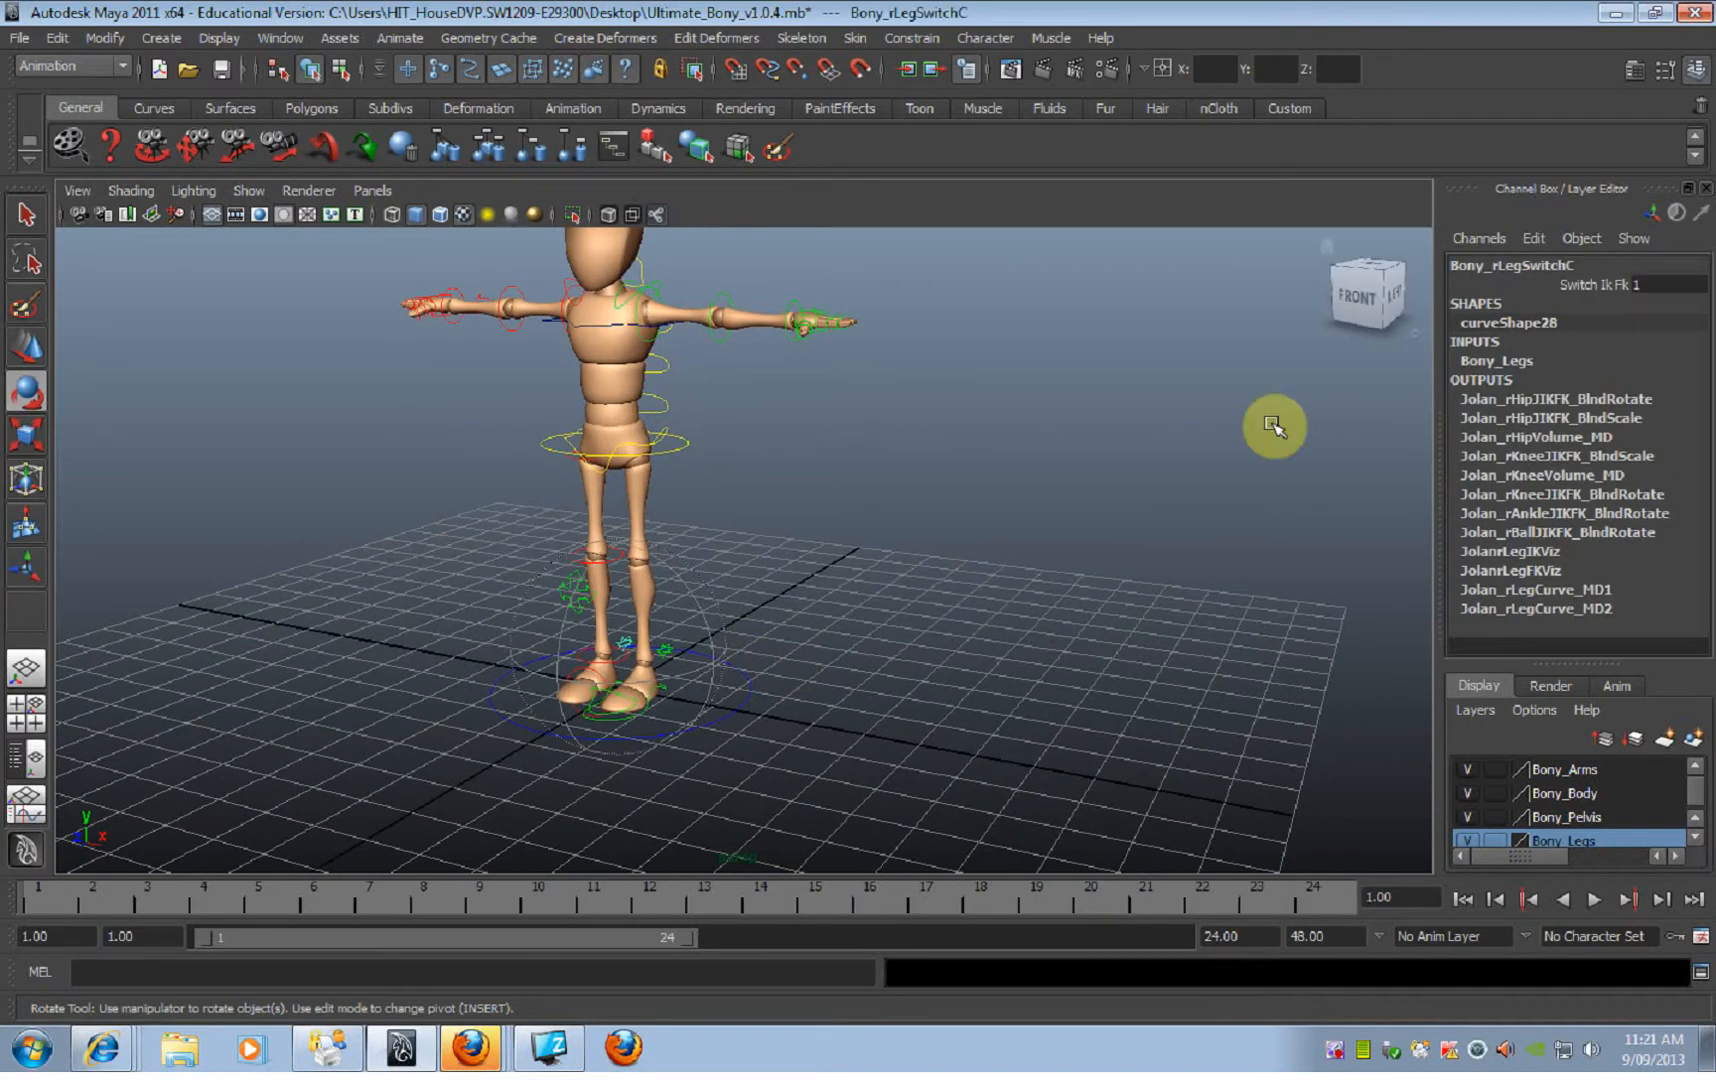
left_click(1558, 287)
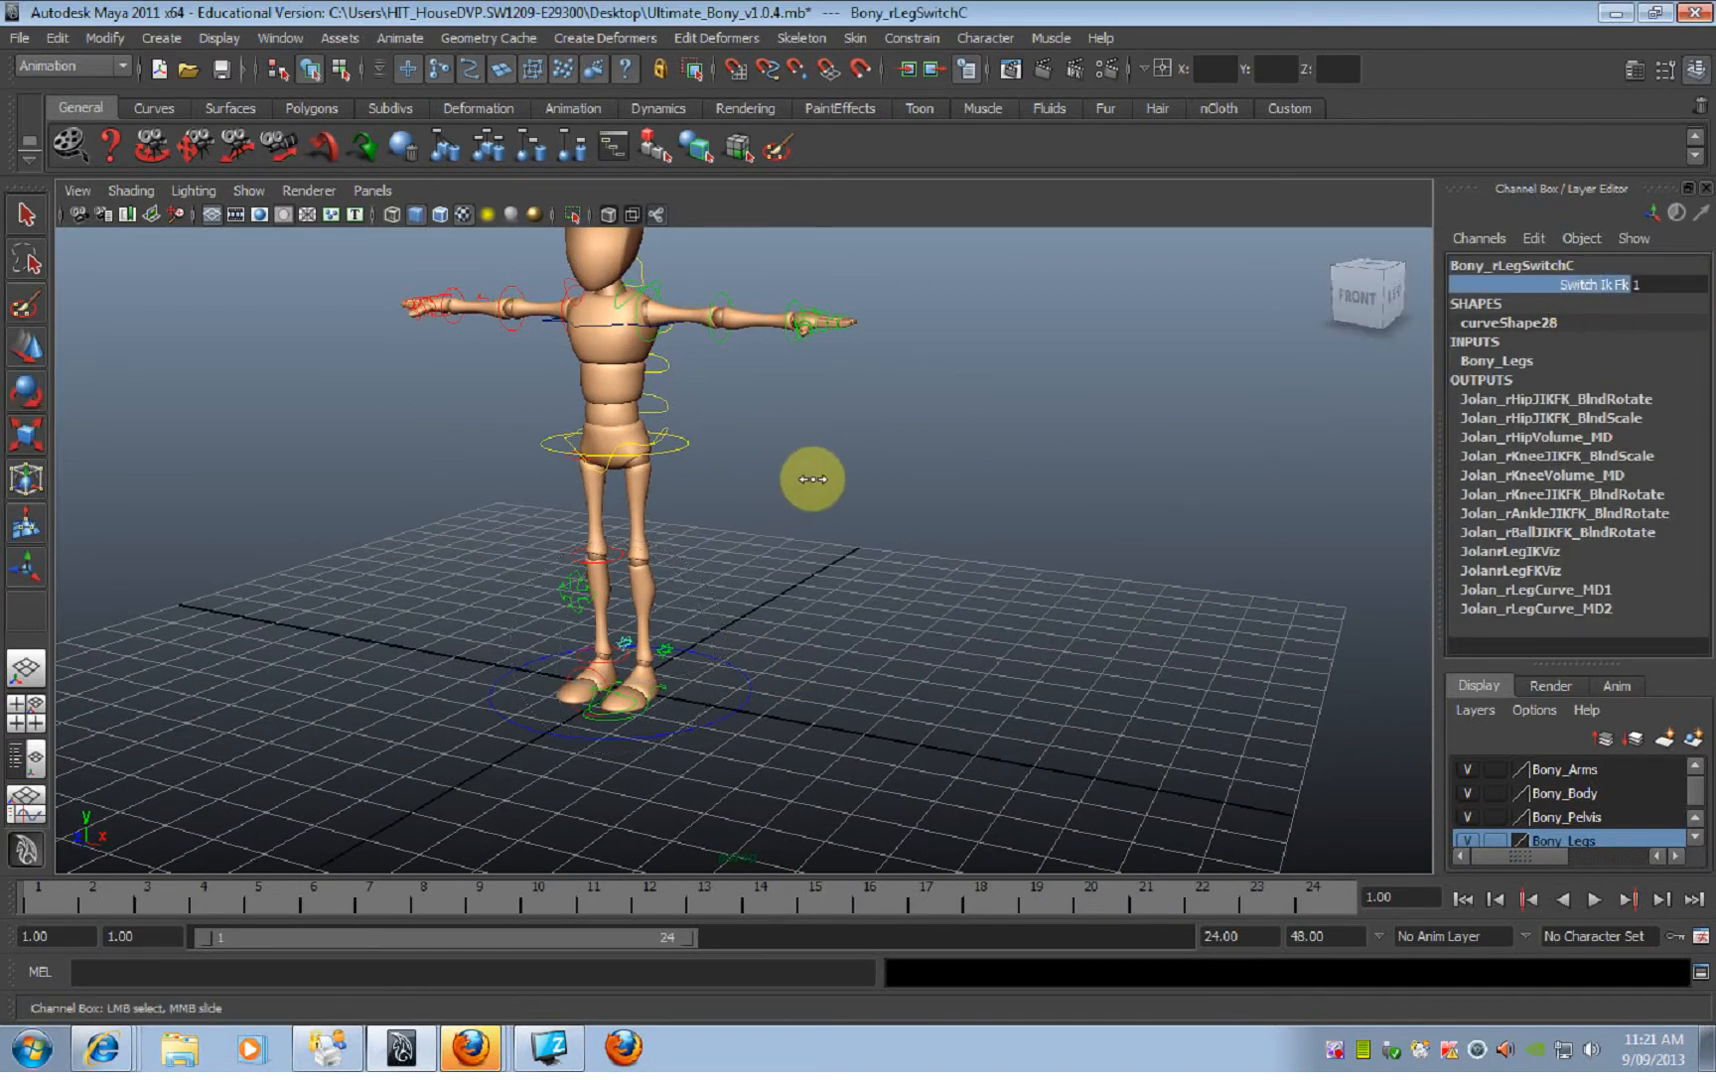
left_click_drag(624, 584, 605, 613, "alt")
right_click_drag(605, 613, 793, 651, "alt")
middle_click_drag(793, 651, 895, 465, "alt")
left_click_drag(575, 548, 634, 508, "alt")
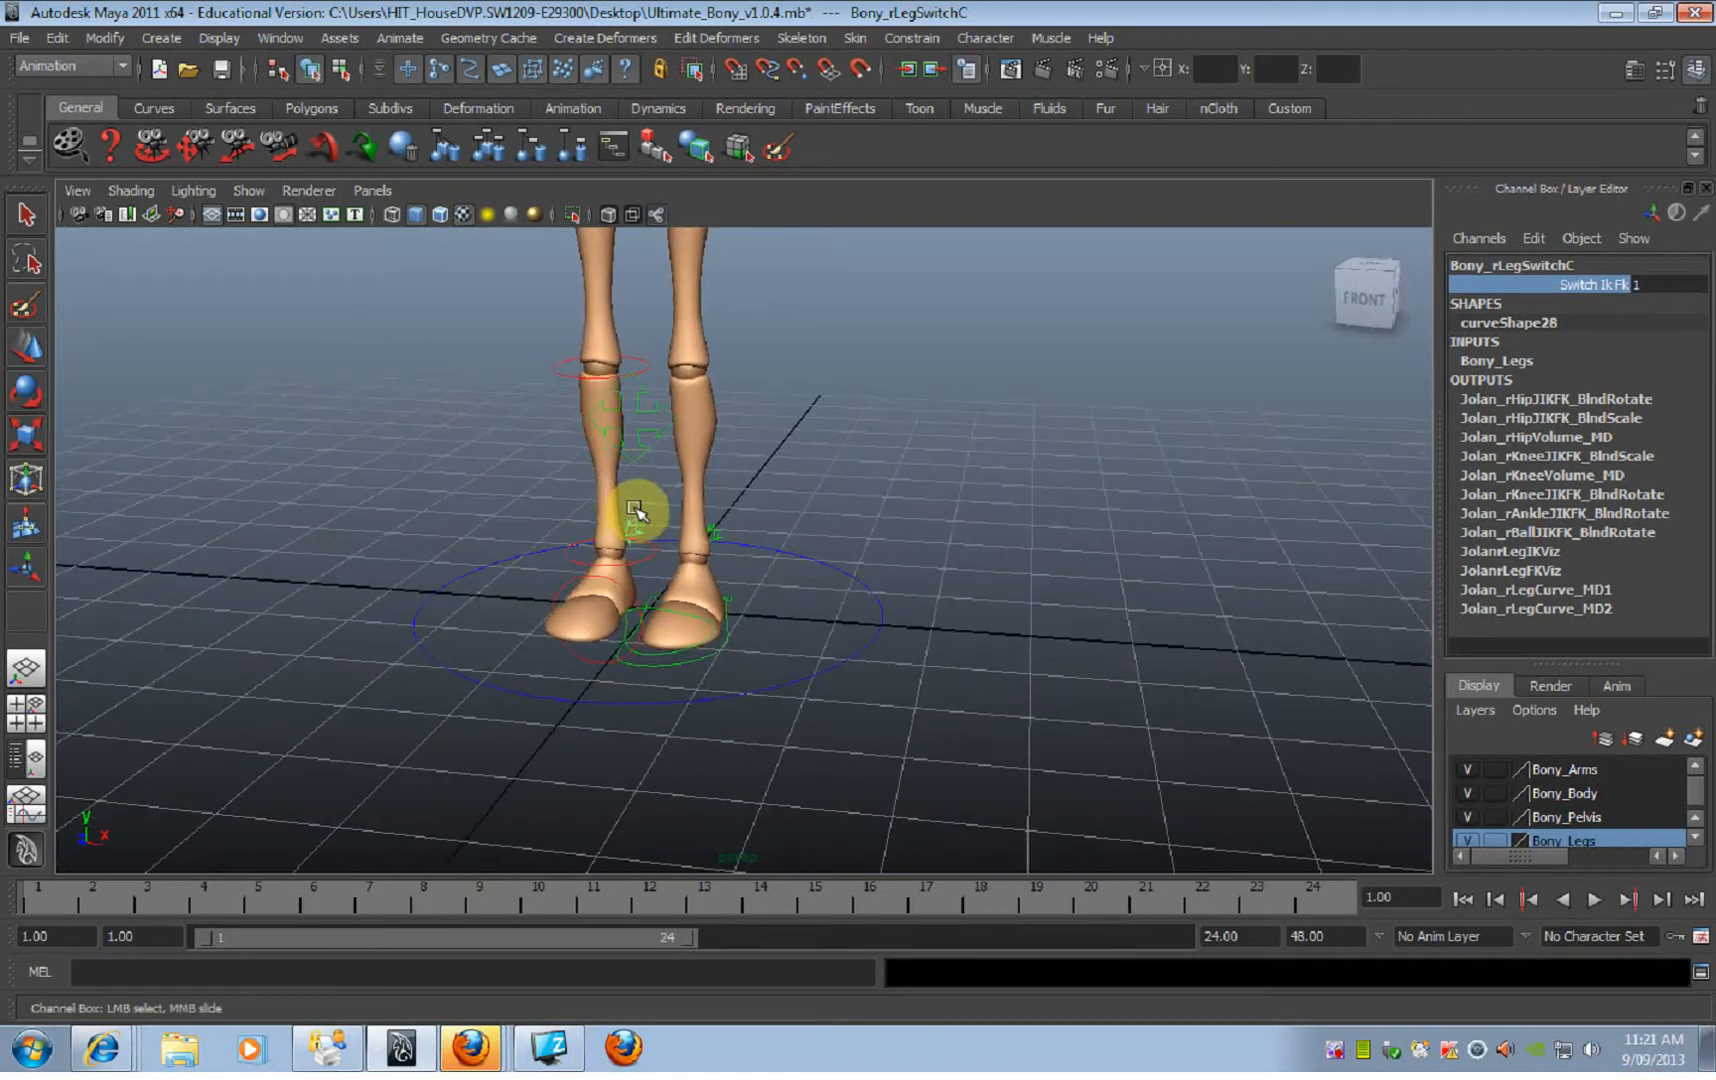
Step: Set Switch Ik Fk to 1 on the left leg's switch control to put that leg in FK
left_click(718, 530)
left_click(1600, 285)
left_click_drag(1213, 419, 970, 446, "alt")
right_click_drag(970, 446, 725, 425, "alt")
left_click_drag(725, 425, 790, 385, "alt")
middle_click_drag(790, 385, 814, 632, "alt")
left_click_drag(814, 632, 738, 585, "alt")
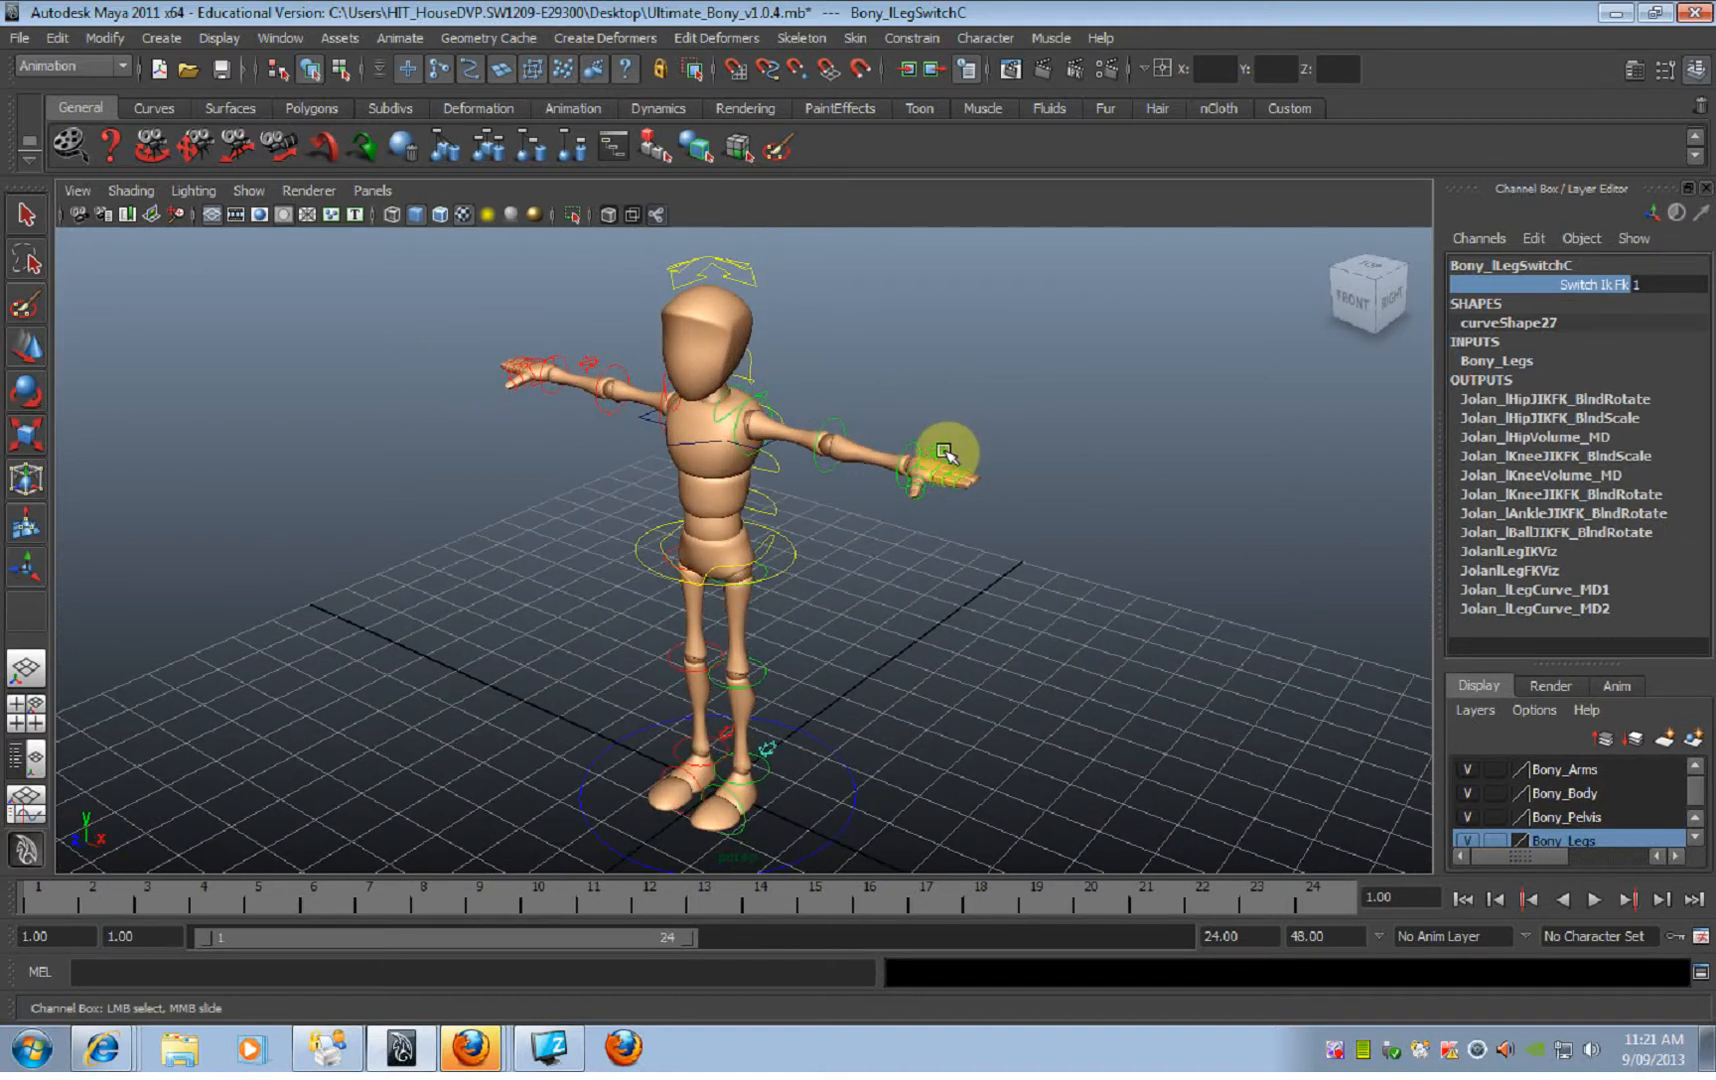
Step: Set Switch Ik Fk to 0 on the left arm's switch control to put that arm in IK
left_click(942, 450)
left_click_drag(1103, 486, 790, 560, "alt")
left_click(1607, 285)
middle_click_drag(1226, 383, 1065, 394)
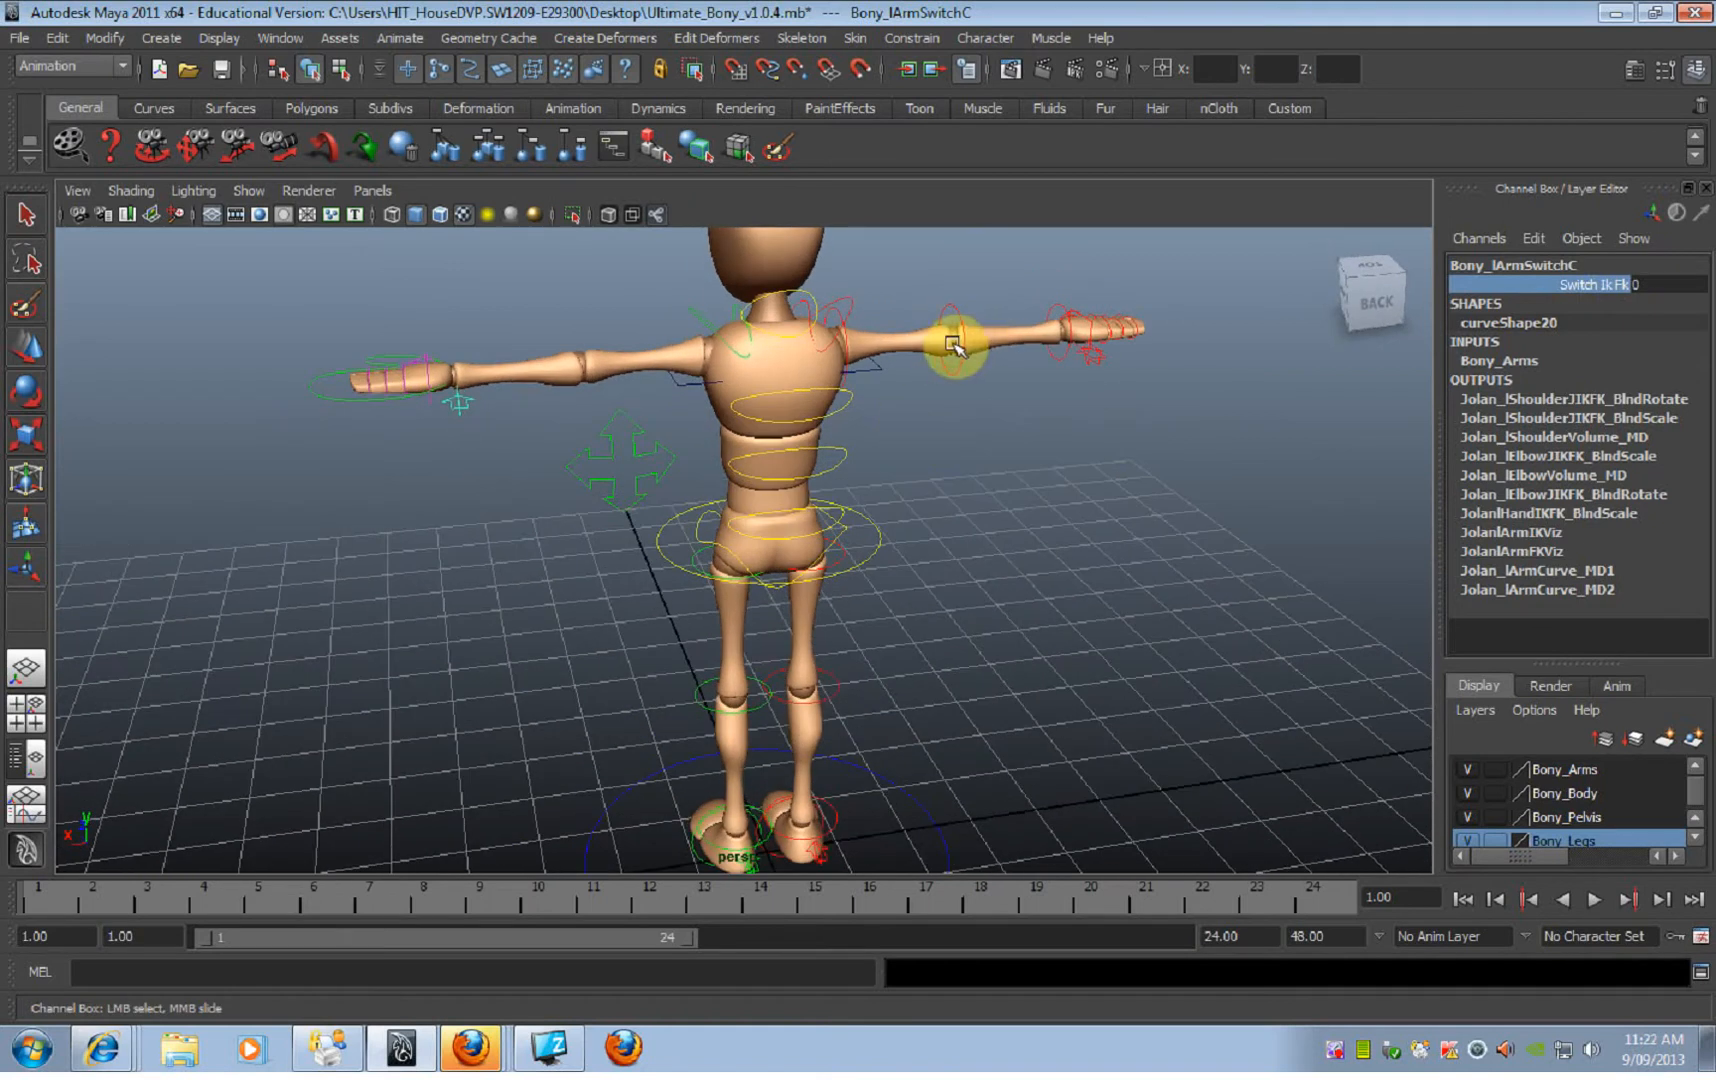
Step: Tip the whole body over sideways by rotating the ROOT control to about -124.6 on Rotate Z
right_click_drag(1099, 601, 779, 553, "alt")
left_click_drag(779, 553, 682, 533, "alt")
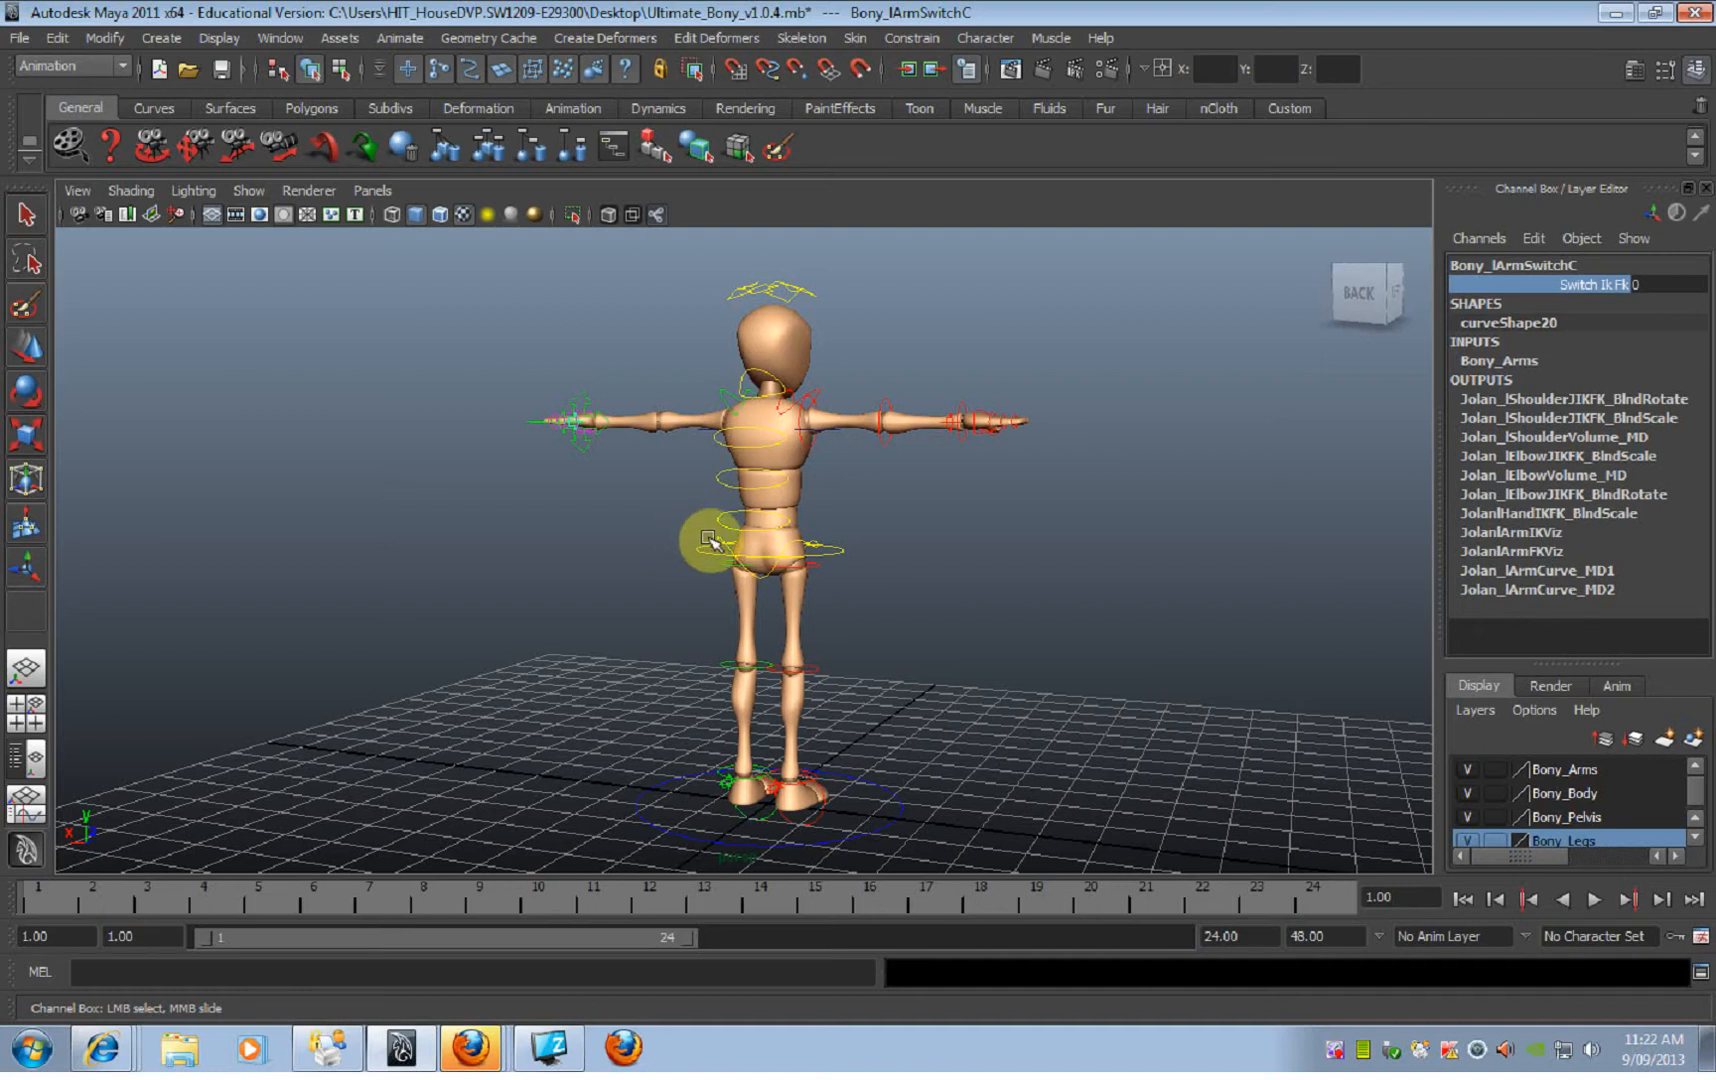
left_click_drag(678, 586, 790, 480, "alt")
left_click(1069, 601)
left_click(757, 470)
left_click_drag(896, 571, 700, 600, "alt")
key("e")
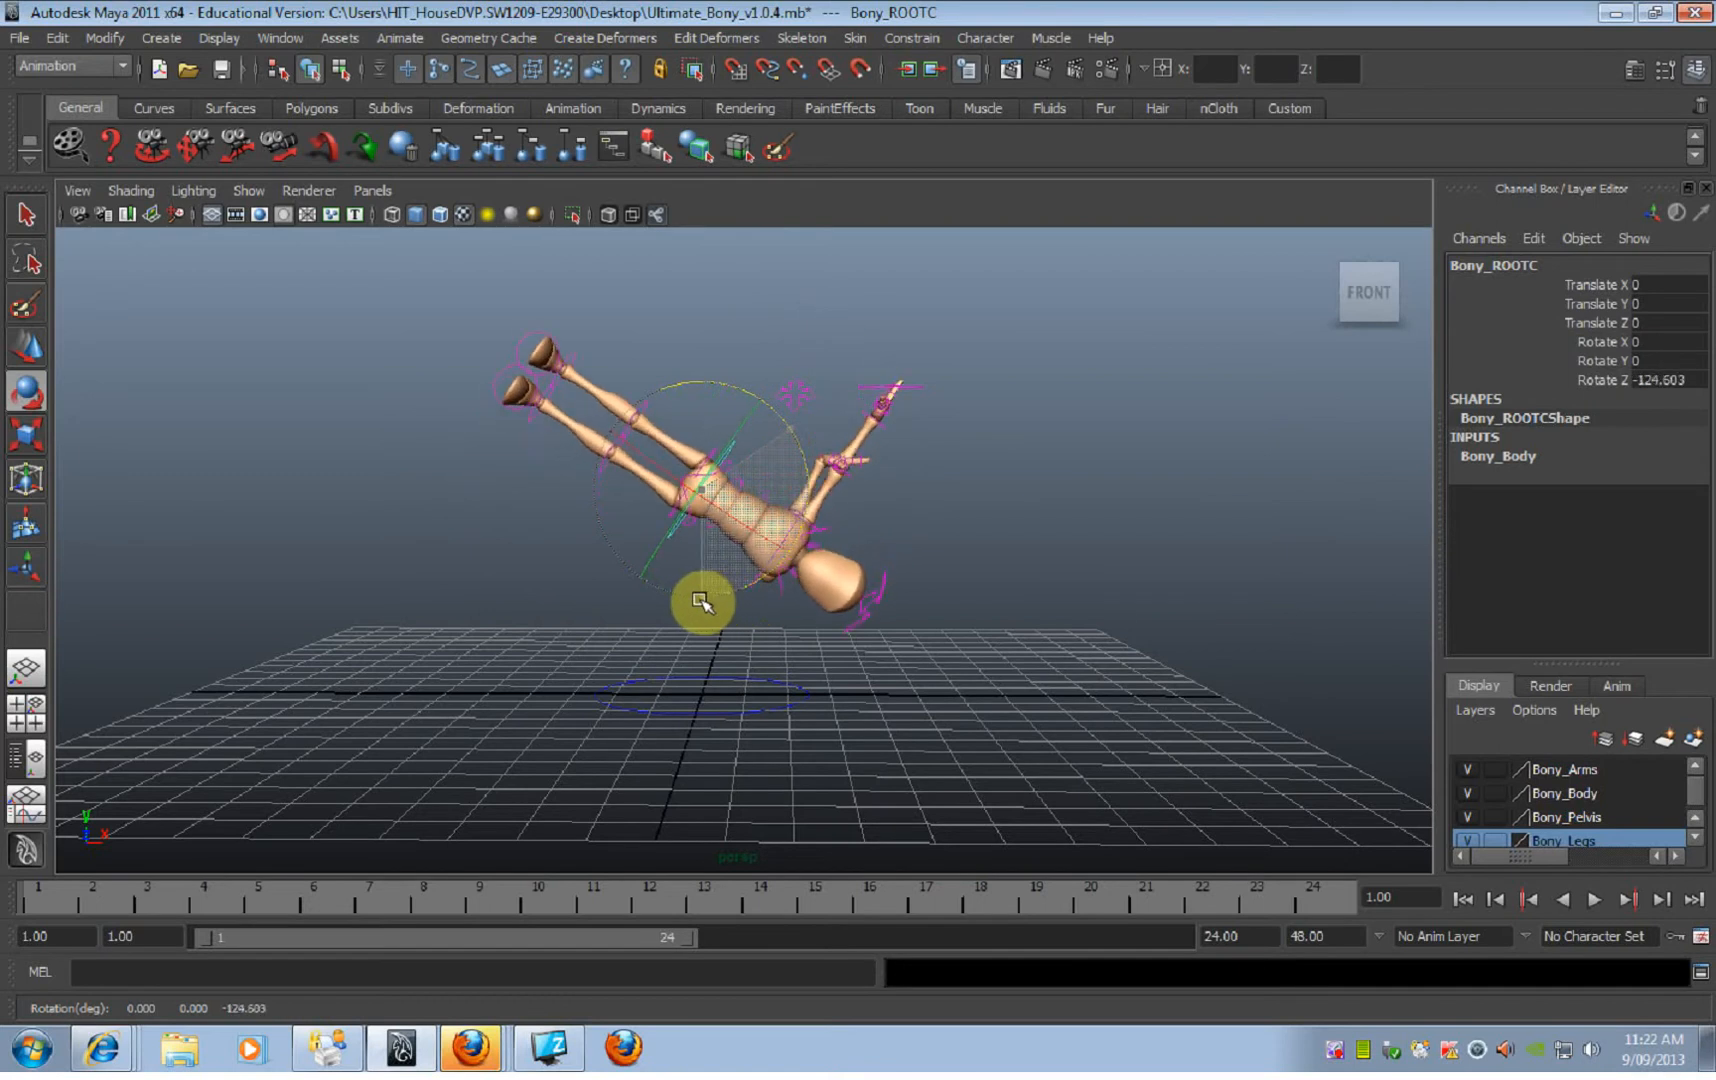
left_click_drag(818, 580, 889, 544, "alt")
Step: Plant the left hand beneath the body by moving its wrist IK control to about Translate X -2.36 and Y -7.22
left_click(866, 390)
key("w")
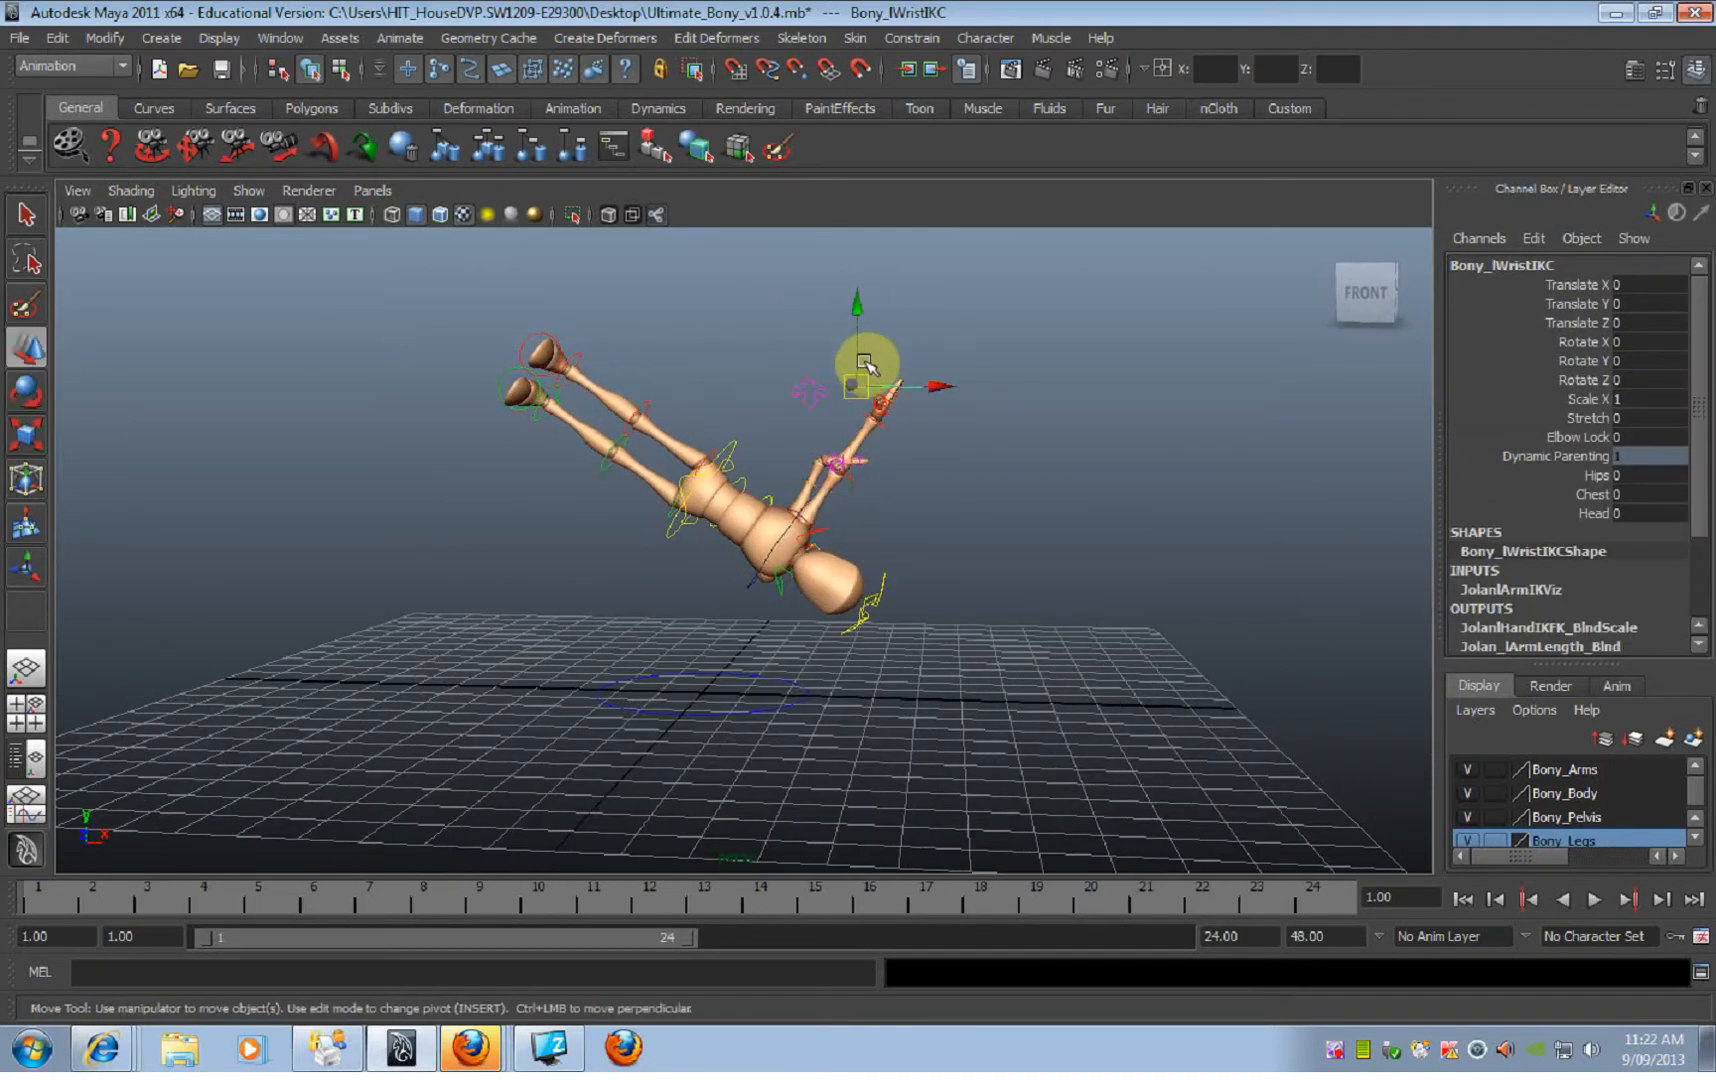
left_click_drag(857, 352, 860, 672)
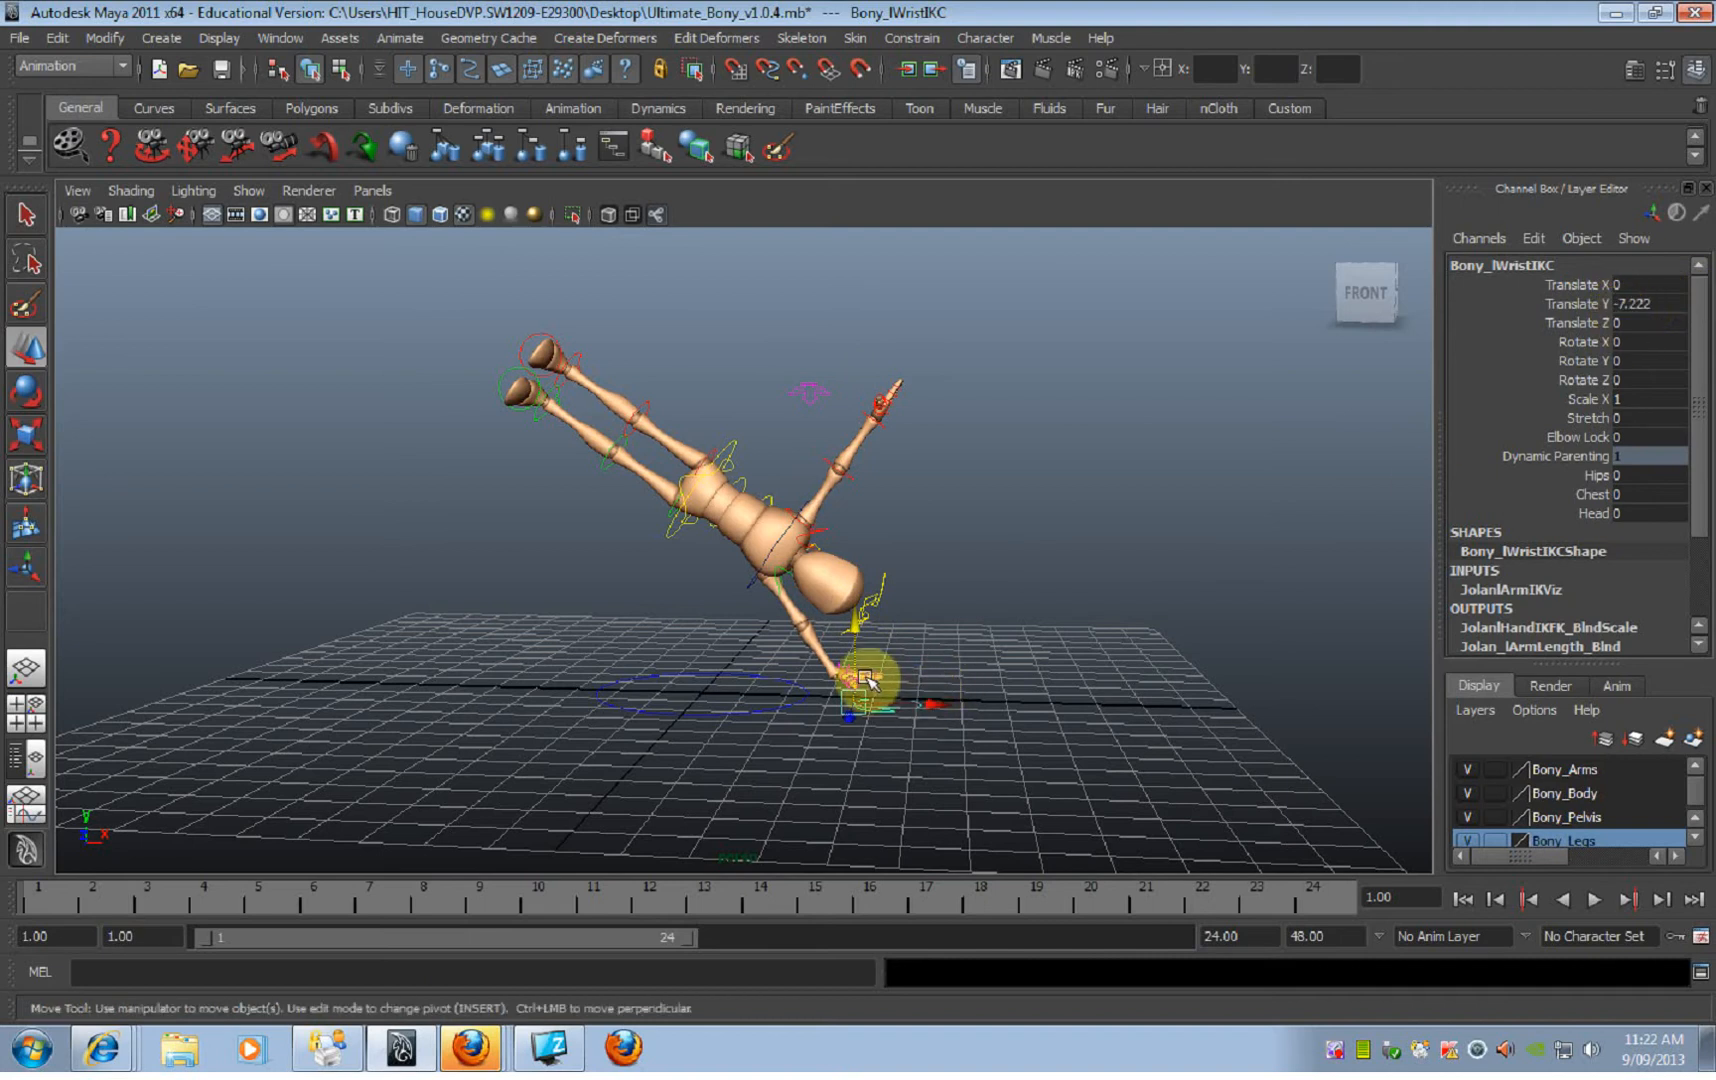
left_click_drag(916, 710, 832, 687)
left_click_drag(826, 693, 843, 626, "alt")
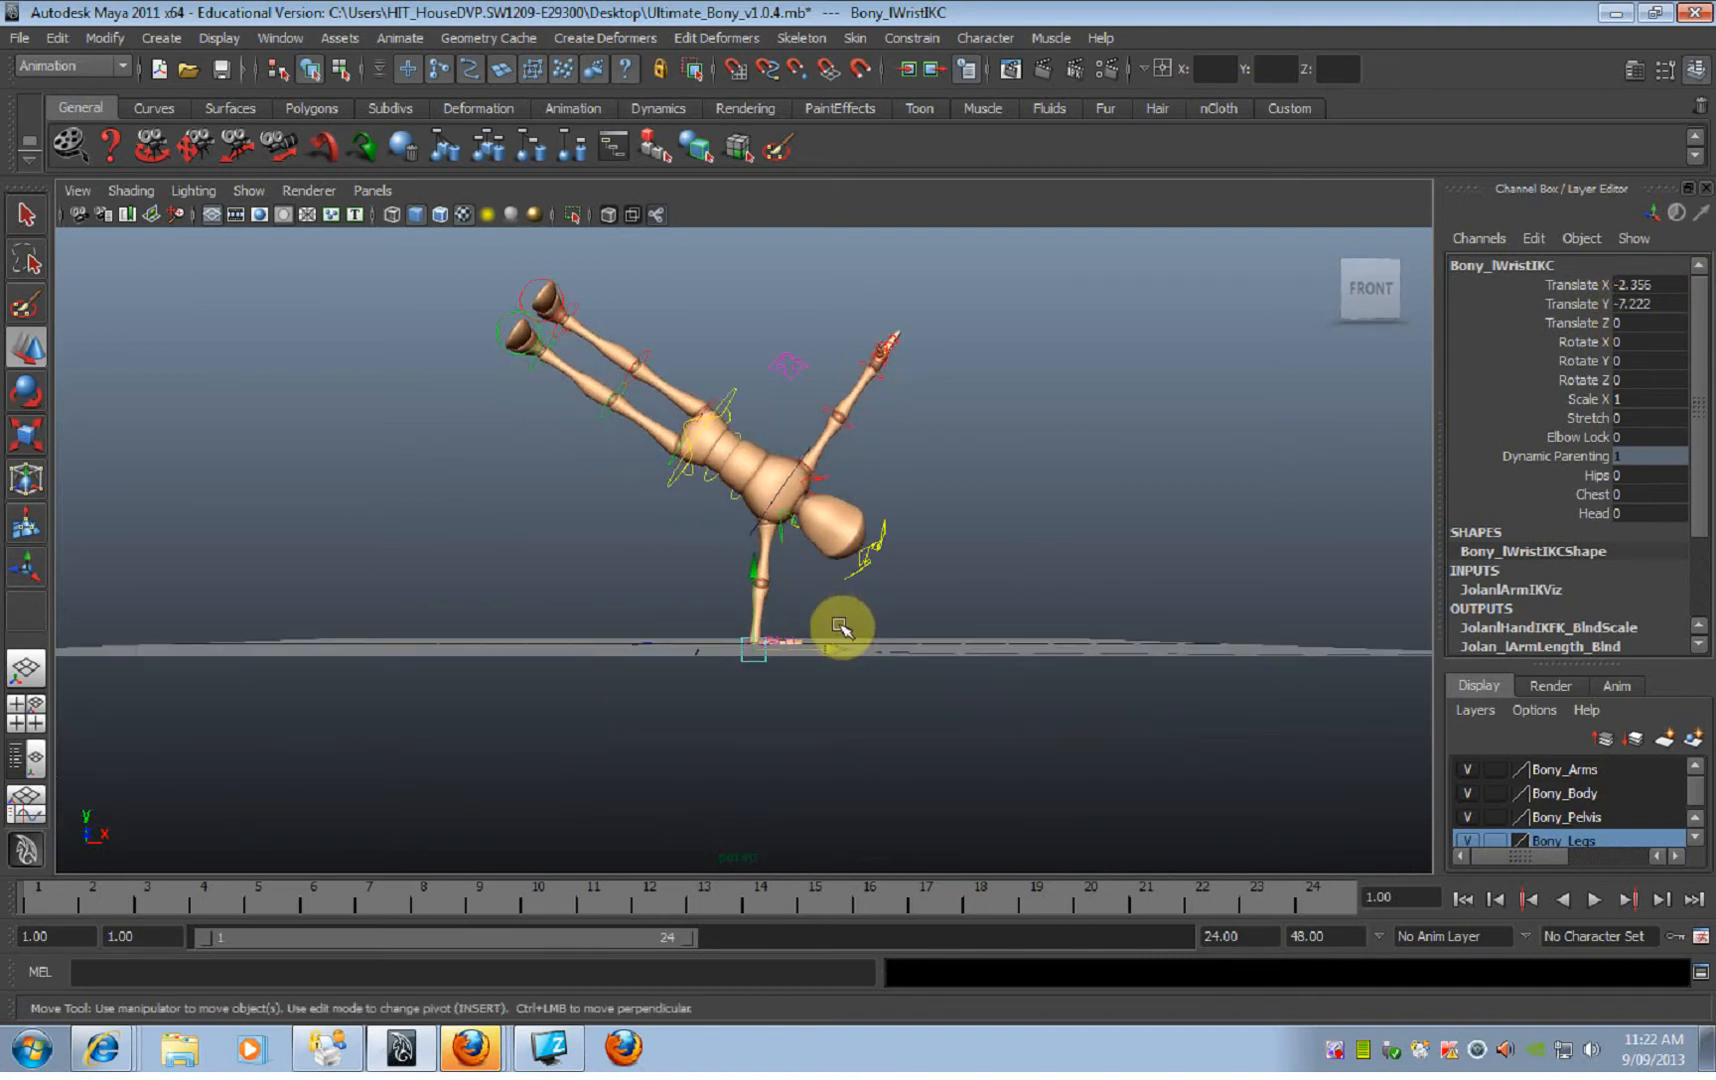
Step: Raise the left wrist IK control in the side view until the hand rests on the floor grid, and deselect it
key("space")
key("space")
middle_click_drag(901, 612, 953, 398, "alt")
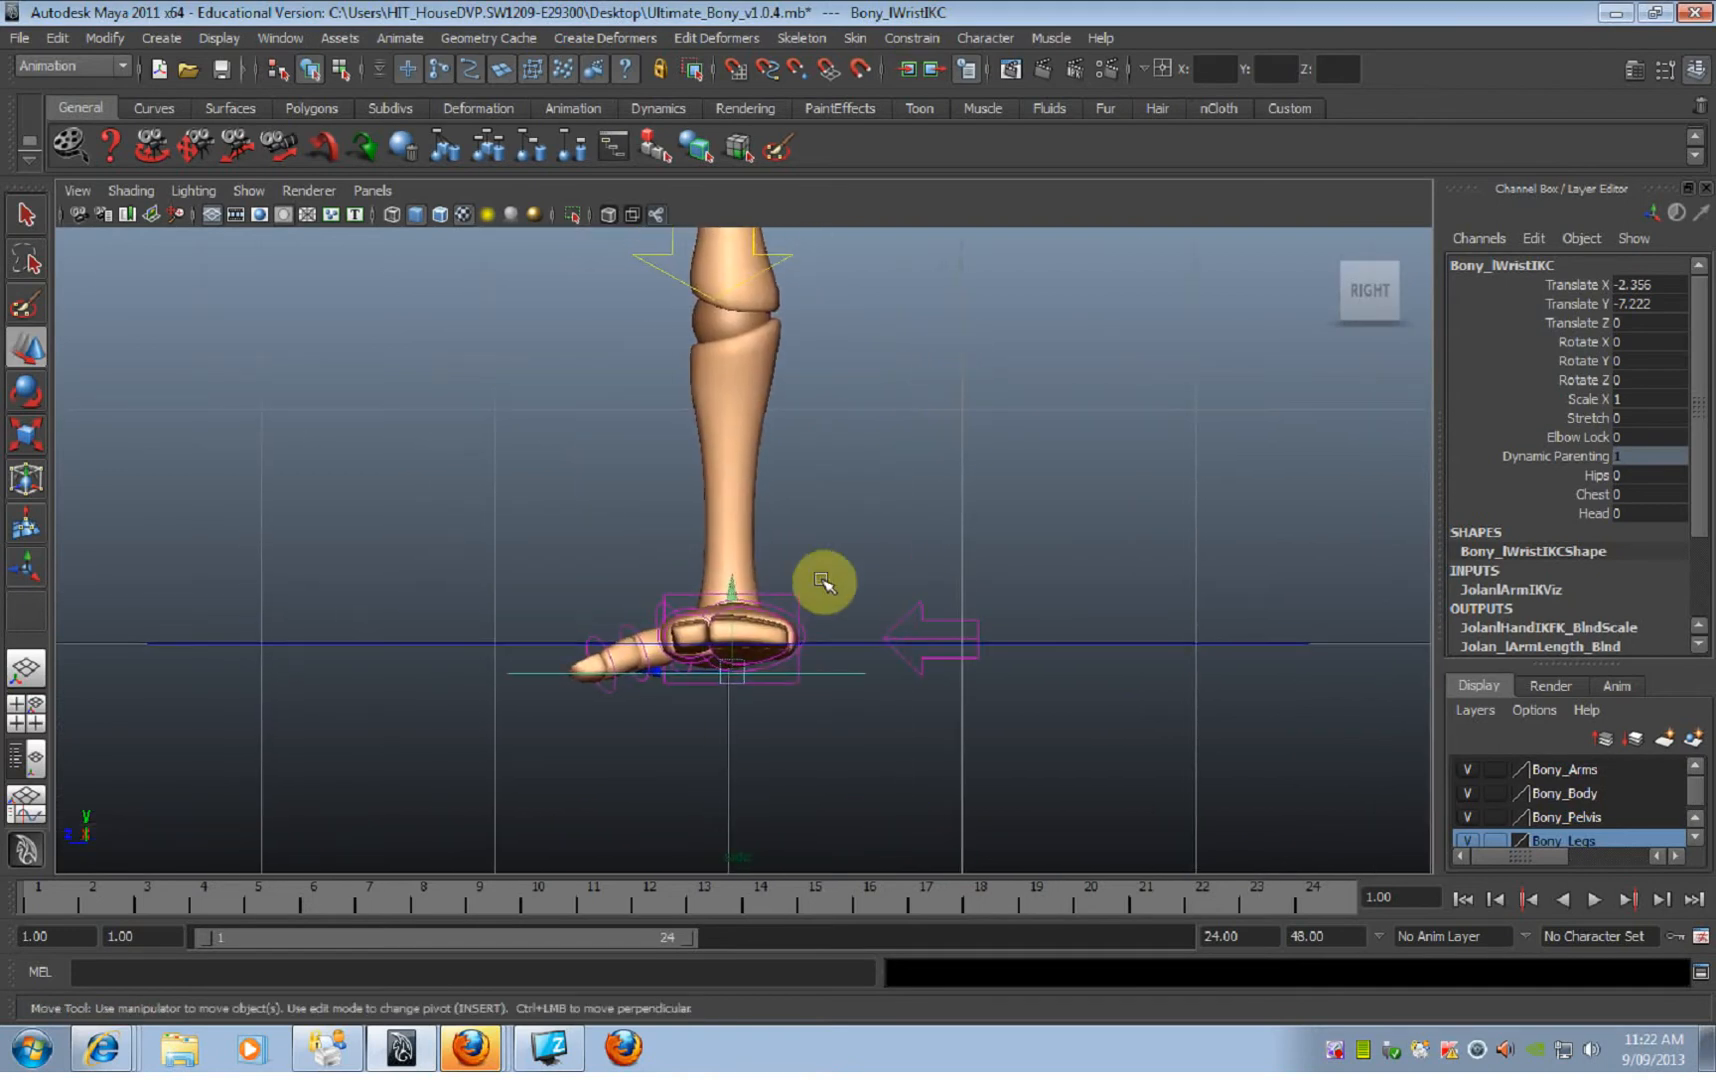
left_click_drag(745, 625, 709, 582)
left_click(872, 560)
key("space")
Step: Bend the torso by rotating the spine FK controls together to about 15.3 on Rotate Z, and deselect them
mouse_move(872, 553)
left_mouse_down()
mouse_move(870, 517)
mouse_move(823, 544)
mouse_move(872, 566)
left_mouse_up()
right_click_drag(872, 566, 919, 586, "alt")
mouse_move(919, 586)
left_mouse_down("alt")
mouse_move(797, 567)
mouse_move(816, 582)
mouse_move(1019, 565)
mouse_move(1291, 586)
mouse_move(919, 571)
left_mouse_up("alt")
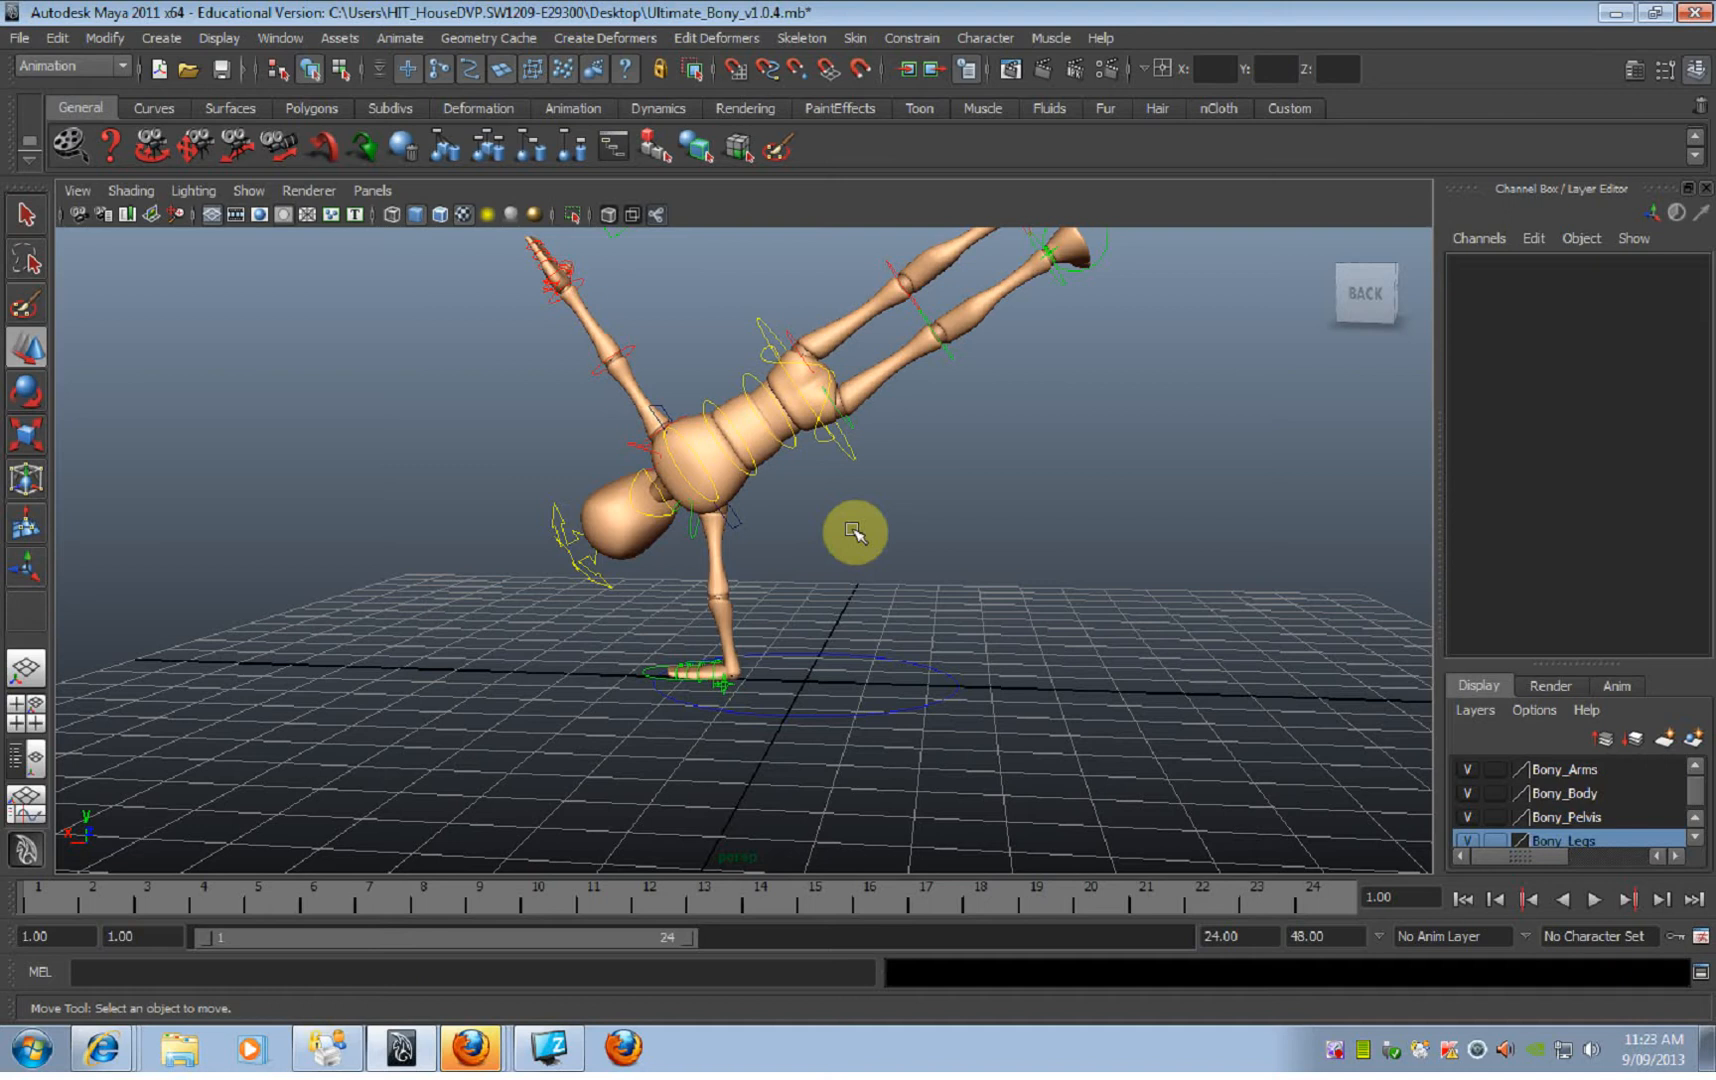
left_click(856, 458)
right_click_drag(854, 510, 700, 488, "alt")
left_click(726, 470)
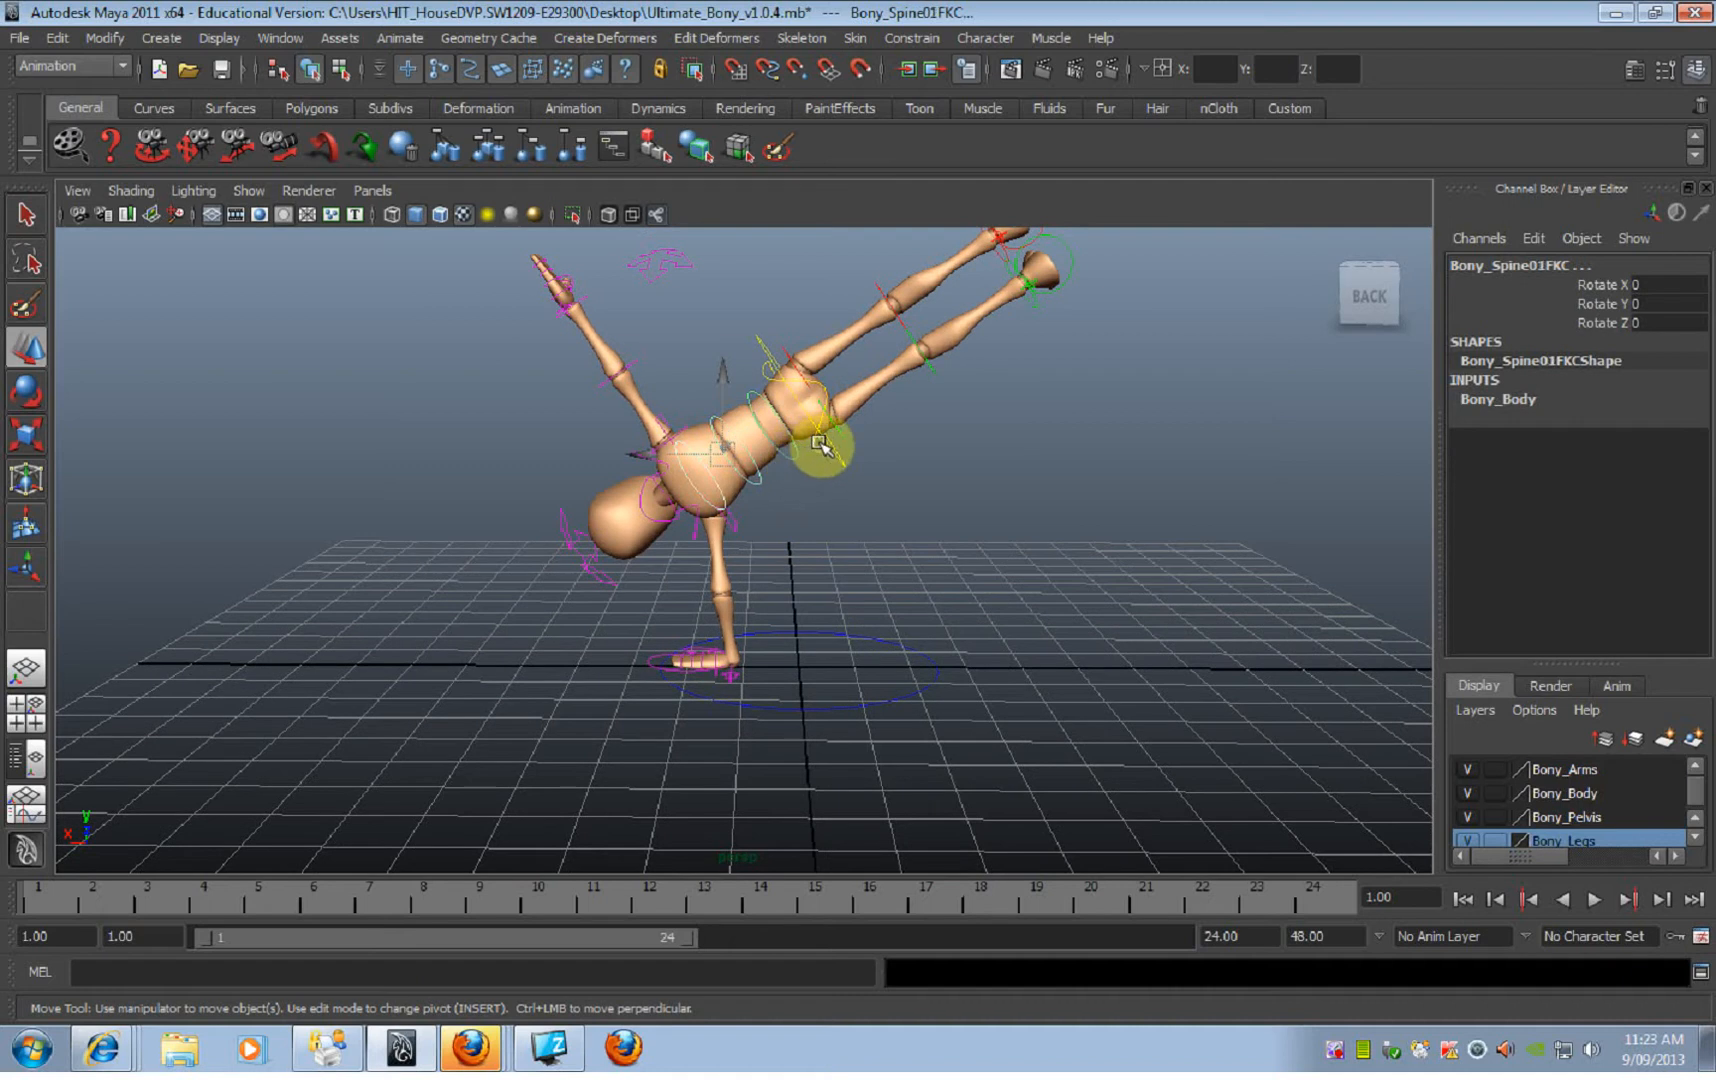
key("e")
left_click_drag(848, 330, 838, 382)
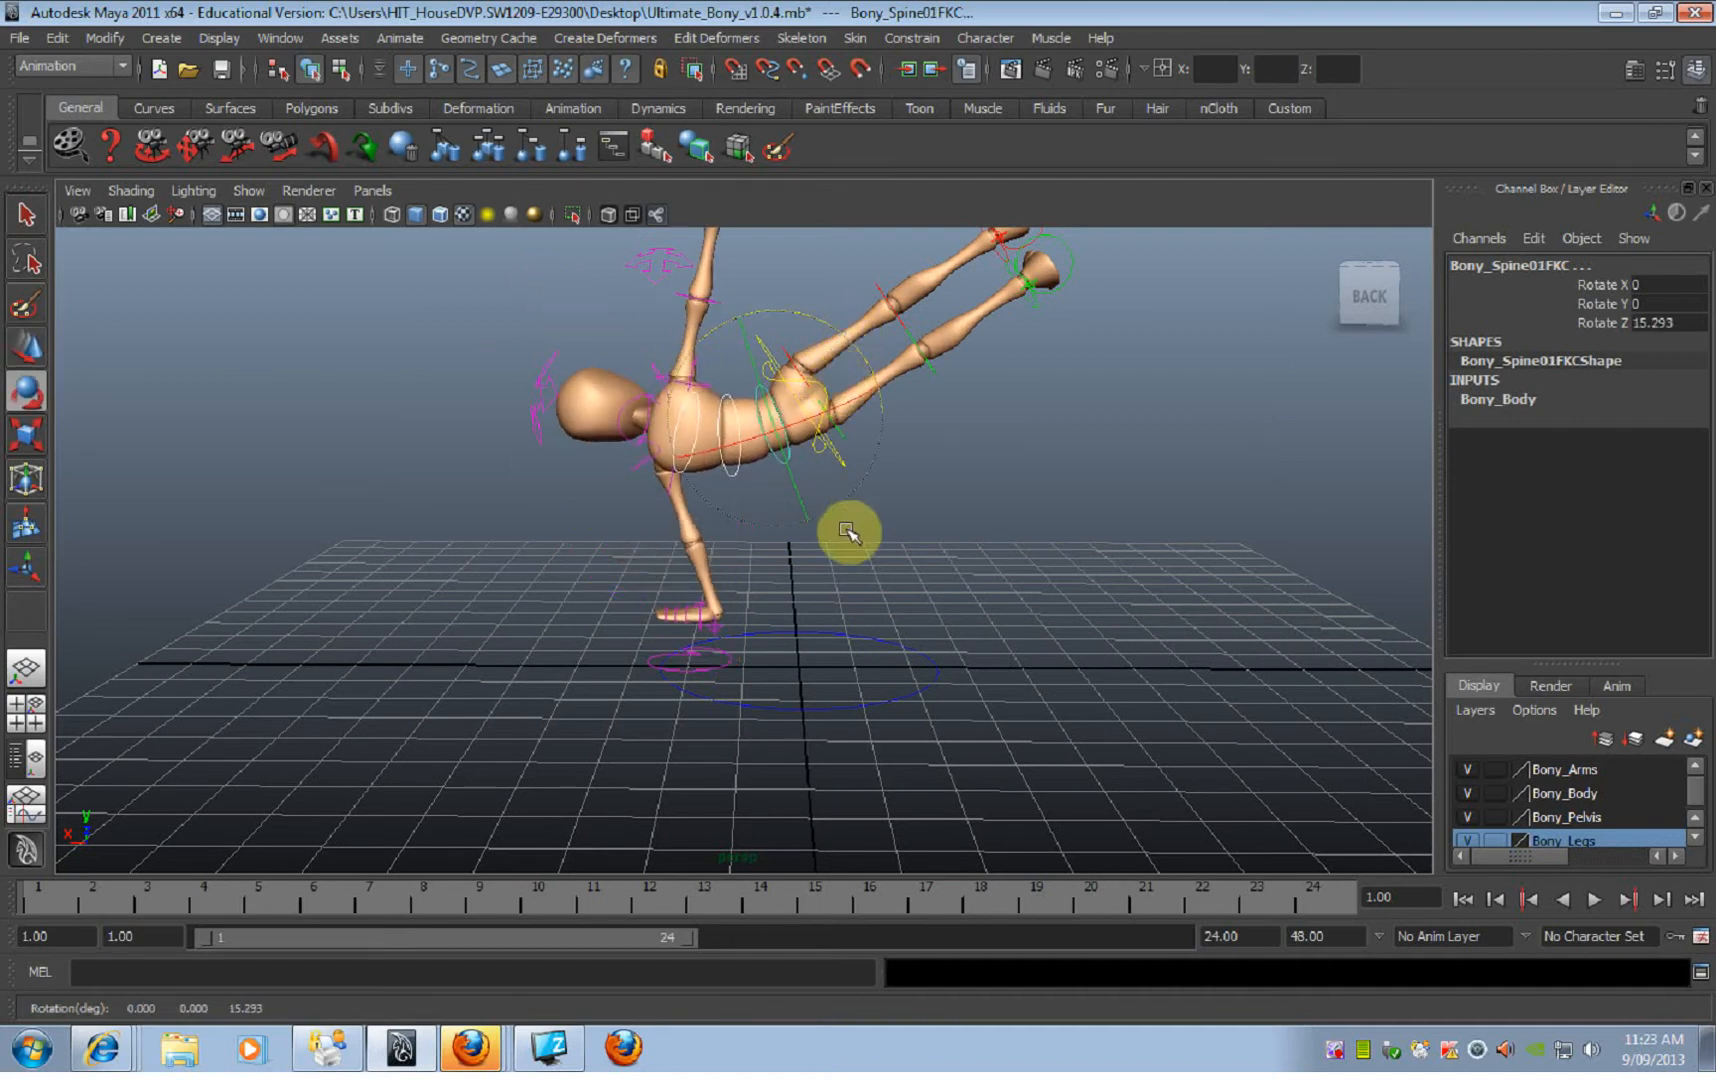
left_click(936, 543)
Step: Reposition the whole body over the planted hand with the ROOT control at about Translate Y -0.41 and Rotate Z -143.6
left_click(844, 463)
mouse_move(844, 464)
middle_mouse_down("alt")
mouse_move(860, 500)
mouse_move(855, 487)
middle_mouse_up("alt")
key("w")
left_click_drag(812, 381, 805, 460)
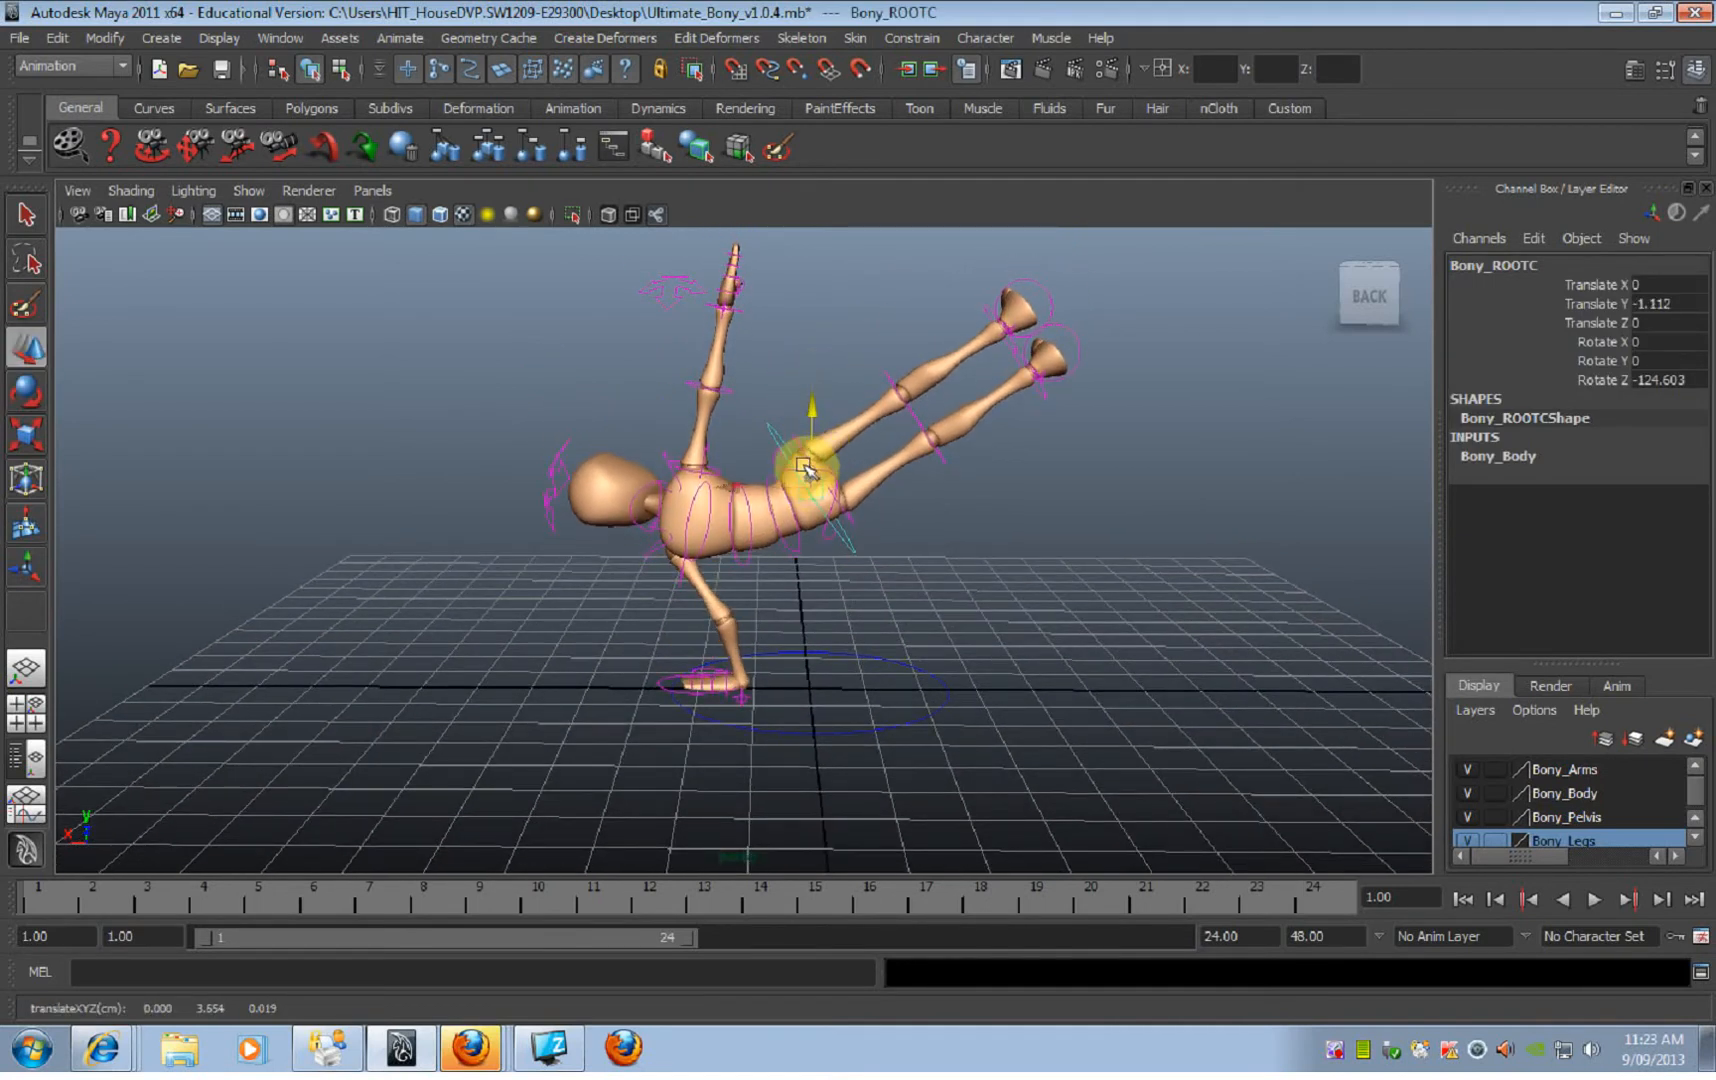
key("e")
left_click_drag(842, 389, 812, 387)
key("w")
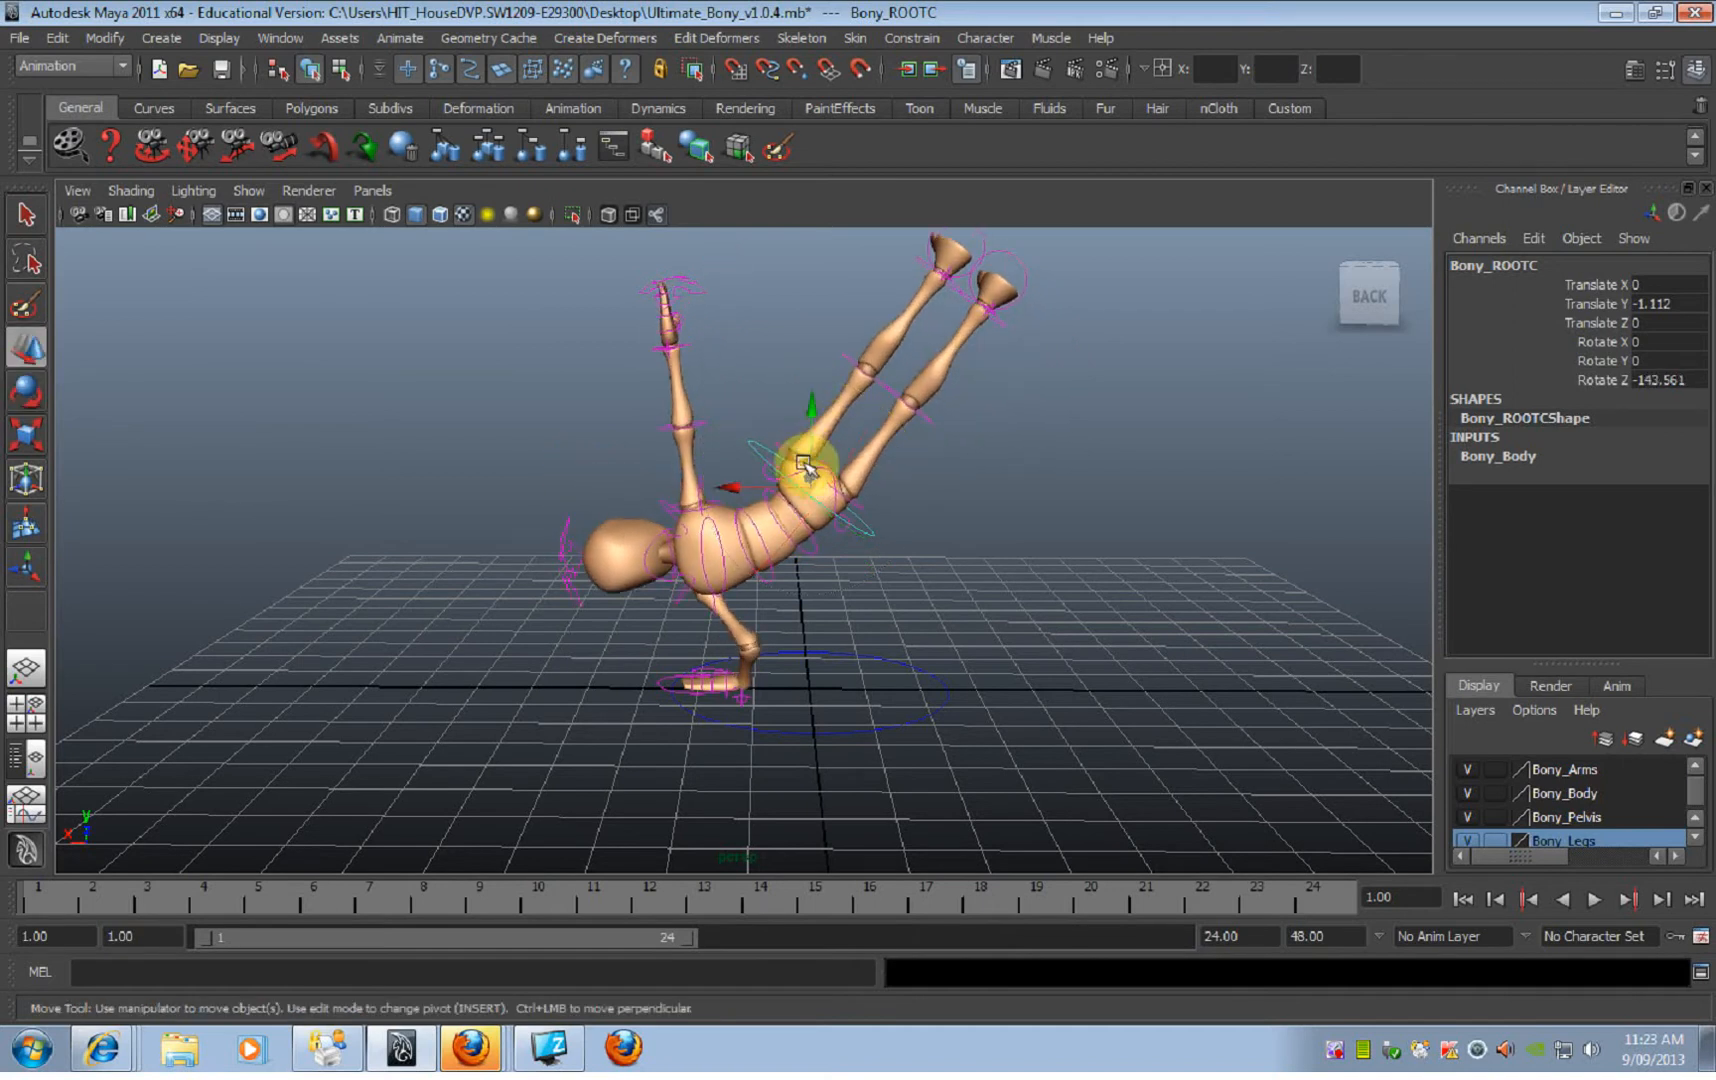
left_click_drag(803, 455, 803, 409)
Step: Aim the supporting arm's bend by moving the left elbow IK control to about Translate X -2.72, Y -5.44 and Z 2.73
left_click_drag(762, 515, 1078, 527, "alt")
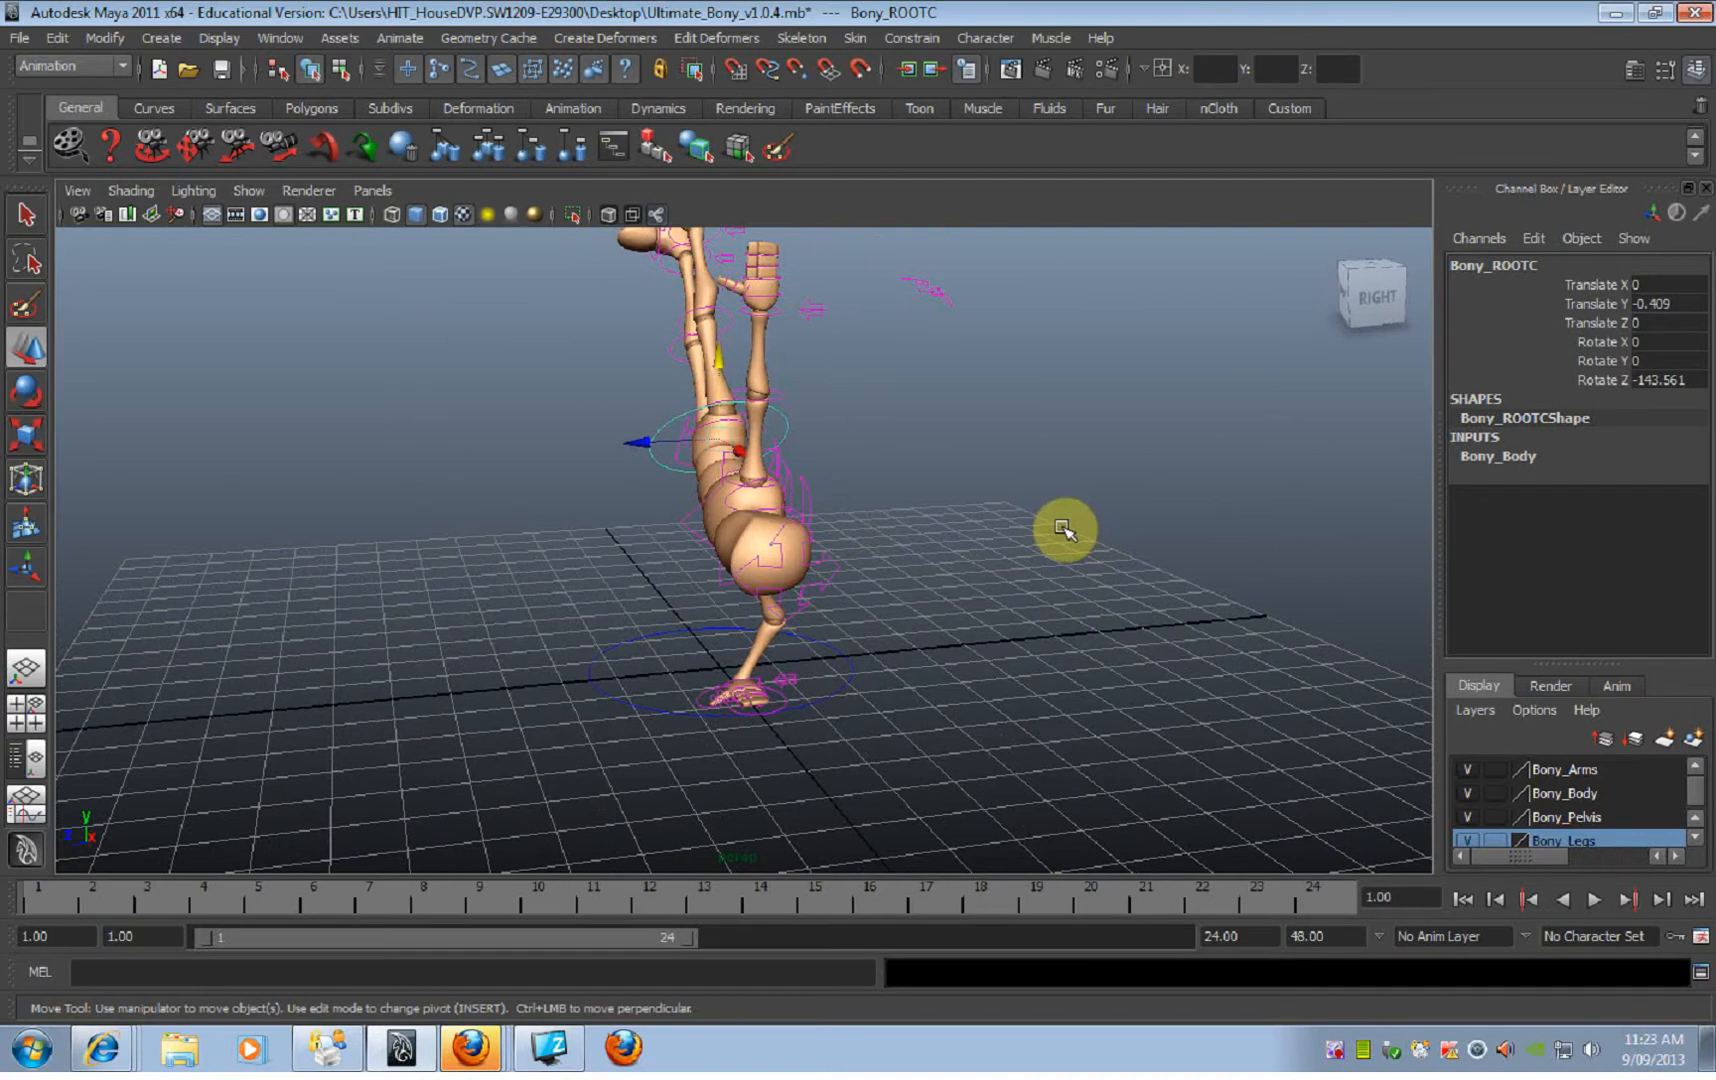
left_click(932, 290)
left_click_drag(945, 335, 971, 361, "alt")
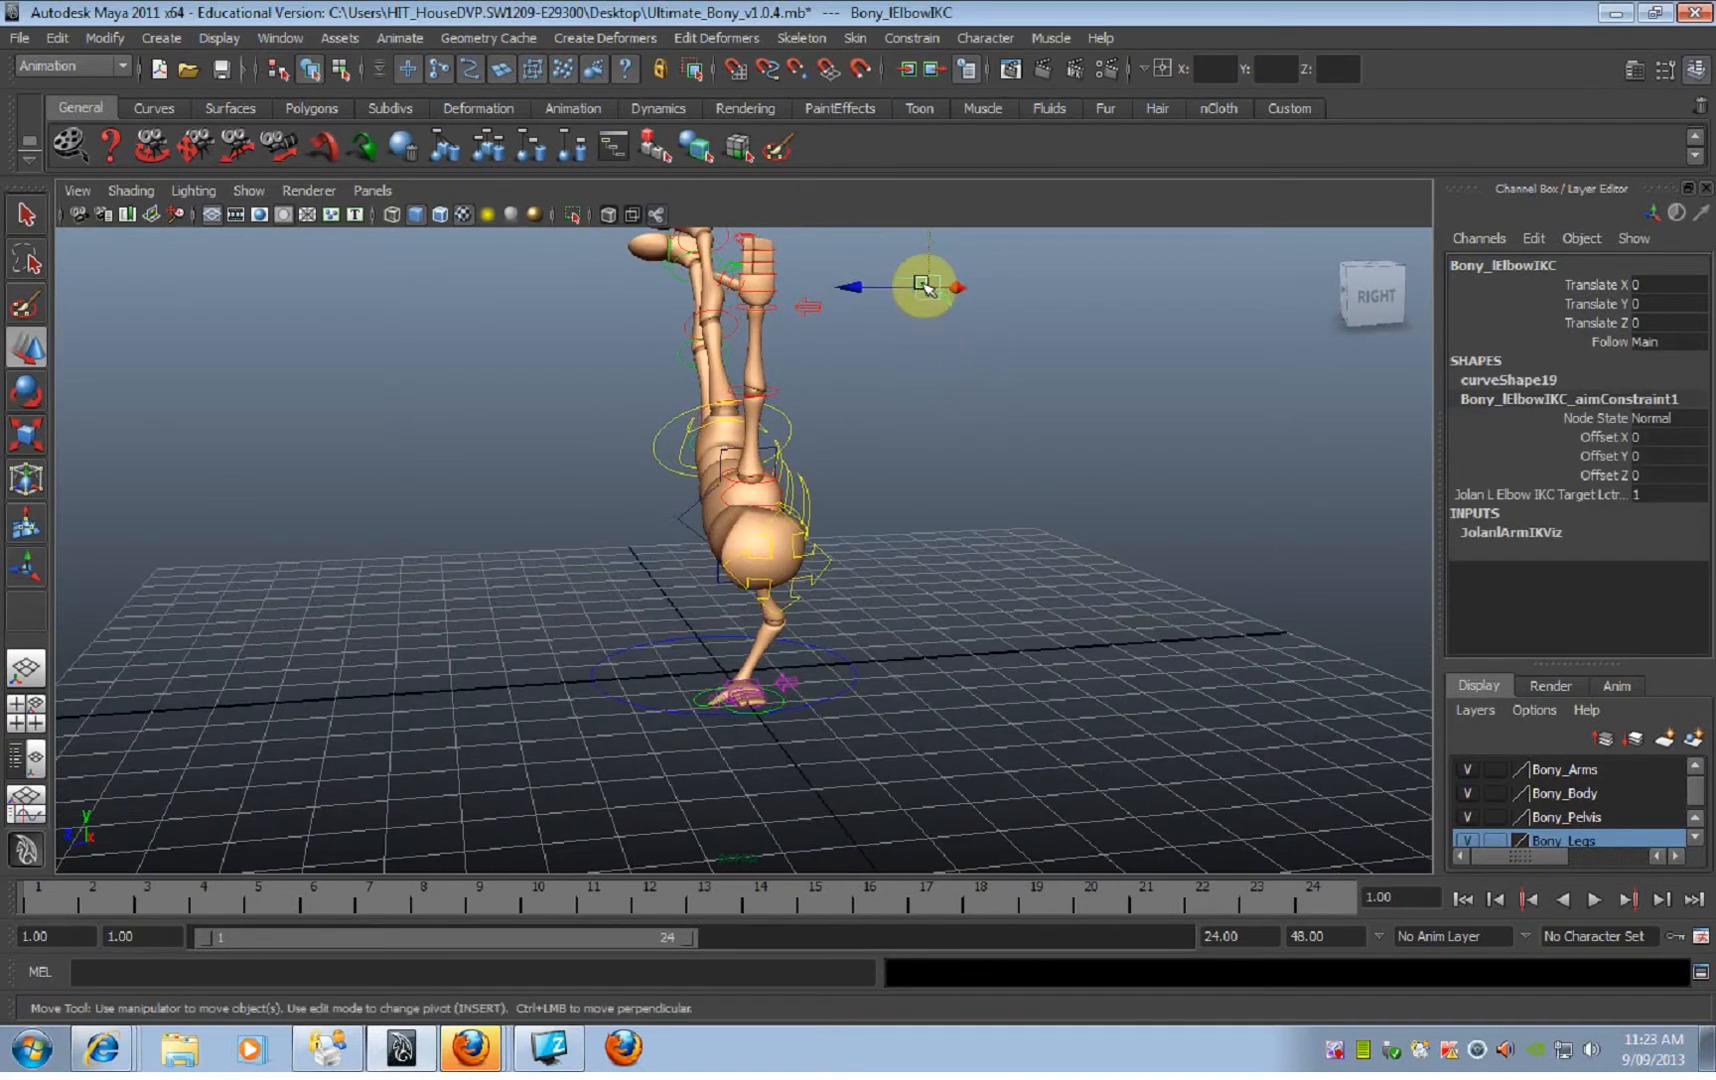
left_click_drag(925, 287, 670, 634)
left_click_drag(685, 615, 986, 640)
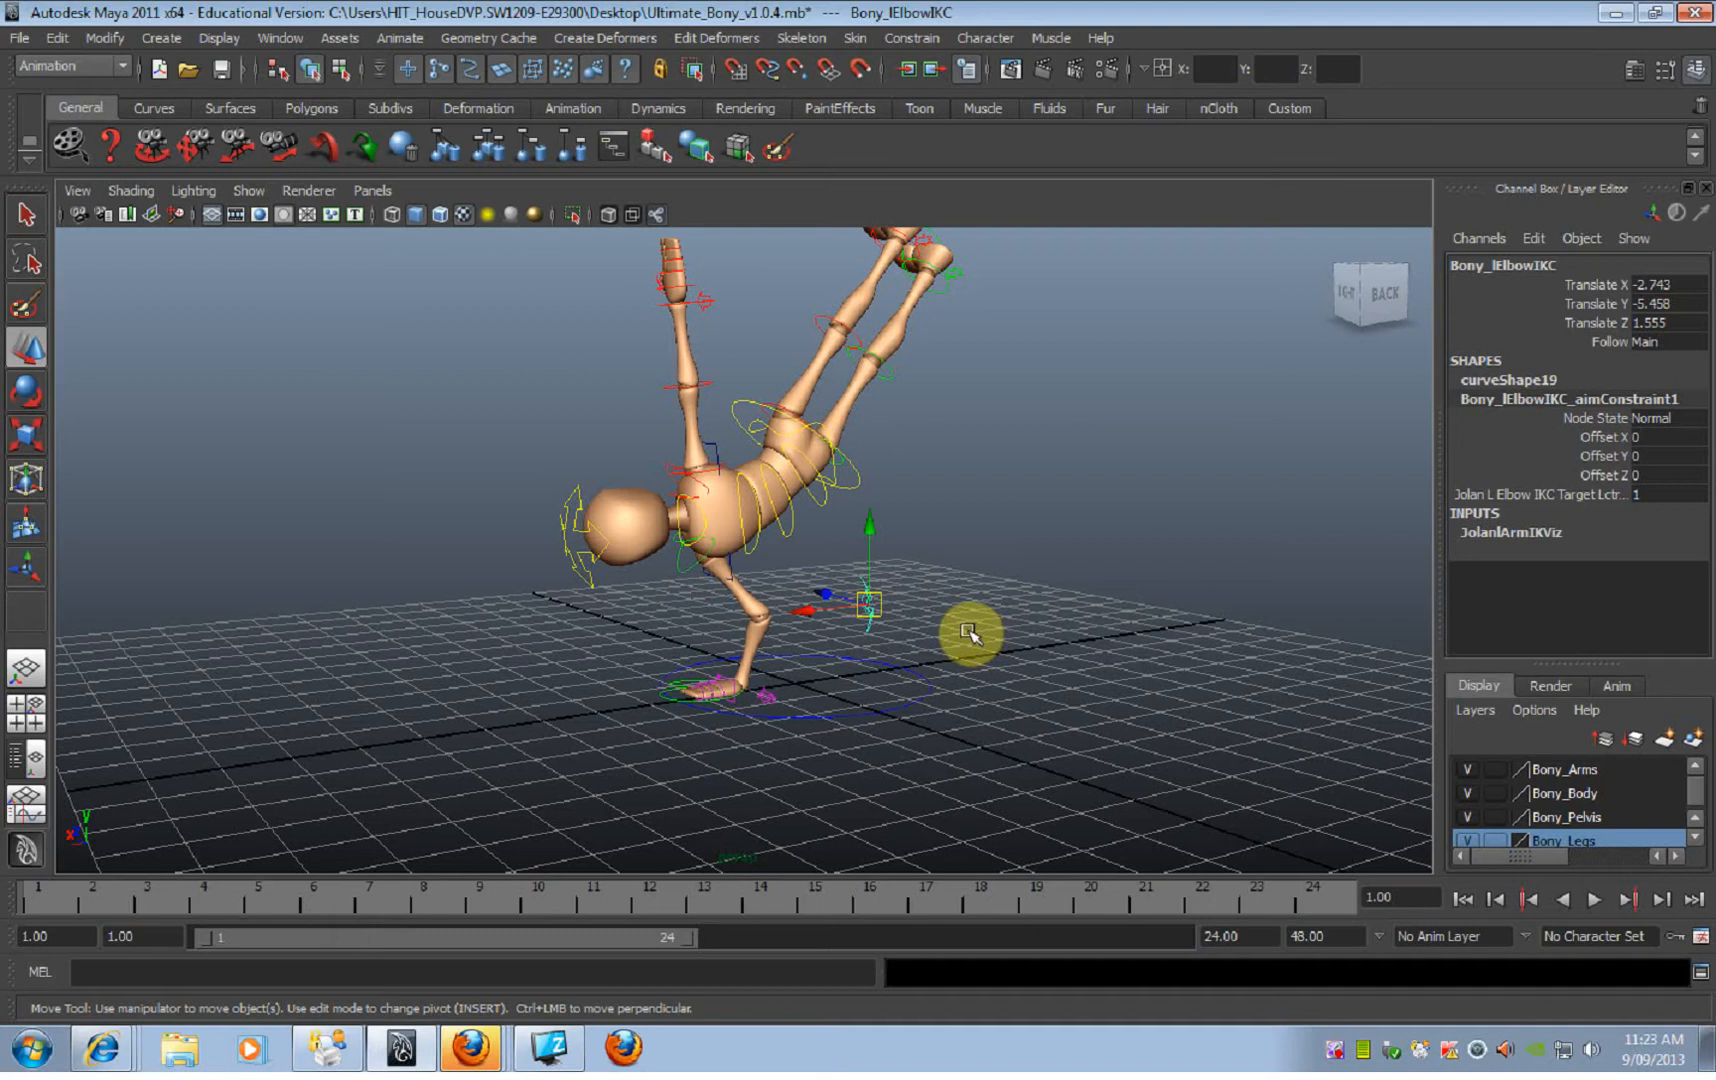
left_click_drag(892, 678, 770, 712, "alt")
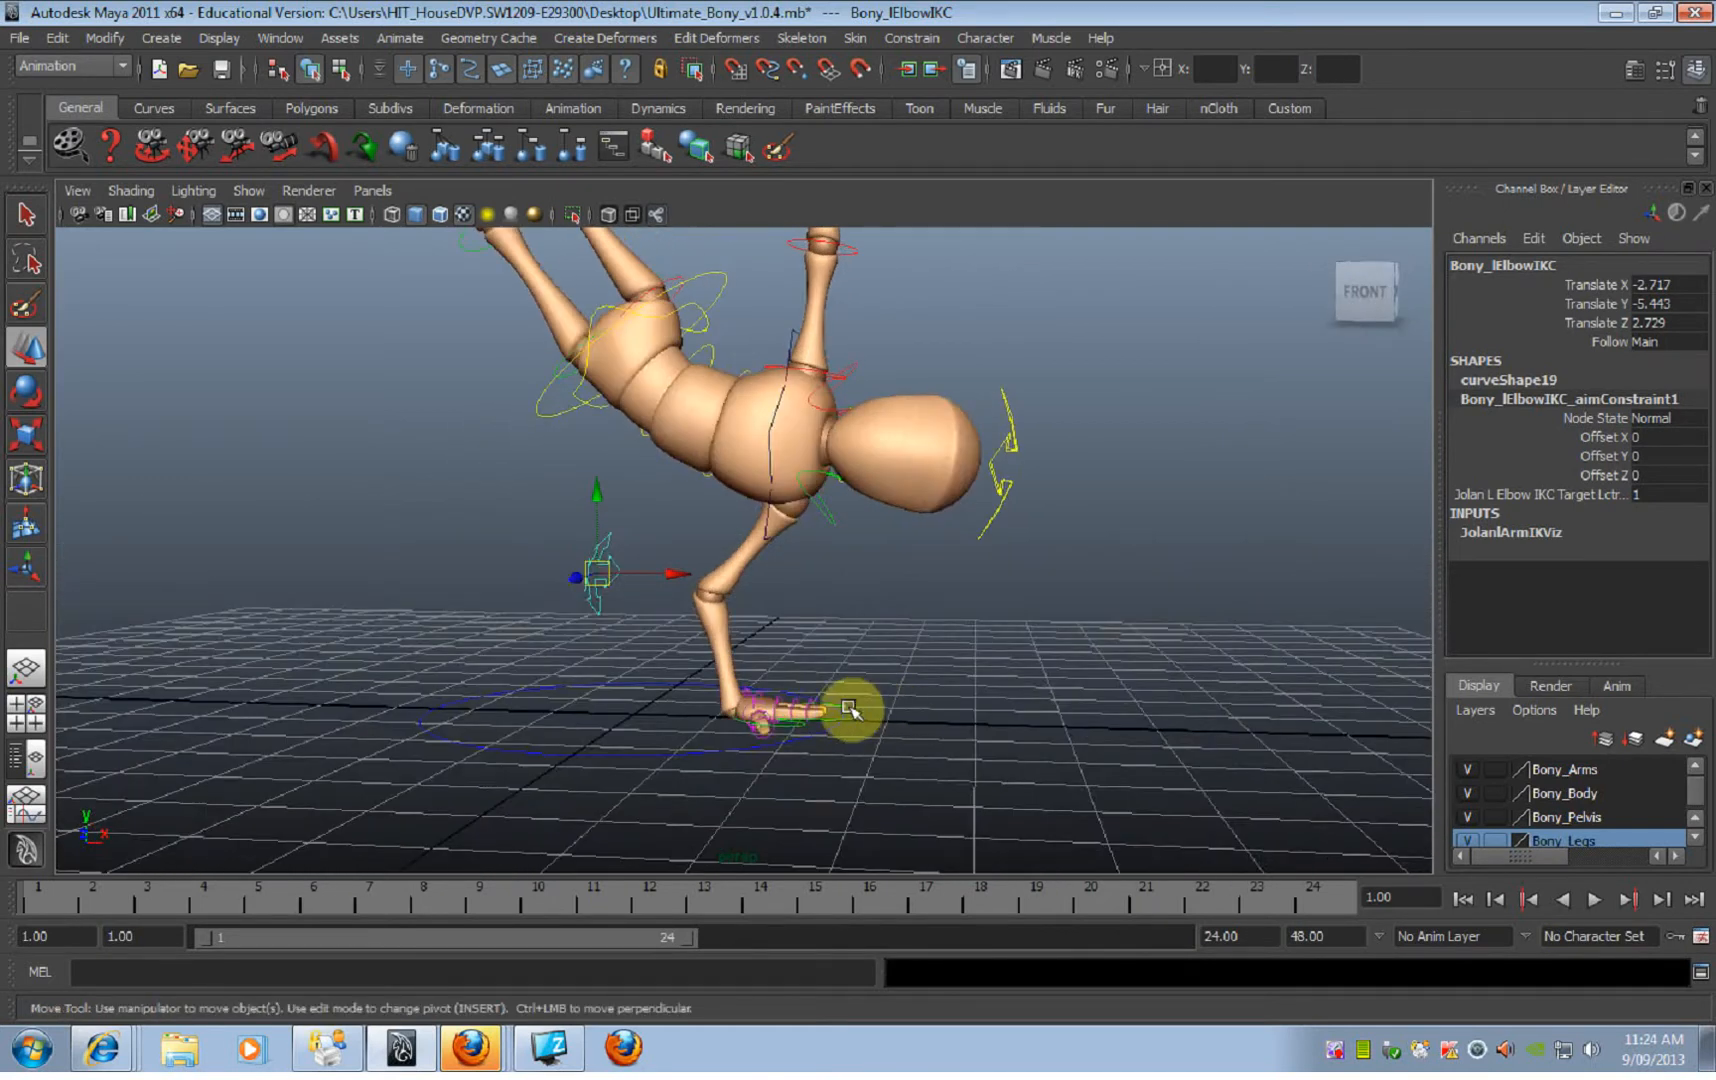
Step: Try tilting the whole body with the ROOT control to about -144.3 on Rotate Z
left_click_drag(770, 557, 778, 690, "alt")
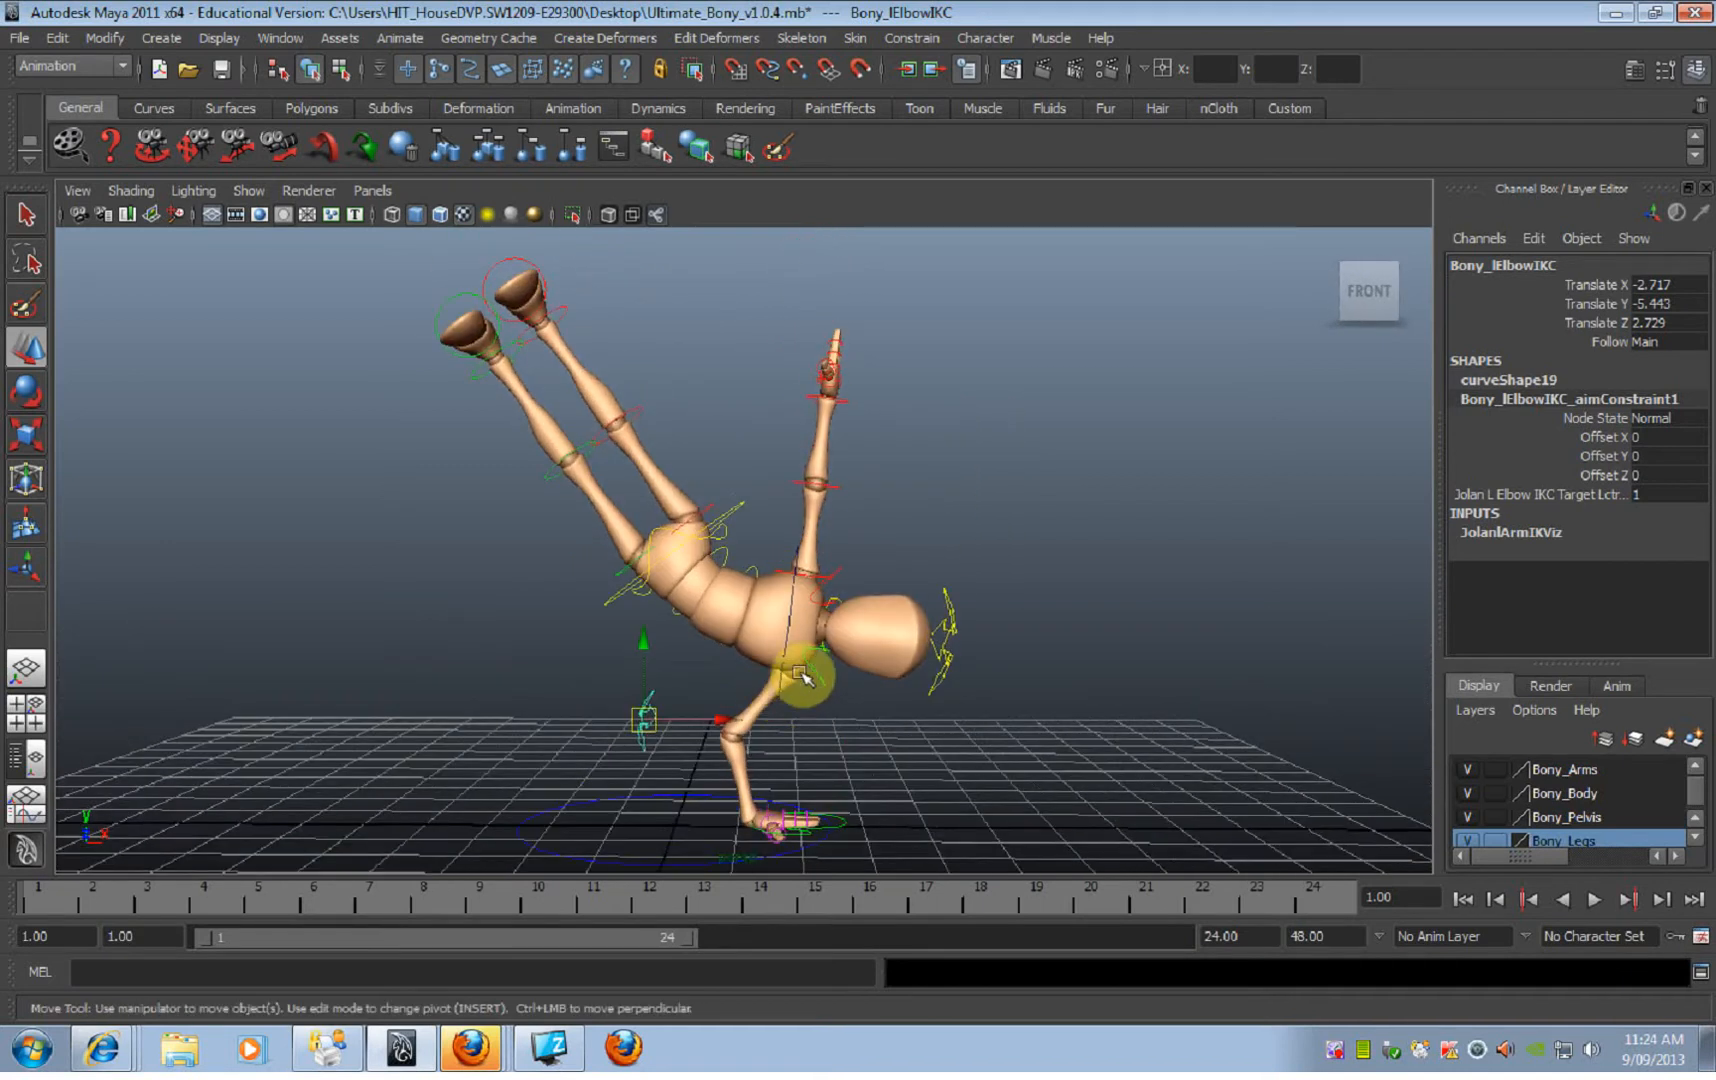
left_click_drag(755, 581, 736, 528, "alt")
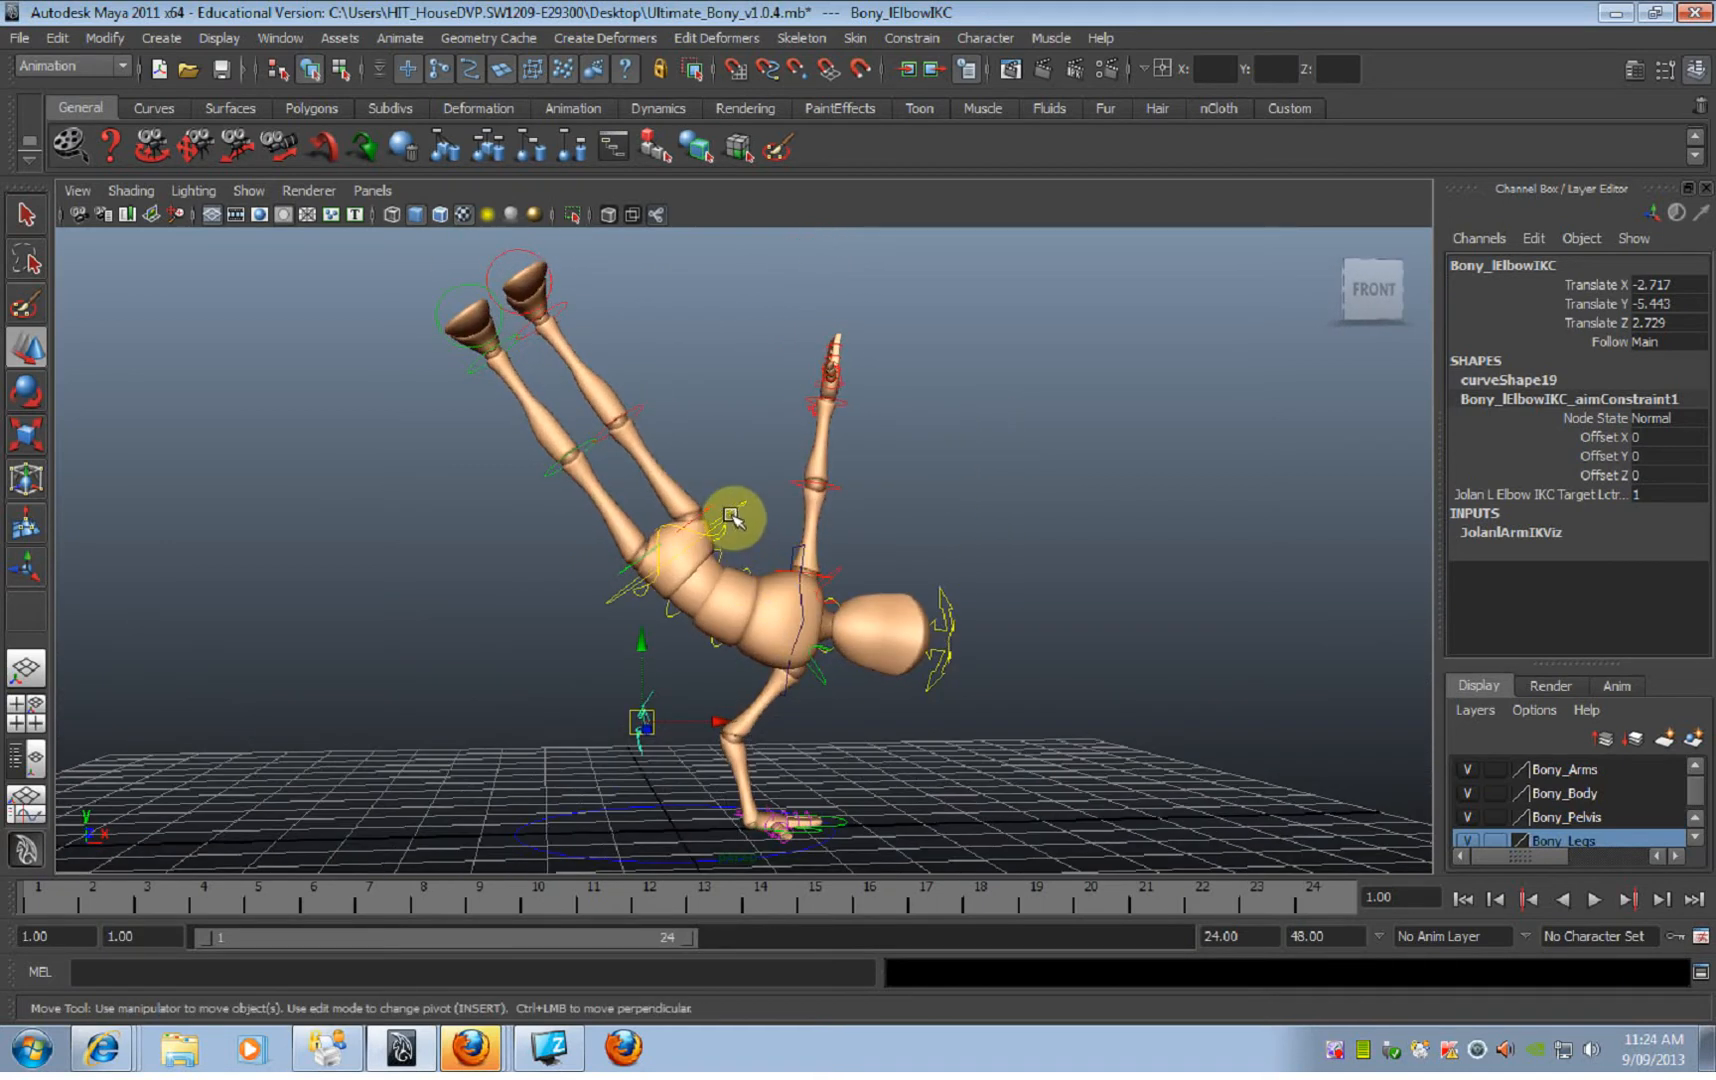
left_click(730, 518)
key("e")
left_click_drag(636, 487, 682, 479)
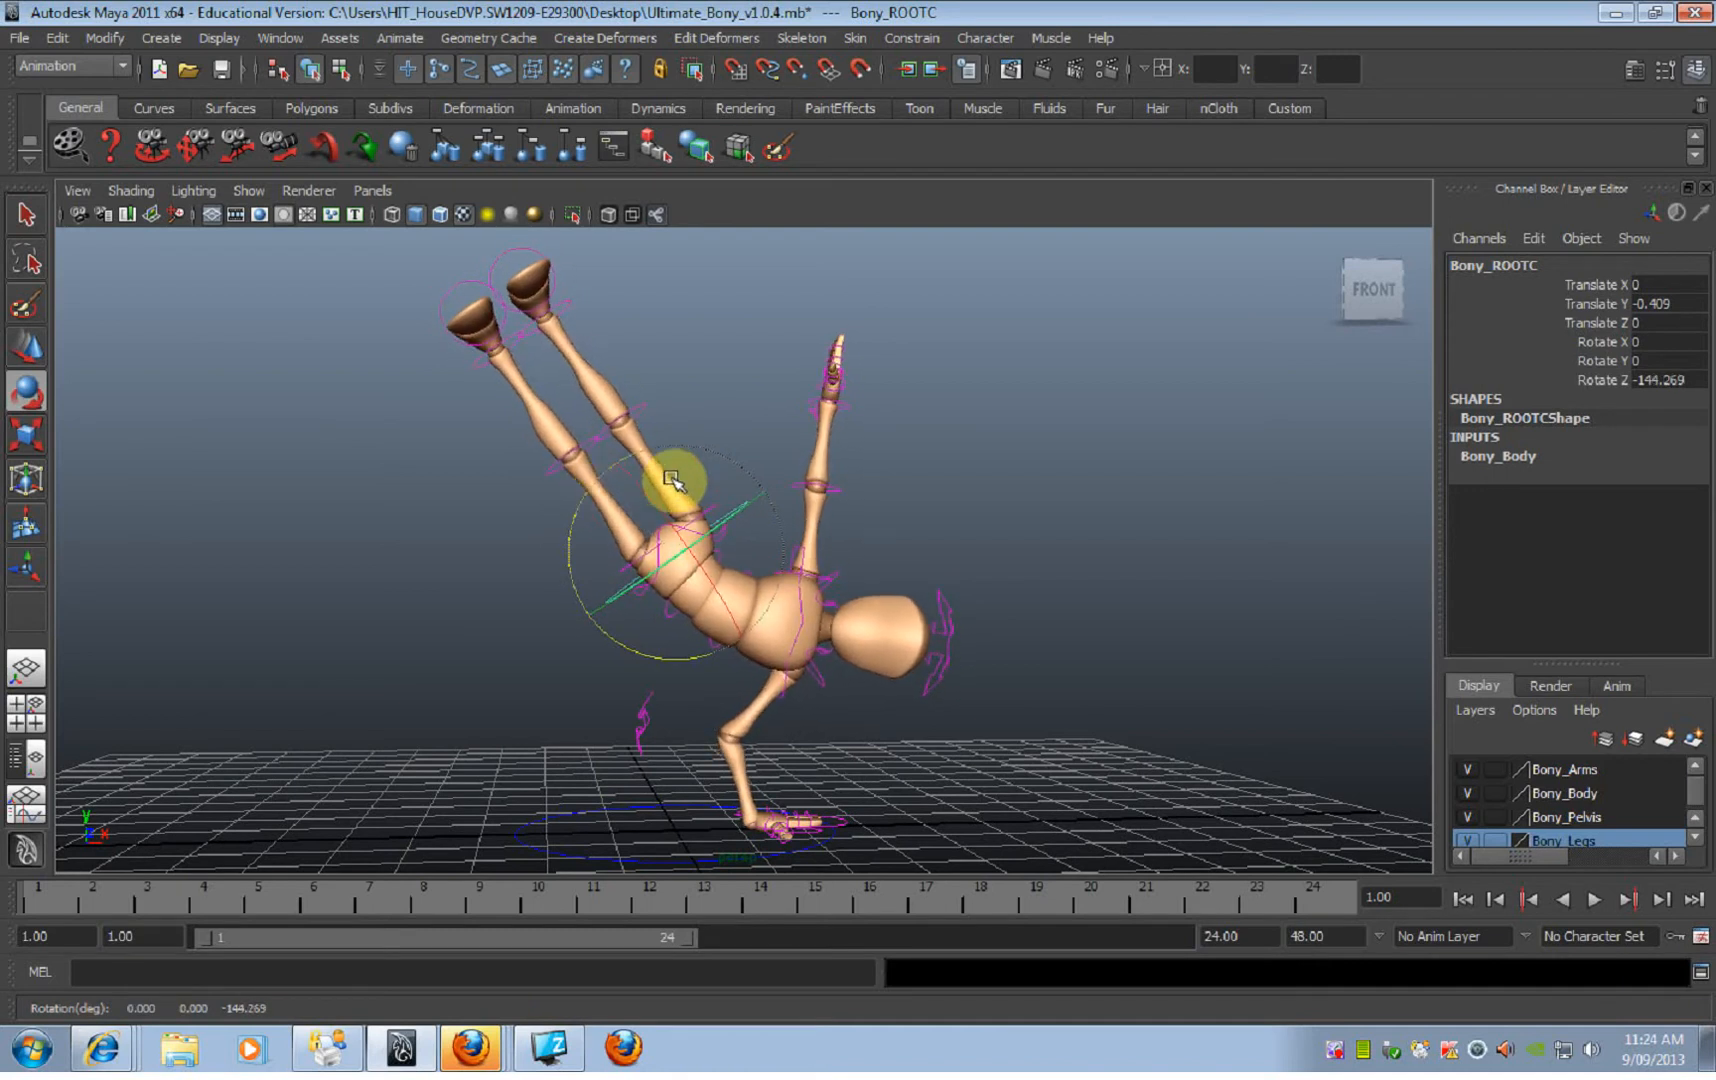
left_click(748, 440)
Step: Swing both legs closer to vertical by rotating the main hip control, and deselect it
left_click(695, 533)
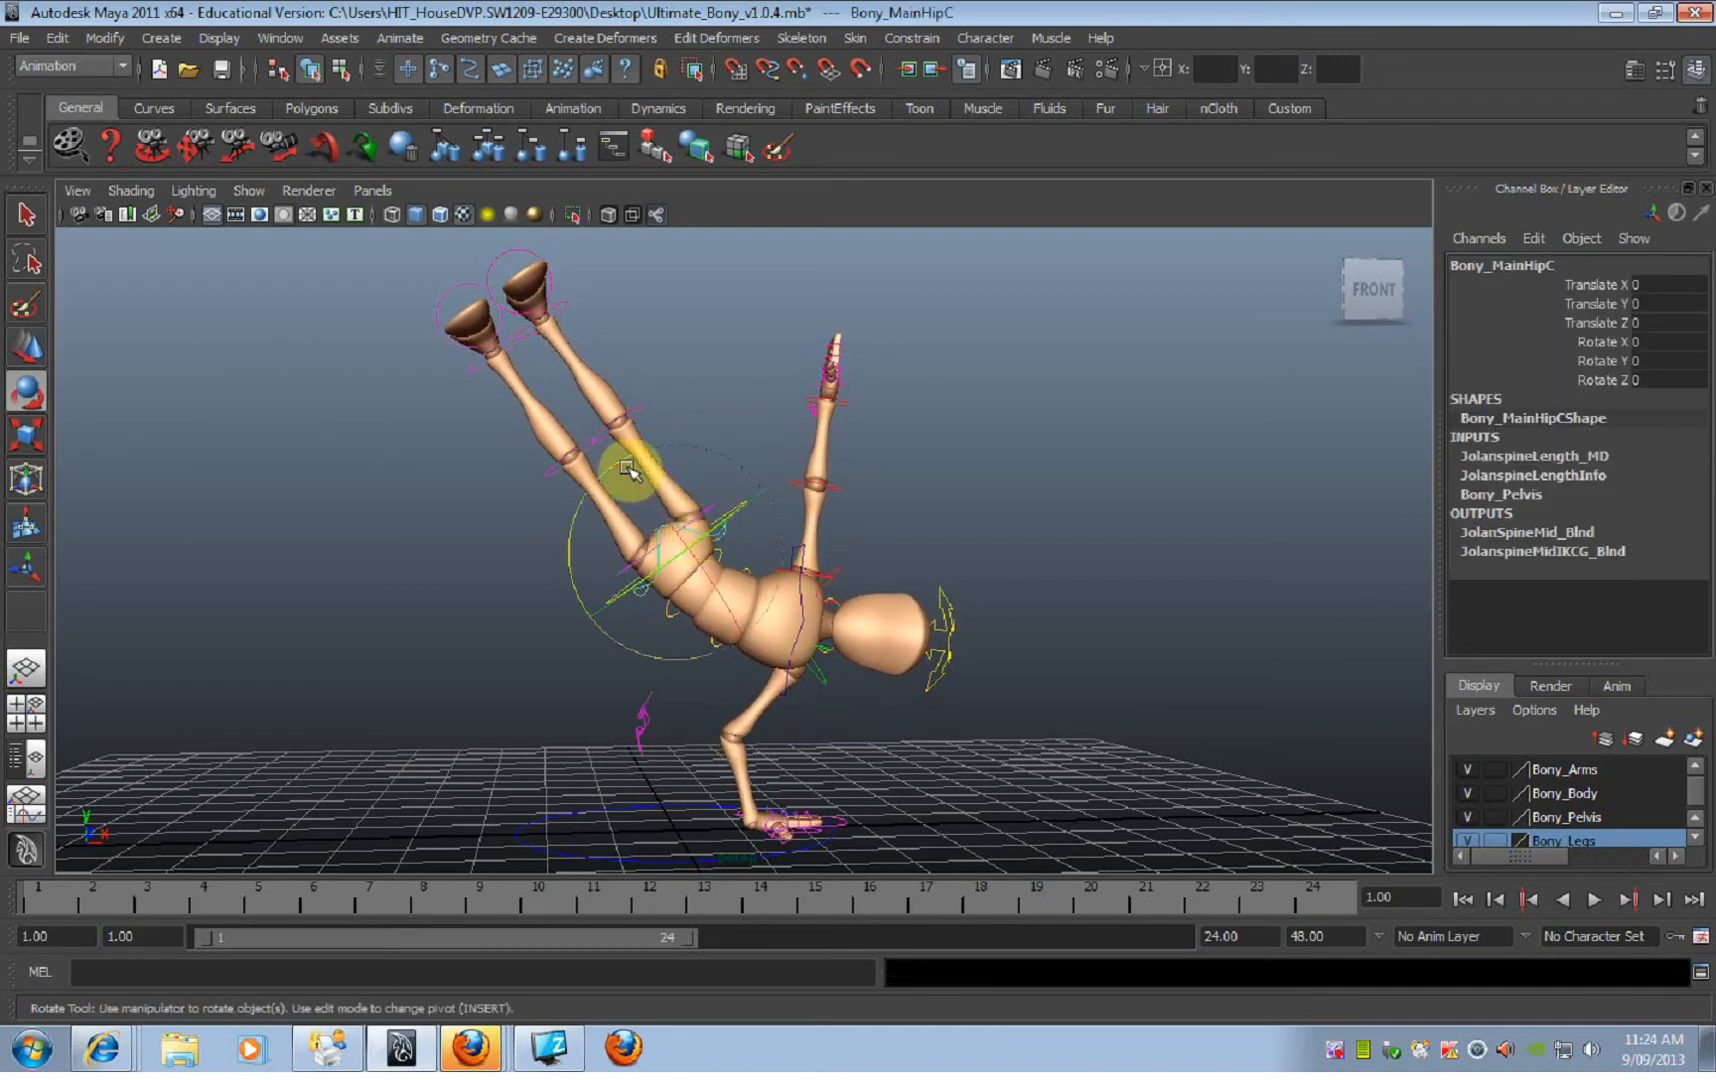
left_click_drag(583, 492, 701, 479)
left_click(739, 444)
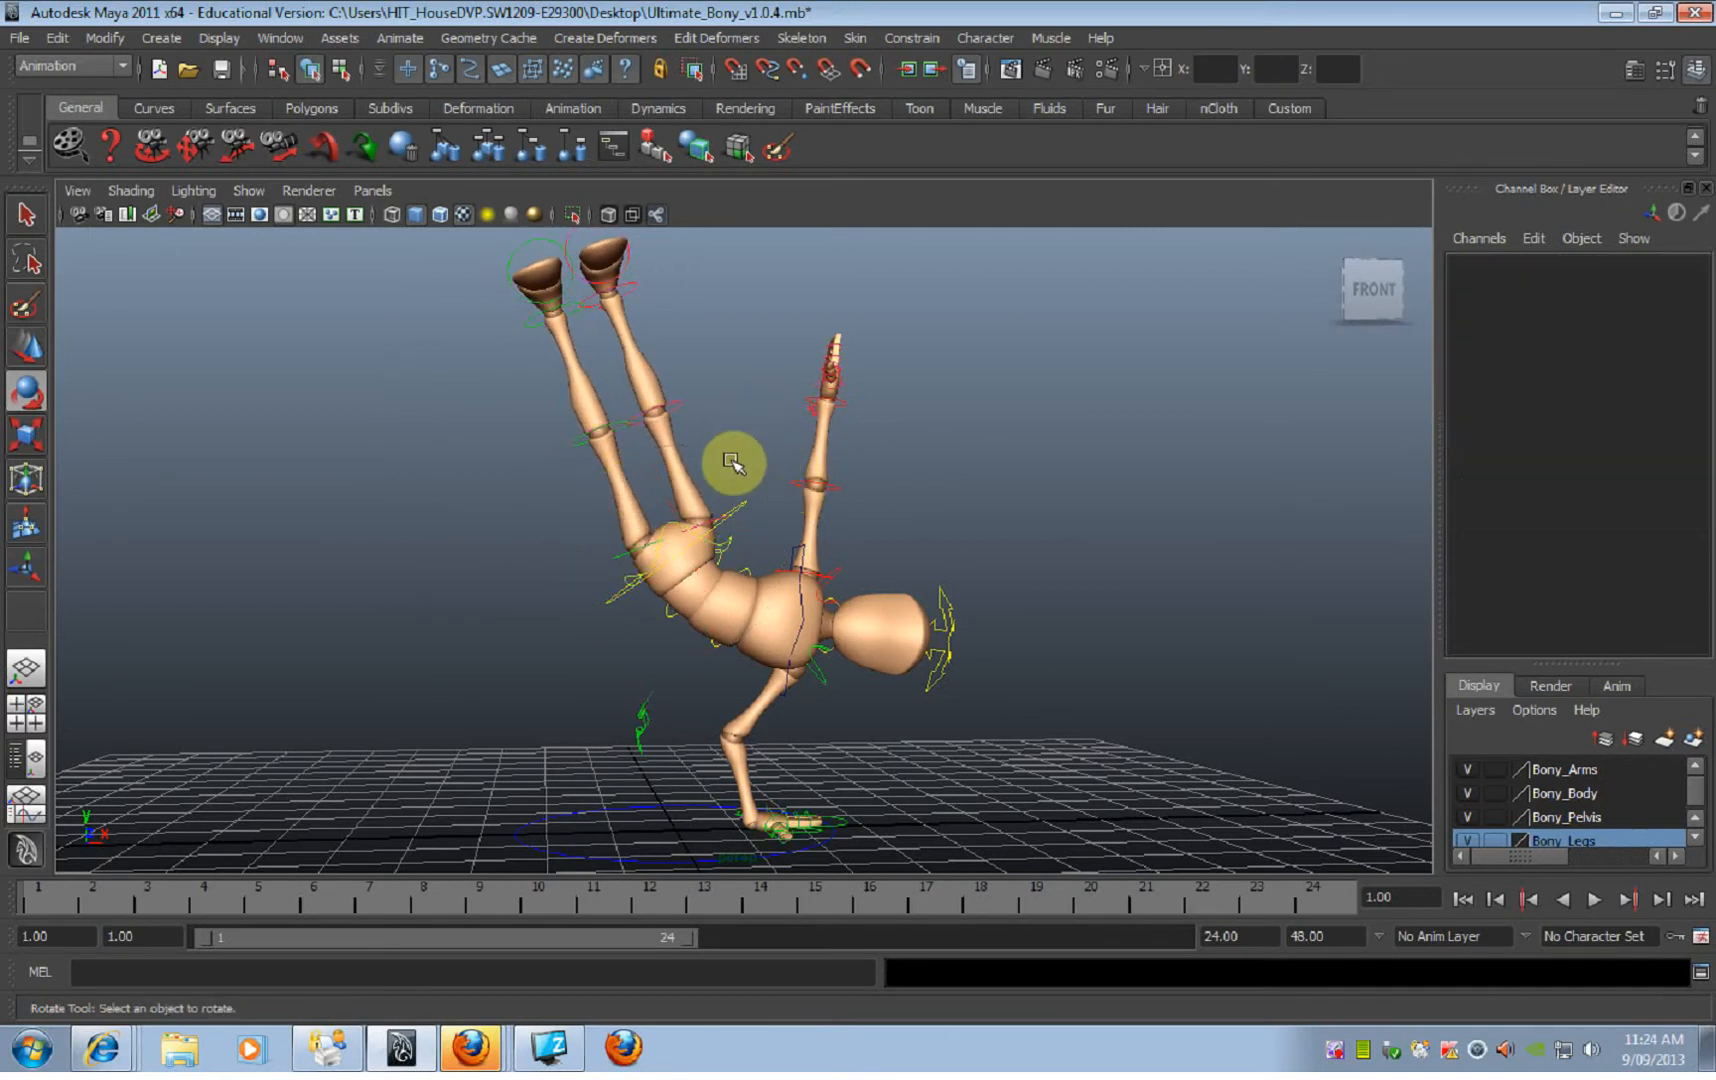
Step: Try another small tilt of the ROOT control on Rotate Z, and undo it
left_click(705, 524)
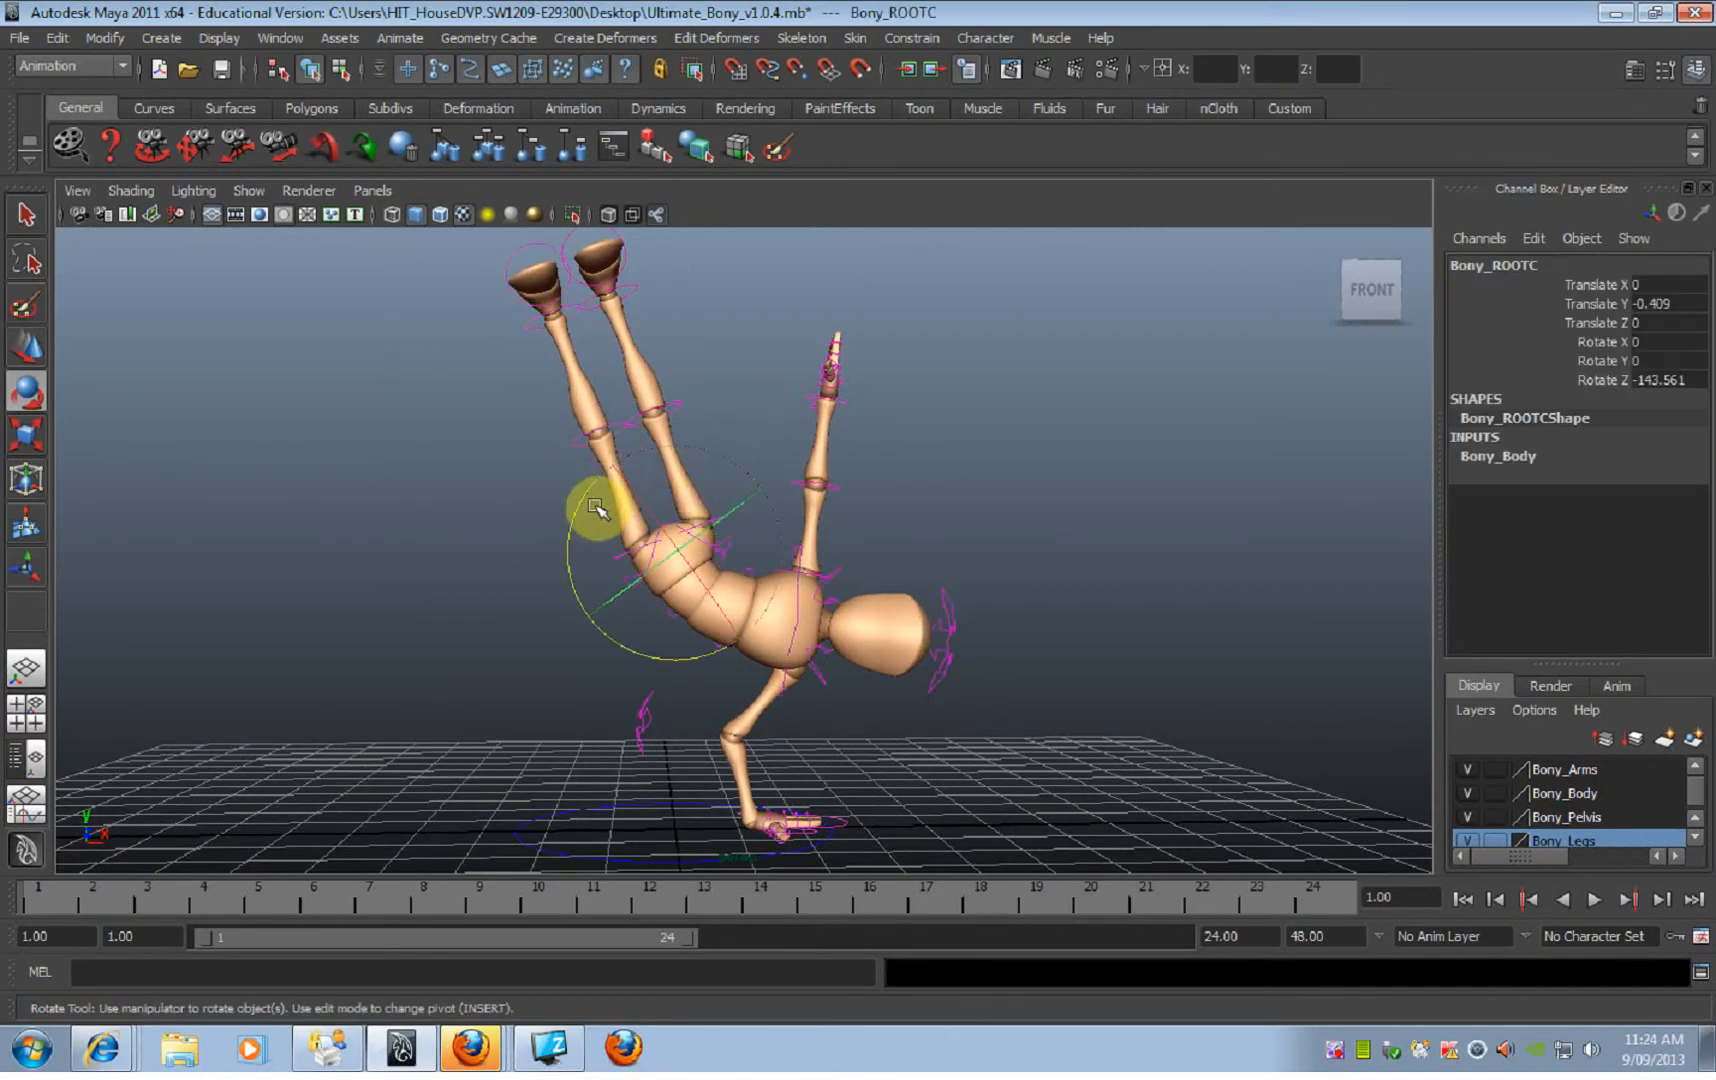
left_click_drag(578, 509, 602, 493)
key("ctrl+z")
left_click(797, 434)
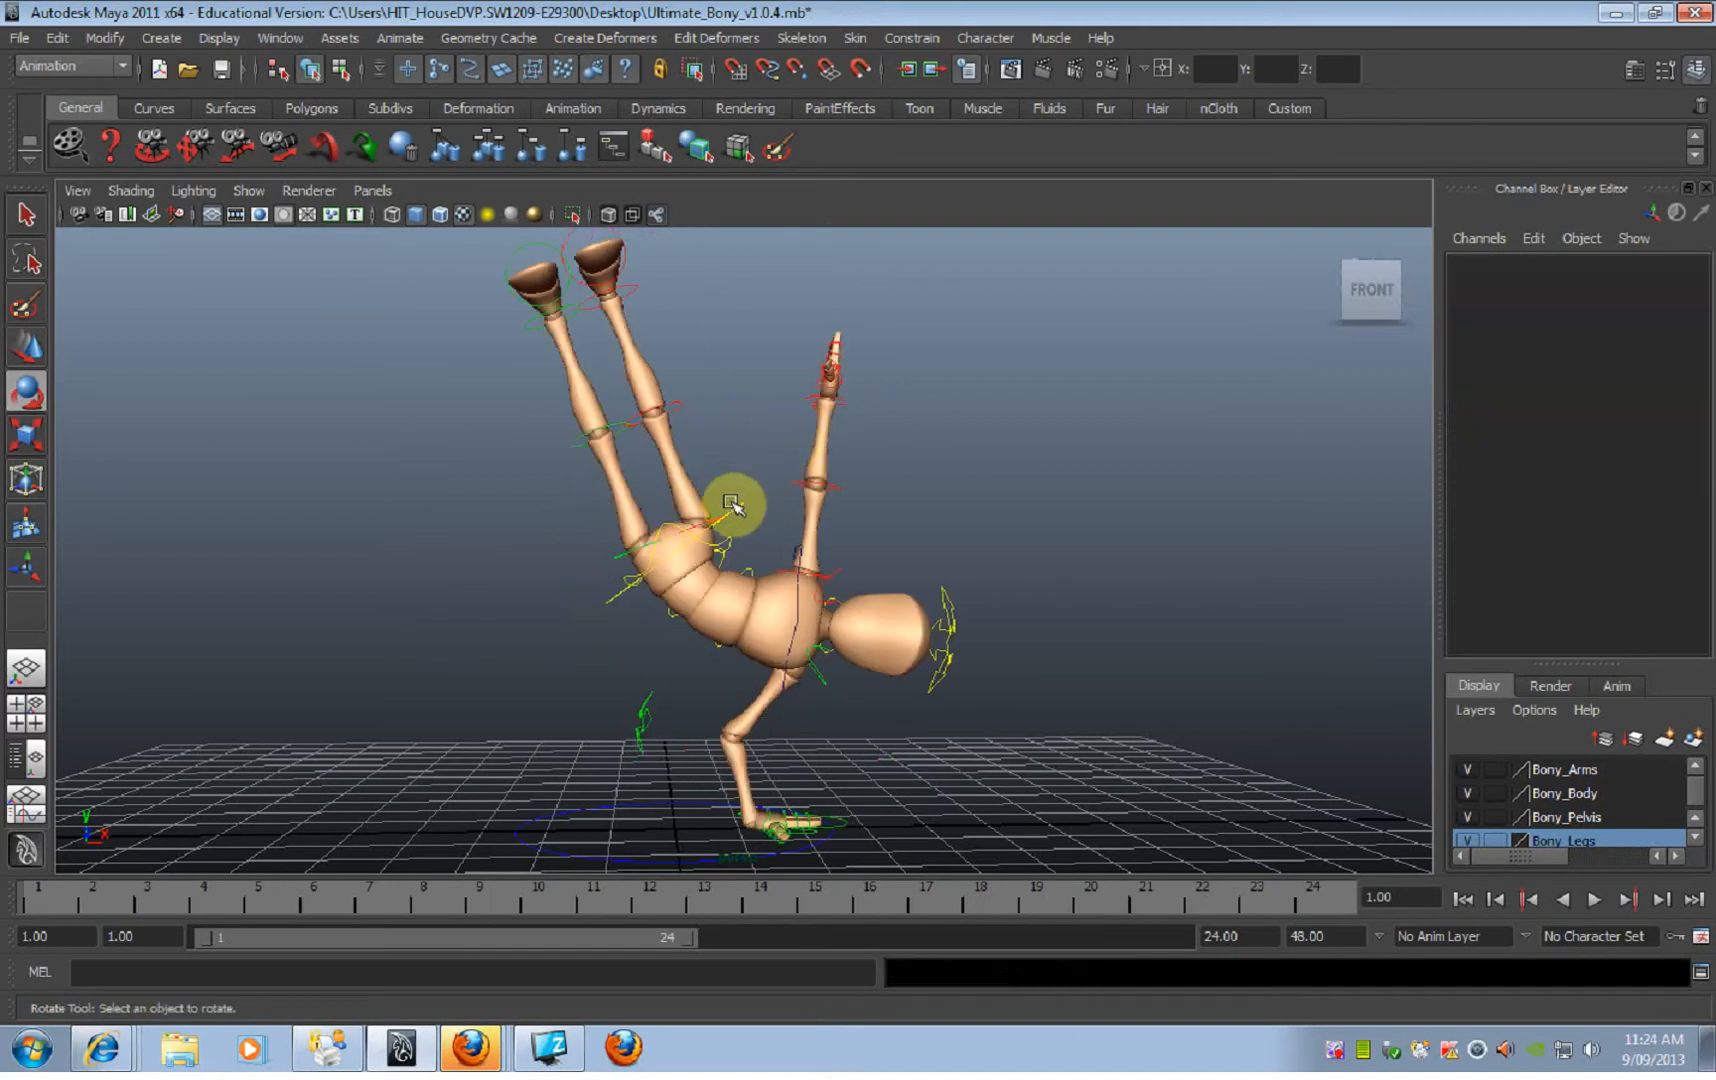
Step: Rotate the right hip FK control to about 17.2 on Rotate Y and bend the right knee to about -38.9 on Rotate Z
left_click(703, 520)
mouse_move(614, 500)
left_mouse_down()
mouse_move(588, 497)
mouse_move(626, 482)
left_mouse_up()
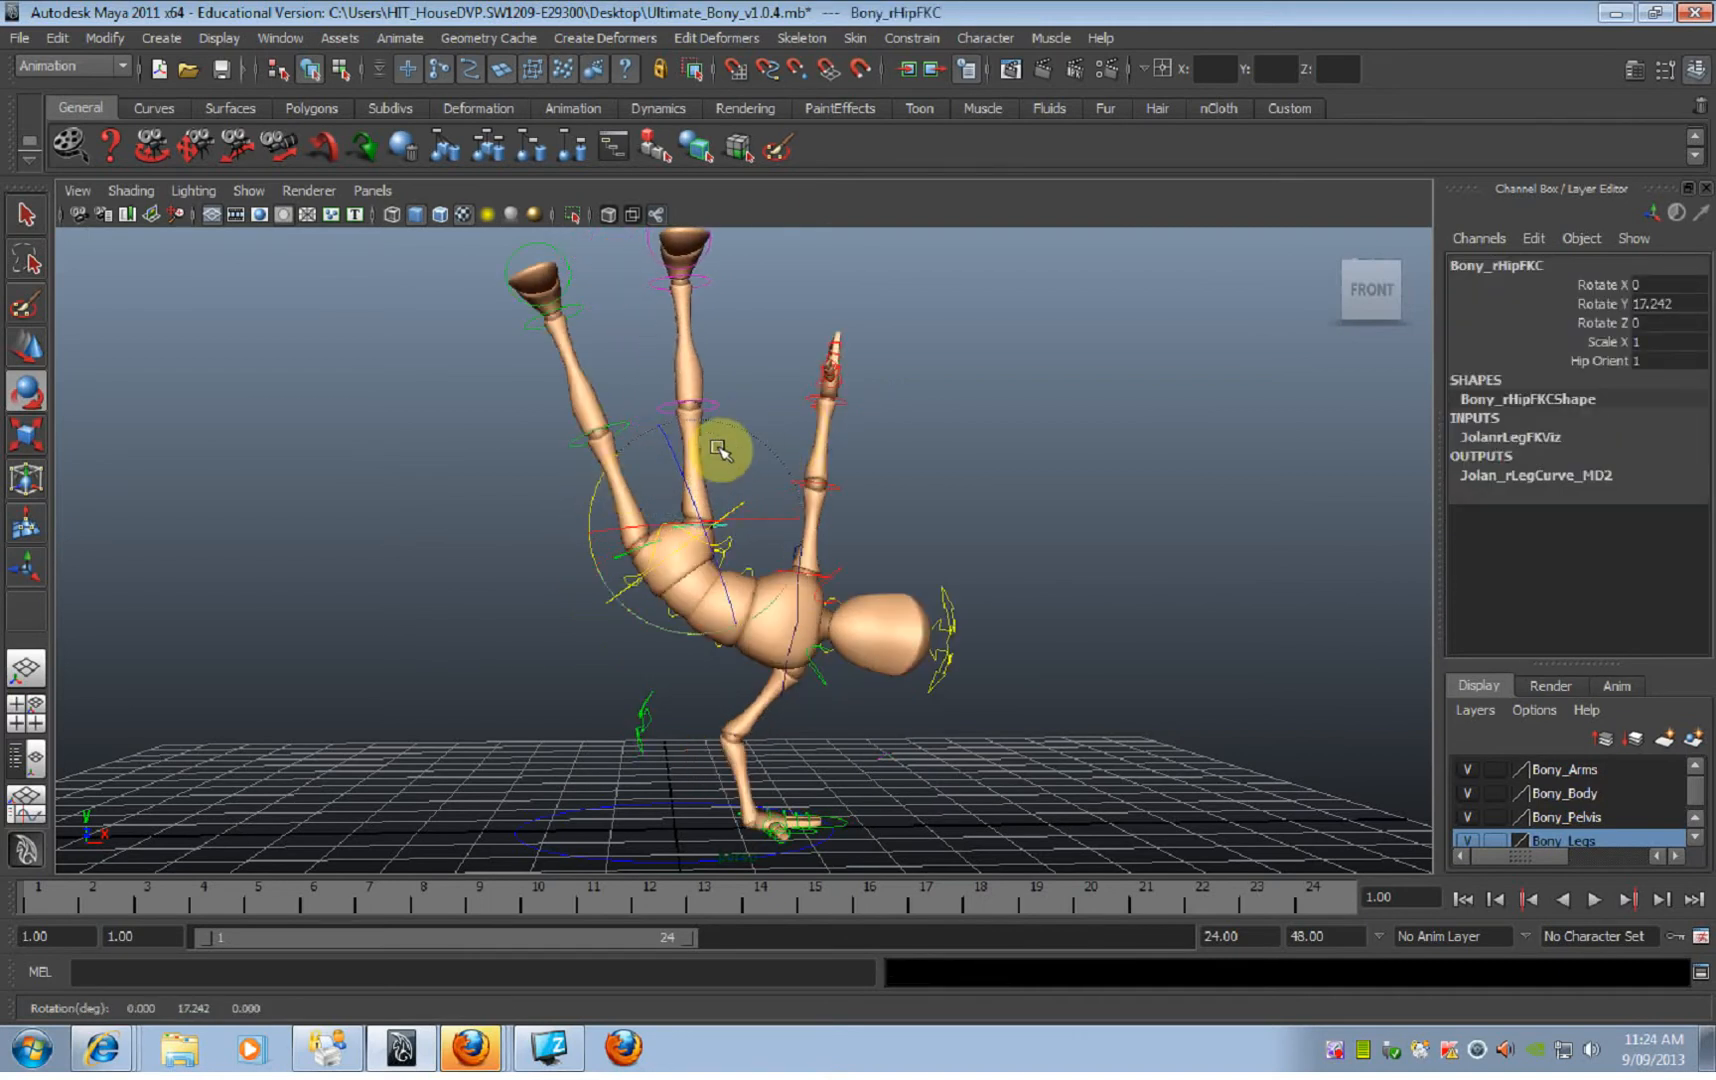
mouse_move(786, 515)
left_mouse_down()
mouse_move(835, 498)
mouse_move(766, 509)
mouse_move(786, 512)
left_mouse_up()
left_click(718, 405)
left_click_drag(788, 445, 822, 491)
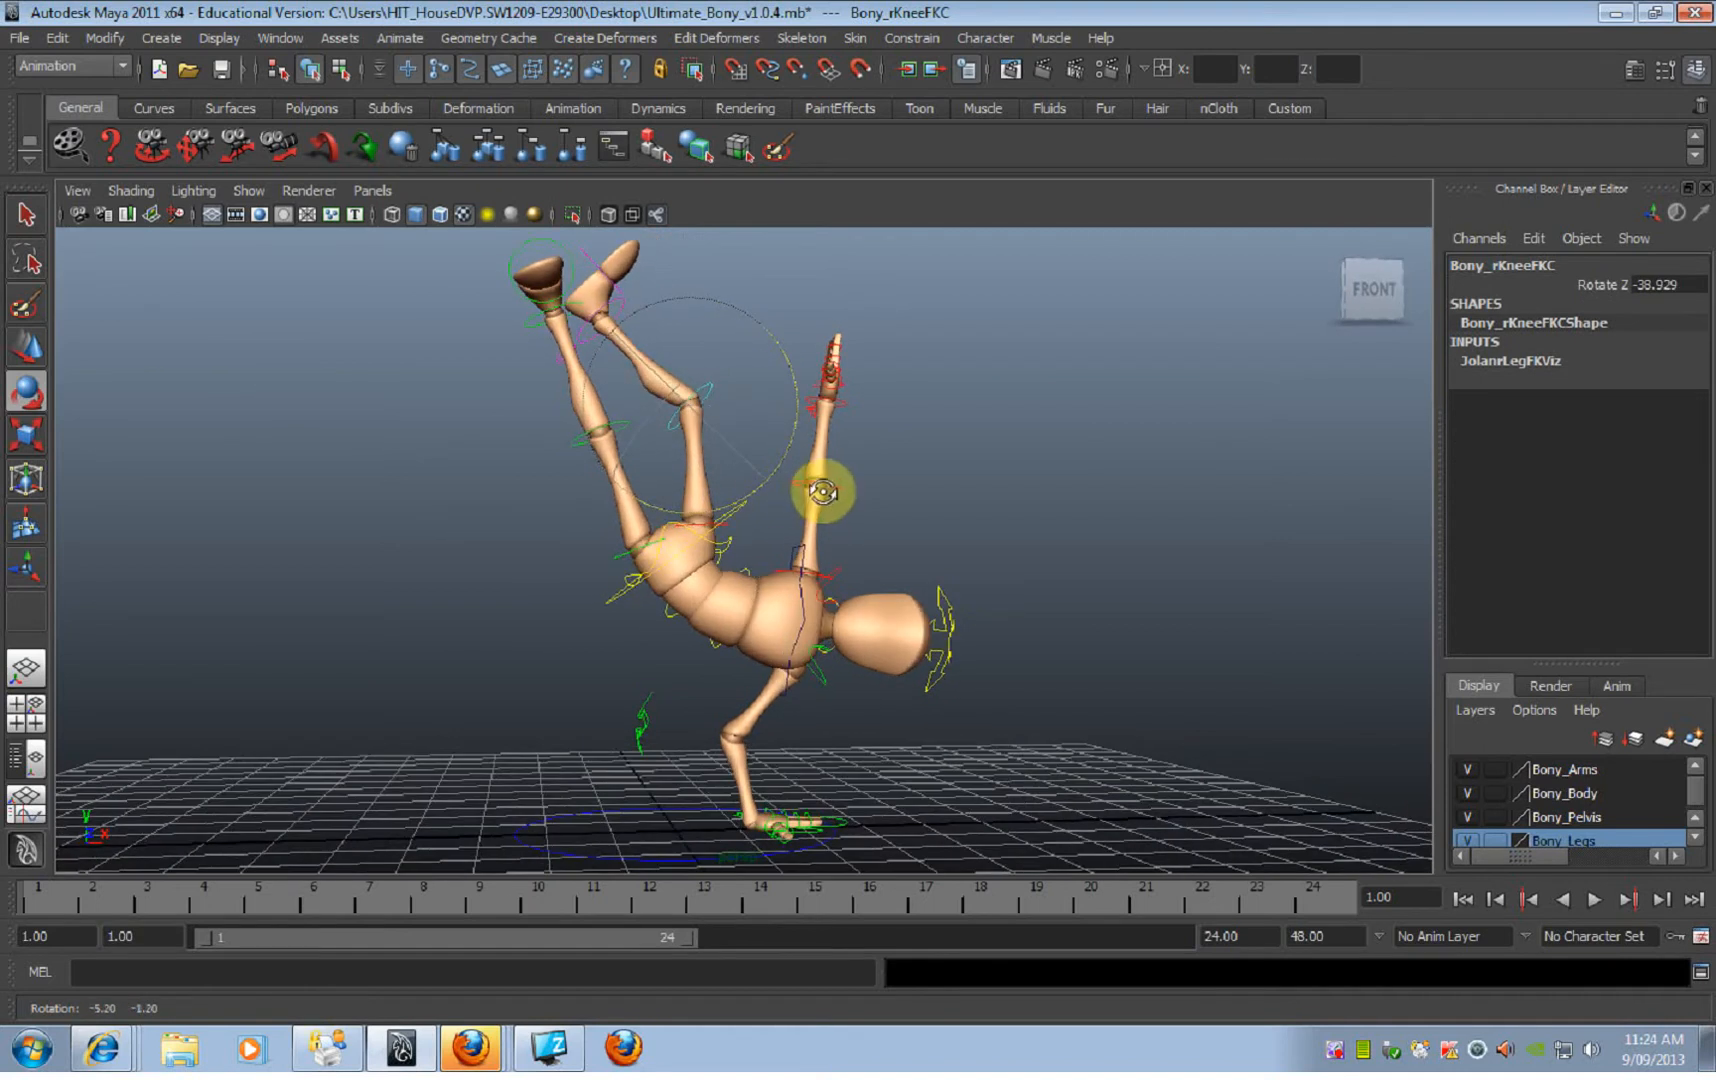
left_click(923, 548)
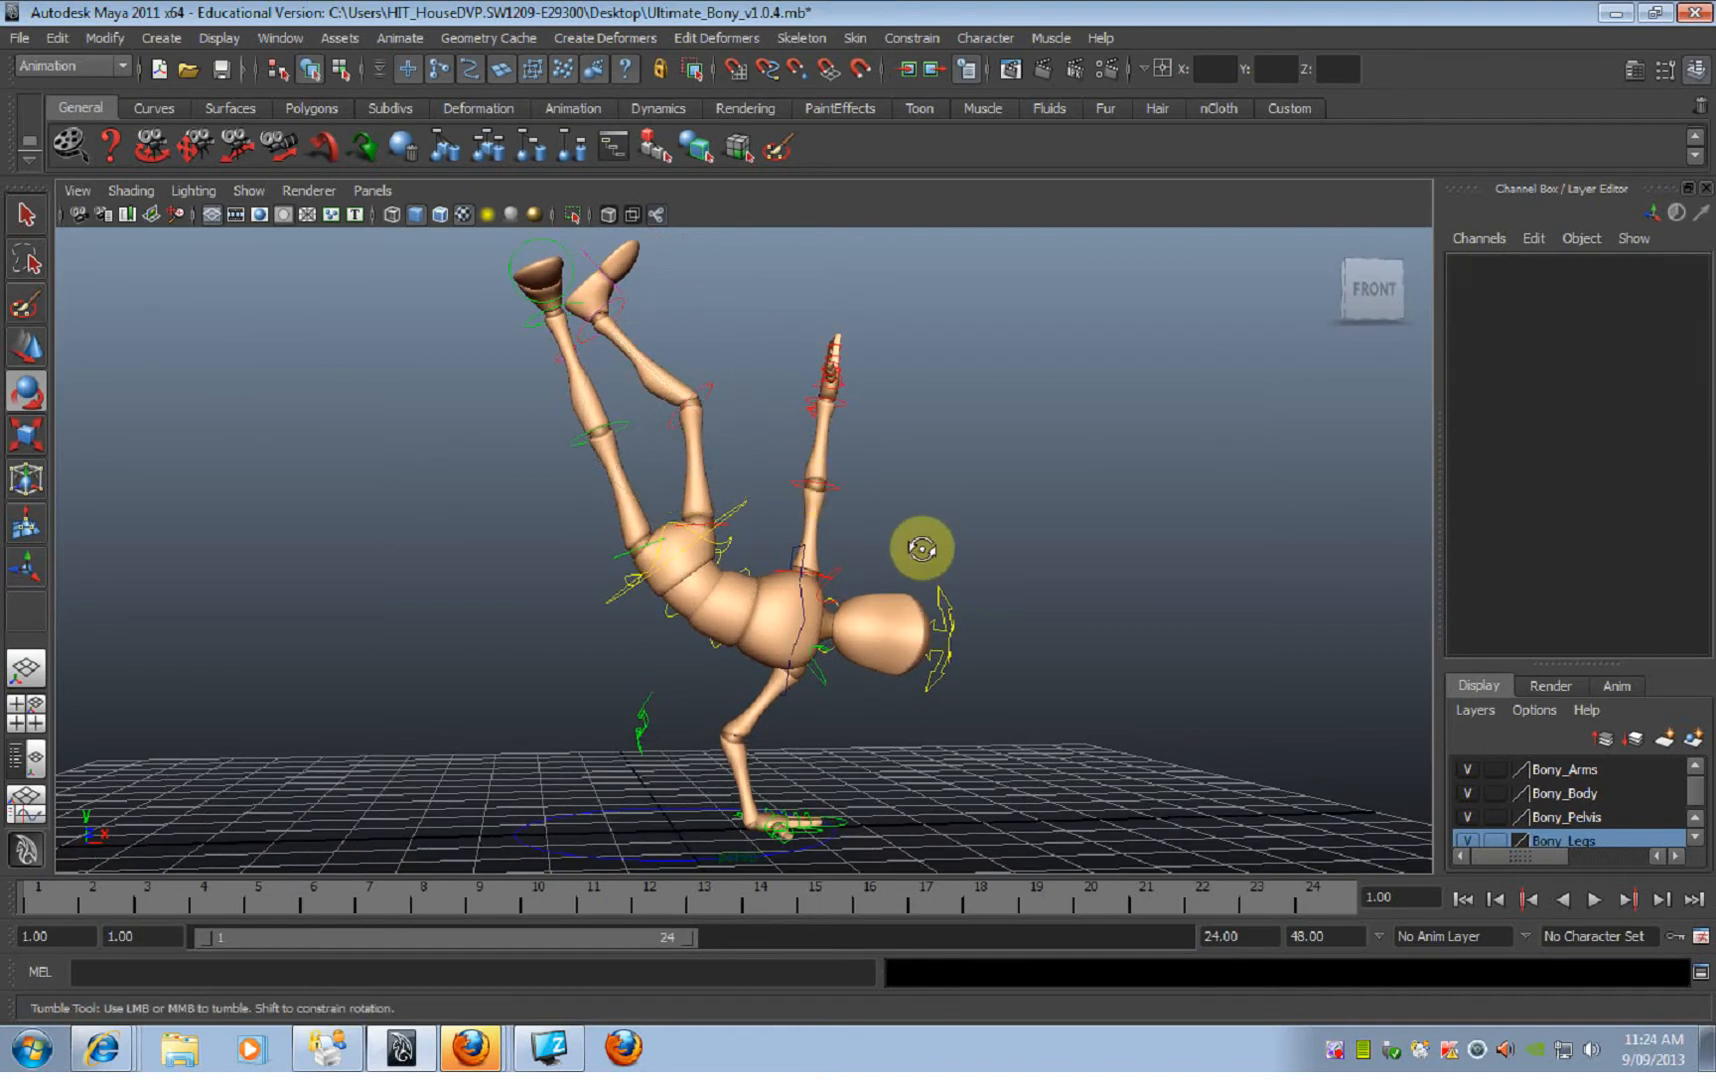
Step: Rotate the left hip FK control to about X -90.4 and Y 10.6, and bend the left knee to about -21.7 on Rotate Z
left_click(636, 548)
mouse_move(636, 550)
left_mouse_down()
mouse_move(548, 586)
mouse_move(588, 497)
mouse_move(528, 540)
mouse_move(628, 522)
left_mouse_up()
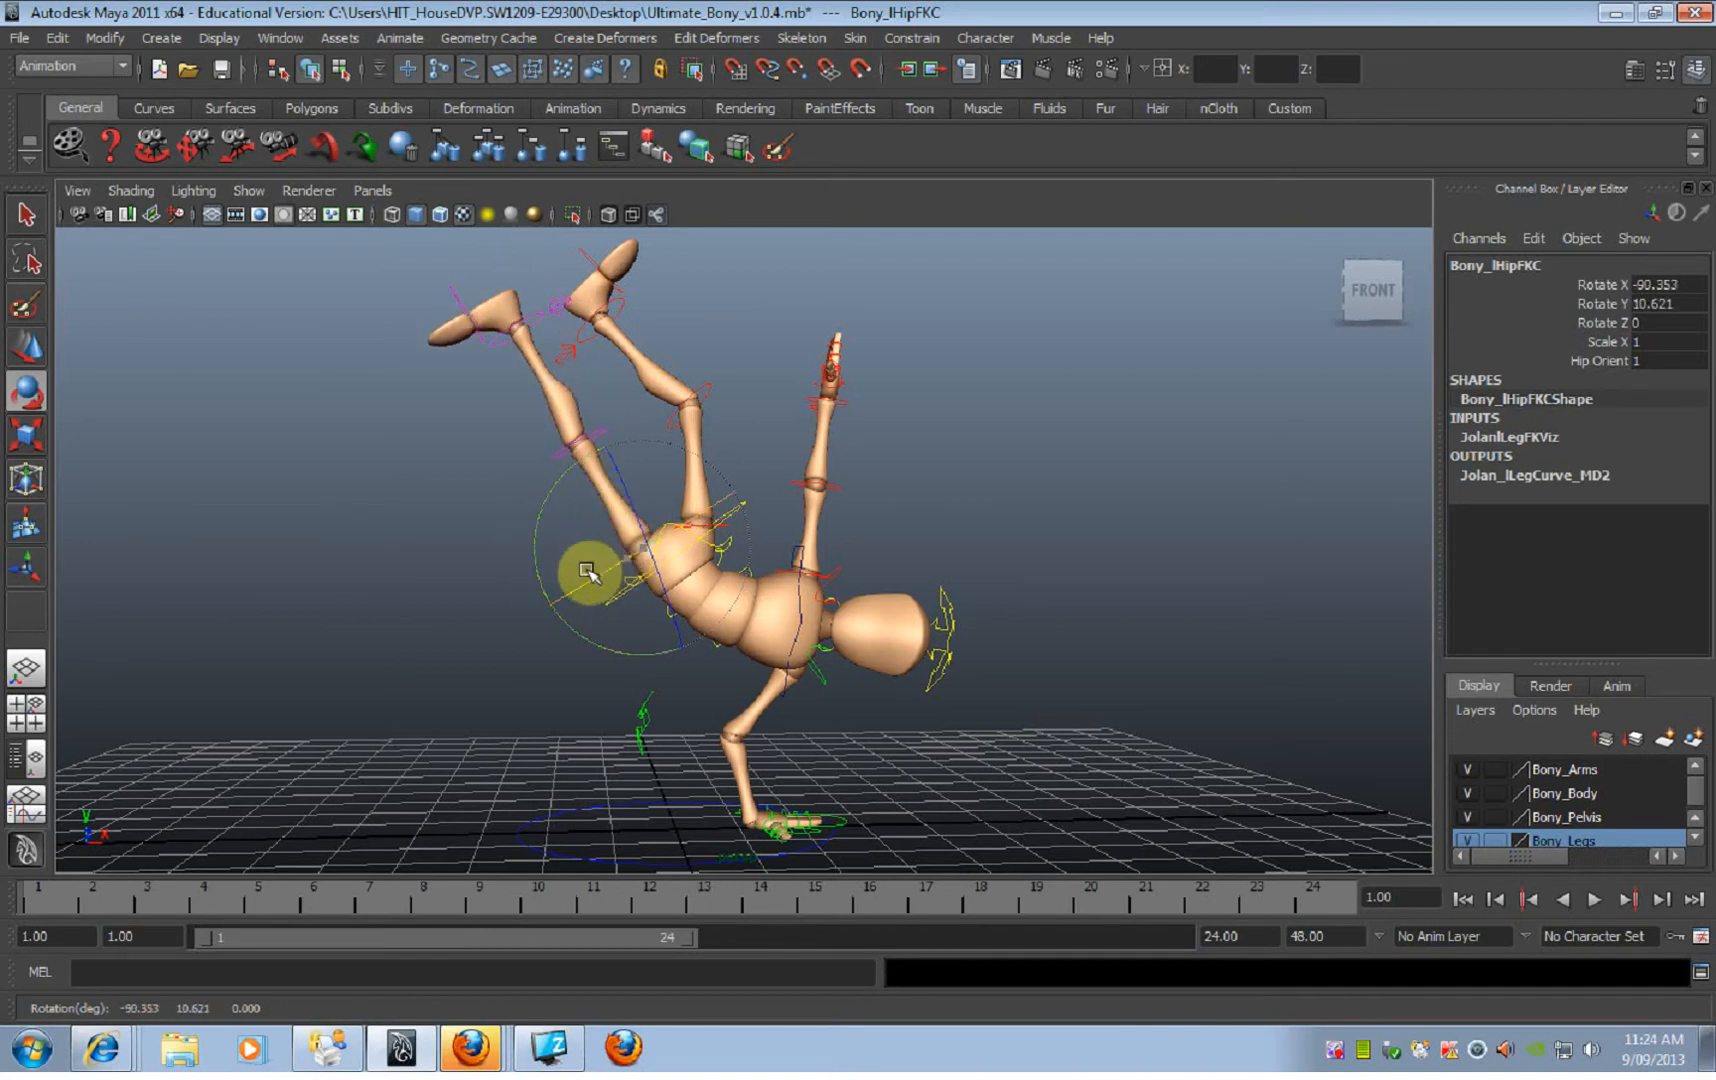
left_click(600, 434)
left_click_drag(688, 461, 545, 325)
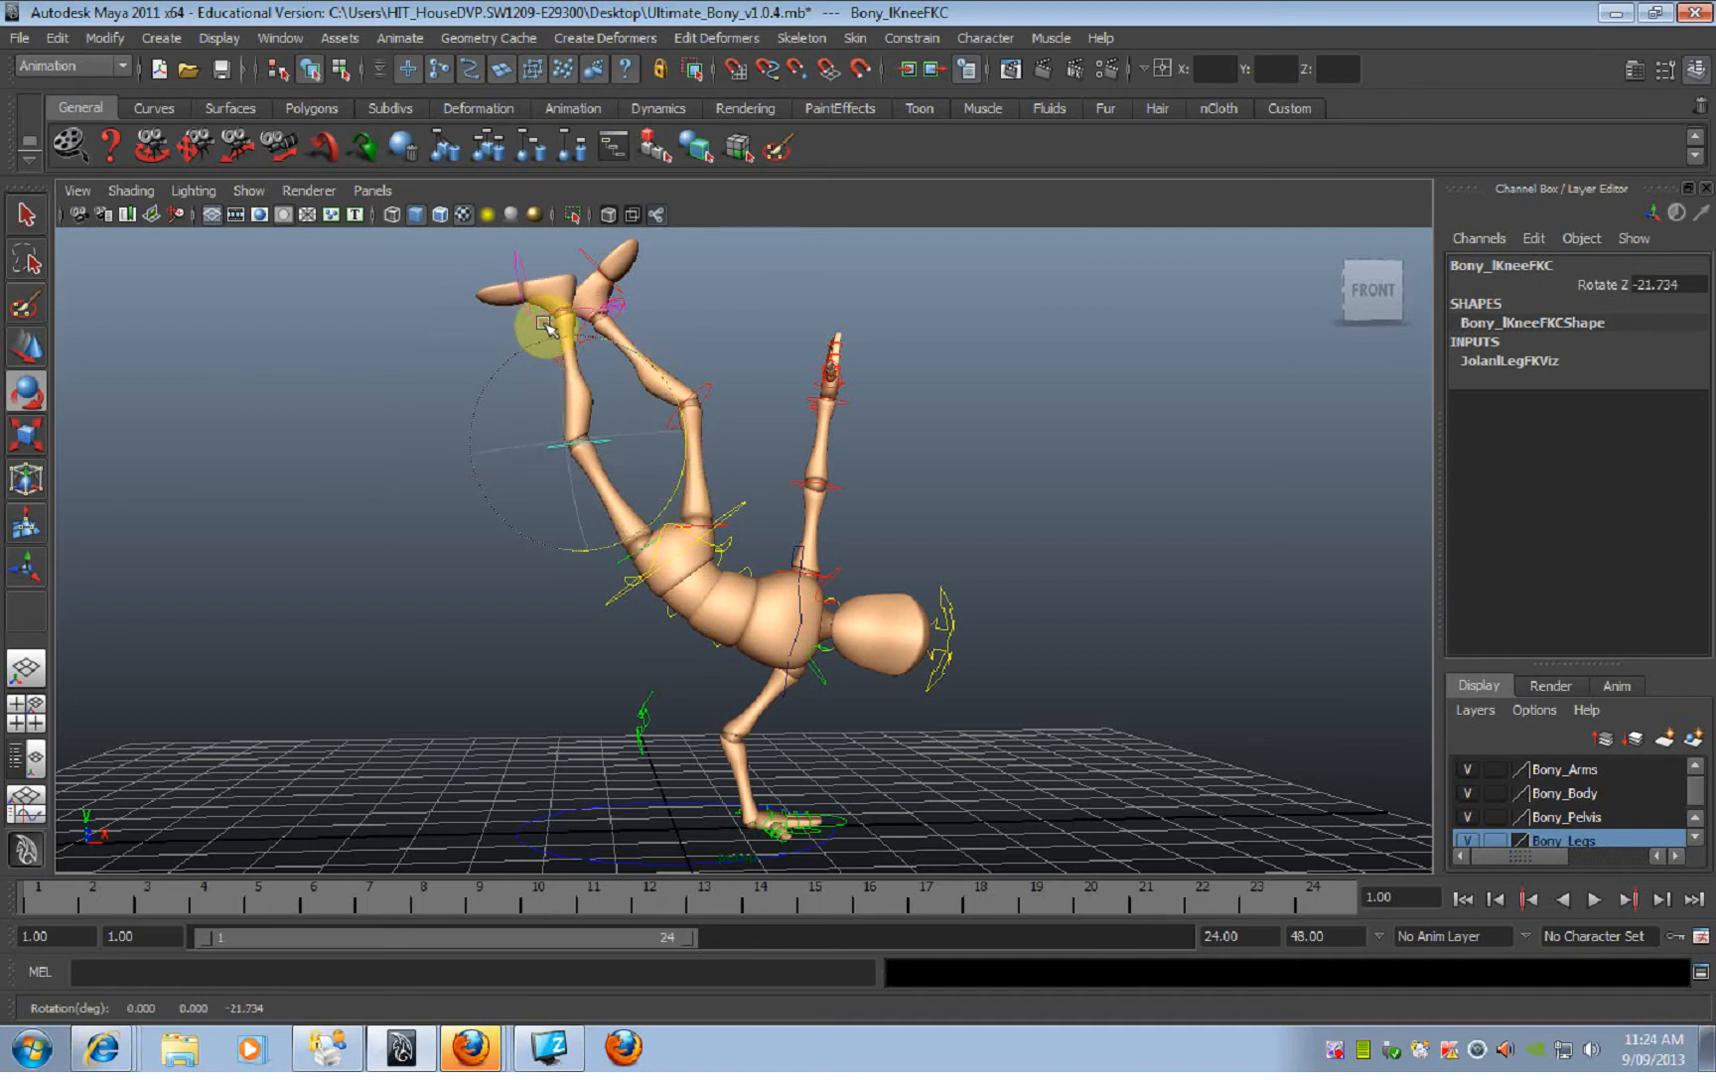
Step: Pose the left foot upward, with its ball FK control at about -34.1 on Rotate Z
left_click(545, 325)
left_click_drag(641, 390, 582, 398)
left_click(587, 250)
left_click(565, 248)
Step: Rebalance the body with the ROOT control at about Translate X 0.23, Translate Y 0.28 and Rotate Z -156.5
mouse_move(785, 548)
left_mouse_down("alt")
mouse_move(806, 572)
mouse_move(808, 545)
left_mouse_up("alt")
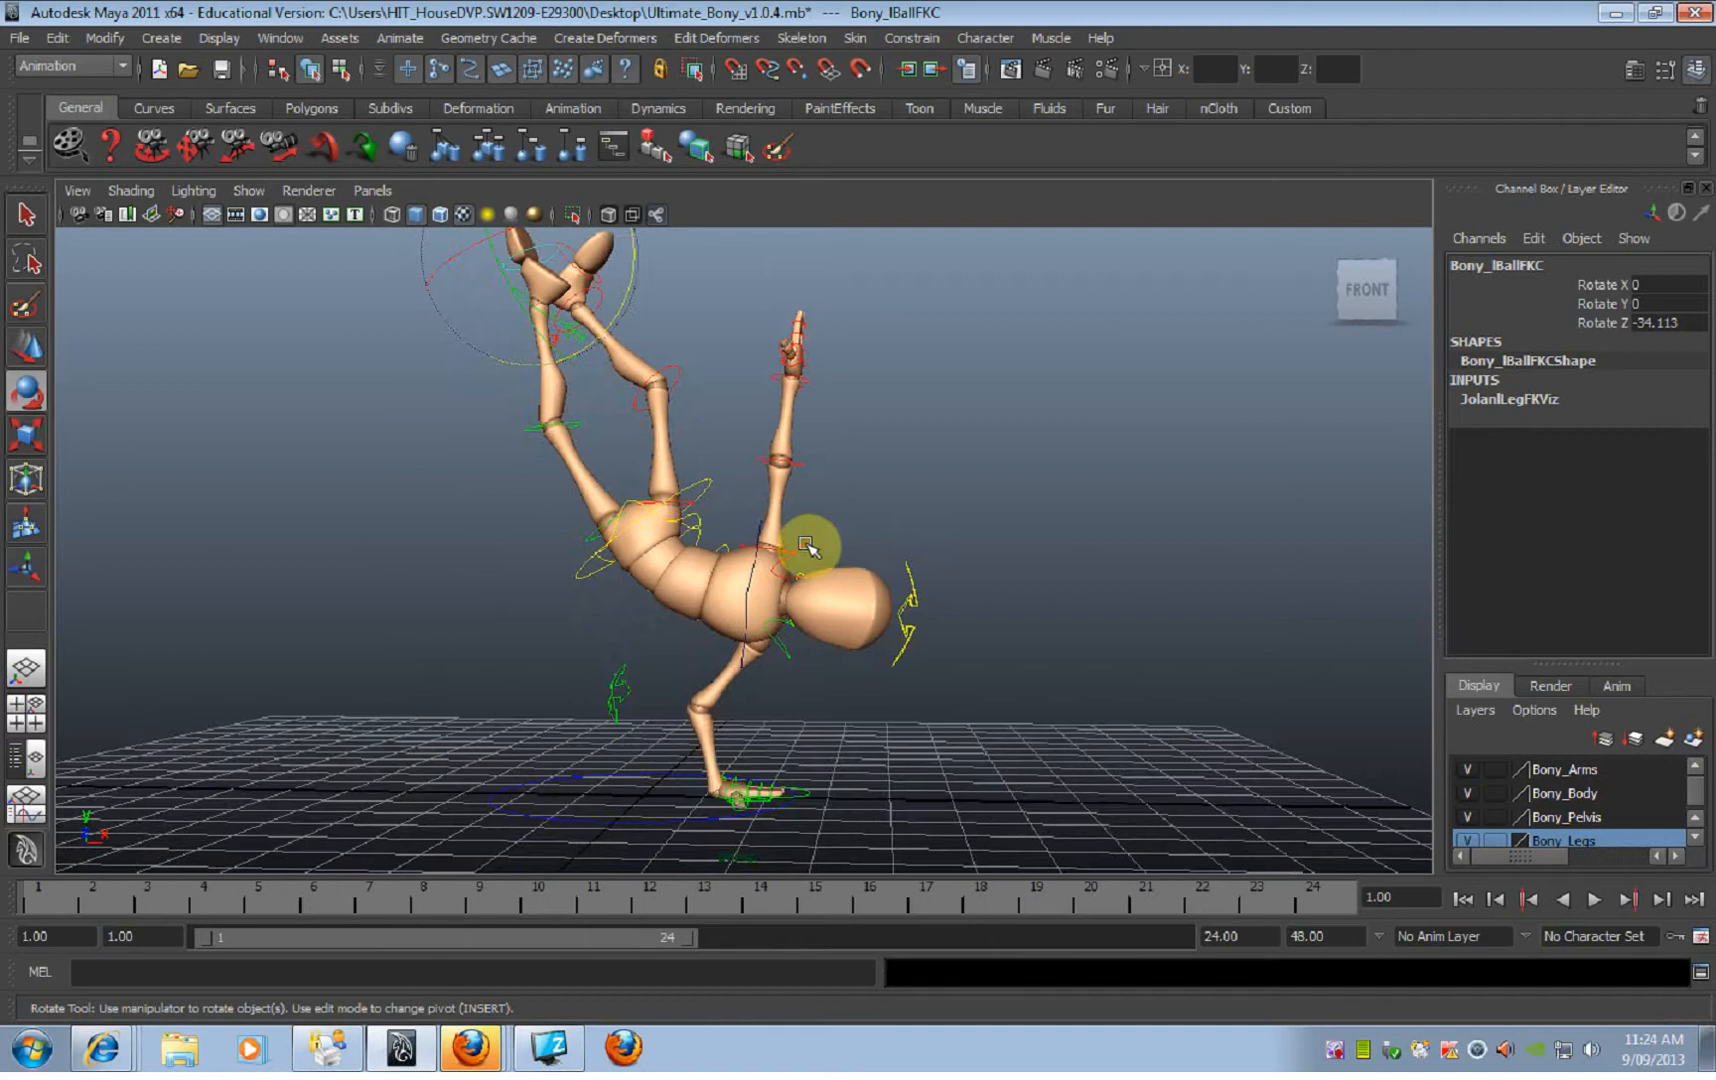
left_click(706, 485)
right_click_drag(804, 517, 712, 501, "alt")
left_click_drag(712, 501, 668, 468, "alt")
key("w")
key("e")
key("w")
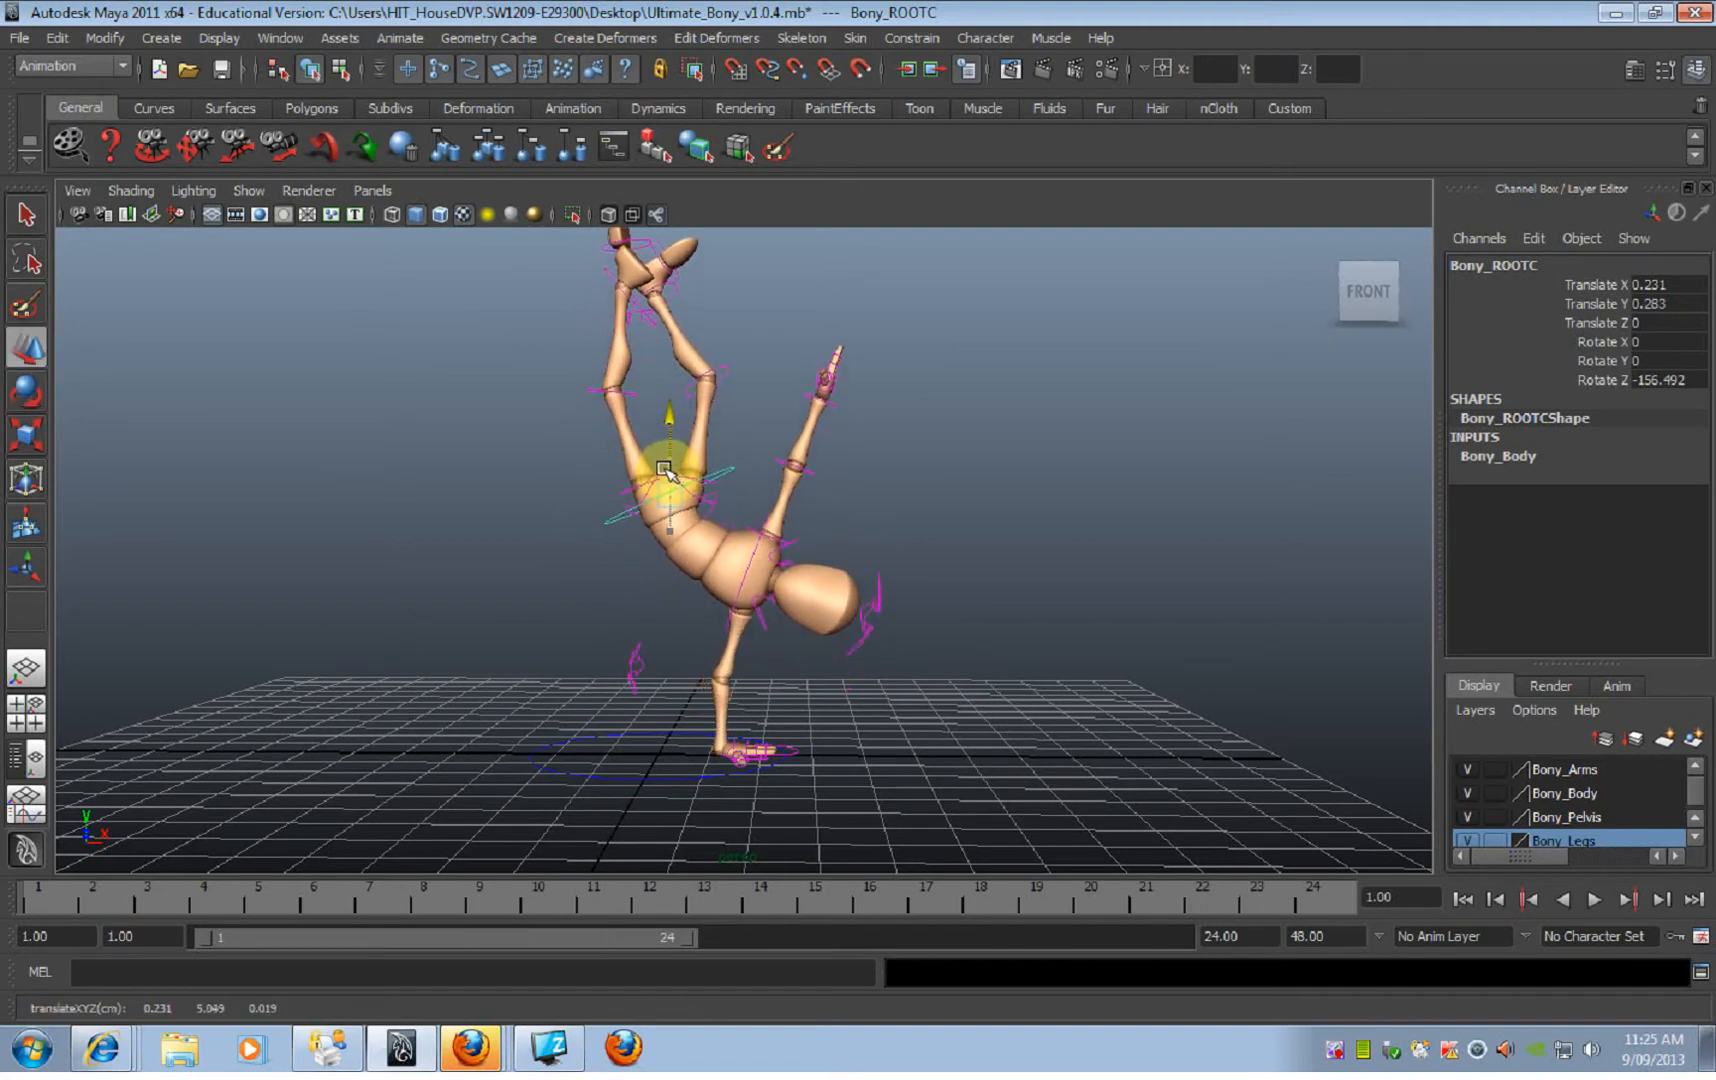
Step: Lower the raised right arm by rotating its shoulder FK control to about 21.8 on Rotate Z
left_click(797, 509)
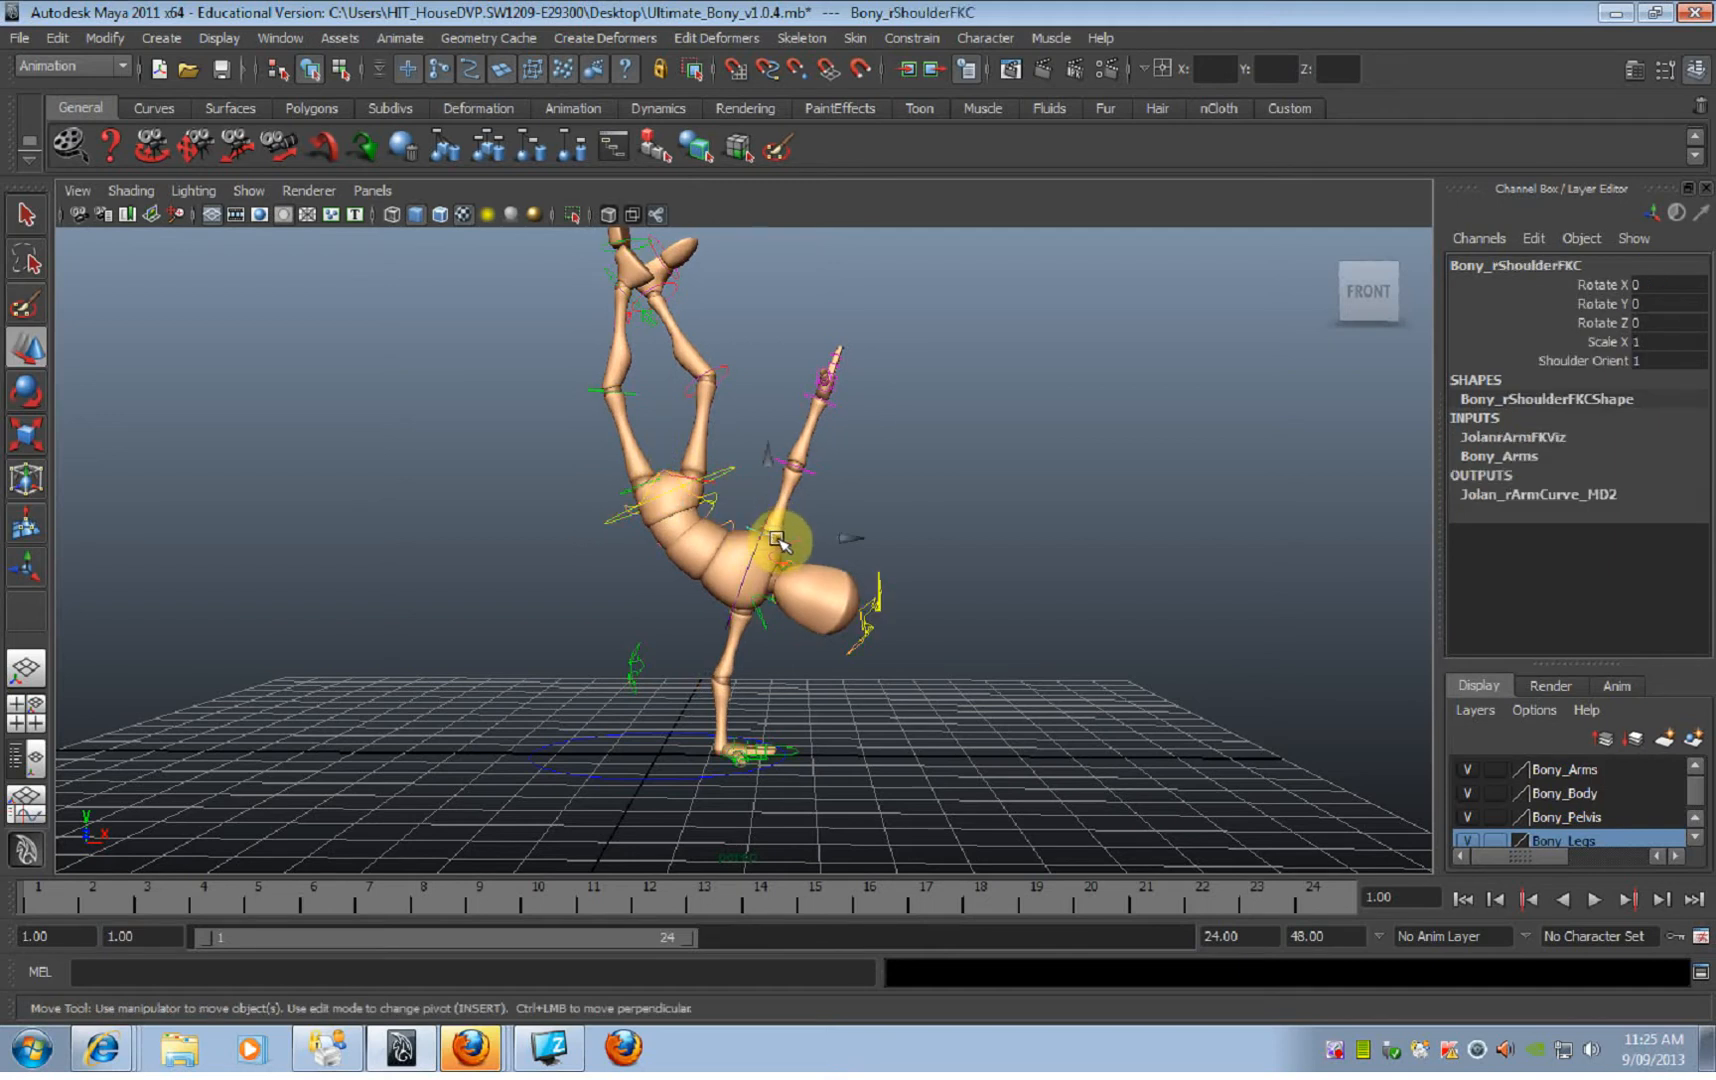
key("e")
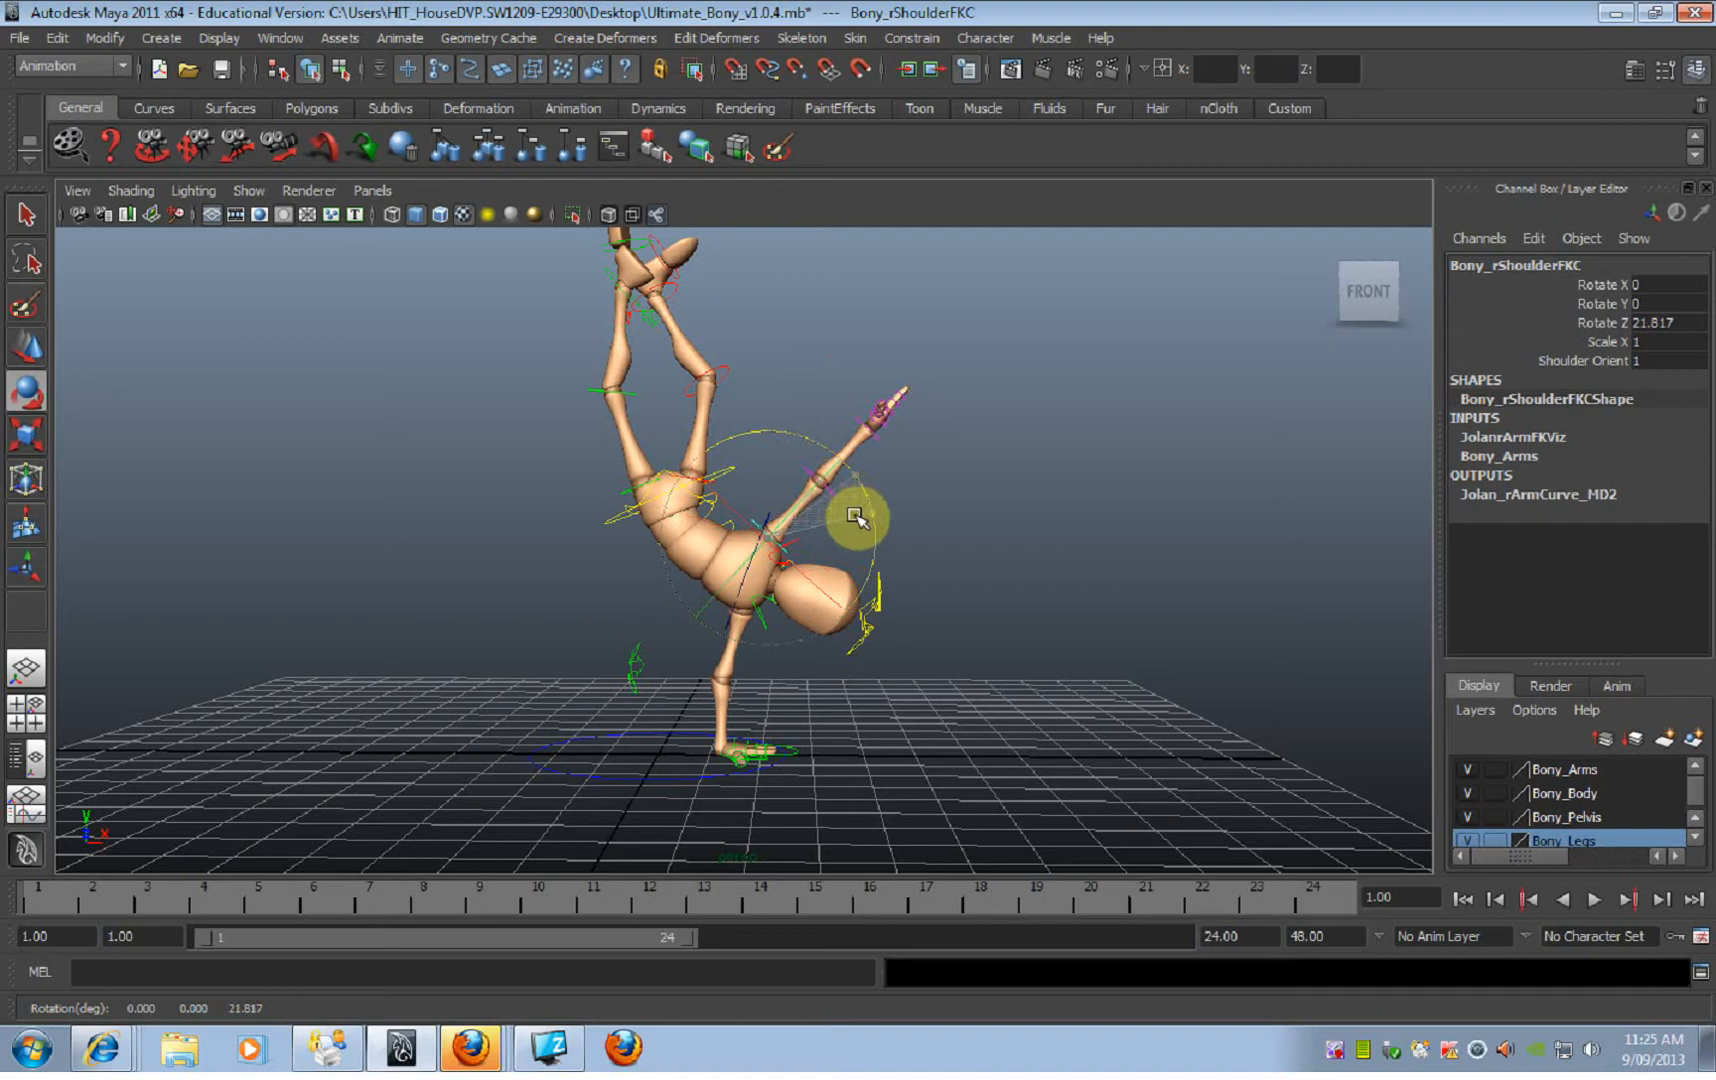
left_click(742, 476)
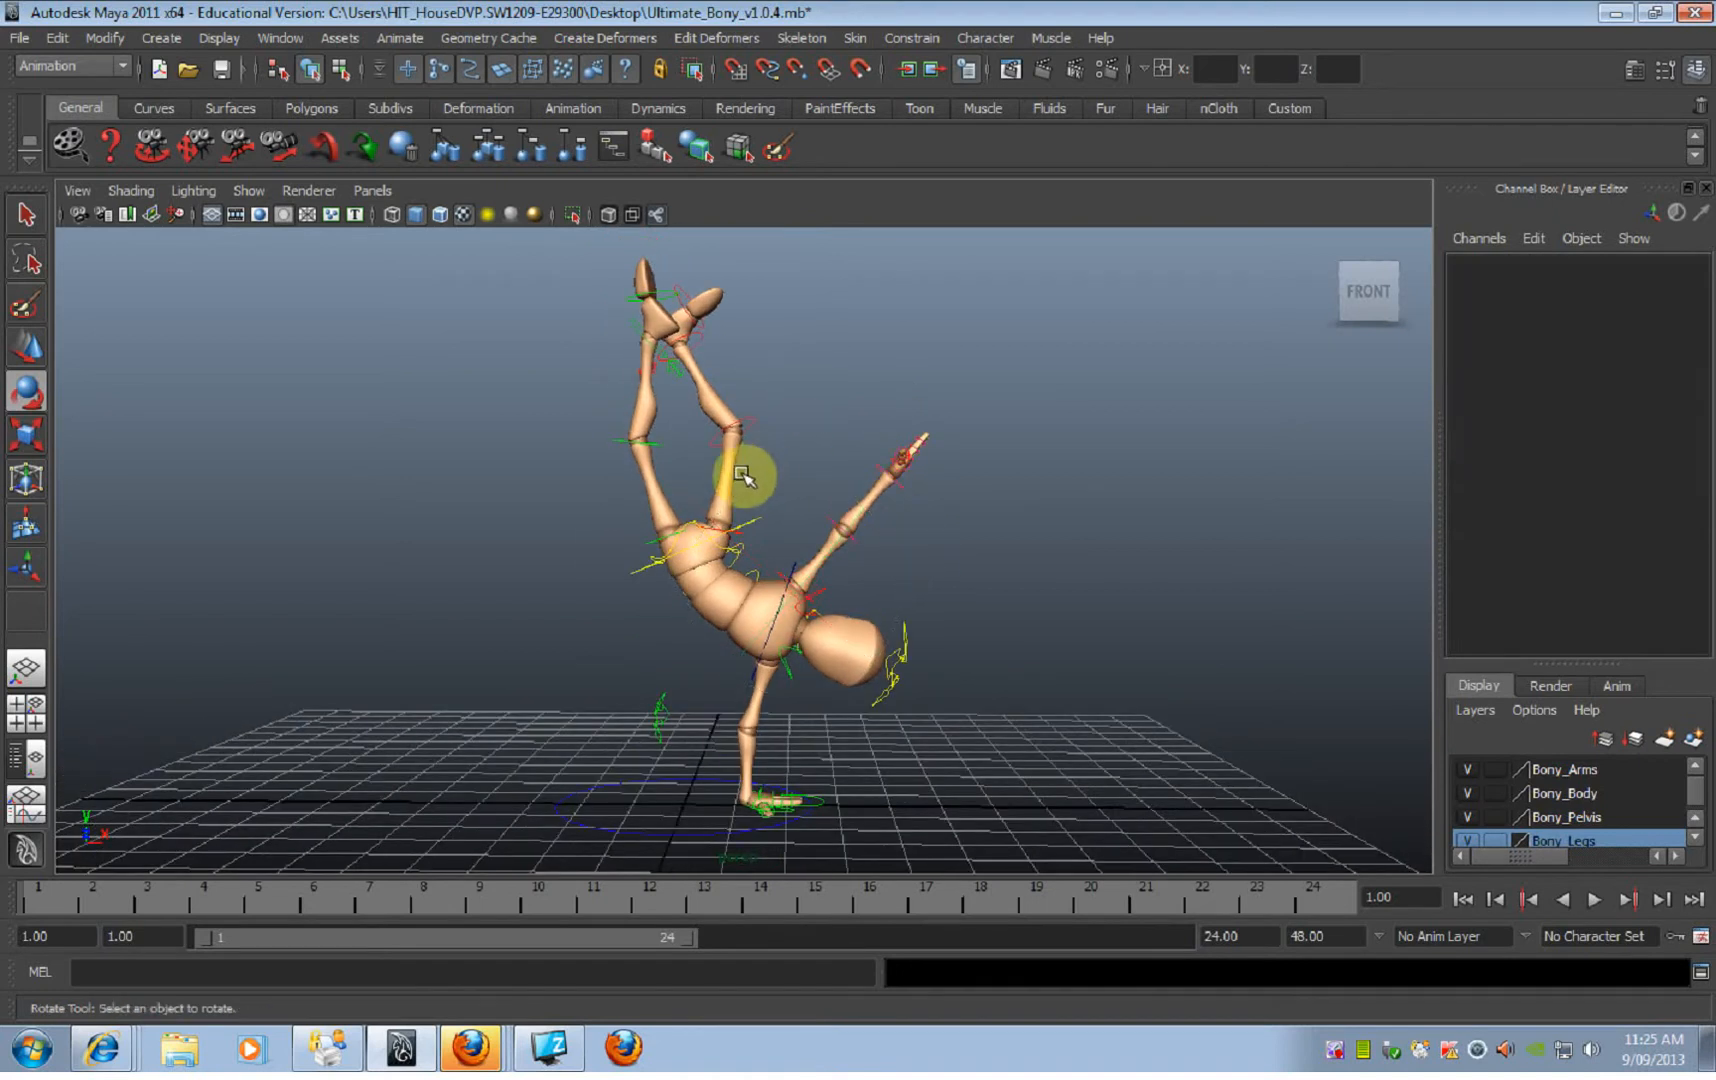
Step: Fine-tune the whole body's tilt by rotating the ROOT control to about -156 on Rotate Z
left_click(722, 530)
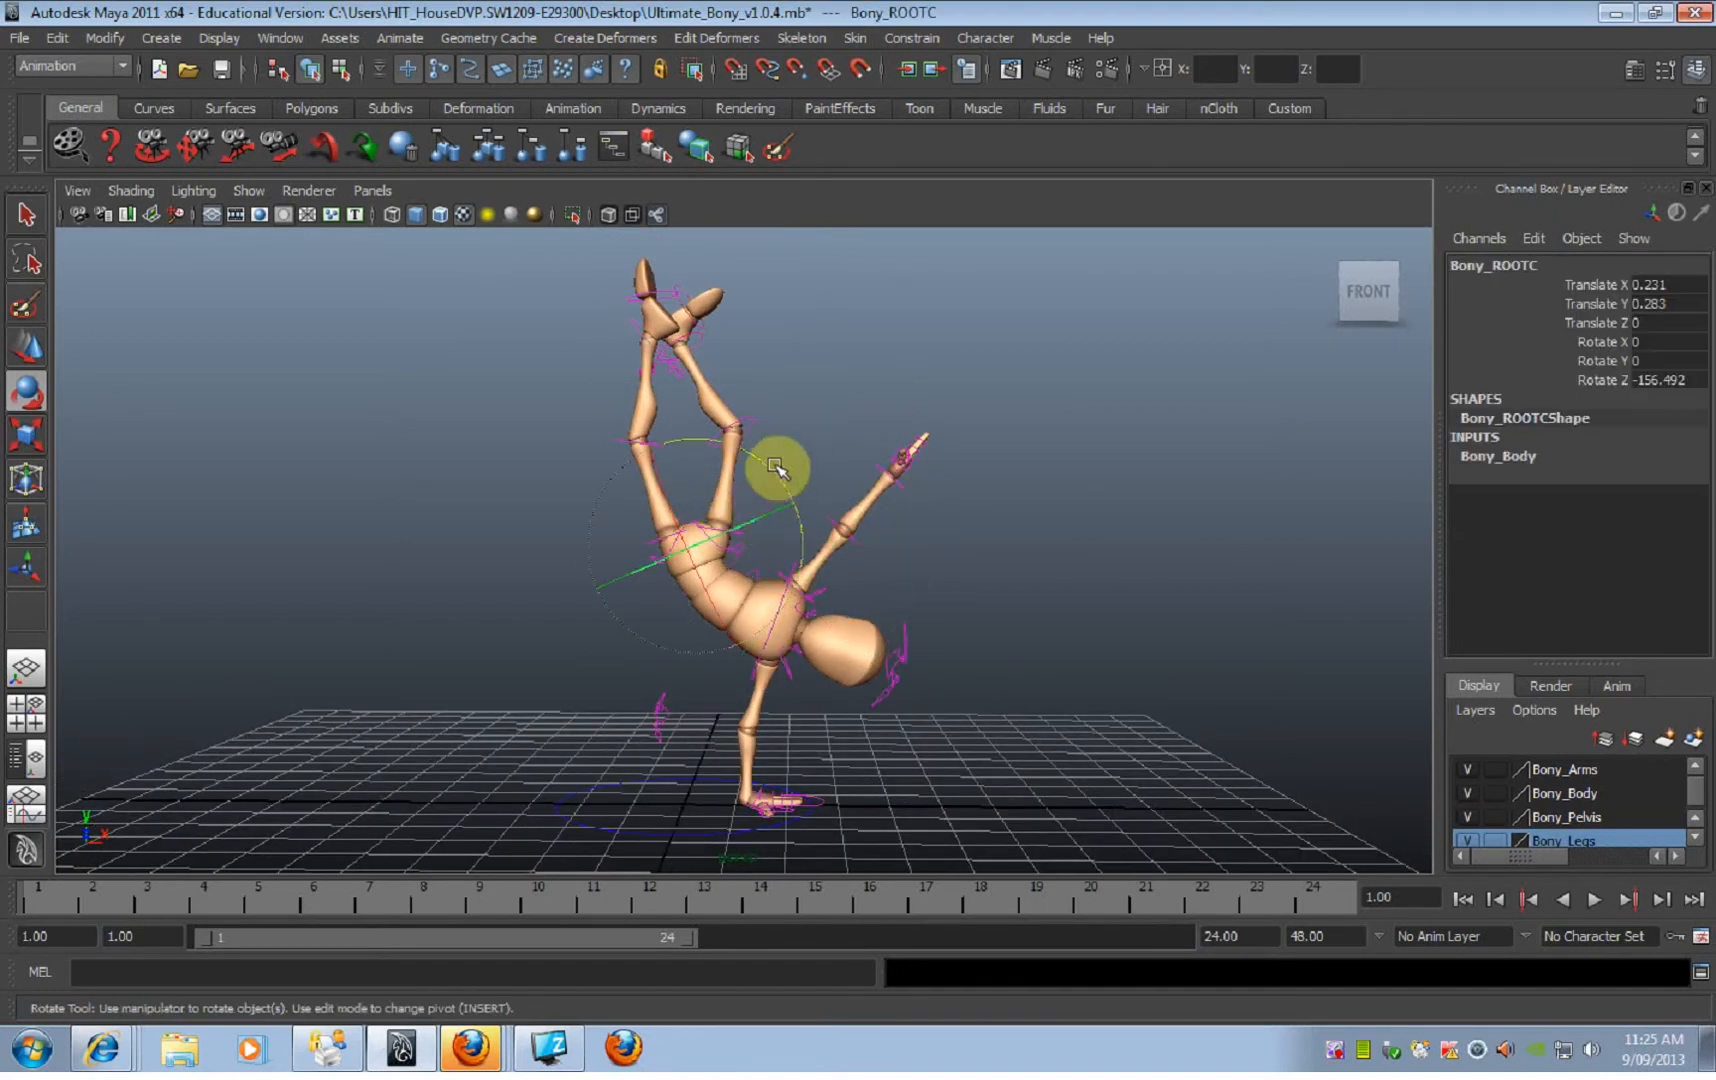
left_click(722, 522)
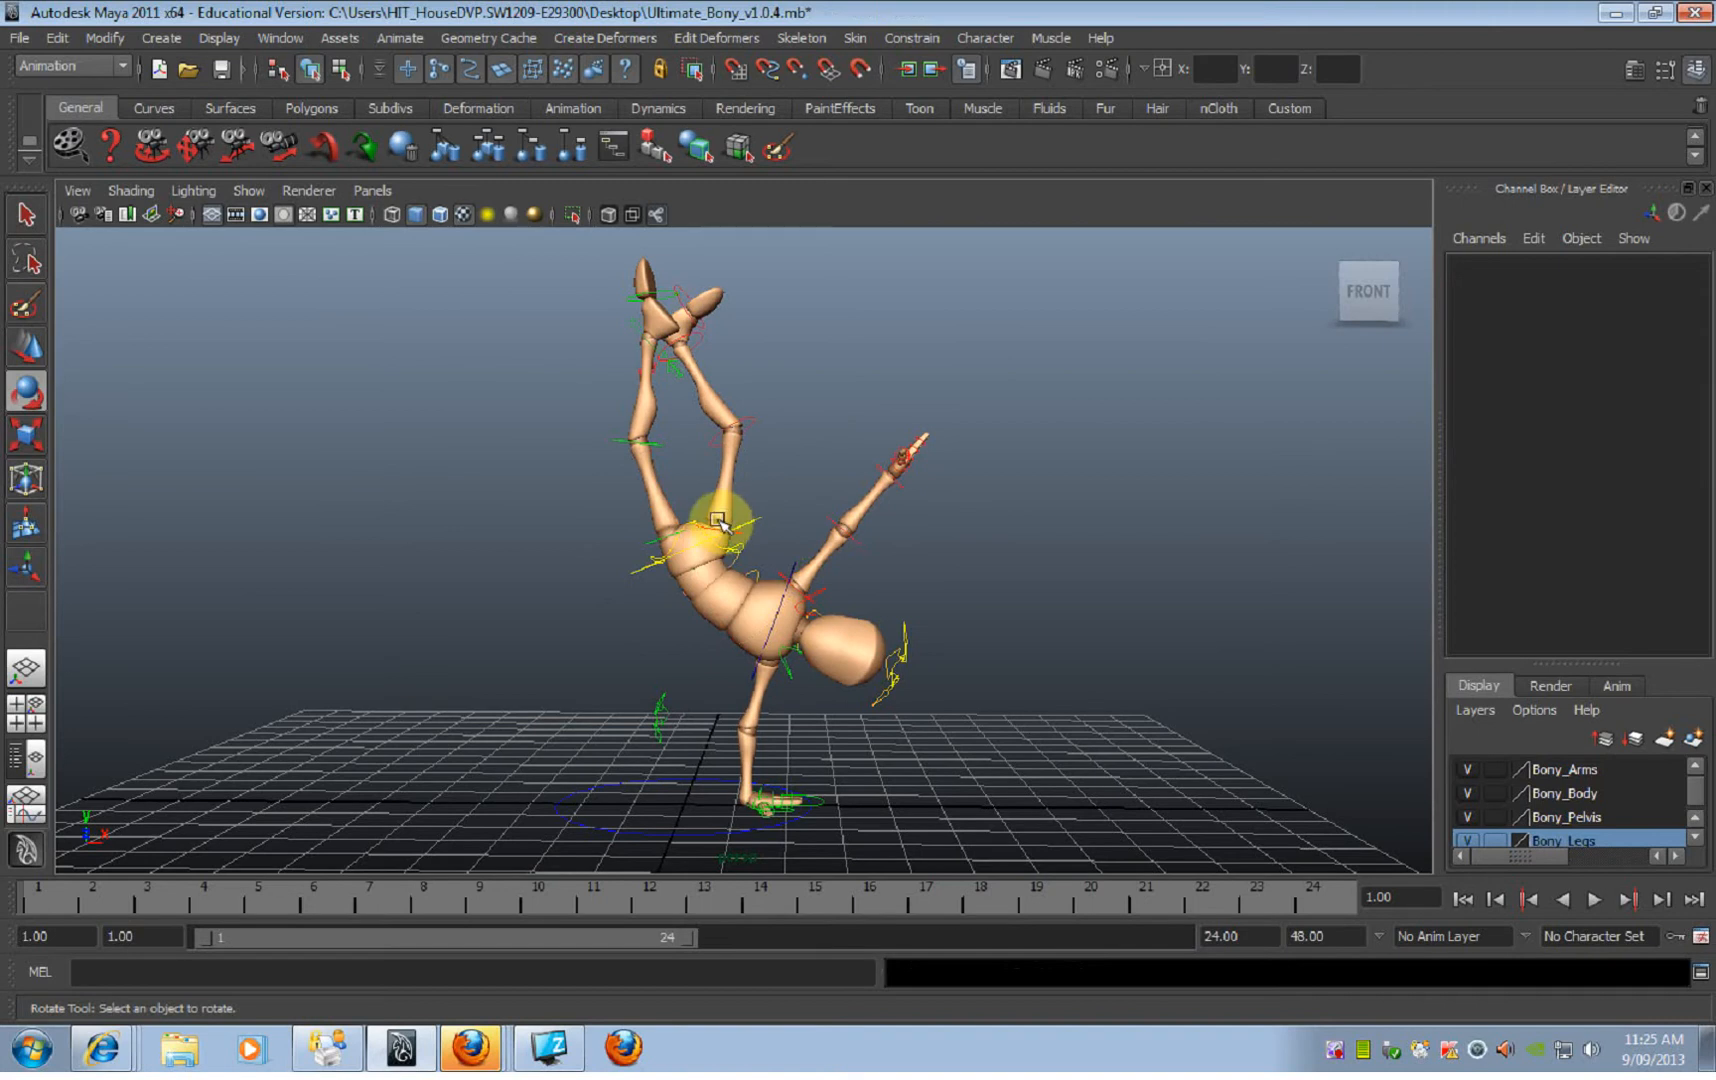
left_click(716, 530)
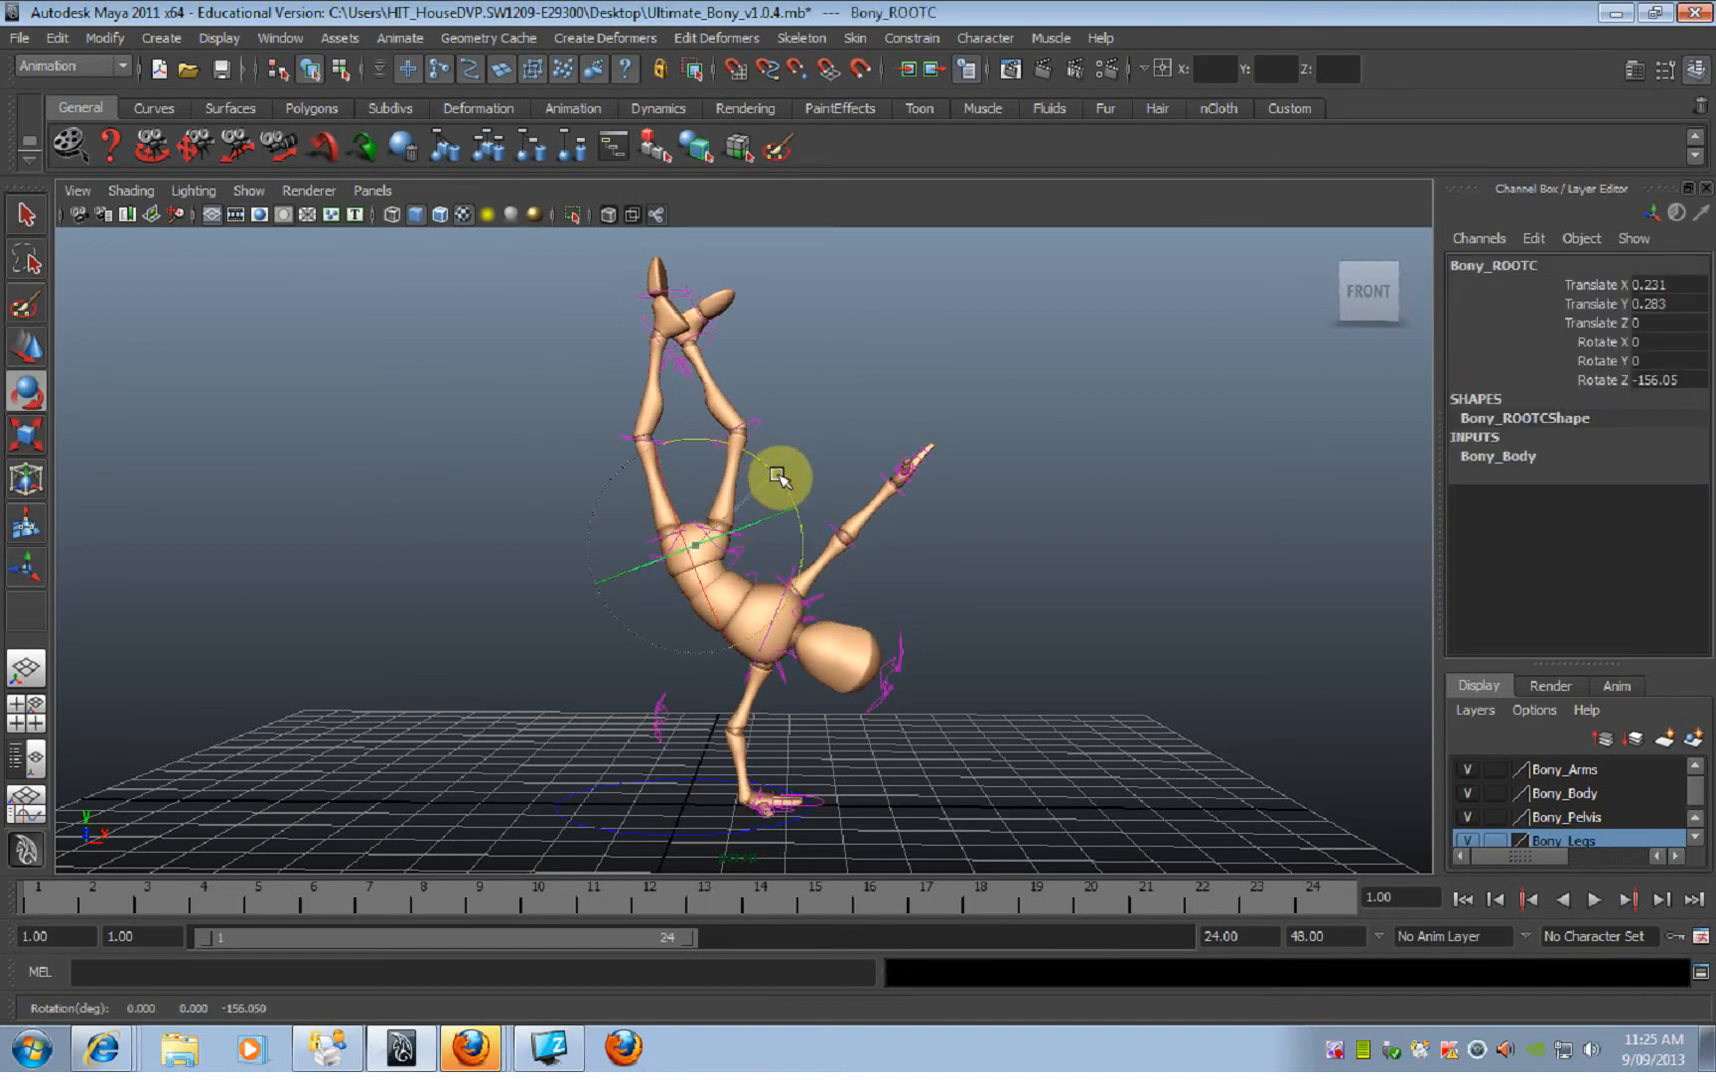
left_click(817, 460)
Step: Open the right leg outward by rotating its hip FK control to about X -74.2 and Y 26.9
left_click(713, 523)
right_click_drag(762, 528, 877, 532, "alt")
left_click_drag(814, 502, 823, 505)
right_click_drag(812, 528, 756, 510, "alt")
mouse_move(742, 484)
left_mouse_down("alt")
mouse_move(728, 475)
mouse_move(770, 475)
mouse_move(758, 486)
left_mouse_up("alt")
middle_click_drag(817, 504, 819, 423, "alt")
left_click_drag(819, 423, 835, 461, "alt")
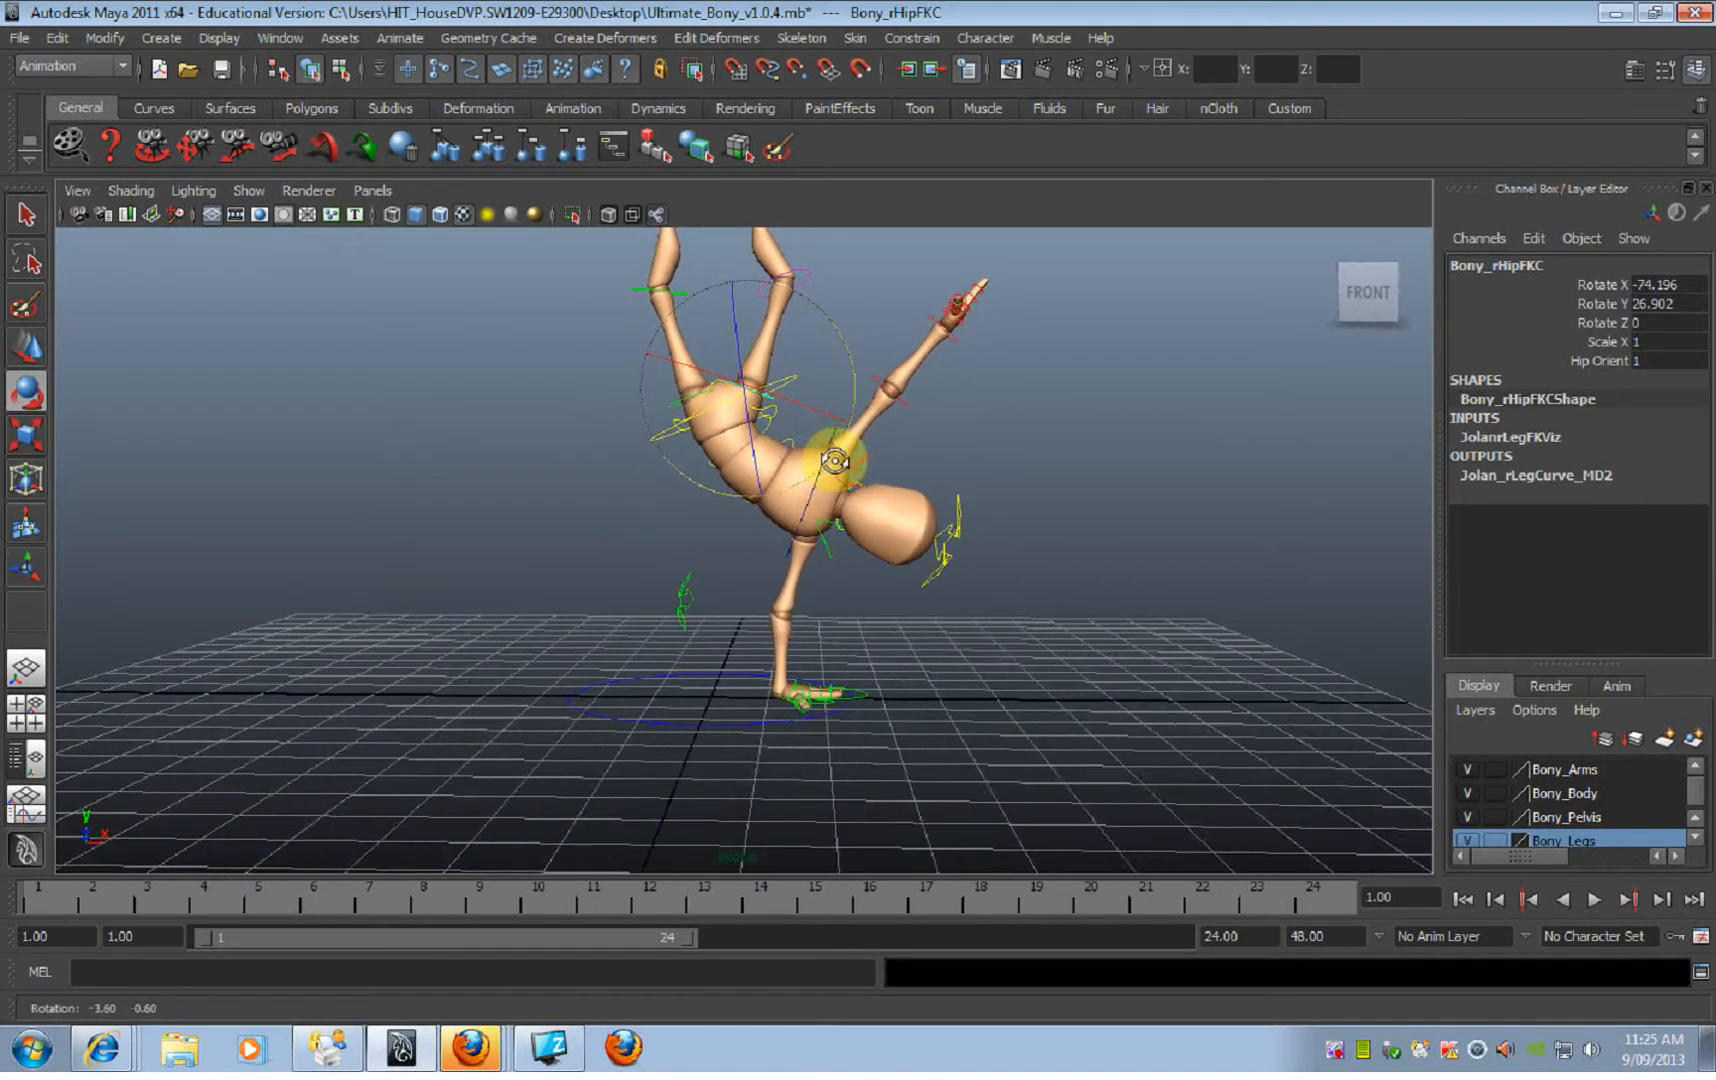
left_click(688, 600)
left_click_drag(785, 613, 771, 553, "alt")
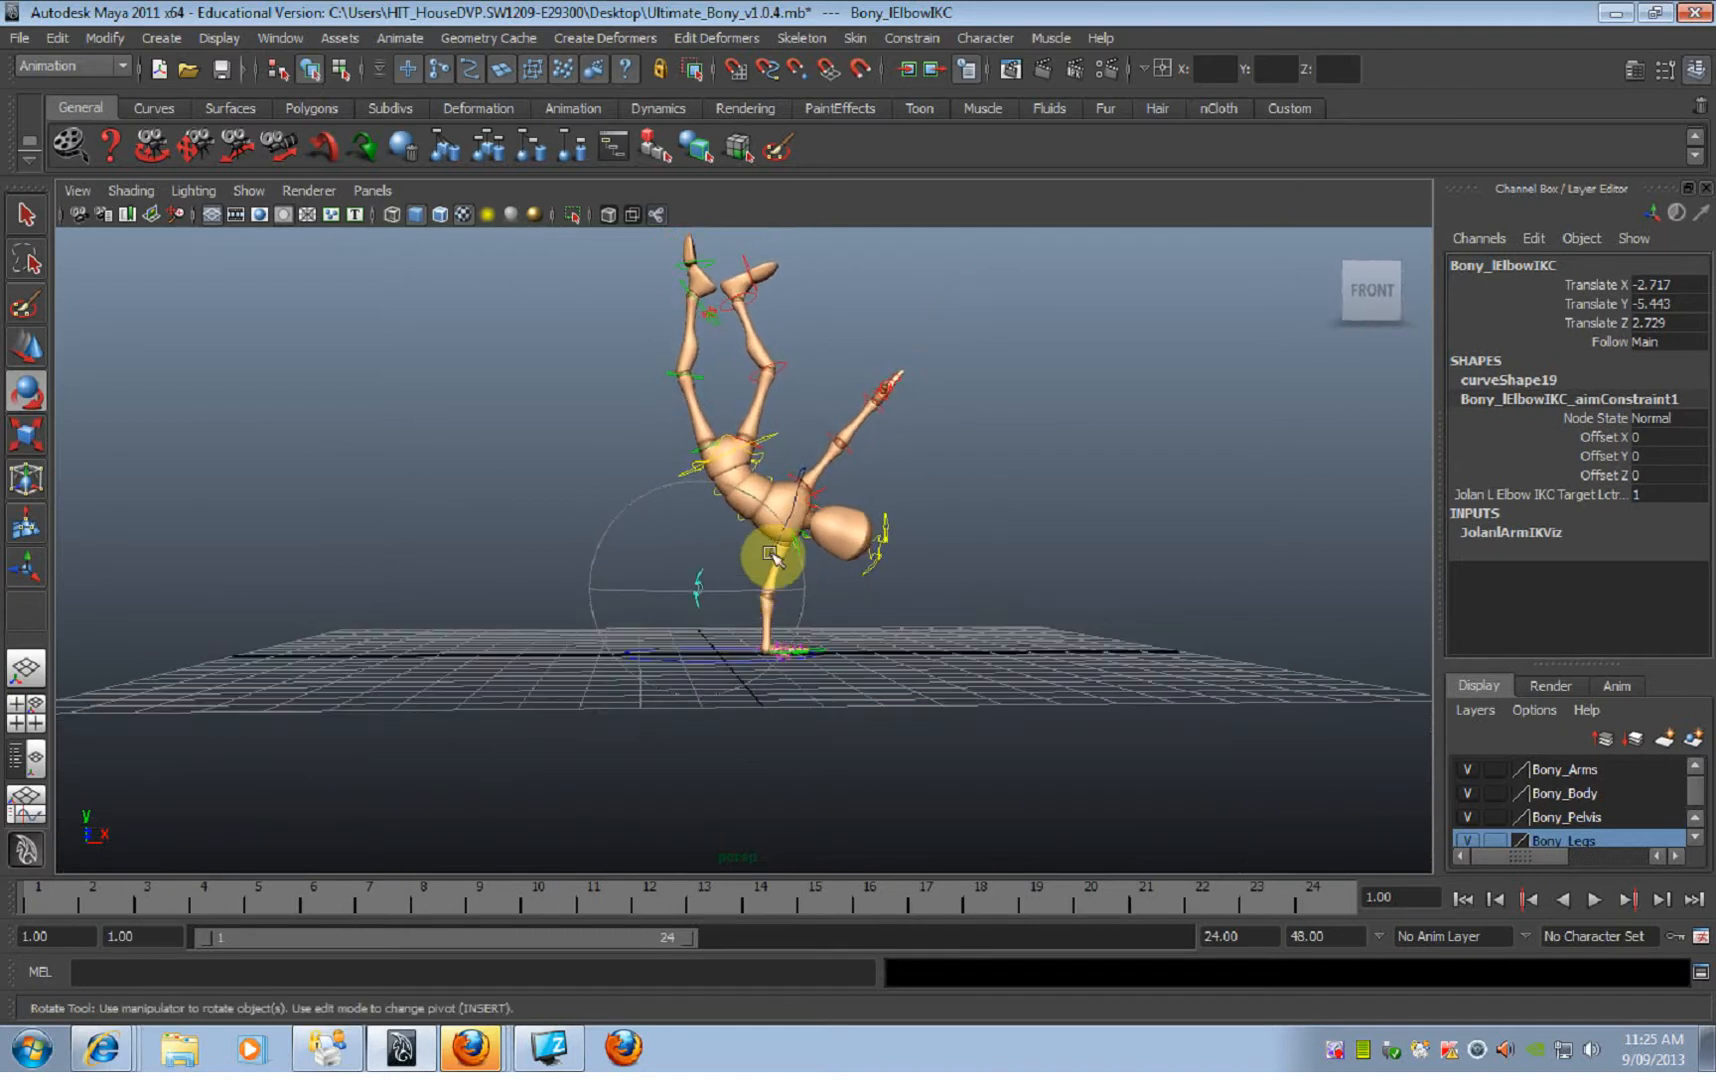
left_click(778, 435)
left_click(616, 450)
Step: Adjust the torso's bend by rotating the three spine FK controls together on Rotate Z, and deselect them
left_click_drag(616, 450, 1000, 532)
key("w")
left_click(766, 494)
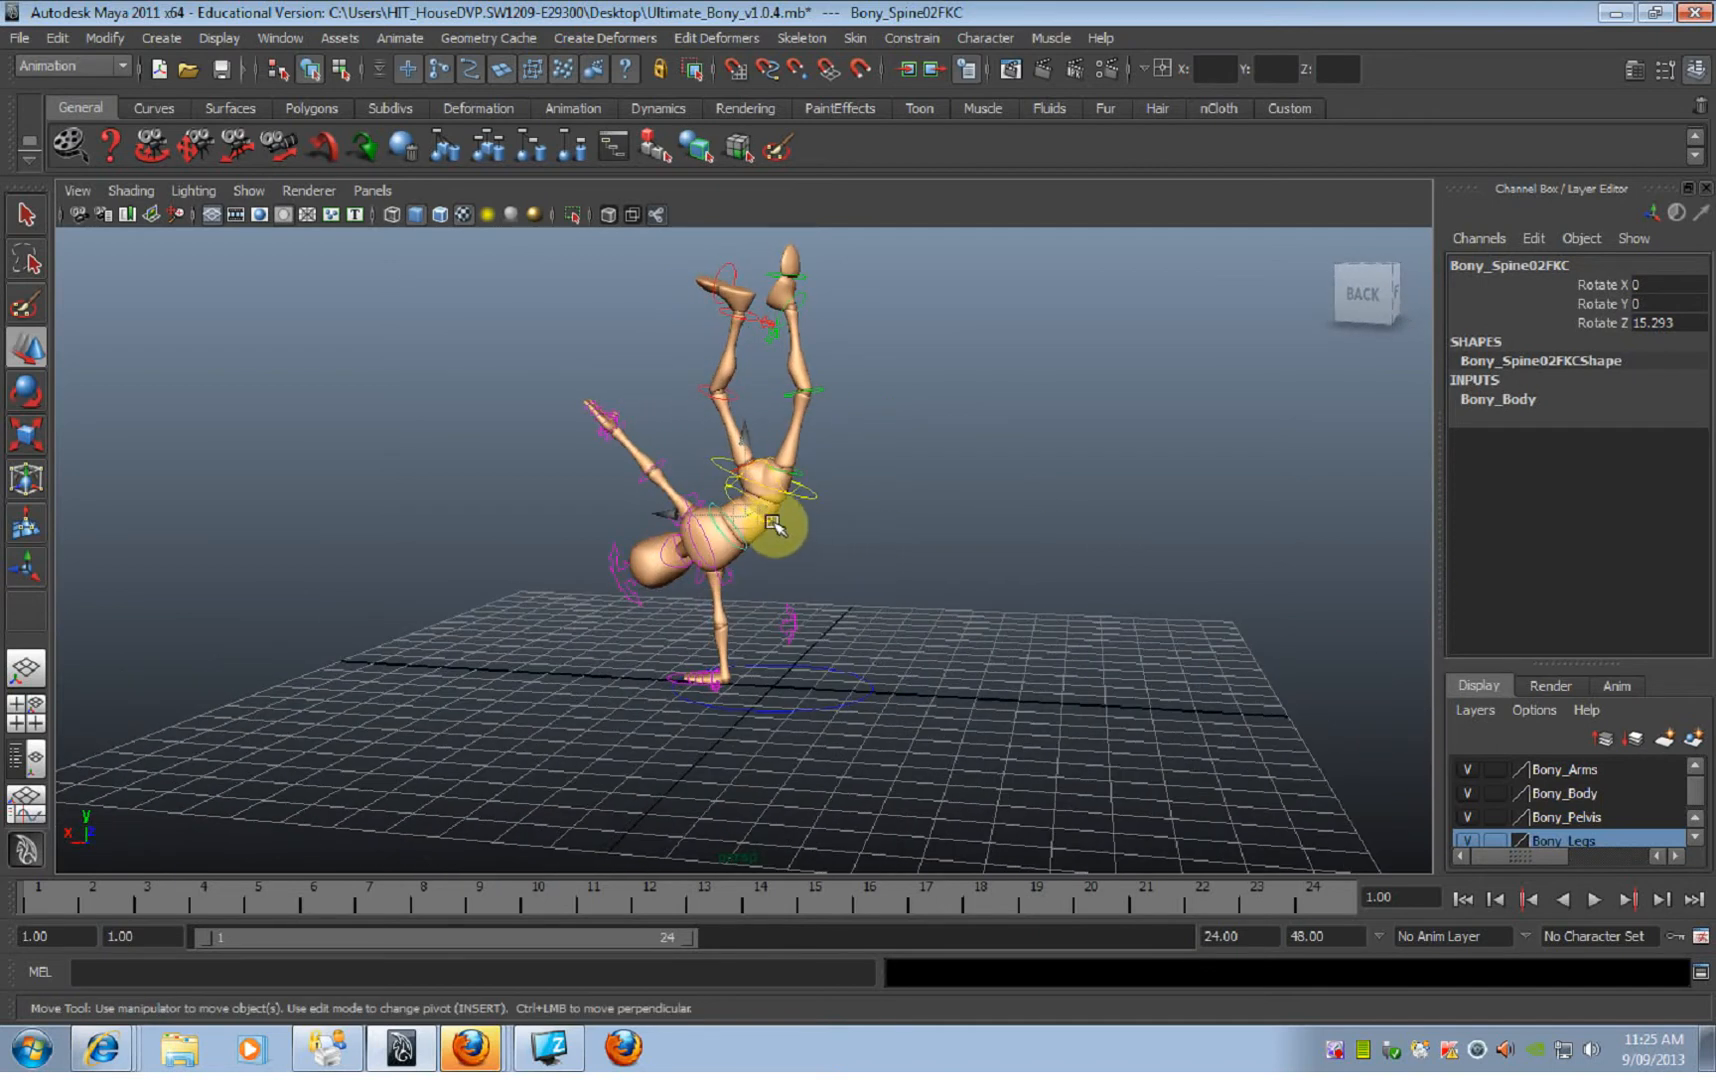
left_click_drag(787, 537, 870, 538, "alt")
right_click_drag(870, 538, 1036, 580, "alt")
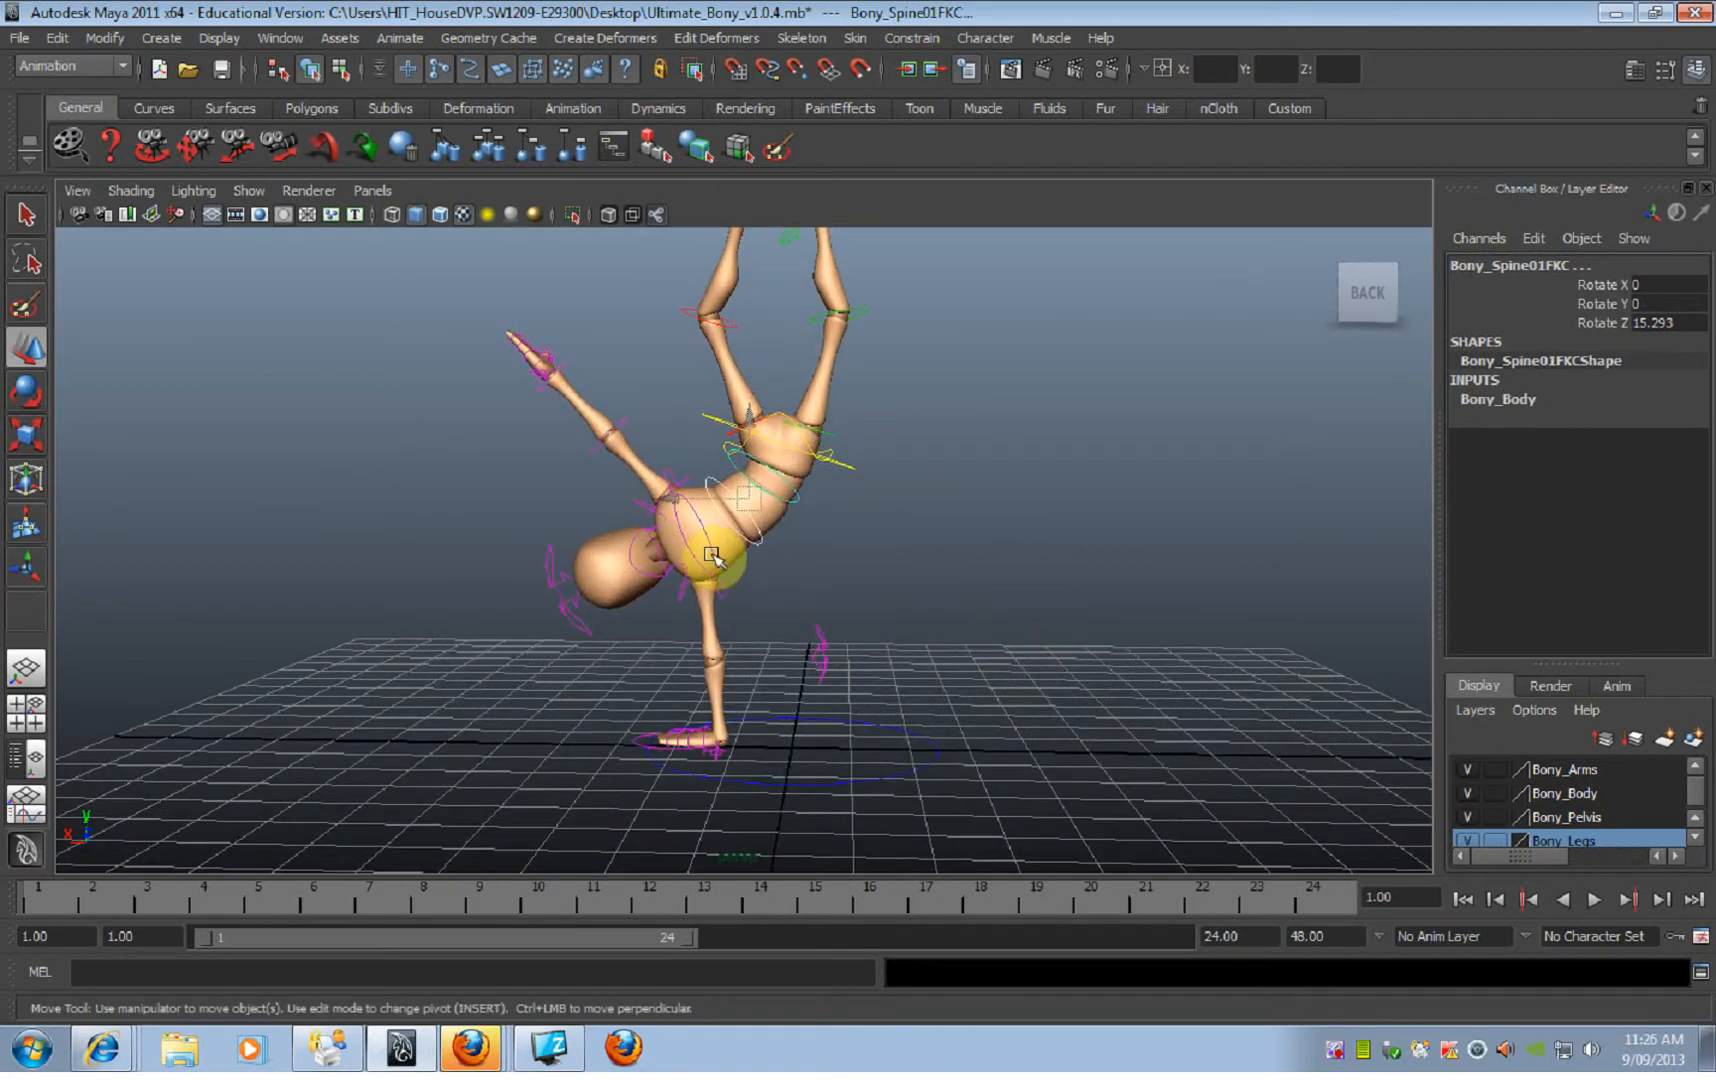
left_click(713, 561, "shift")
key("e")
left_click(811, 466)
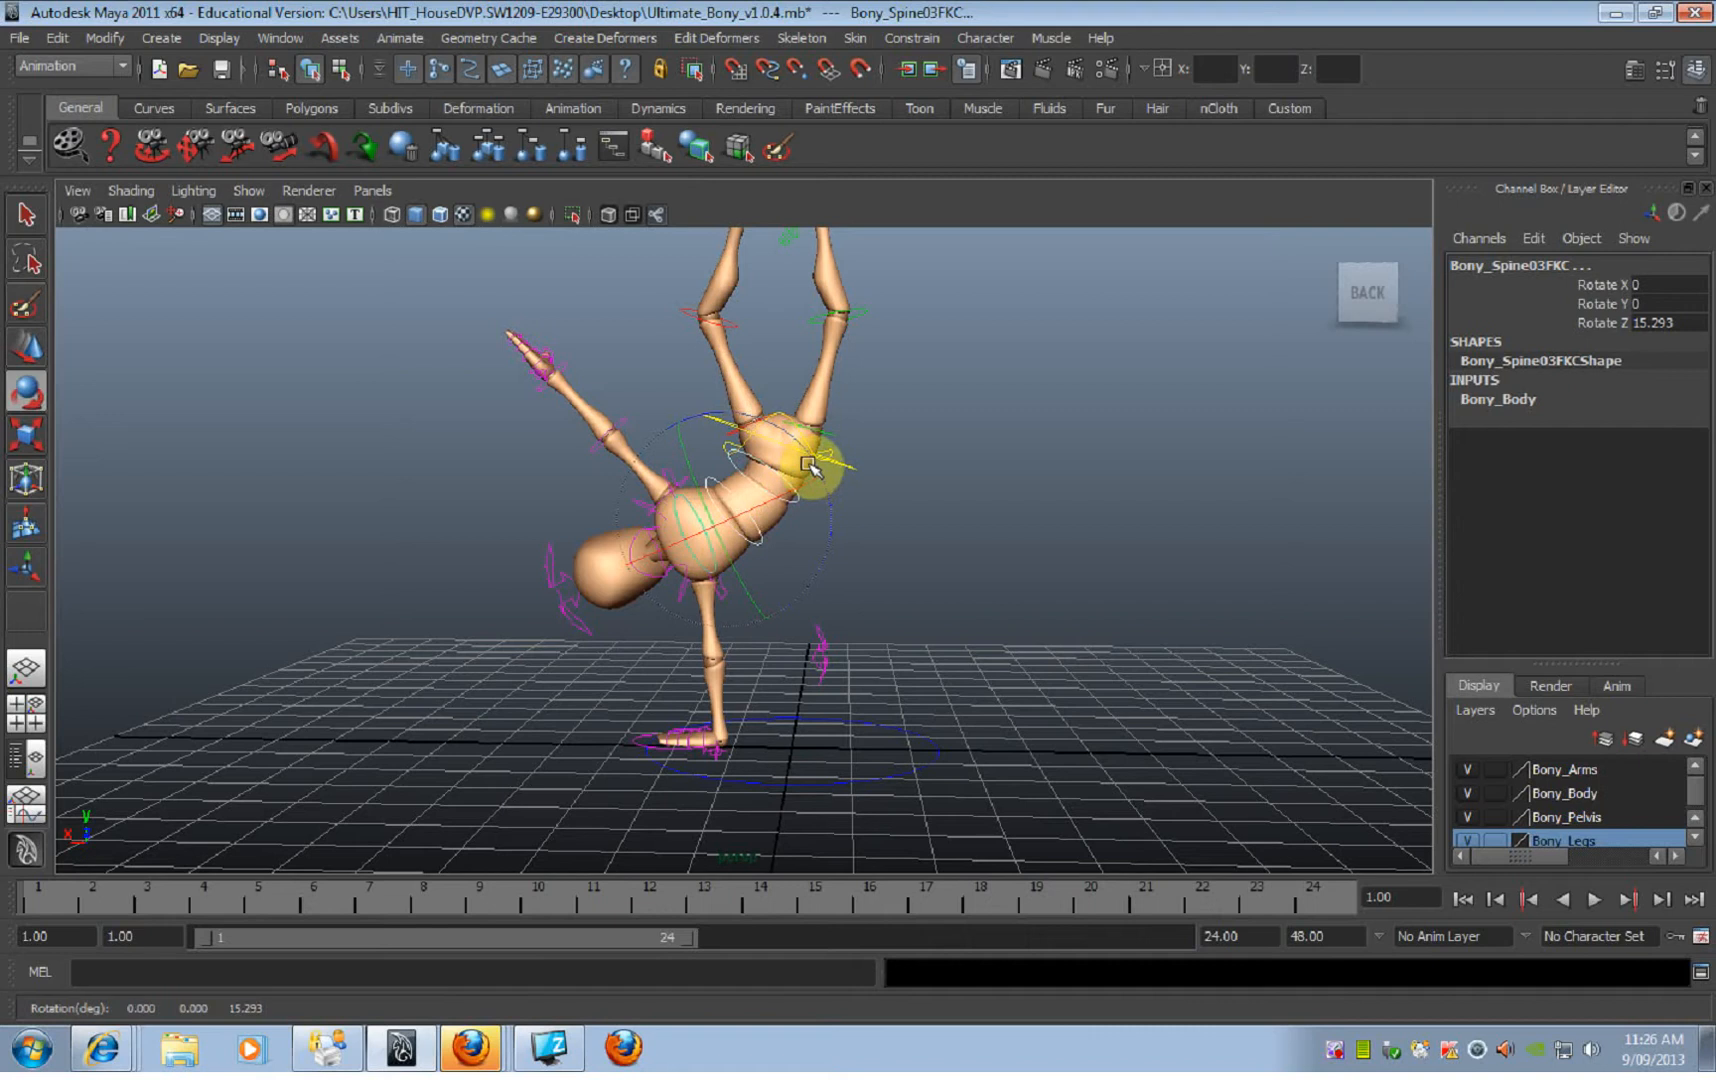
left_click_drag(817, 461, 805, 456)
left_click_drag(931, 513, 448, 506, "alt")
left_click(944, 686)
right_click_drag(955, 694, 783, 600, "alt")
left_click_drag(783, 600, 768, 585, "alt")
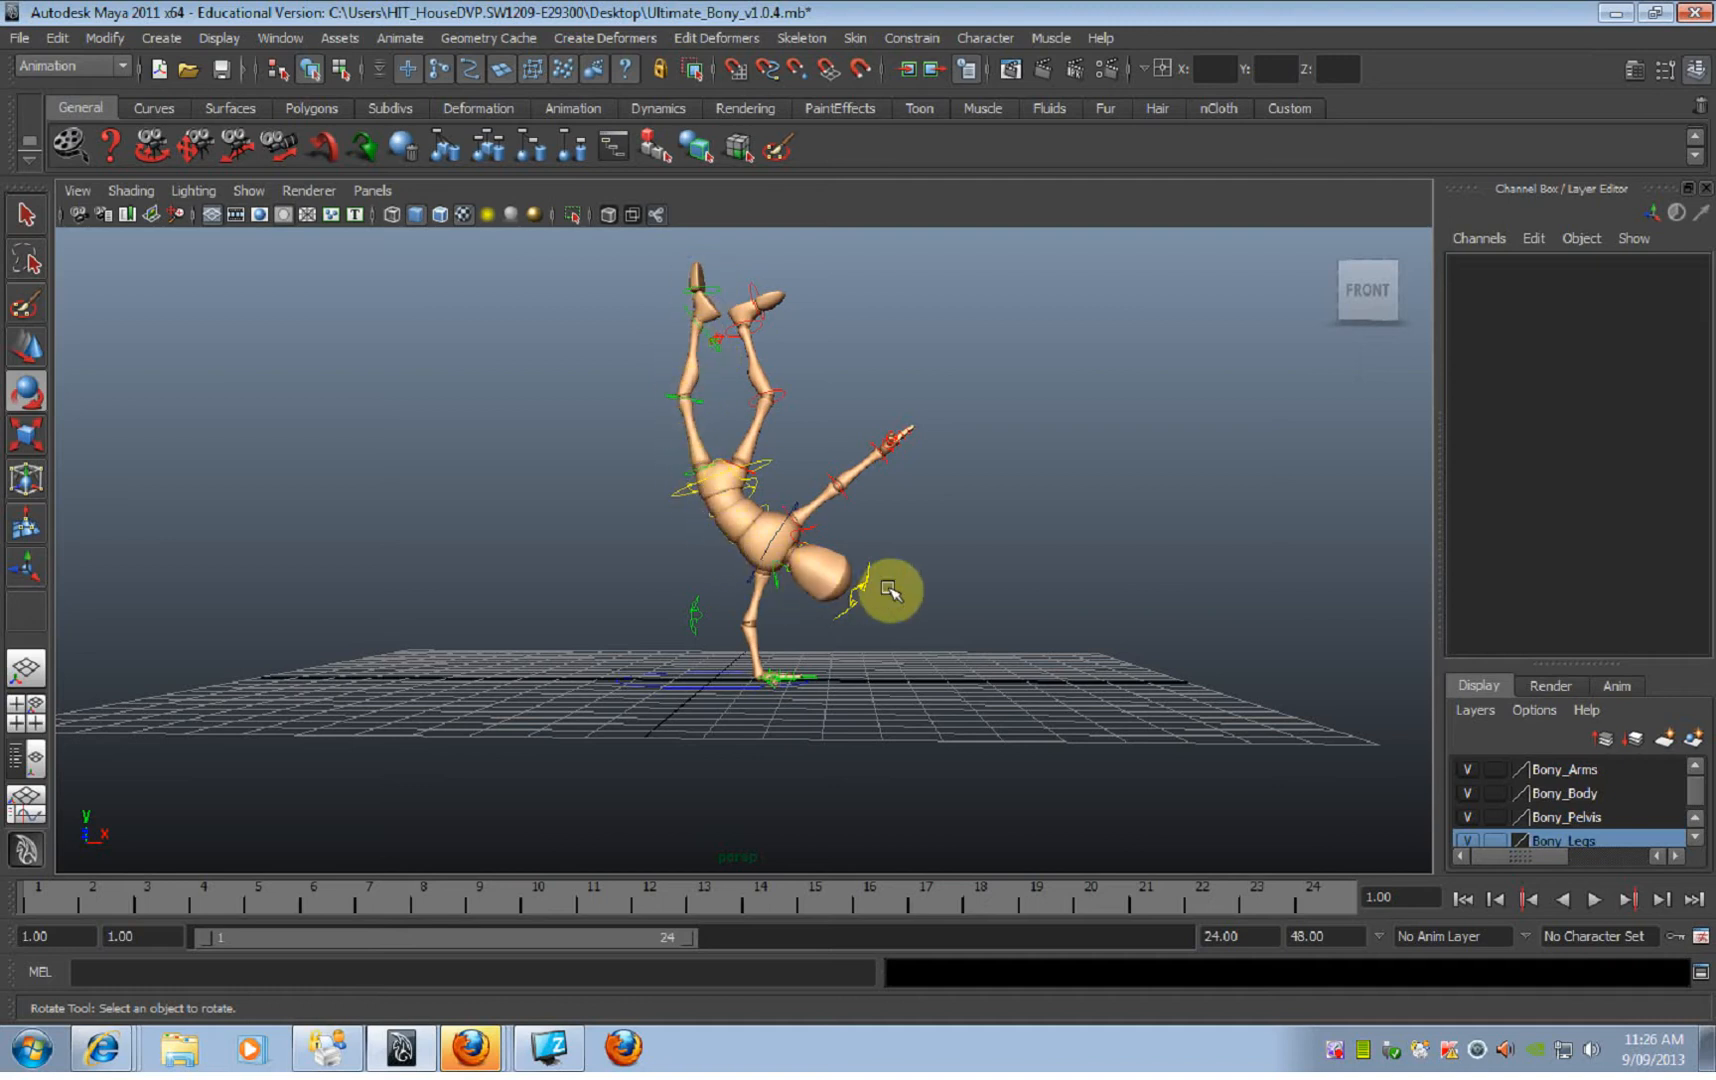
Step: Examine the handstand pose from the back and front, and up close around the supporting hand
left_click_drag(858, 575, 392, 591, "alt")
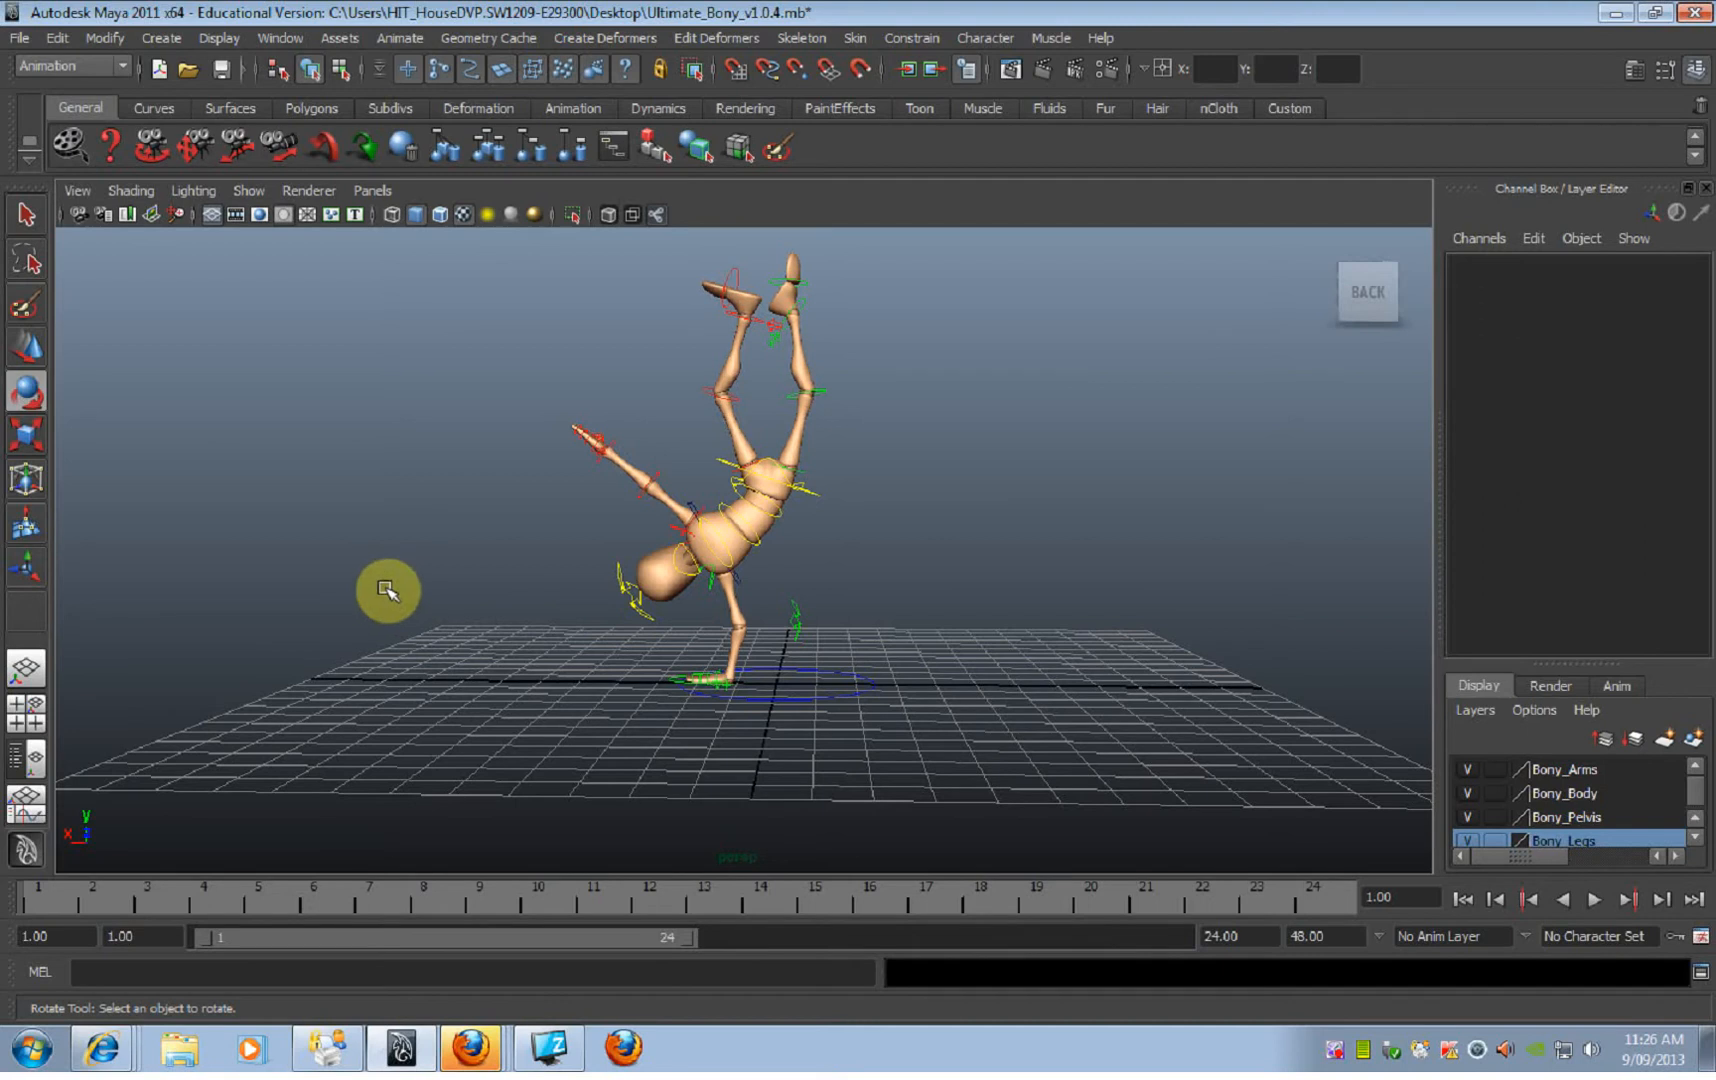
left_click_drag(536, 613, 908, 624, "alt")
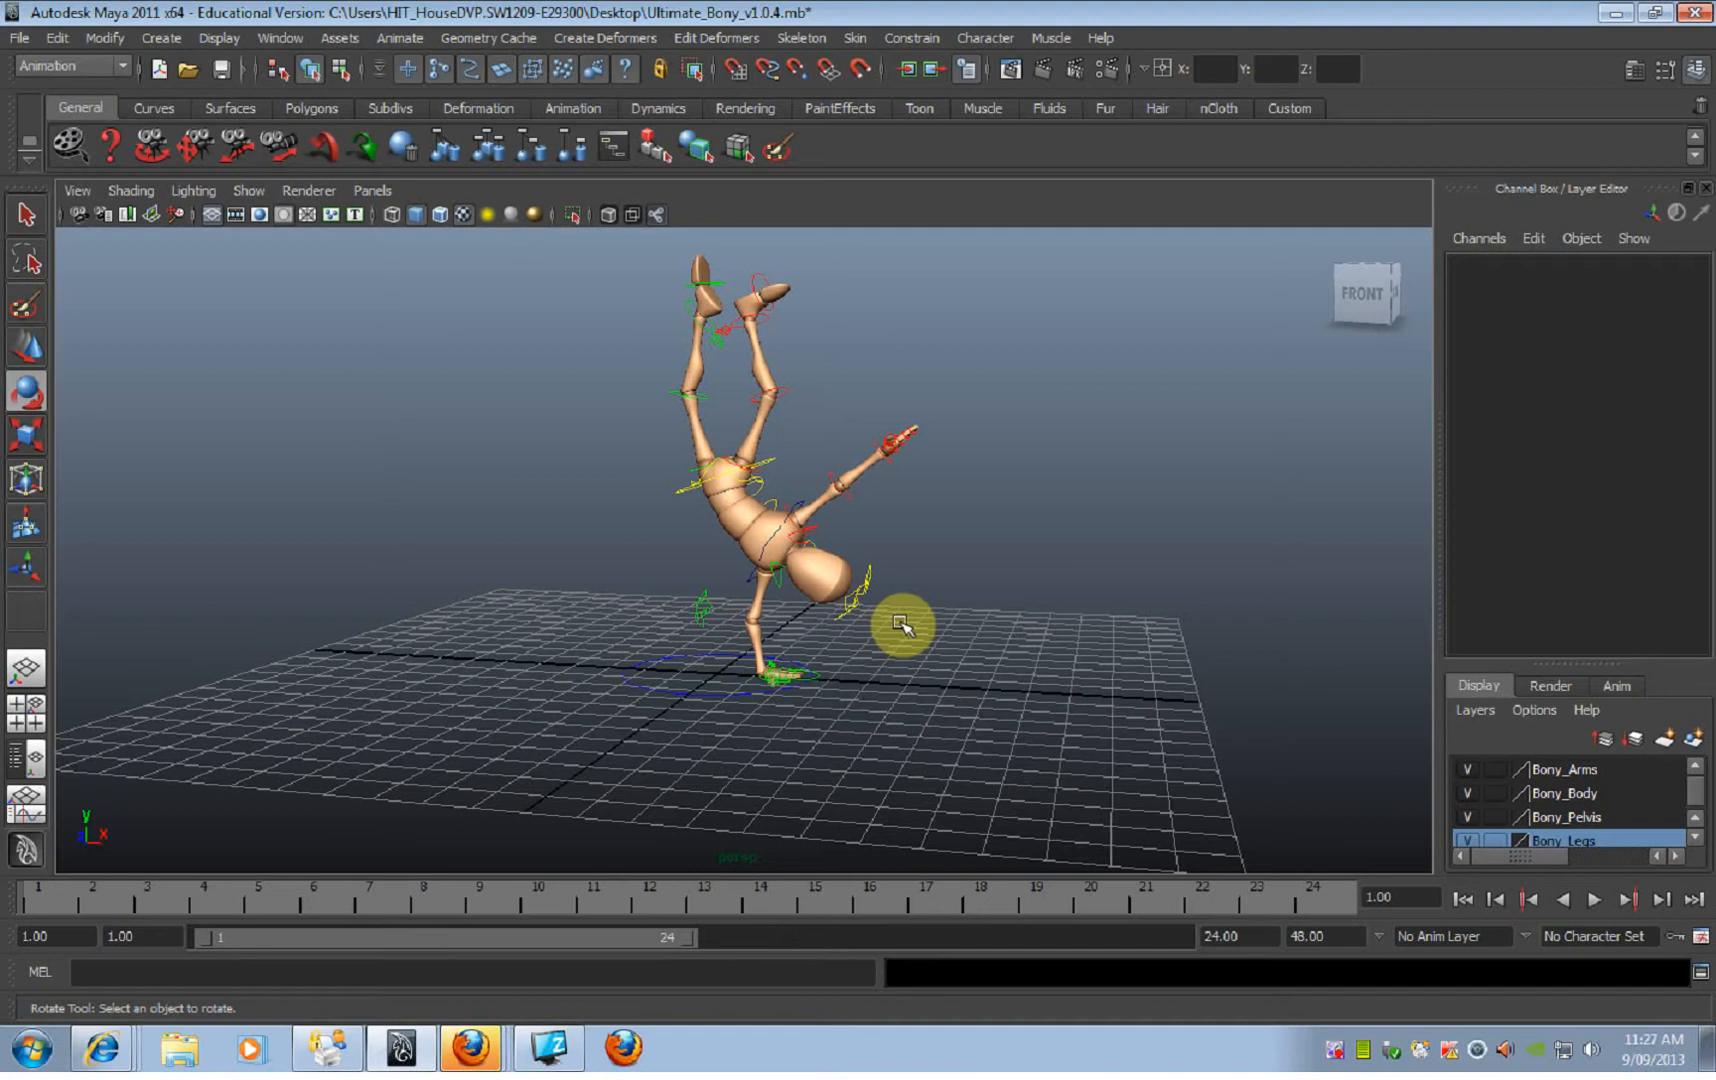
left_click_drag(938, 655, 650, 703, "alt")
right_click_drag(650, 703, 812, 722, "alt")
left_click_drag(812, 722, 830, 772, "alt")
middle_click_drag(830, 772, 804, 624, "alt")
right_click_drag(590, 630, 708, 637, "alt")
left_click_drag(708, 637, 810, 700, "alt")
Step: Angle the left hand's second finger toward the ground by rotating its joint controls to about 5.8 on Rotate Y
left_click(815, 710)
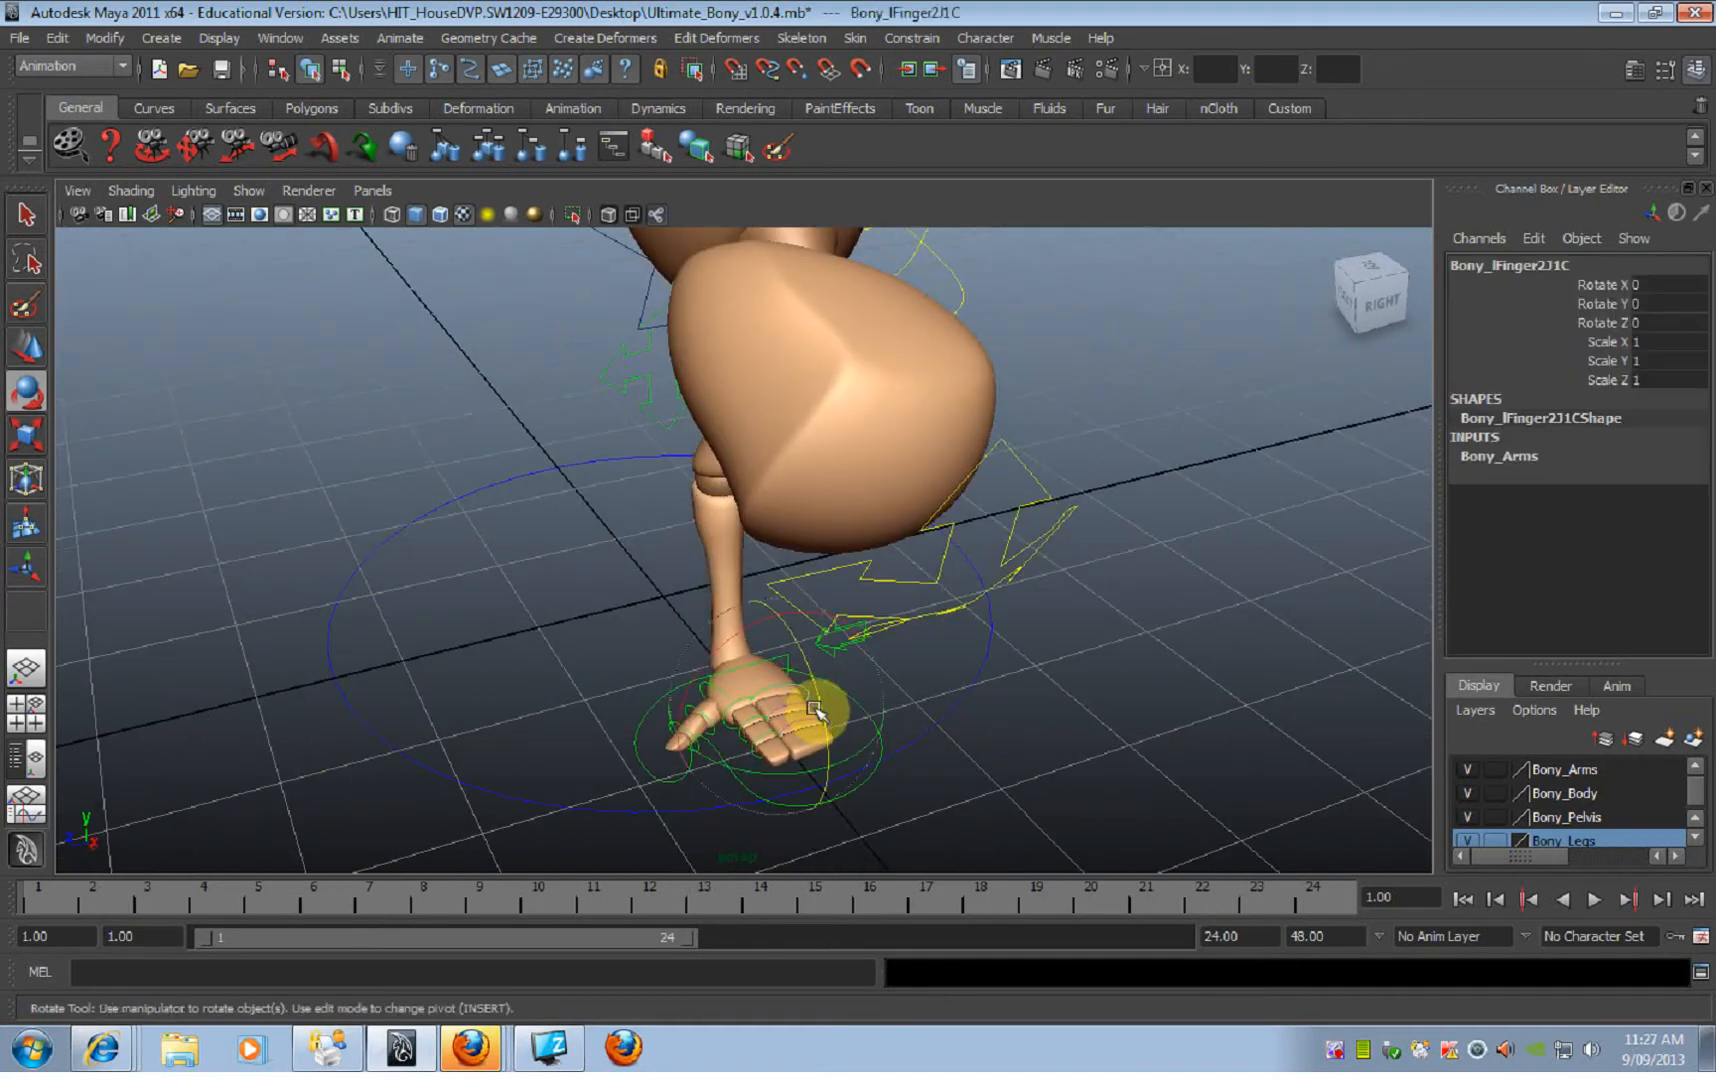
key("w")
left_click(817, 714, "shift")
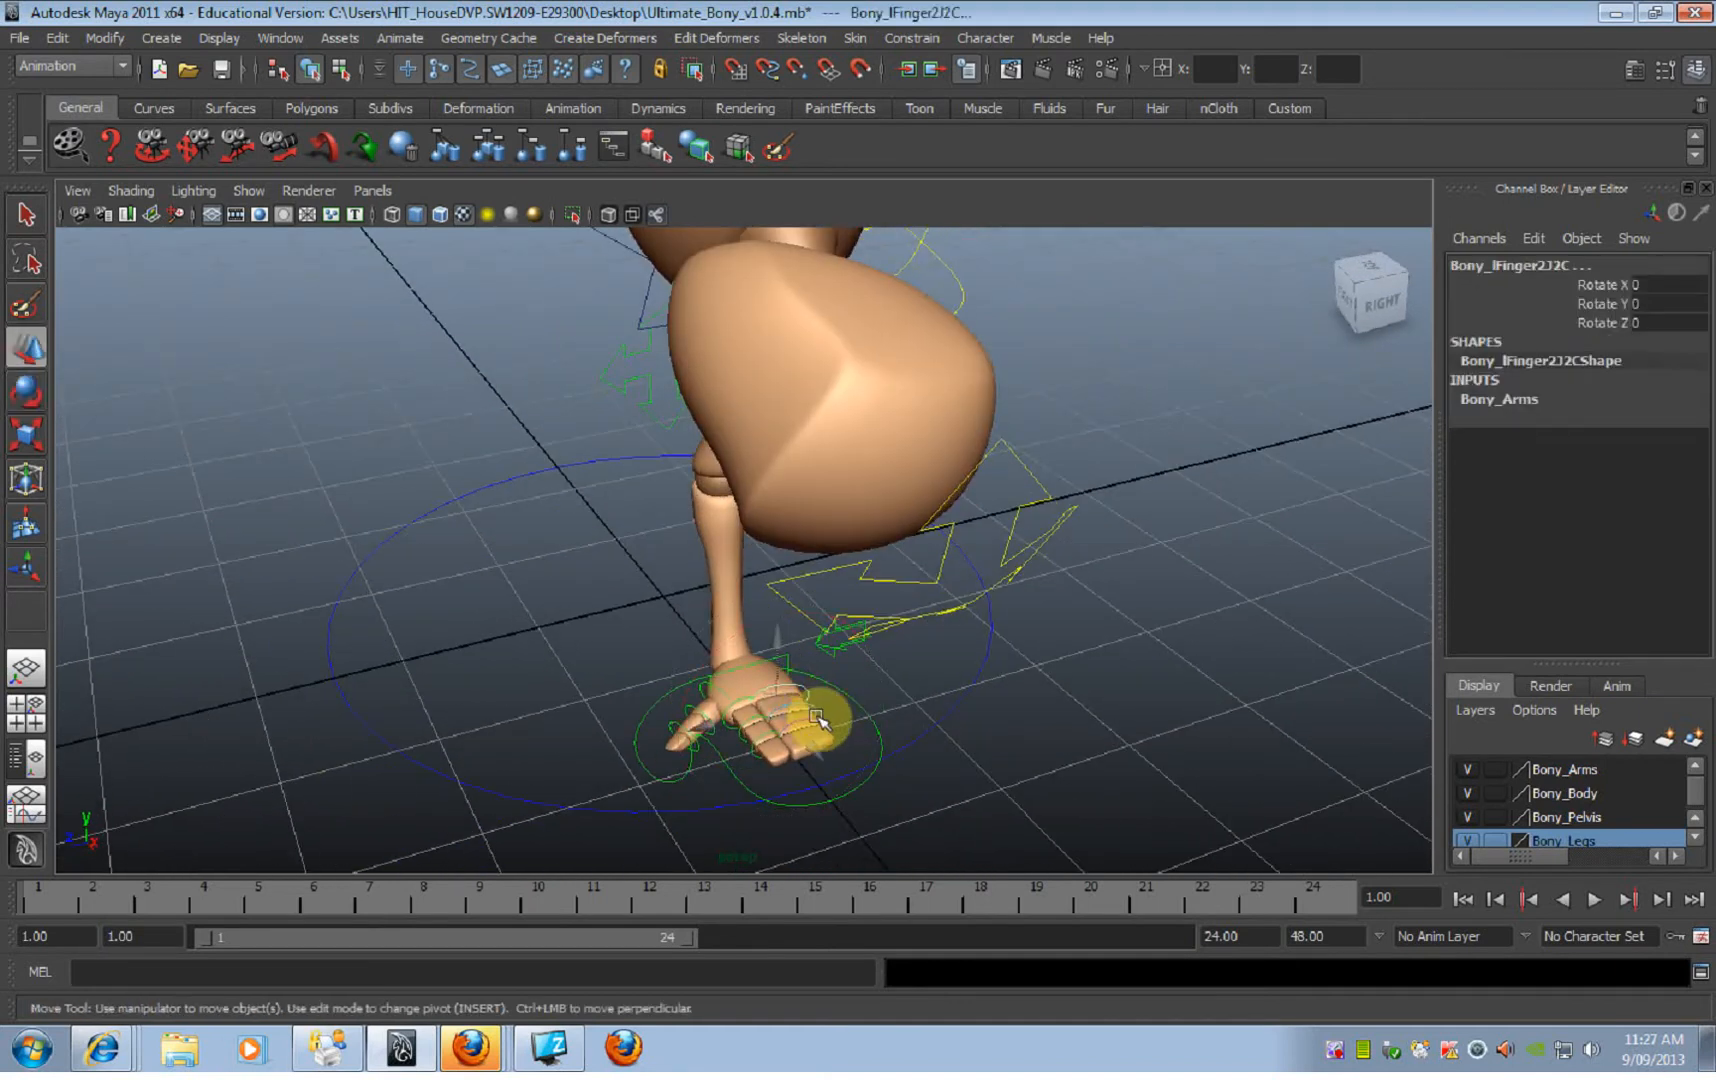
left_click_drag(817, 718, 812, 728, "alt")
key("e")
left_click_drag(855, 801, 862, 793)
left_click_drag(700, 778, 709, 720, "alt")
mouse_move(770, 645)
left_mouse_down("alt")
mouse_move(705, 645)
mouse_move(755, 657)
left_mouse_up("alt")
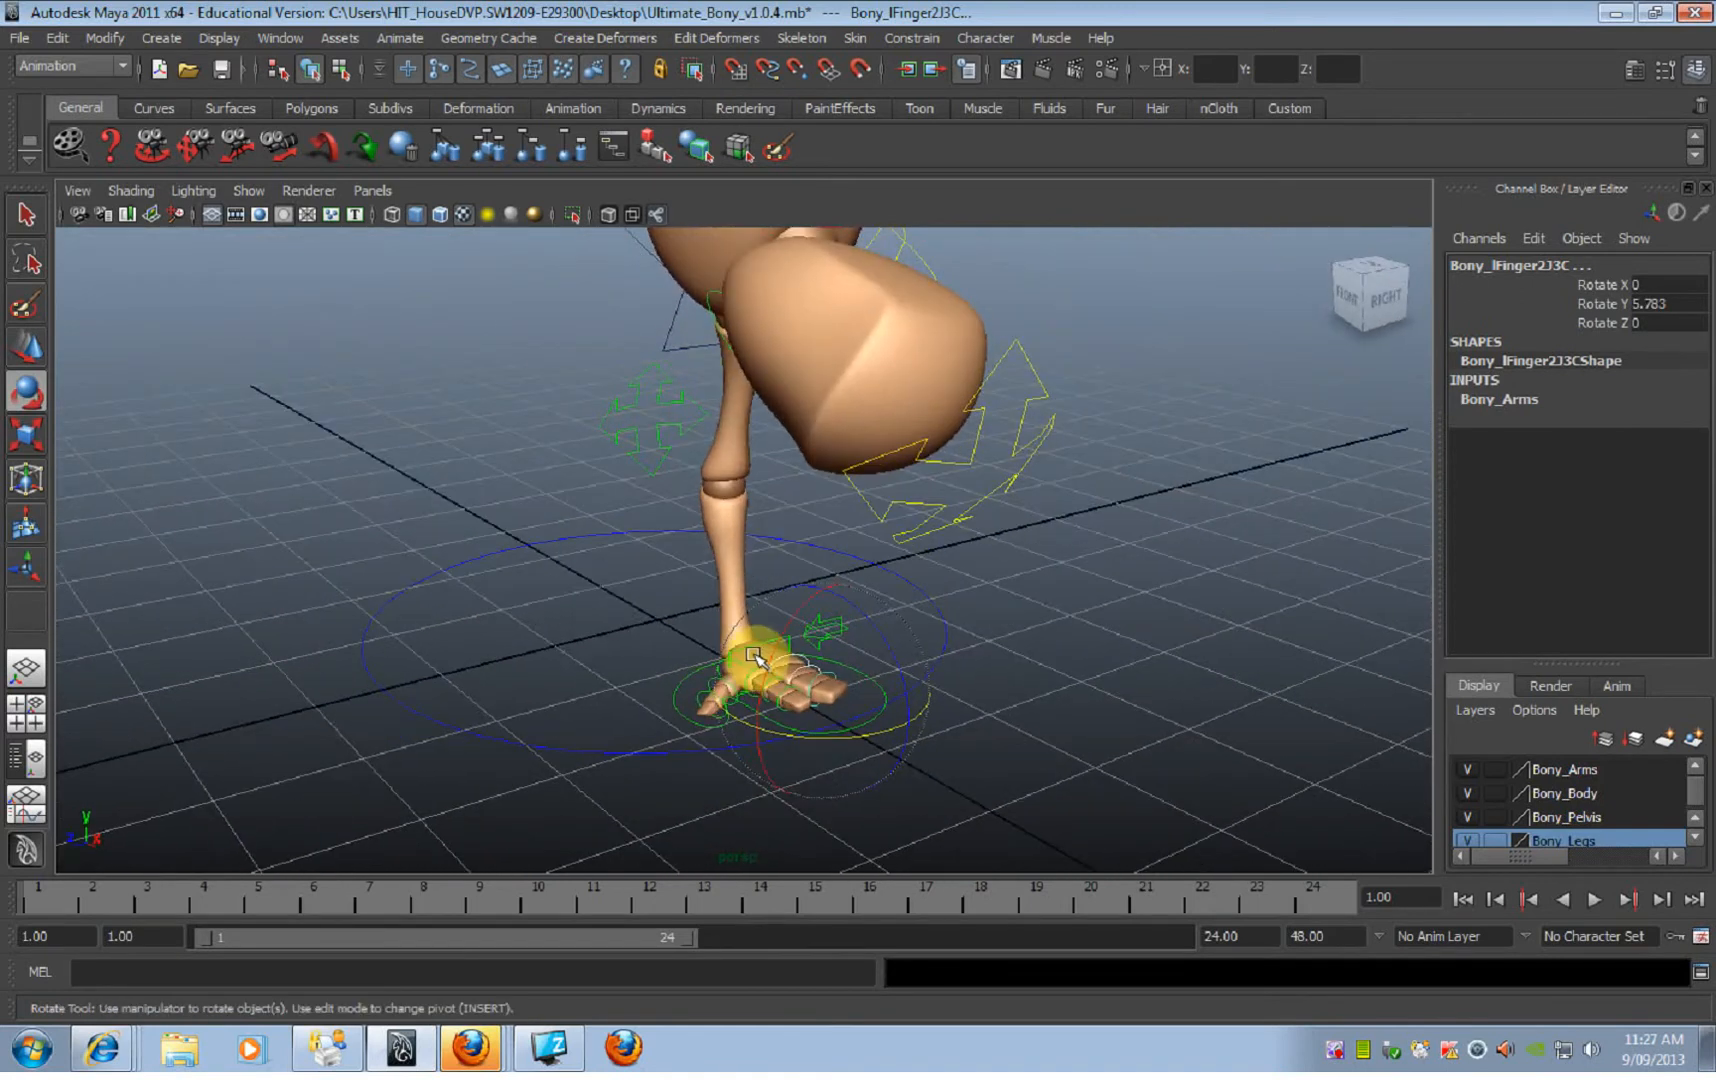
Step: Redirect the supporting arm's elbow by moving the left elbow IK control to about X -4.17, Y -4.80 and Z 3.38
left_click_drag(724, 541, 674, 444, "alt")
left_click(680, 430)
left_click(680, 430)
left_click_drag(785, 487, 755, 487, "alt")
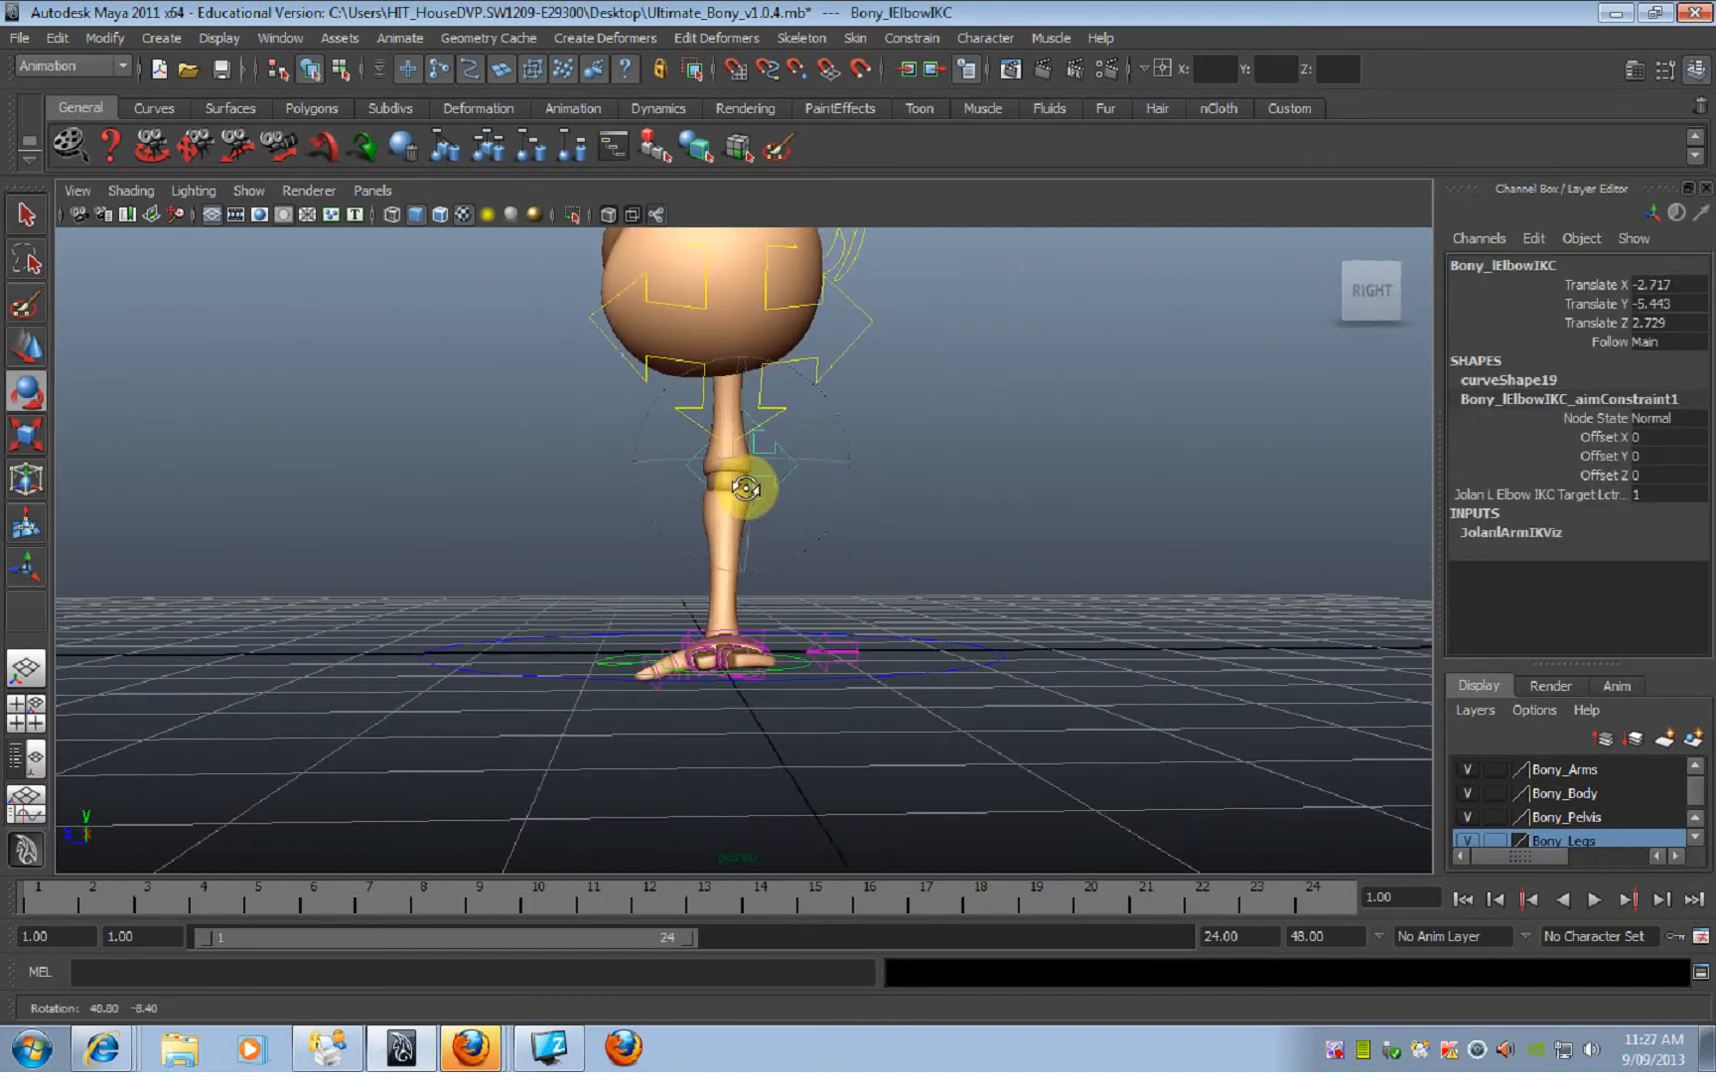
key("w")
left_click_drag(510, 482, 325, 486)
left_click_drag(510, 470, 705, 465, "alt")
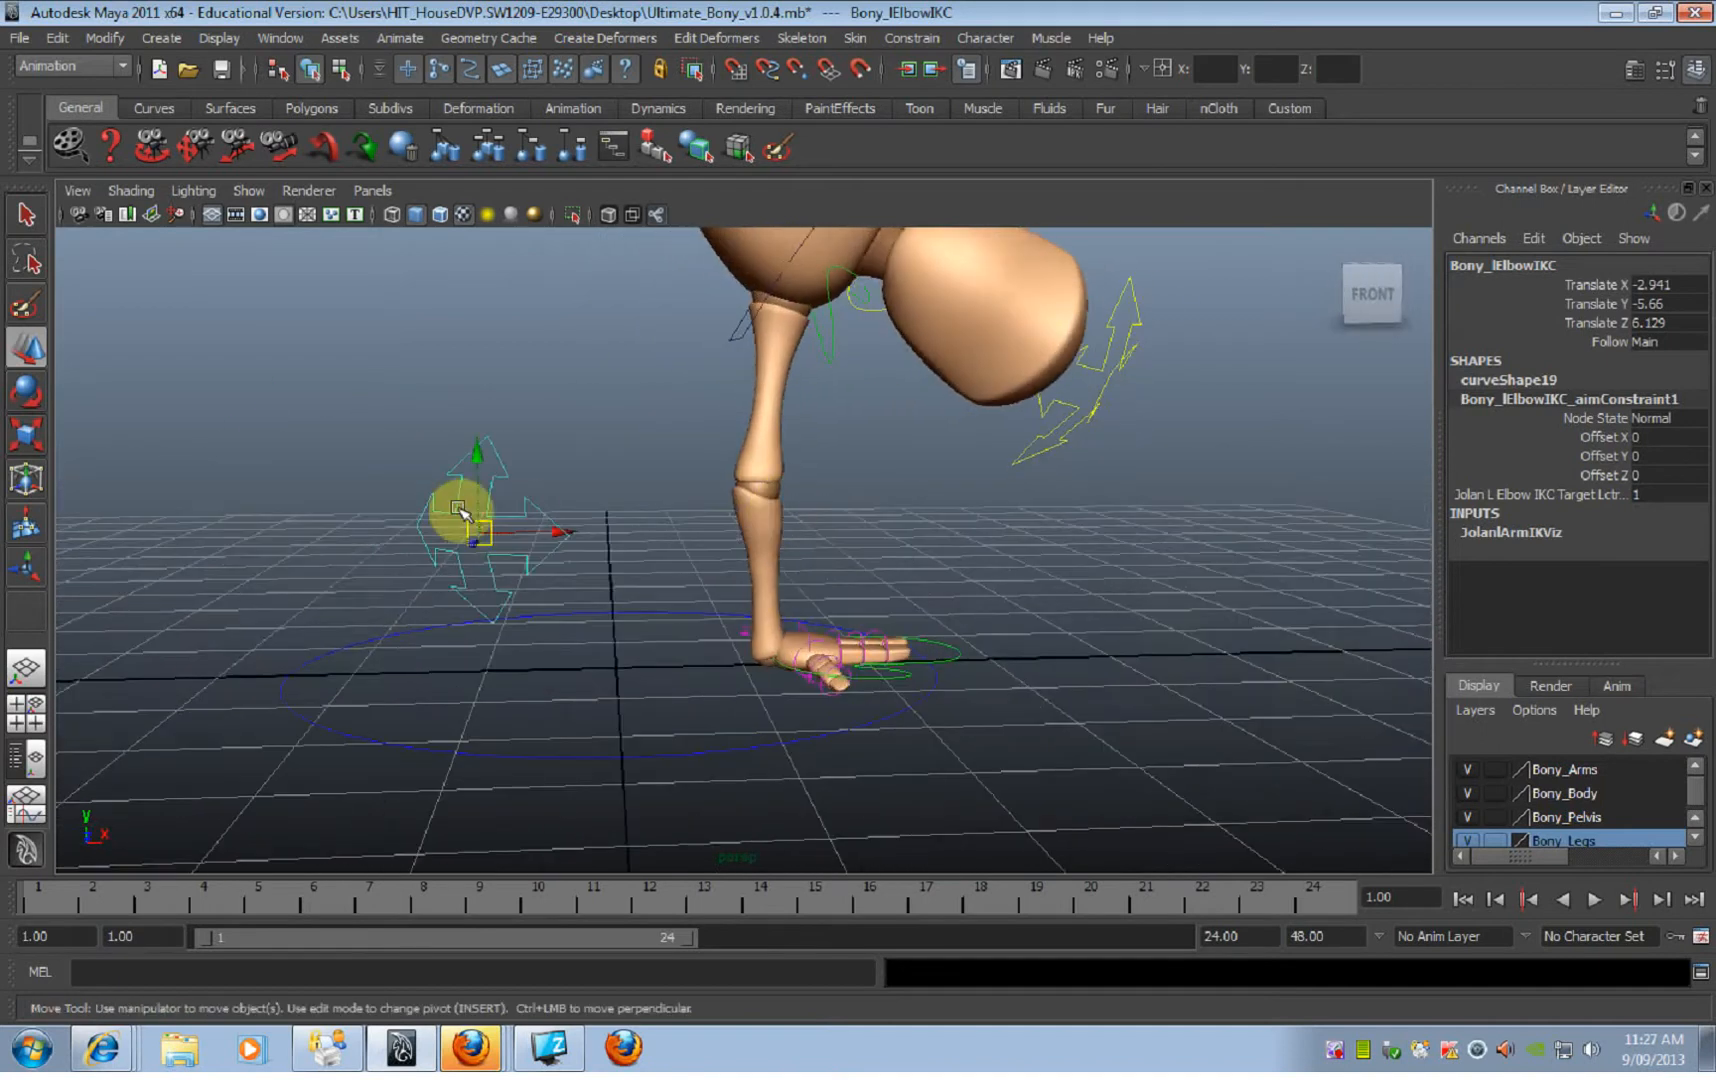
left_click_drag(543, 527, 803, 628)
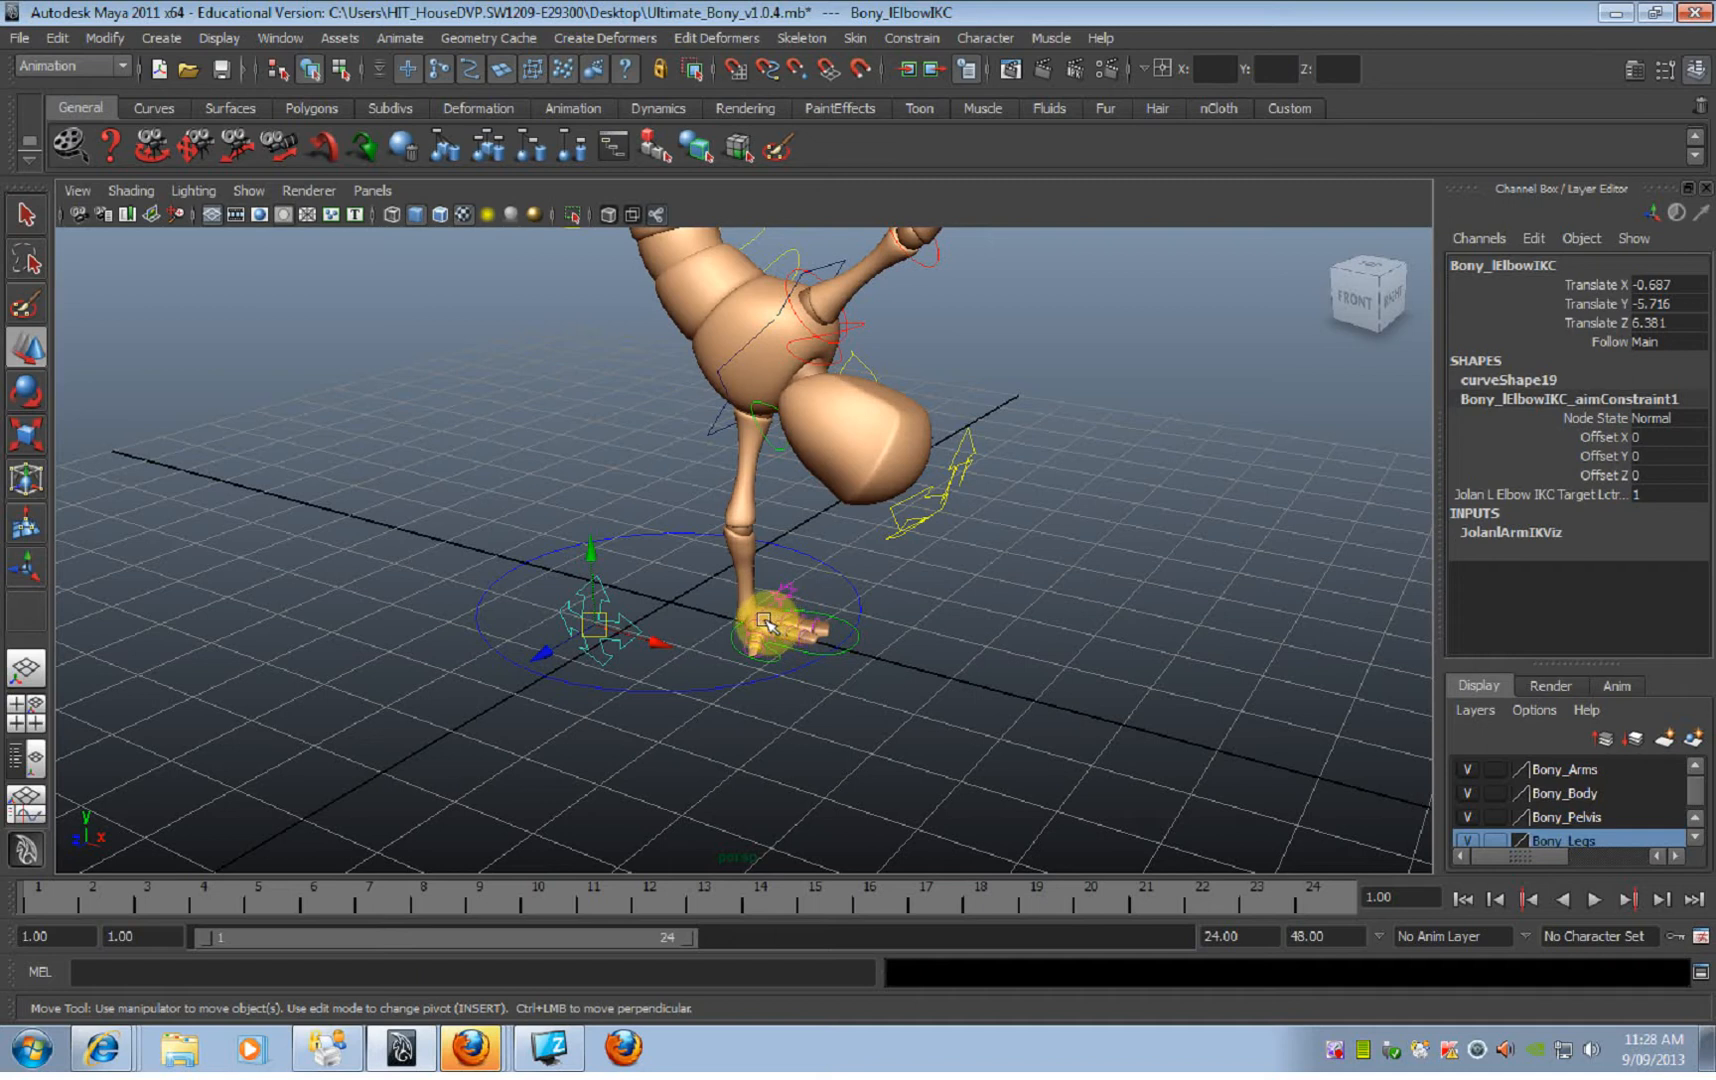
left_click_drag(750, 624, 619, 493, "alt")
left_click_drag(721, 536, 706, 498, "alt")
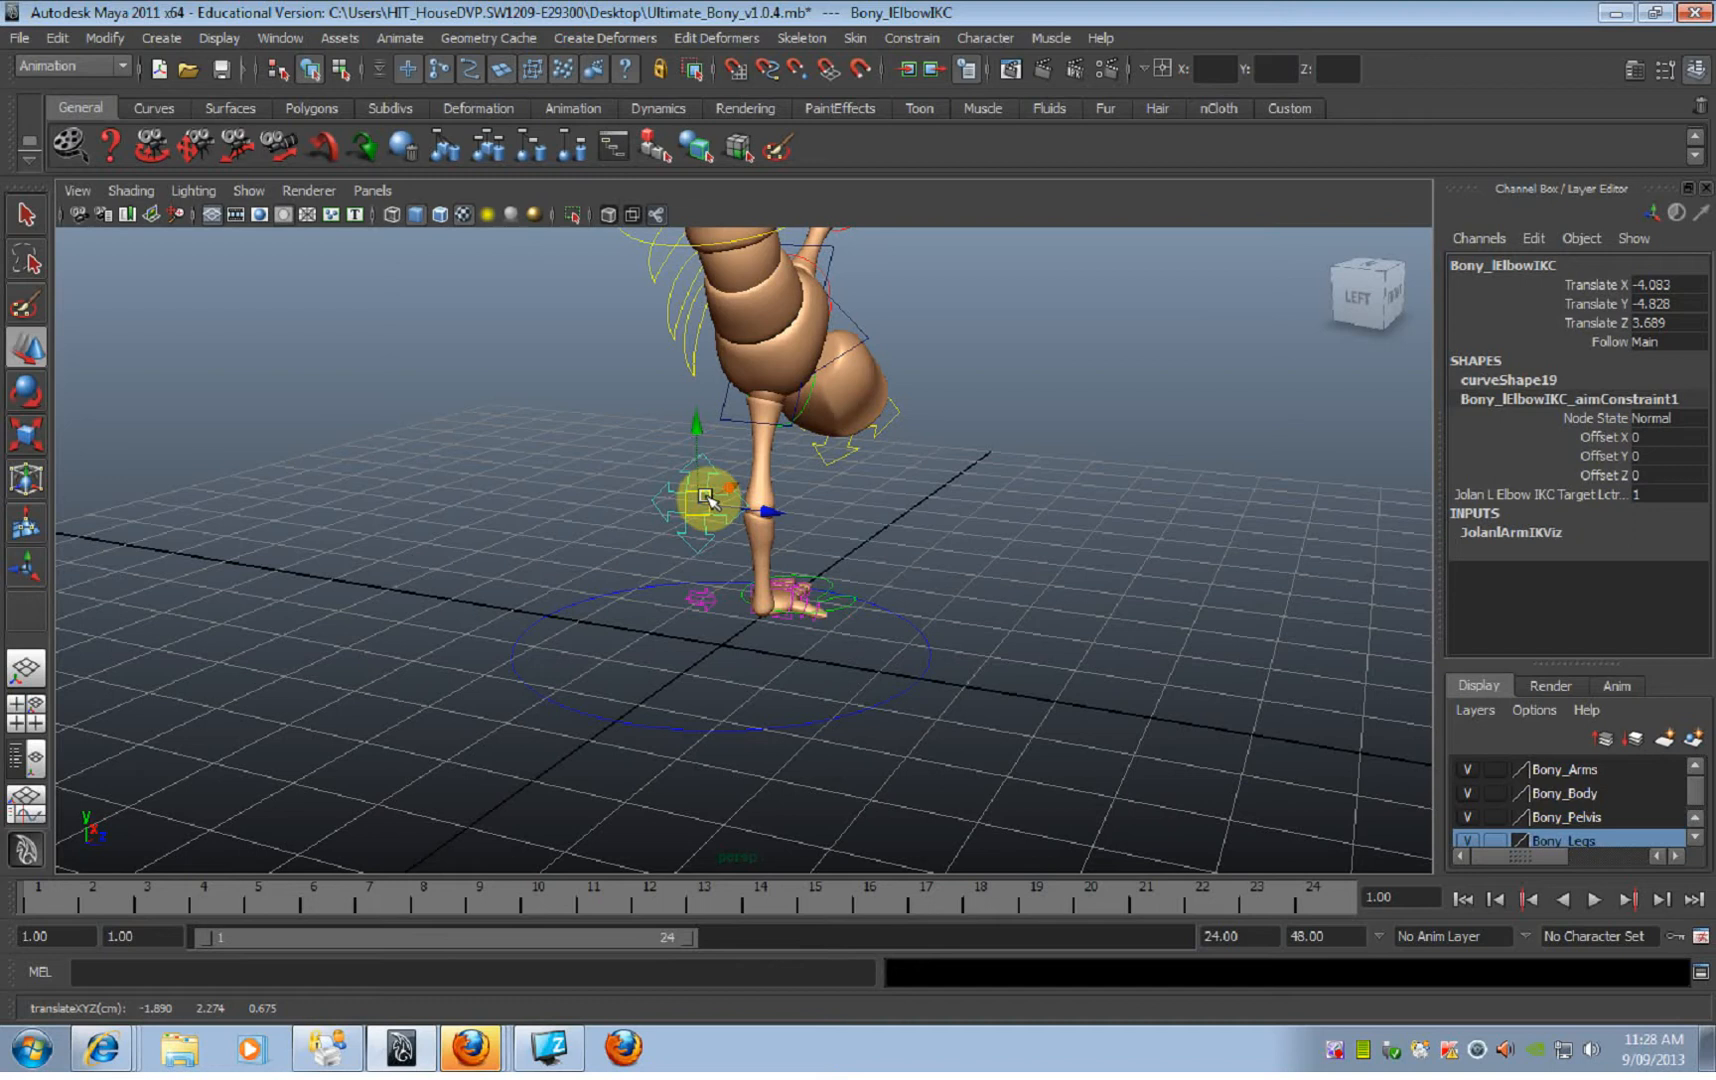
left_click_drag(839, 528, 839, 521, "alt")
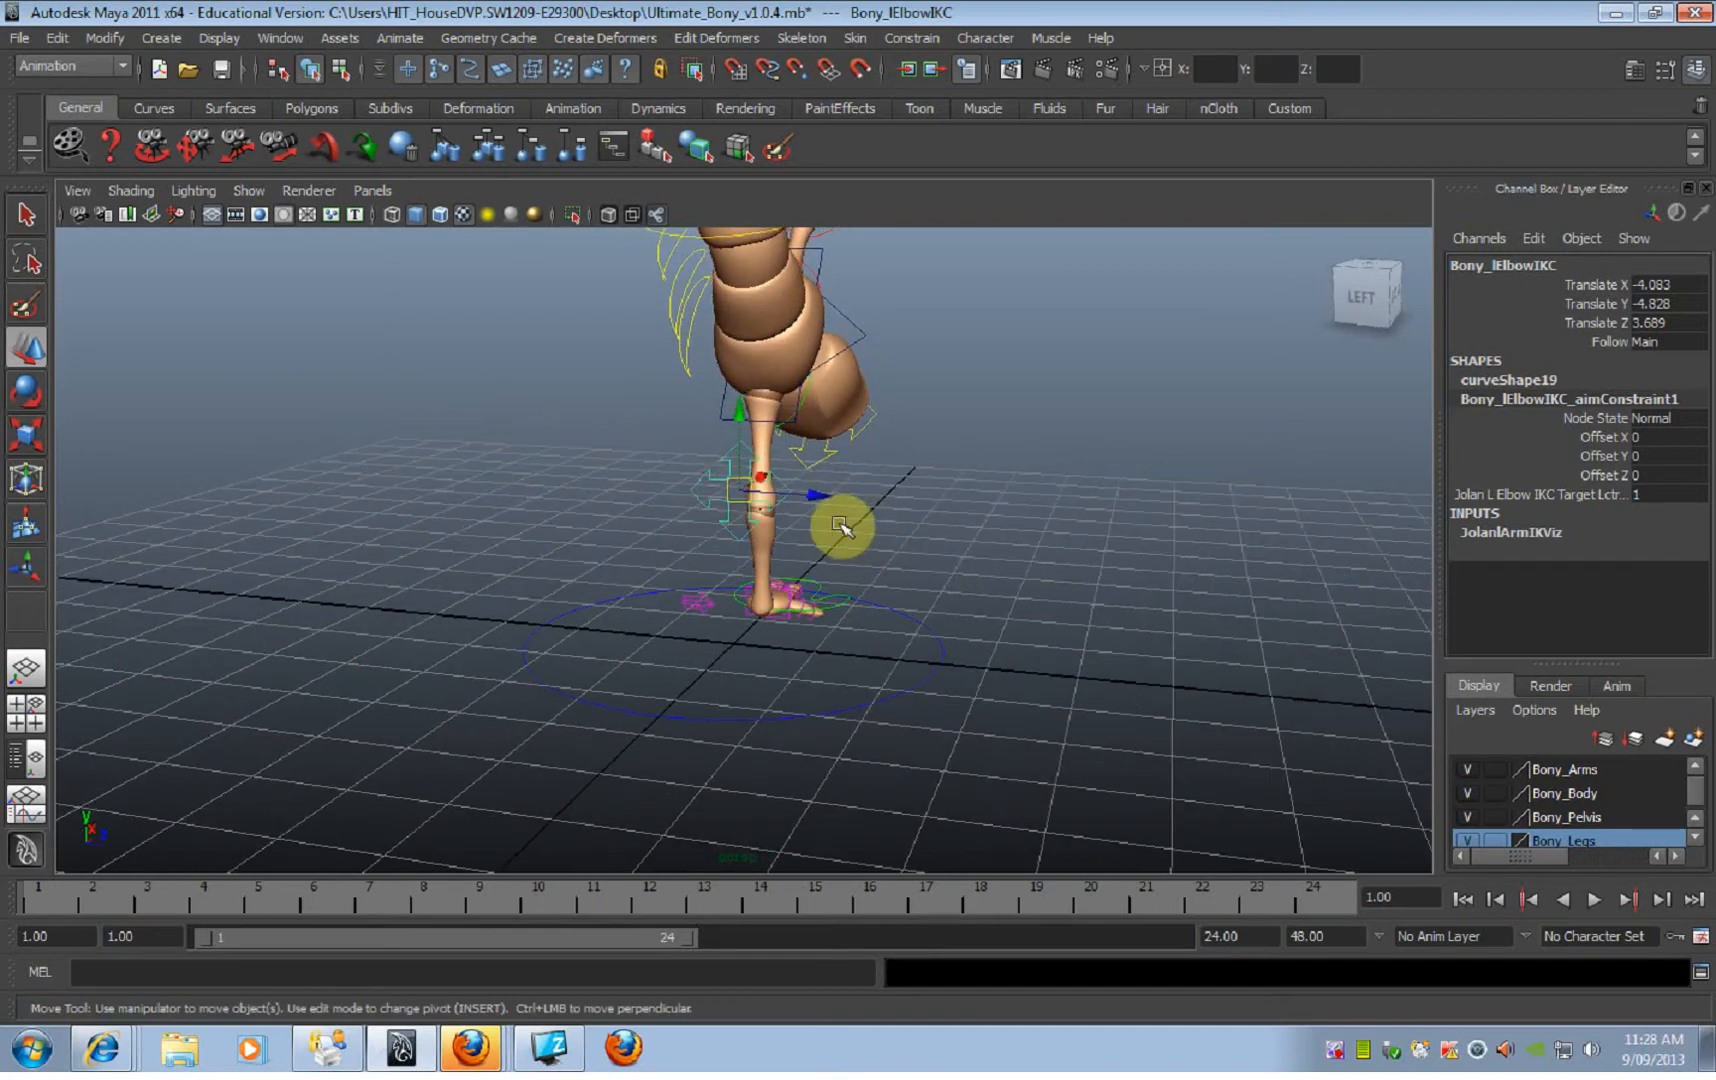
left_click_drag(727, 492, 712, 490)
left_click_drag(881, 536, 693, 513, "alt")
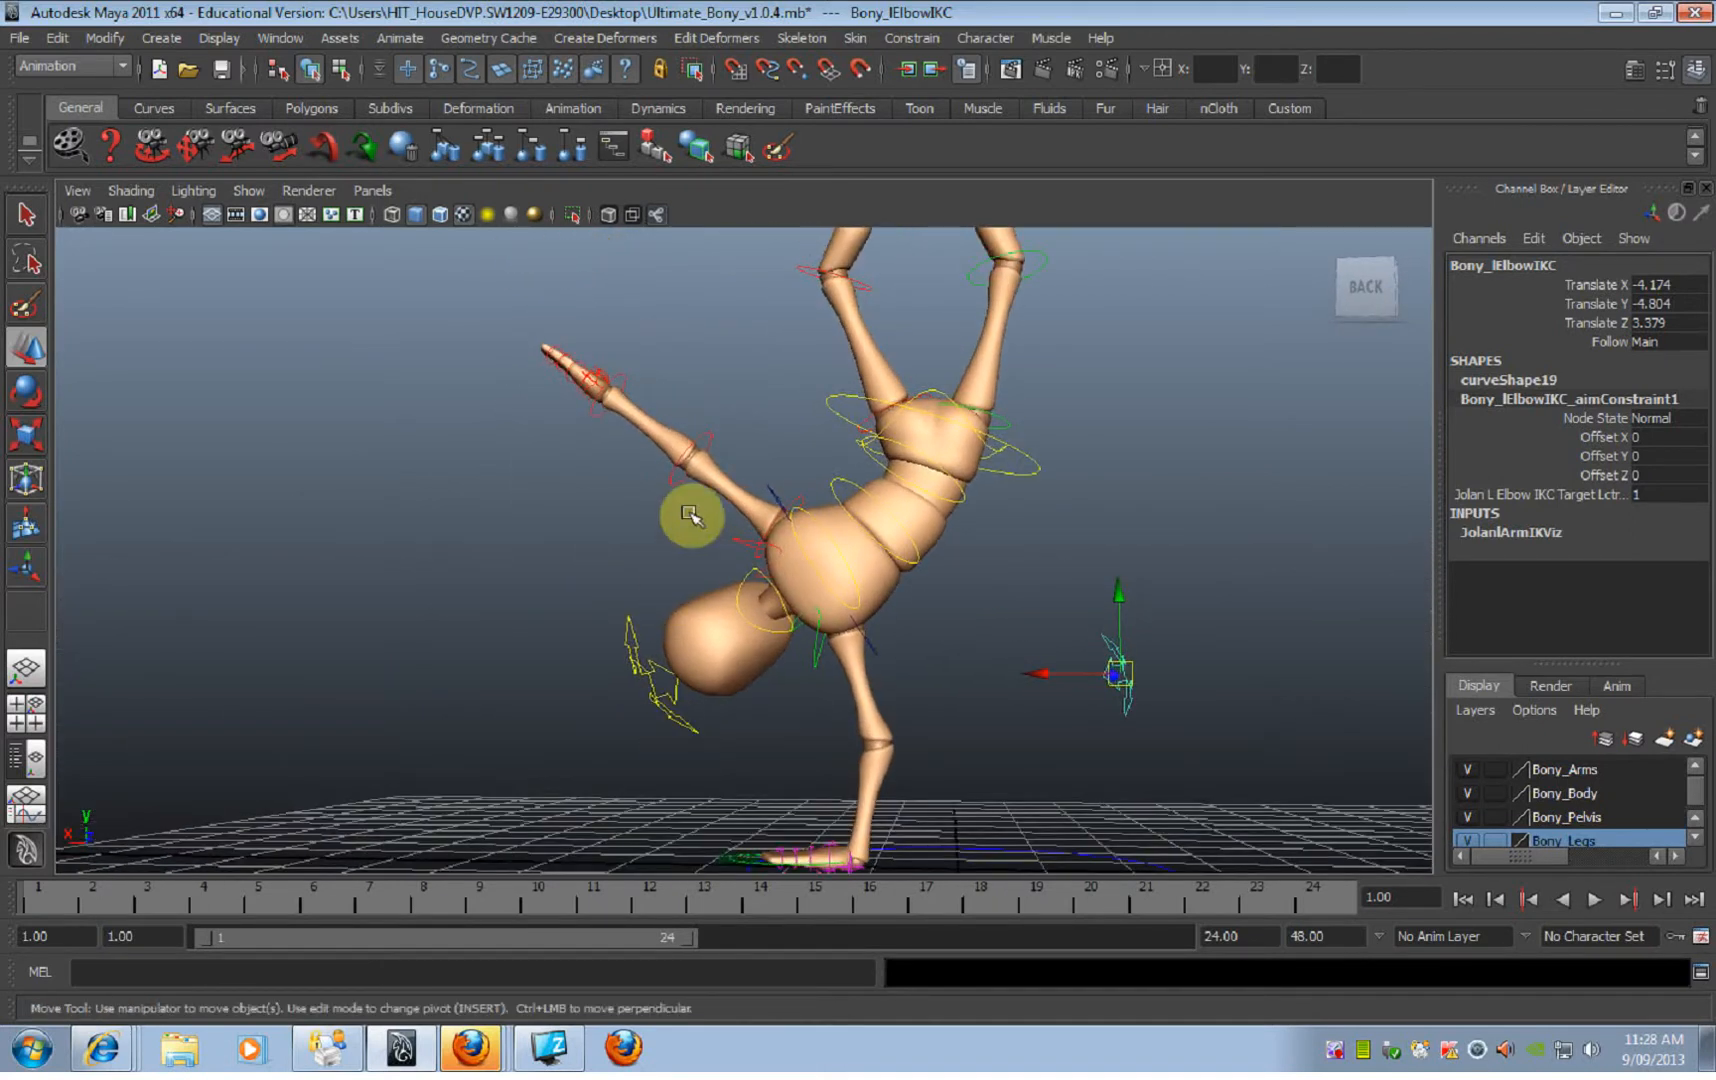
Step: Twist the free right arm by rotating its shoulder FK control to about X 176.6 and Z 19.7
left_click(708, 434)
key("e")
left_click_drag(622, 433, 793, 487, "alt")
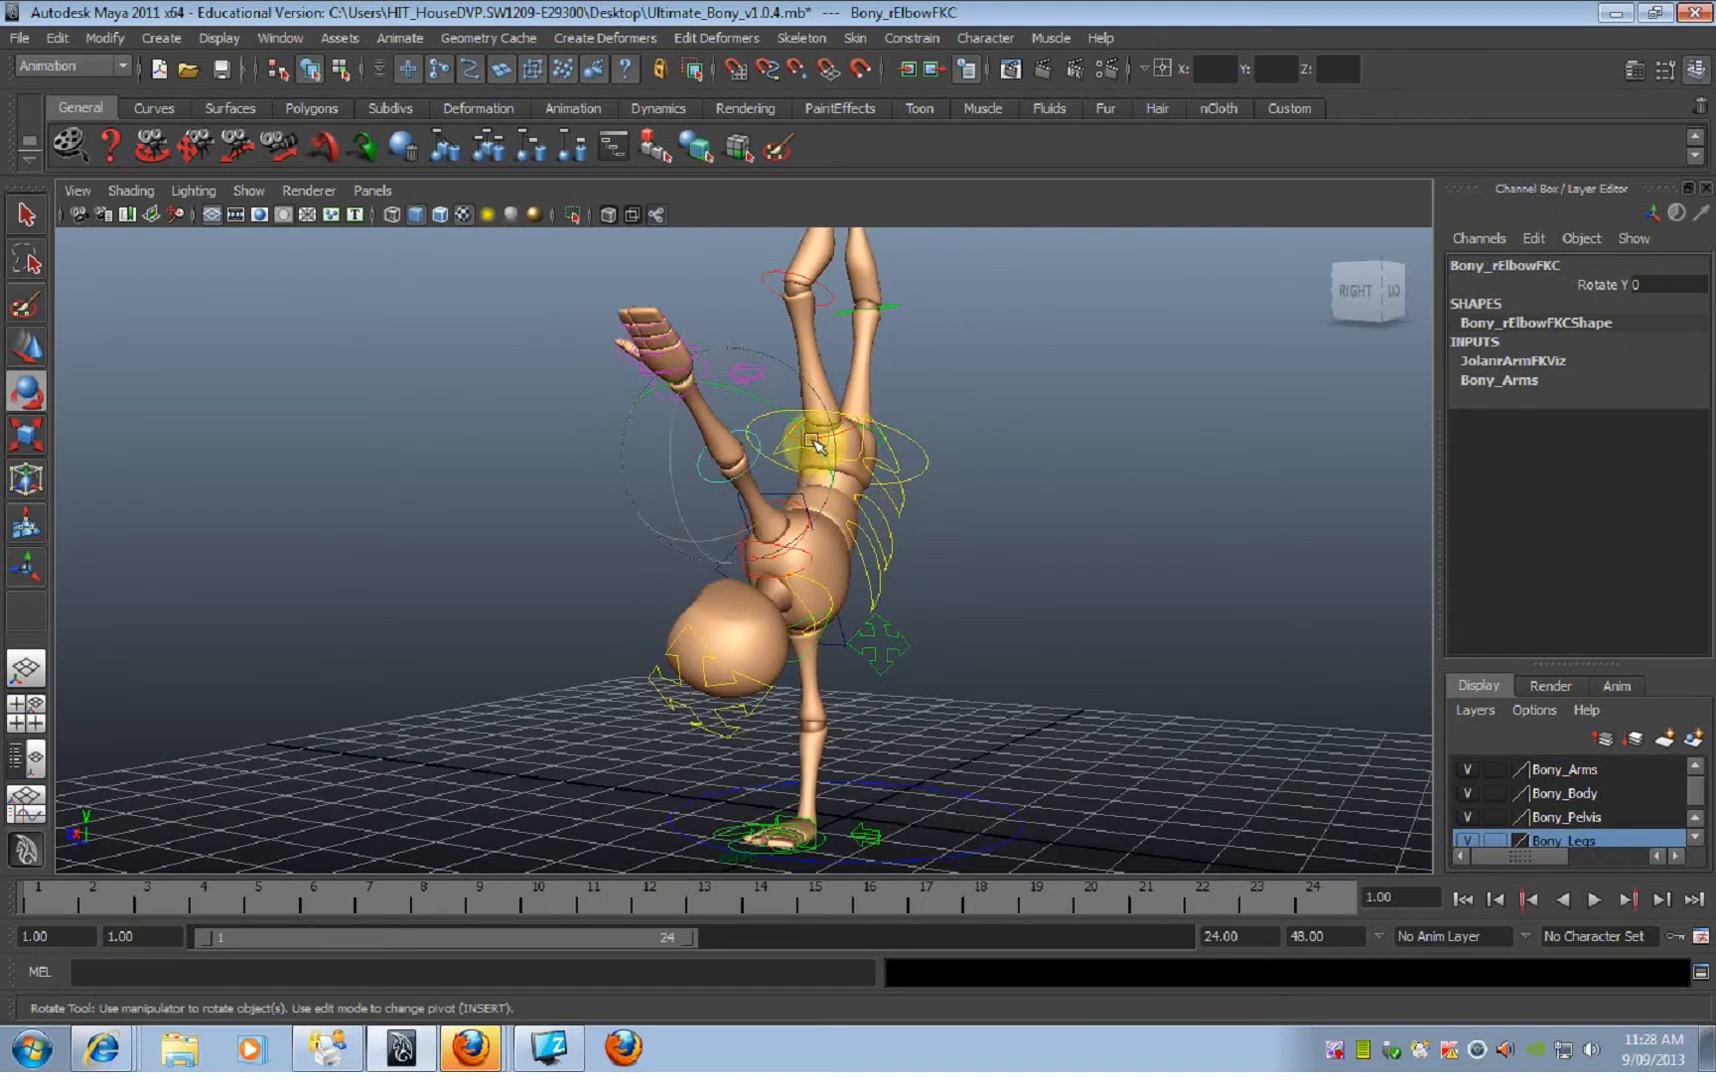
left_click_drag(817, 435, 462, 570)
left_click_drag(1046, 693, 1004, 645, "alt")
left_click(1004, 645)
left_click(810, 495)
left_click_drag(804, 506, 465, 622, "alt")
left_click_drag(791, 622, 870, 478)
key("ctrl+z")
left_click_drag(1003, 555, 847, 599, "alt")
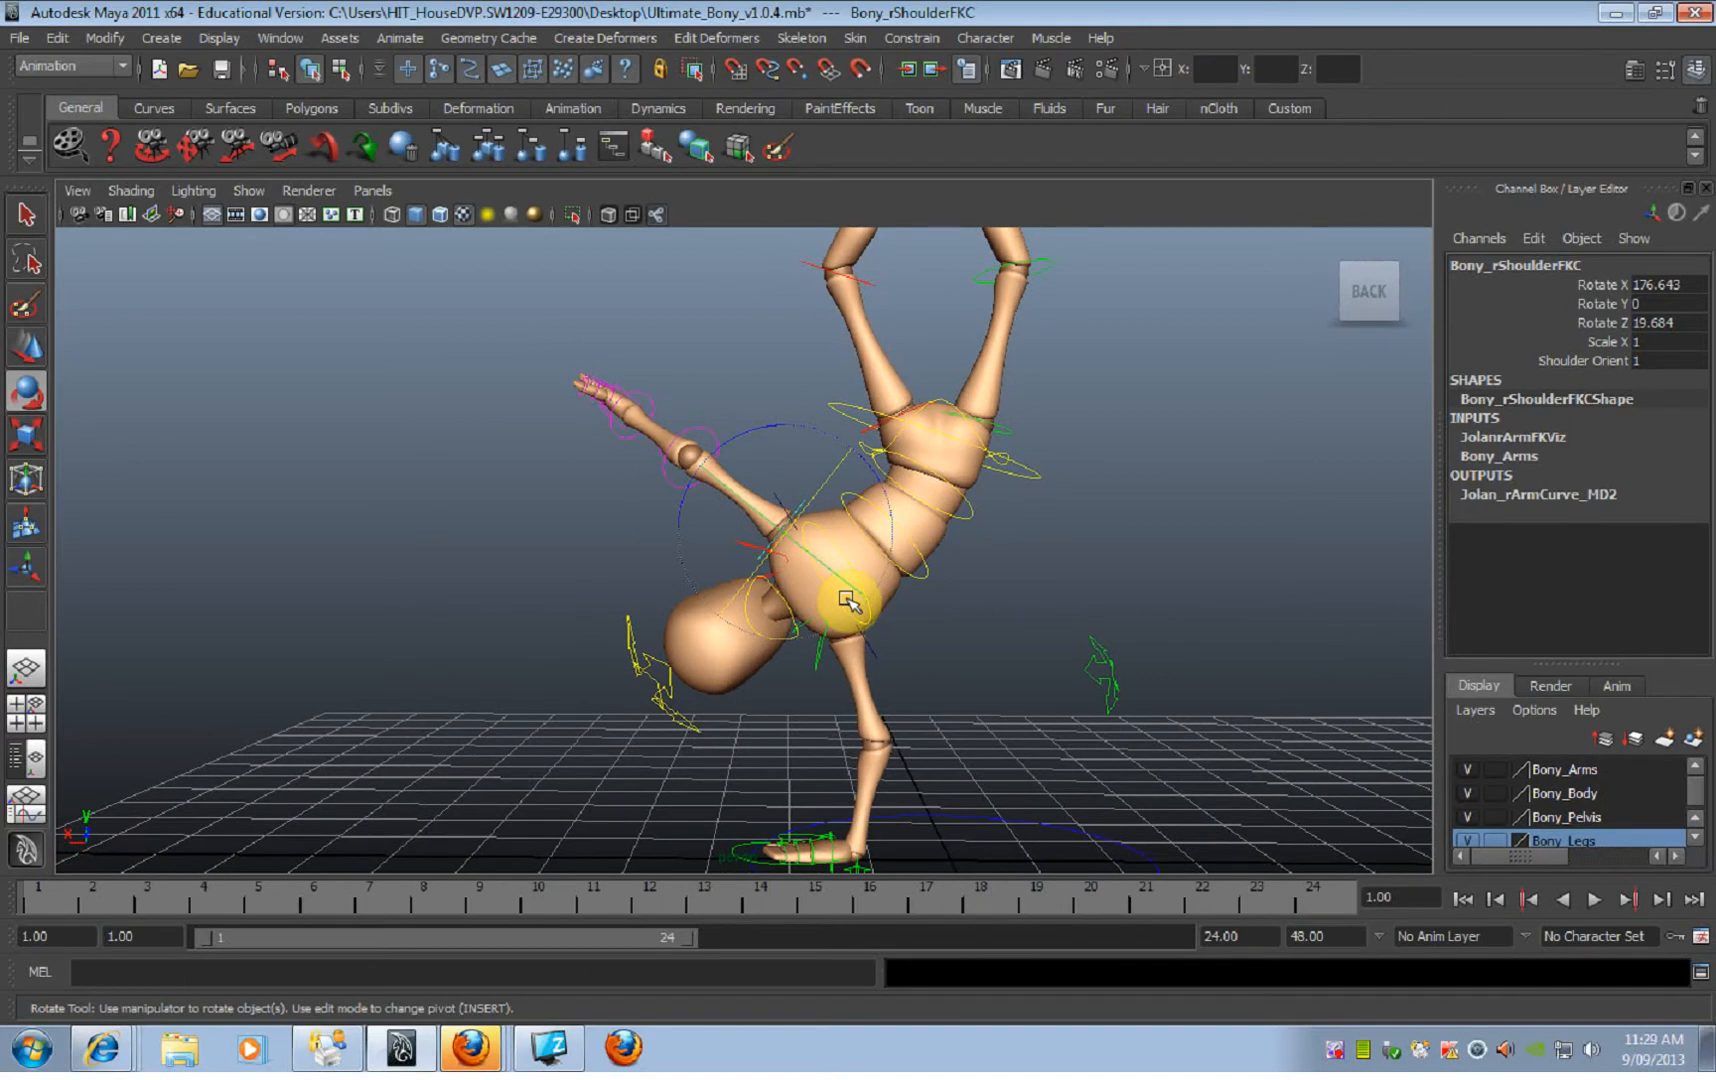
Step: Bend the right arm by rotating its elbow FK control to about 83.6 on Rotate Y
left_click_drag(701, 467, 872, 486, "alt")
left_click(695, 428)
left_click_drag(766, 475, 848, 566, "alt")
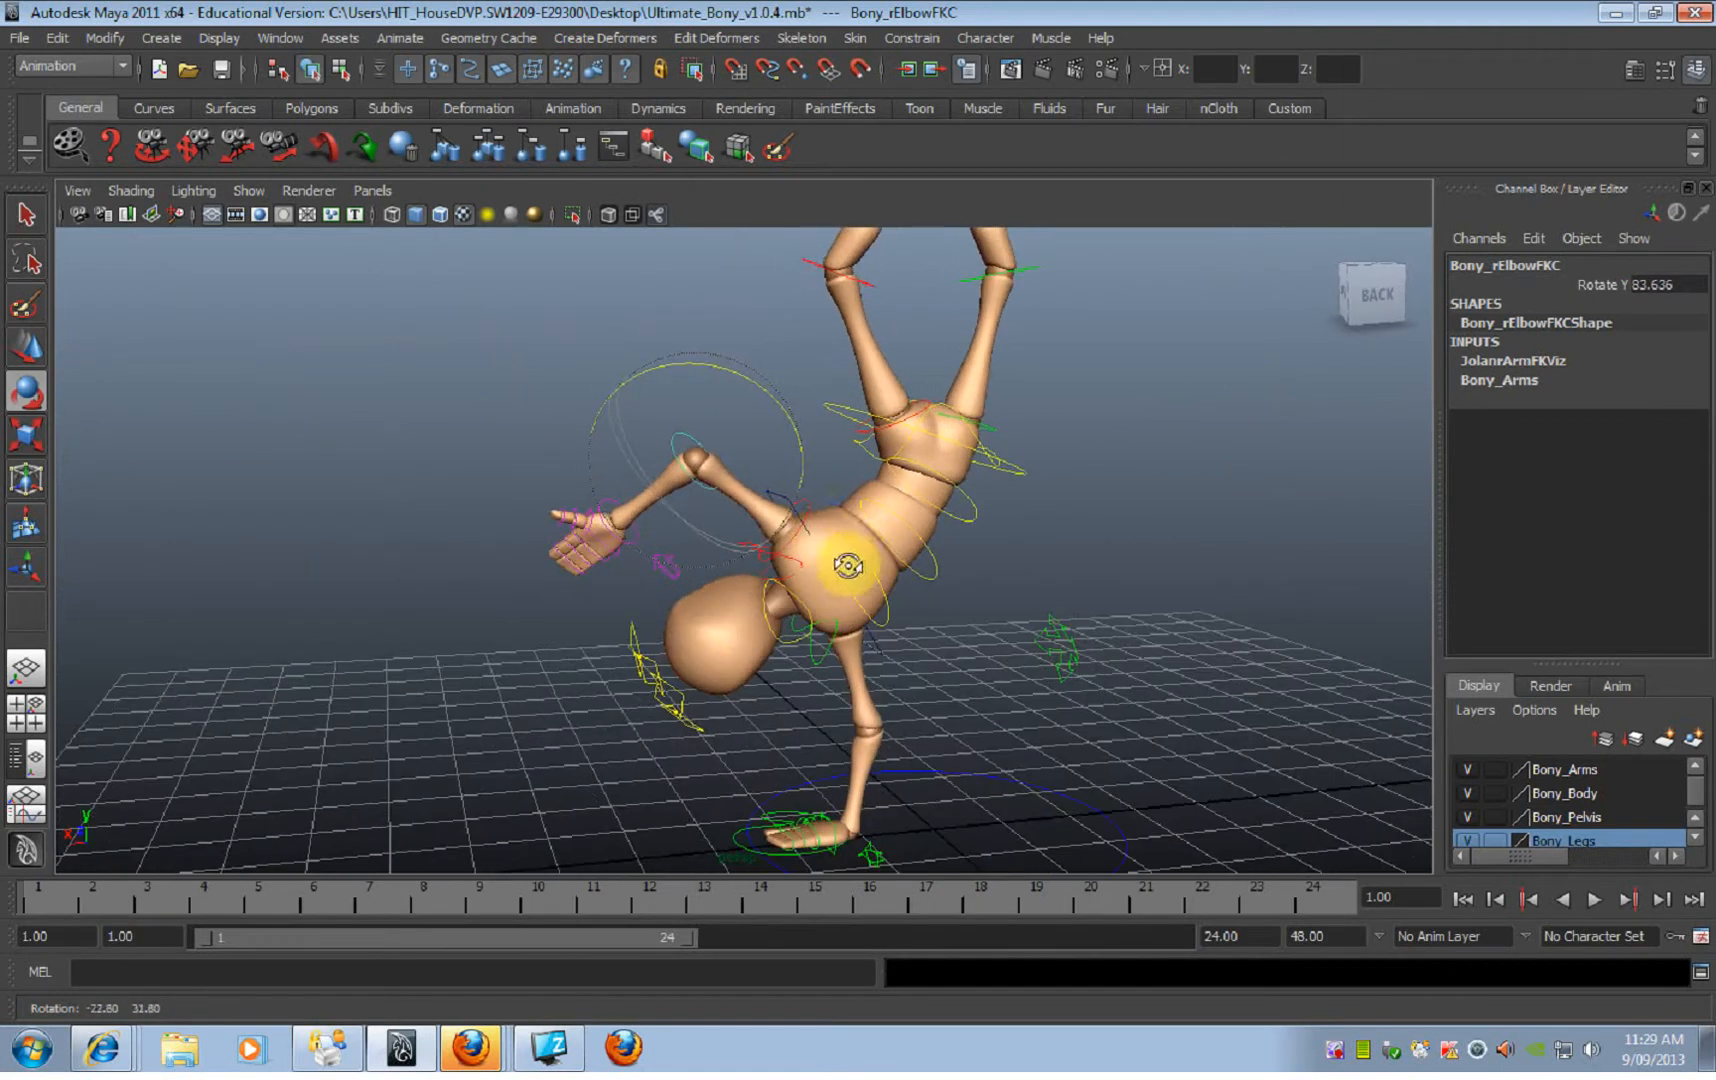
left_click(706, 285)
Step: Turn the bent right arm by rotating its shoulder FK control to about 95.9 on Rotate X
left_click_drag(766, 486, 766, 299, "alt")
left_click(713, 443)
left_click(766, 299)
left_click(807, 507)
left_click_drag(807, 507, 866, 510, "alt")
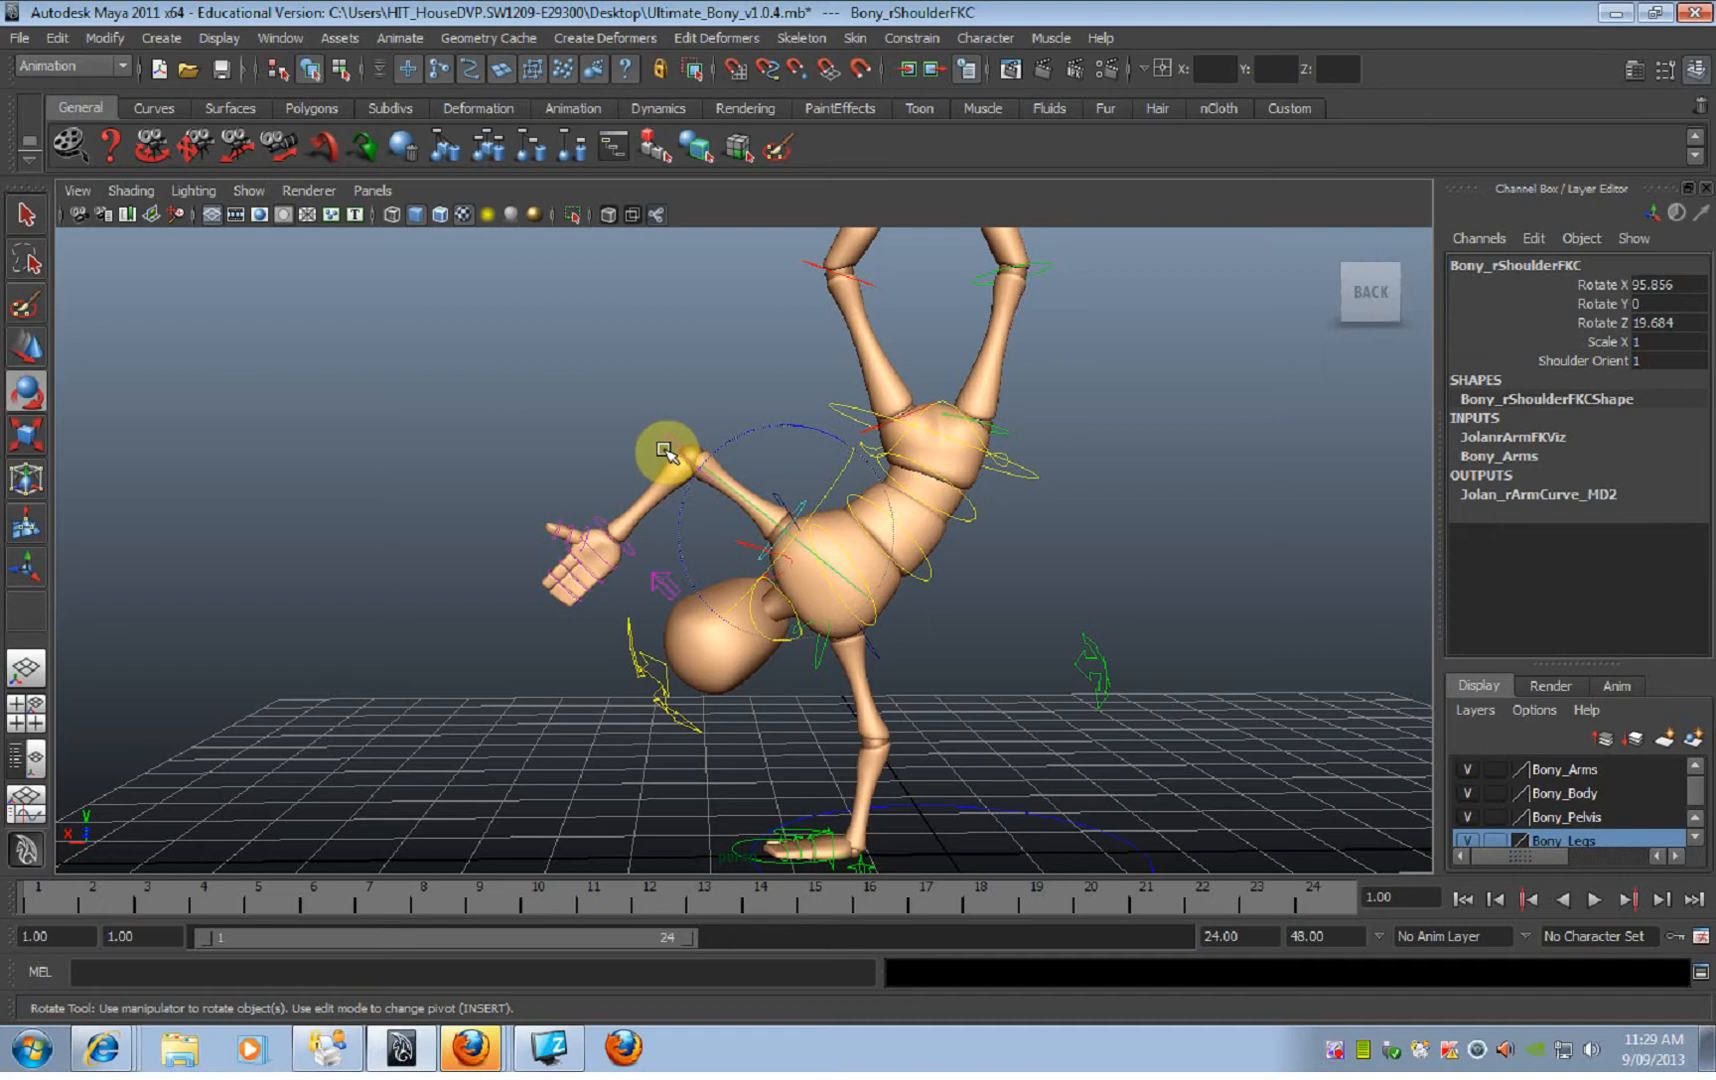
Step: Bend the right elbow the opposite way and rotate the shoulder FK control to about 277.4 on Rotate X
left_click(680, 445)
left_click_drag(778, 395, 728, 536)
left_click(812, 490)
left_click_drag(812, 490, 718, 588)
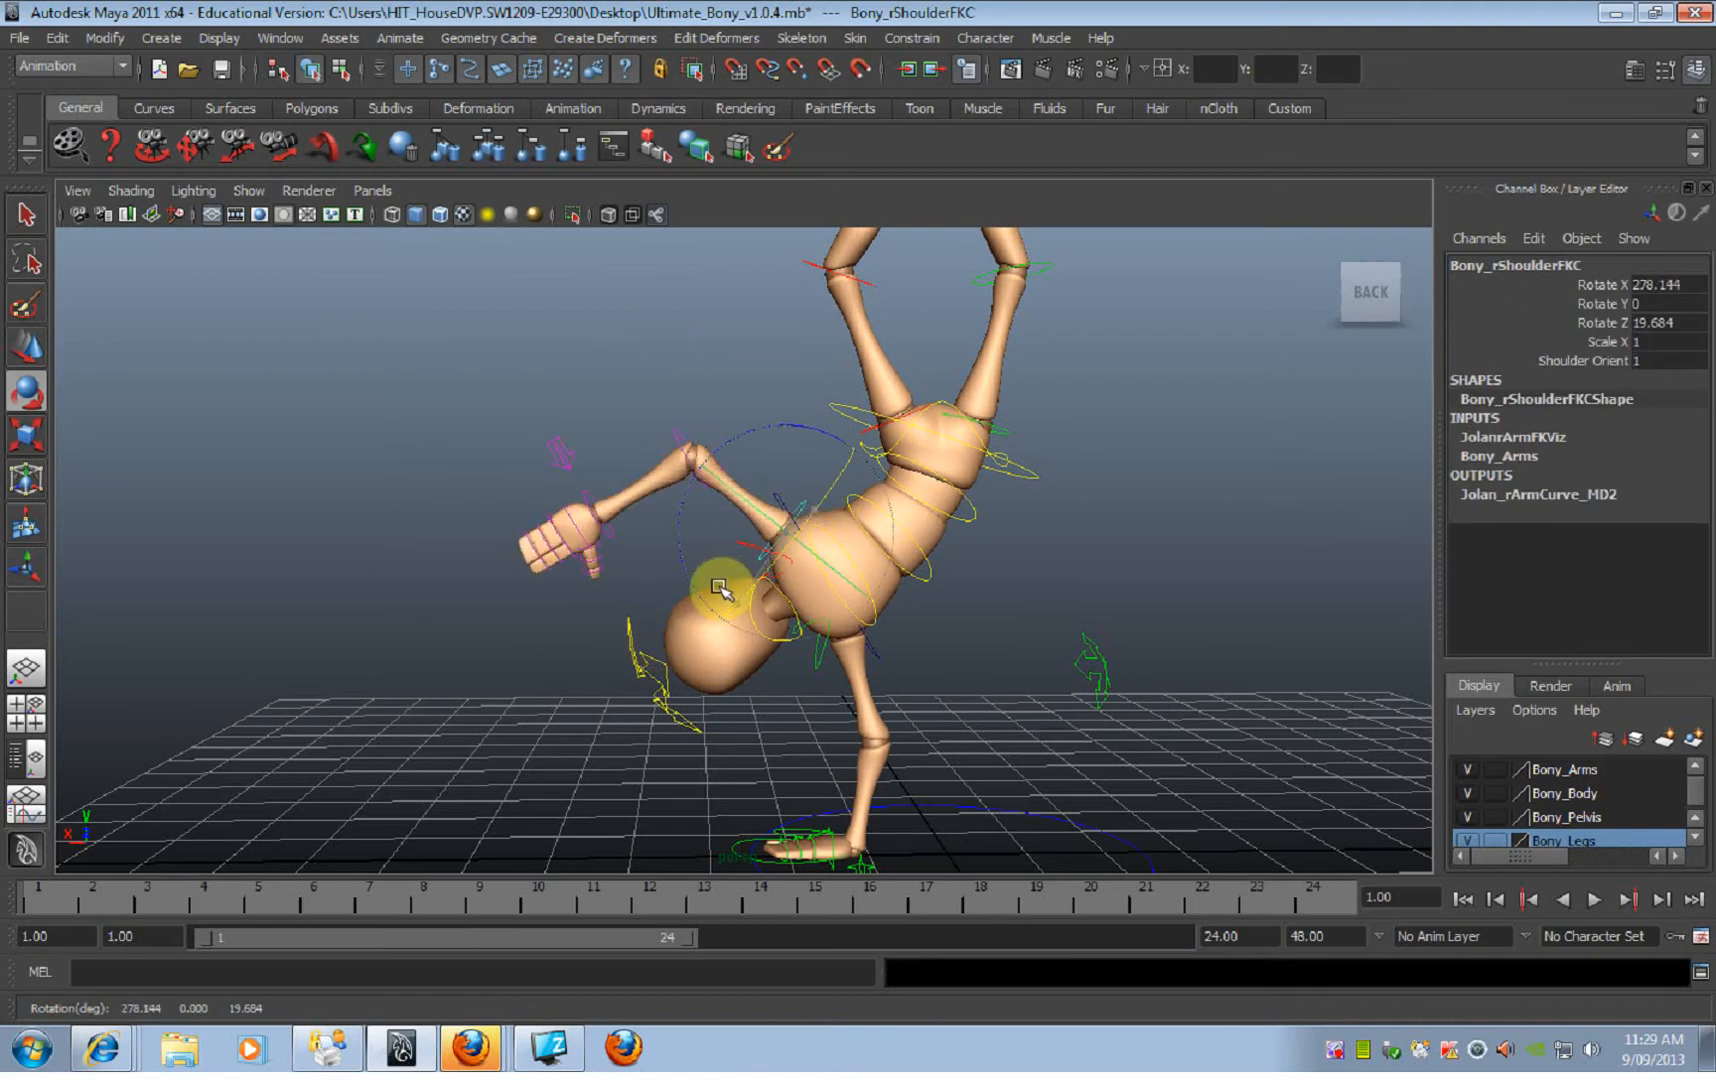
mouse_move(736, 437)
left_mouse_down("alt")
mouse_move(709, 432)
mouse_move(741, 430)
left_mouse_up("alt")
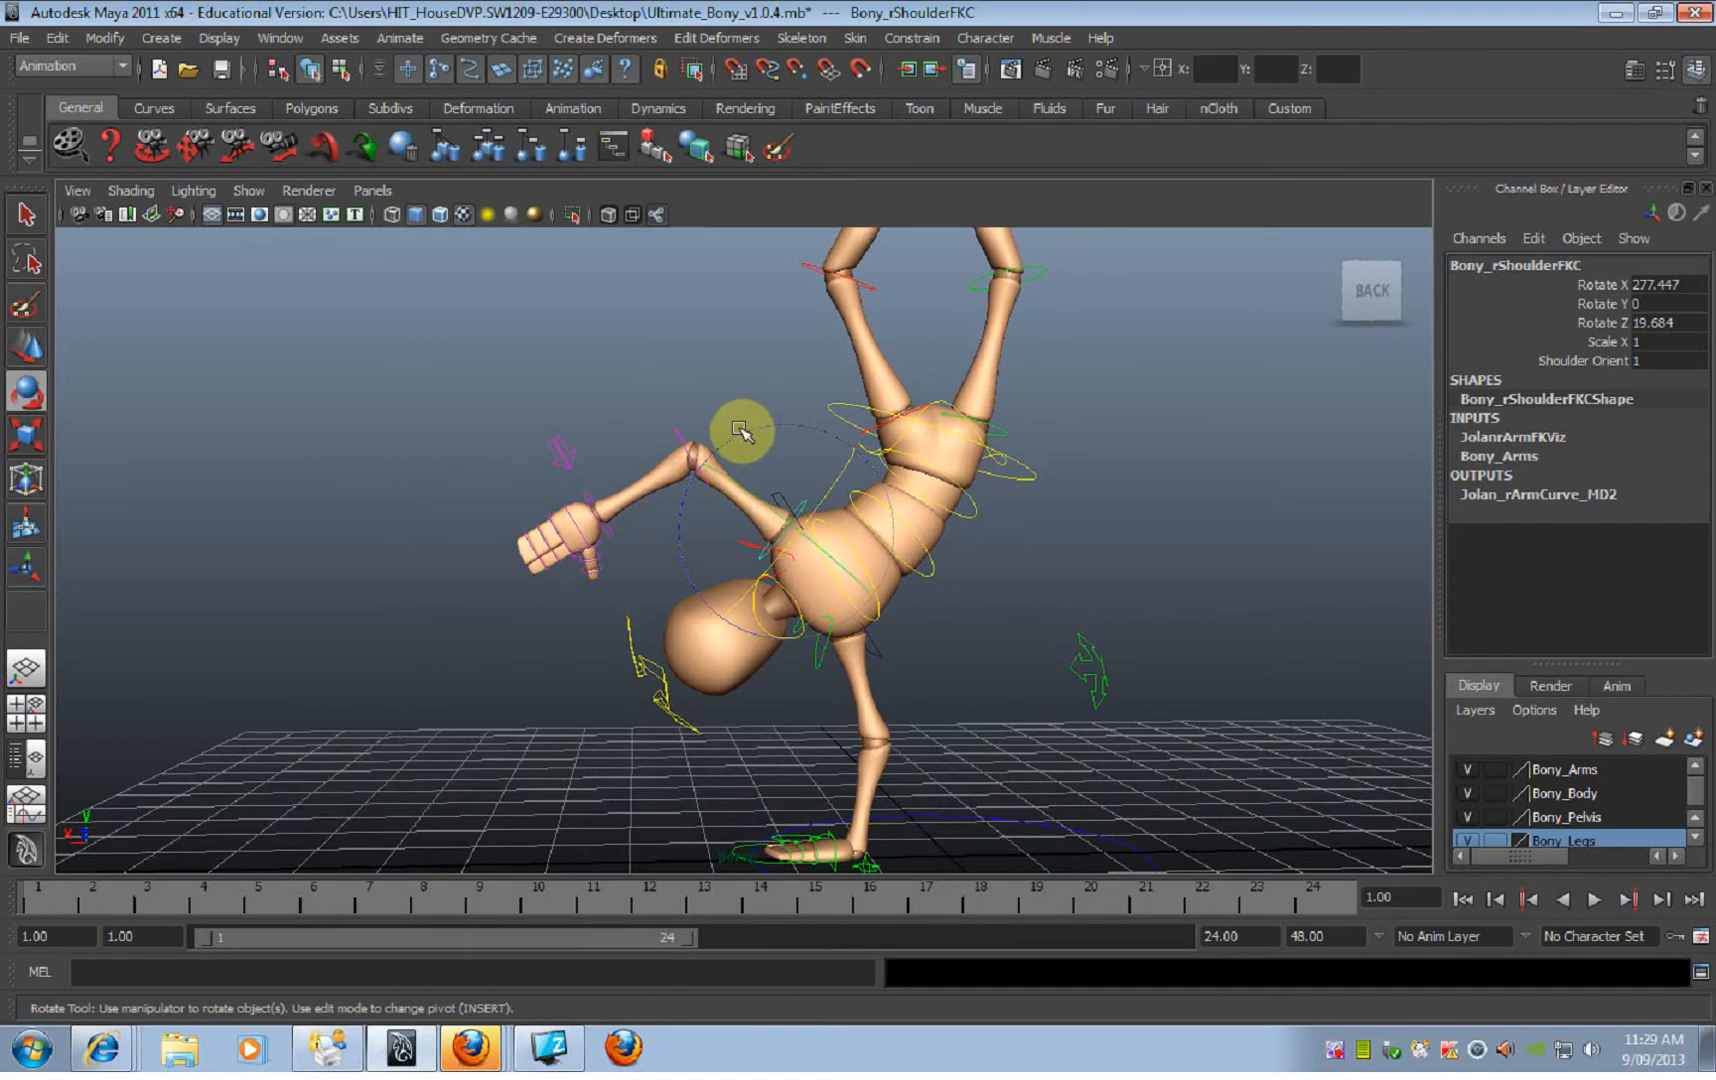
Step: Open up the bent right arm by raising the forearm with its elbow FK control
mouse_move(870, 550)
left_mouse_down("alt")
mouse_move(1002, 550)
mouse_move(875, 557)
left_mouse_up("alt")
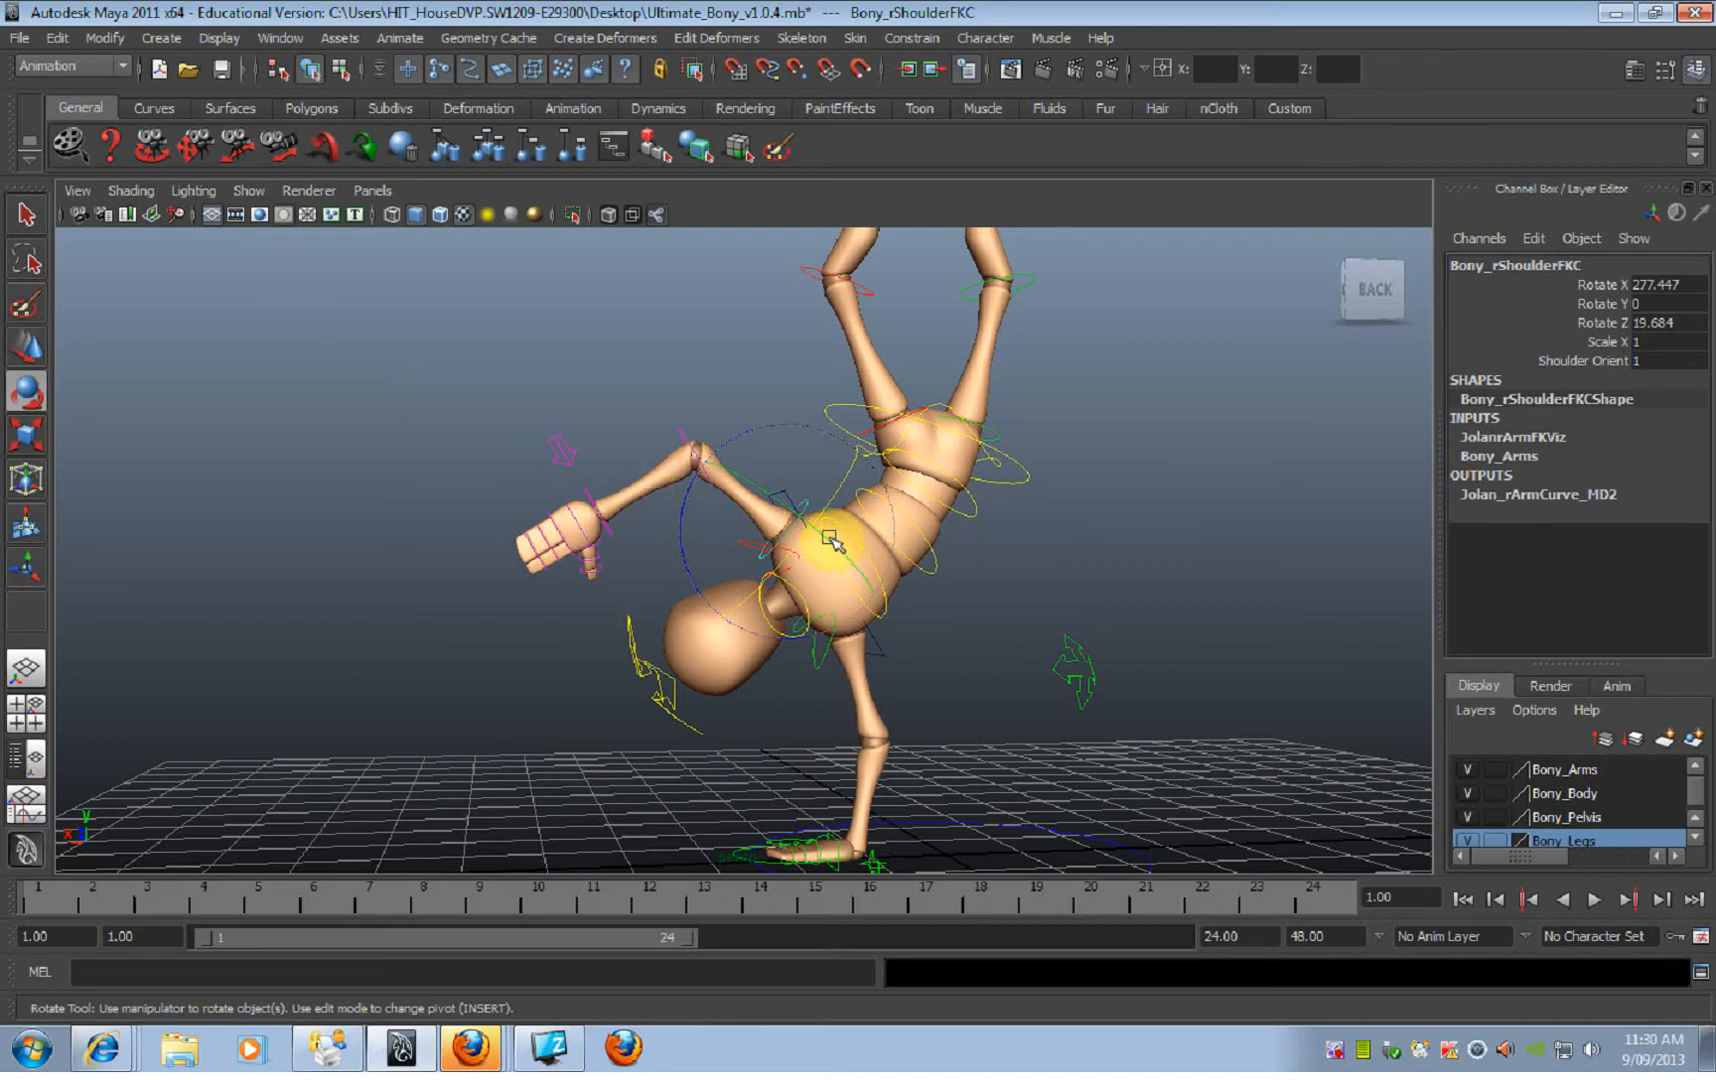
left_click_drag(799, 532, 781, 556, "alt")
left_click(675, 442)
left_click_drag(762, 383, 564, 437)
Step: Curl the right hand's second finger, rotating its end joint control to about Y 7.4 and Z 18.2
middle_click_drag(545, 447, 636, 486, "alt")
right_click_drag(600, 490, 655, 478, "alt")
mouse_move(655, 478)
left_mouse_down("alt")
mouse_move(638, 473)
mouse_move(709, 509)
mouse_move(555, 394)
mouse_move(535, 400)
mouse_move(601, 433)
mouse_move(590, 467)
mouse_move(640, 490)
left_mouse_up("alt")
key("ctrl+z")
left_click(658, 373)
left_click_drag(640, 421, 658, 430)
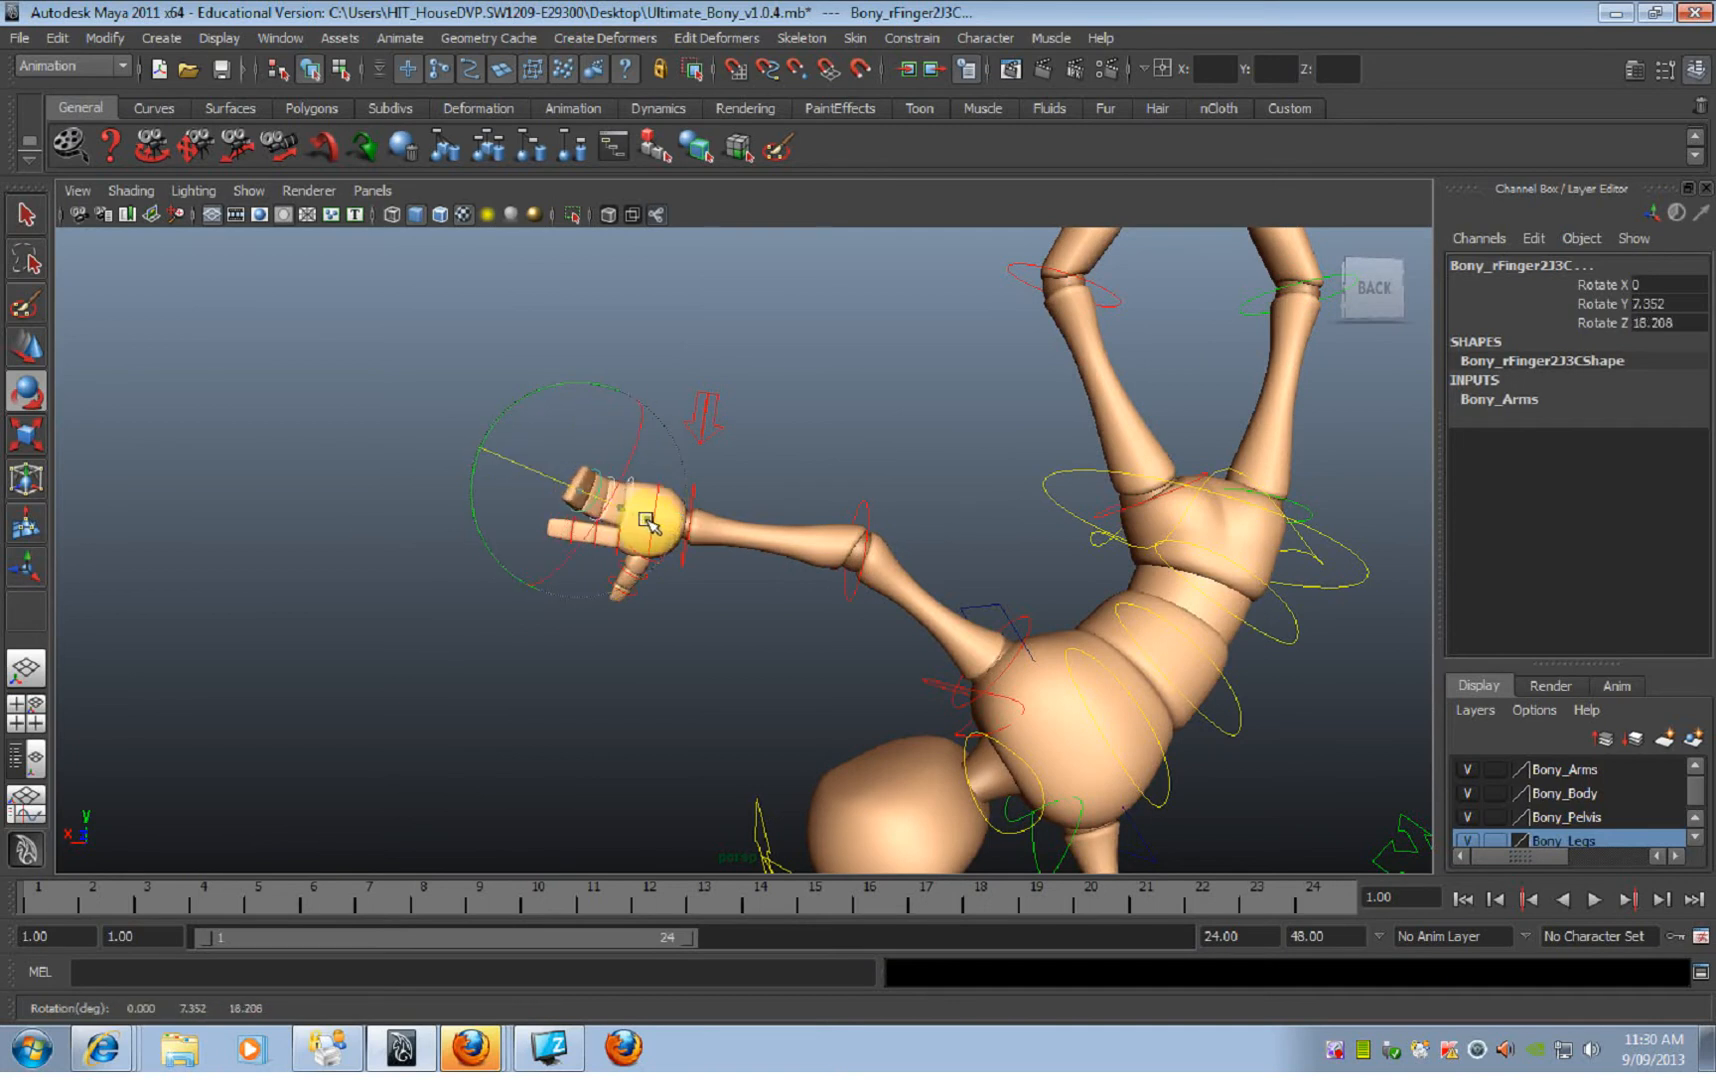
left_click_drag(650, 521, 757, 507, "alt")
Step: Curl the right hand's first finger by rotating its end joint control to about 15.5 on Rotate Z
left_click(573, 518)
left_click_drag(612, 560, 633, 557)
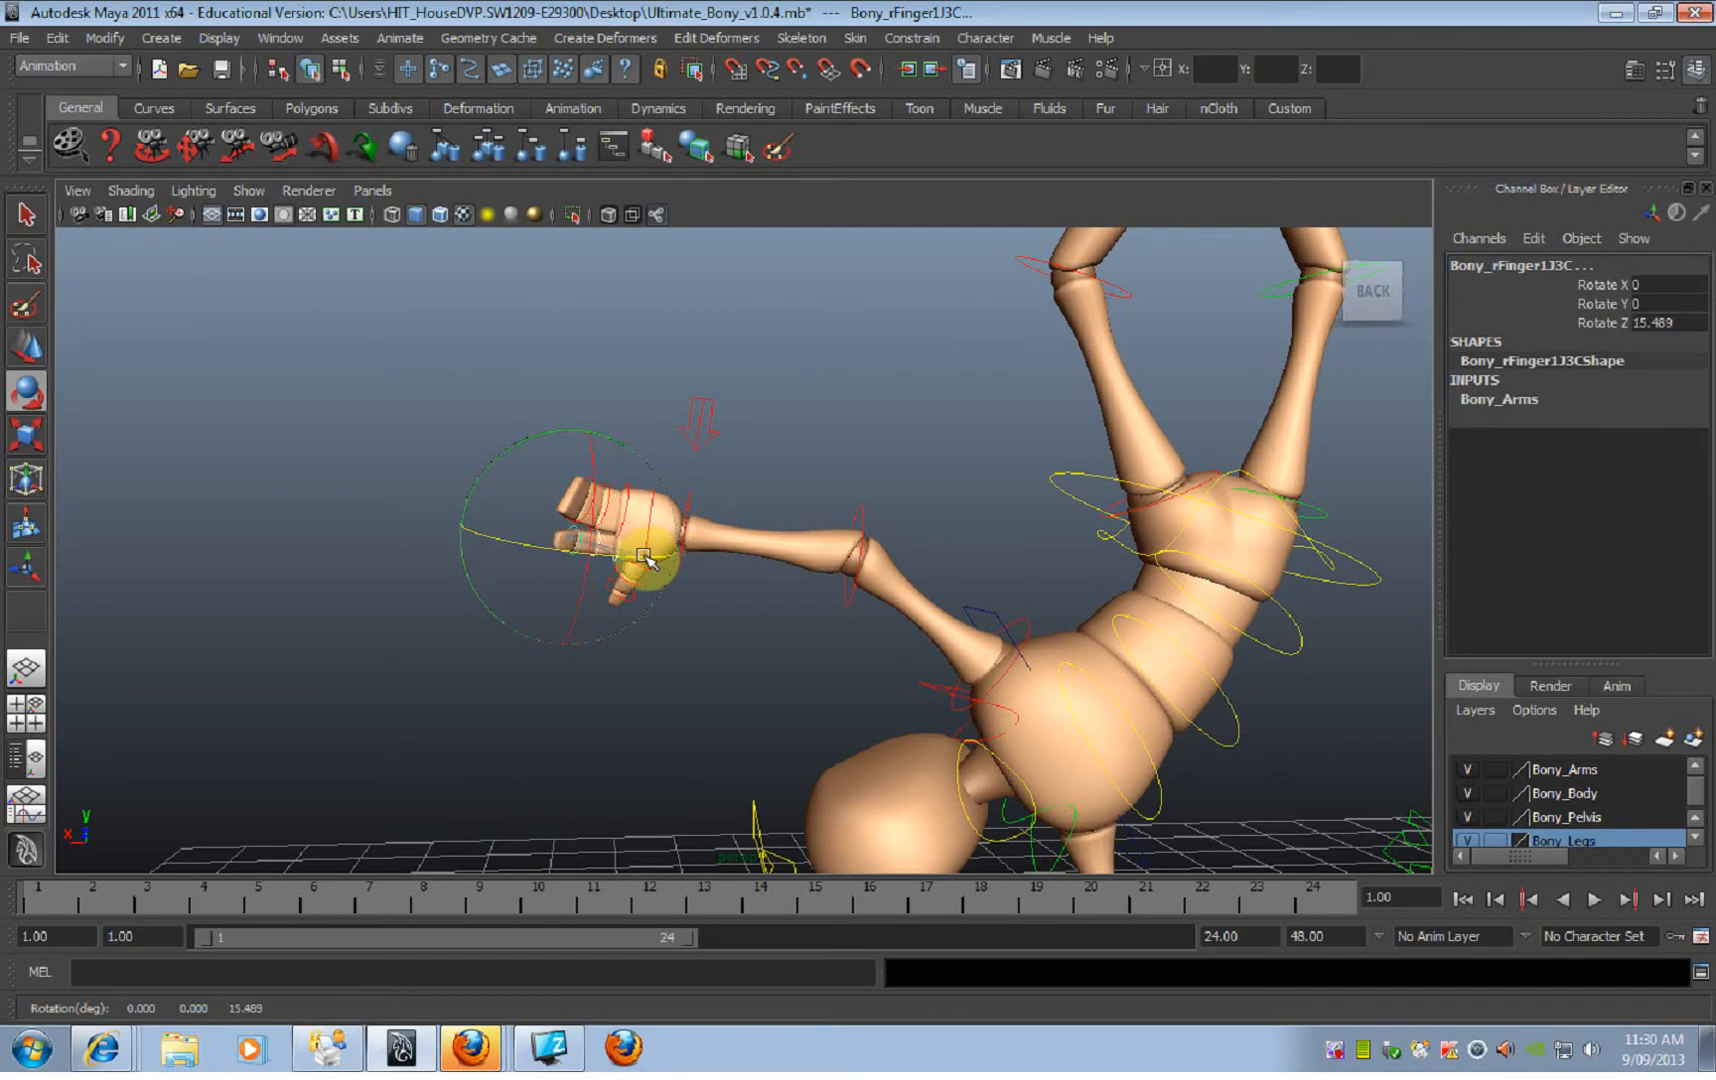
left_click_drag(595, 430, 785, 400)
left_click(785, 400)
Step: Pose the right thumb by rotating its end joint to about 44.7 and its base joint to about 10.8 on Rotate Z
left_click_drag(778, 540, 724, 577, "alt")
left_click(649, 580)
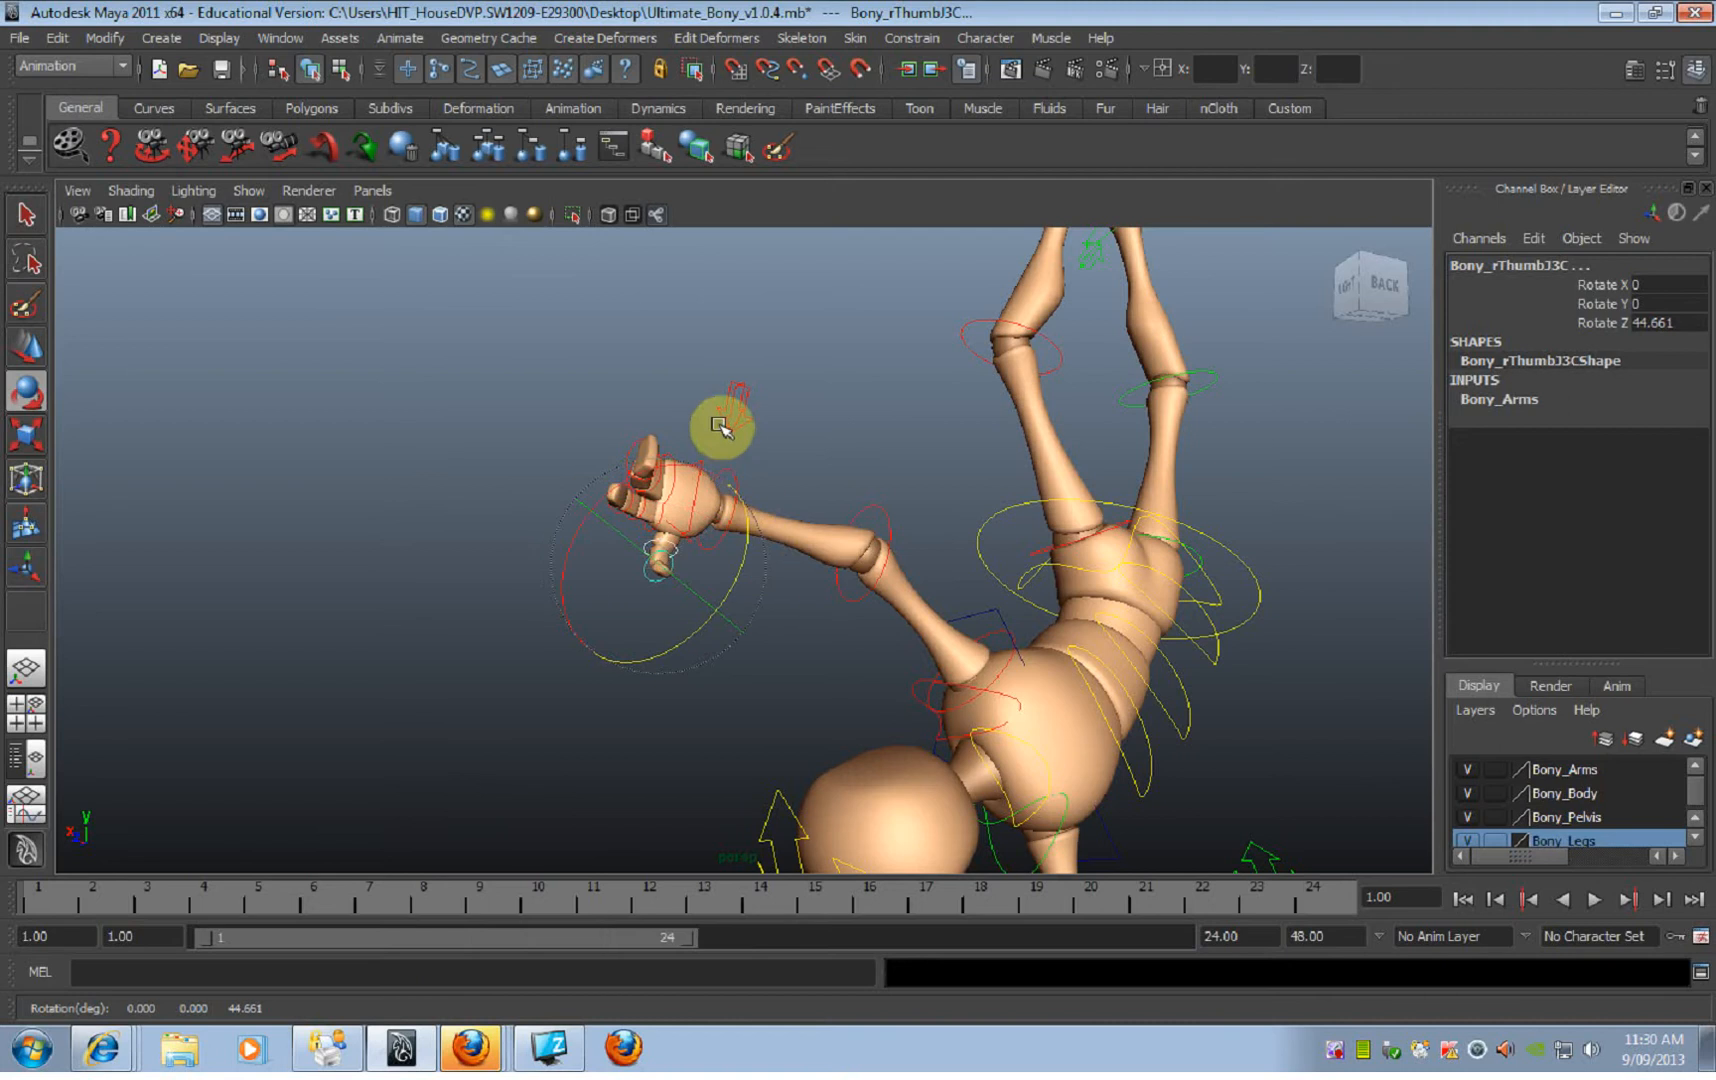
left_click(720, 428)
left_click(671, 524)
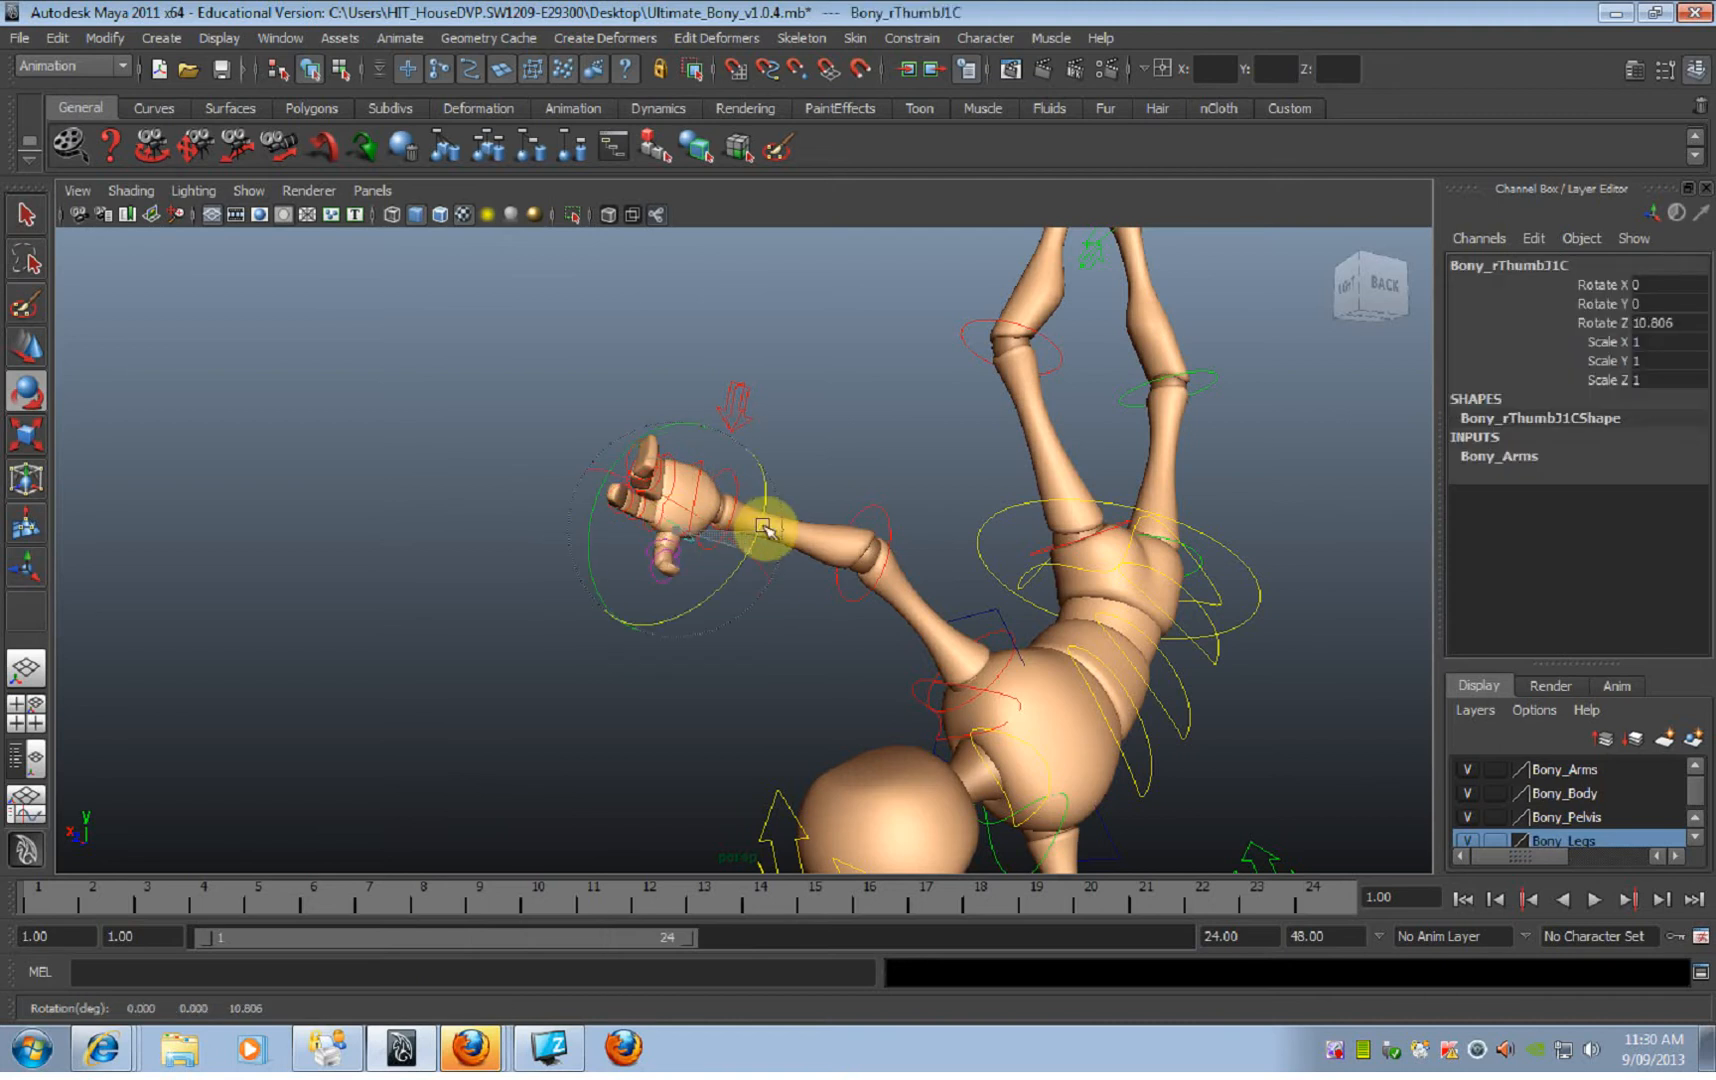
left_click_drag(794, 507, 748, 499, "alt")
left_click(768, 472)
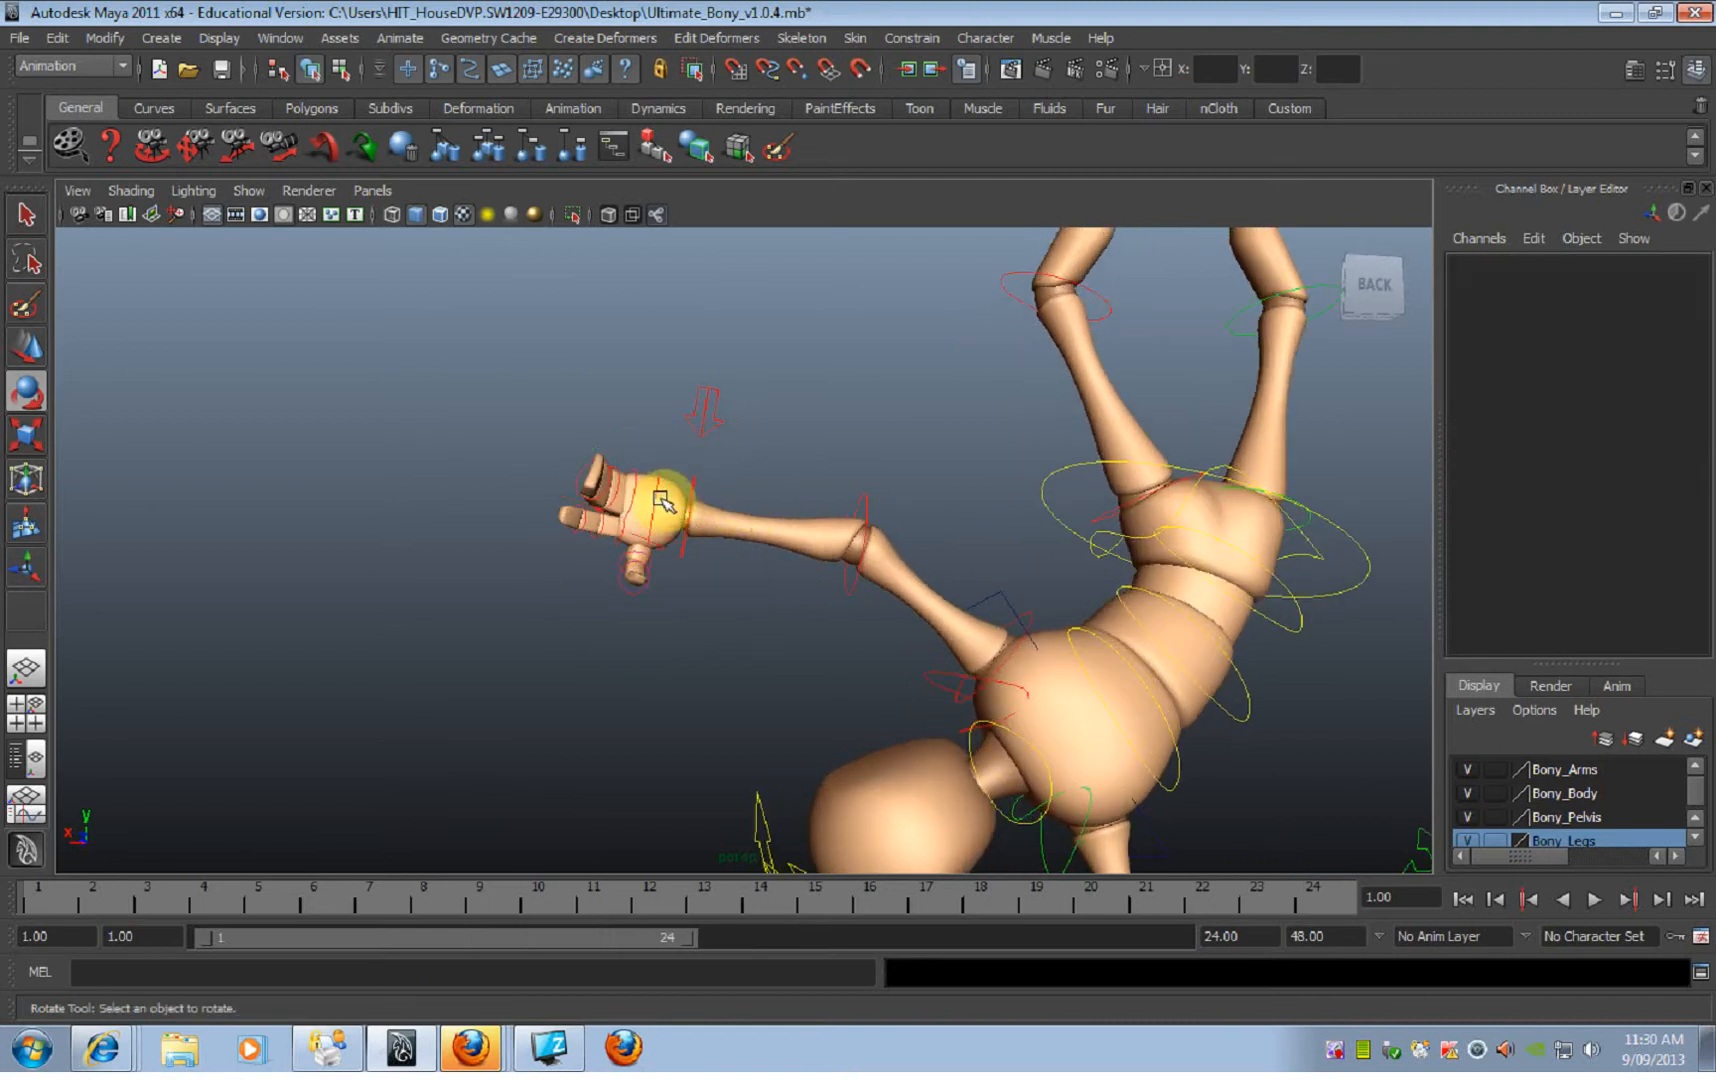
Step: Angle the right hand by rotating its wrist FK control to about X 21.4, Y 19.1 and Z -36.3, and deselect it
left_click(695, 503)
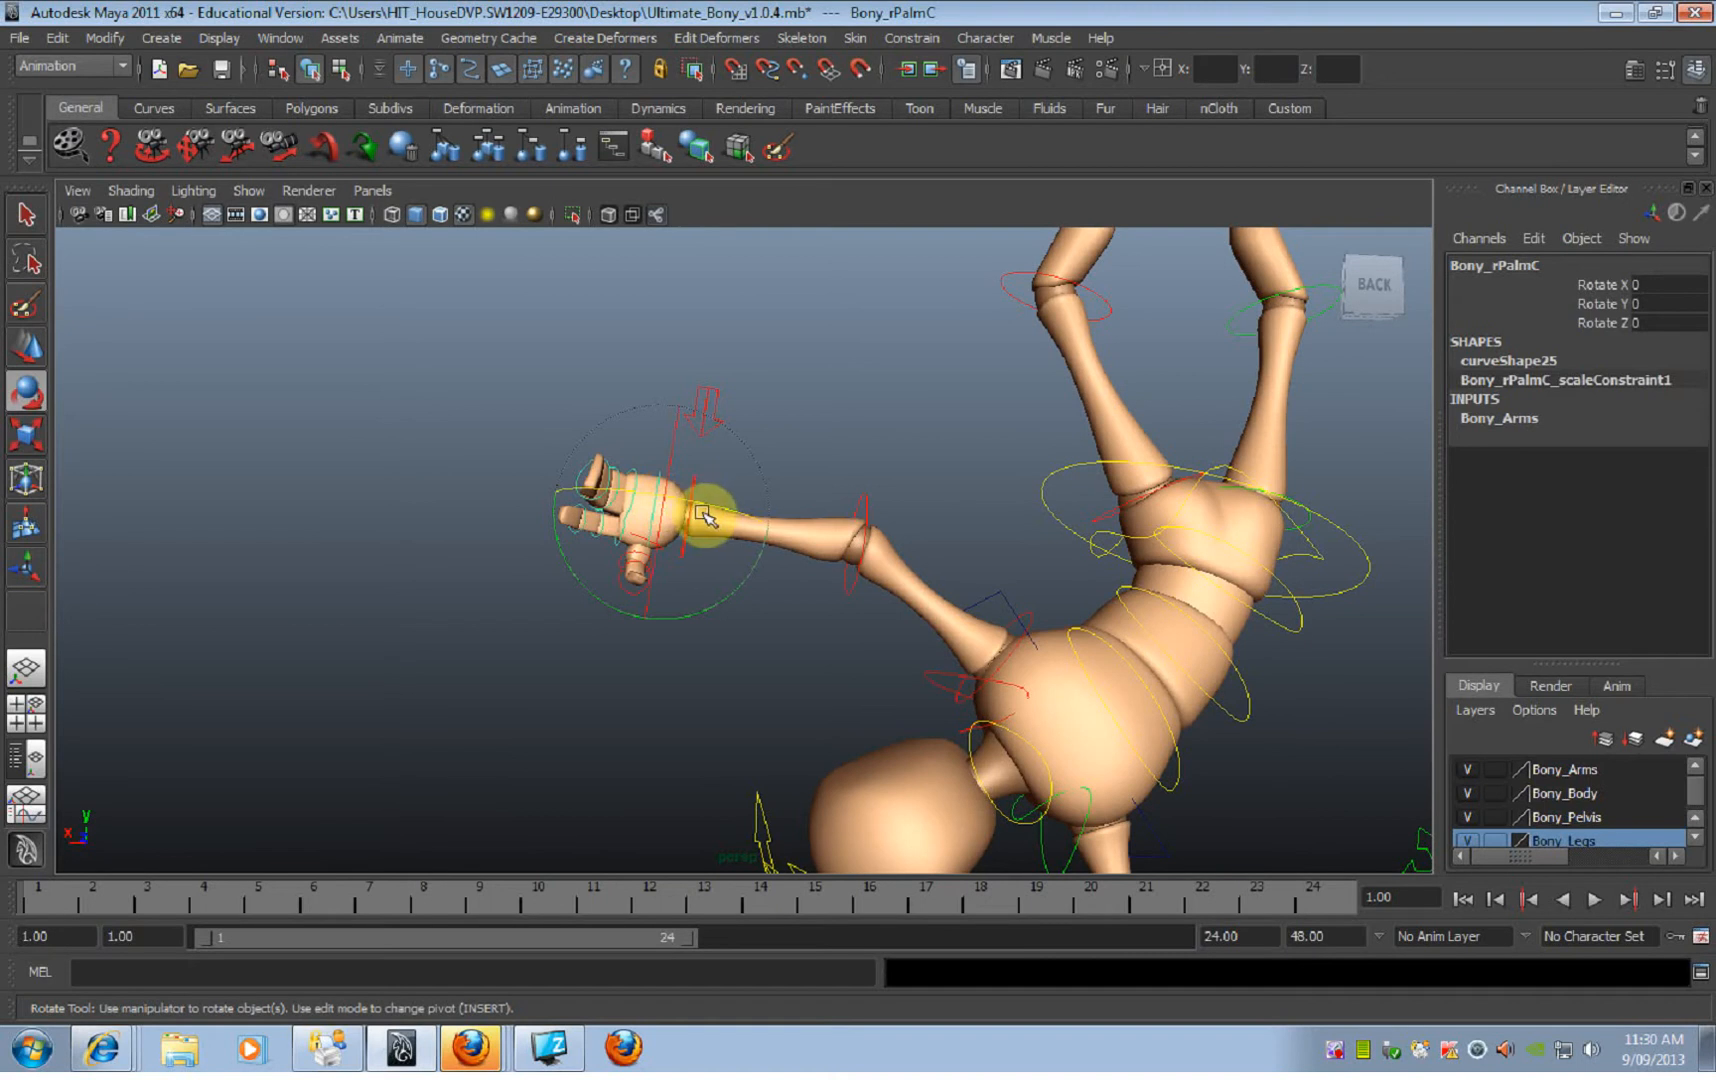
left_click_drag(699, 508, 743, 470)
left_click(805, 547)
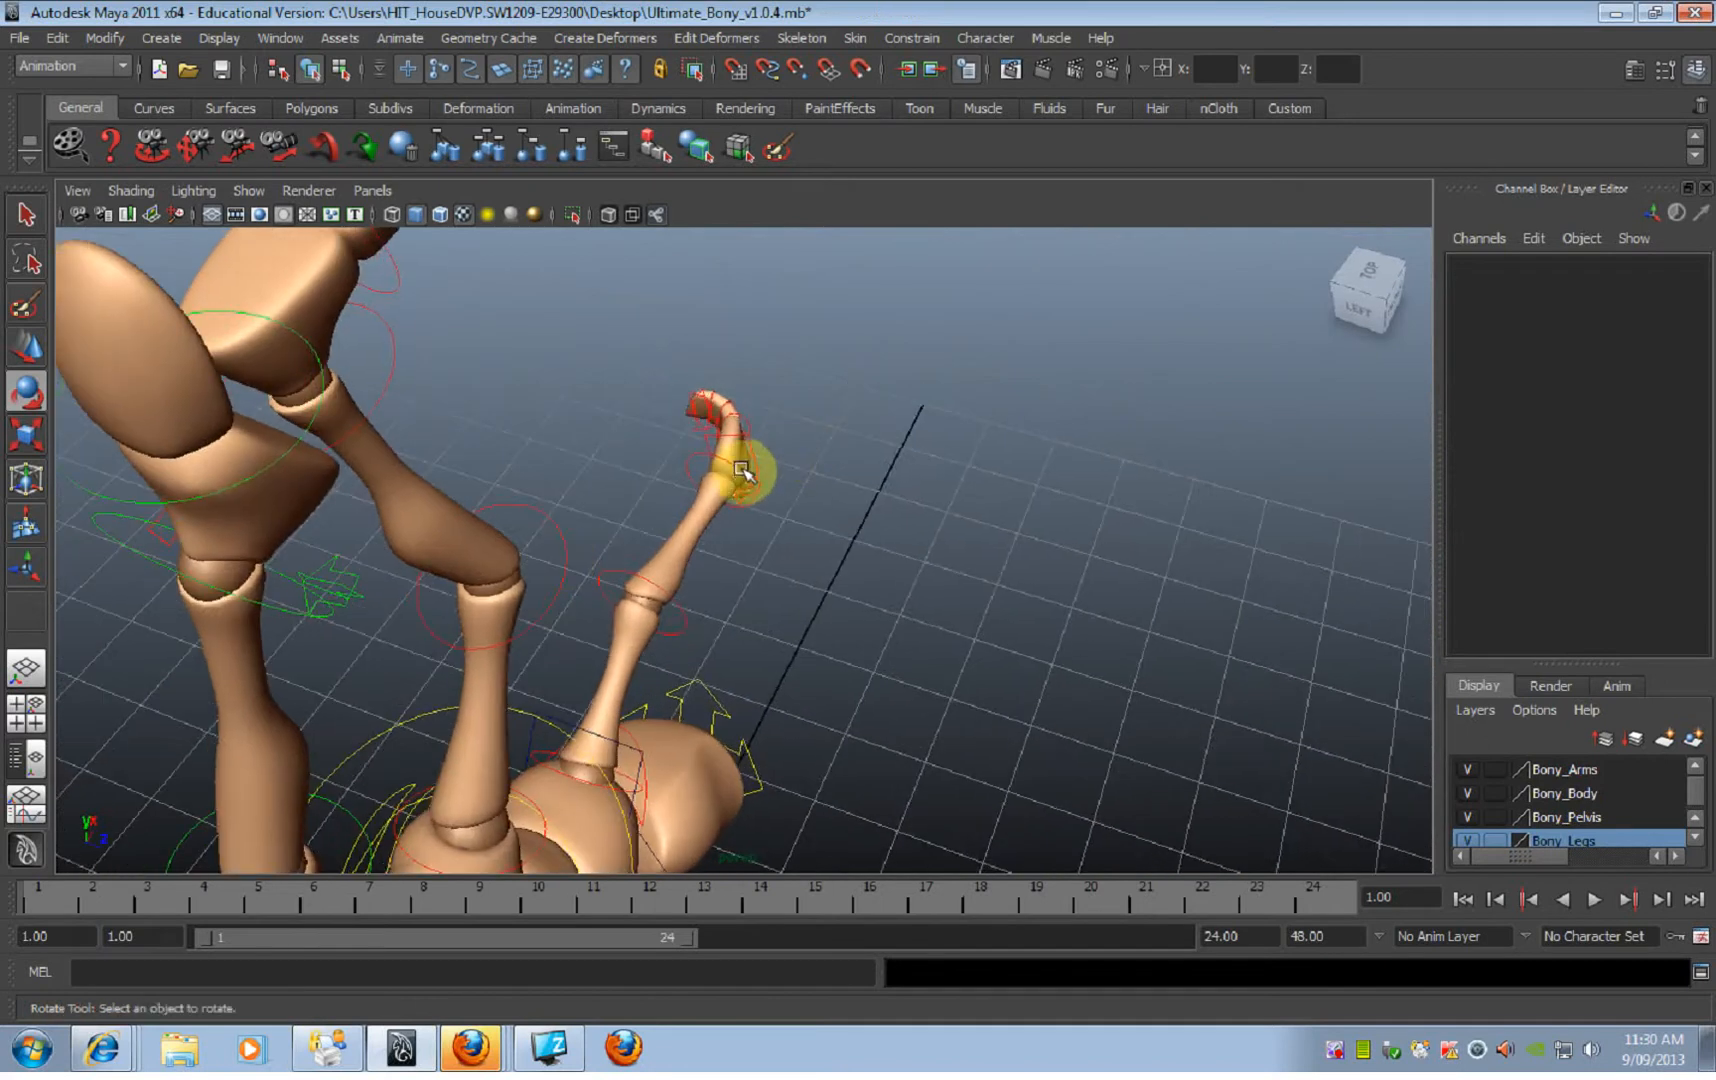
left_click(743, 470)
left_click_drag(771, 550, 605, 583)
left_click_drag(866, 630, 868, 622)
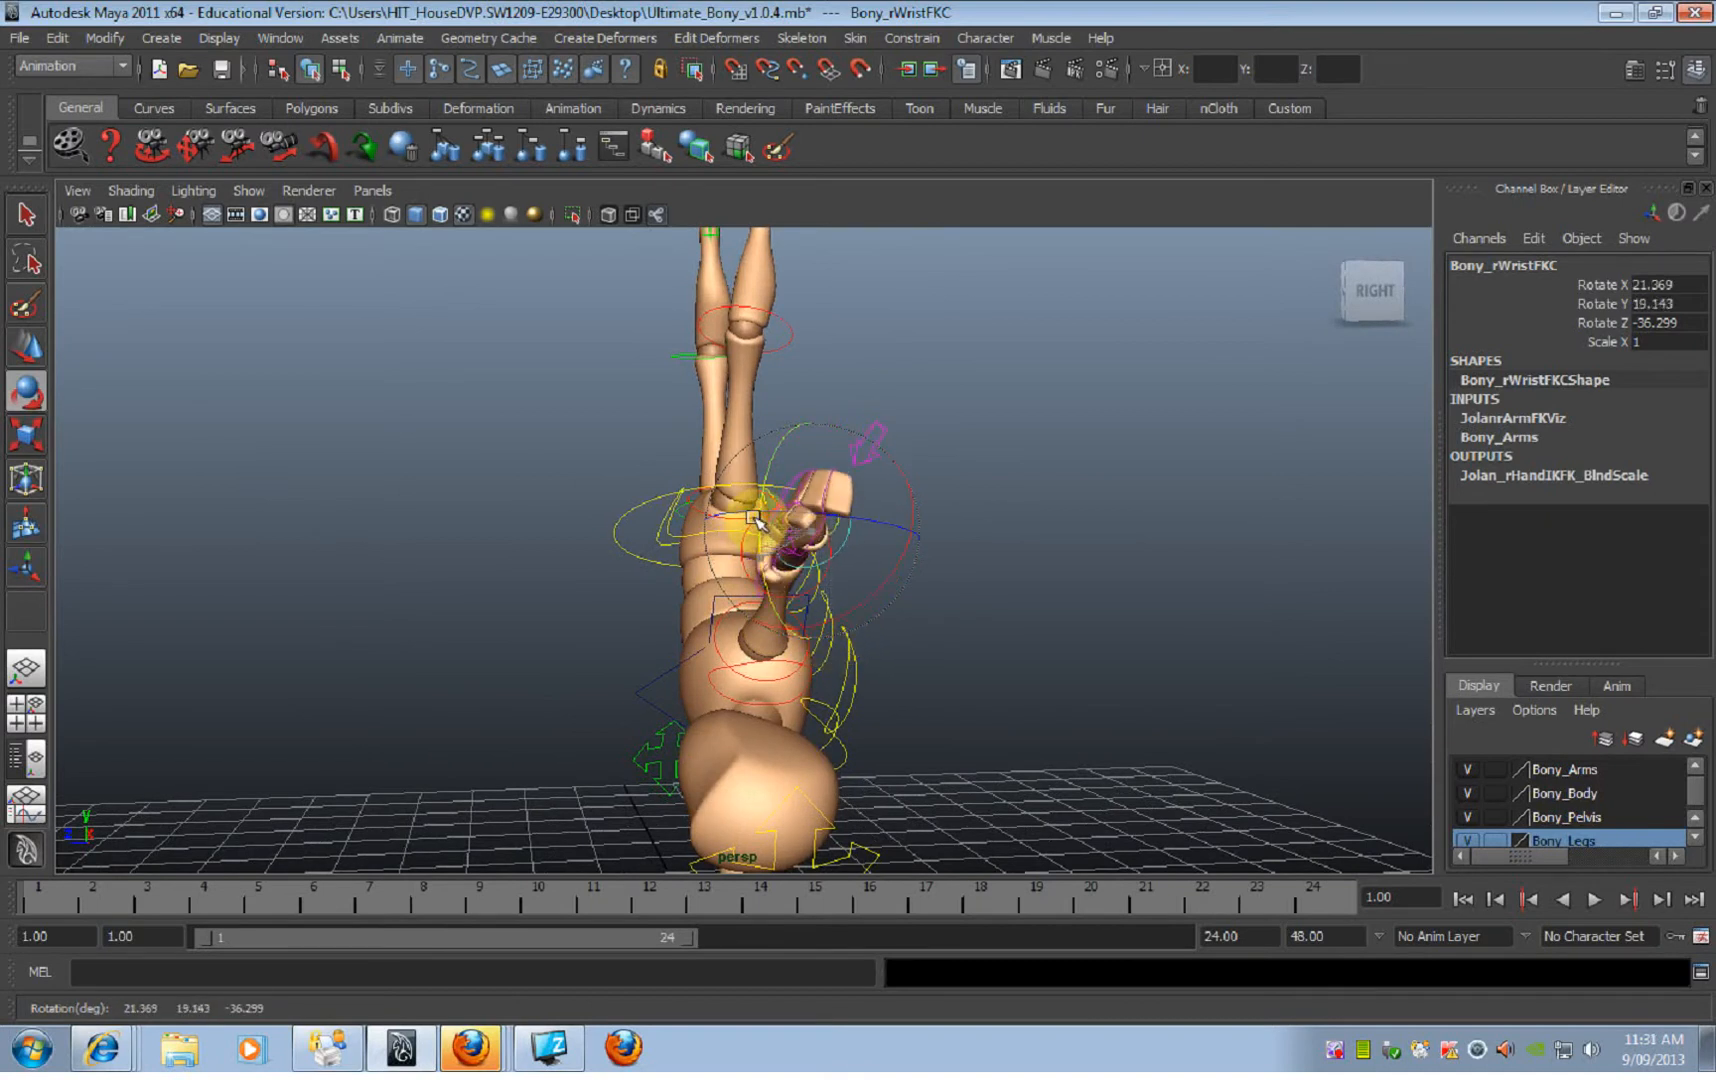
left_click_drag(817, 535, 580, 517, "alt")
left_click(1021, 583)
Step: Plant the left thumb on the ground by rotating its base joint control to about X -23.8, Y -18.8 and Z 2.9
middle_click_drag(1021, 583, 915, 467, "alt")
left_click_drag(915, 467, 654, 432, "alt")
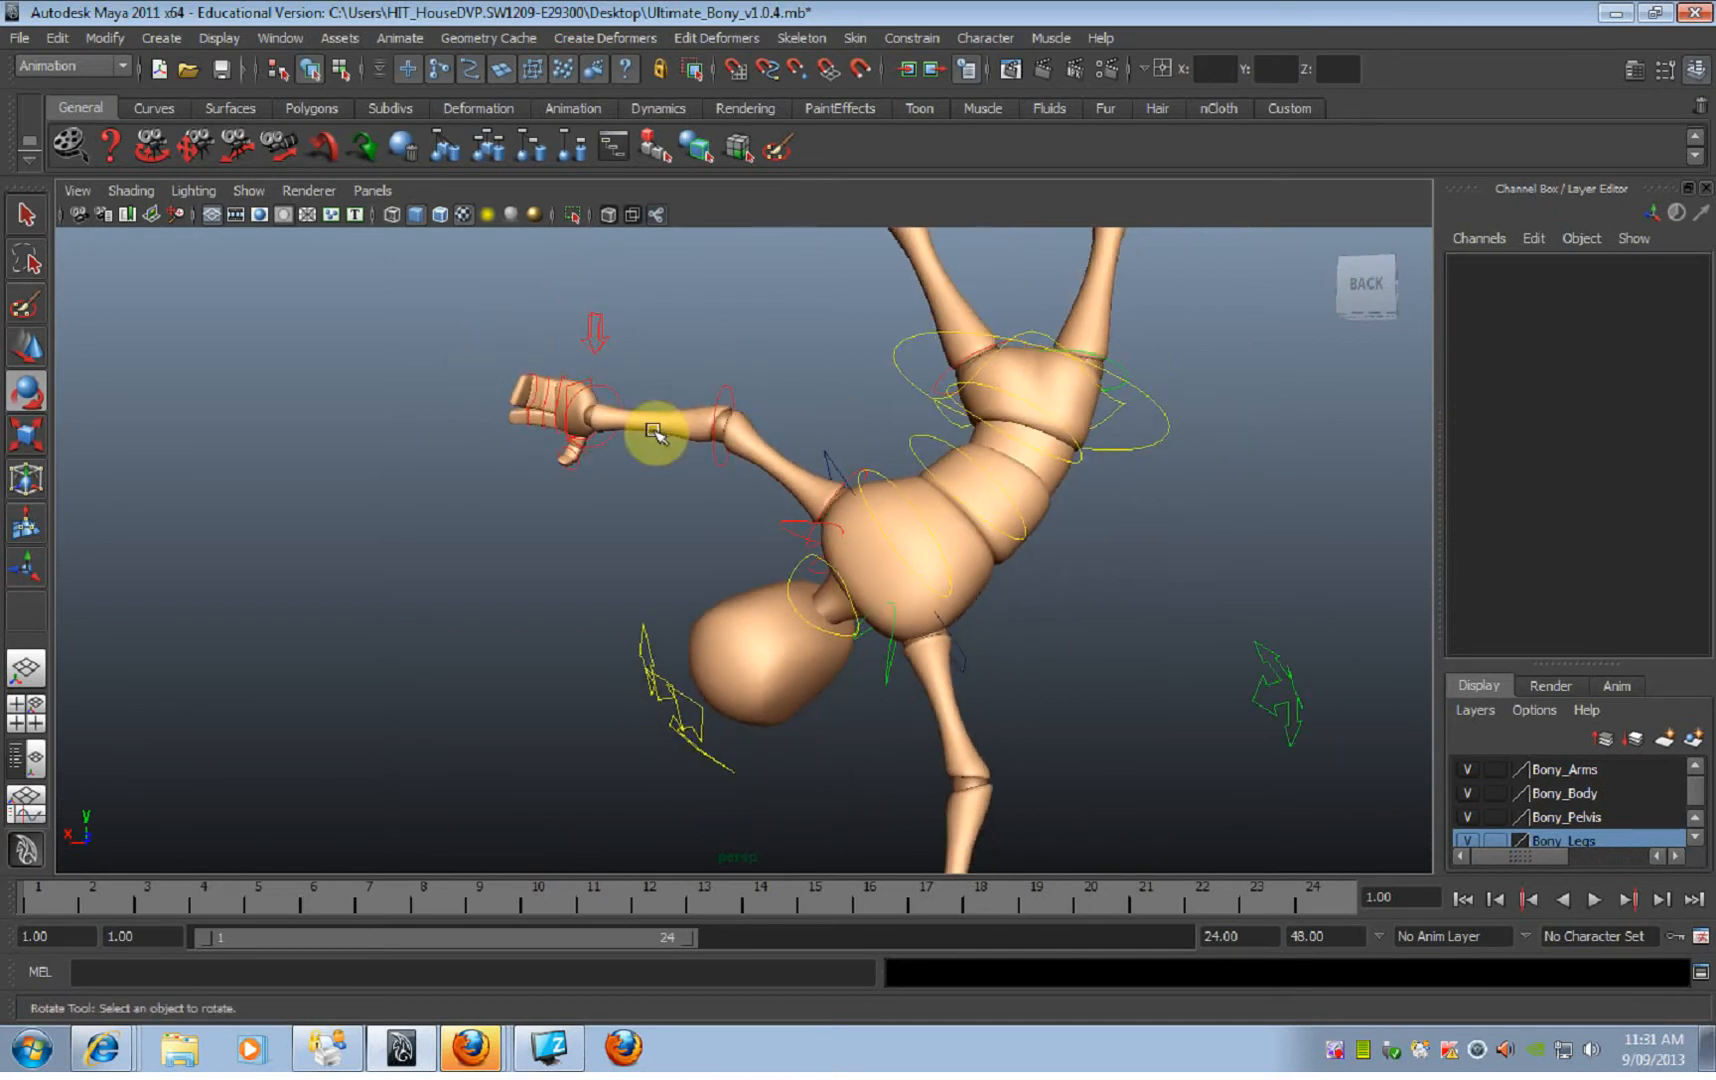
left_click_drag(1023, 735, 760, 641, "alt")
left_click(747, 648)
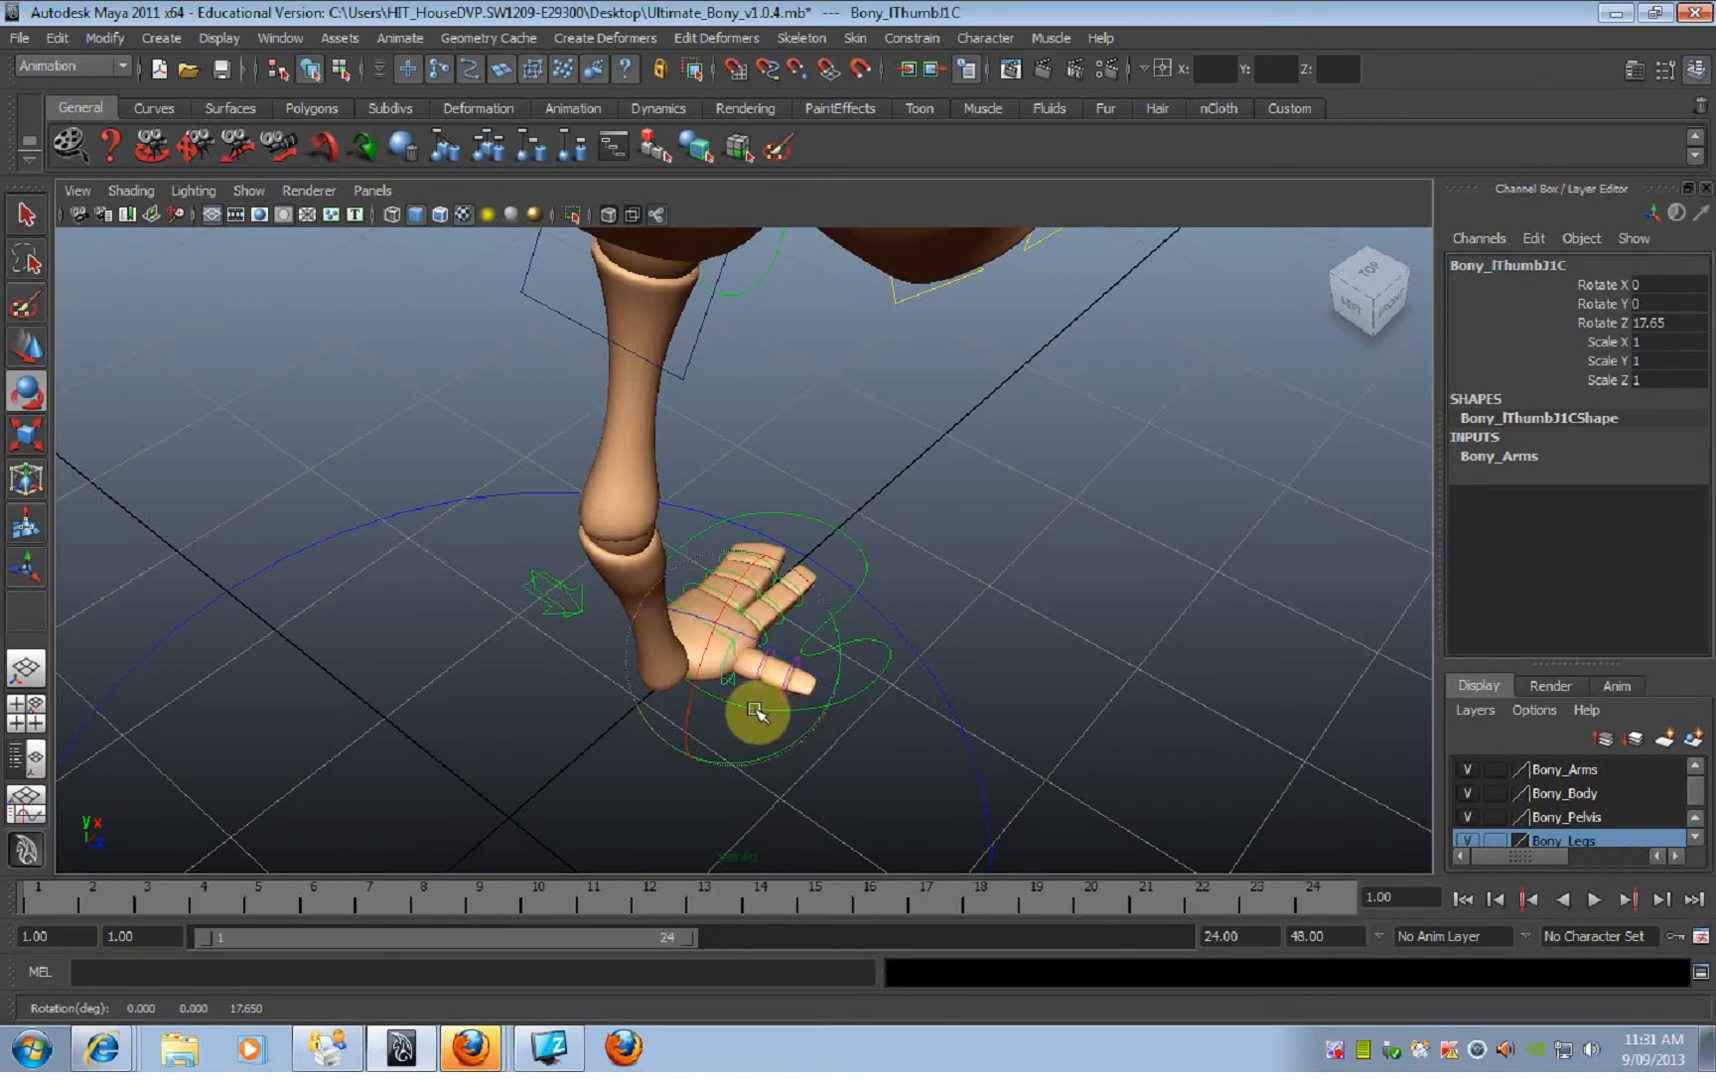
left_click_drag(752, 724, 706, 662)
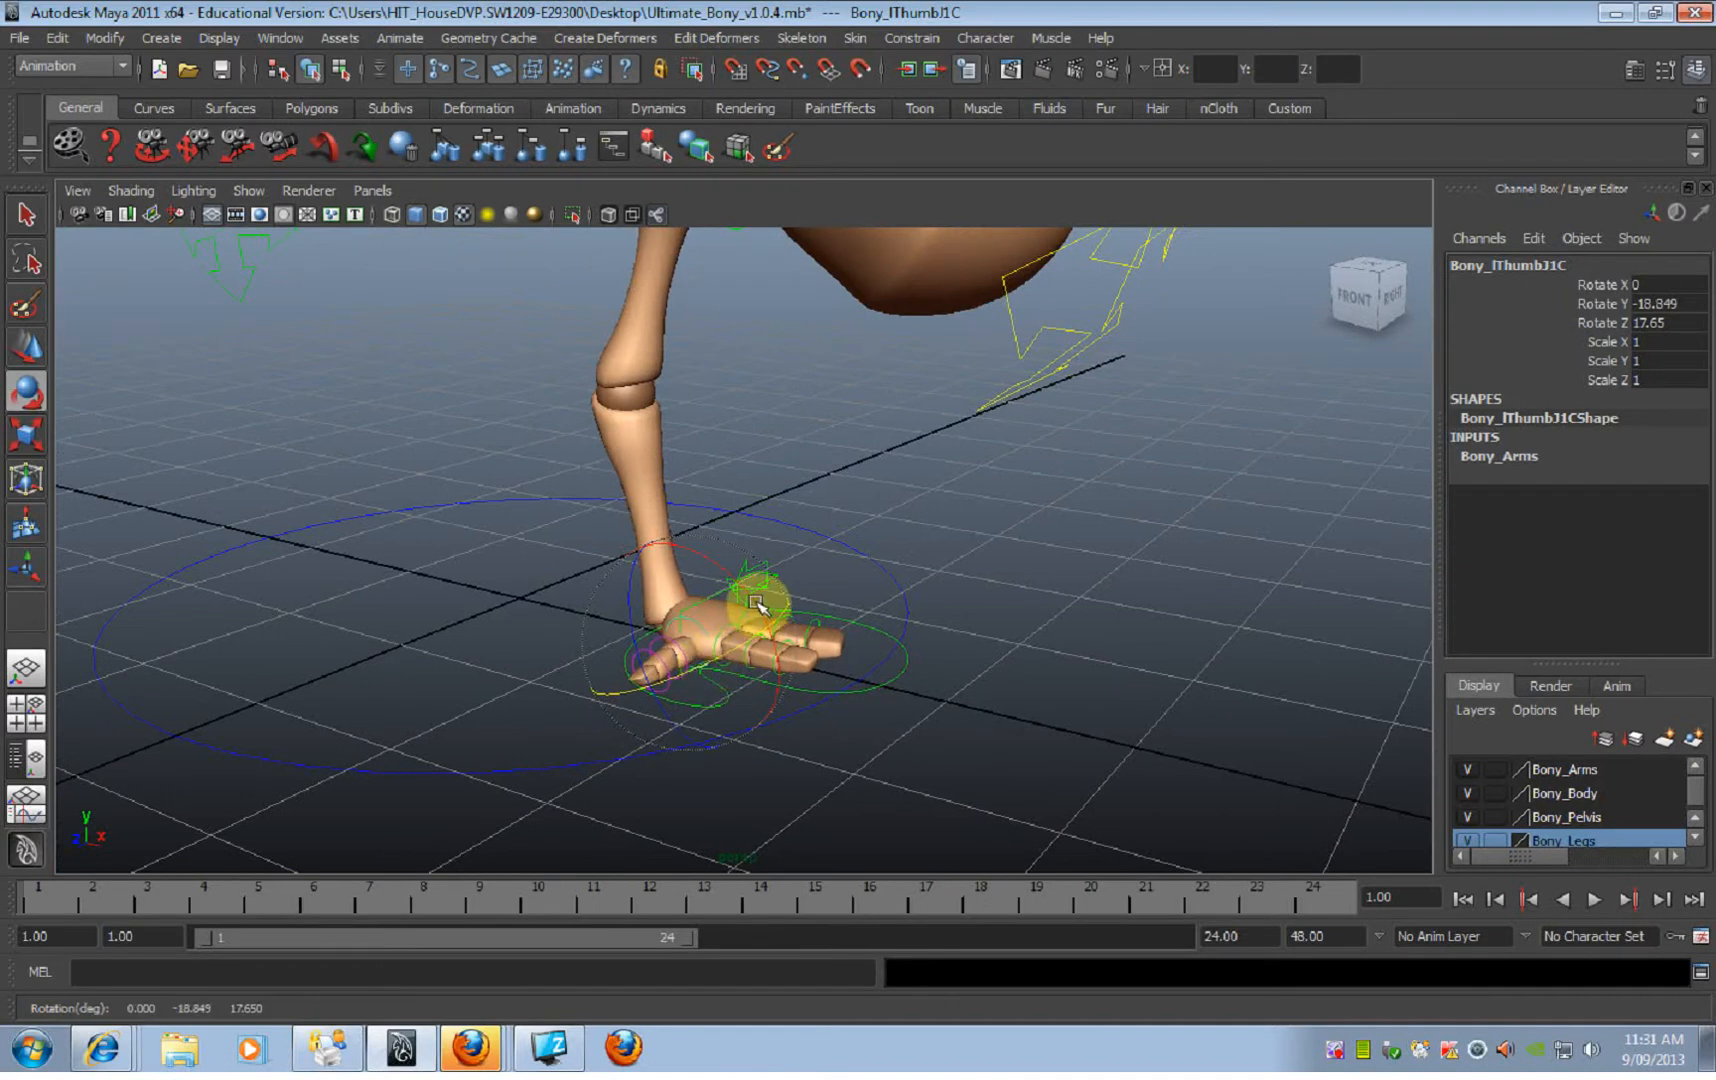
left_click_drag(677, 677, 762, 463, "alt")
left_click(762, 463)
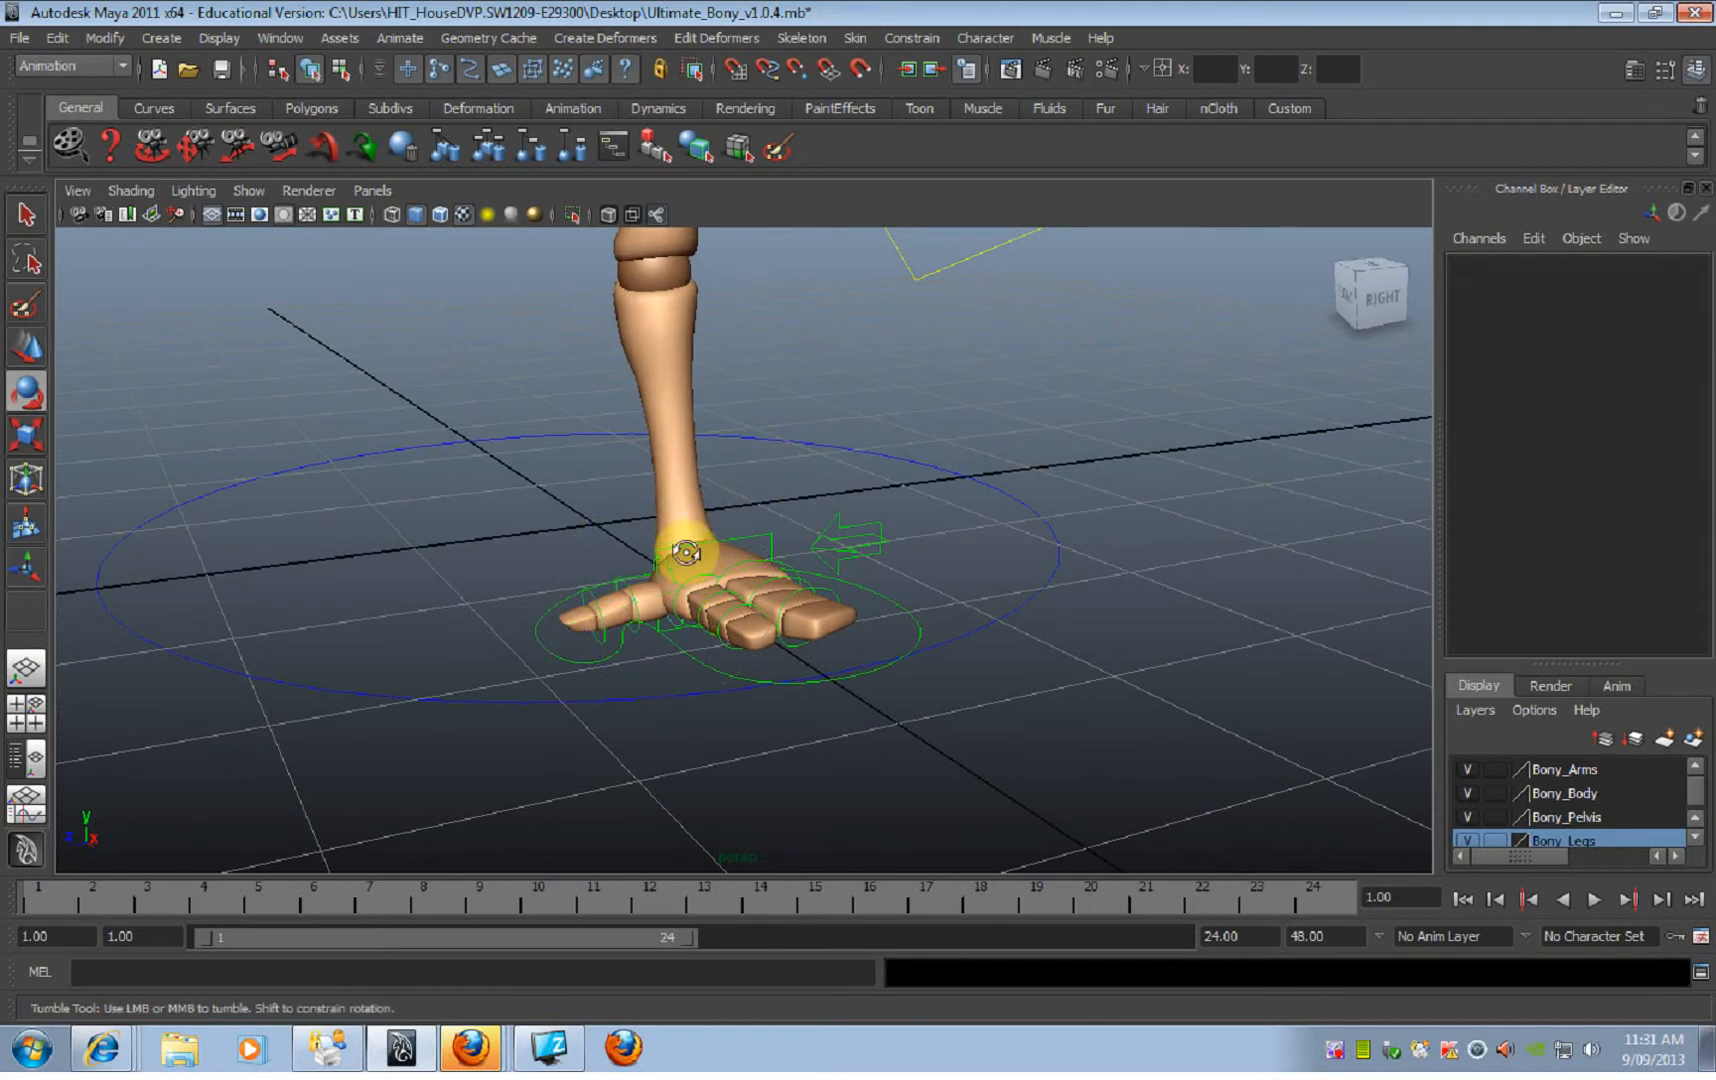
left_click_drag(686, 553, 678, 567, "alt")
left_click(672, 566)
left_click_drag(594, 528, 590, 550)
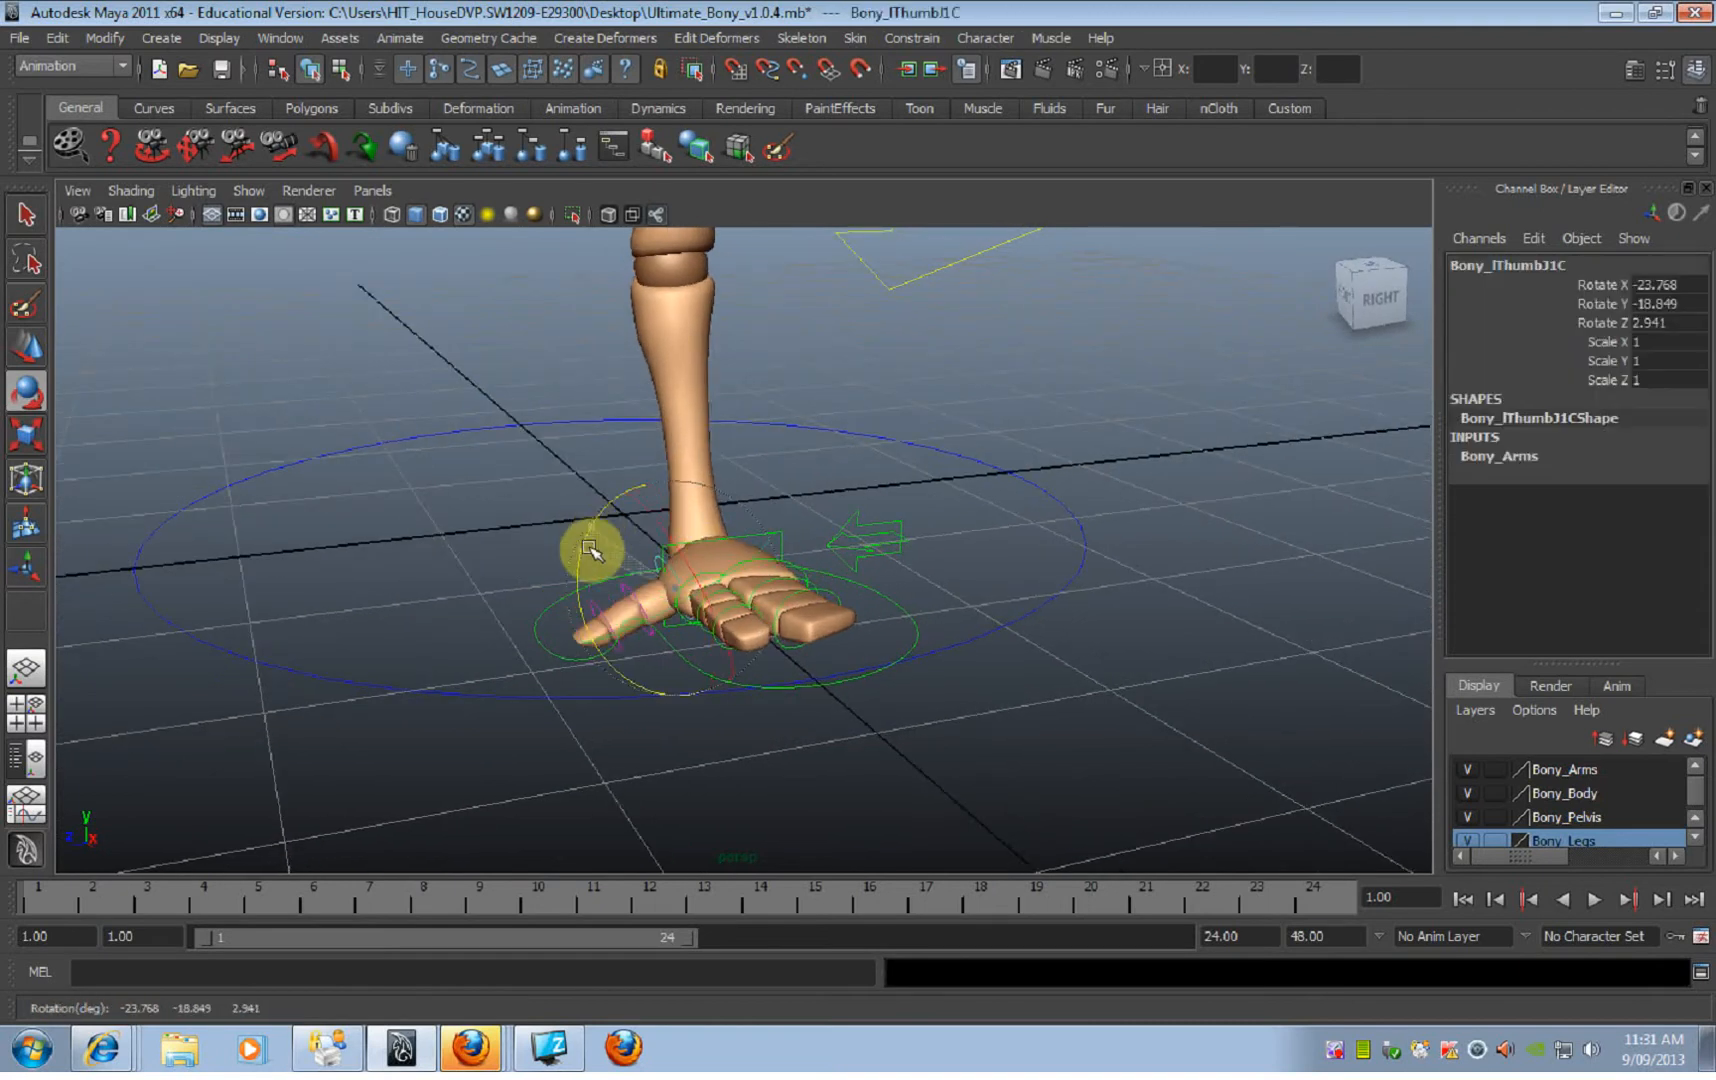
left_click(570, 505)
Step: Adjust the bend of the left thumb with its middle joint control, and deselect it
left_click(627, 587)
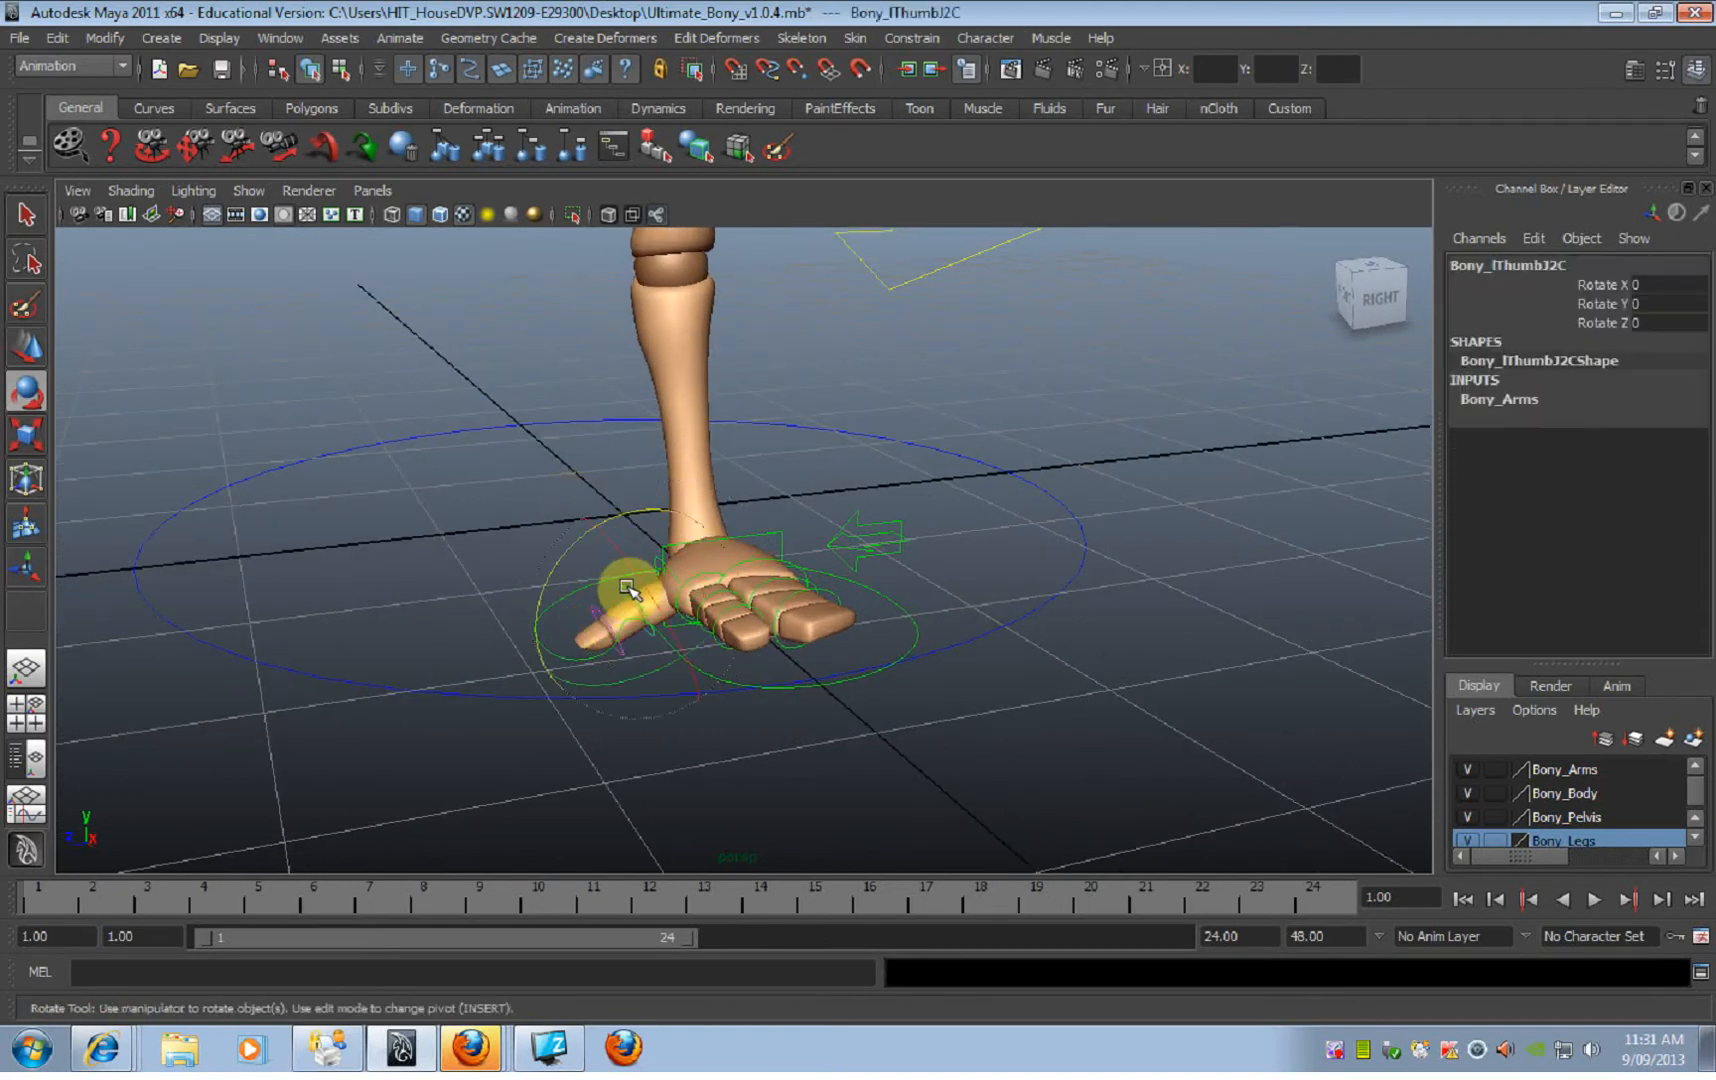
left_click_drag(558, 555, 731, 563)
left_click(880, 505)
Step: Refine how the left hand's second finger rests on the ground by rotating its middle joint control, and deselect it
left_click(680, 608)
key("q")
left_click(692, 546)
key("e")
left_click(774, 609)
left_click(761, 626)
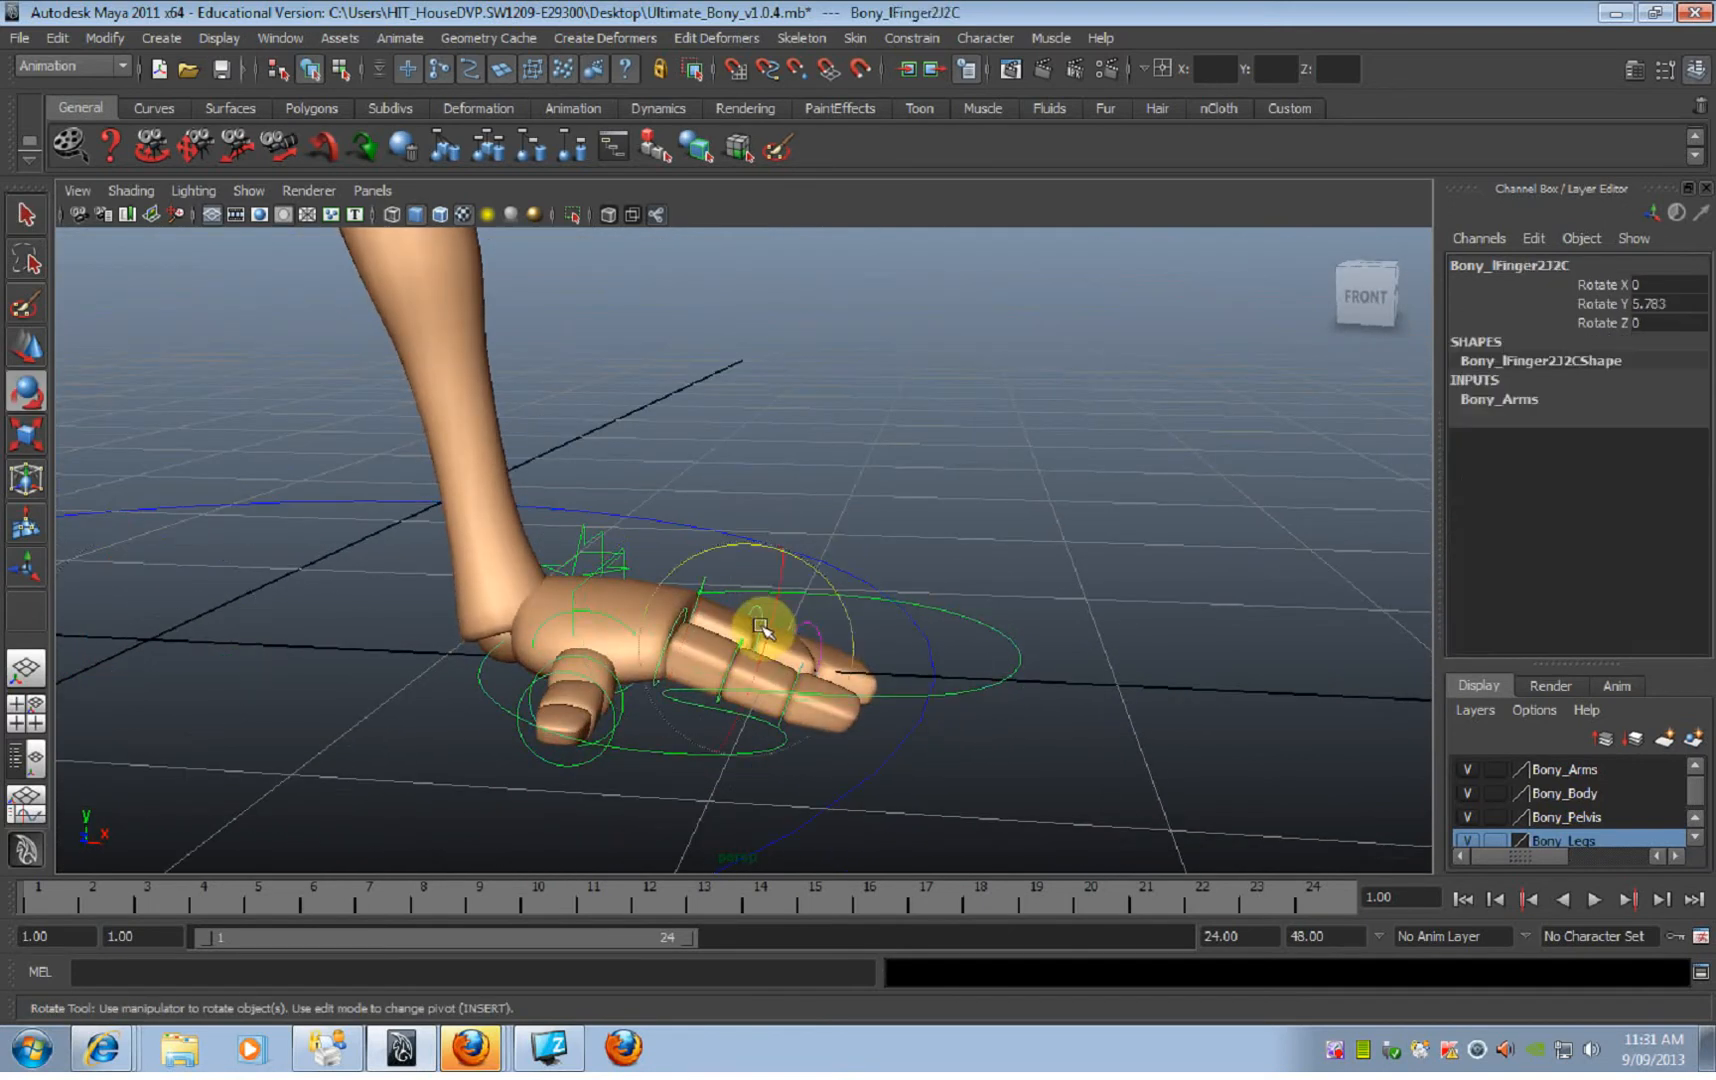
key("q")
key("e")
left_click_drag(800, 601, 885, 577)
left_click(1122, 571)
Step: Adjust the whole body's tilt by rotating the ROOT control to about -160.5 on Rotate Z
right_click_drag(1122, 571, 560, 565, "alt")
left_click_drag(1017, 603, 548, 674, "alt")
middle_click_drag(548, 674, 847, 734, "alt")
right_click_drag(913, 803, 643, 740, "alt")
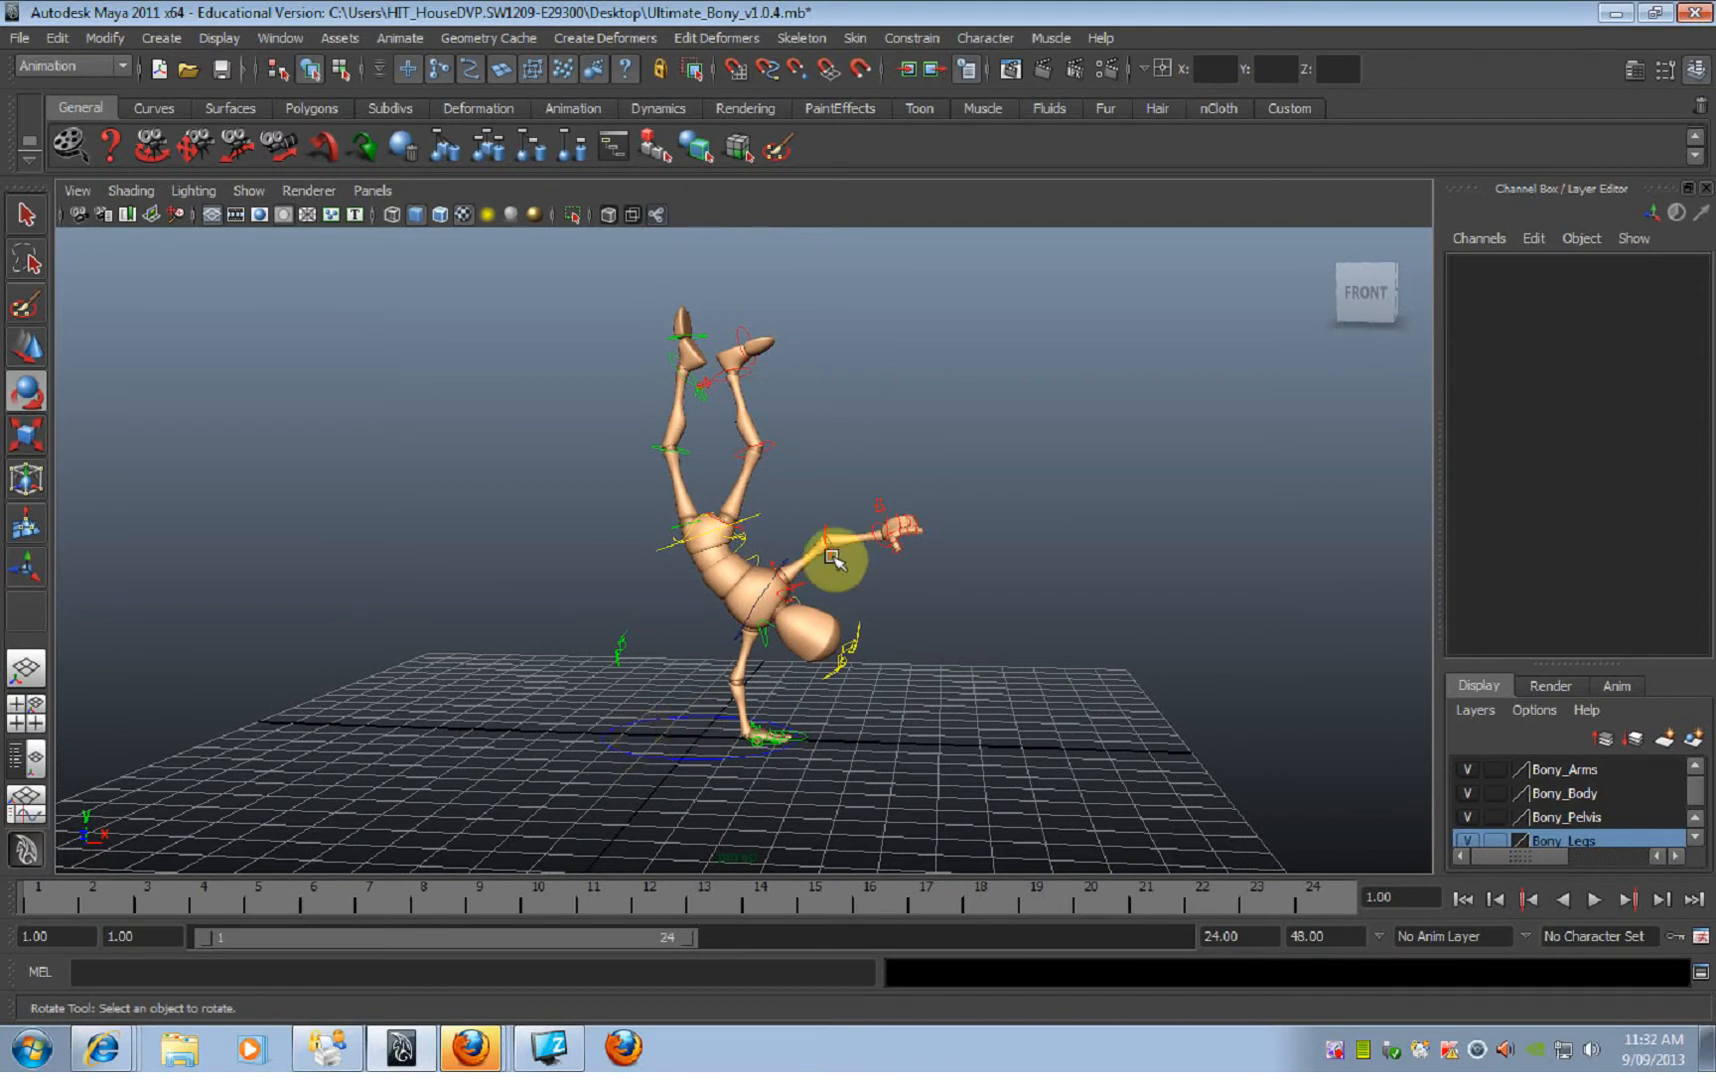
left_click(770, 518)
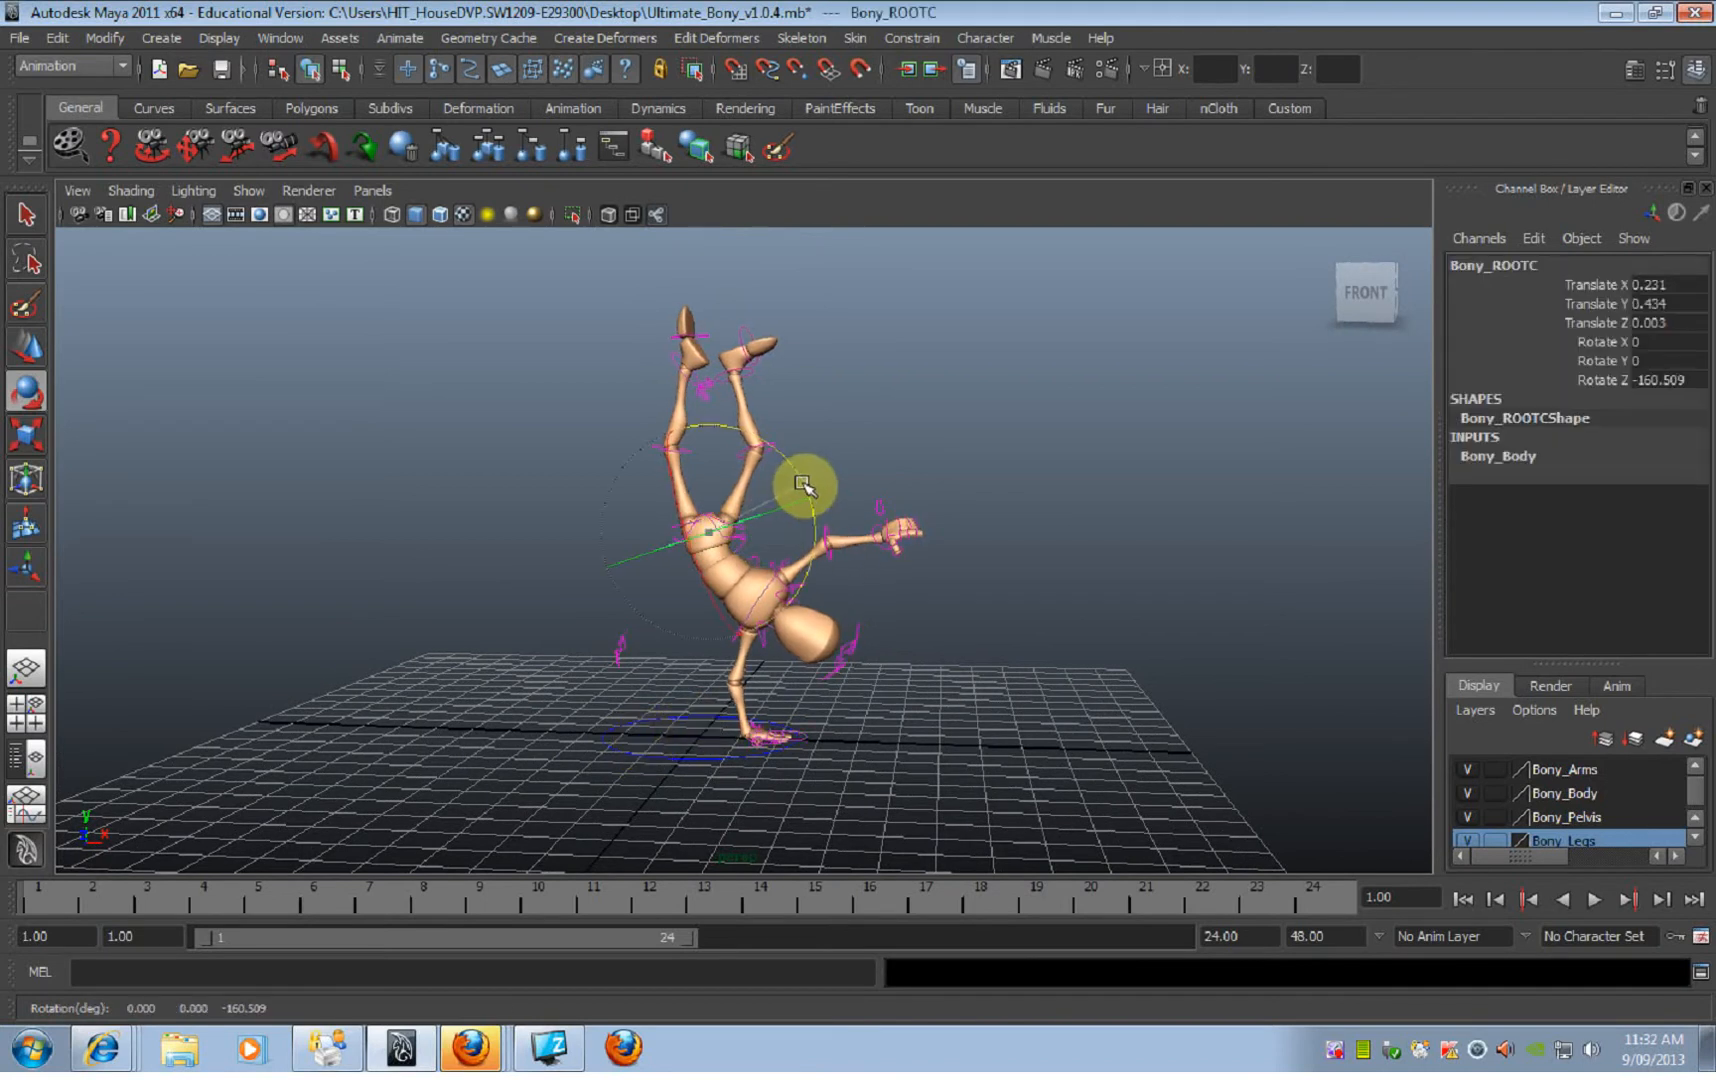
Step: Deselect the ROOT control, frame the handstand from a low back view, and render the current frame with mental ray, dismissing the output window
left_click(998, 540)
left_click_drag(998, 540, 994, 690, "alt")
left_click_drag(866, 670, 925, 677, "alt")
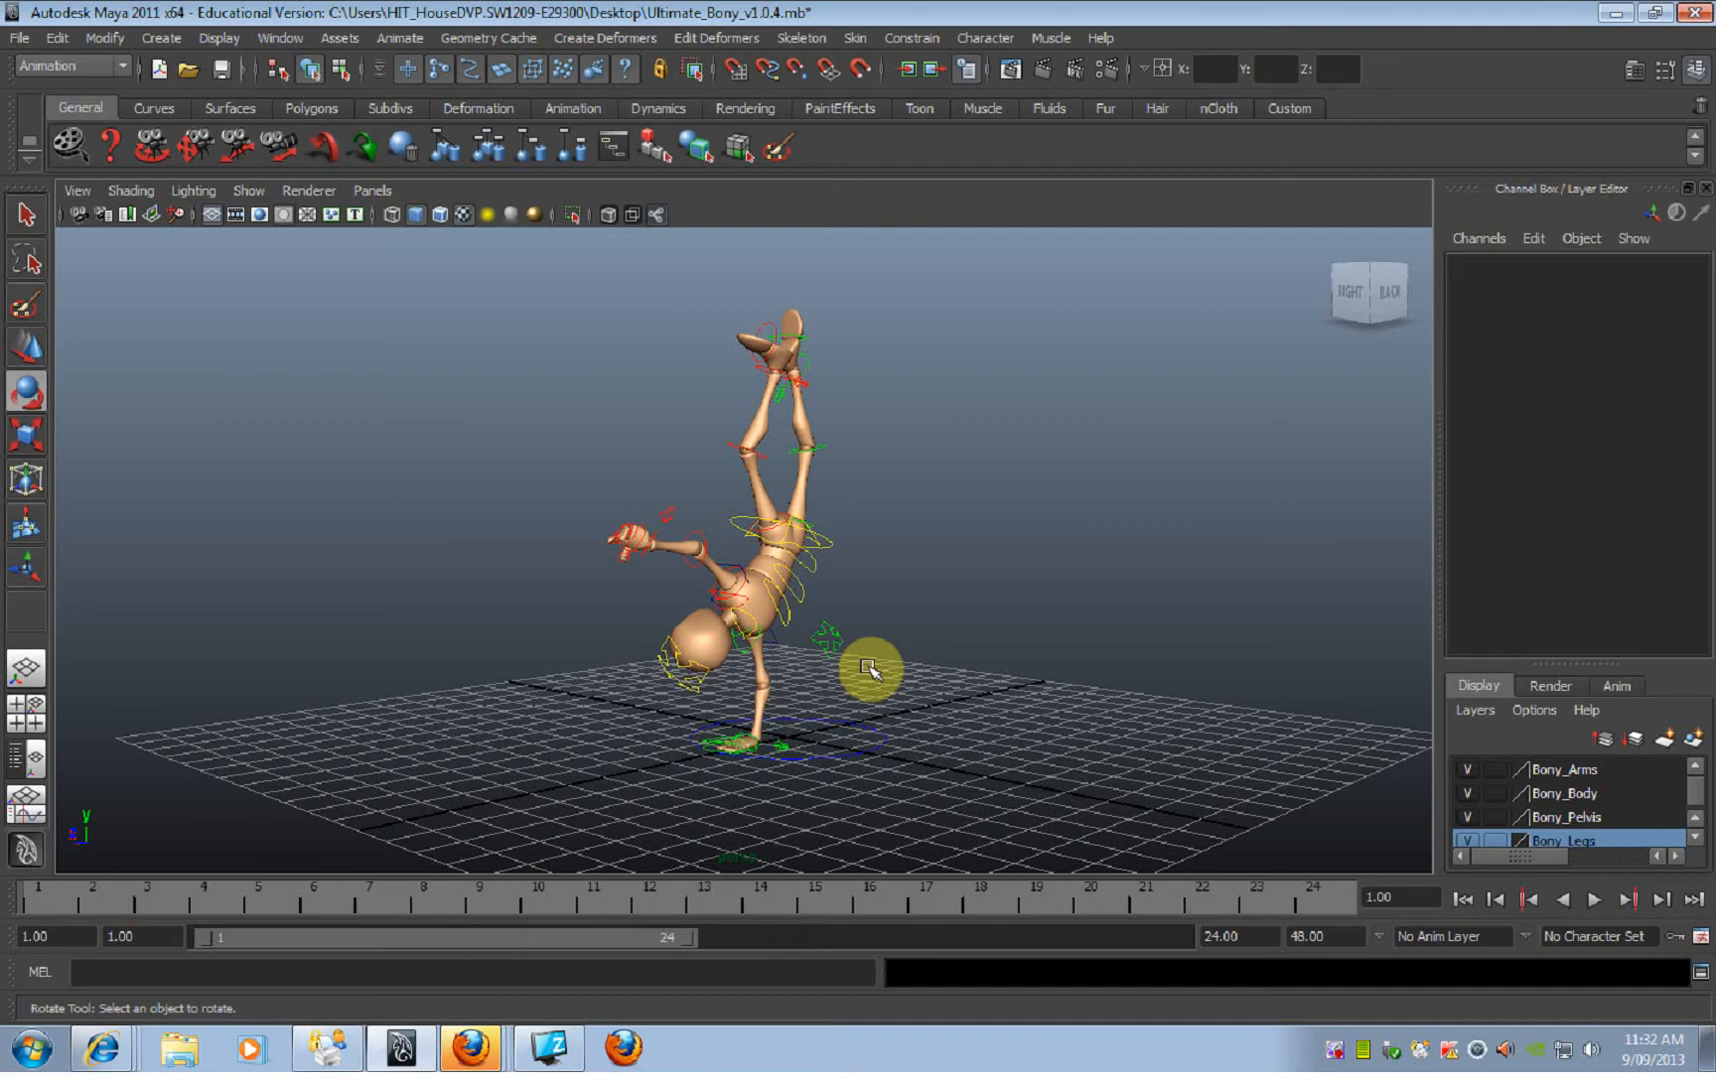
left_click_drag(868, 668, 620, 689, "alt")
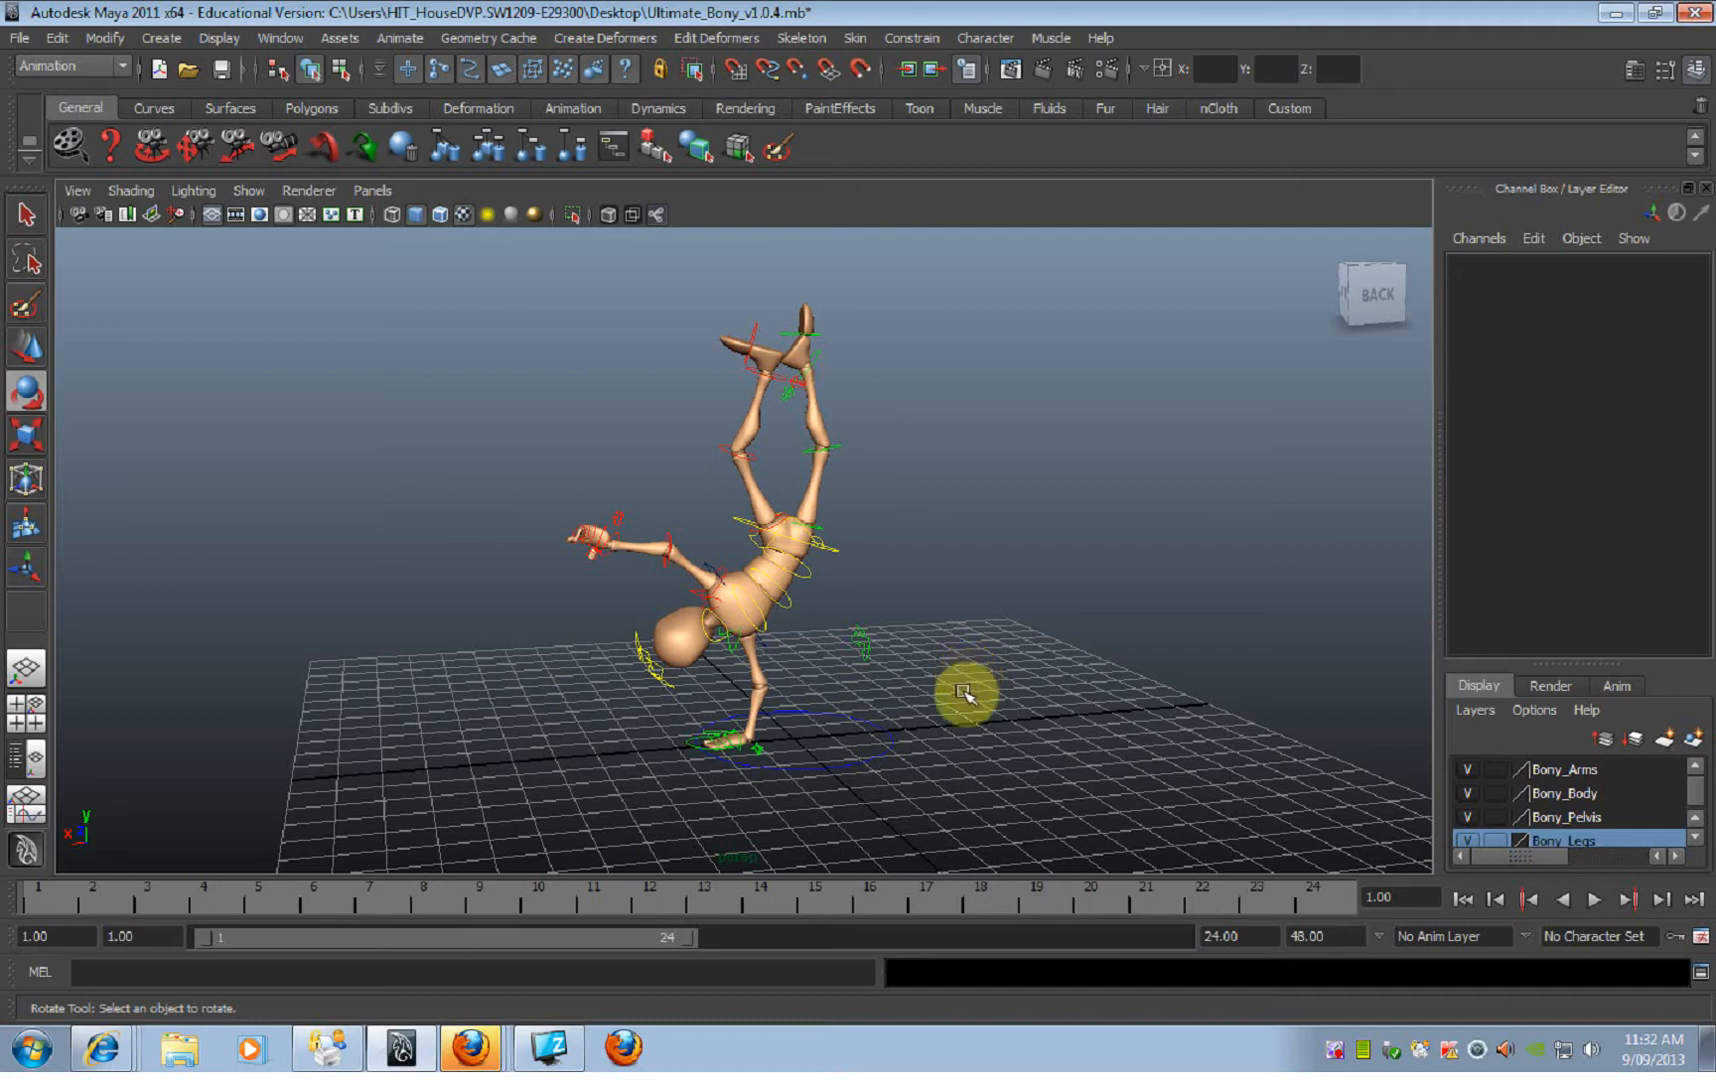
left_click_drag(984, 605, 938, 596, "alt")
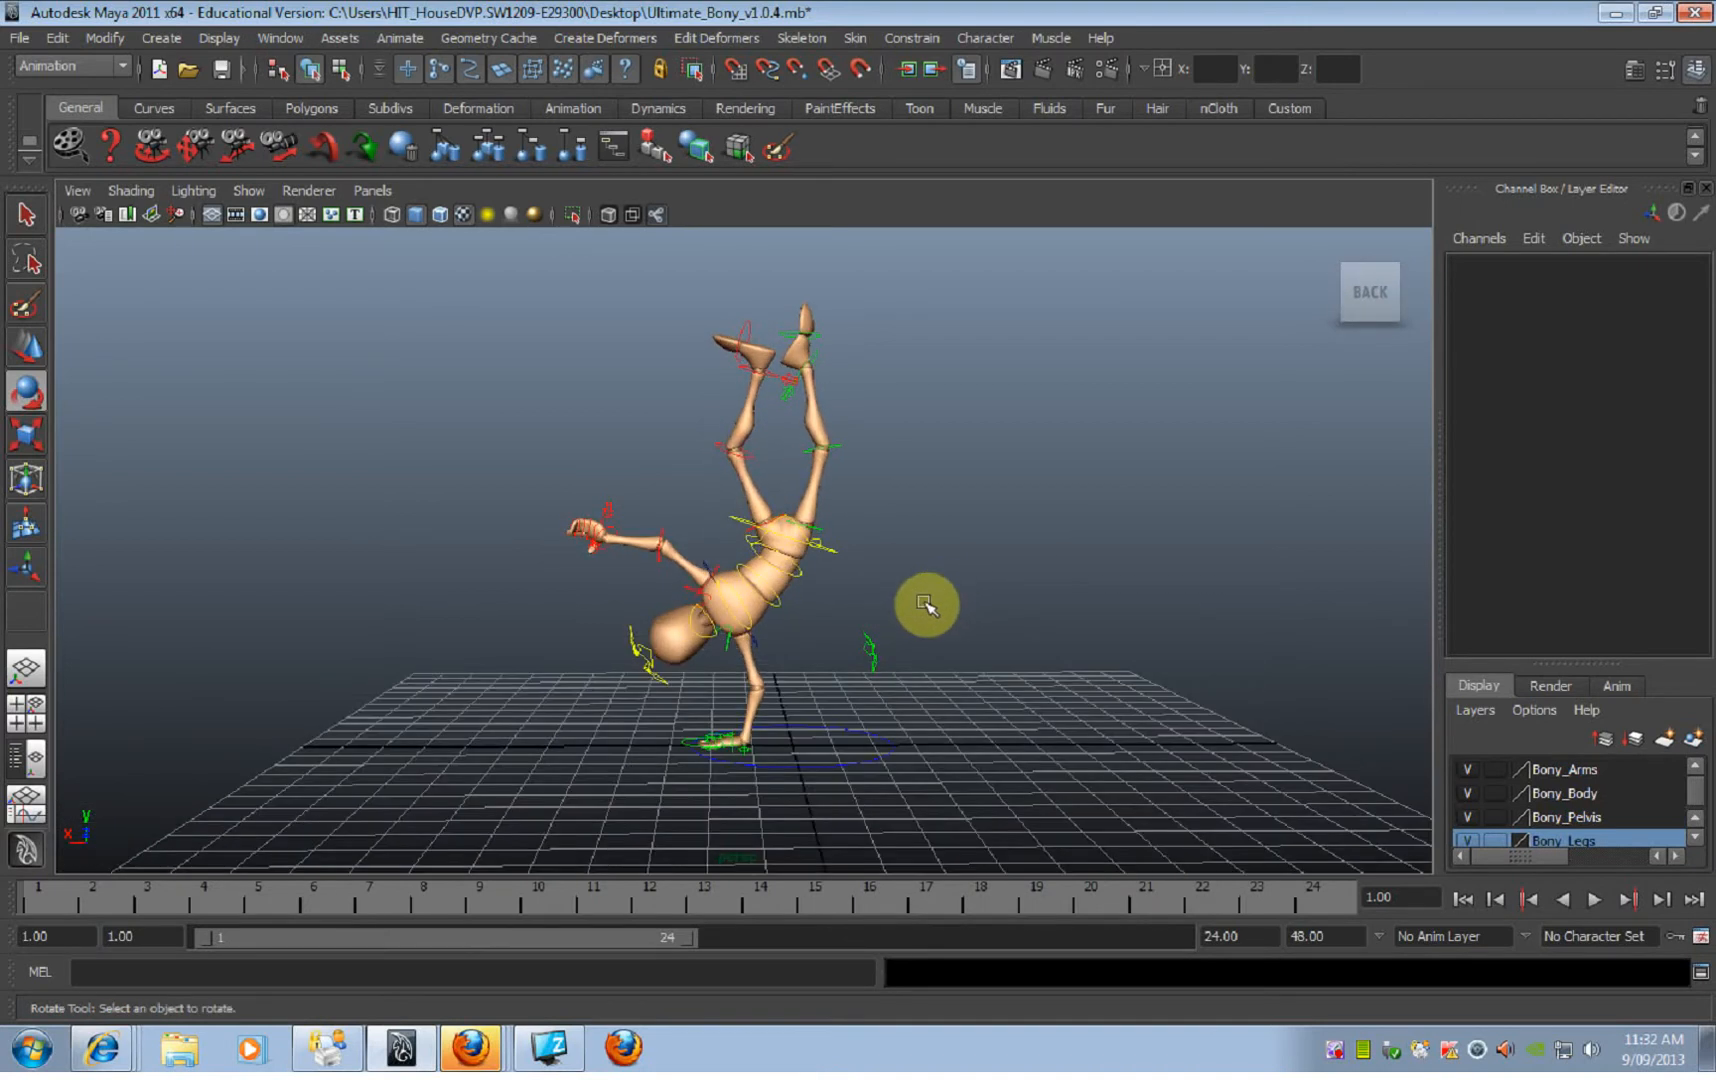
middle_click_drag(912, 605, 915, 640, "alt")
right_click_drag(915, 640, 1037, 664, "alt")
left_click_drag(1037, 664, 984, 610, "alt")
middle_click_drag(984, 610, 984, 567, "alt")
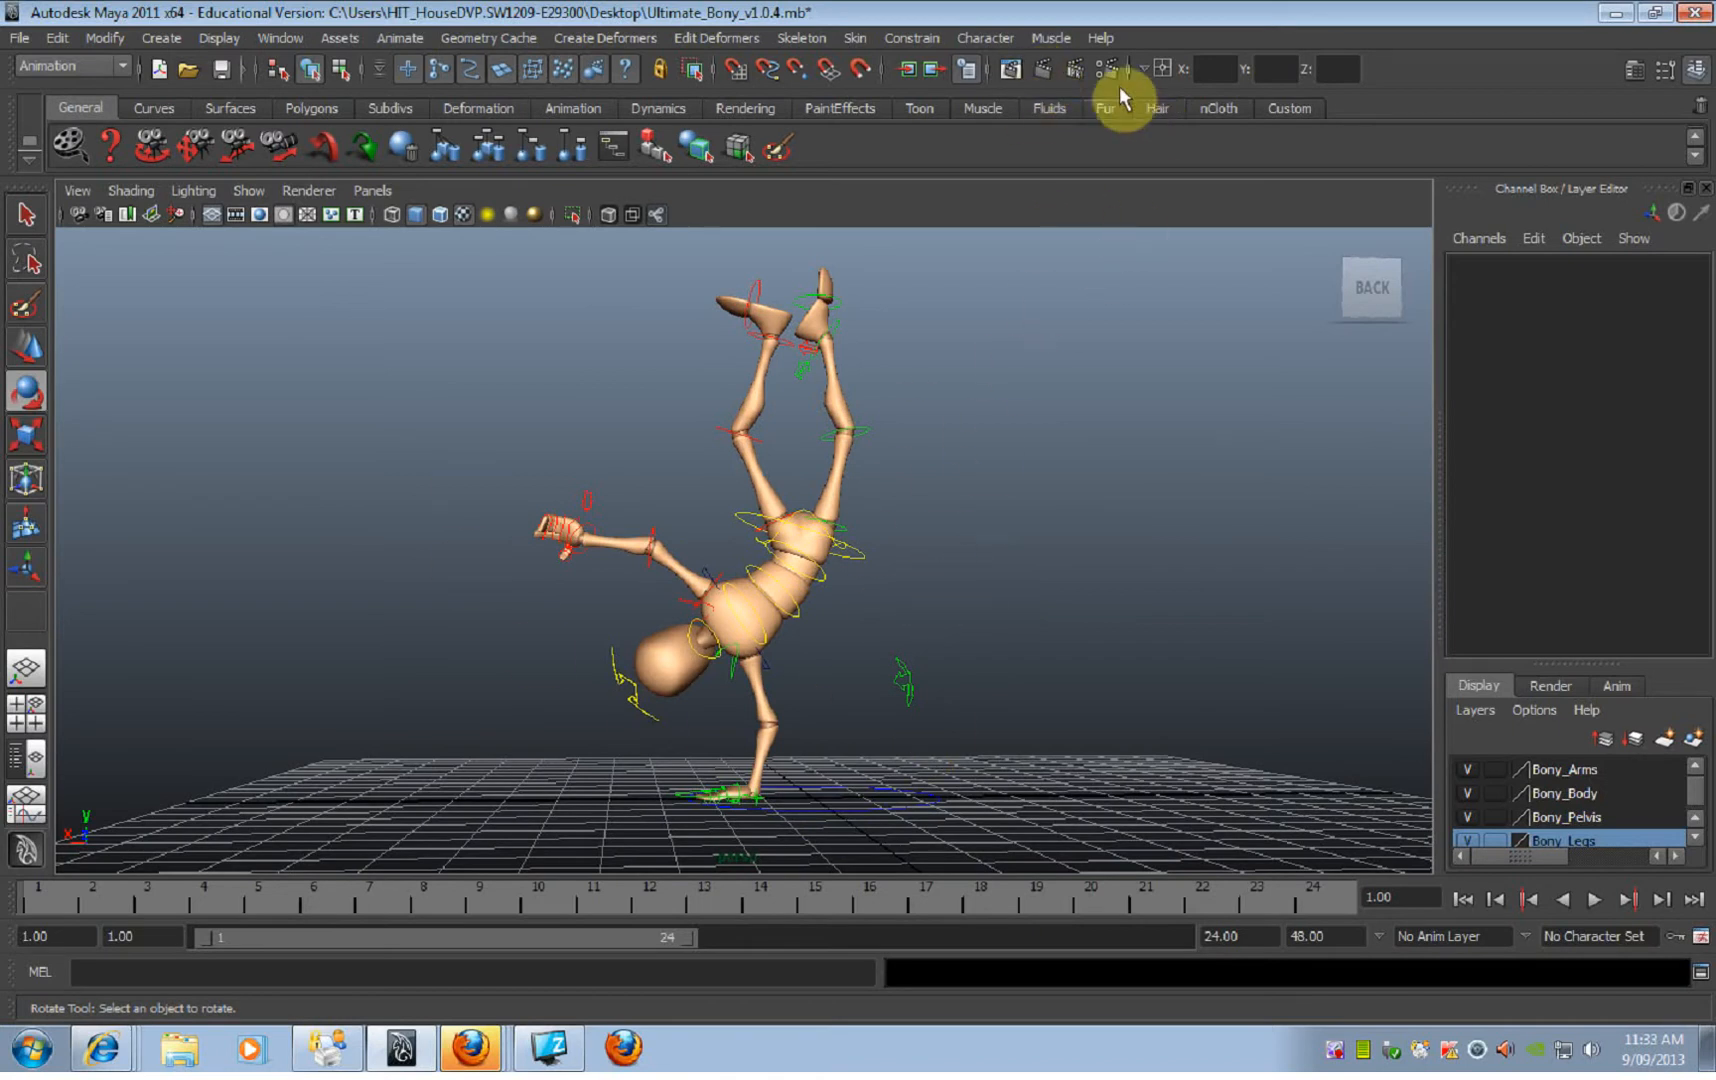
left_click(1044, 77)
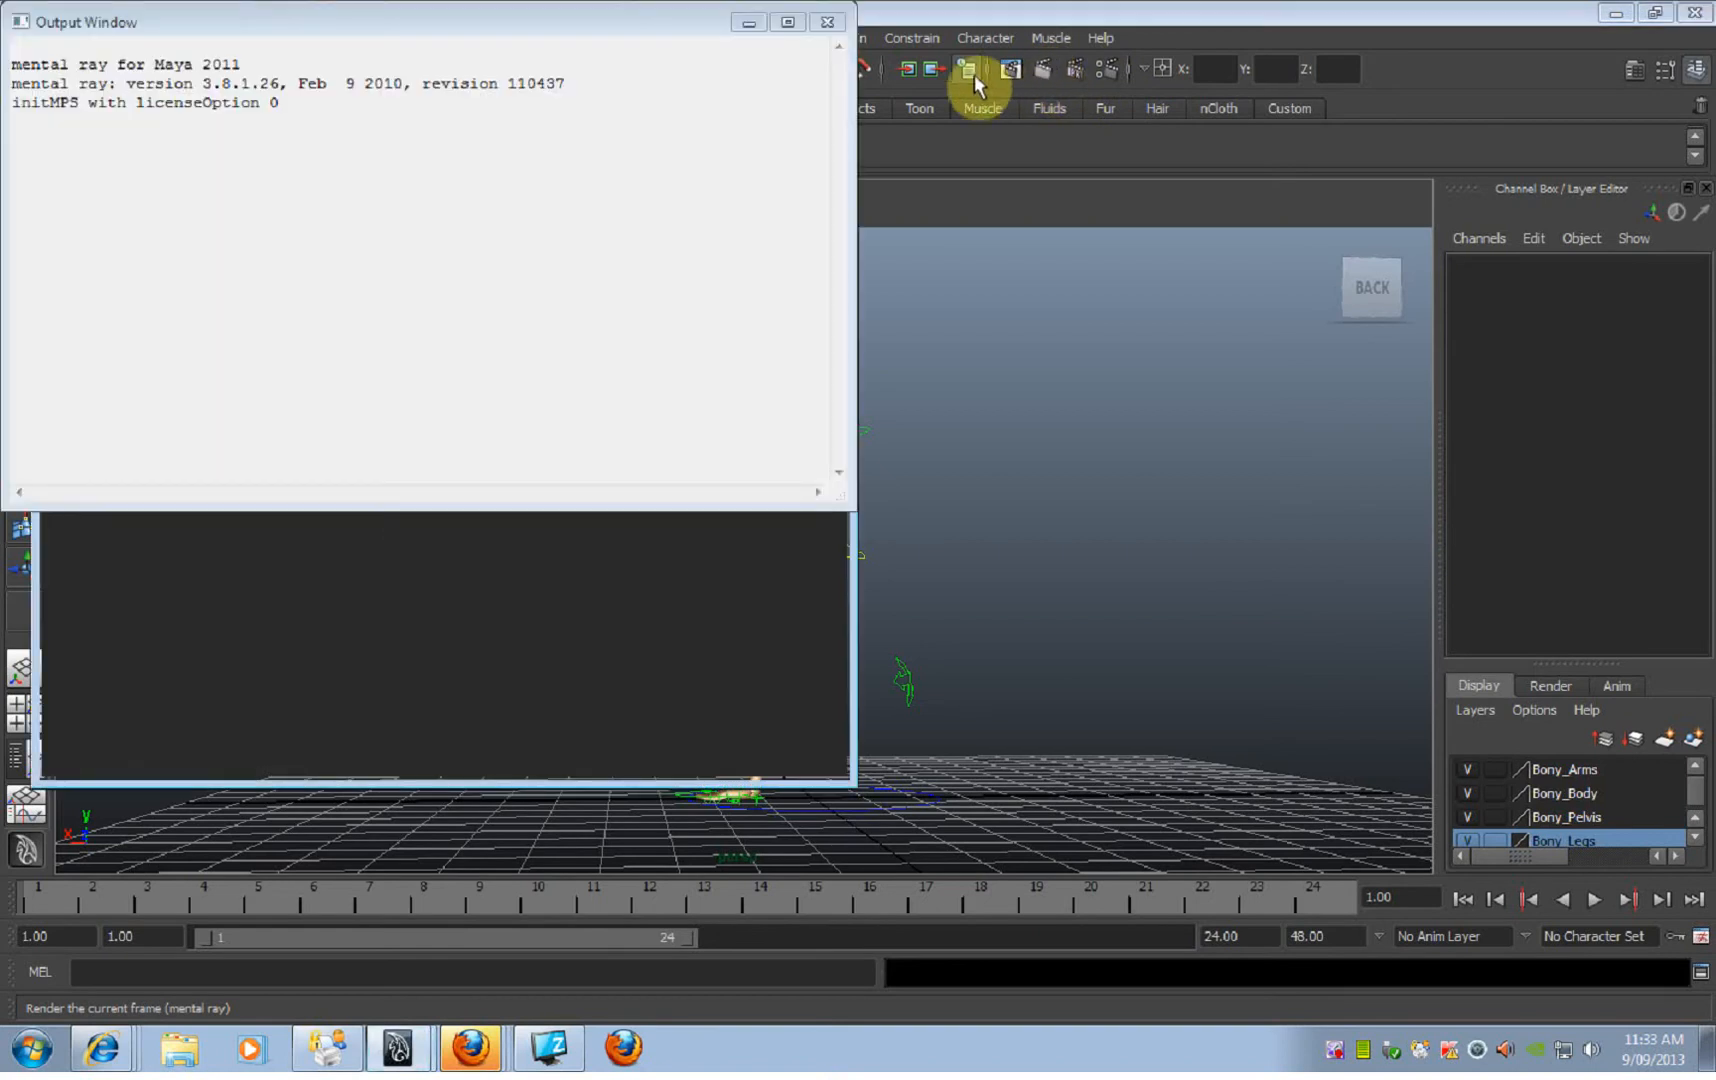
left_click(828, 24)
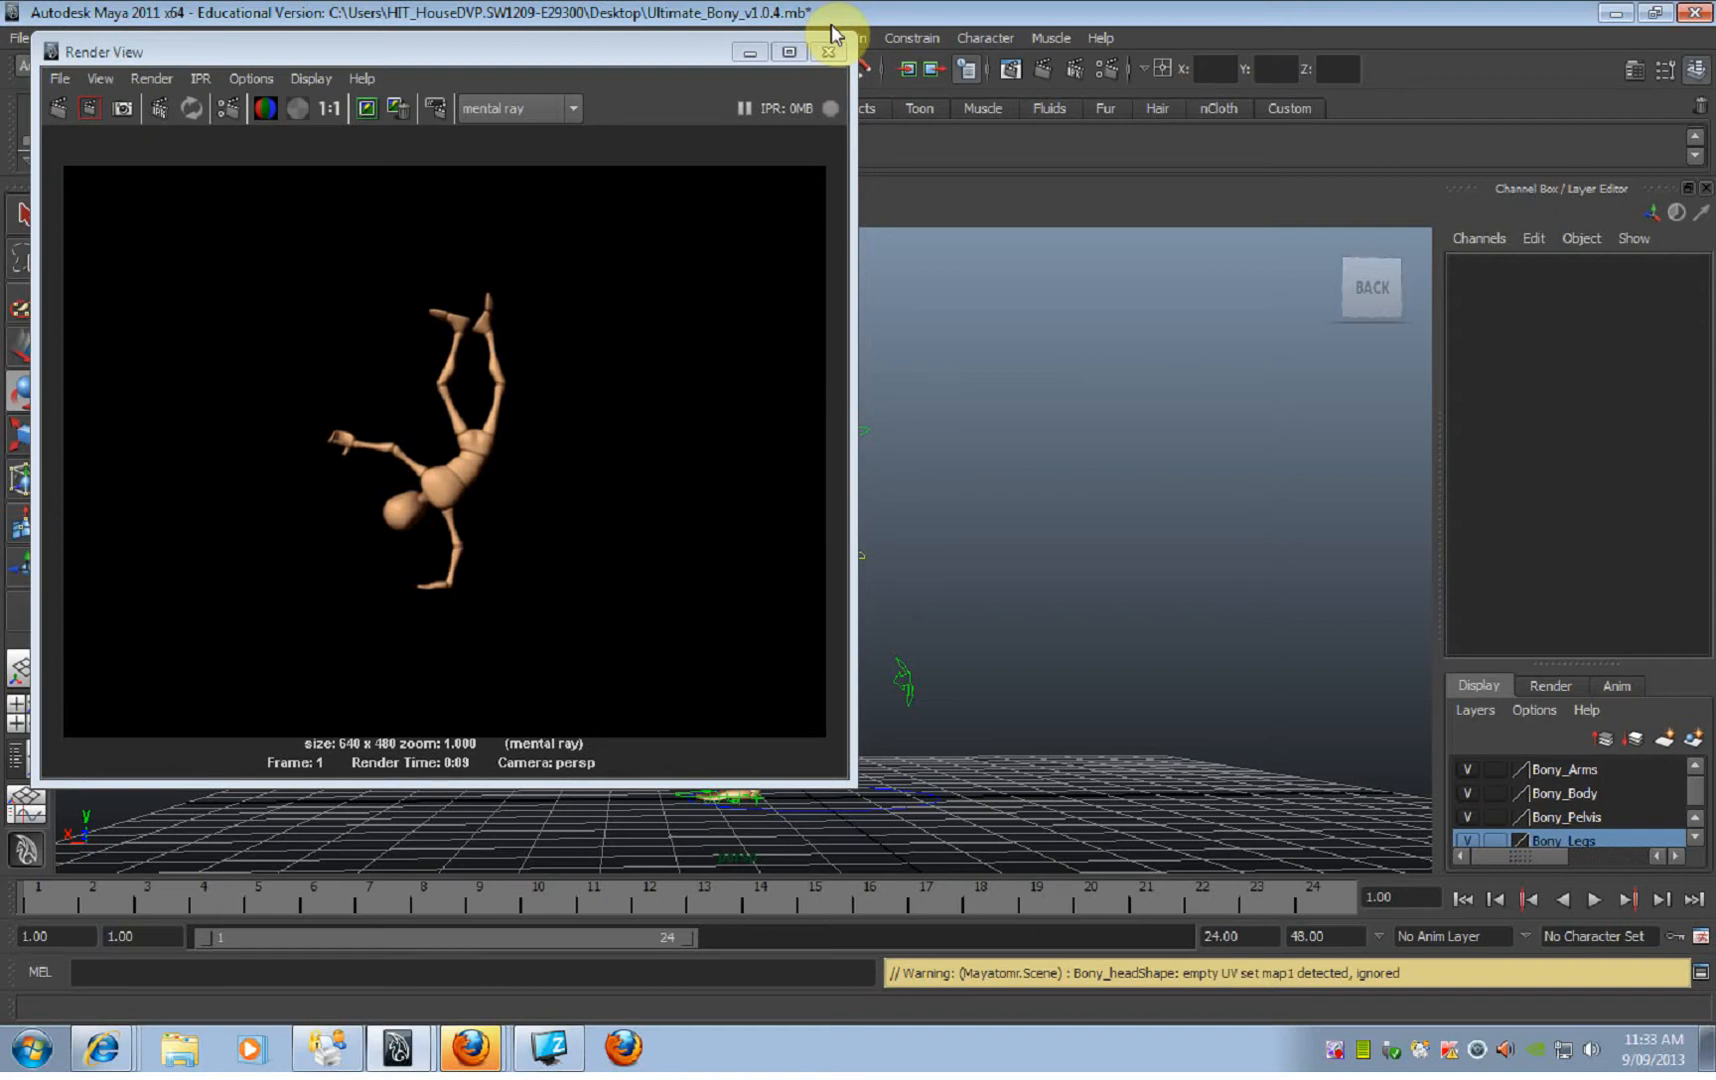
Step: Save the rendered handstand image as a JPEG named Pose in the project's images folder, and close the Render View
right_click(484, 424)
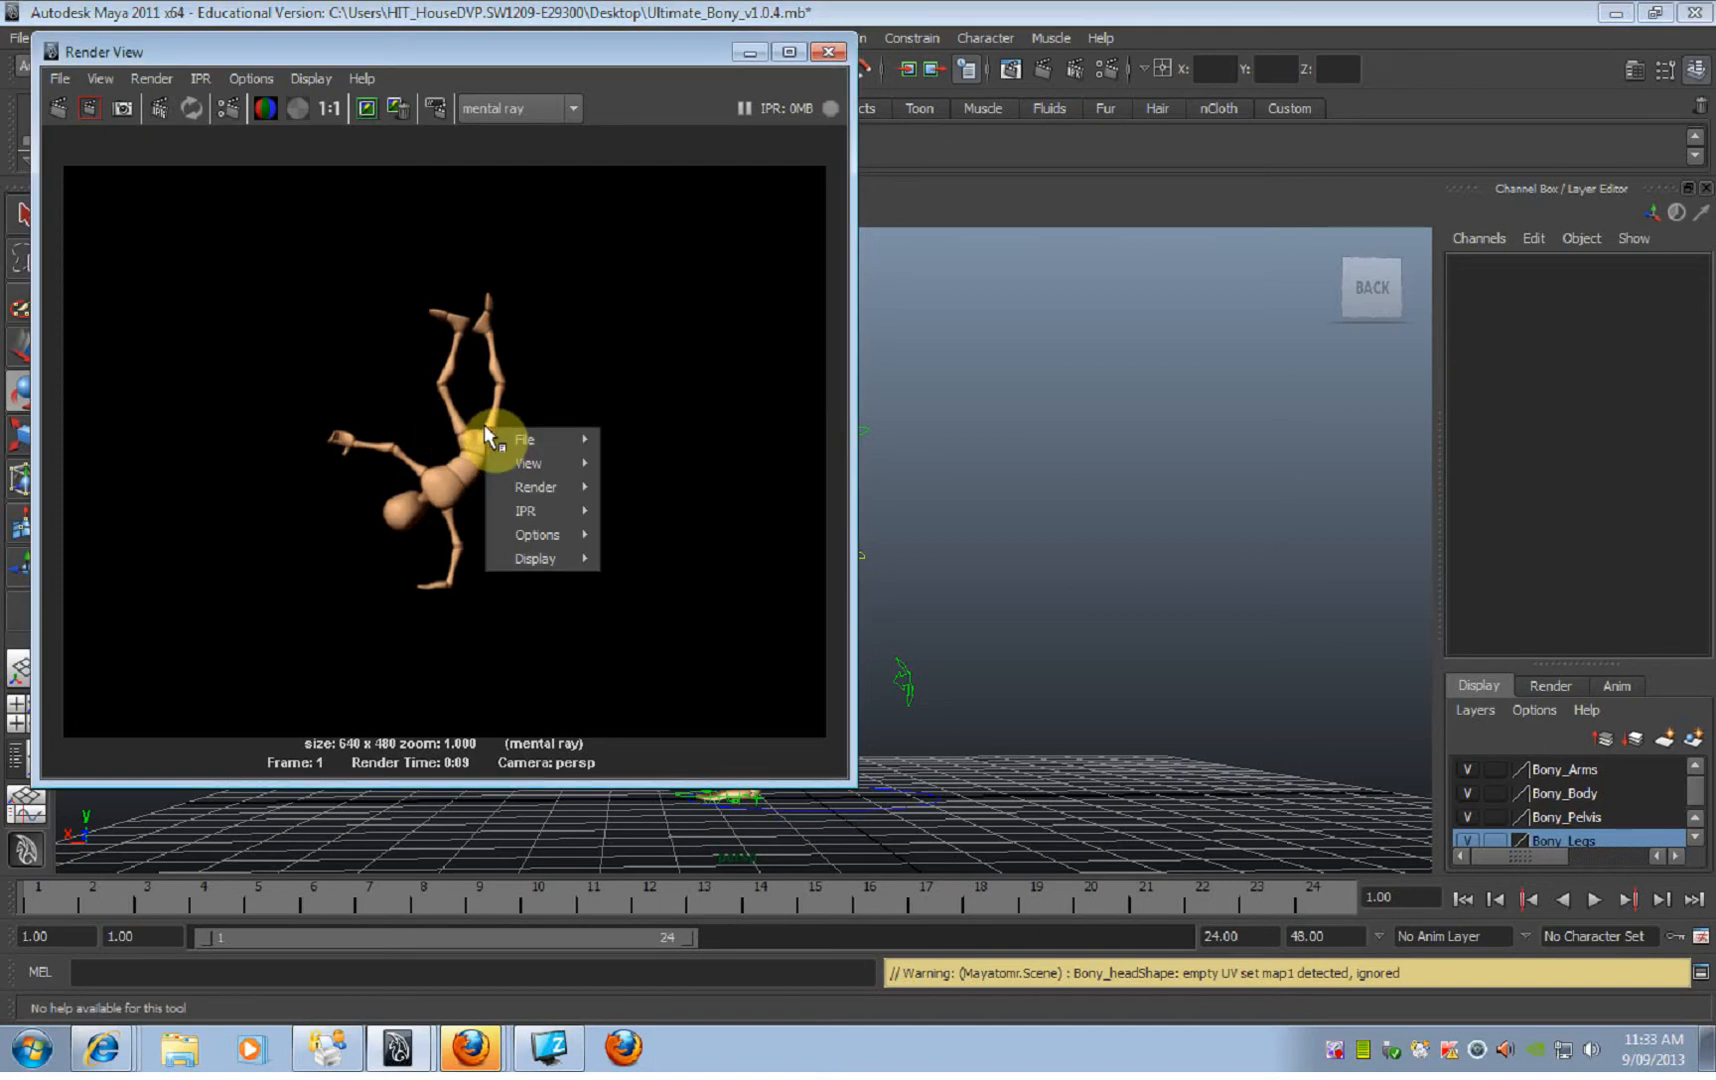
mouse_move(509, 433)
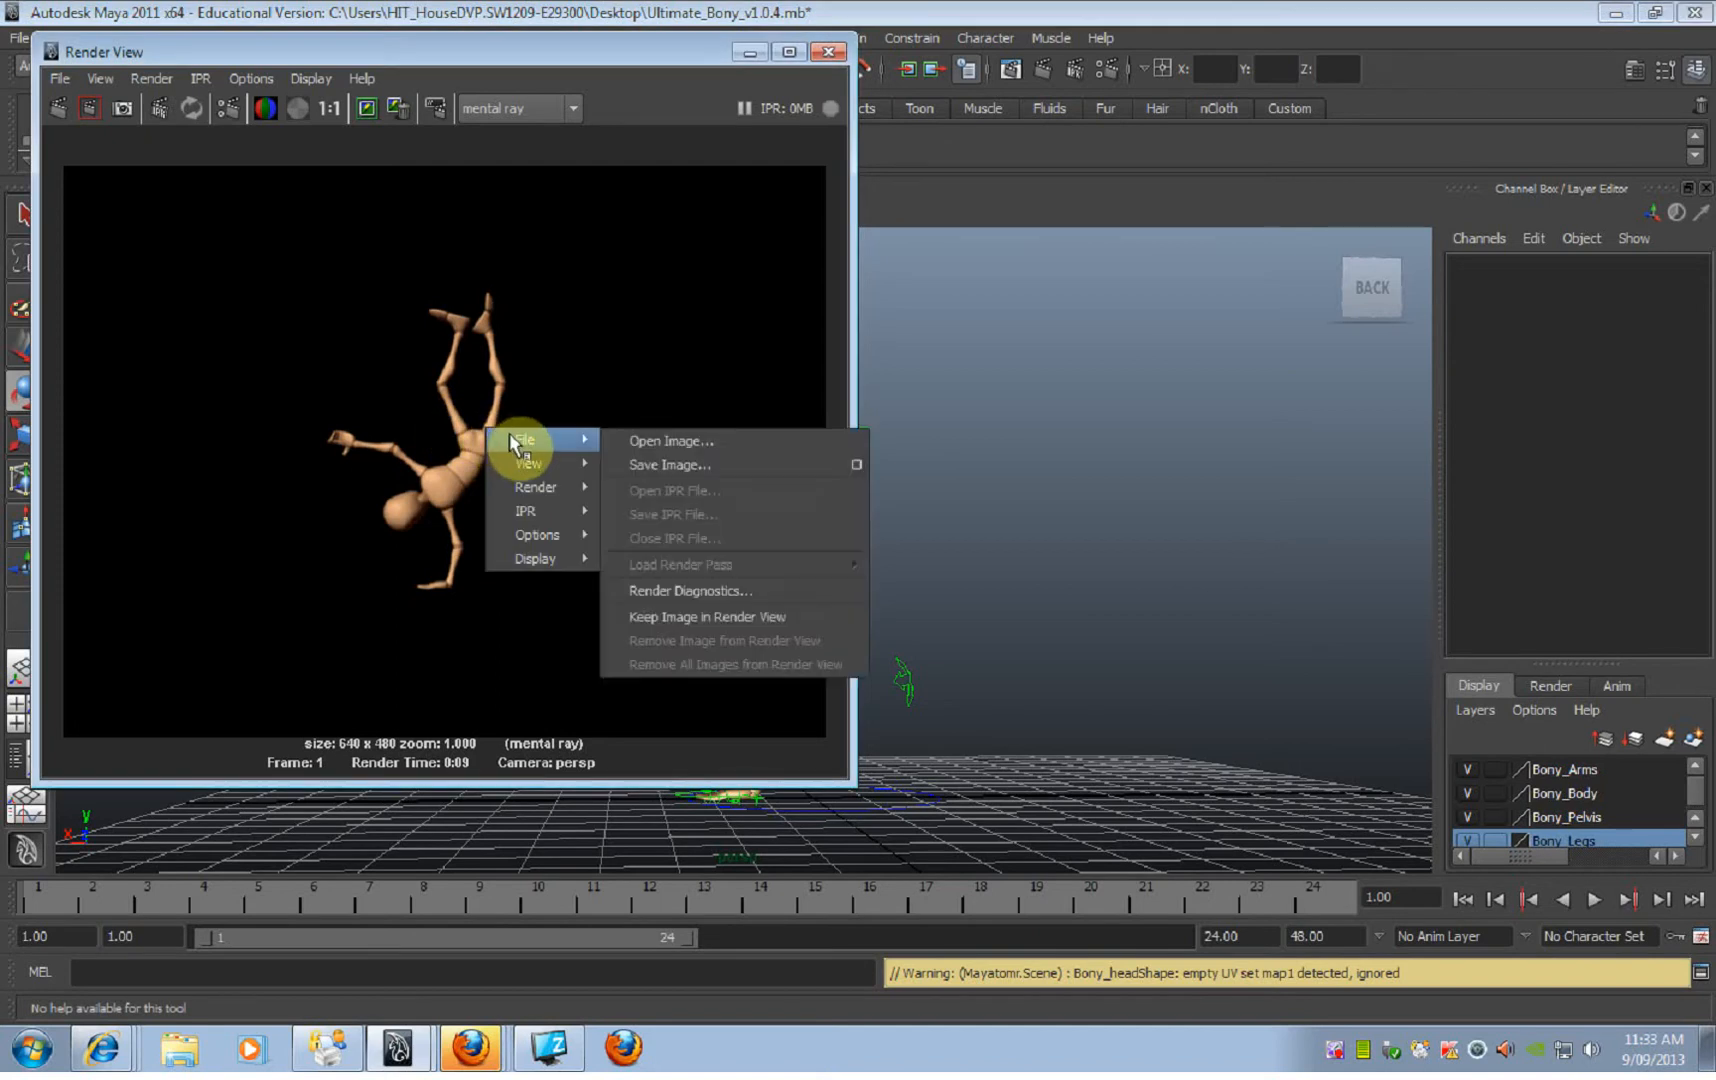
left_click(639, 467)
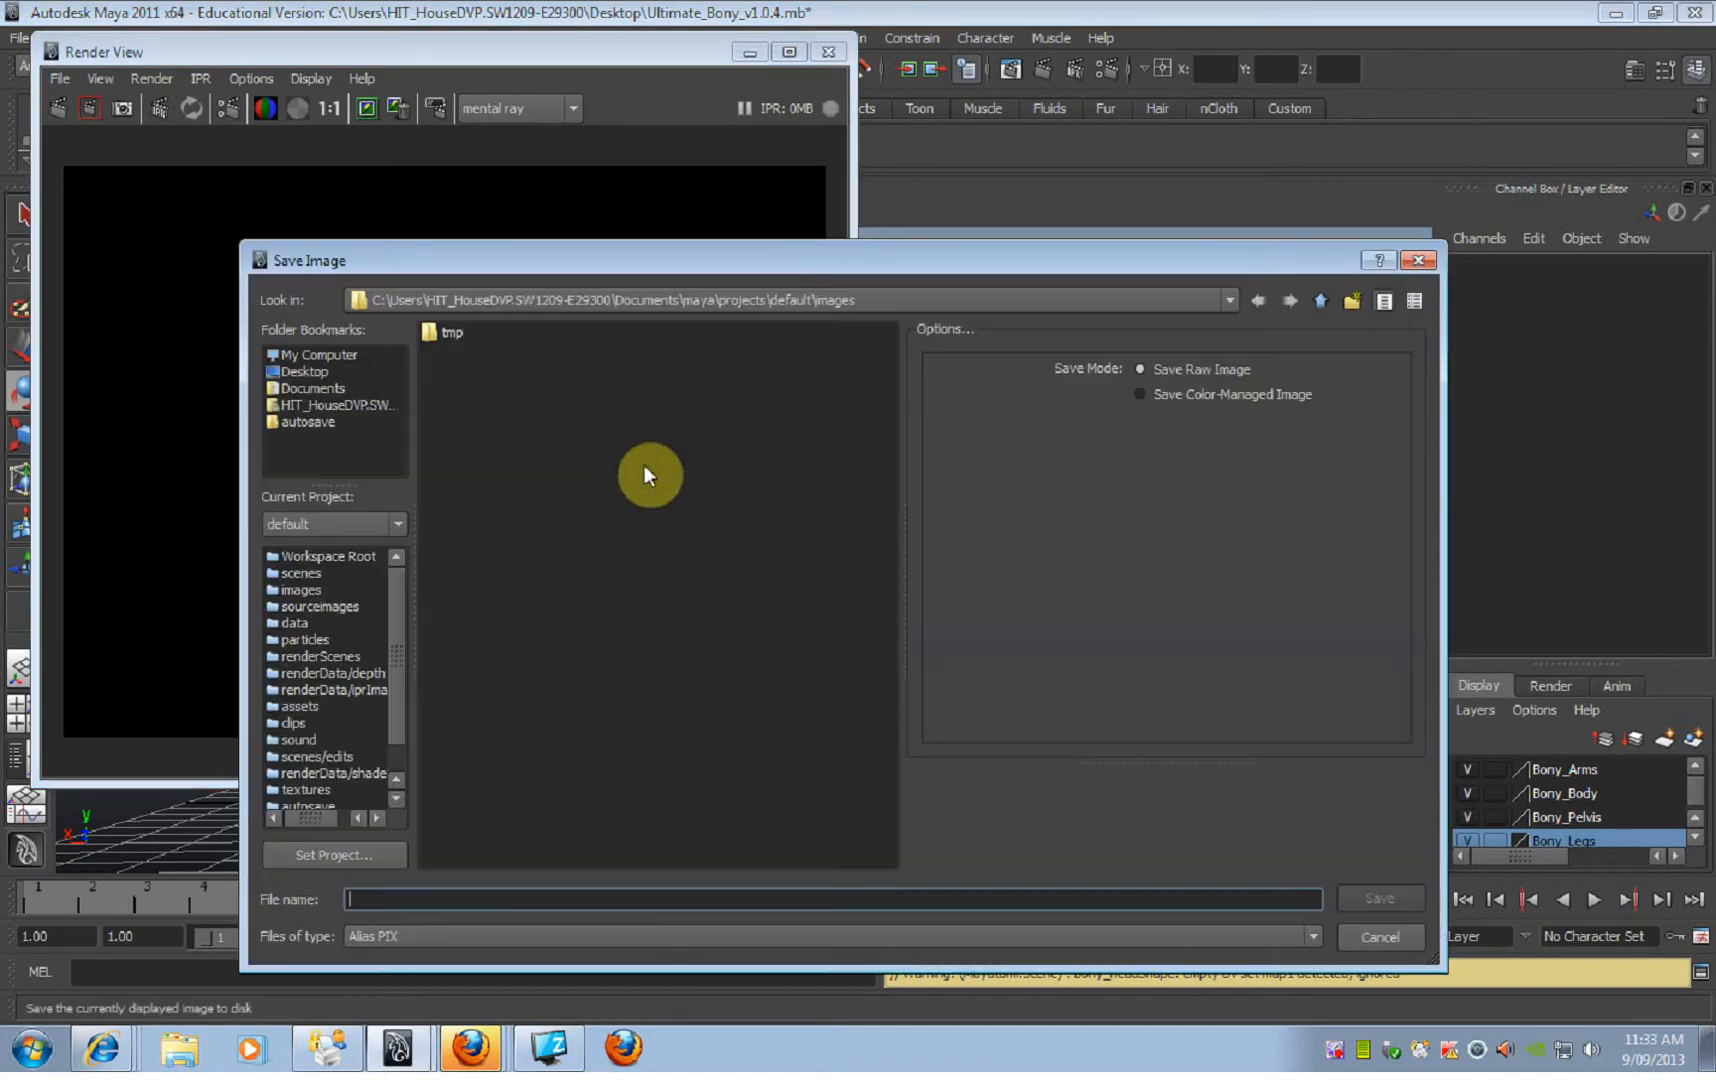
left_click(421, 936)
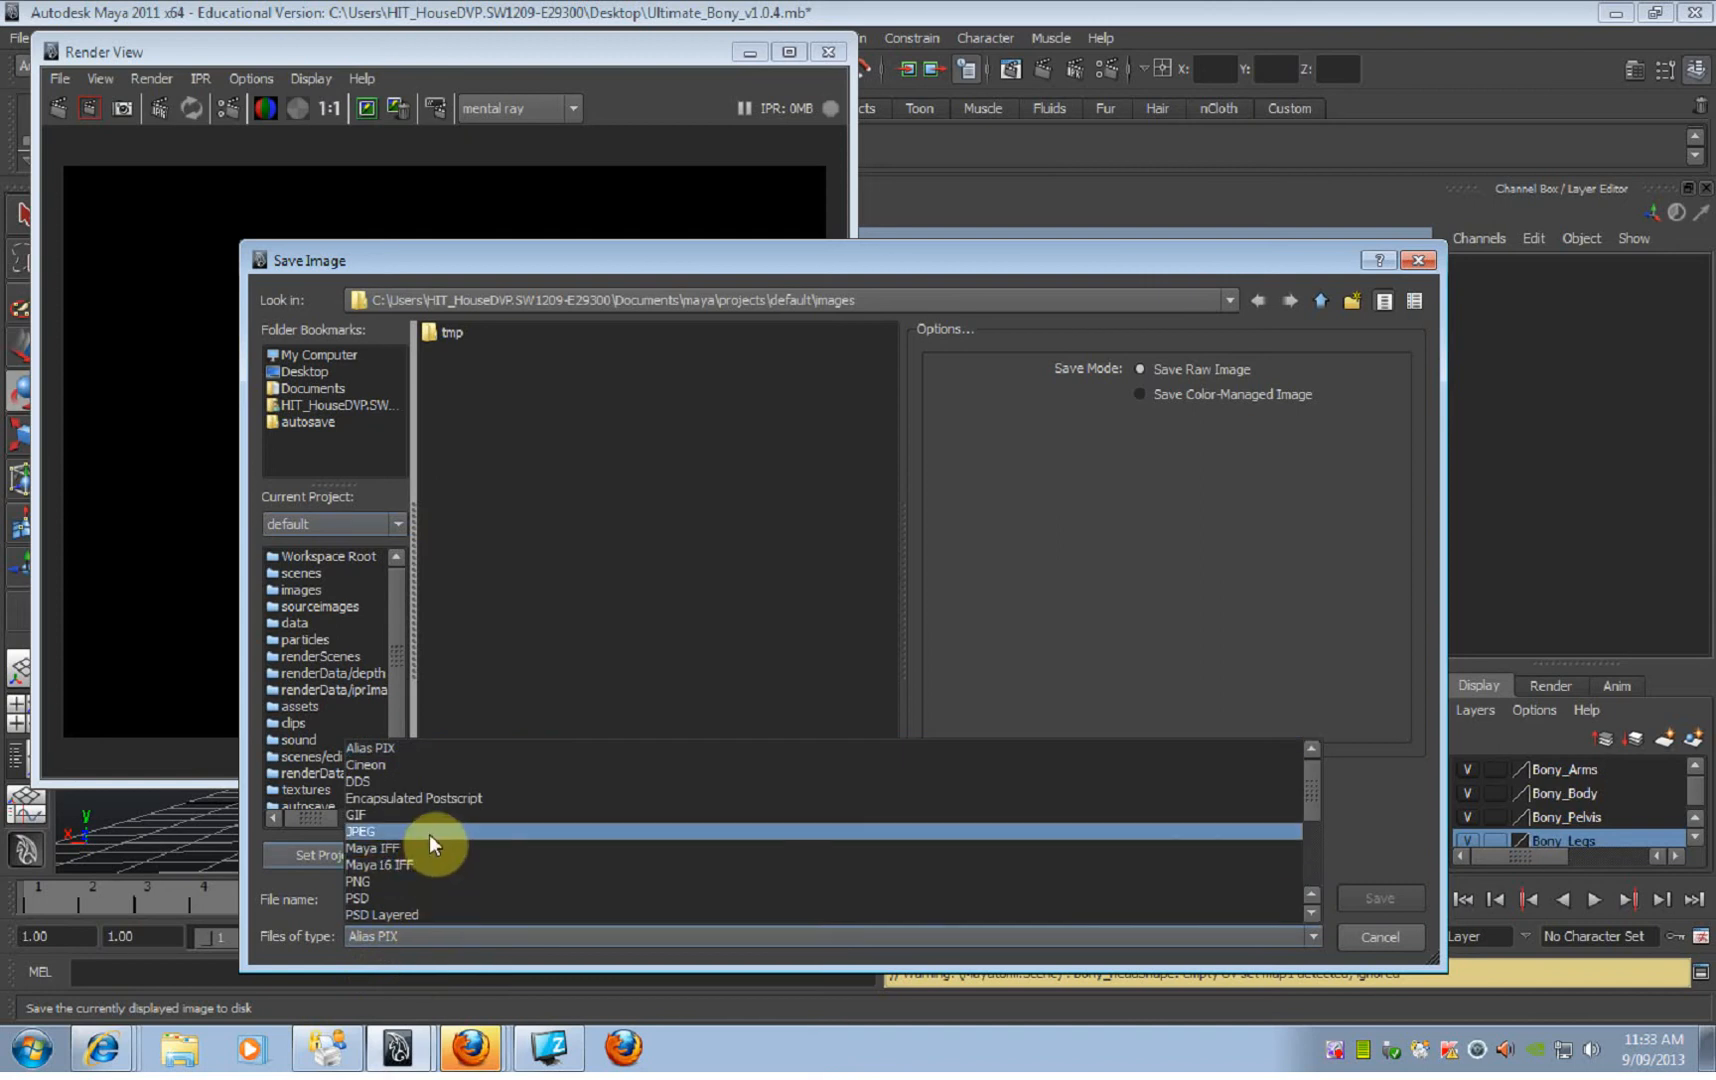
left_click(429, 834)
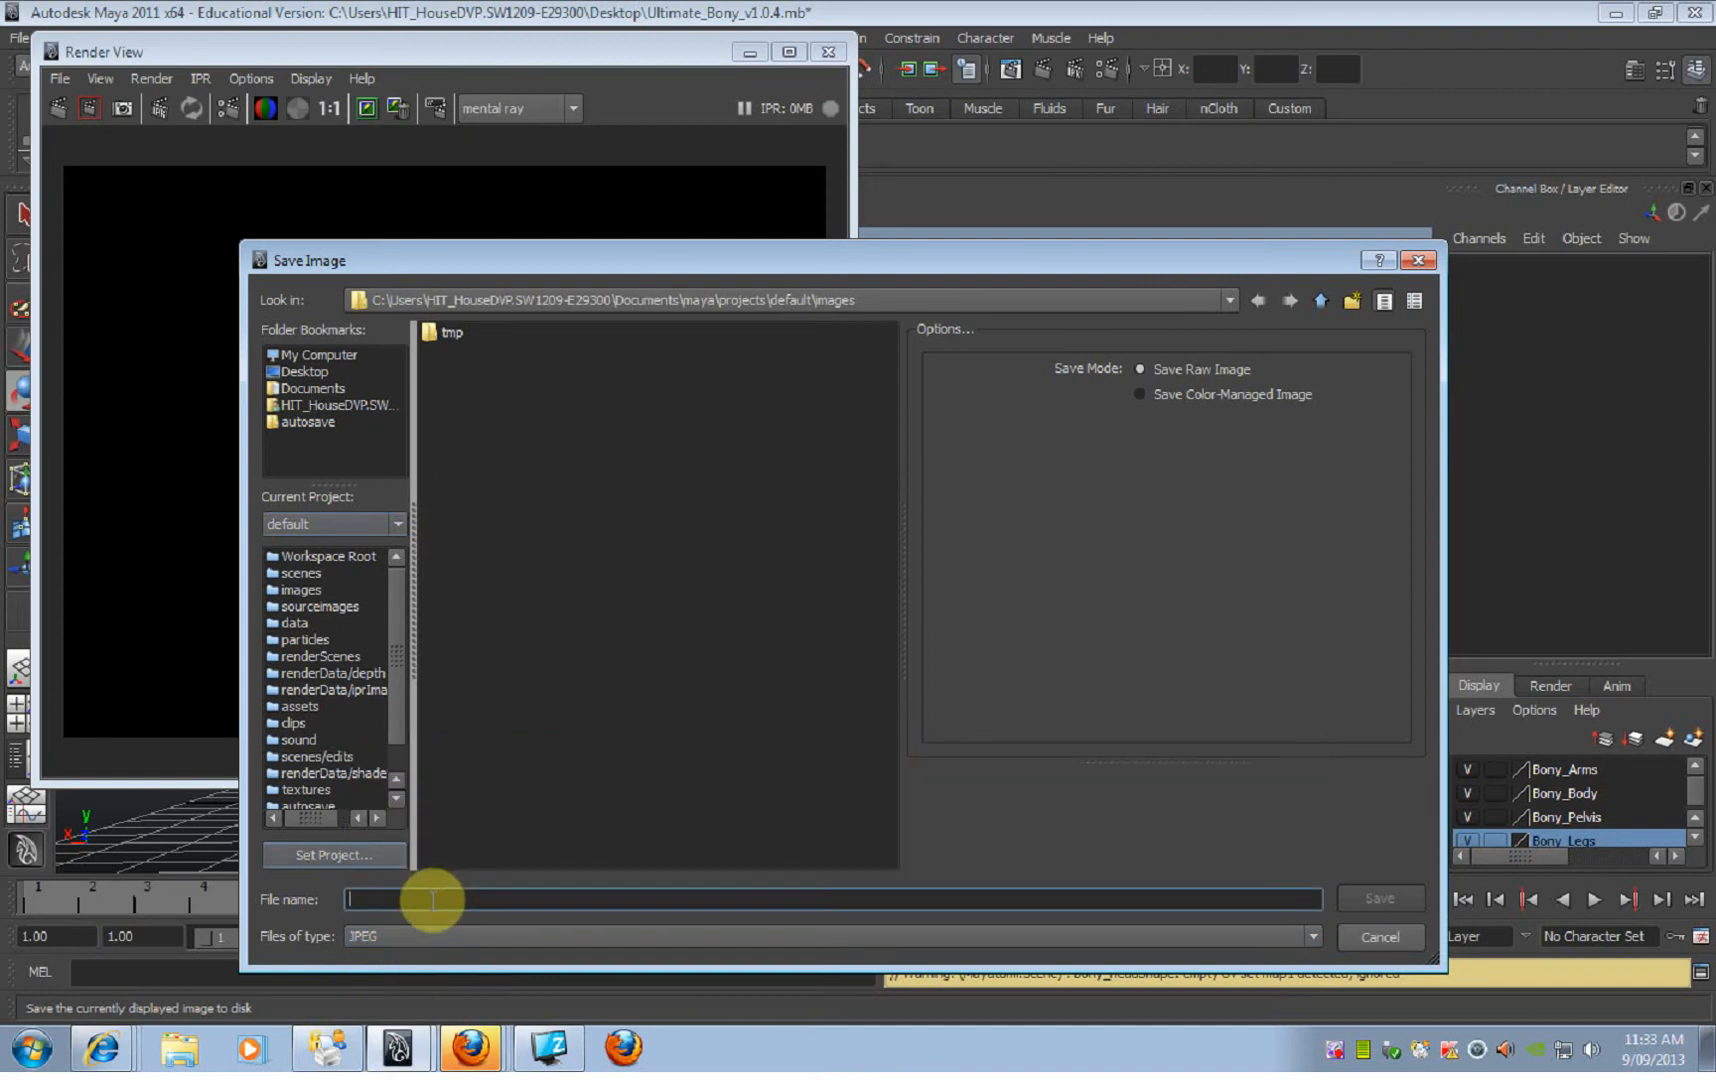
type("Pose")
key("Return")
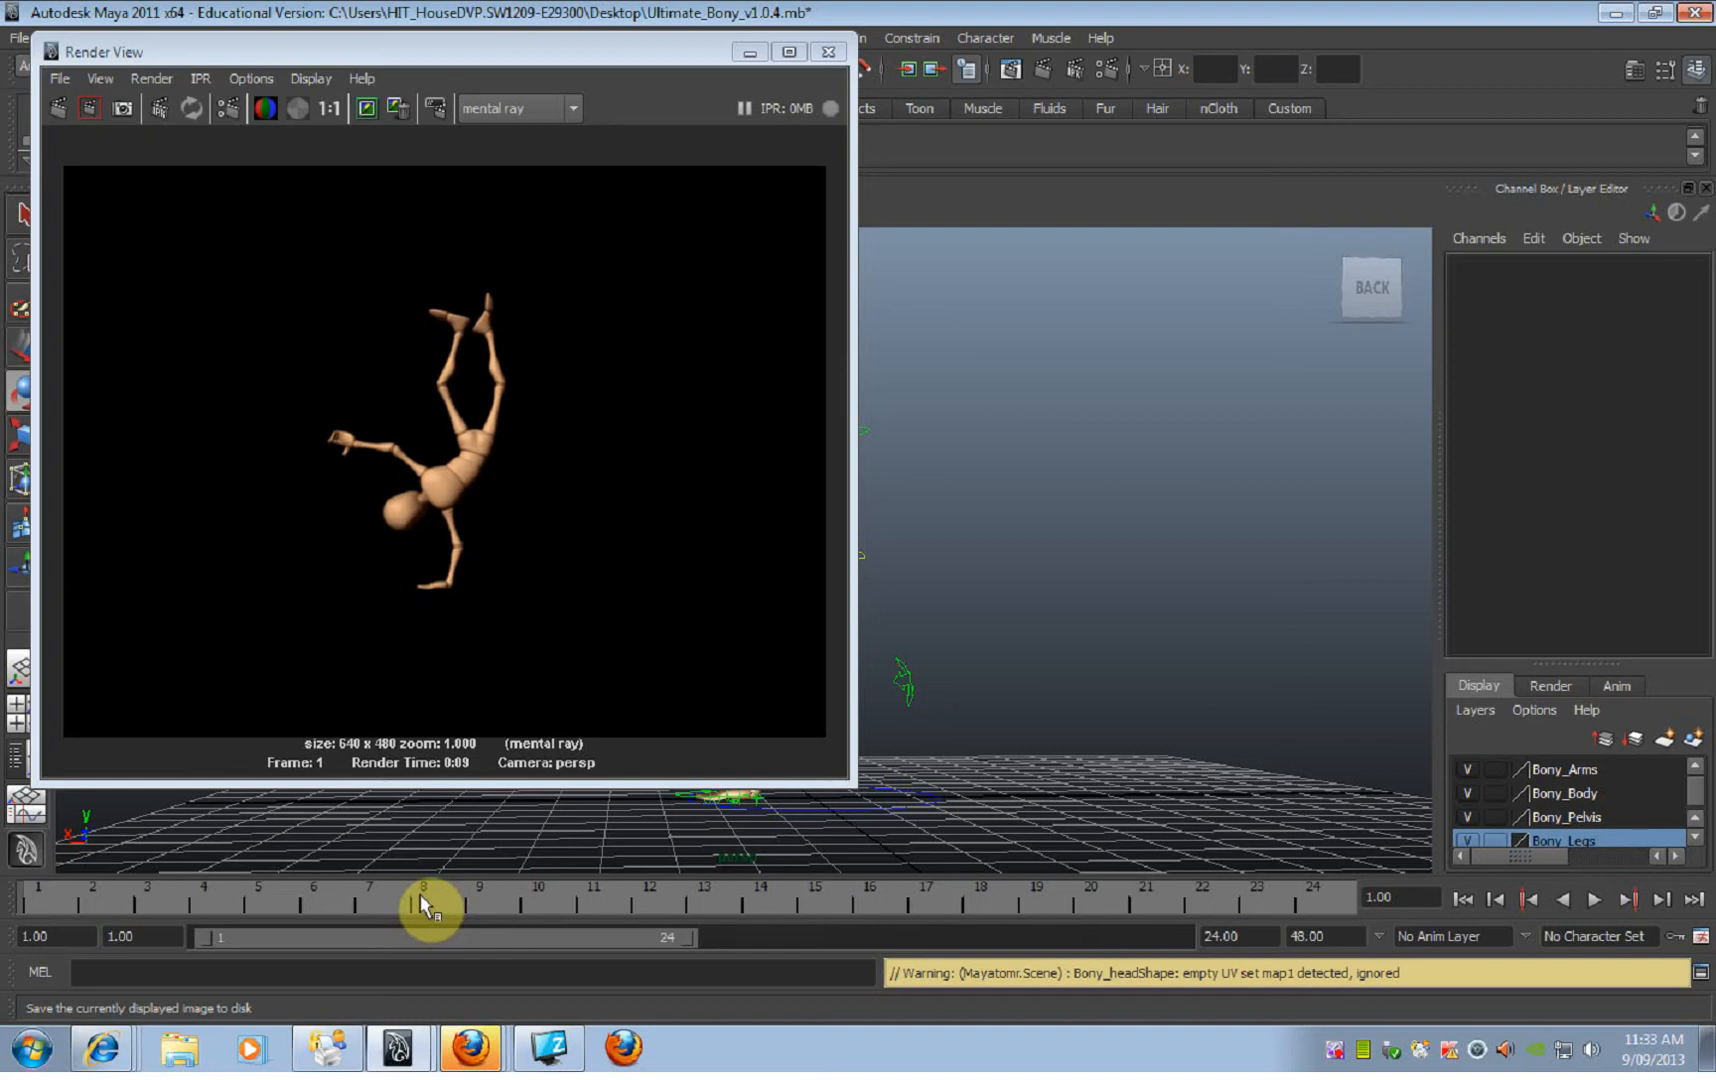
left_click(834, 57)
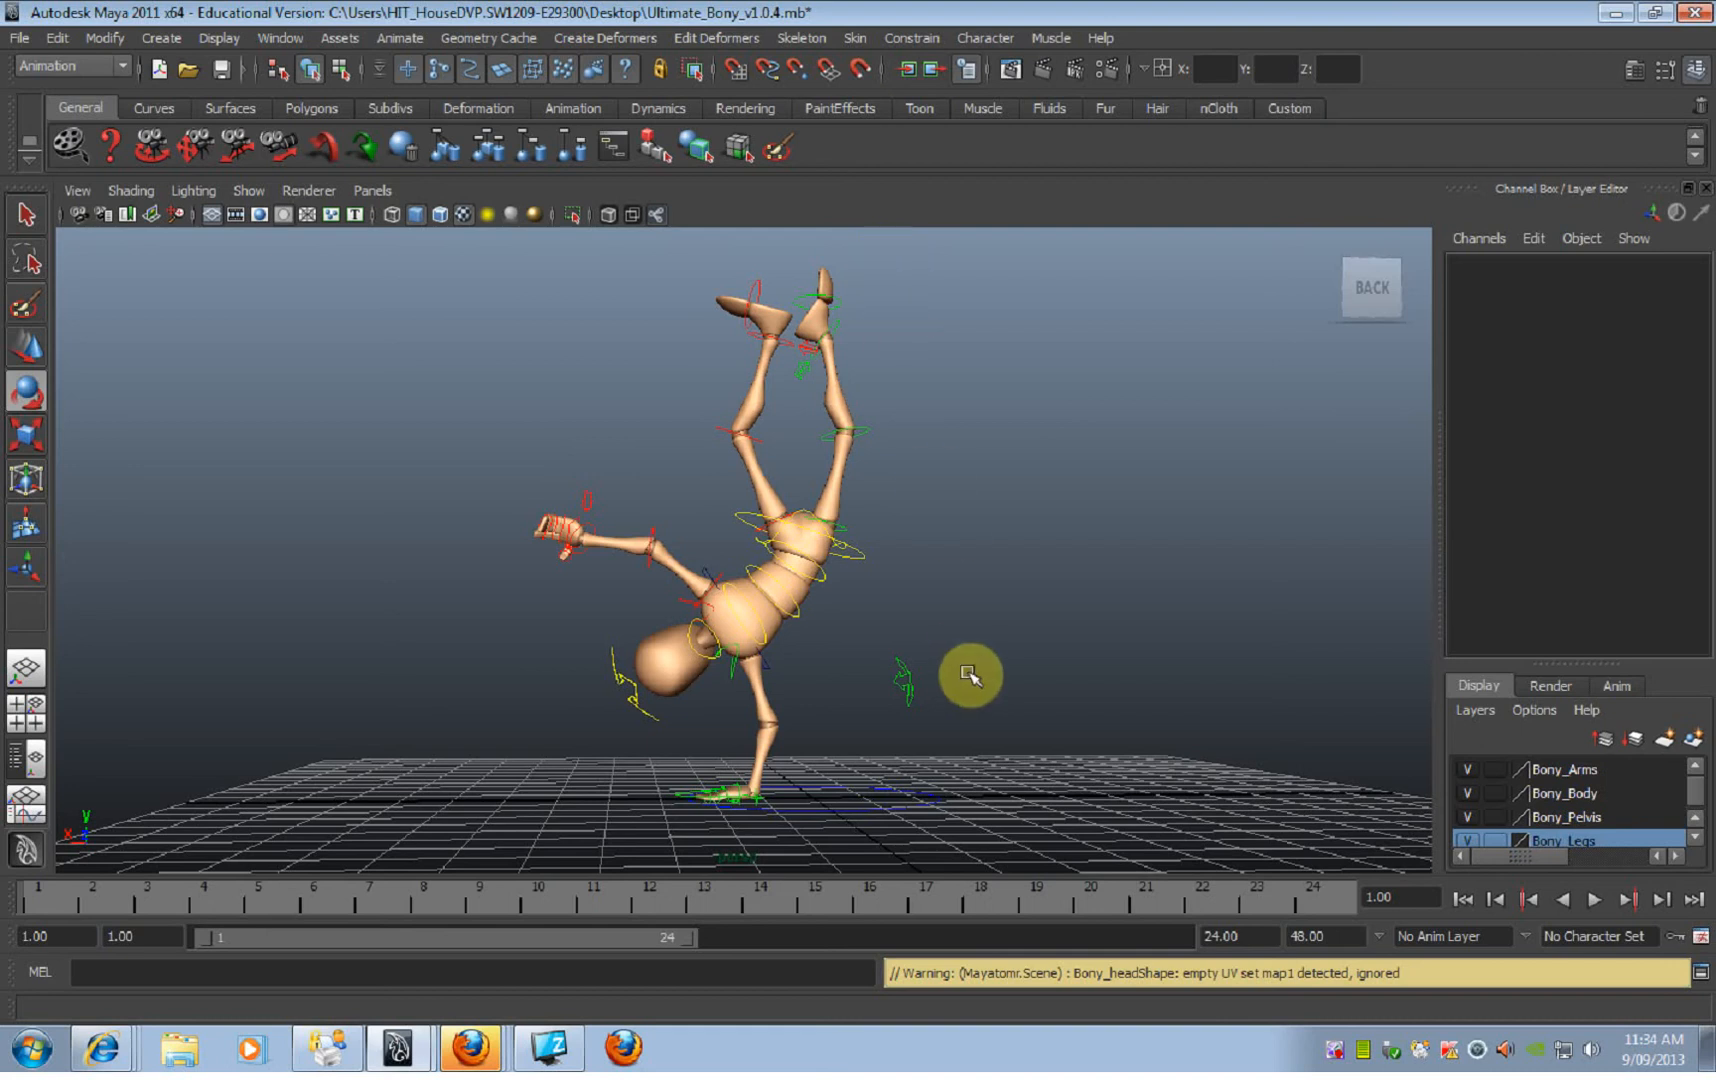
Step: Create a NURBS plane on the grid beneath the character as a floor covering most of the grid, and return to the Rotate tool
left_click_drag(912, 682, 748, 612, "alt")
key("space")
left_click(638, 511)
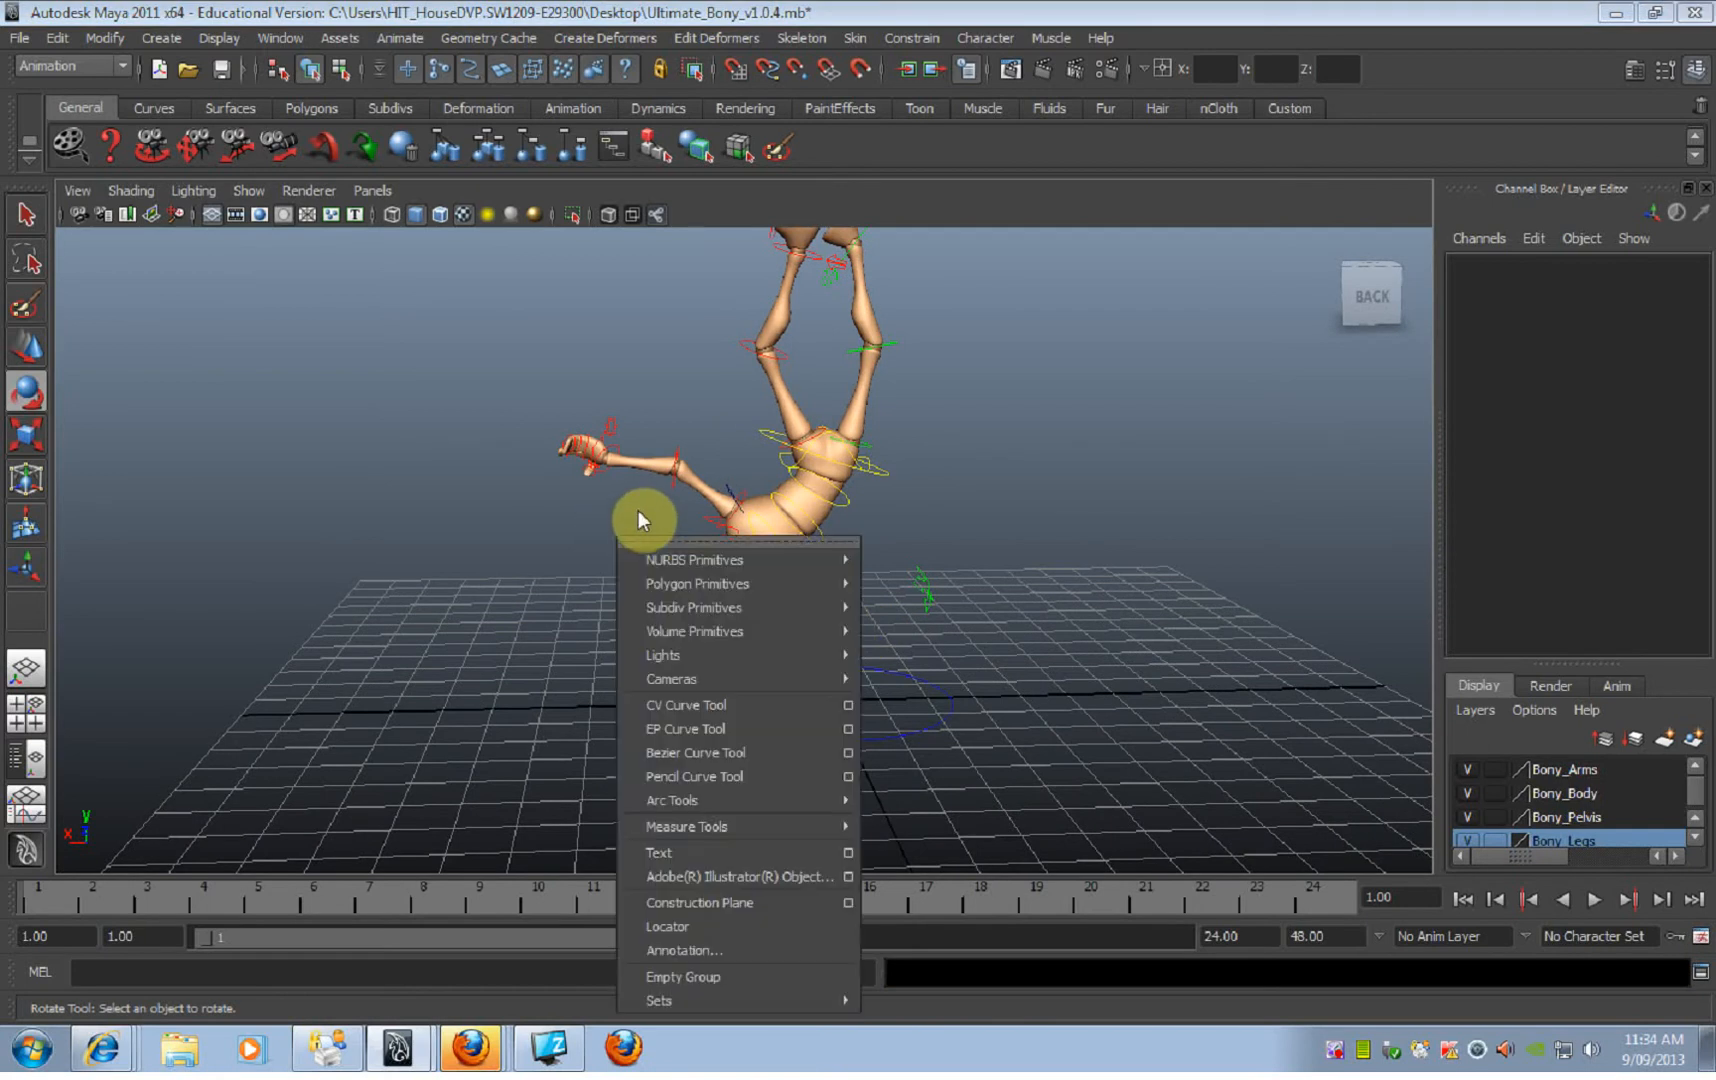
mouse_move(657, 557)
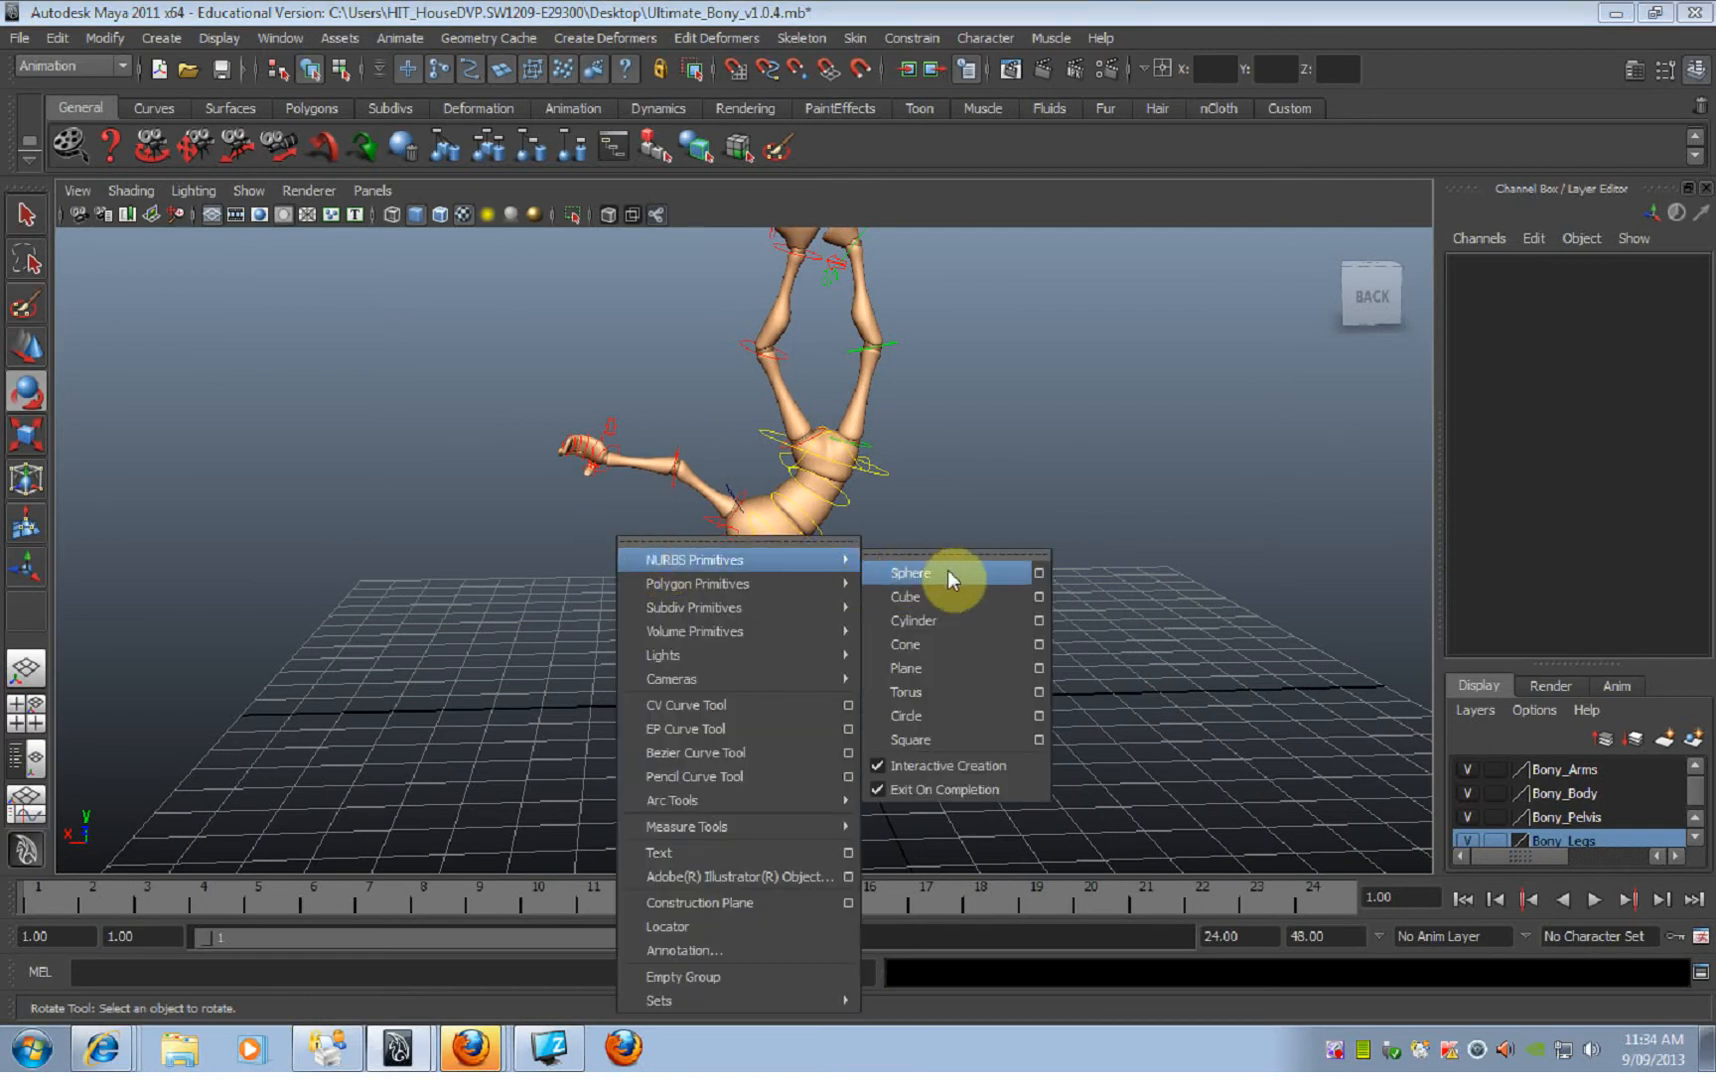
left_click(944, 664)
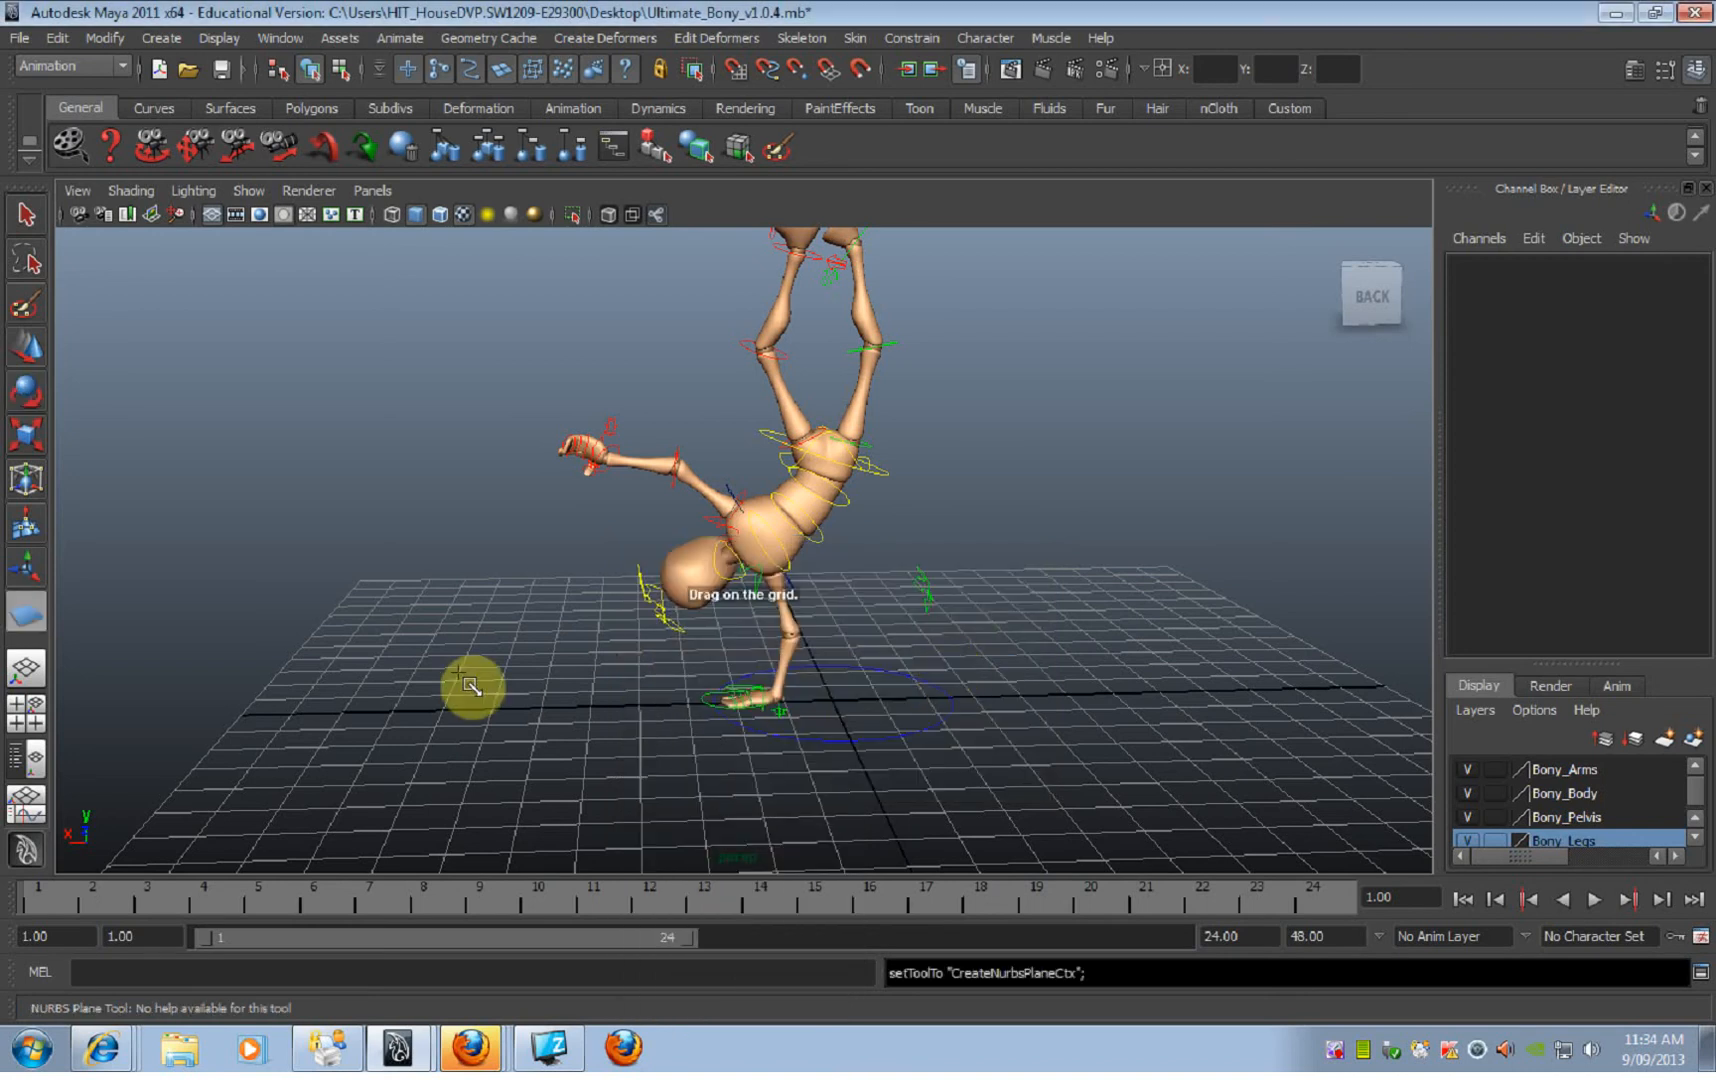
left_click_drag(390, 605, 1547, 900)
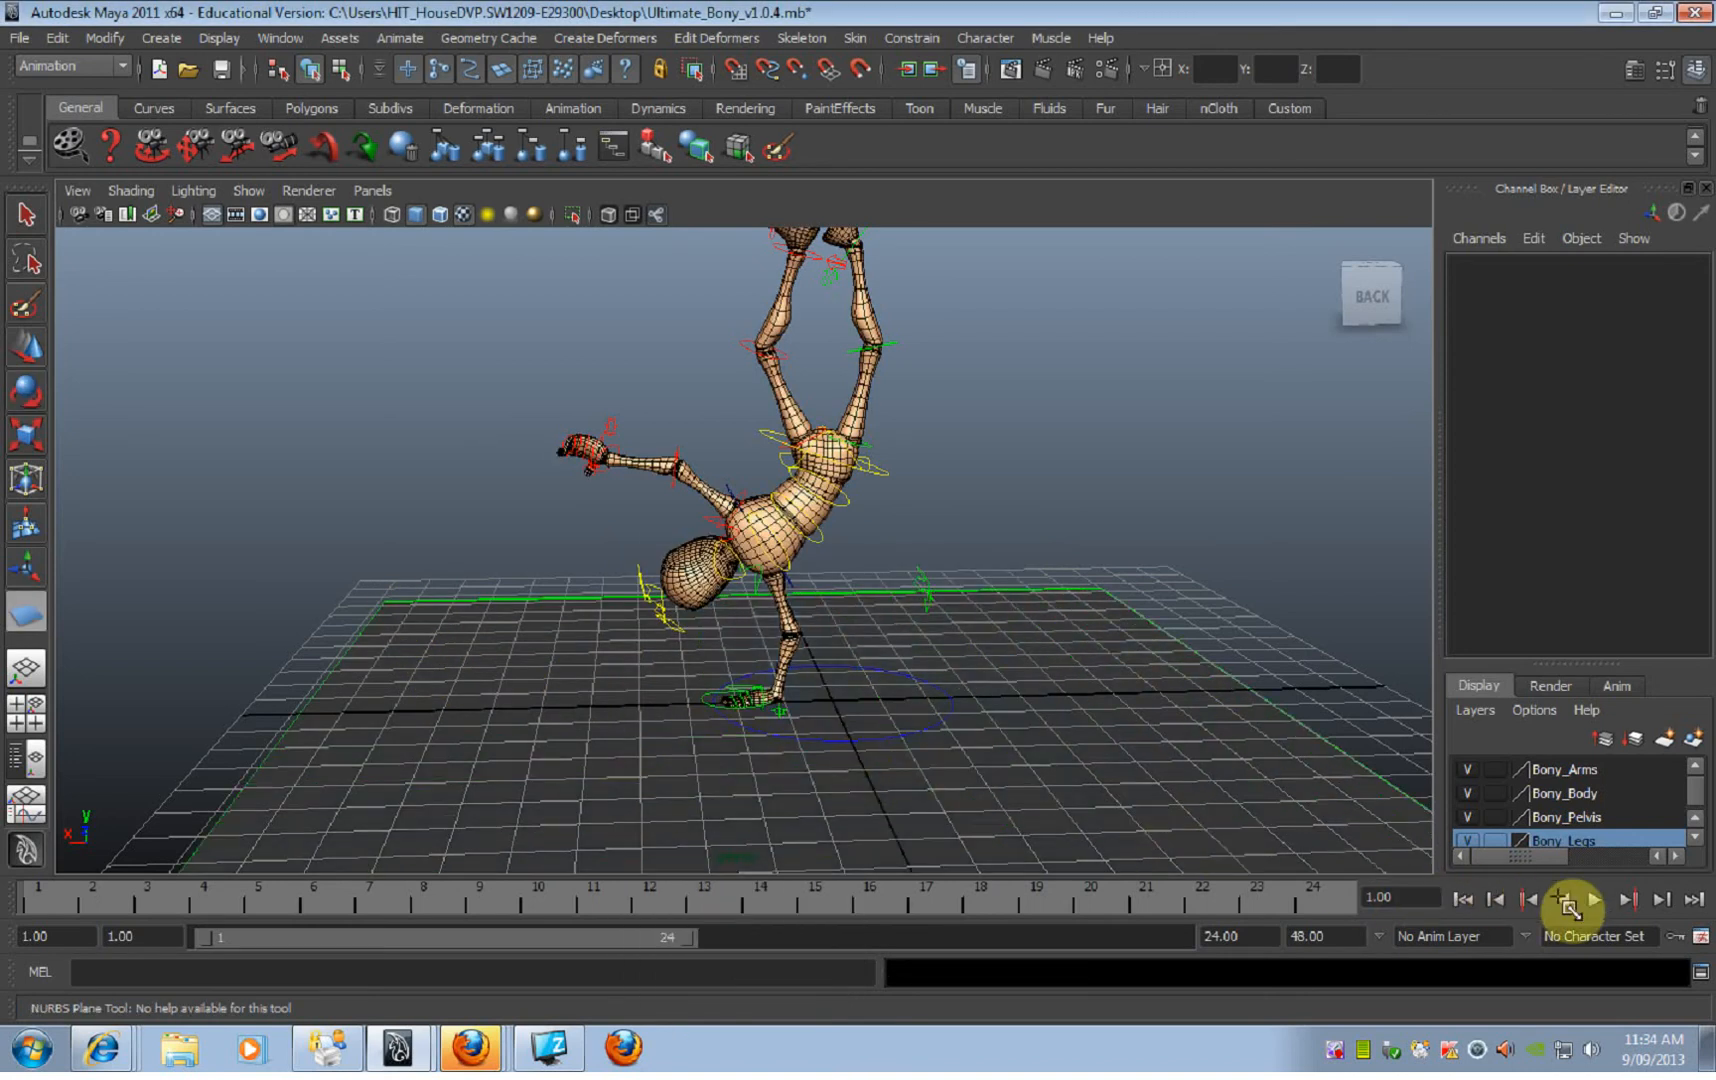
key("e")
Step: Deselect the floor plane, frame the whole character on it from a raised back view, and render the frame, dismissing the output window
right_click_drag(978, 518, 848, 518, "alt")
left_click(1004, 505)
mouse_move(1022, 592)
left_mouse_down("alt")
mouse_move(880, 607)
mouse_move(1149, 601)
mouse_move(1046, 594)
left_mouse_up("alt")
left_click_drag(889, 313, 915, 410, "alt")
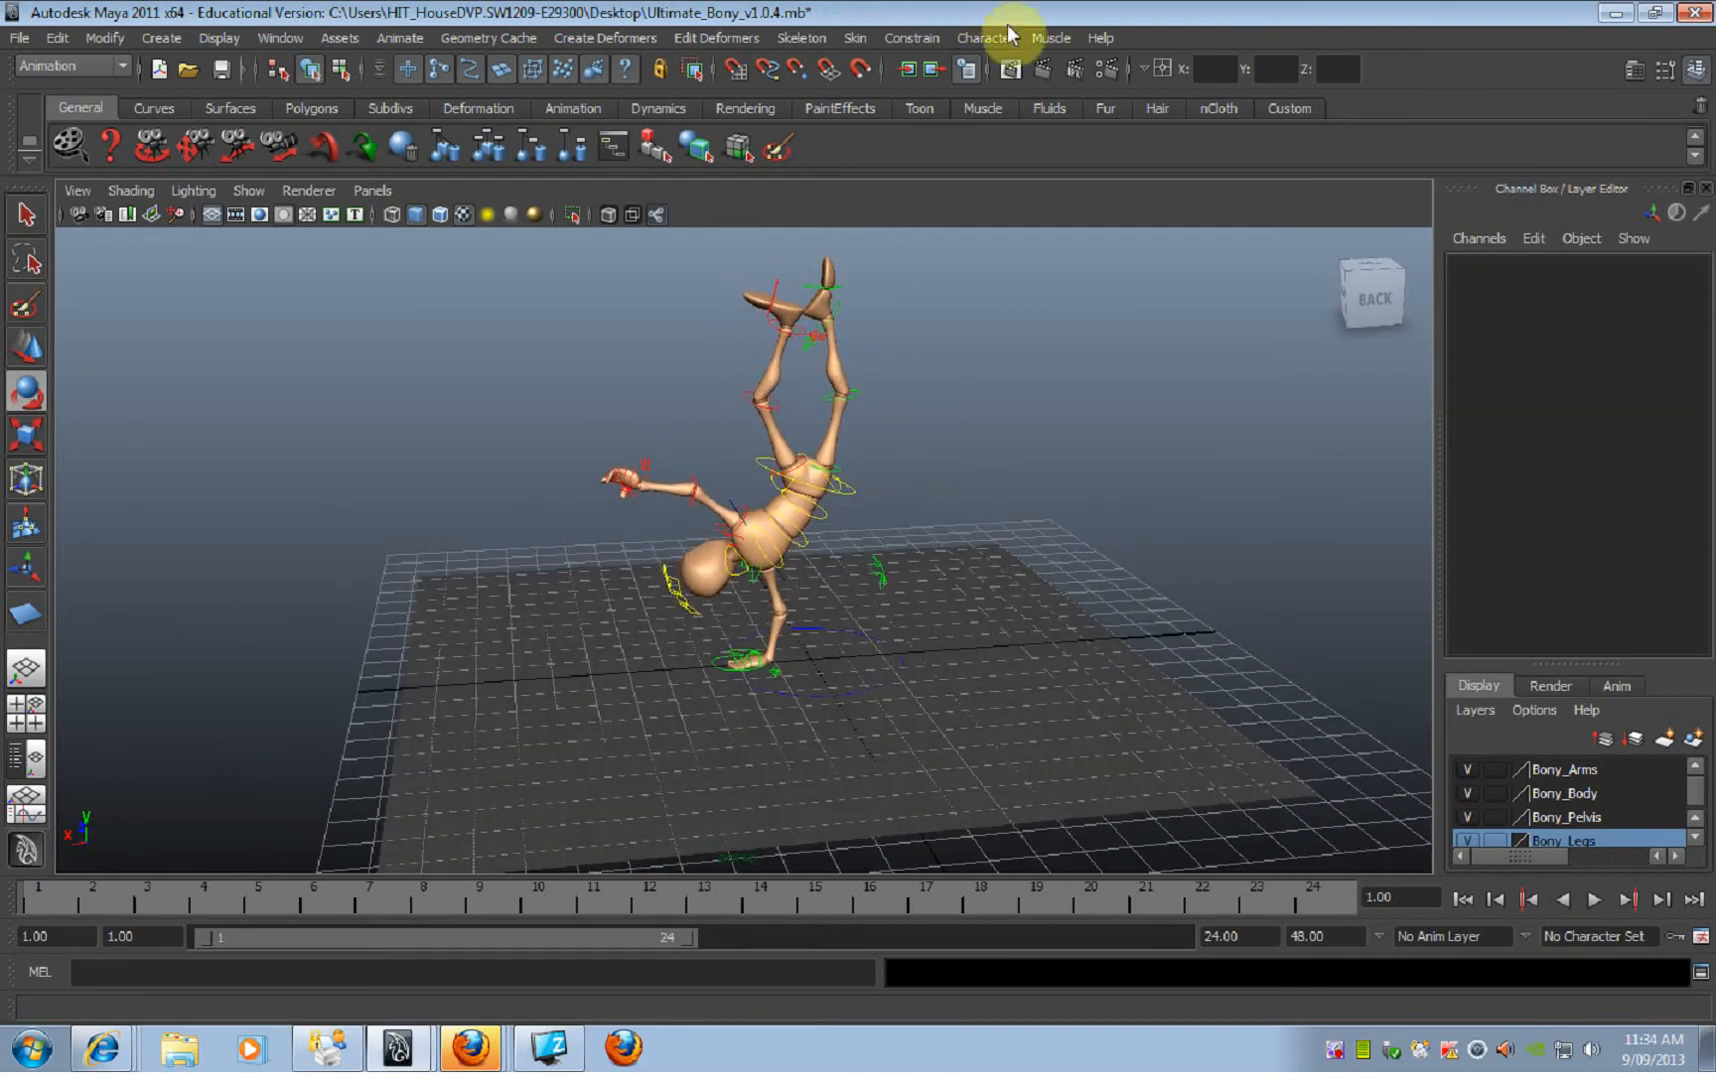
left_click(1042, 74)
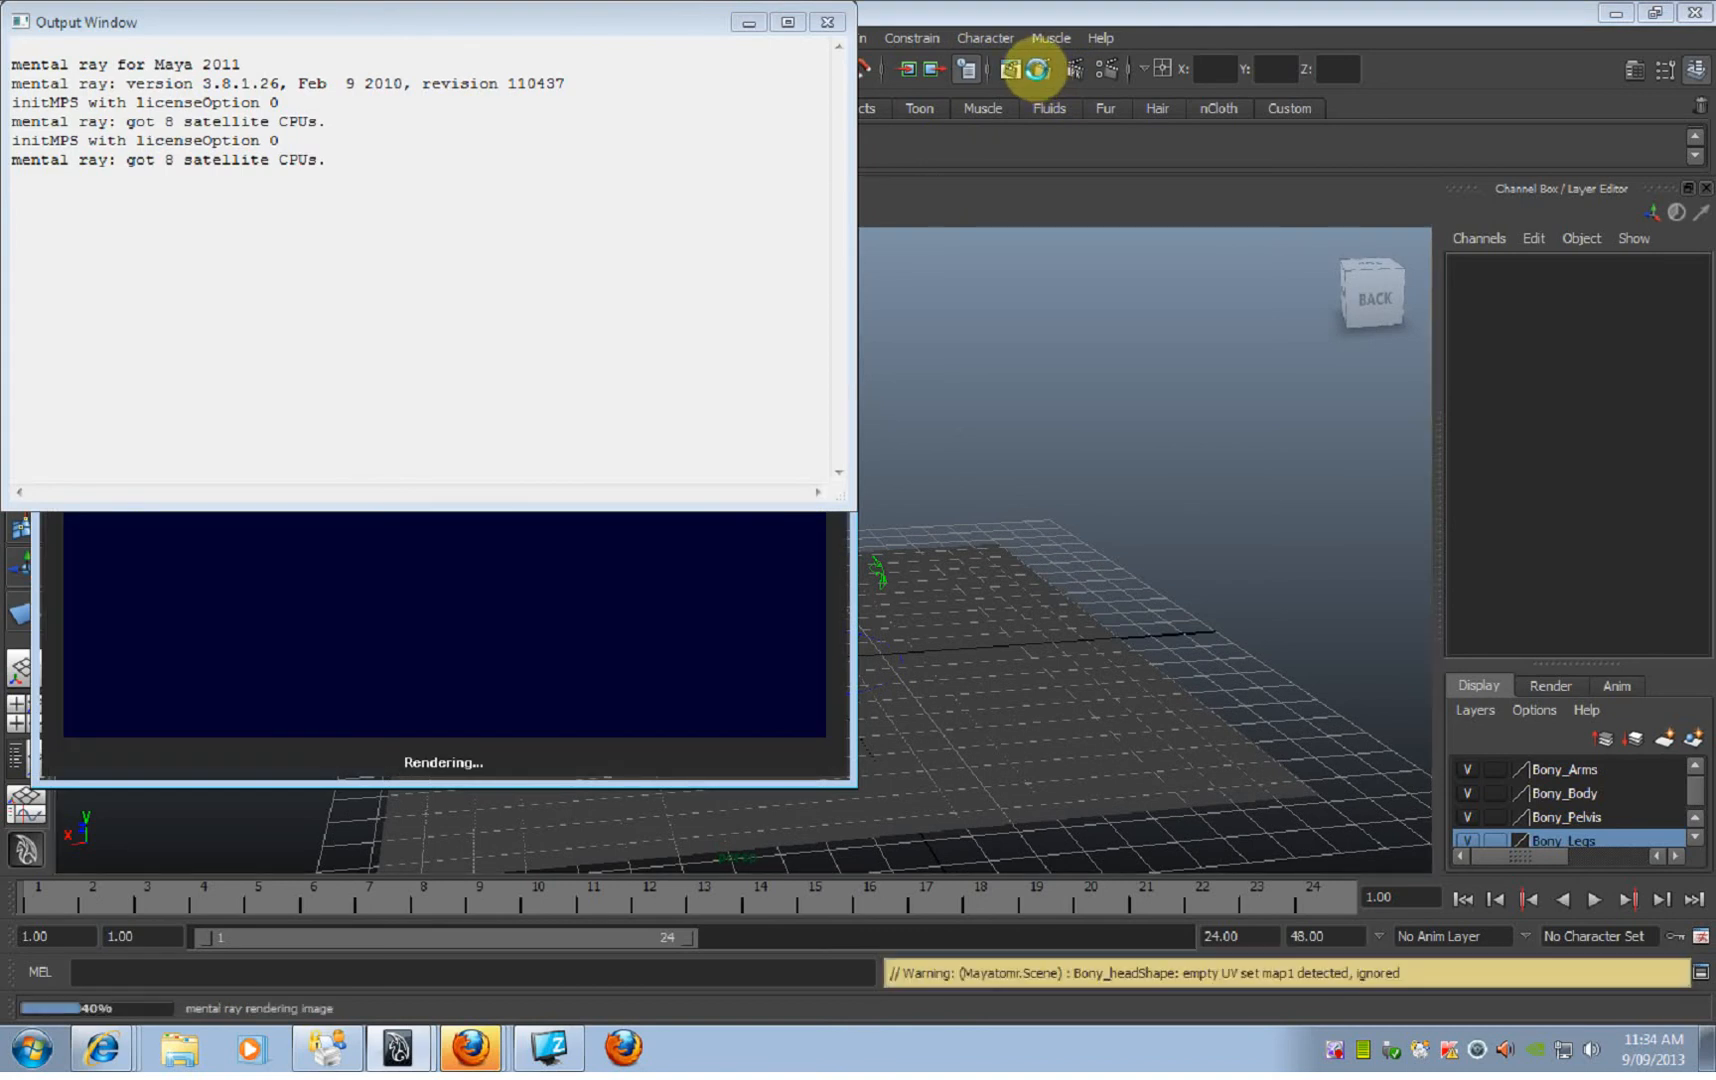
left_click(828, 22)
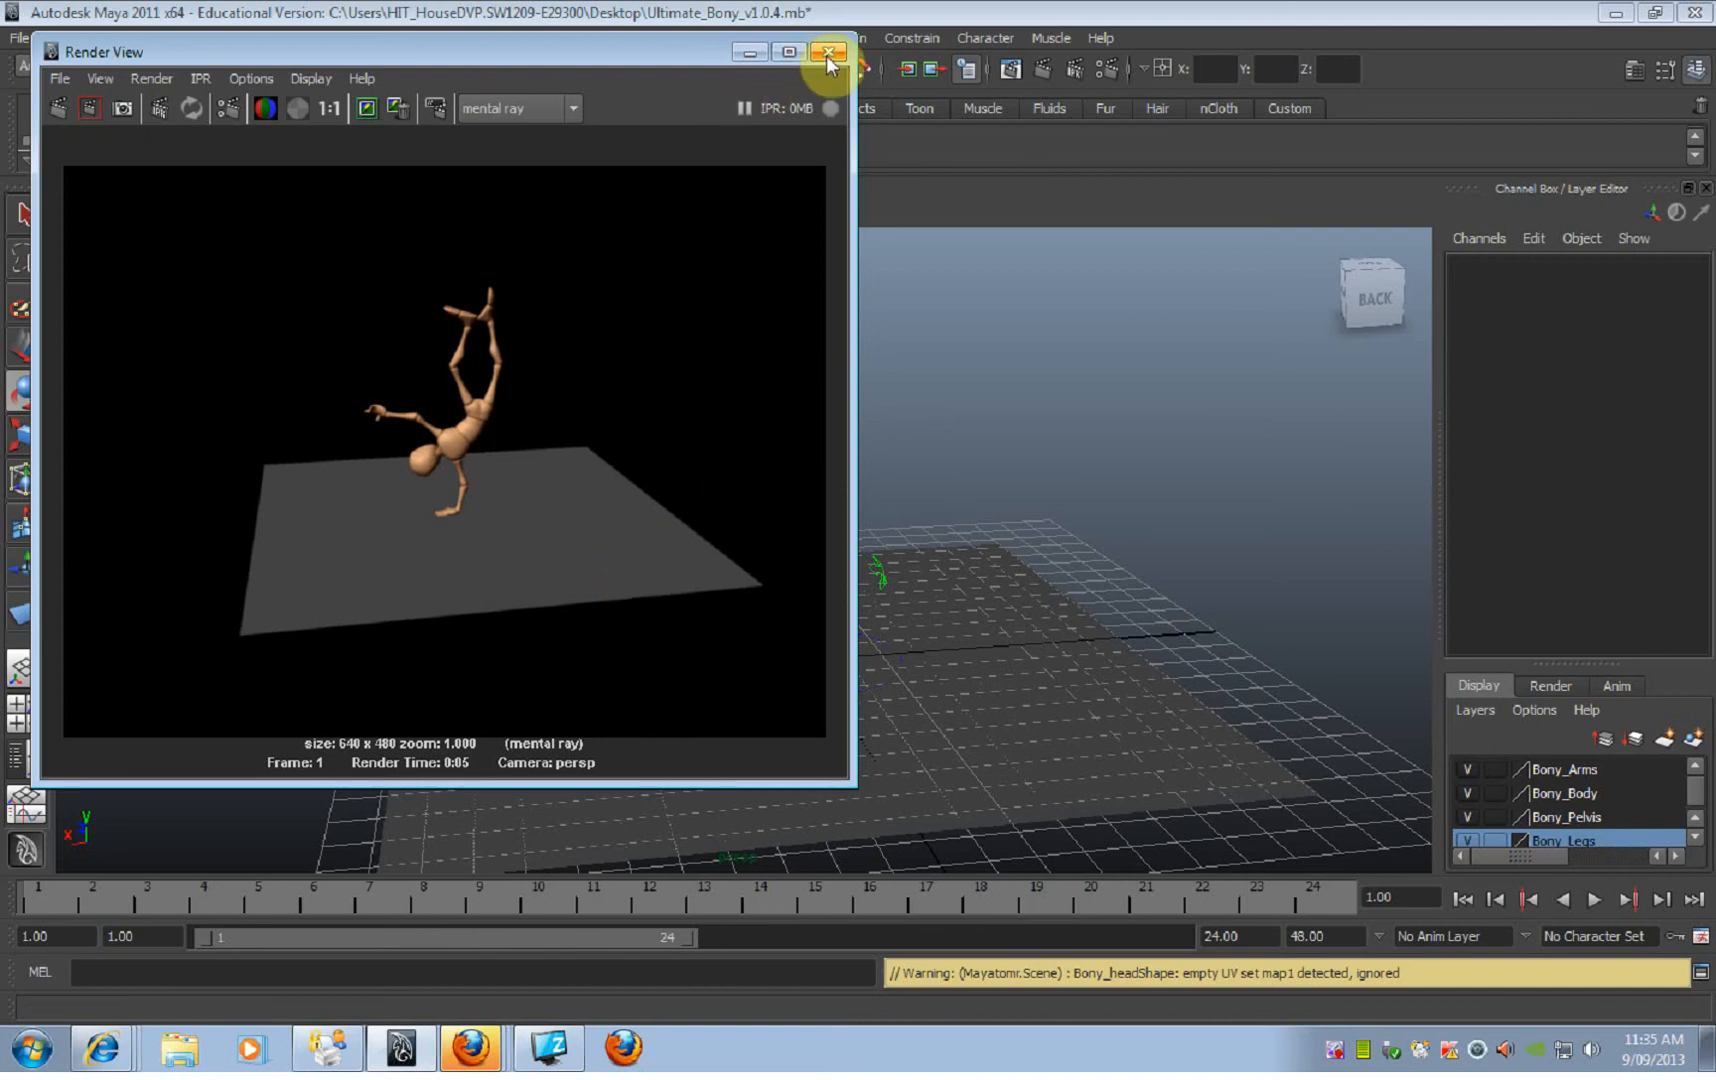
right_click(1337, 1055)
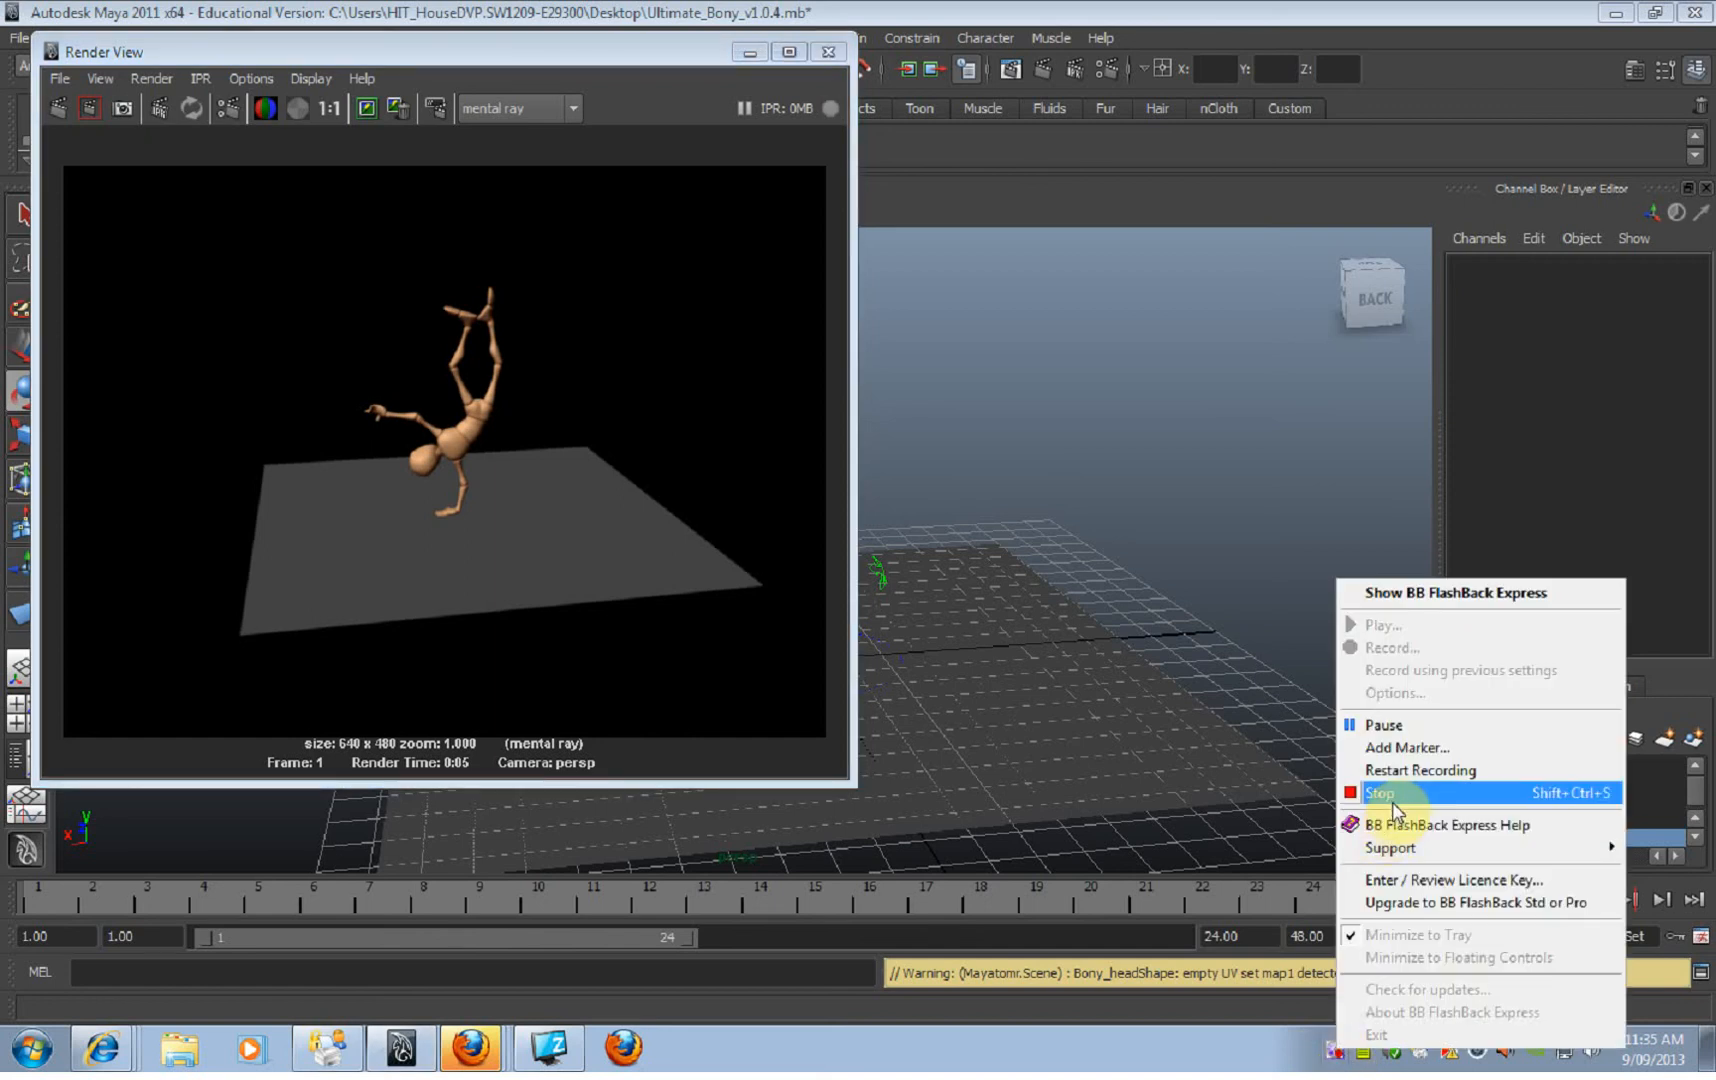